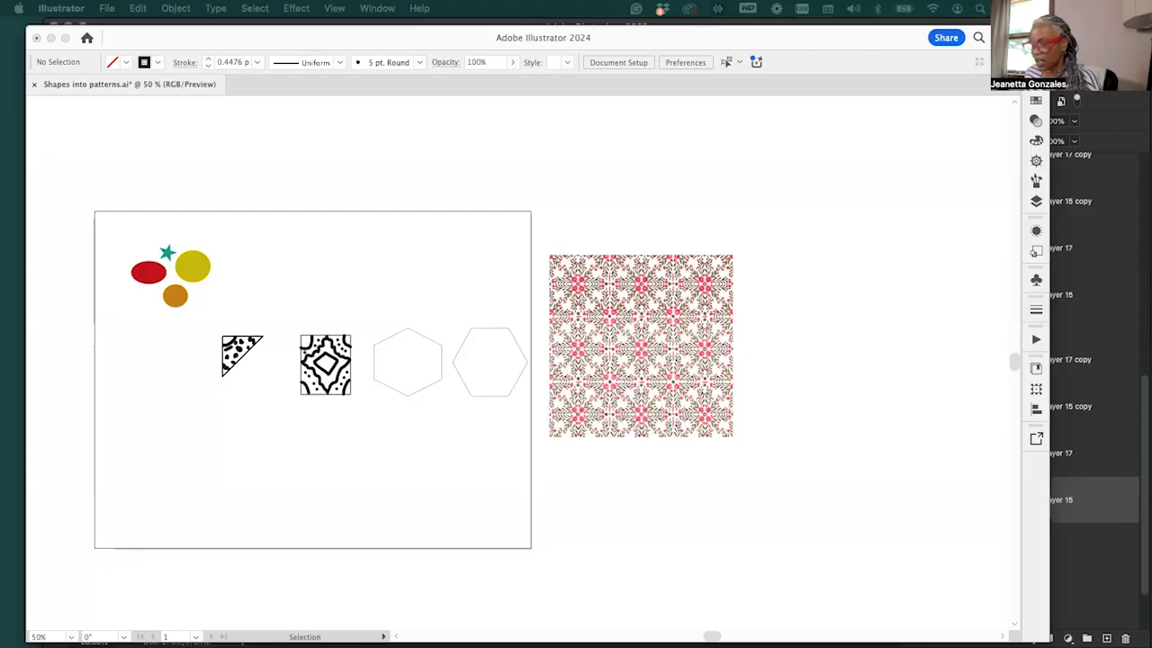
Minimize the open Photoshop document windows and bring Illustrator with Shapes into patterns.ai to the front, repositioning its window
left_click(535, 159)
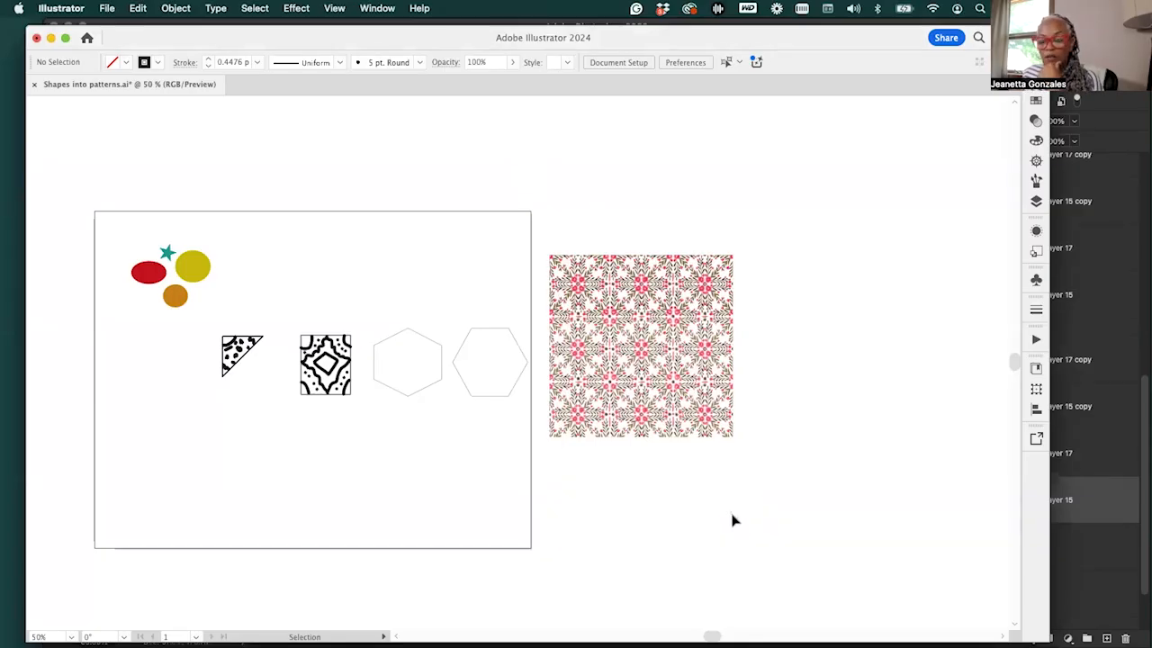
mouse_move(761, 42)
left_mouse_down()
mouse_move(775, 51)
mouse_move(776, 42)
left_mouse_up()
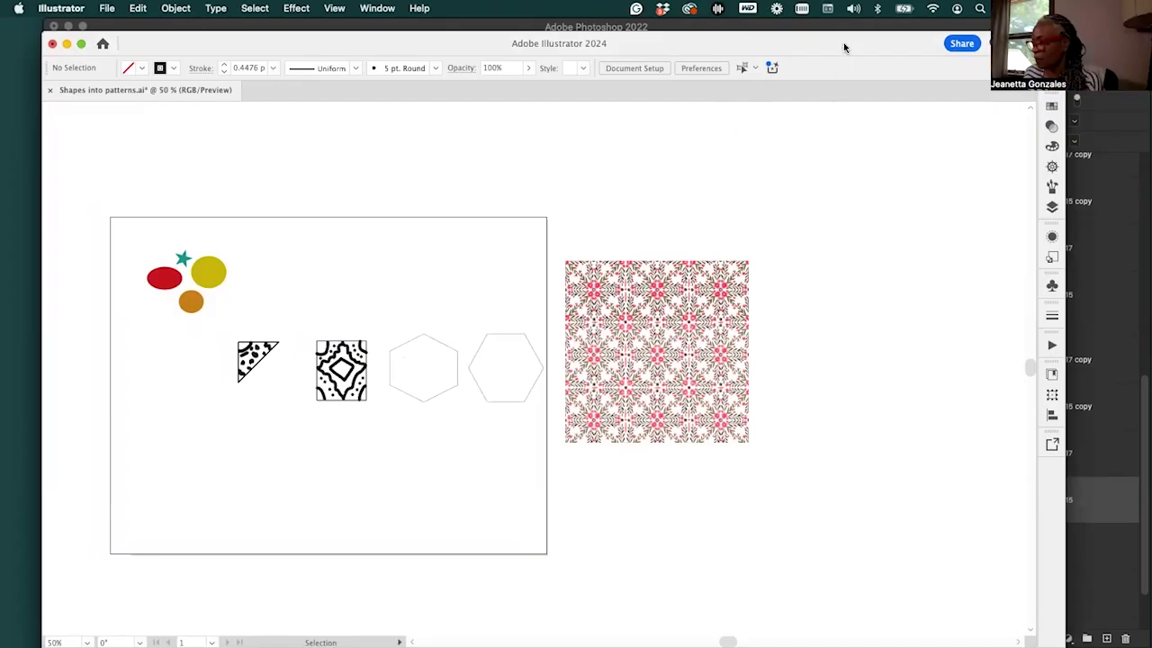
left_click_drag(843, 43, 844, 34)
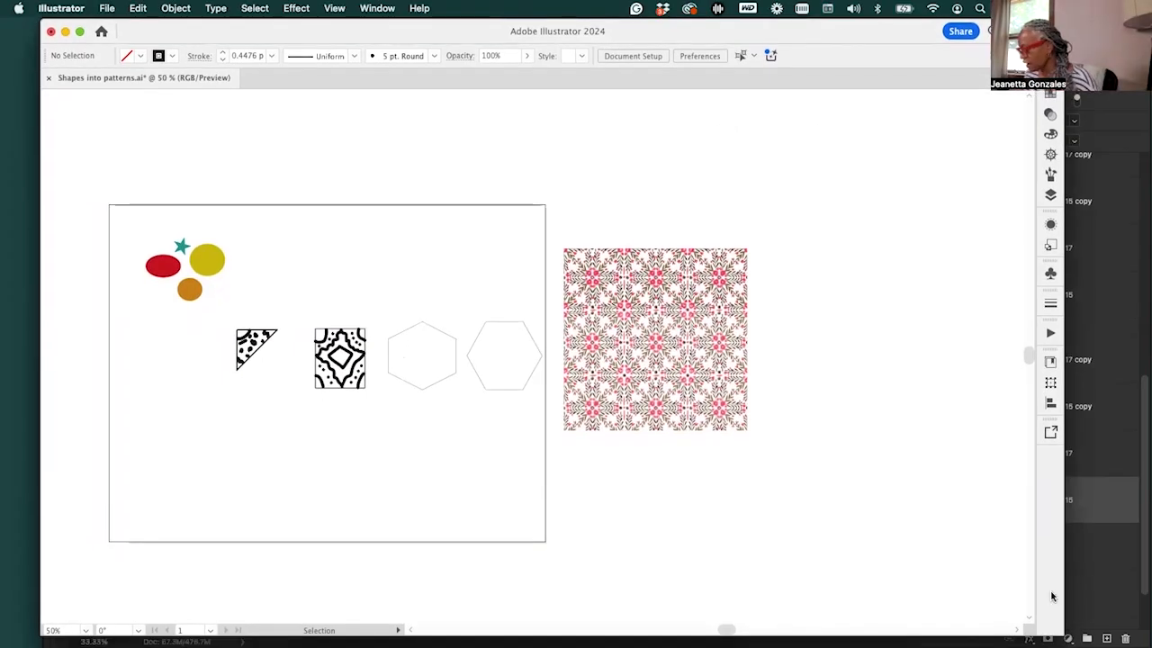
left_click(1065, 636)
left_click(1065, 636)
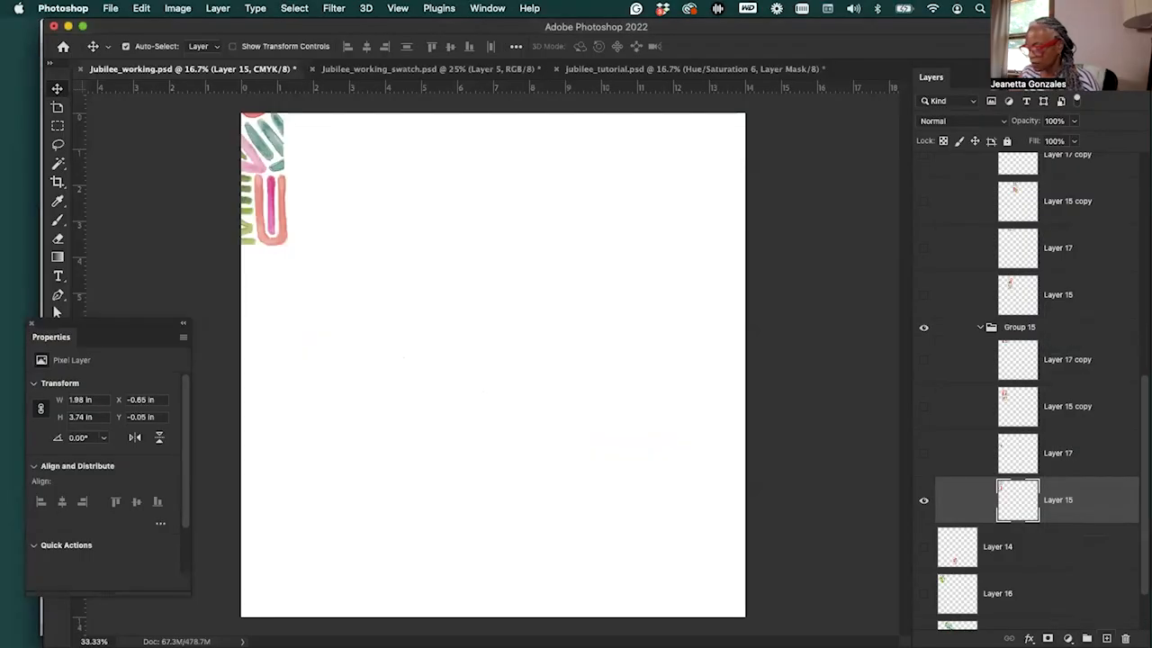
left_click(68, 28)
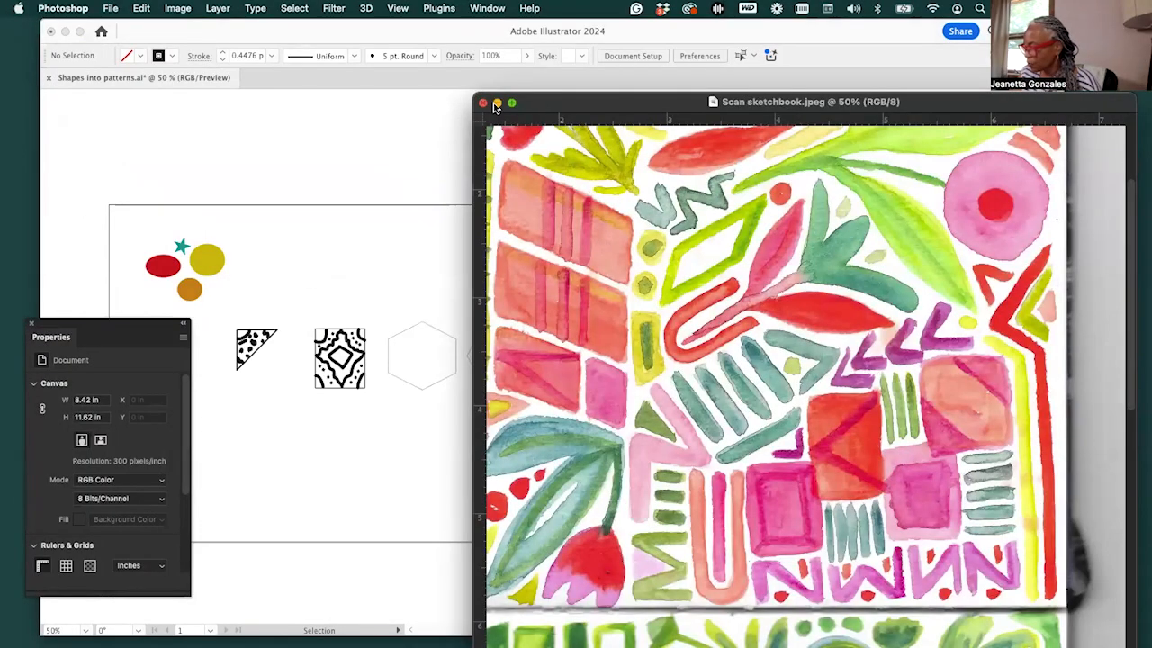
left_click(500, 101)
left_click(537, 125)
left_click_drag(470, 27, 489, 28)
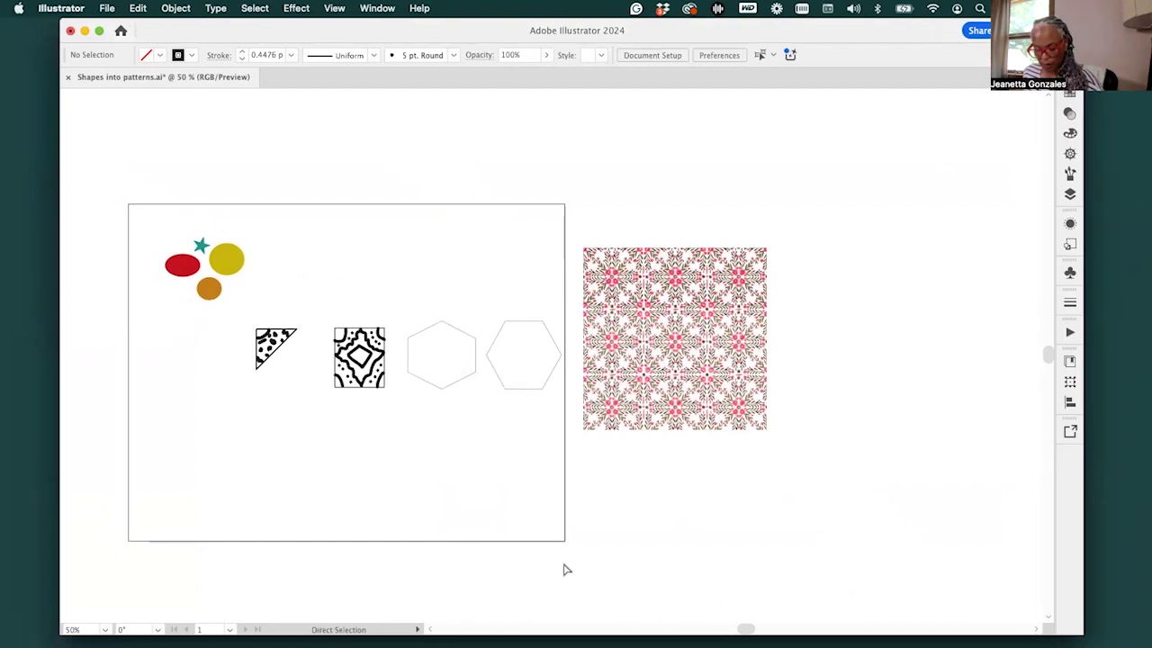
Magnify the artboard to 100% and enlarge the document window
key("super+plus")
key("super+plus")
left_click_drag(559, 368, 844, 349)
left_click_drag(1084, 635, 1139, 638)
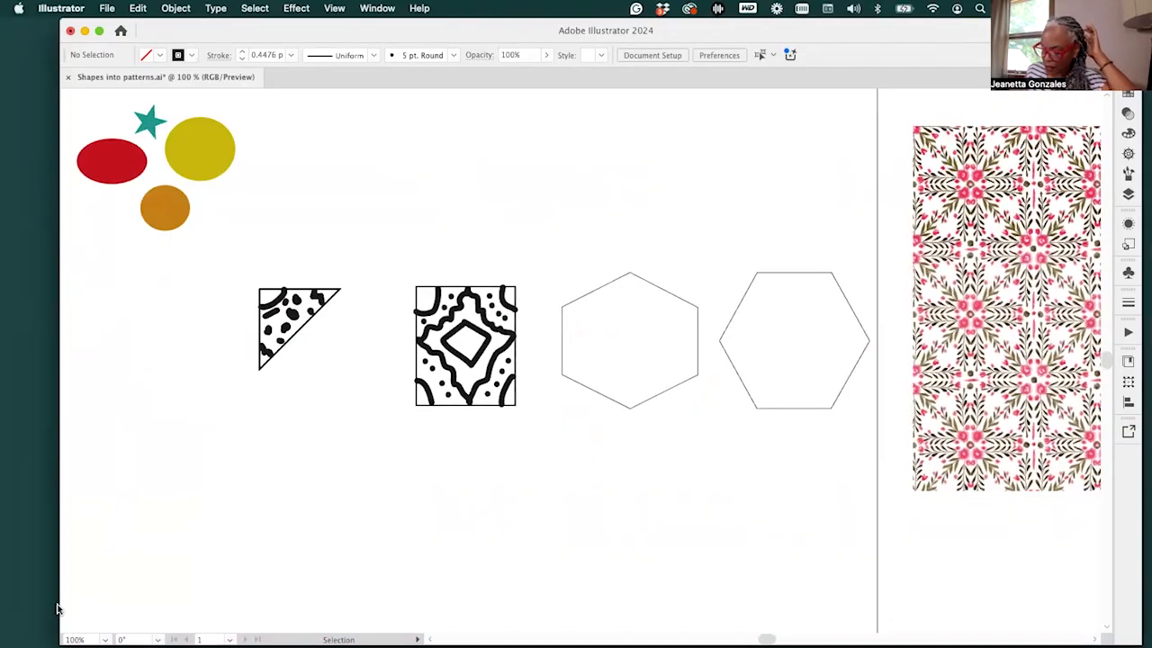
left_click(43, 551)
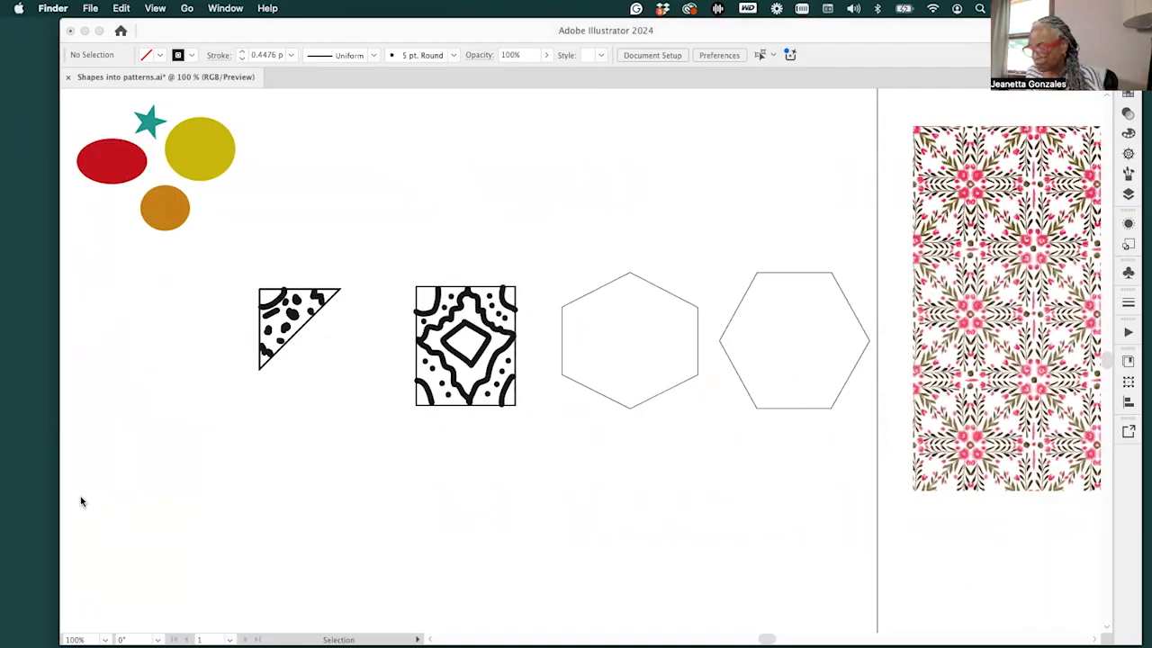
left_click(478, 410)
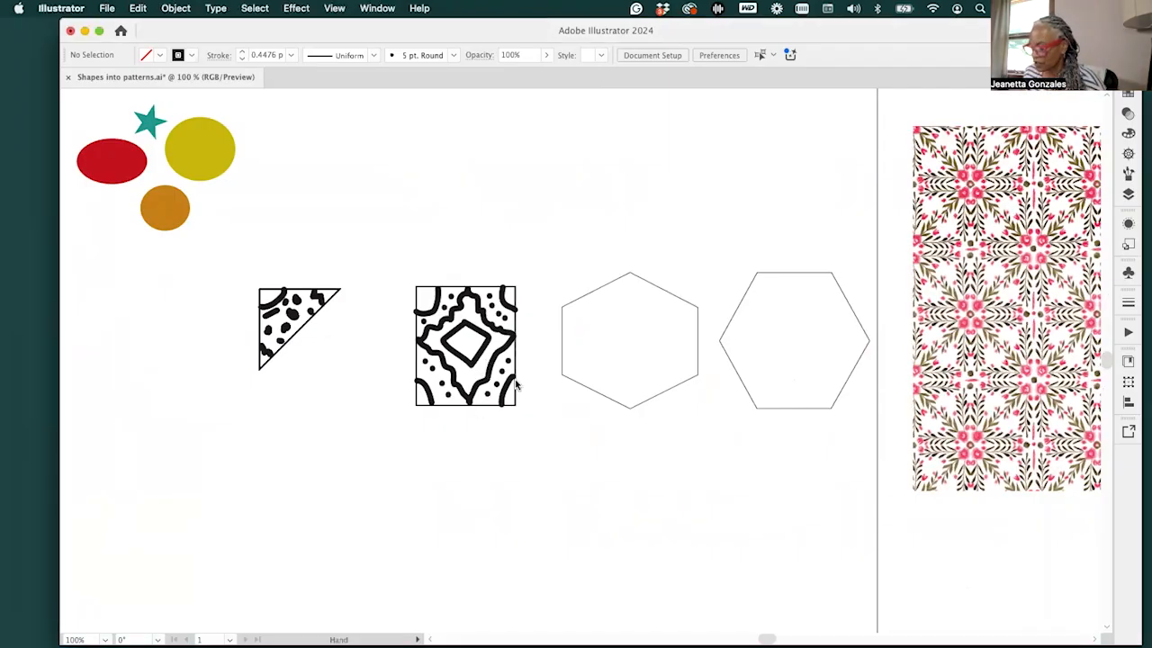
Examine the triangle, square and hexagon tile shapes and the floral repeat pattern beside the artboard
left_click_drag(597, 200, 715, 185)
left_click_drag(671, 498, 634, 496)
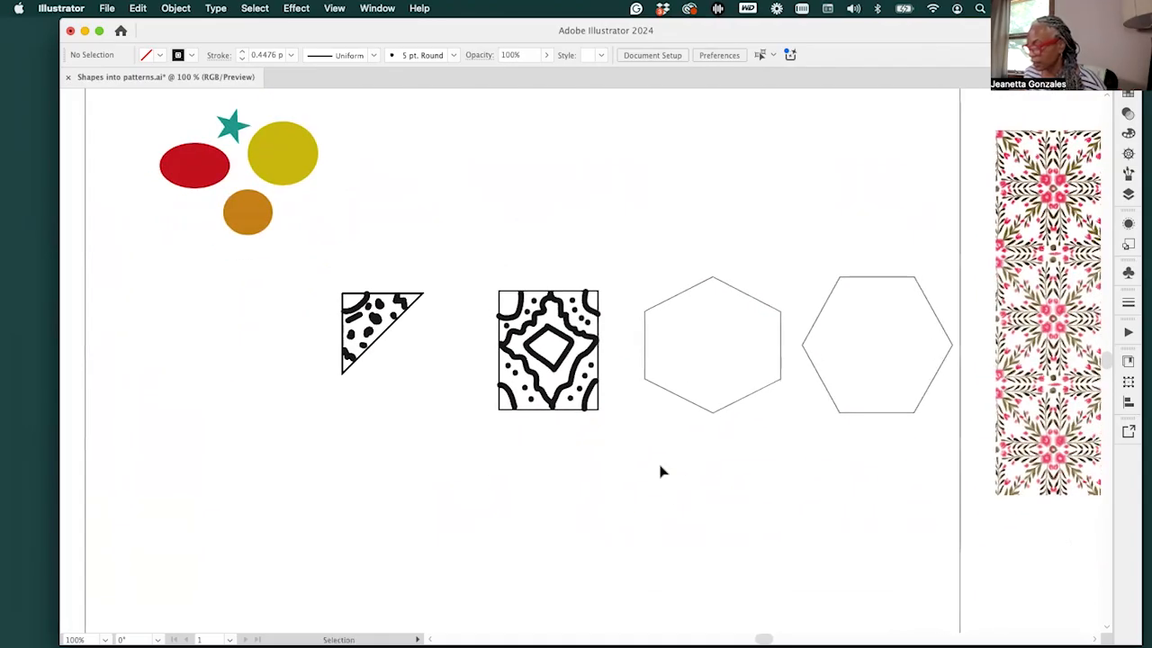
left_click_drag(802, 441, 500, 428)
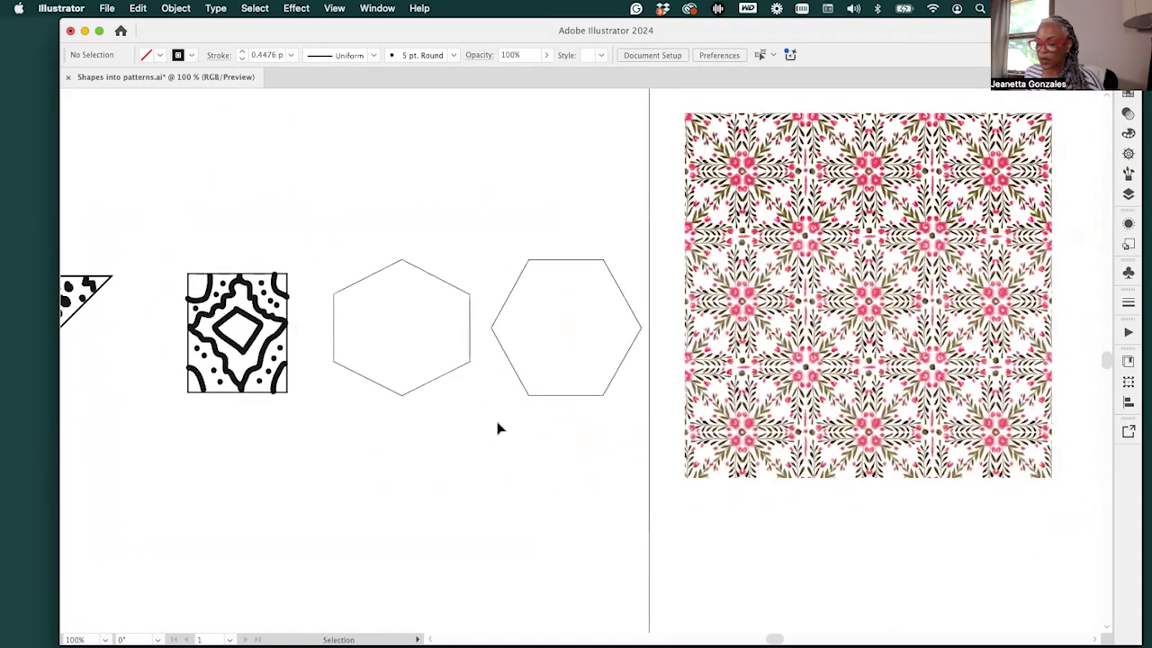
scroll(500, 428, "left", 7)
scroll(500, 428, "up", 1)
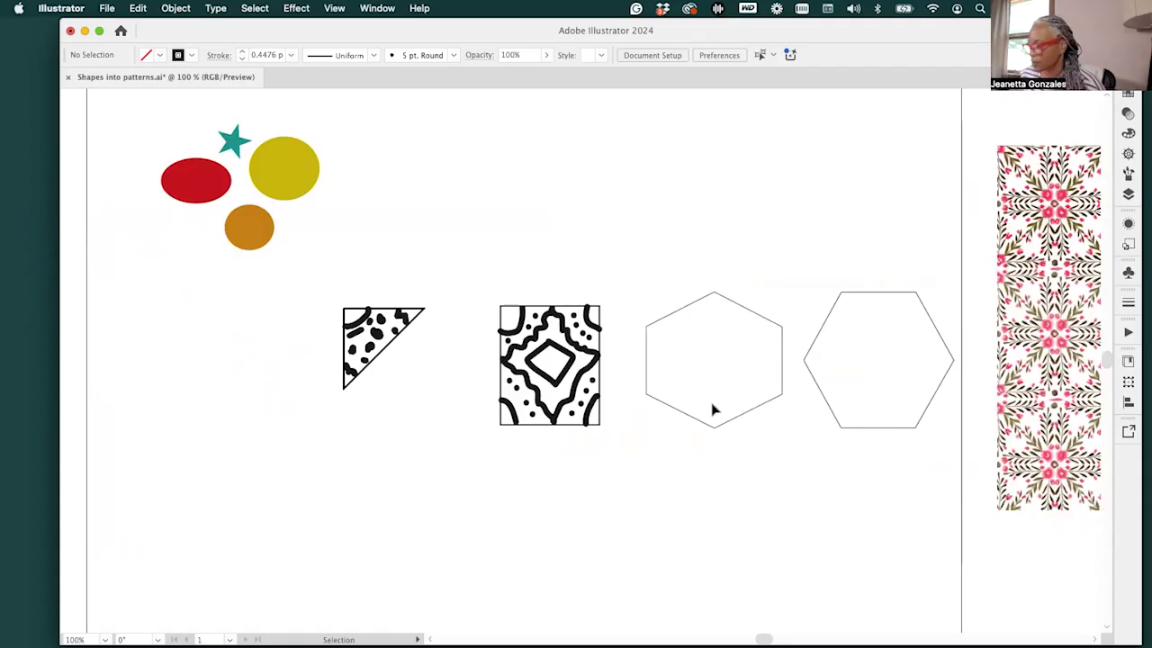
left_click_drag(759, 322, 492, 318)
scroll(624, 366, "left", 3)
scroll(624, 367, "up", 1)
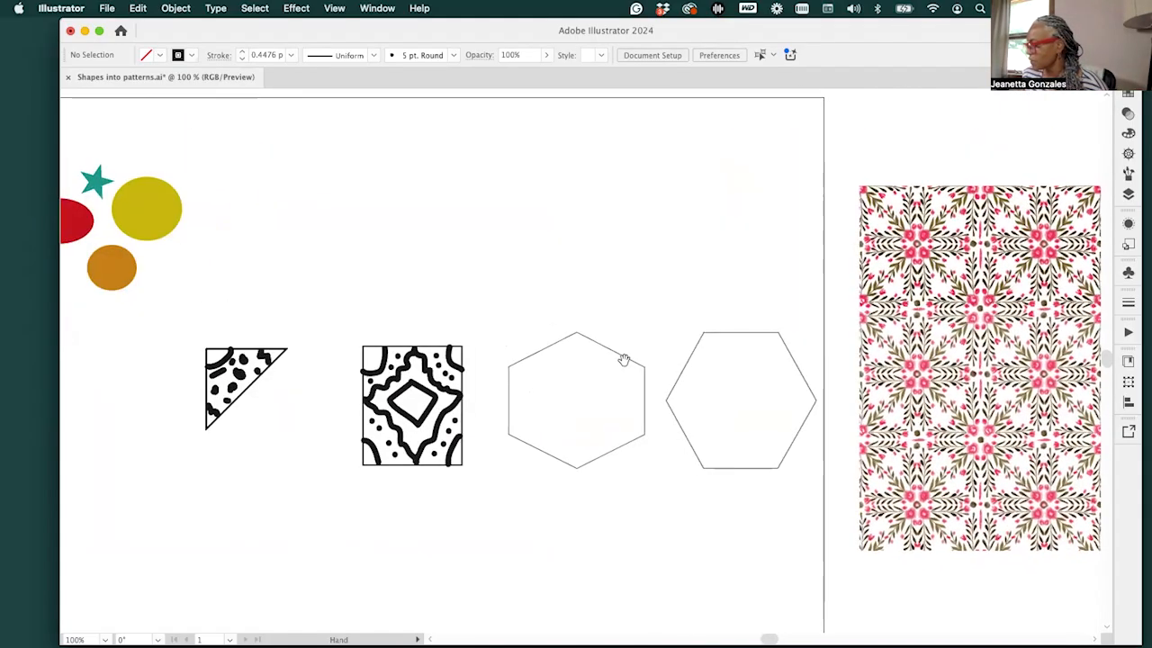
scroll(621, 360, "right", 8)
scroll(622, 360, "down", 1)
left_click_drag(817, 312, 816, 332)
left_click(956, 343)
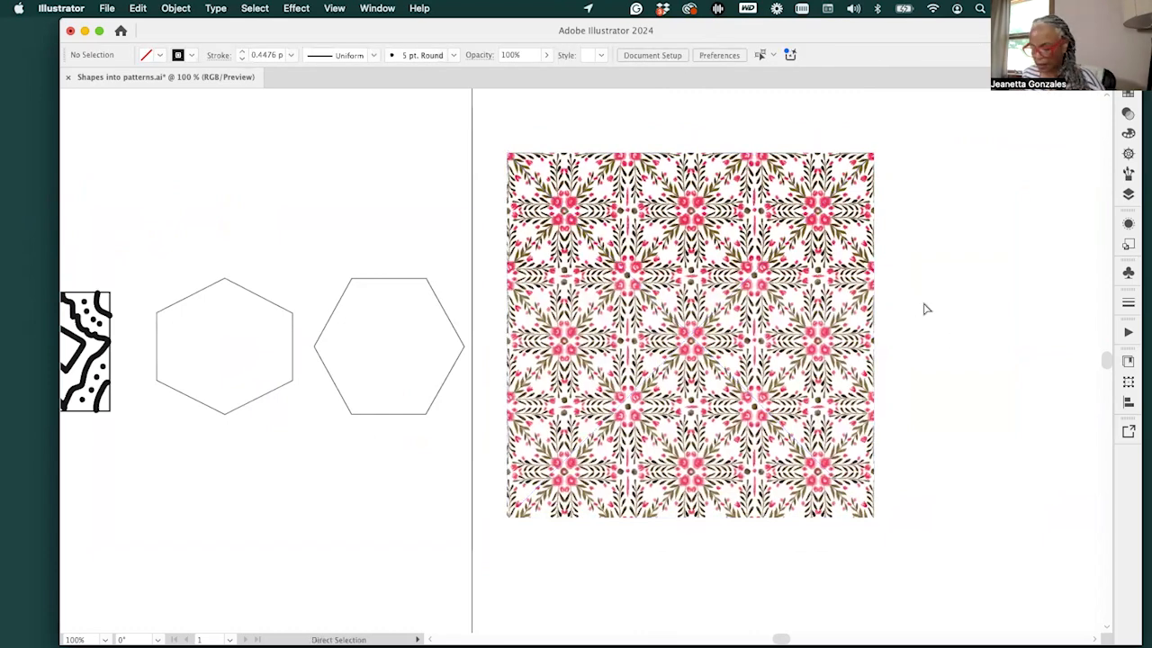
key("super+equal")
left_click_drag(716, 385, 616, 465)
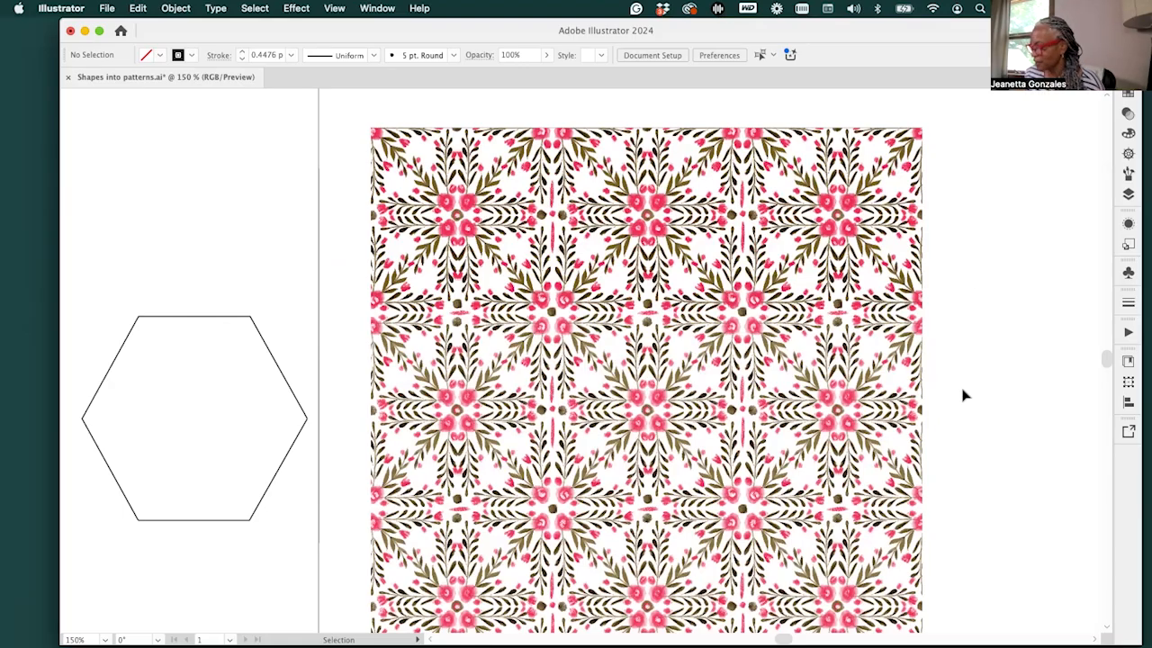
Make a pattern from the teal star, red ellipse, yellow ellipse and orange circle, and place the pattern options over the canvas
left_click_drag(405, 373, 946, 351)
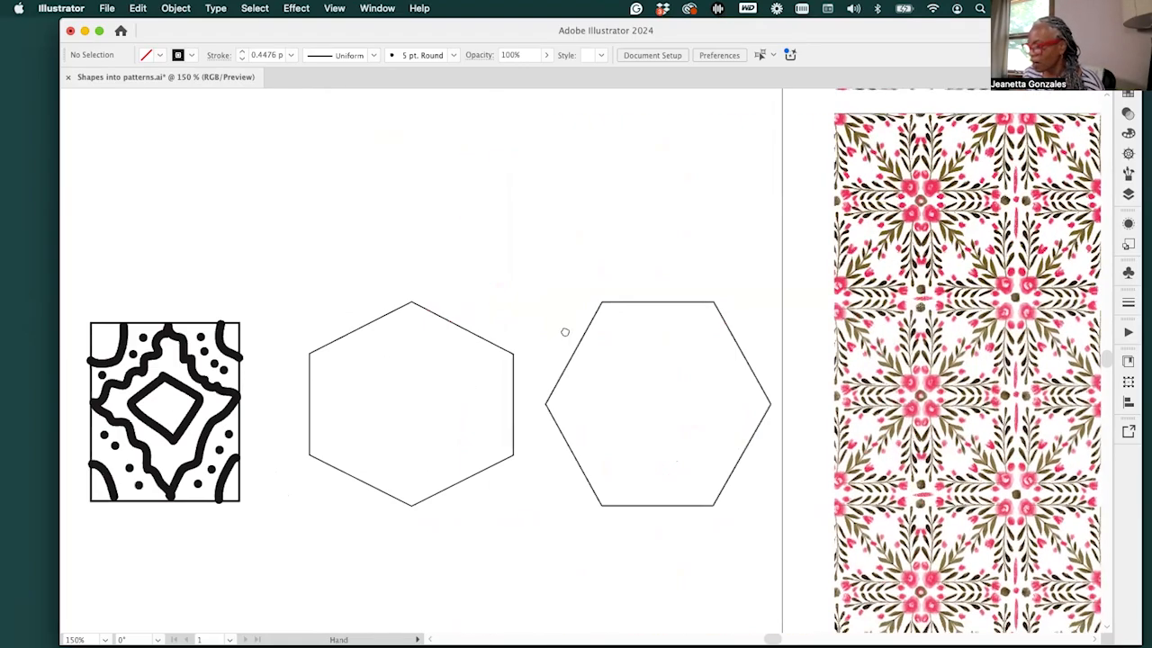
scroll(564, 329, "left", 10)
scroll(563, 329, "up", 3)
left_click_drag(542, 333, 715, 363)
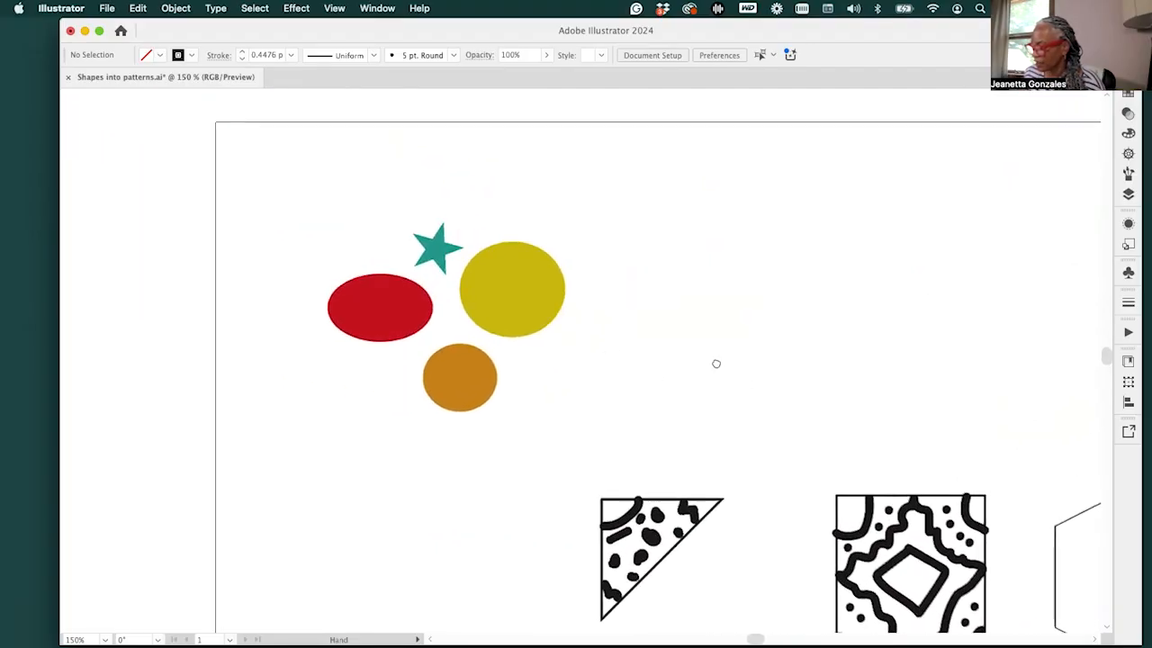
left_click_drag(258, 188, 580, 365)
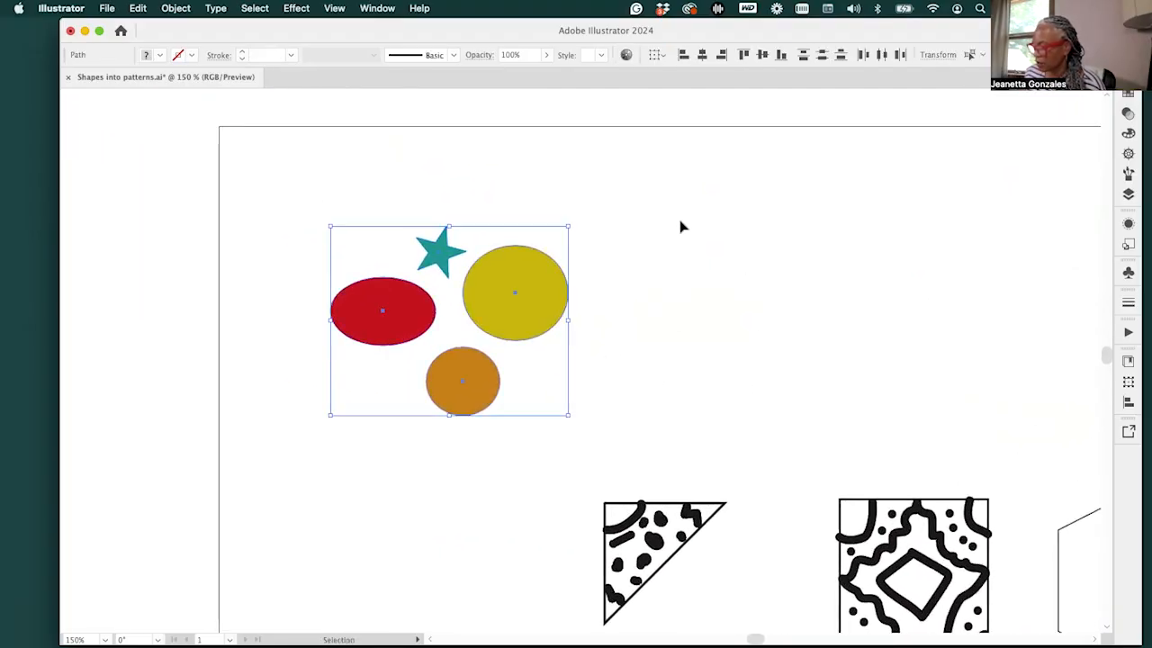
left_click(180, 8)
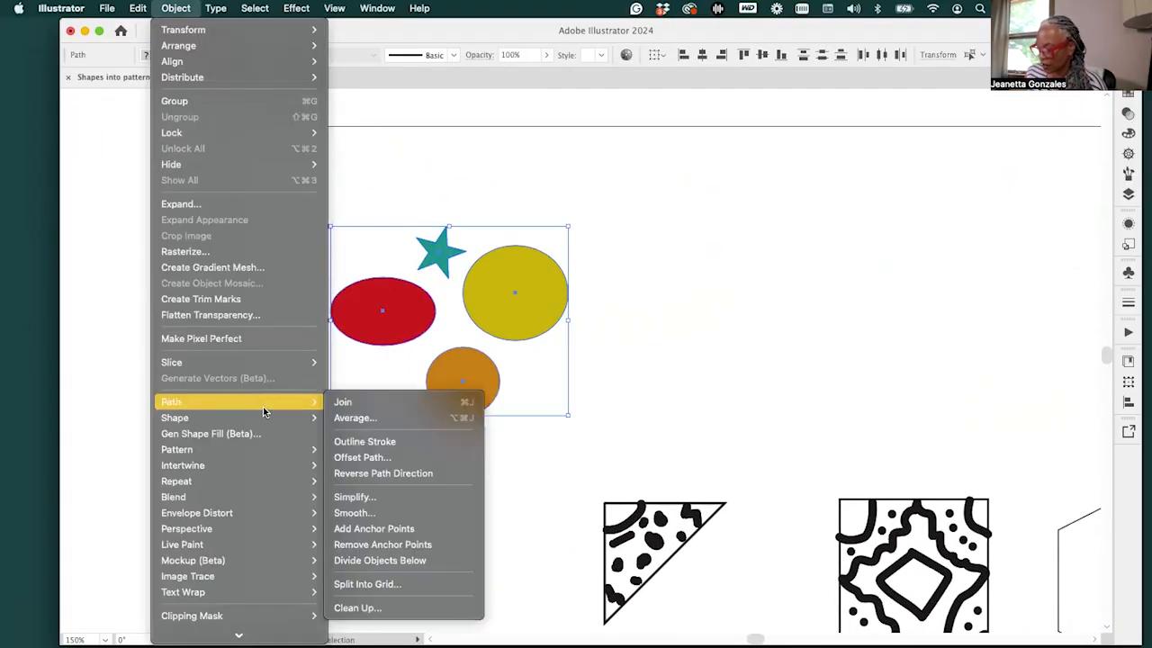
mouse_move(268, 445)
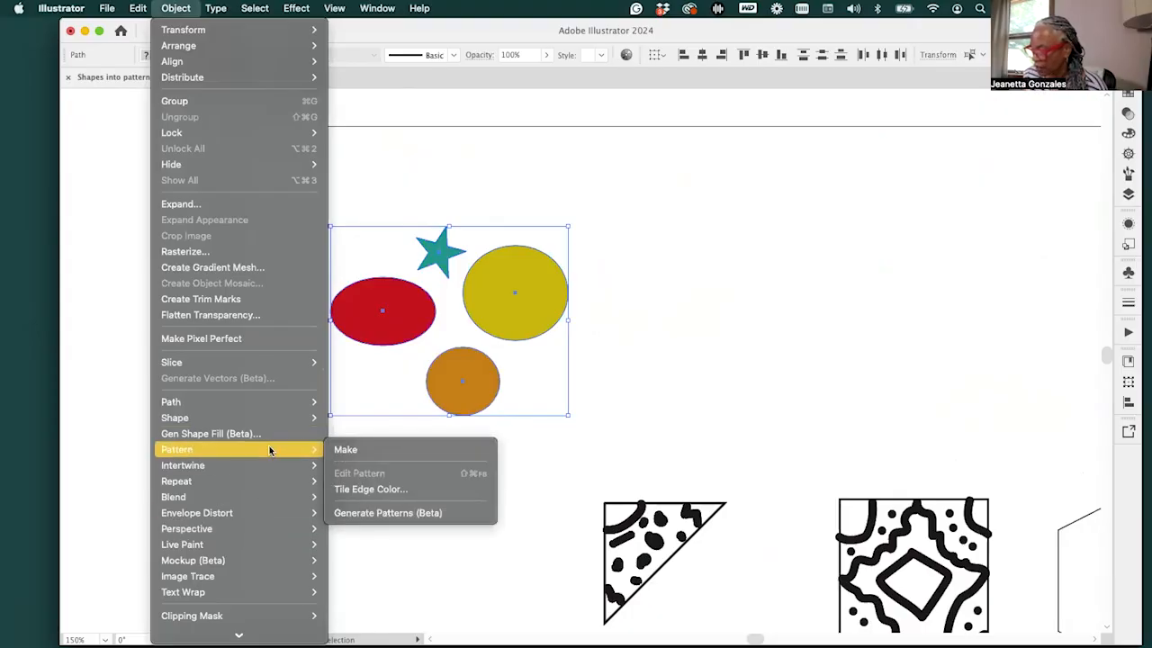
left_click(431, 452)
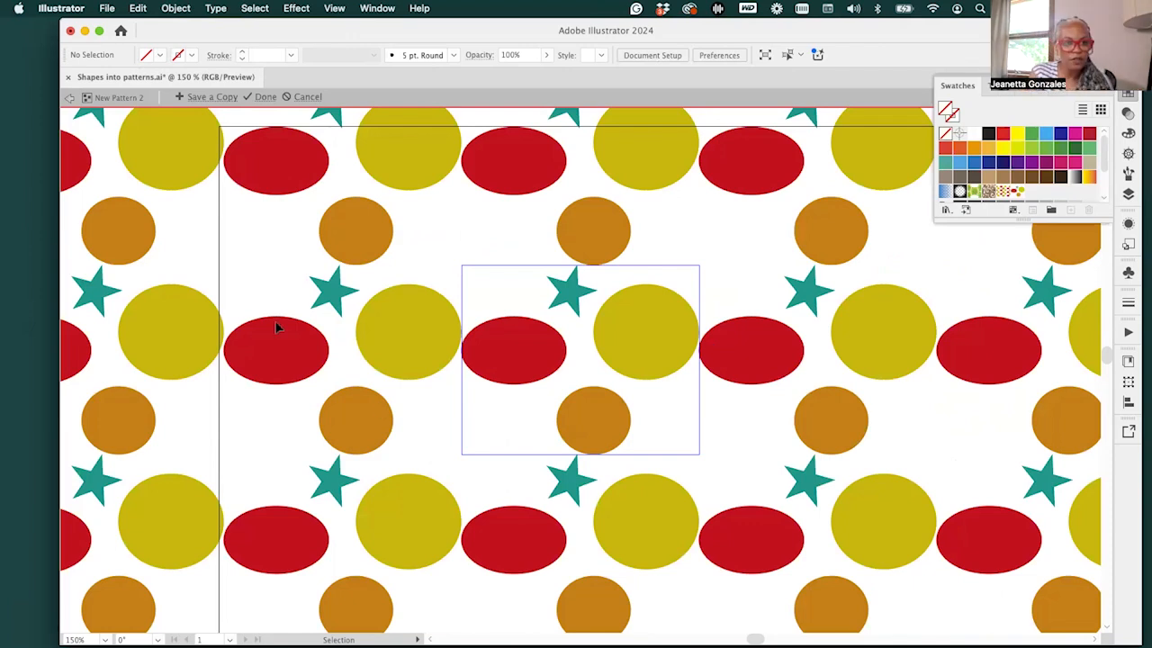
left_click_drag(13, 162, 241, 203)
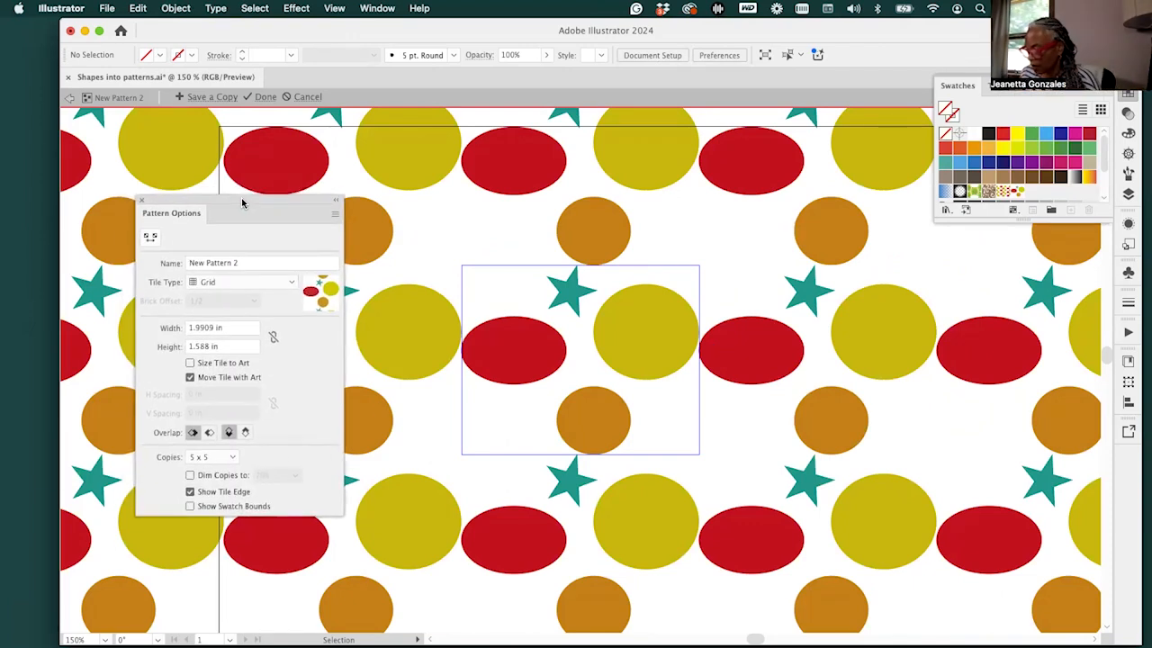
Set the pattern's tile type to Hex by Column and nudge the red ellipse and orange circle further inside the hexagonal tile
left_click(292, 282)
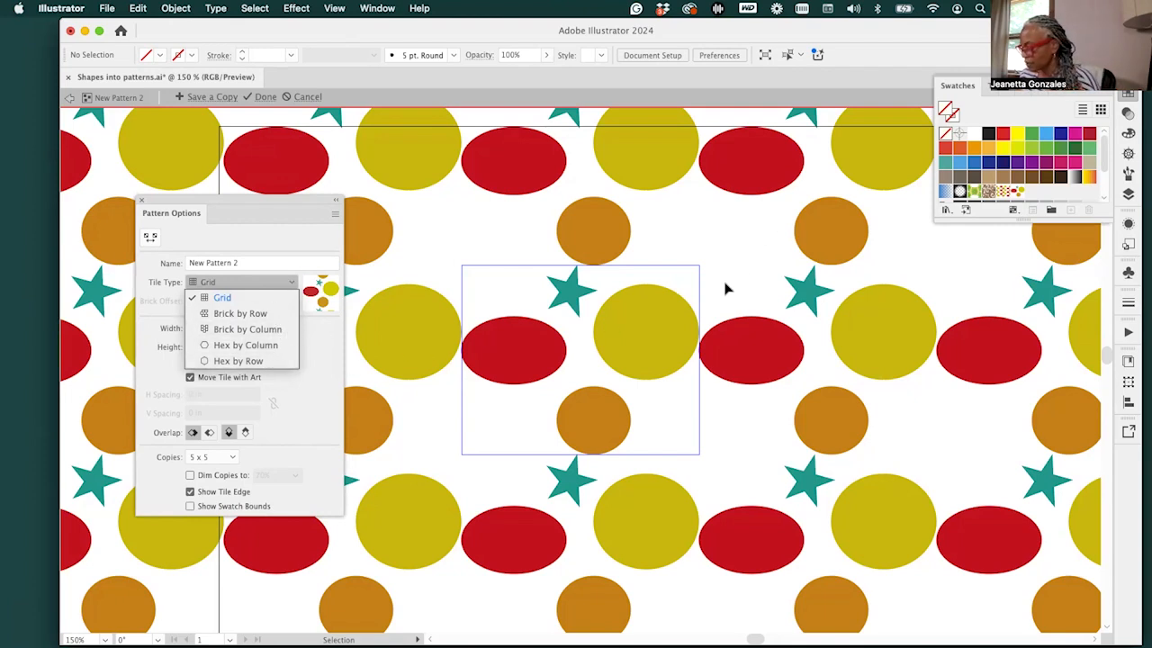
left_click(243, 344)
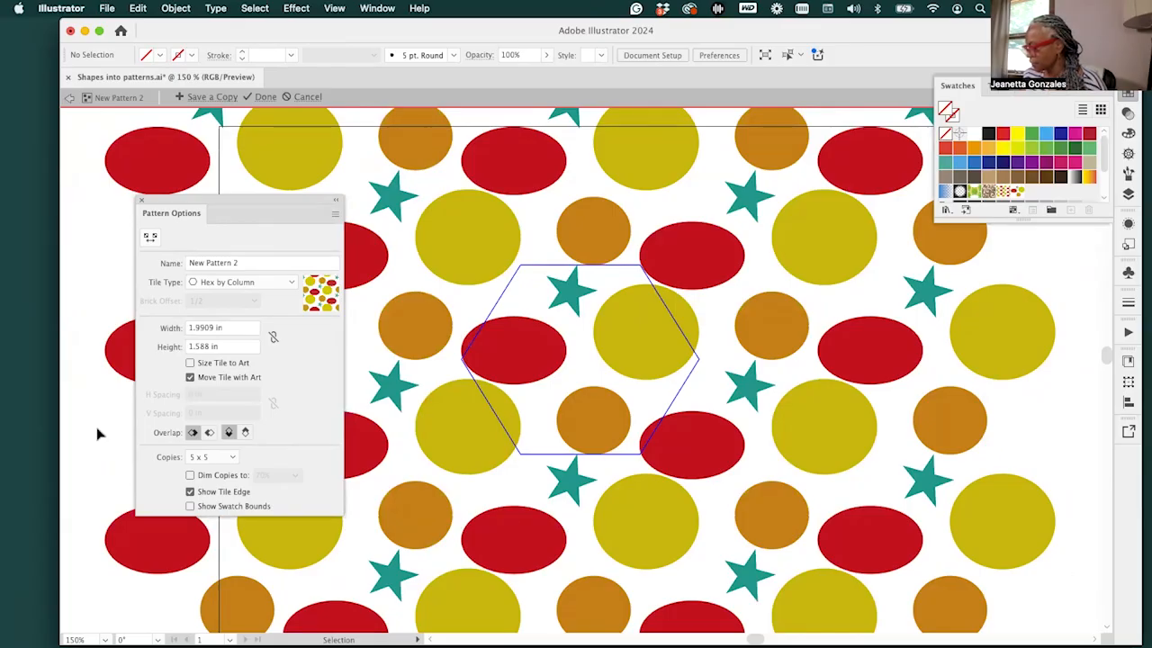
mouse_move(556, 358)
left_mouse_down()
mouse_move(555, 340)
mouse_move(556, 353)
left_mouse_up()
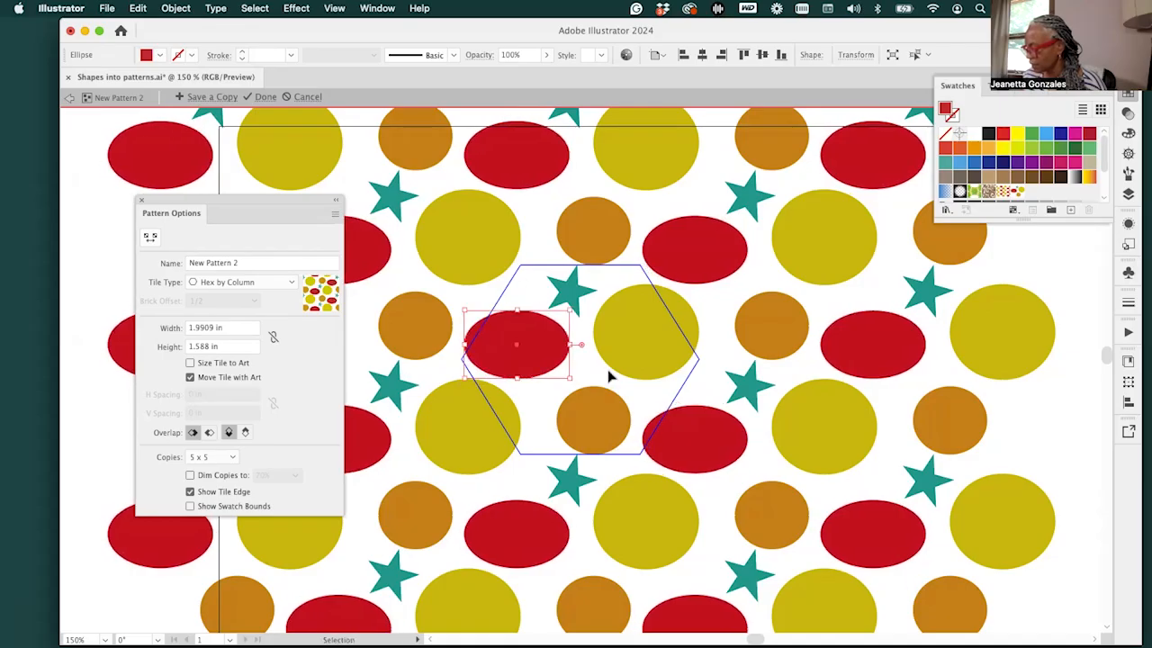
left_click_drag(608, 412, 605, 410)
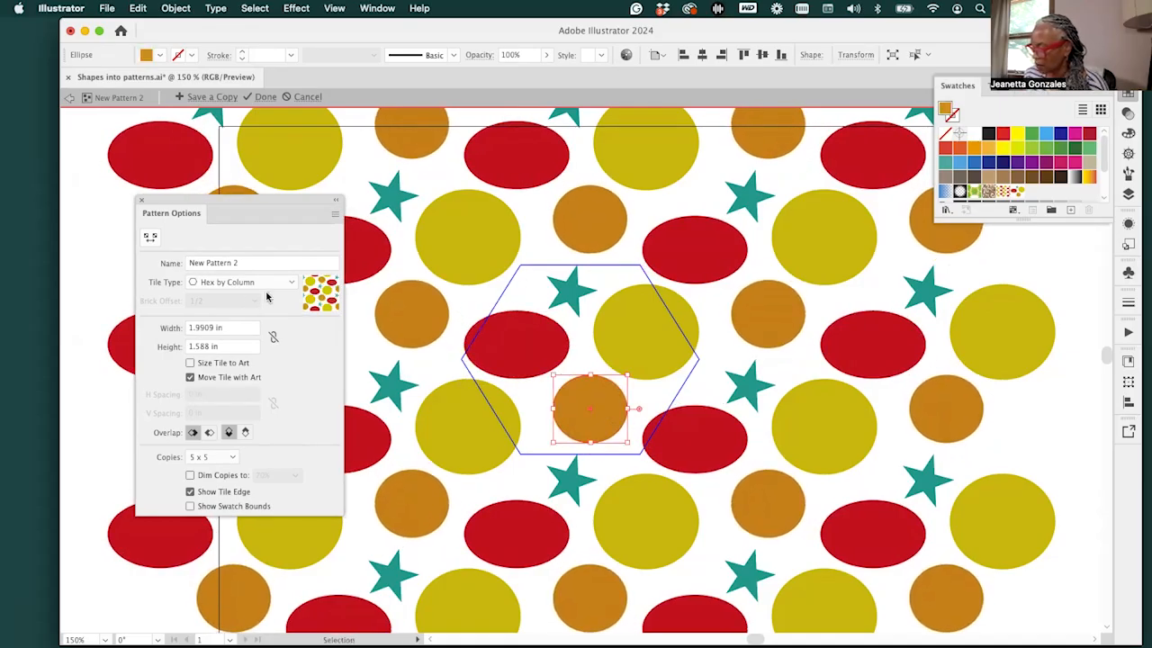
Set the tile type to Hex by Row and move the orange circle slightly up within the tile
left_click(292, 282)
left_click(267, 363)
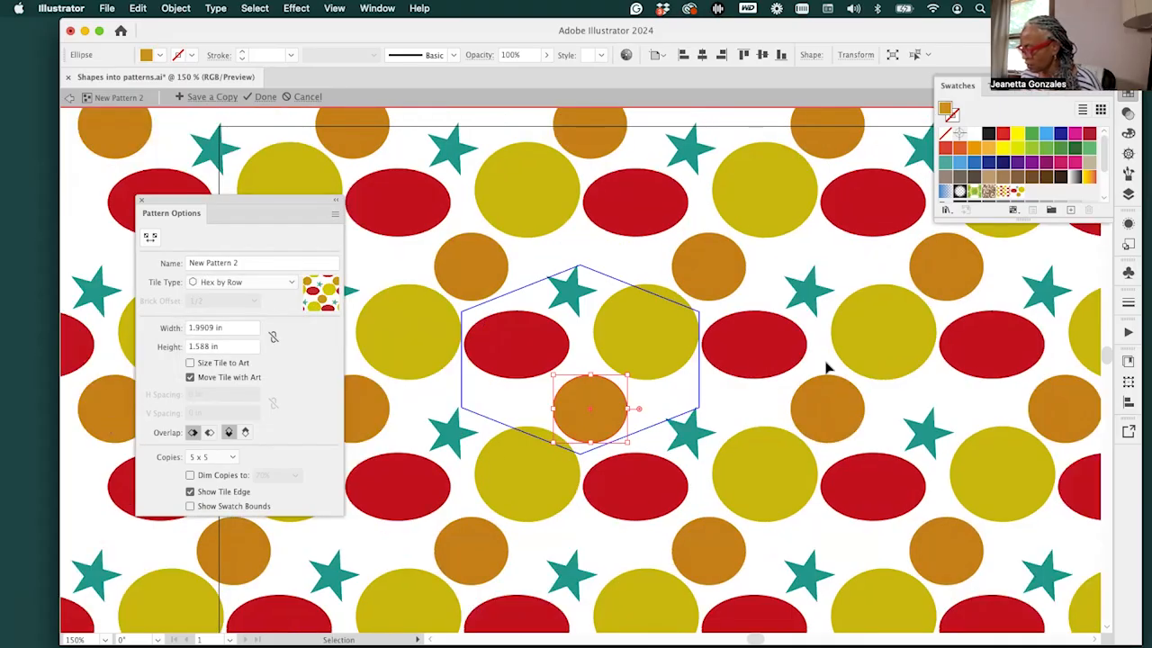
left_click_drag(604, 411, 602, 397)
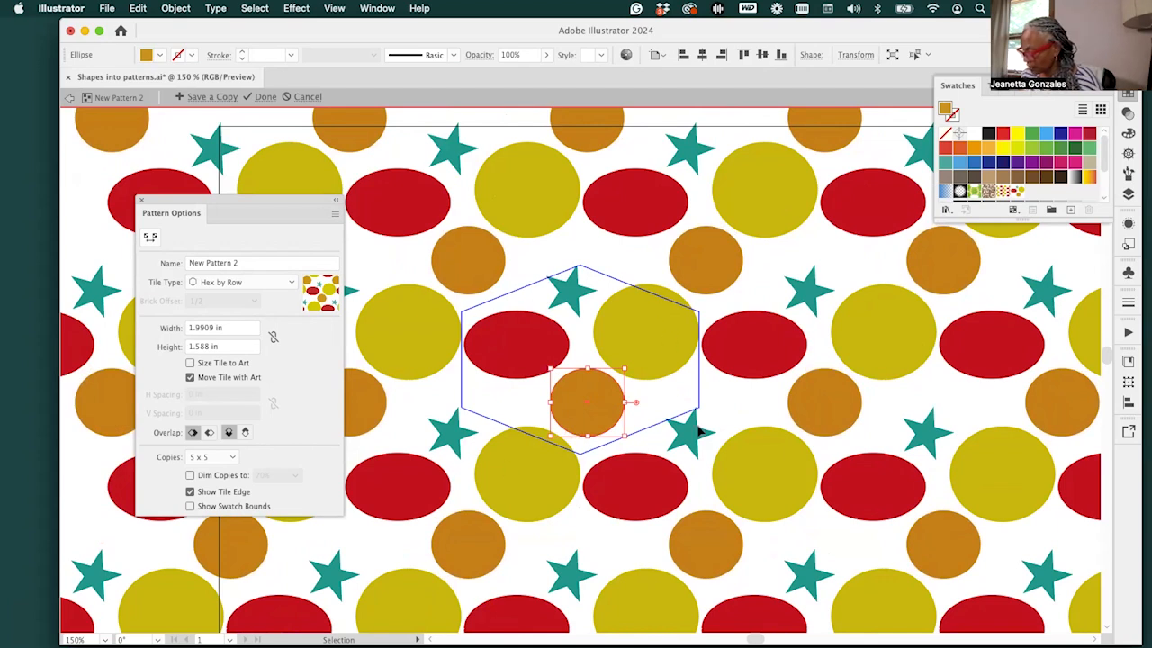
Switch the tile type back to Hex by Column, deselect the circle, and cancel the pattern editing
left_click(294, 282)
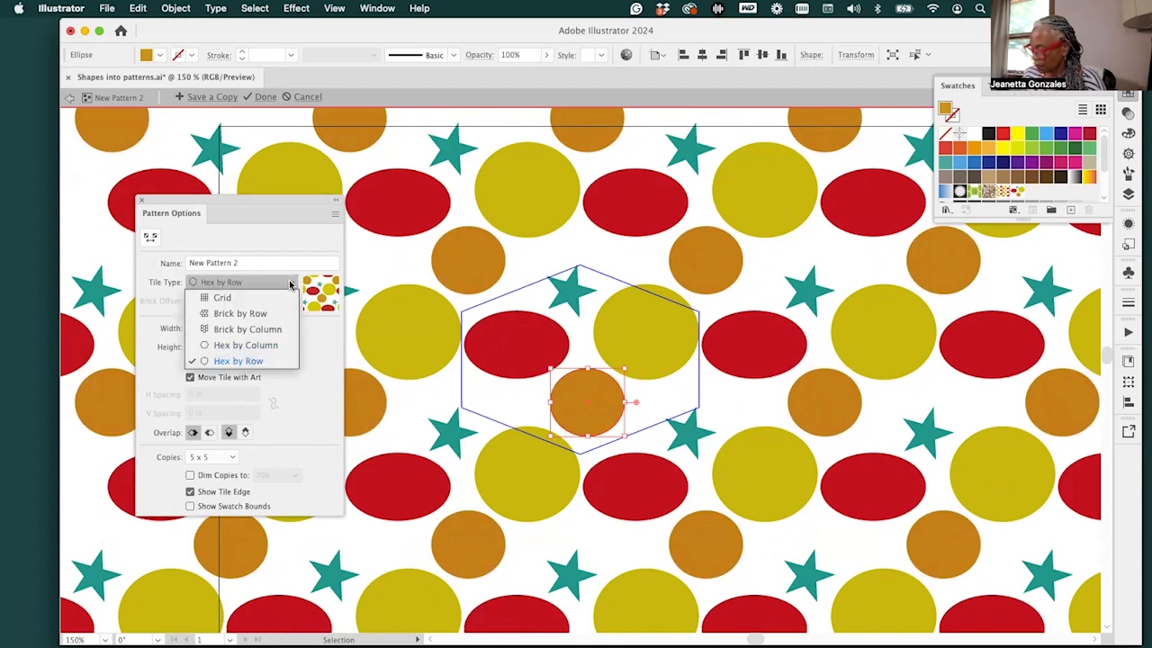
left_click(286, 346)
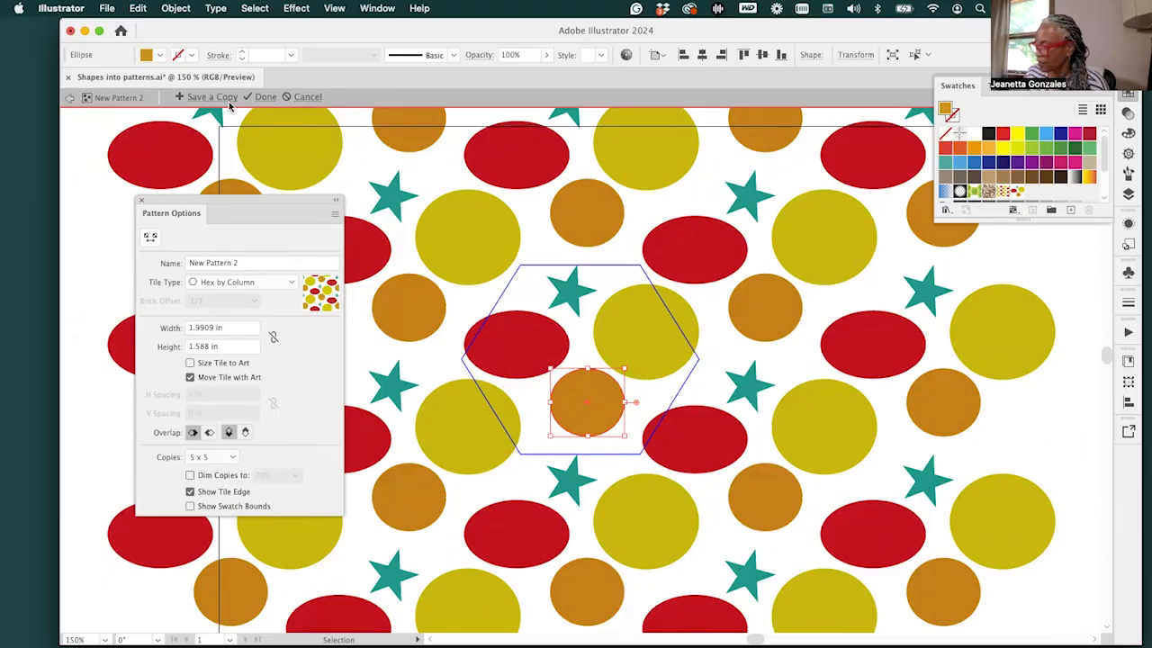
left_click(1083, 274)
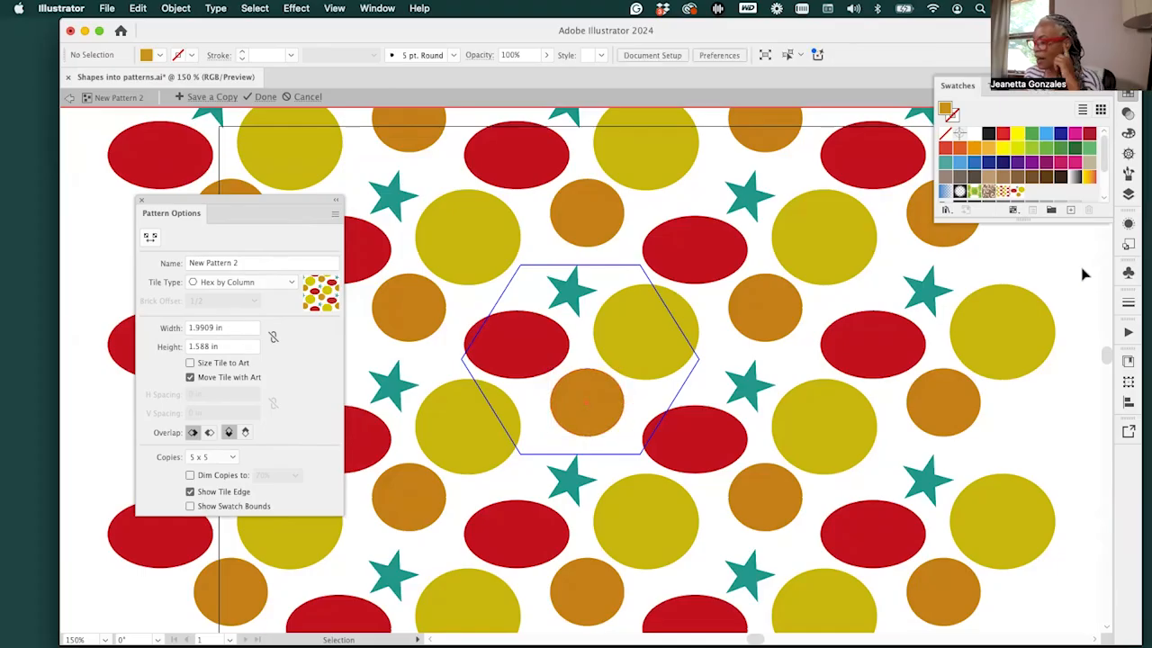
left_click(315, 97)
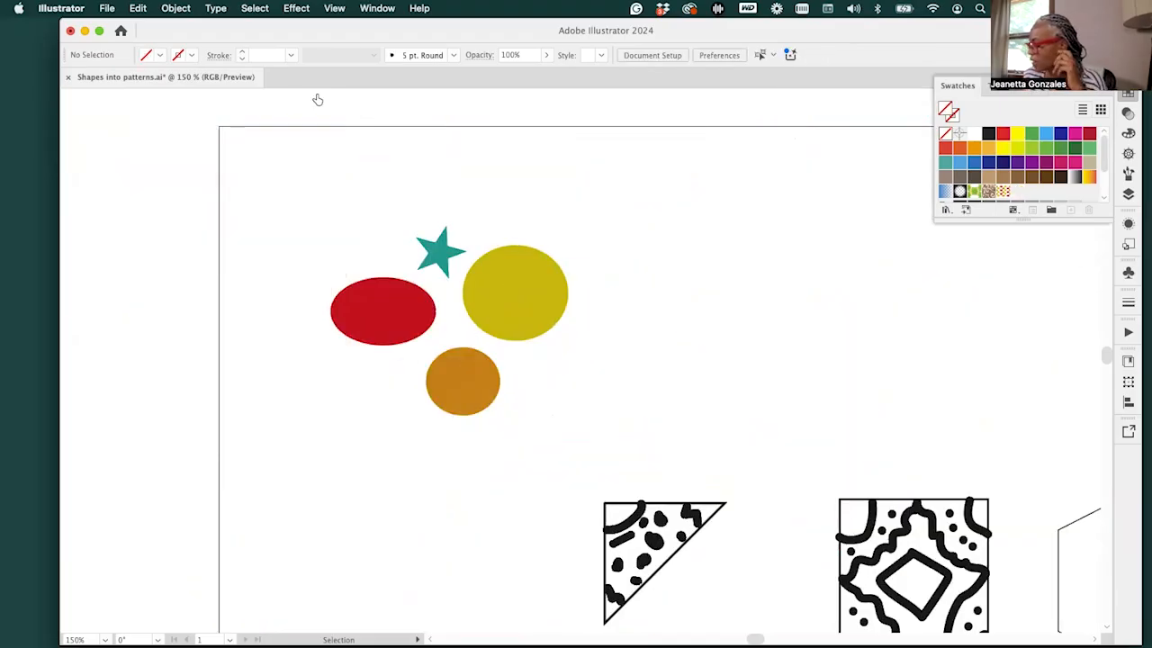
Examine the decorated triangle and square tiles and compare the two empty hexagon outlines
key("space")
left_click_drag(719, 357, 550, 253)
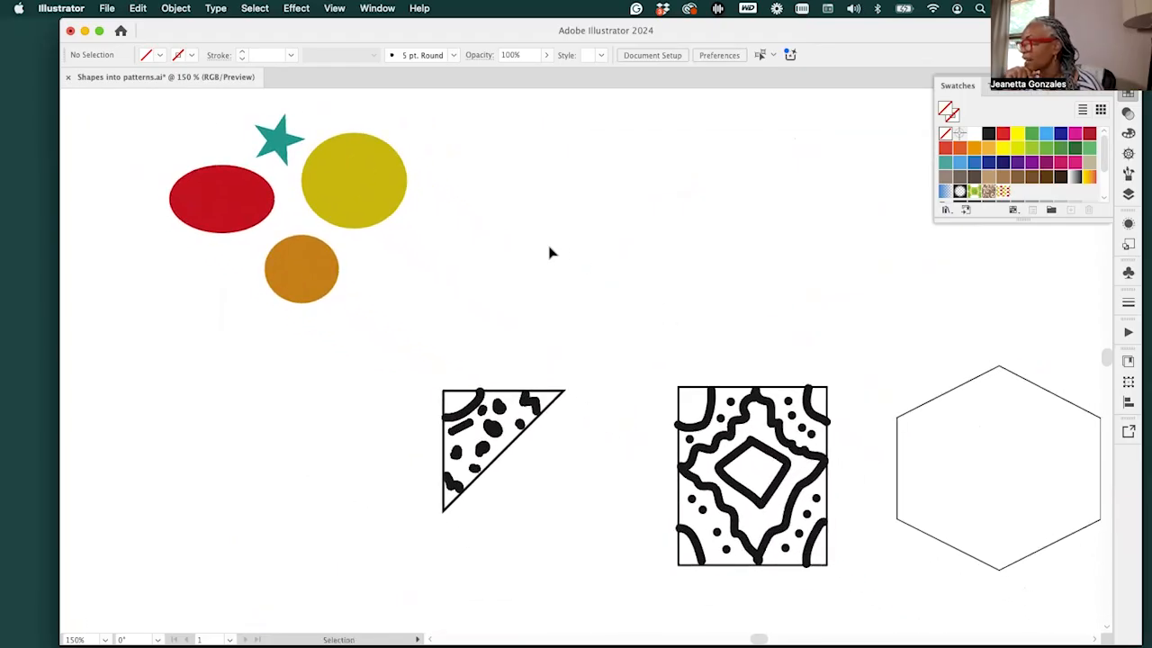
key("space")
left_click_drag(704, 285, 560, 198)
key("space")
left_click_drag(821, 527, 654, 489)
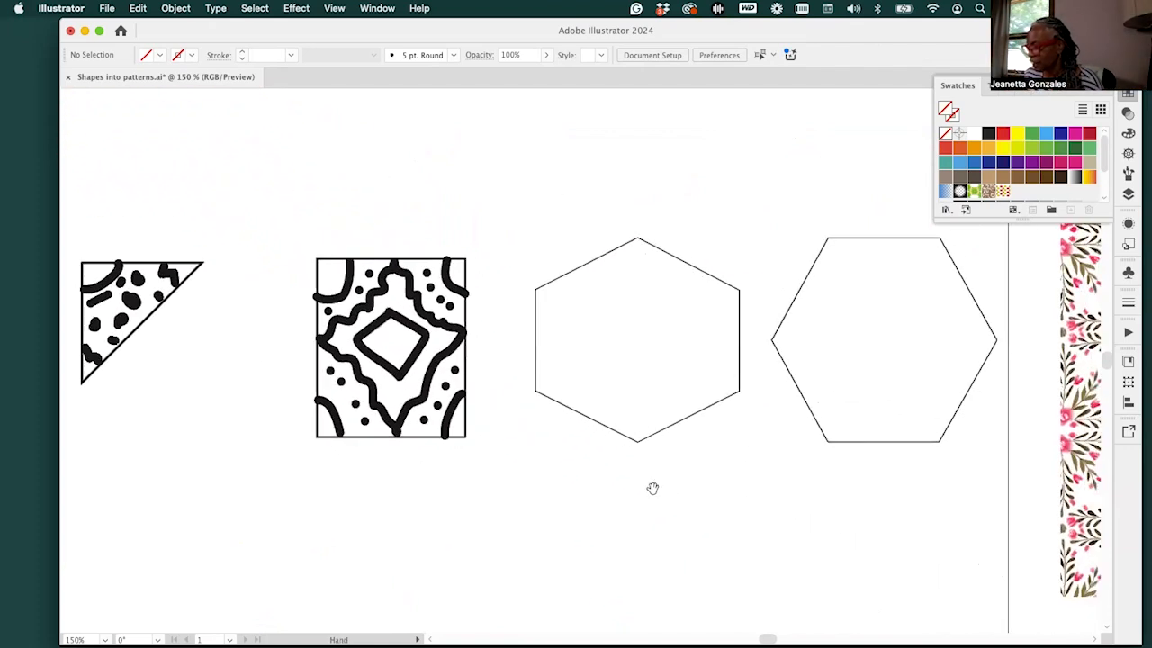
left_click_drag(594, 203, 671, 305)
left_click(728, 546)
left_click_drag(548, 246, 613, 442)
left_click(697, 520)
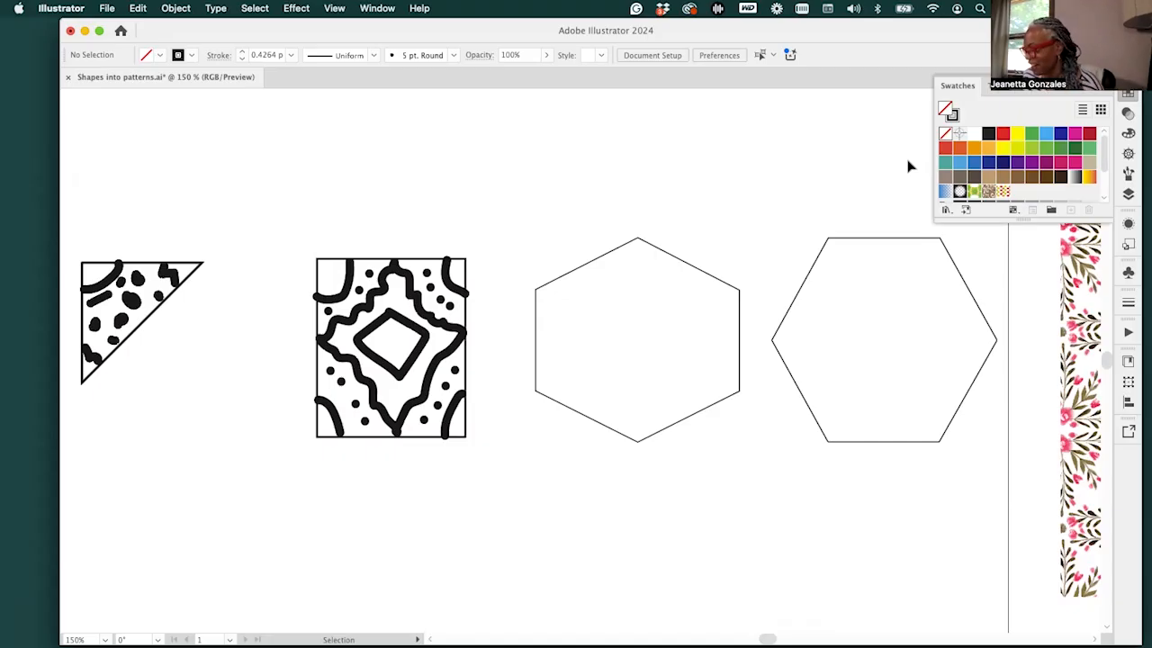
Select the decorated triangle tile with all its marks and move it off the empty triangle outline beneath it
key("space")
left_click_drag(789, 411, 854, 468)
left_click_drag(585, 502, 683, 475)
key("space")
left_click_drag(913, 497, 867, 511)
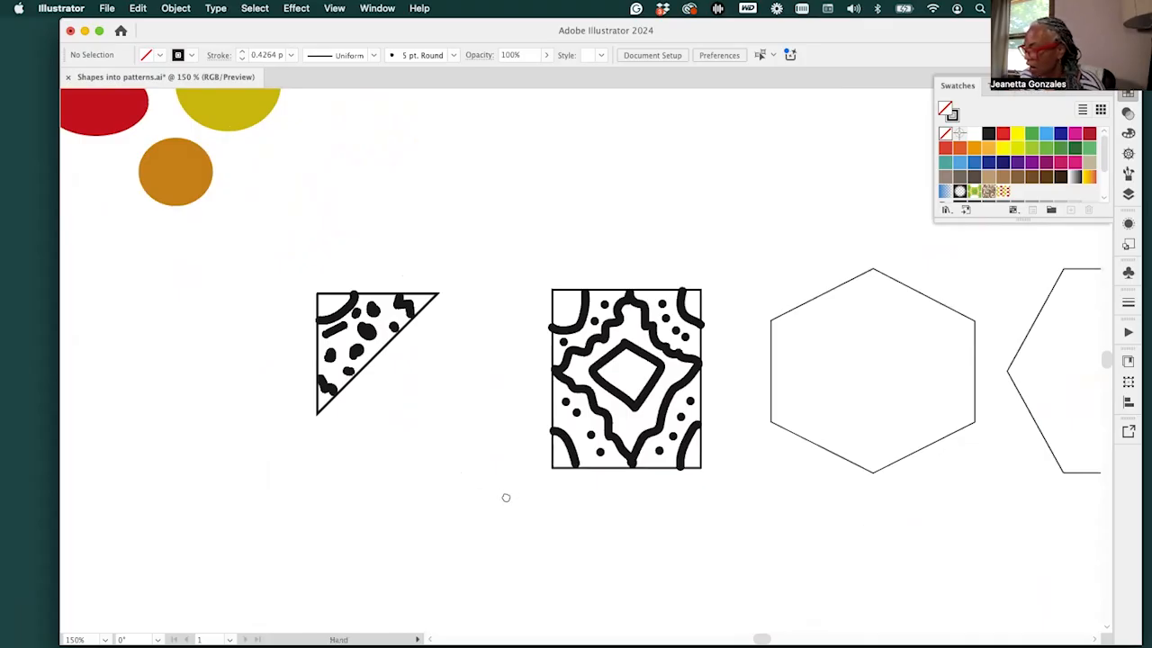
left_click_drag(504, 496, 584, 511)
left_click_drag(977, 506, 947, 473)
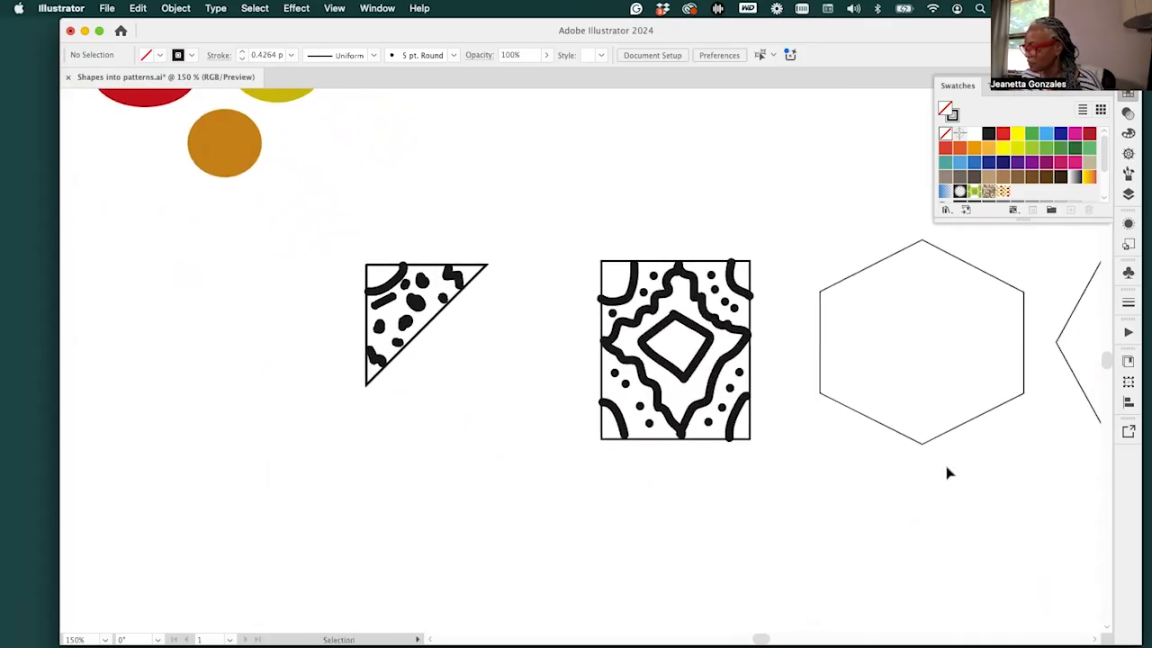
left_click(484, 330)
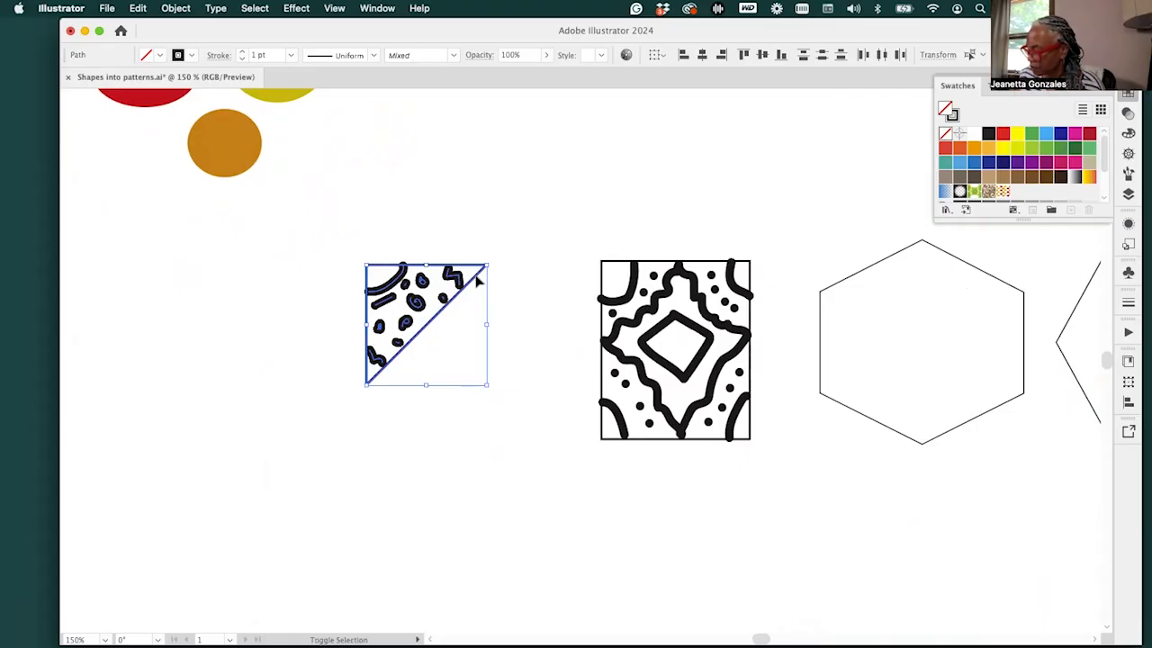
left_click_drag(407, 294, 211, 286)
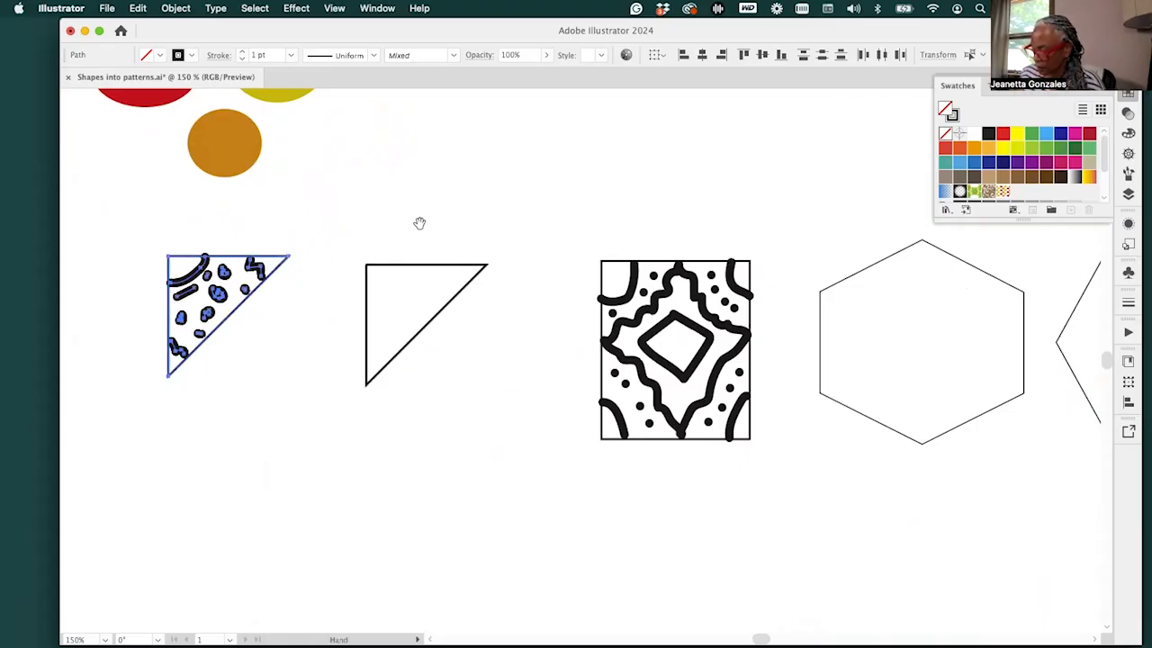
Move the empty triangle outline into the open space below the decorated triangle tile
left_click_drag(419, 224, 728, 224)
left_click(747, 327)
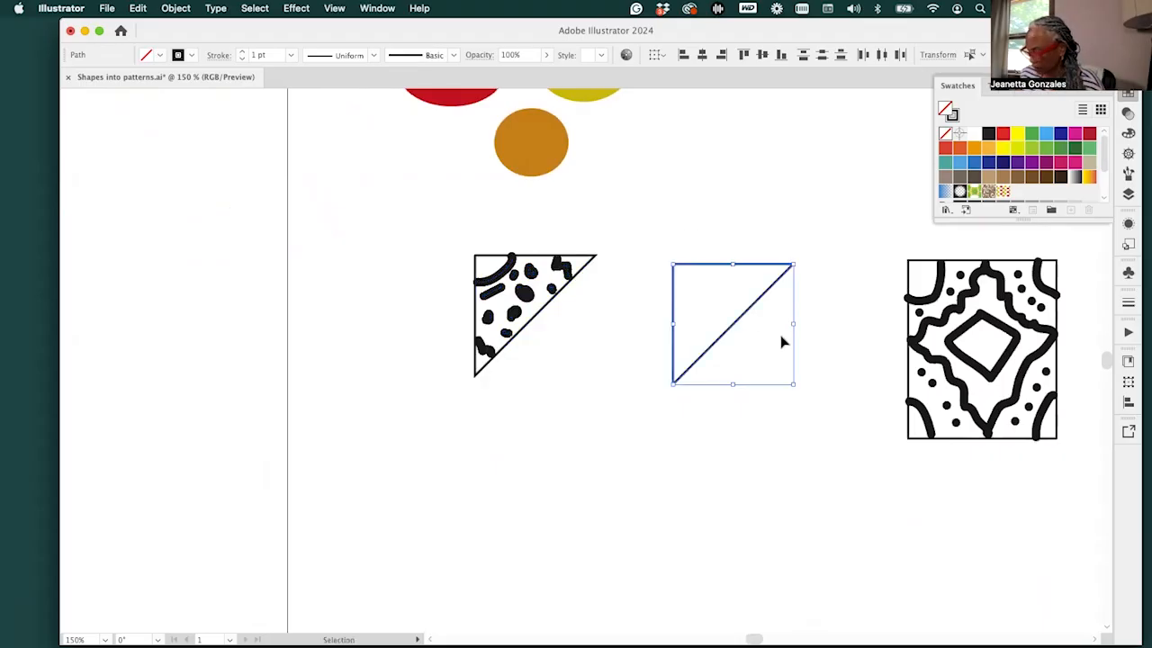
left_click_drag(753, 314, 847, 159)
left_click(611, 326)
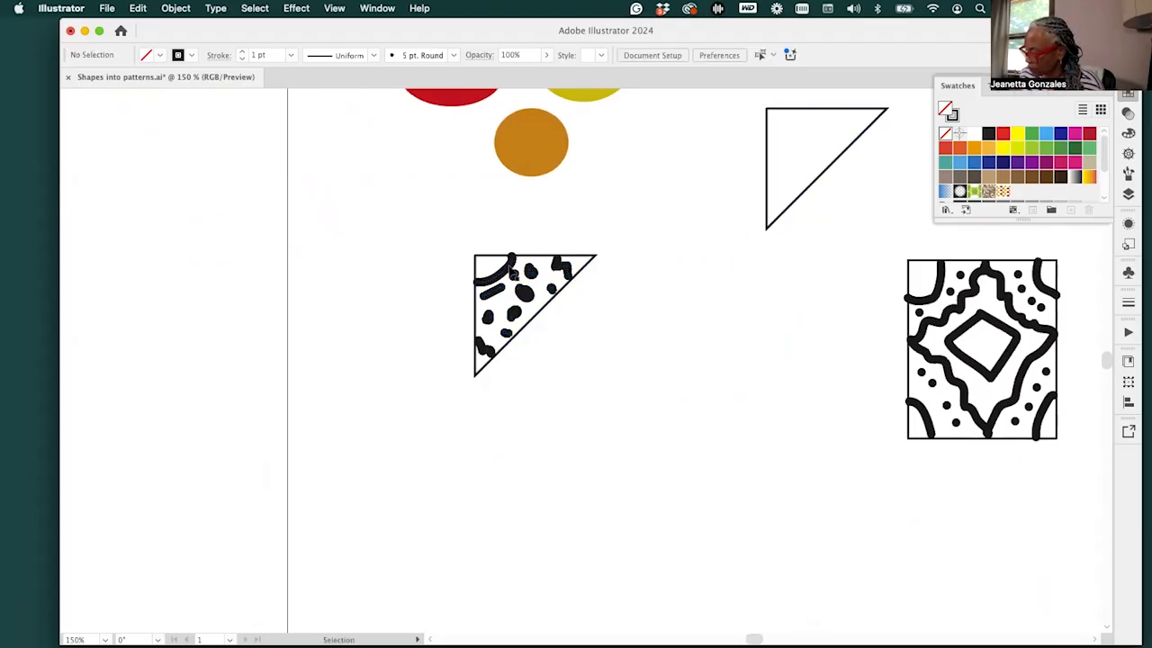
left_click(512, 272)
left_click_drag(624, 397, 471, 254)
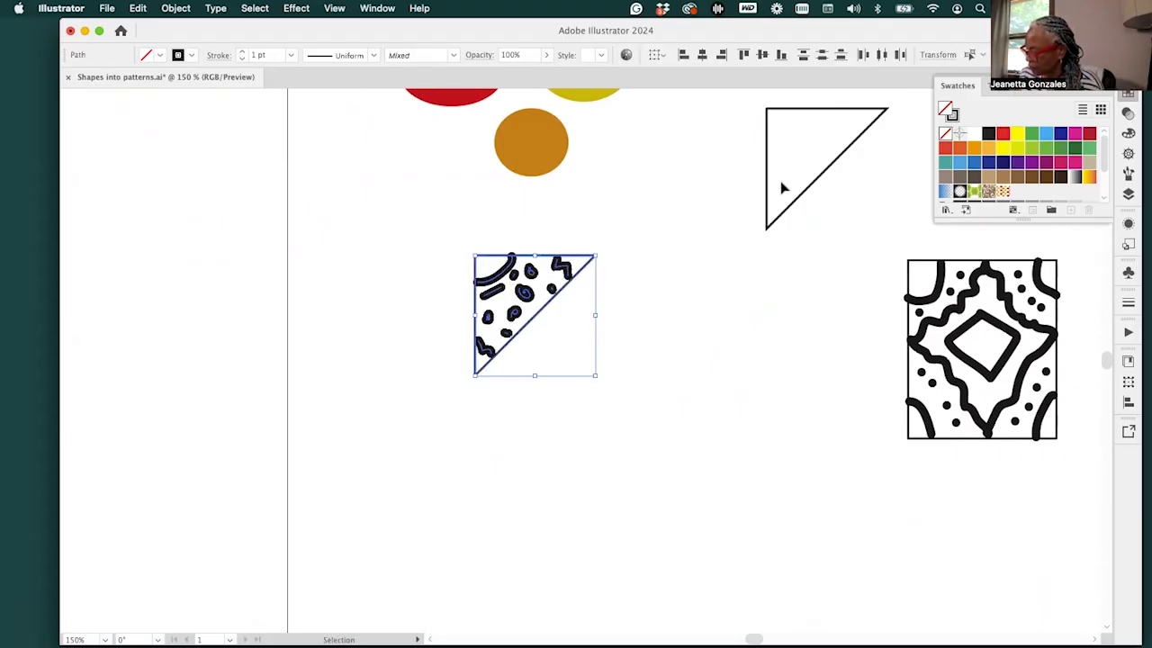
left_click_drag(827, 179, 573, 510)
left_click_drag(715, 380, 558, 175)
left_click_drag(563, 343, 559, 324)
left_click(636, 357)
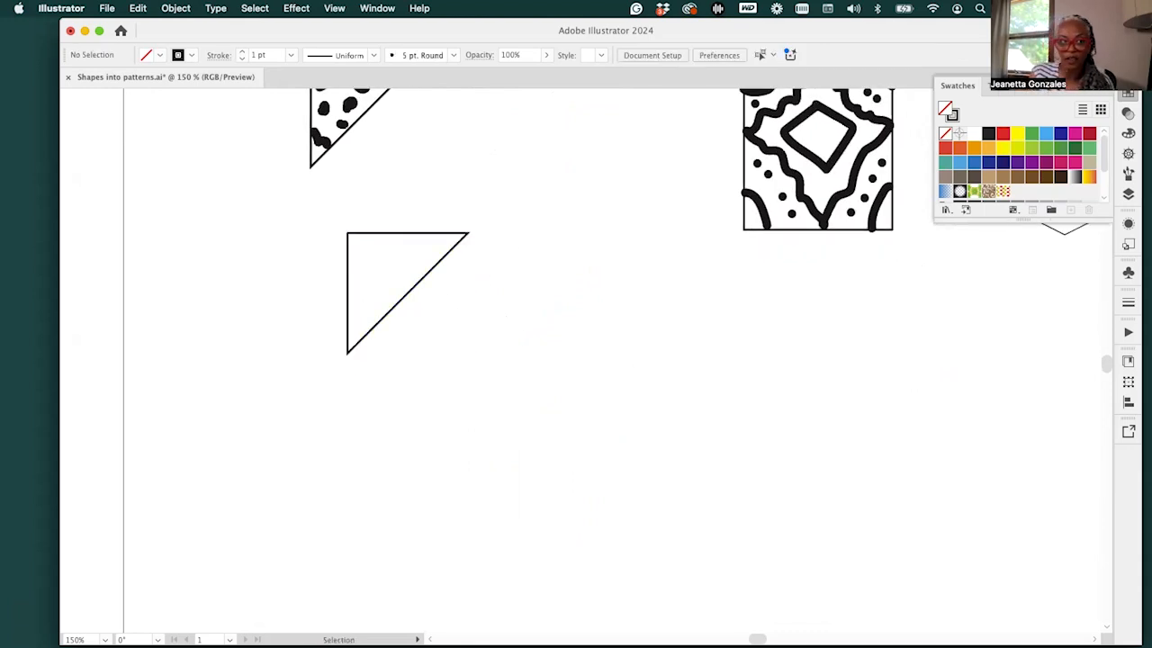
With the Paintbrush, paint a solid quarter circle in the empty triangle's right-angle corner and a short squiggle in each other corner
mouse_move(151, 644)
left_mouse_down()
mouse_move(168, 157)
mouse_move(100, 151)
left_mouse_up()
left_click(167, 260)
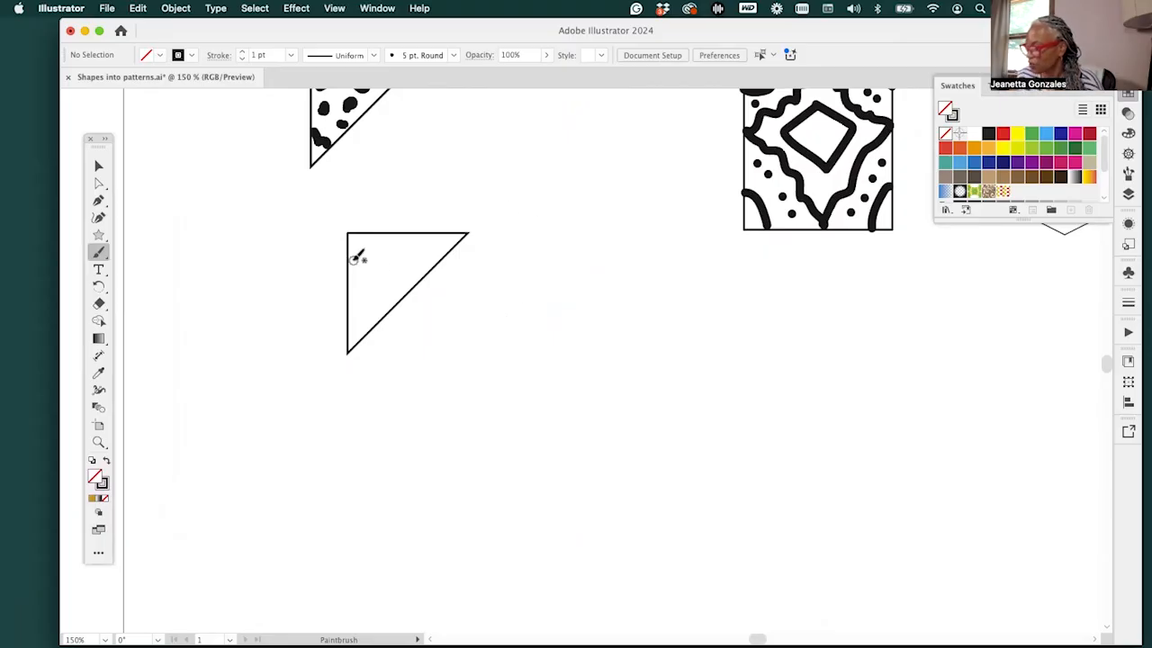
left_click_drag(352, 259, 377, 232)
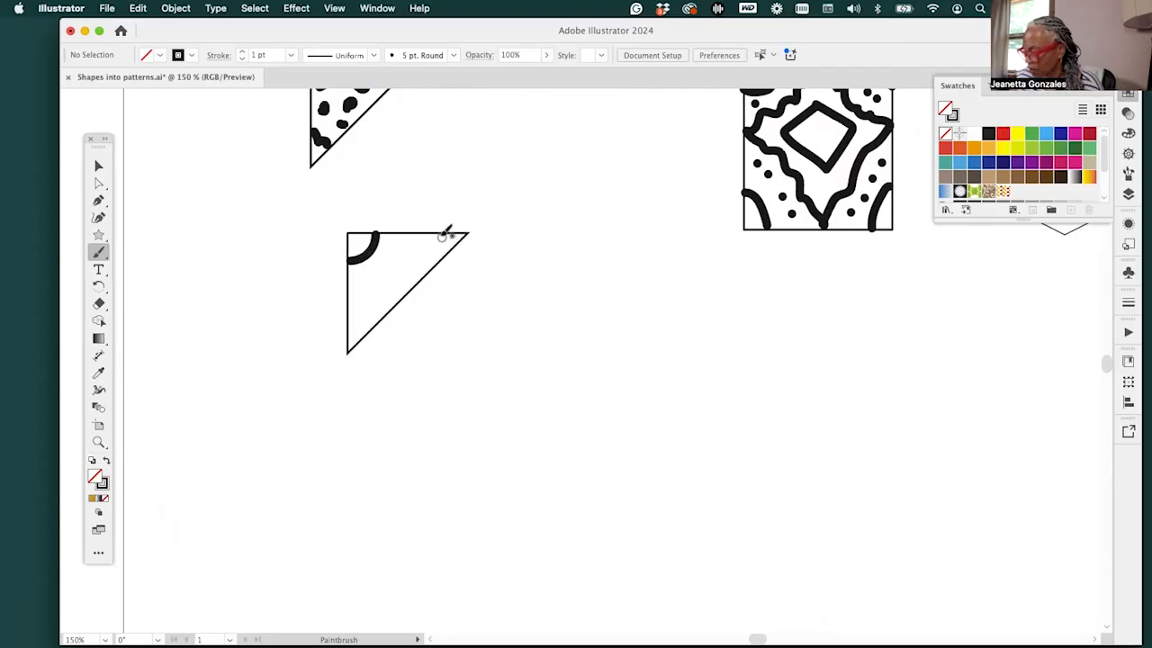
left_click_drag(441, 235, 441, 241)
left_click_drag(353, 321, 365, 329)
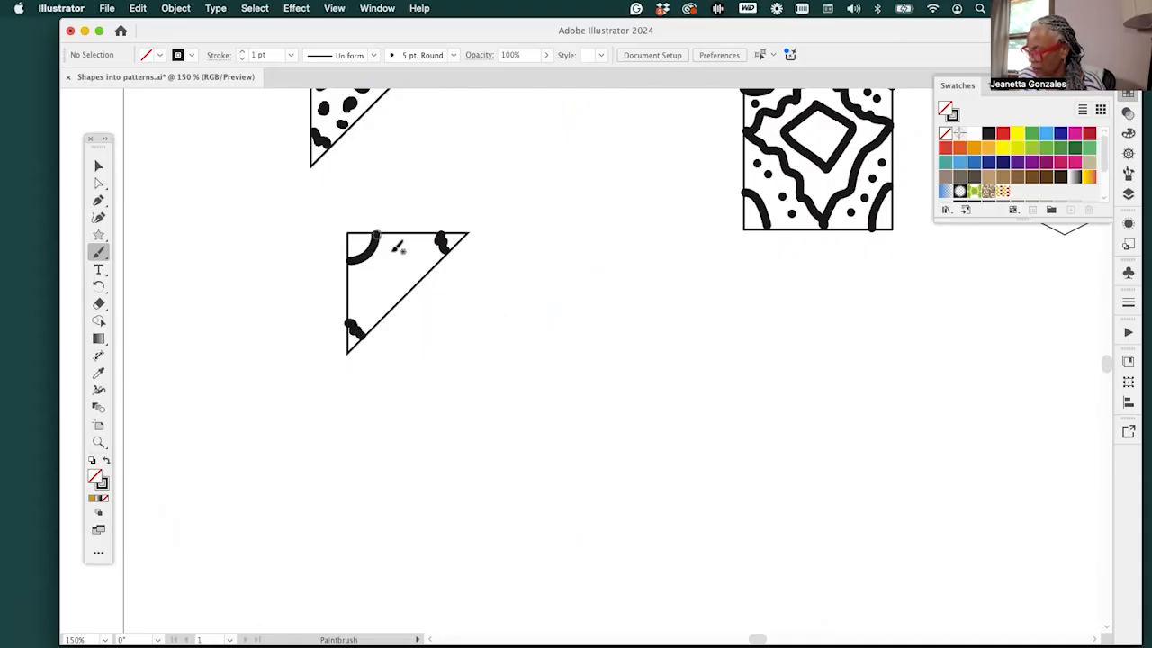
left_click_drag(499, 262, 523, 316)
mouse_move(374, 290)
left_mouse_down()
mouse_move(392, 297)
mouse_move(388, 285)
left_mouse_up()
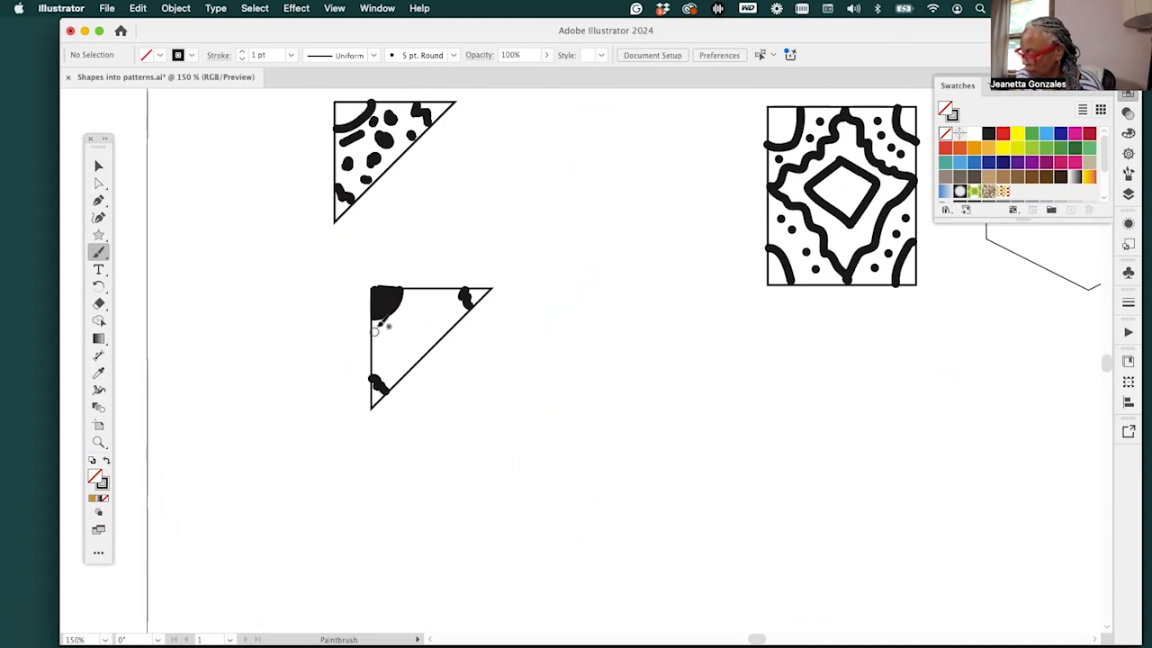
left_click_drag(374, 334, 391, 363)
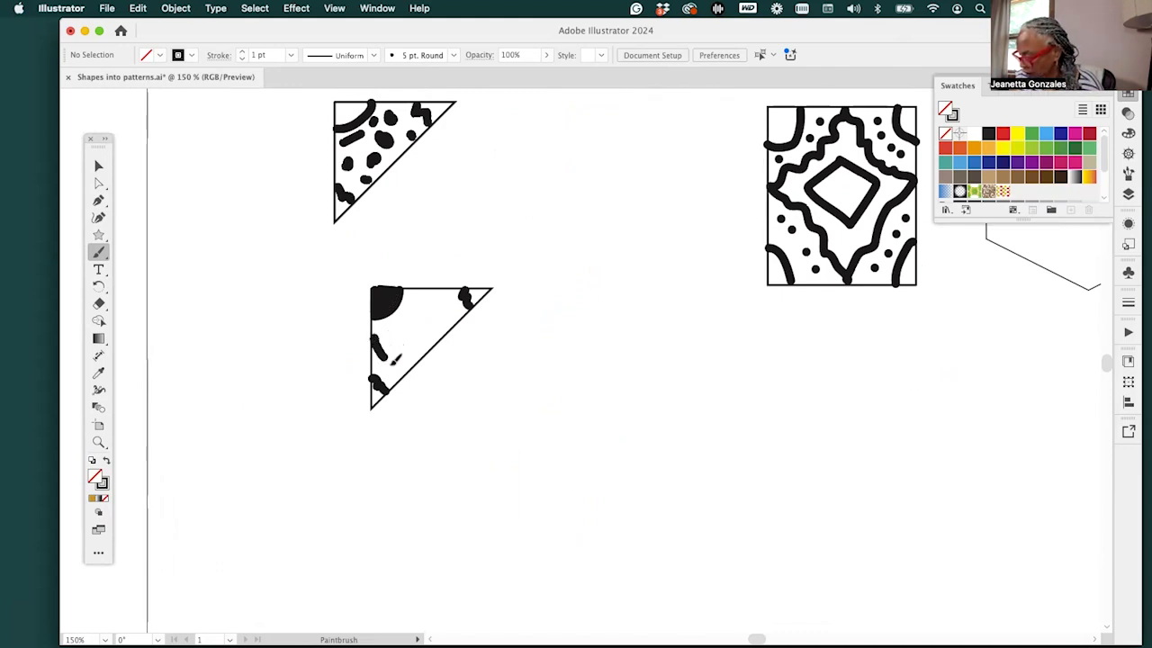
key("super+z")
mouse_move(423, 312)
left_mouse_down()
mouse_move(394, 338)
mouse_move(396, 365)
mouse_move(396, 344)
mouse_move(441, 308)
mouse_move(431, 333)
mouse_move(431, 302)
left_mouse_up()
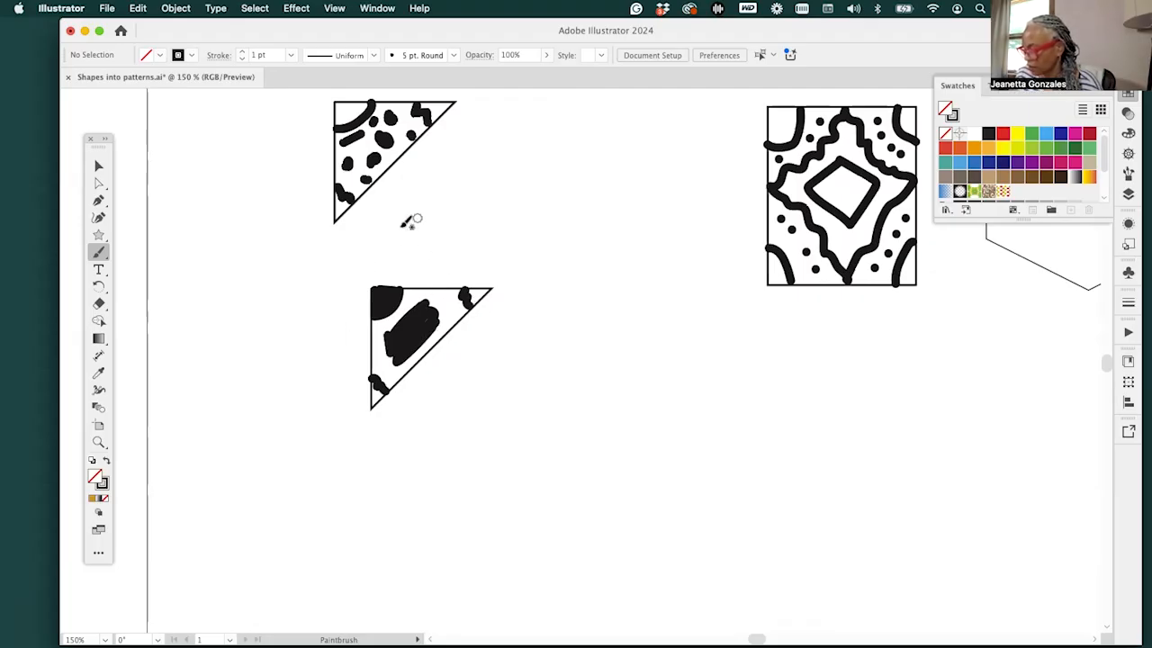
key("super+z")
Paint a curved-sided triangle connecting the midpoints of the upper edge, the vertical edge and the hypotenuse
left_click(437, 288)
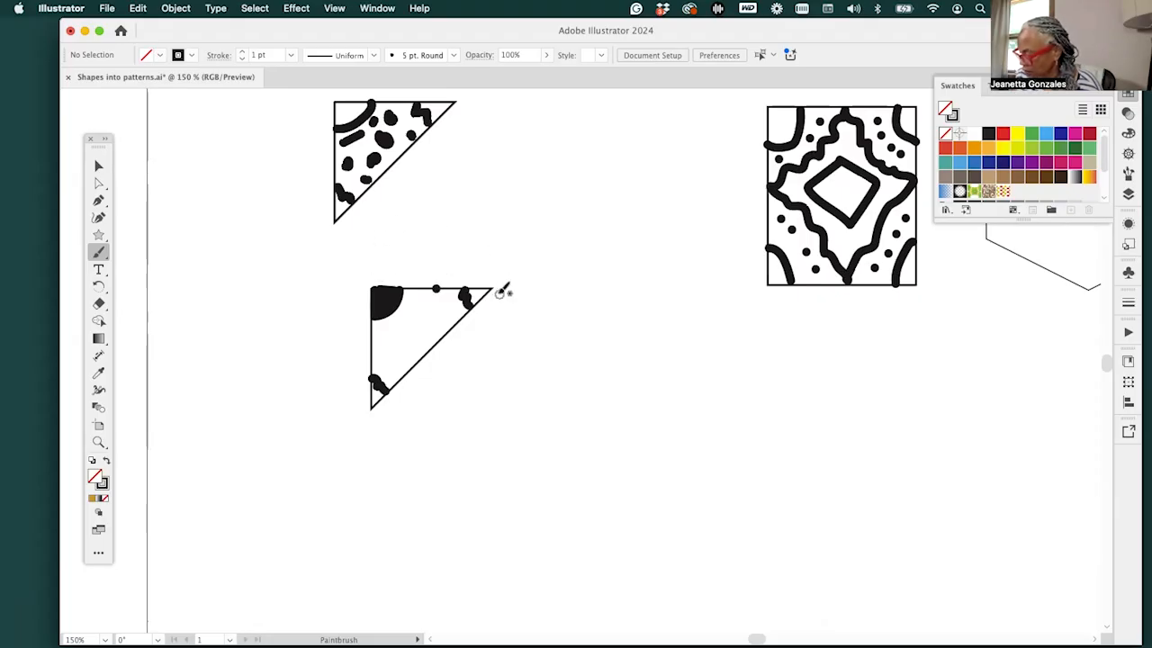
mouse_move(439, 287)
left_mouse_down()
mouse_move(440, 235)
mouse_move(432, 342)
left_mouse_up()
key("super+z")
key("super+z")
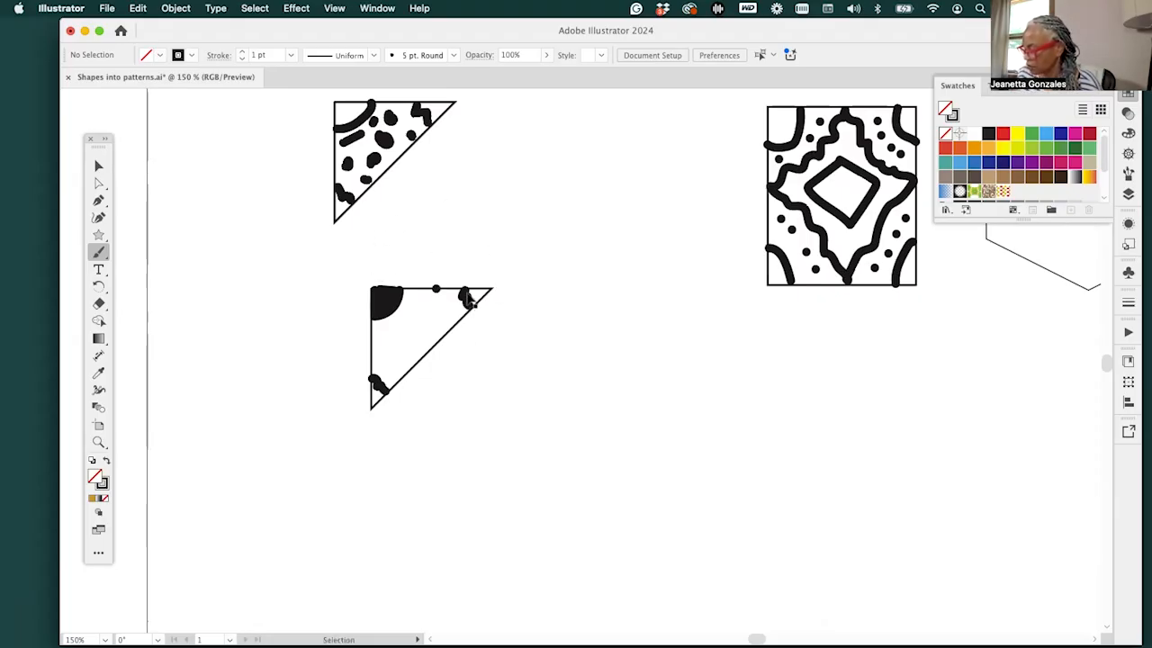
mouse_move(439, 287)
left_mouse_down()
mouse_move(420, 336)
mouse_move(369, 357)
left_mouse_up()
key("super+z")
left_click_drag(439, 287, 376, 361)
key("super+z")
mouse_move(431, 287)
left_mouse_down()
mouse_move(373, 378)
mouse_move(375, 347)
mouse_move(442, 280)
mouse_move(437, 344)
mouse_move(369, 351)
left_mouse_up()
key("super+z")
left_click(373, 349)
Paint three dots between the solid corner and the curve, and short dashes beside the two corner squiggles
left_click(450, 312)
left_click(412, 298)
left_click(394, 318)
left_click(387, 366)
left_click(403, 366)
left_click(449, 295)
key("super+z")
left_click(449, 300)
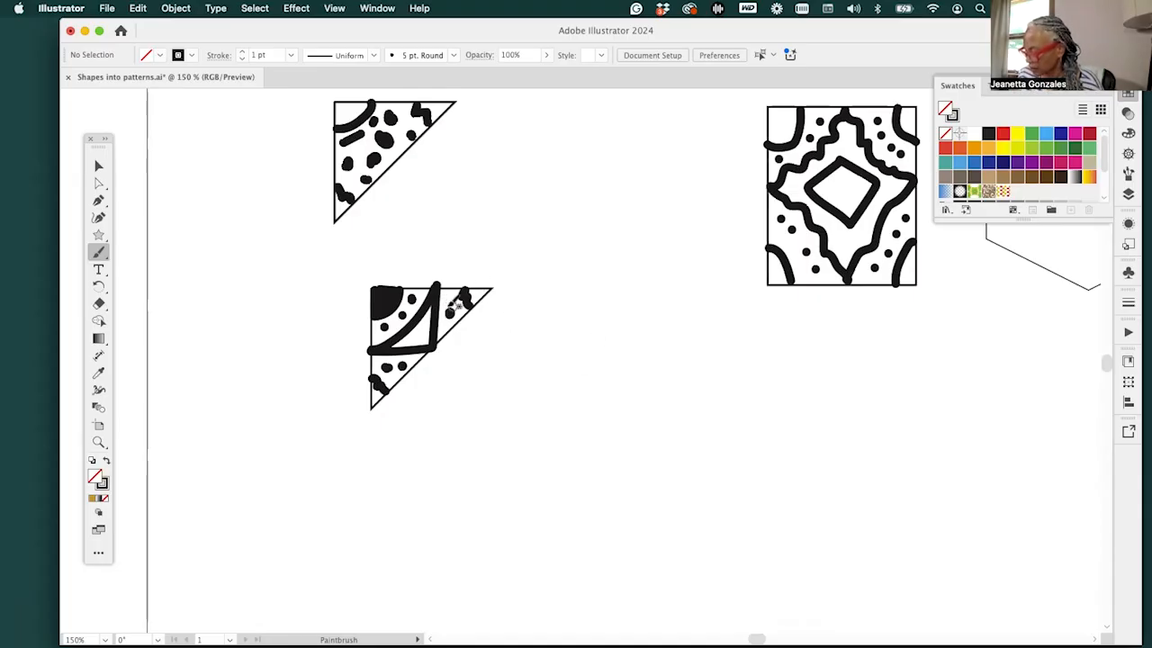
left_click_drag(389, 366, 406, 362)
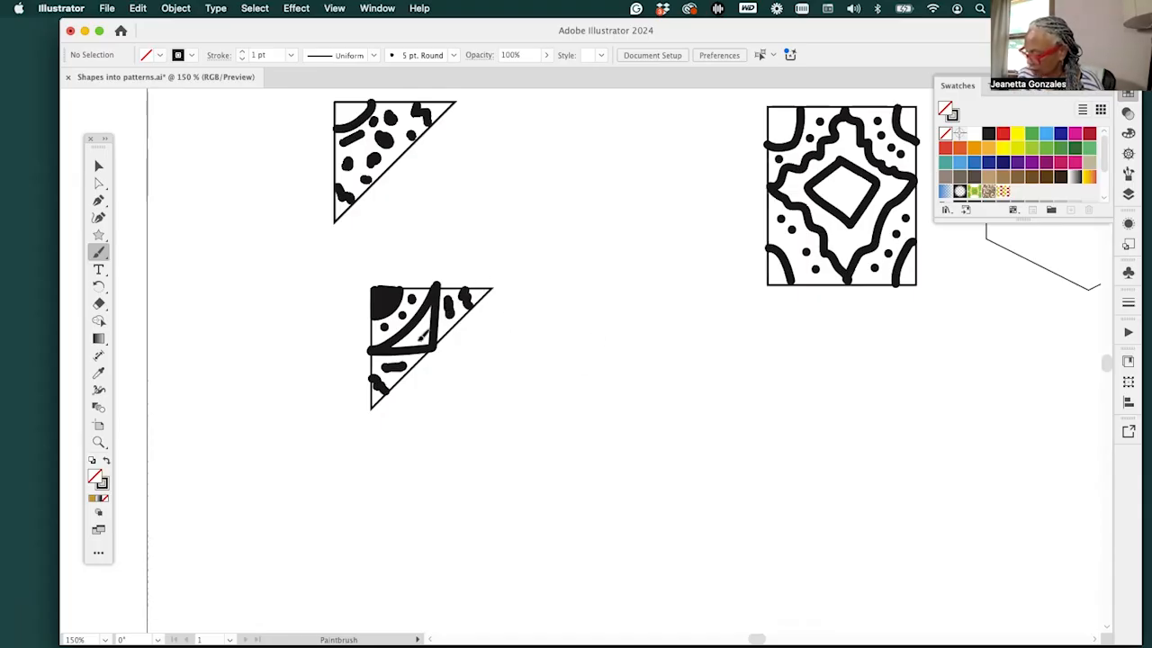
Scale down the short mark painted between the curved triangle and the lower corner squiggle
key("v")
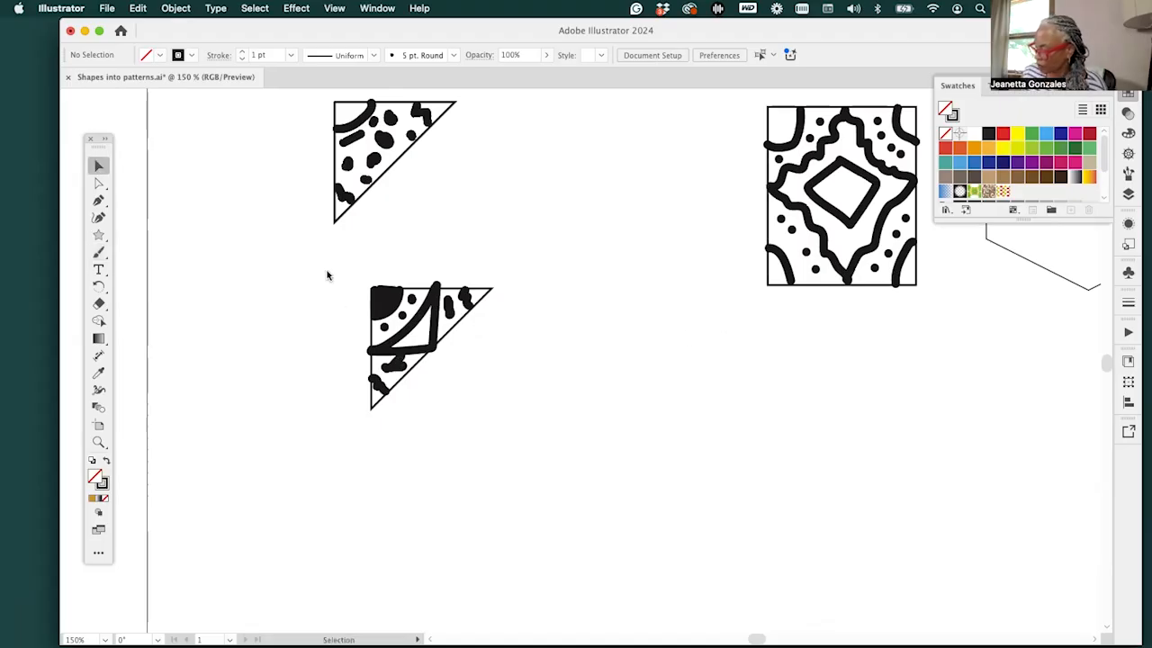
left_click_drag(327, 273, 552, 441)
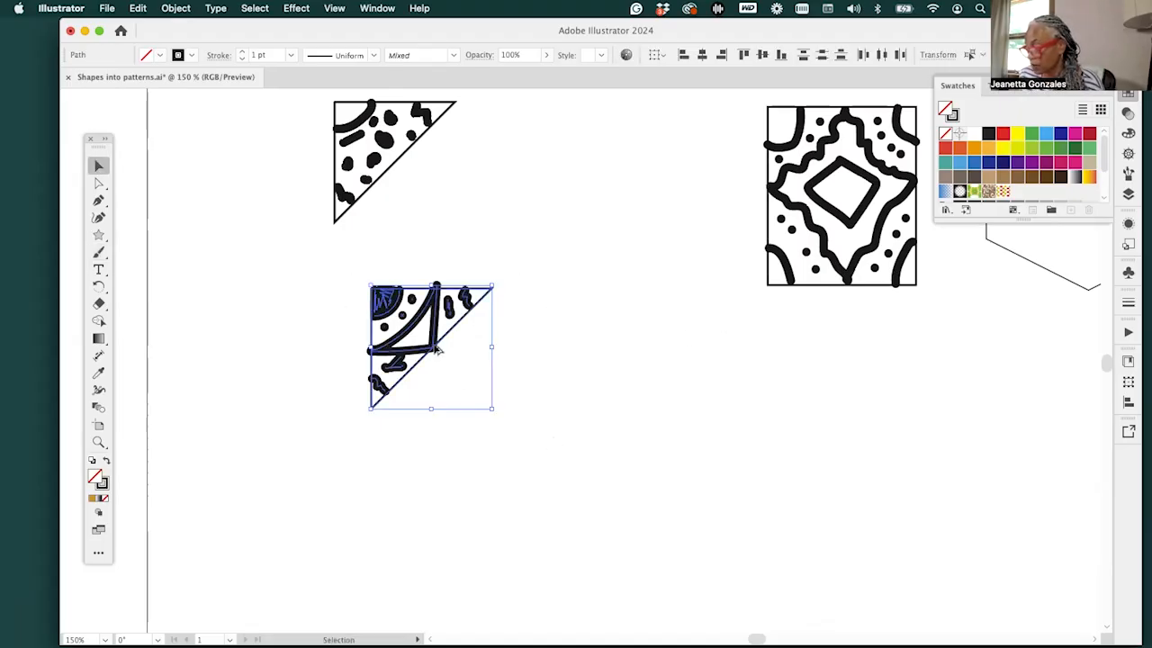
left_click(579, 379)
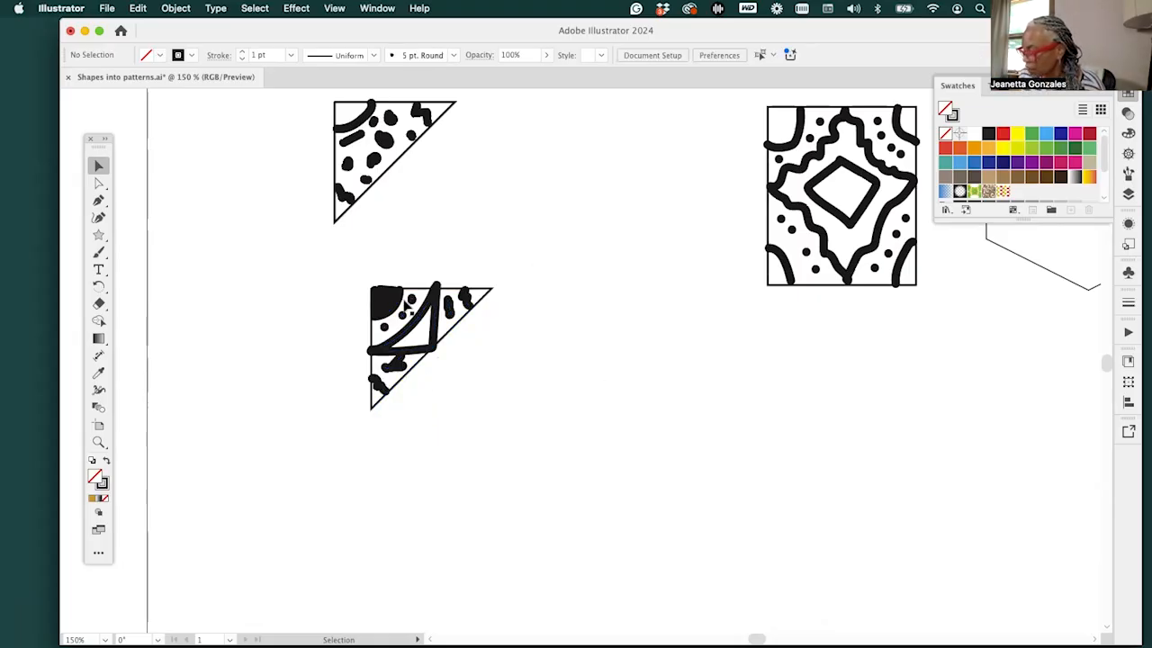
left_click(494, 293)
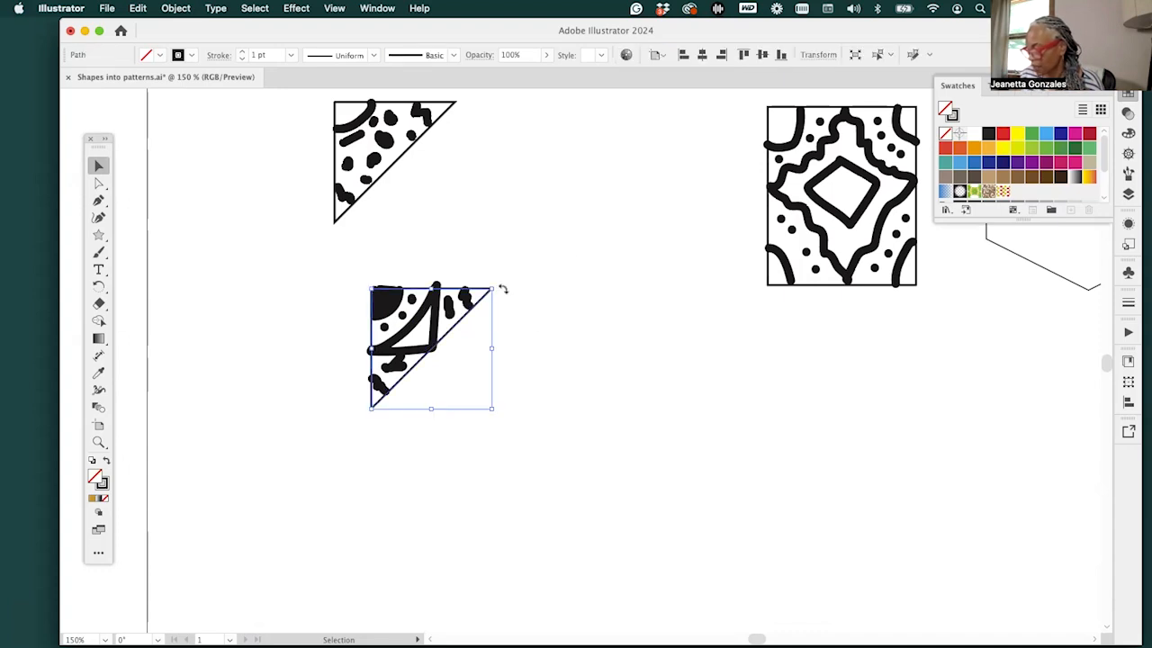
left_click(564, 337)
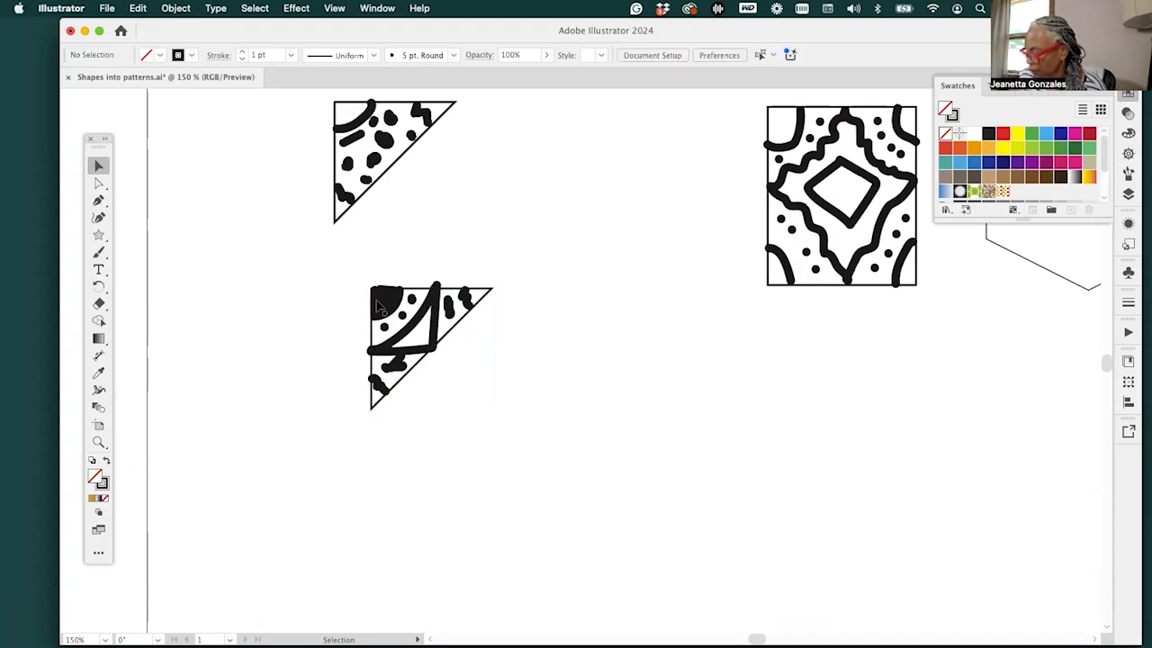
left_click(385, 302)
left_click(437, 323)
left_click(449, 309)
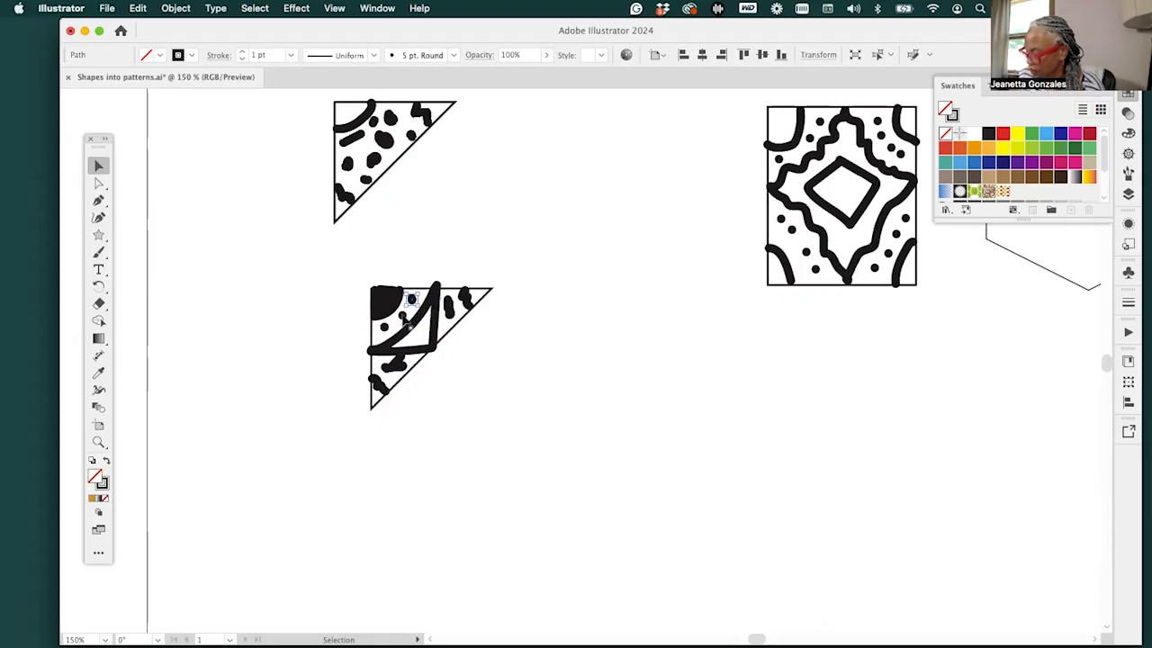
left_click(384, 327)
left_click(394, 364)
left_click_drag(394, 370, 392, 368)
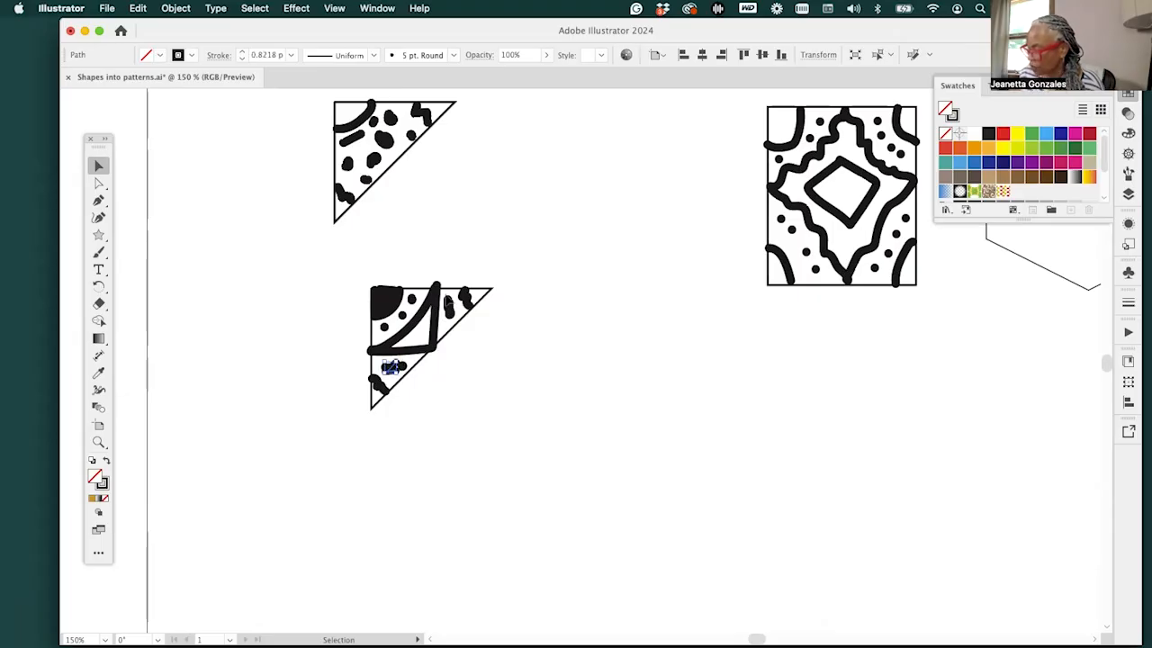
left_click(505, 349)
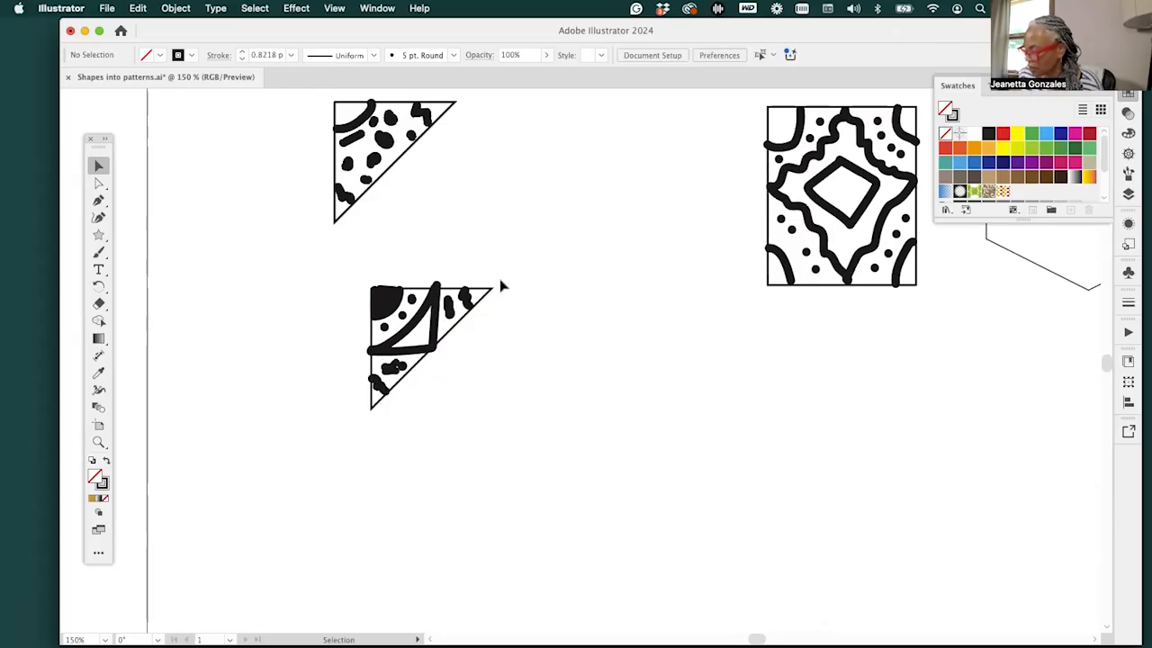
Select the whole newly painted triangle tile and duplicate it in place
left_click_drag(530, 413, 369, 297)
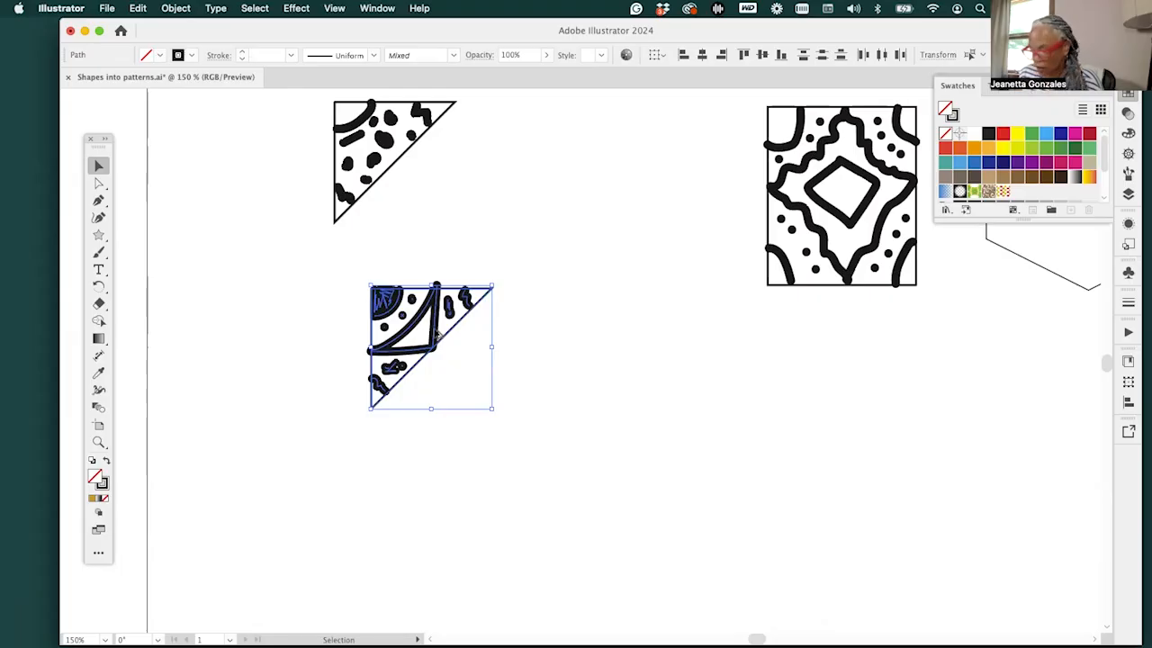
key("a")
key("v")
left_click_drag(497, 282, 339, 480)
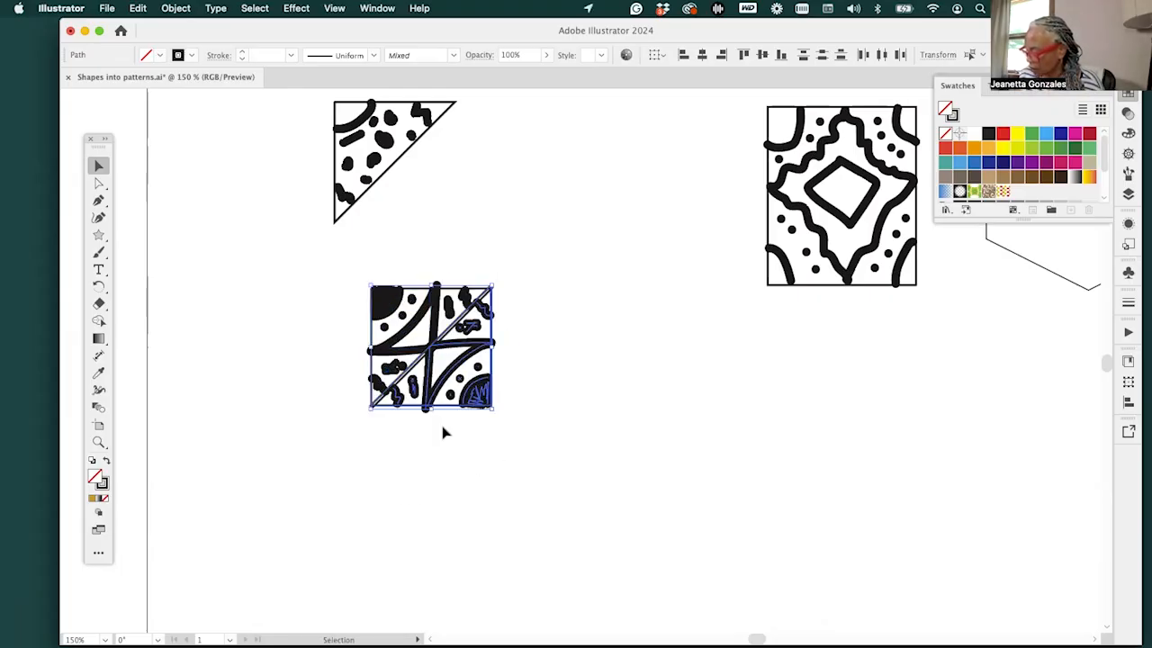
left_click(578, 361)
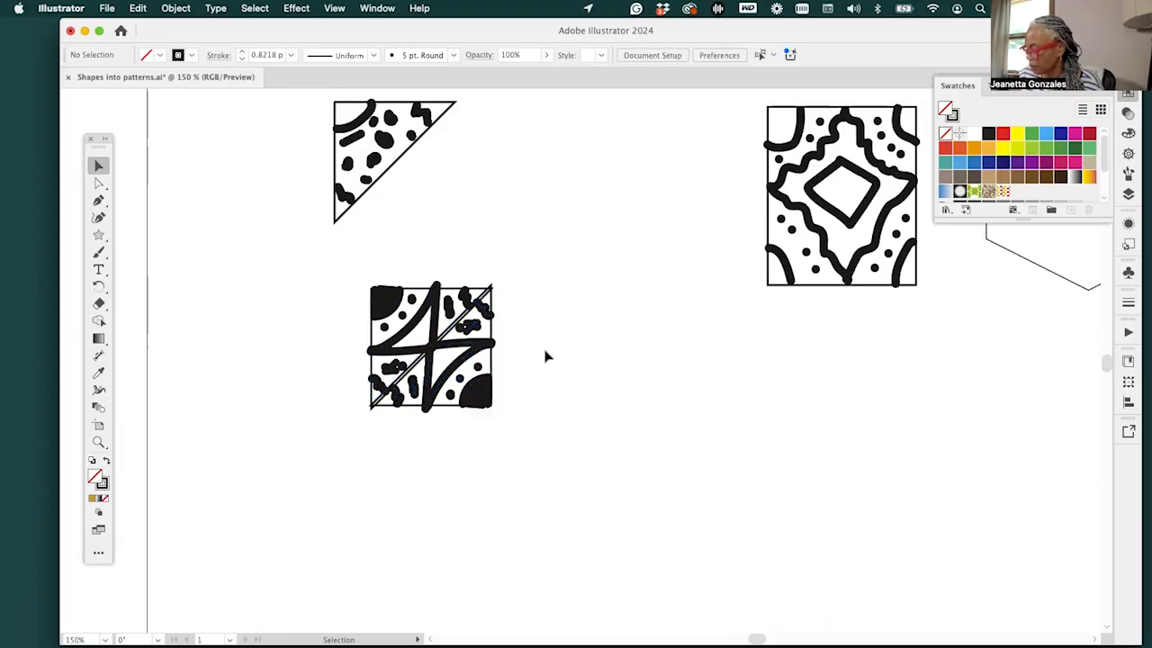
key("cmd+z")
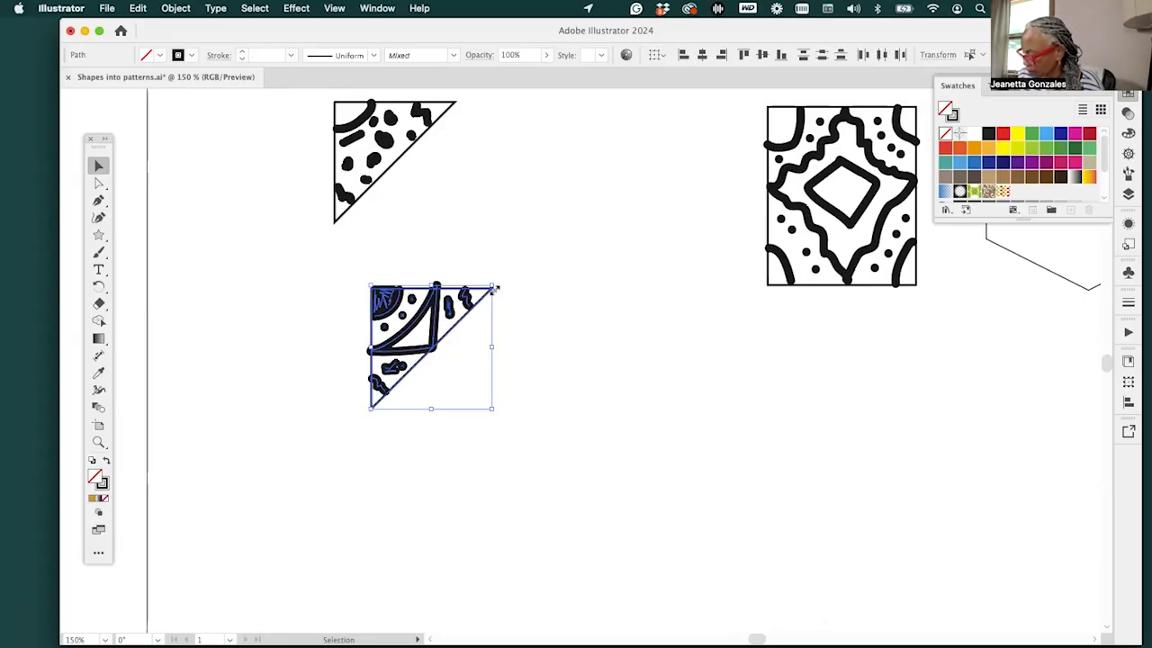
Rotate the duplicate triangle by half a turn and align it along the original's hypotenuse to complete a square
left_click_drag(495, 276, 376, 453)
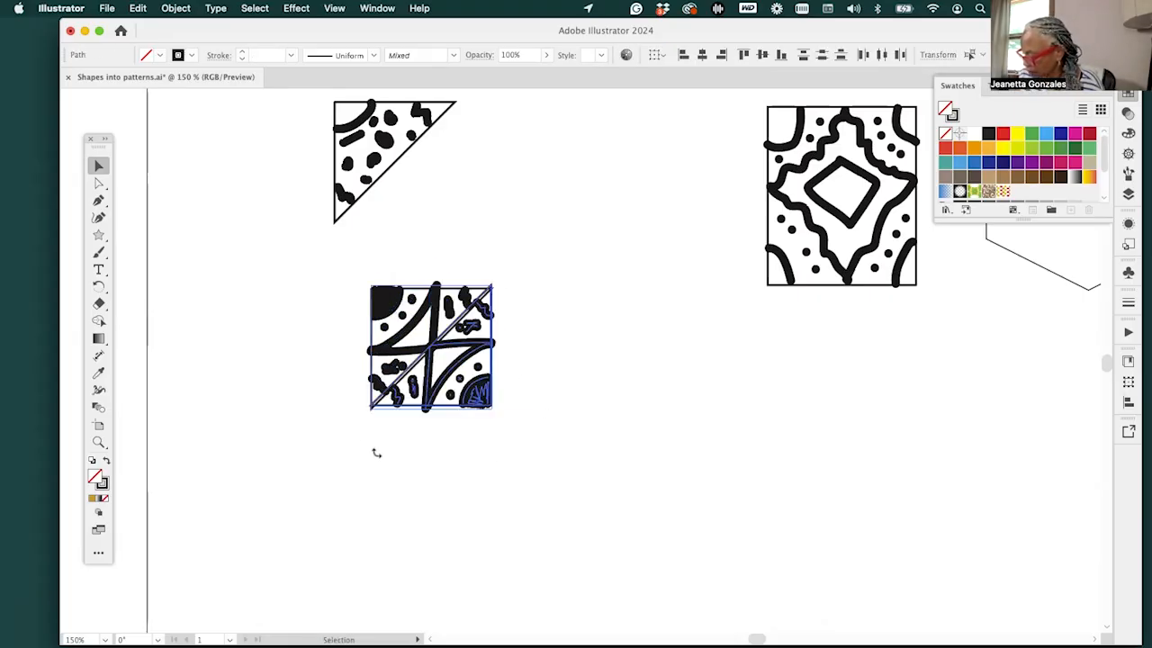
left_click_drag(484, 346, 483, 352)
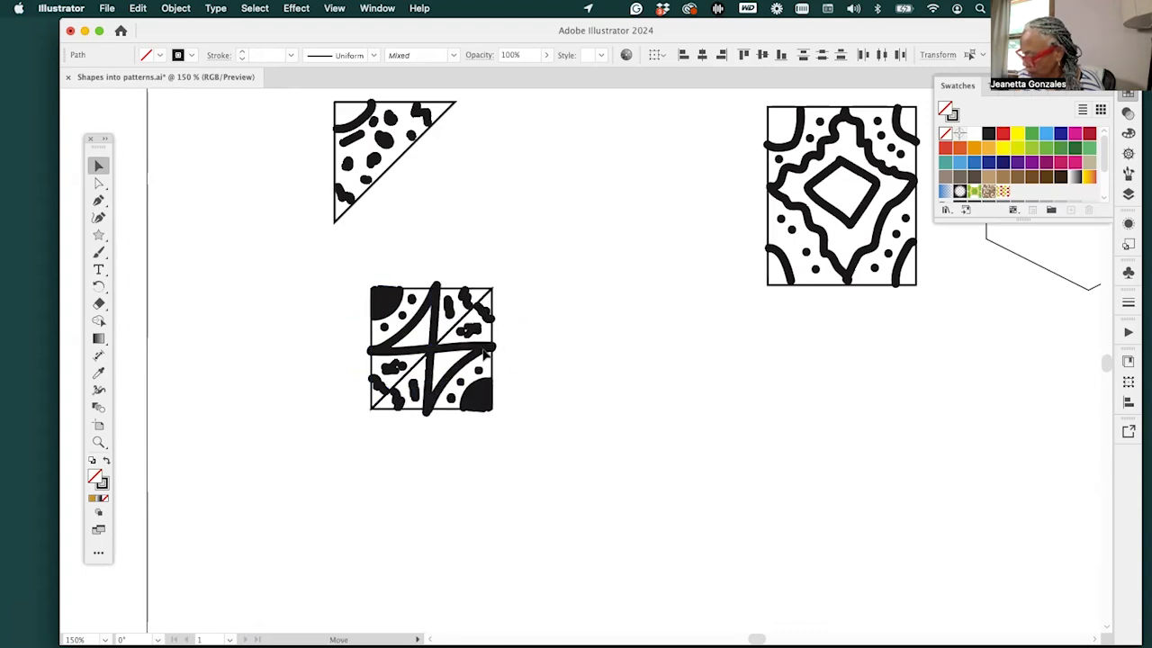
left_click(610, 396)
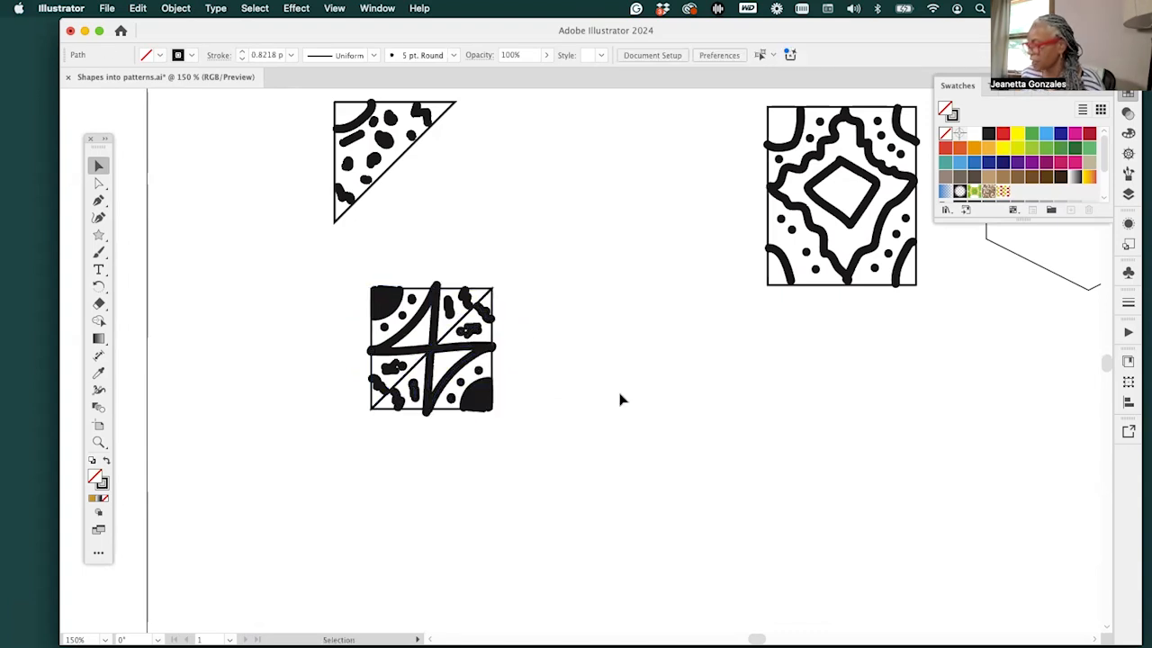
Group both triangles into one square tile and place a duplicate of it edge to edge beside the original
scroll(564, 419, "right", 2)
left_click_drag(277, 272, 538, 526)
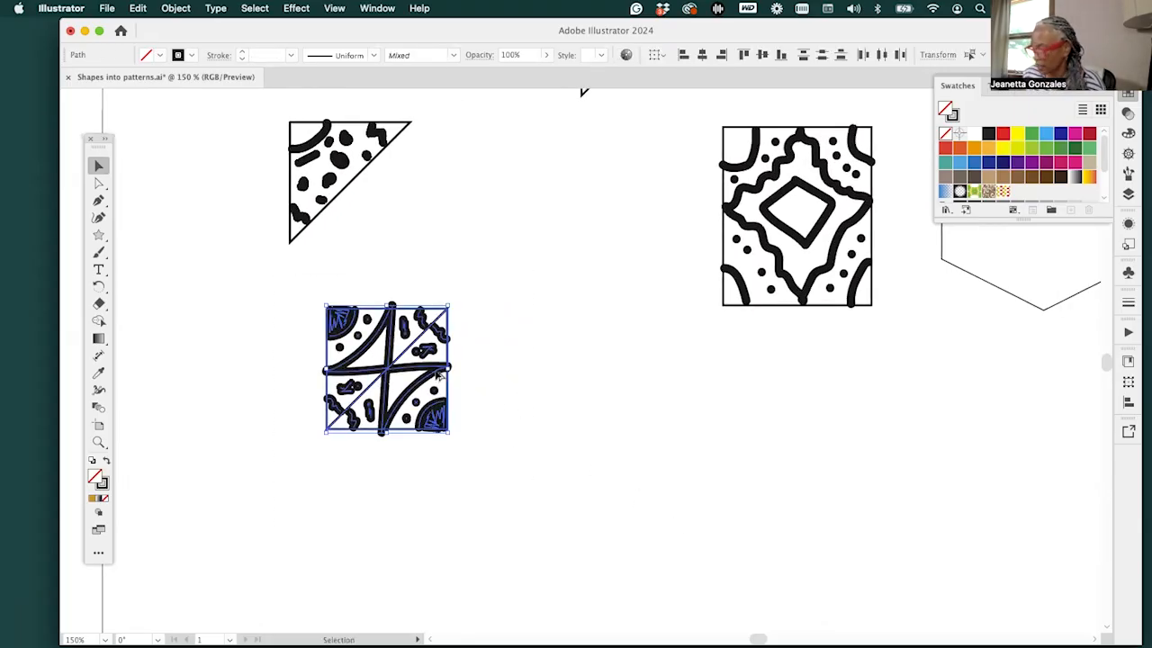
key("super+g")
left_click_drag(437, 379, 556, 382)
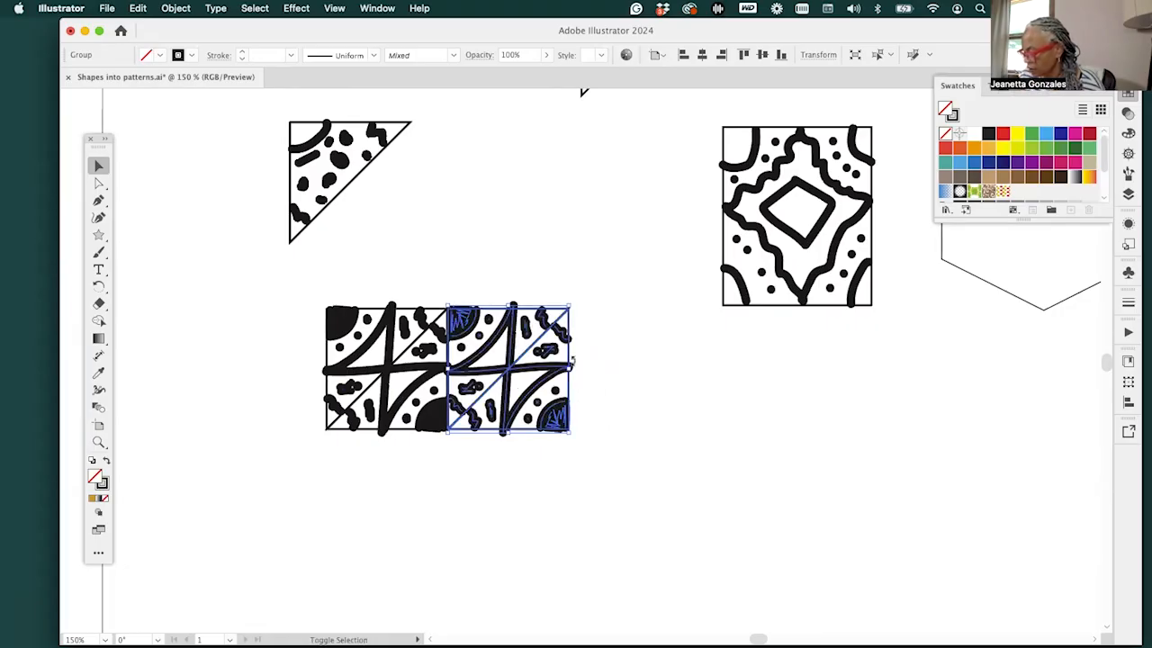
Reflect the duplicated square tile across a vertical axis so it mirrors the original tile beside it
left_click(652, 455)
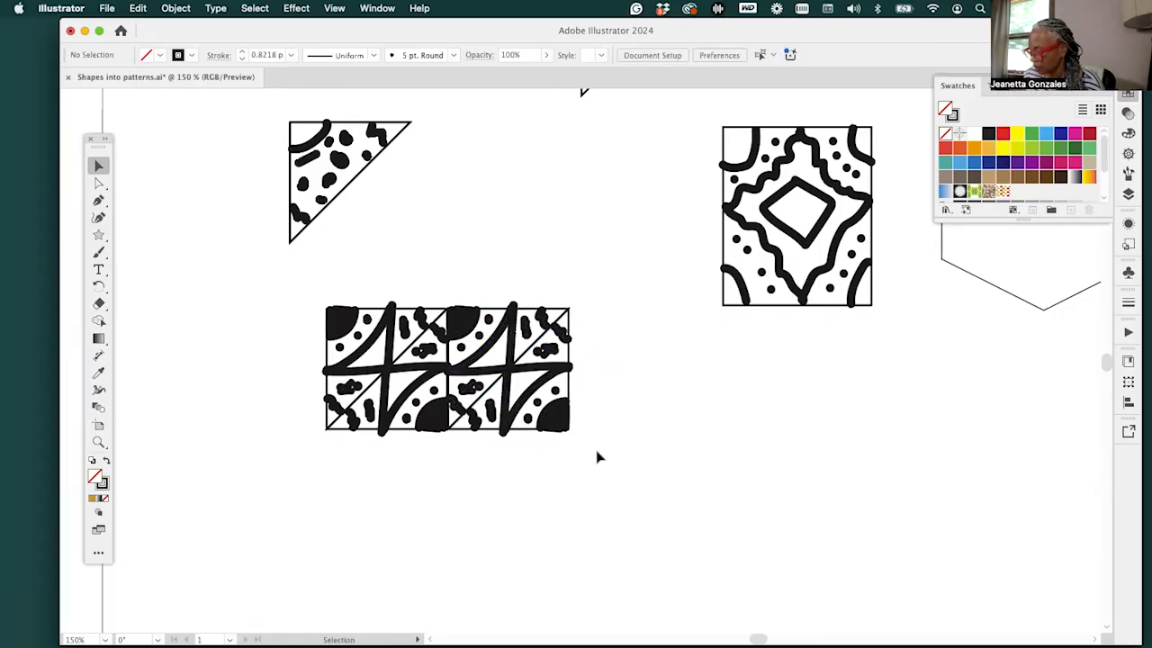
left_click(558, 378)
right_click(558, 378)
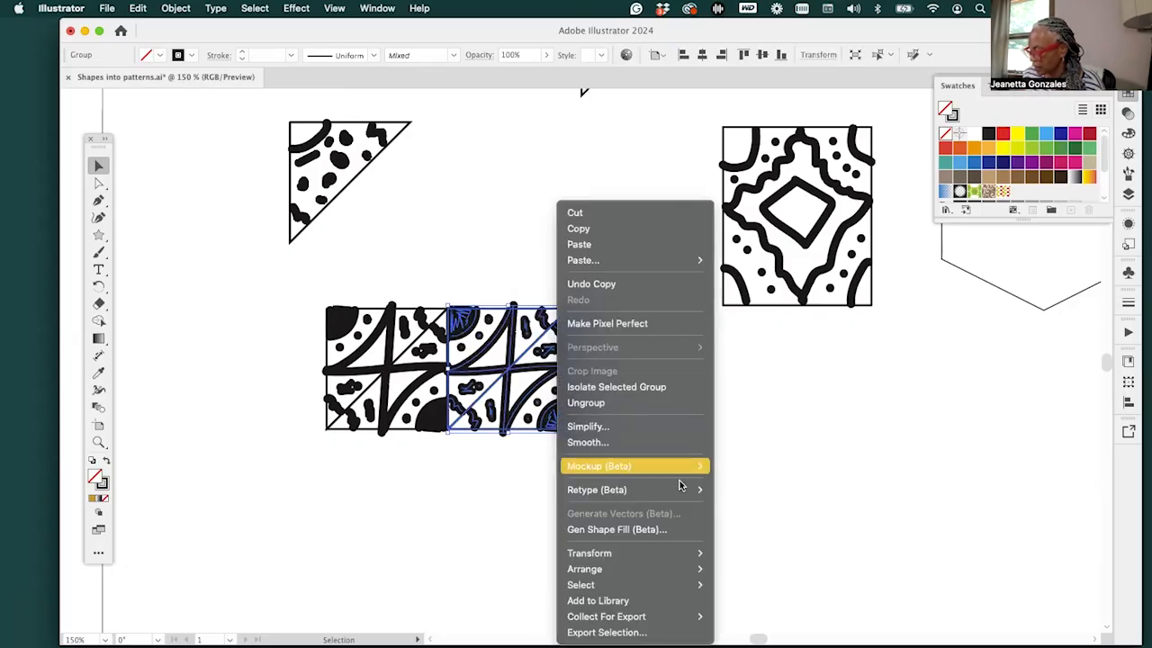
mouse_move(697, 553)
left_click(829, 557)
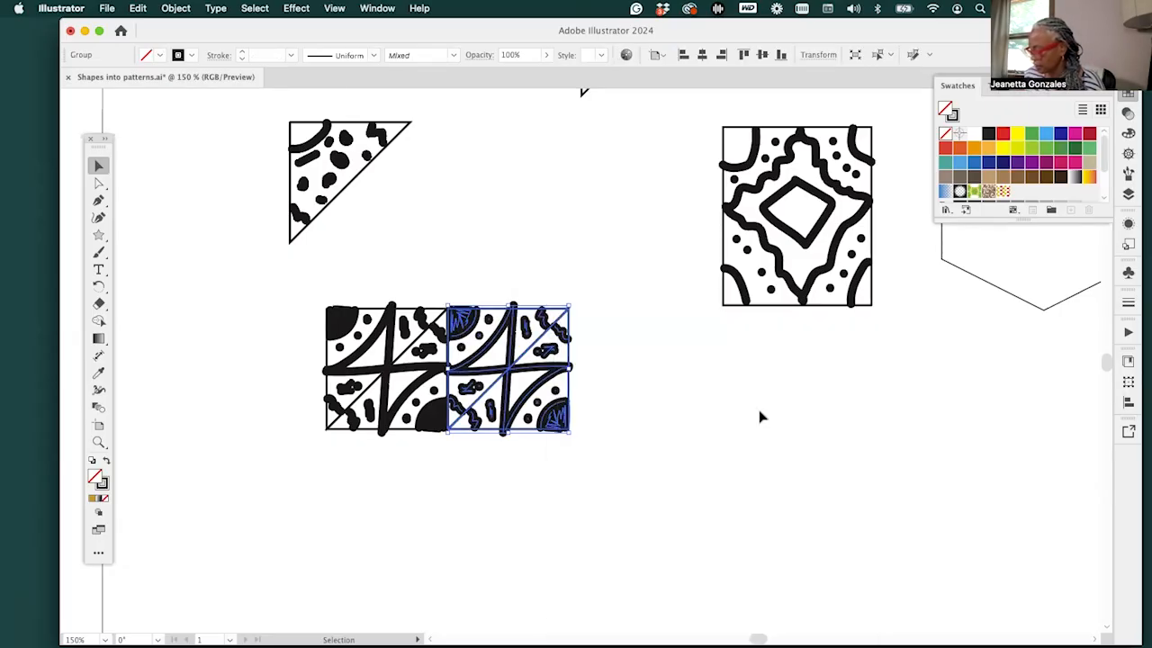
left_click(654, 432)
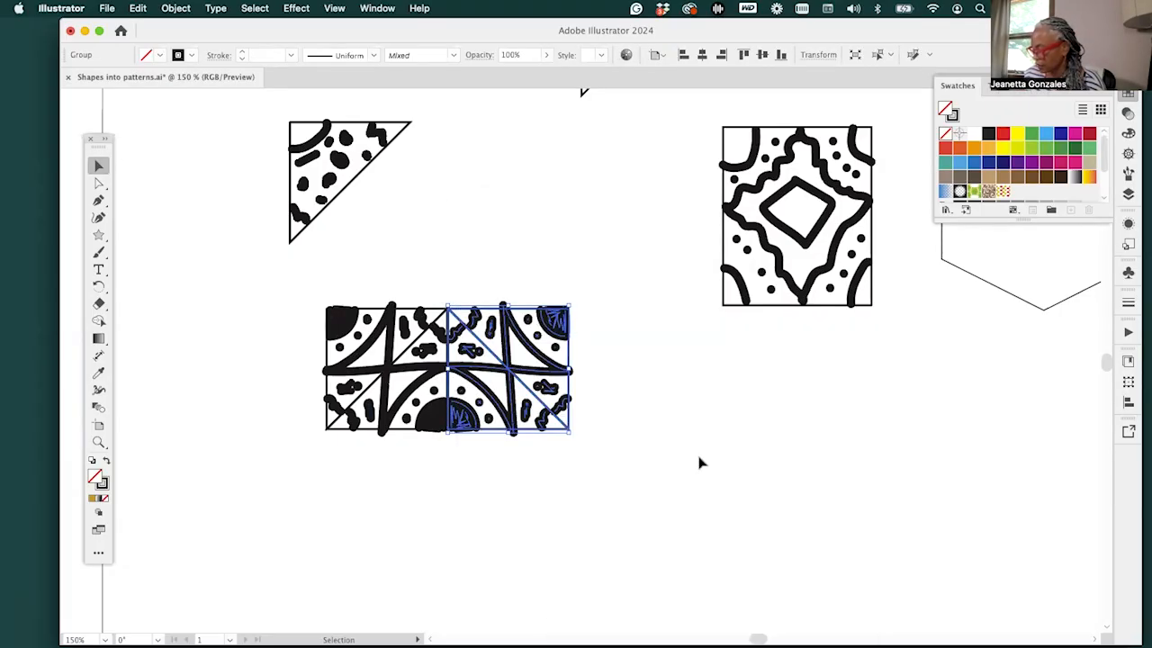
left_click(684, 475)
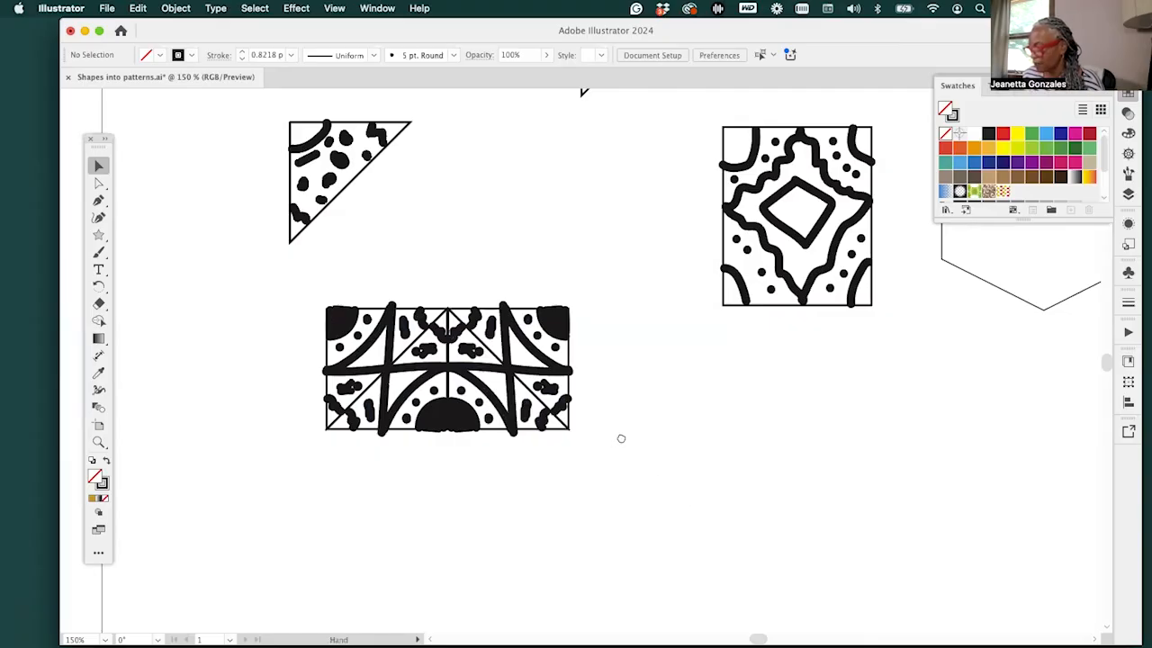
Recolor the stroke of the straight triangle outlines in both square tiles to yellow, leaving the painted marks black
scroll(620, 437, "down", 2)
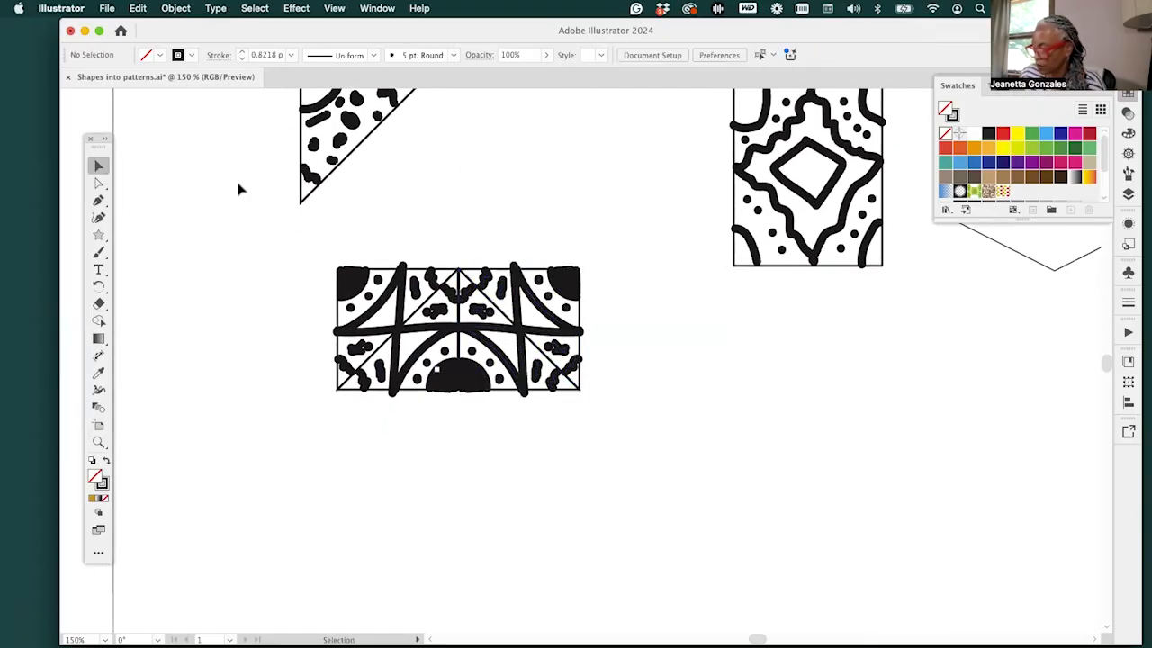
left_click(100, 186)
left_click(419, 269)
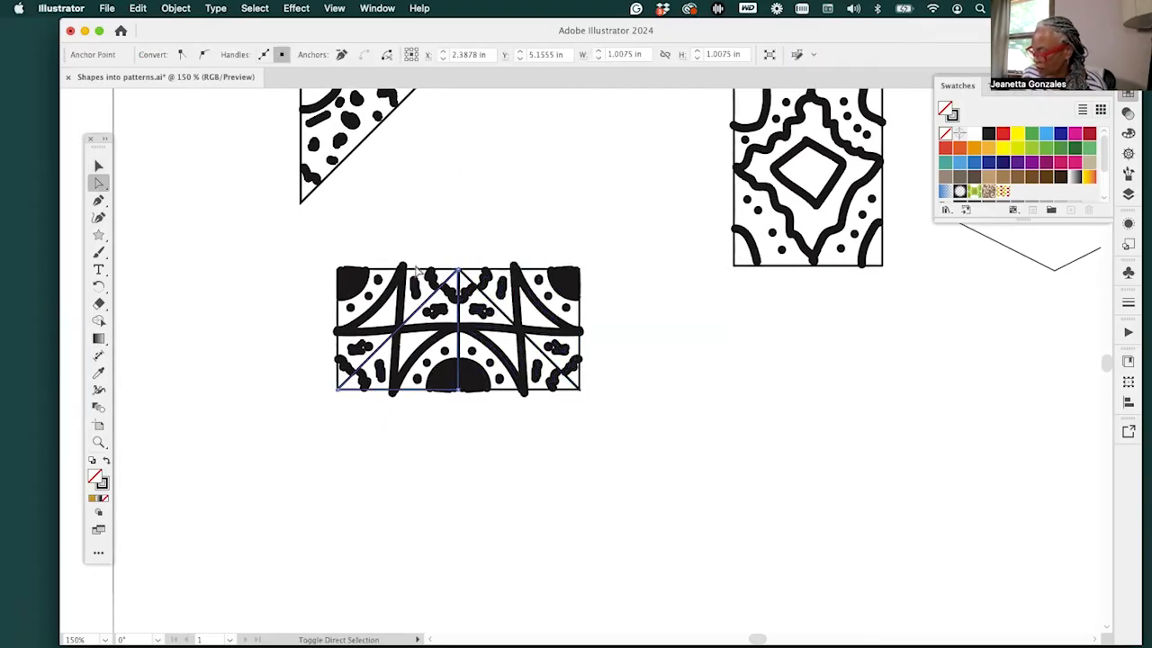
left_click(496, 275, "shift")
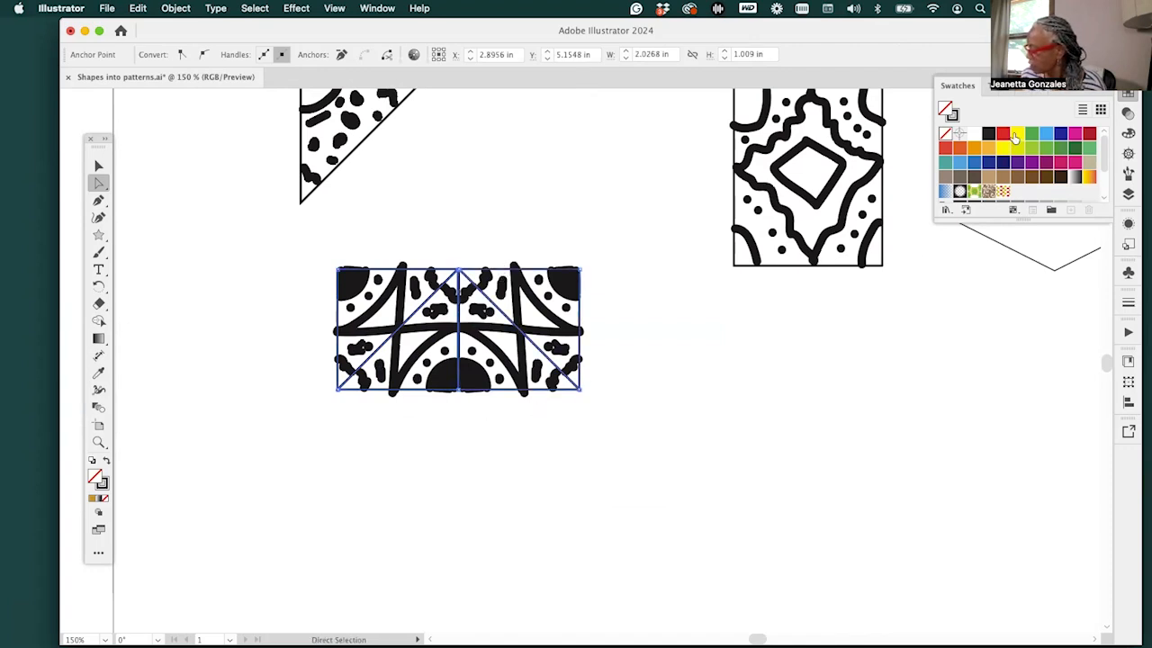
left_click(1016, 133)
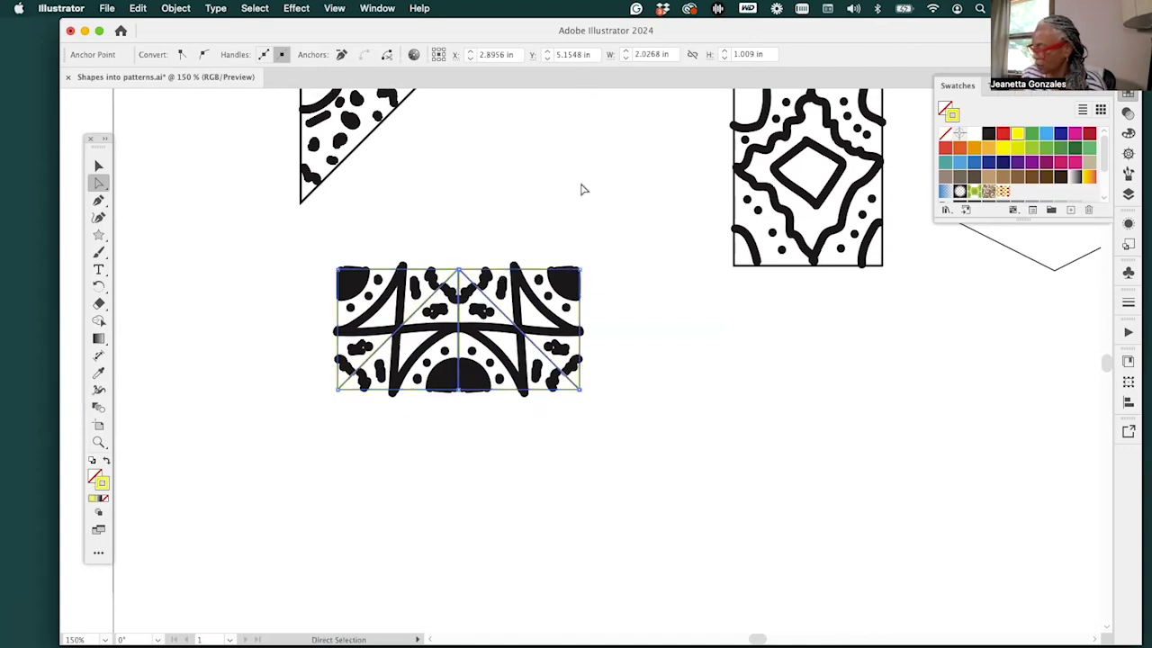
left_click(144, 189)
Select both mirrored square tiles and place a duplicate of the pair edge to edge directly below
key("v")
left_click_drag(616, 438, 302, 245)
left_click_drag(569, 288, 573, 416)
Reflect the lower pair of tiles across a horizontal axis and fine-tune its position against the upper pair
right_click(573, 416)
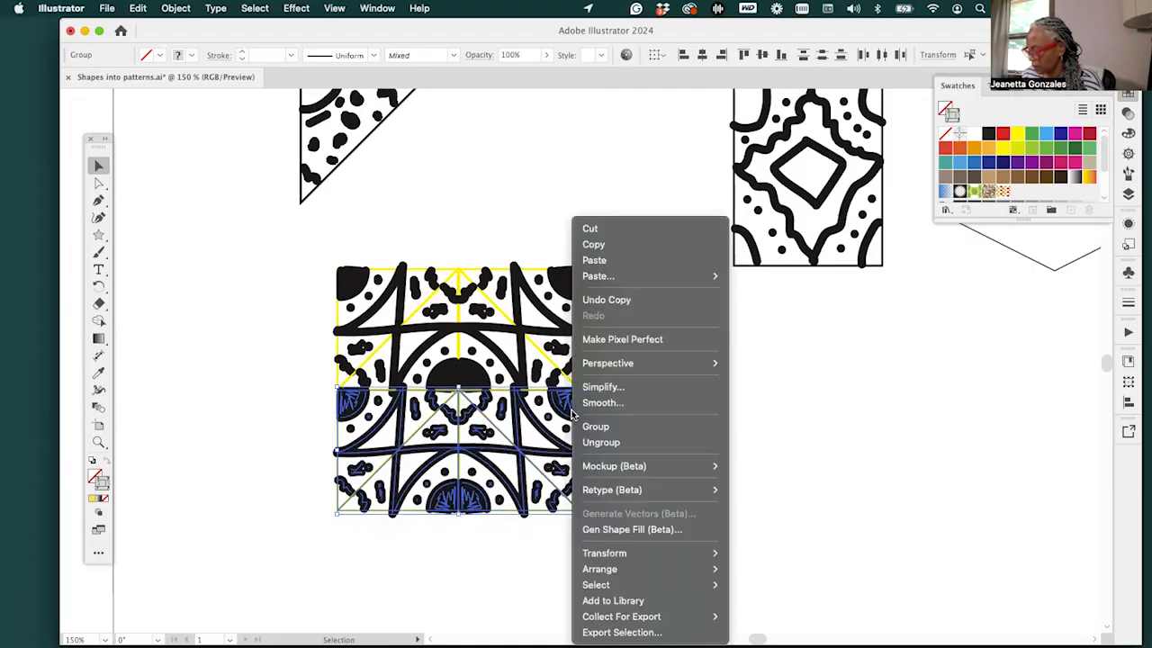
mouse_move(697, 571)
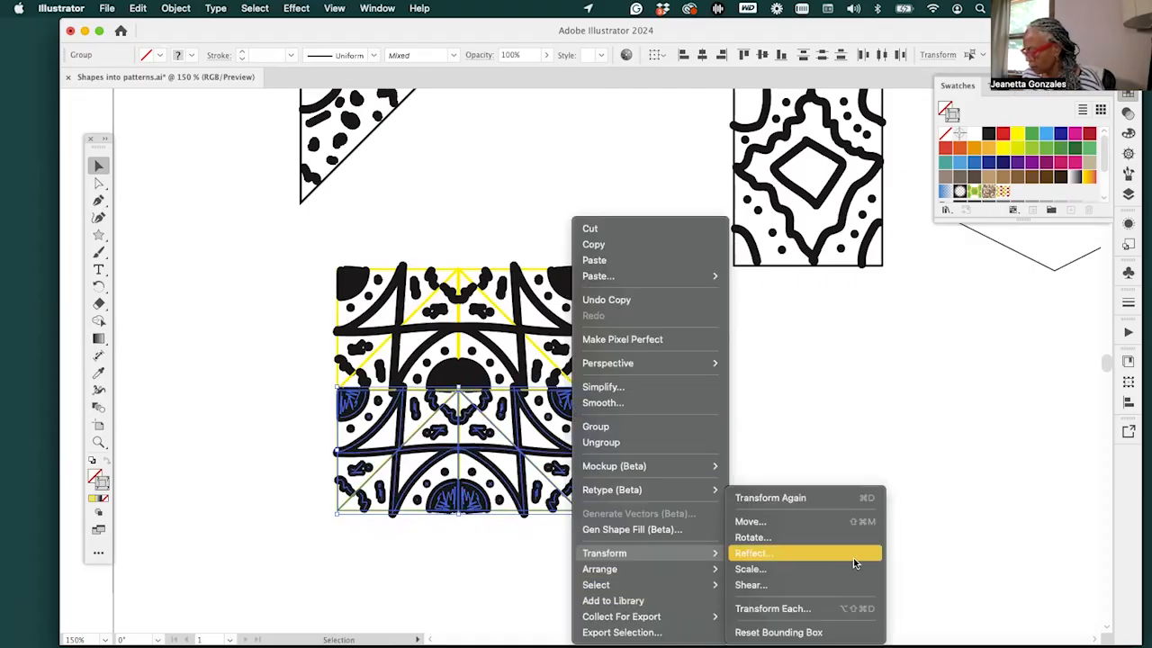
left_click(853, 559)
left_click(523, 264)
left_click(649, 434)
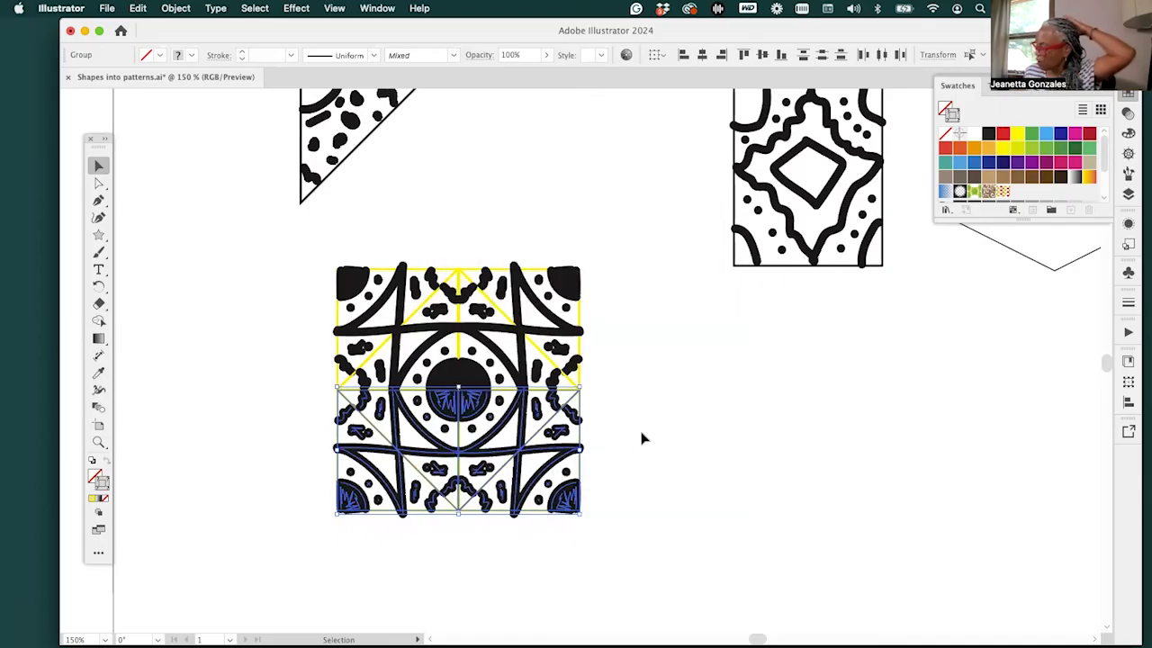
left_click_drag(572, 490, 571, 494)
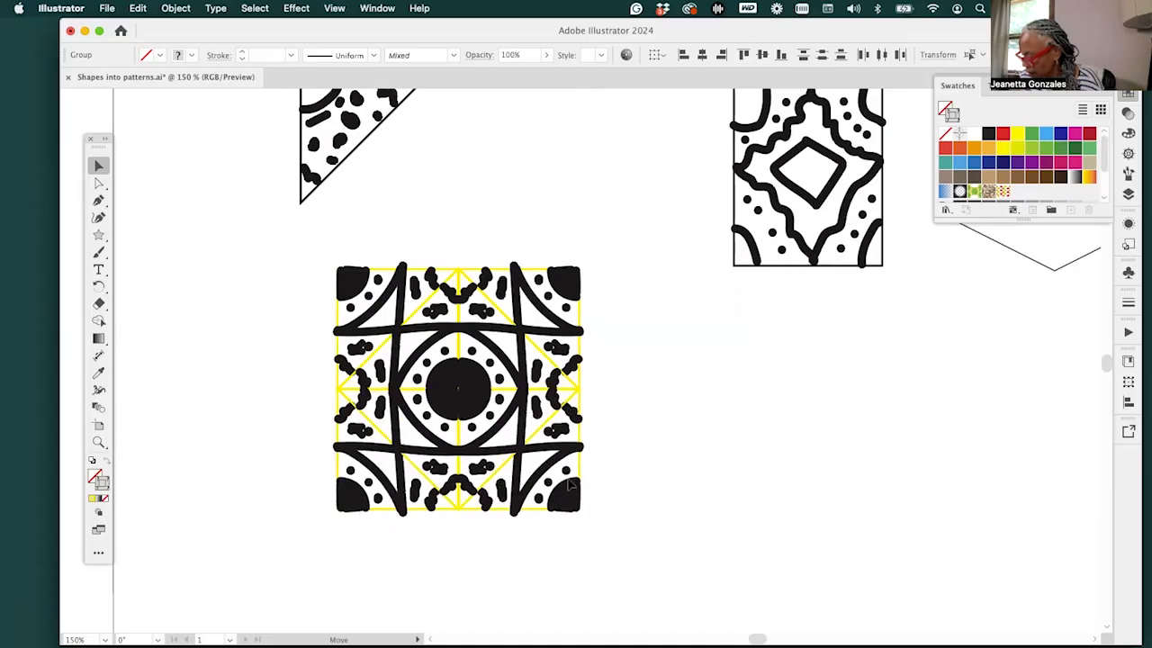
left_click(693, 452)
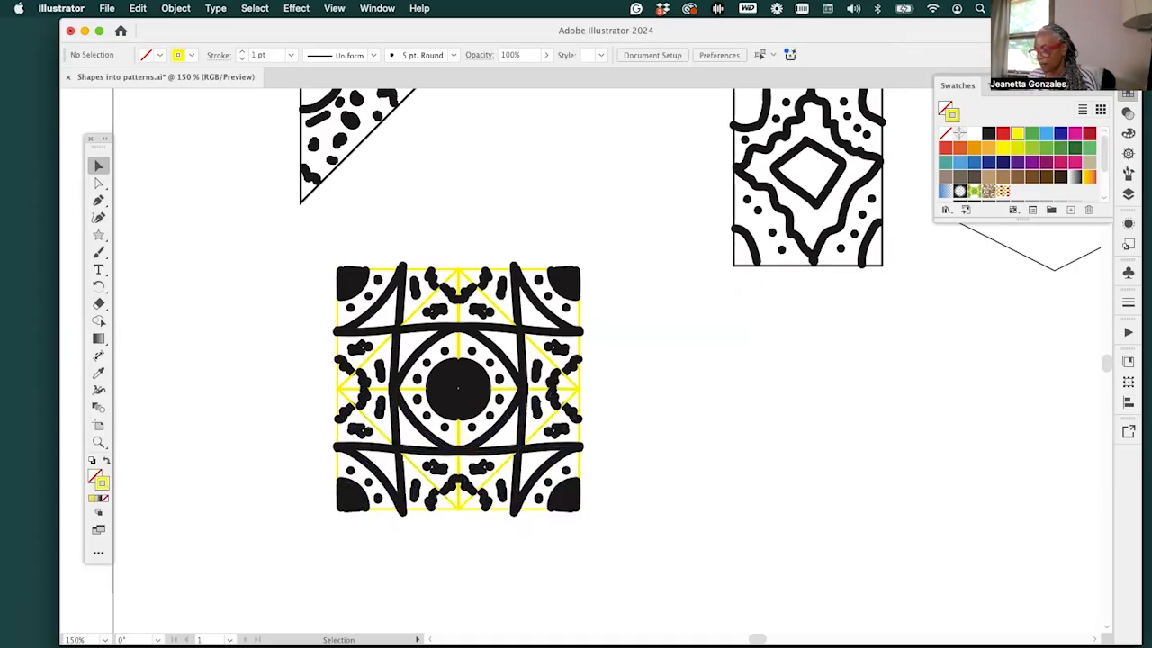
Examine the mirrored four-square tile and compare it with the pink floral reference pattern
scroll(640, 426, "right", 3)
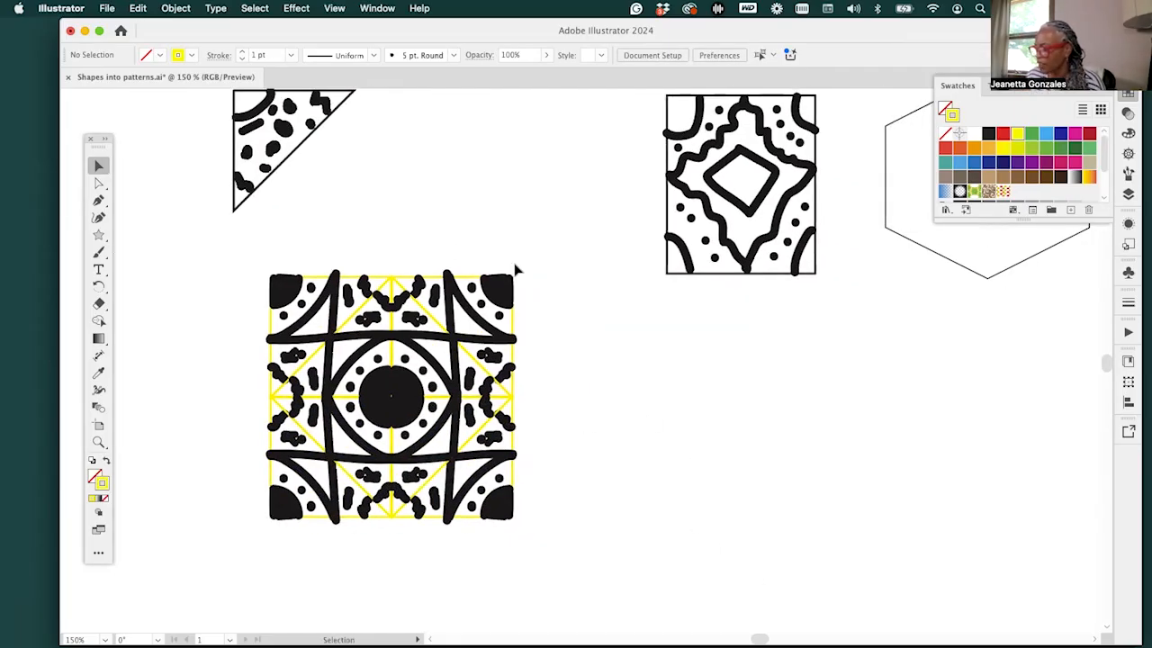
scroll(603, 394, "left", 3)
scroll(602, 394, "down", 1)
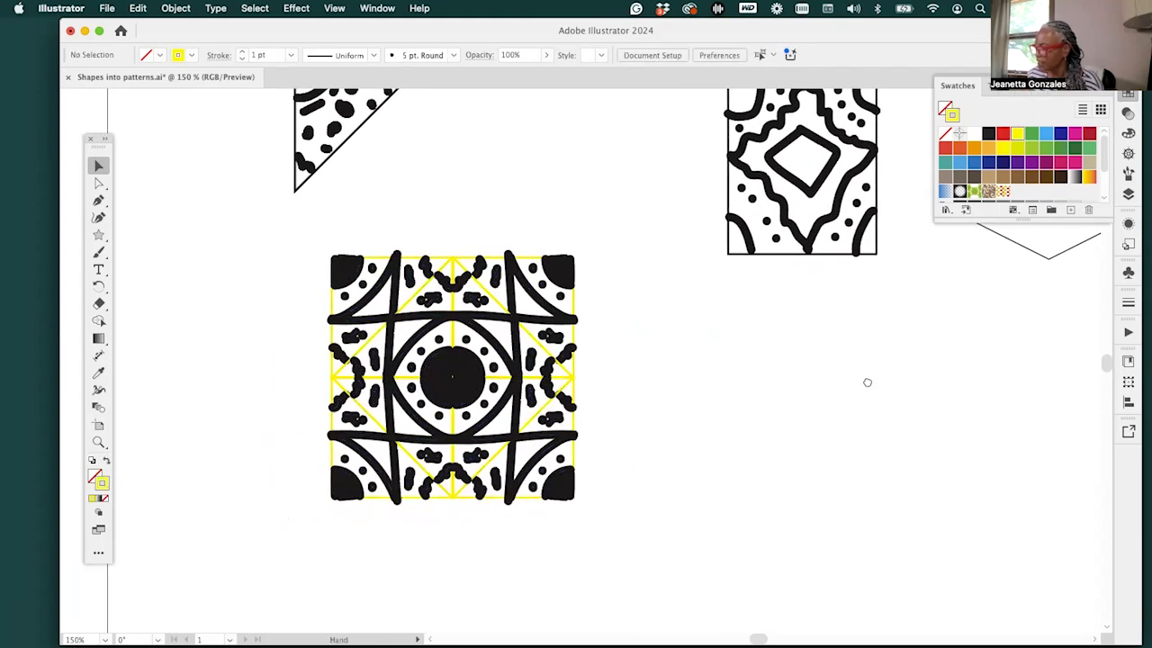
scroll(867, 380, "right", 10)
left_click_drag(640, 441, 546, 640)
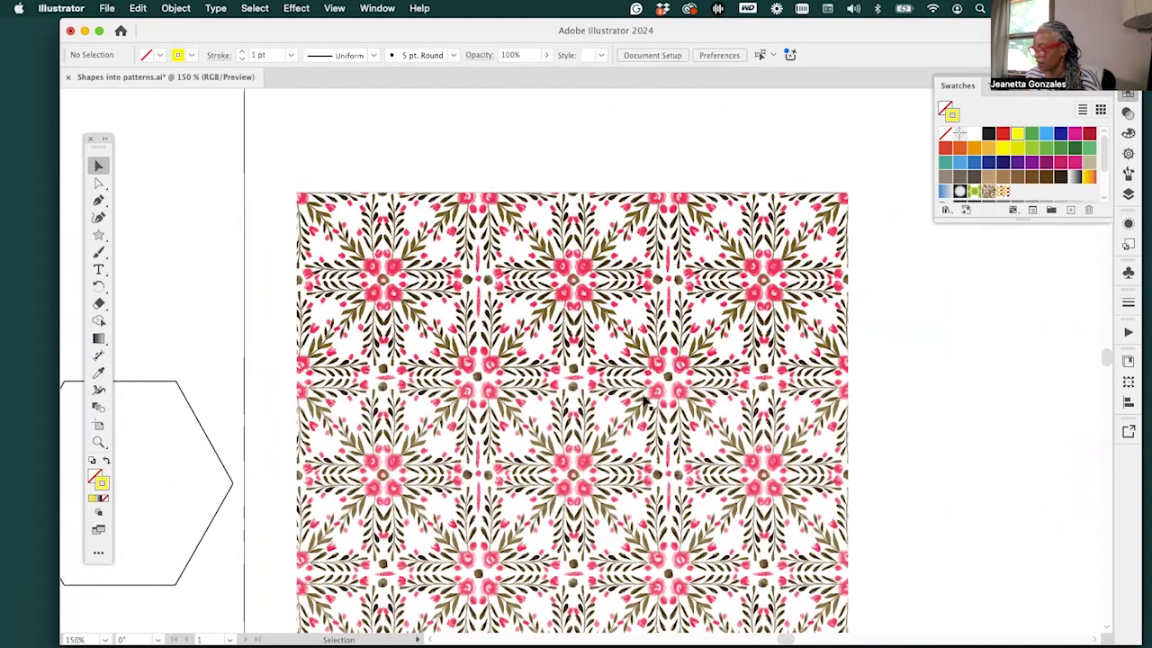
left_click_drag(572, 464, 689, 438)
scroll(688, 435, "left", 10)
scroll(689, 436, "down", 4)
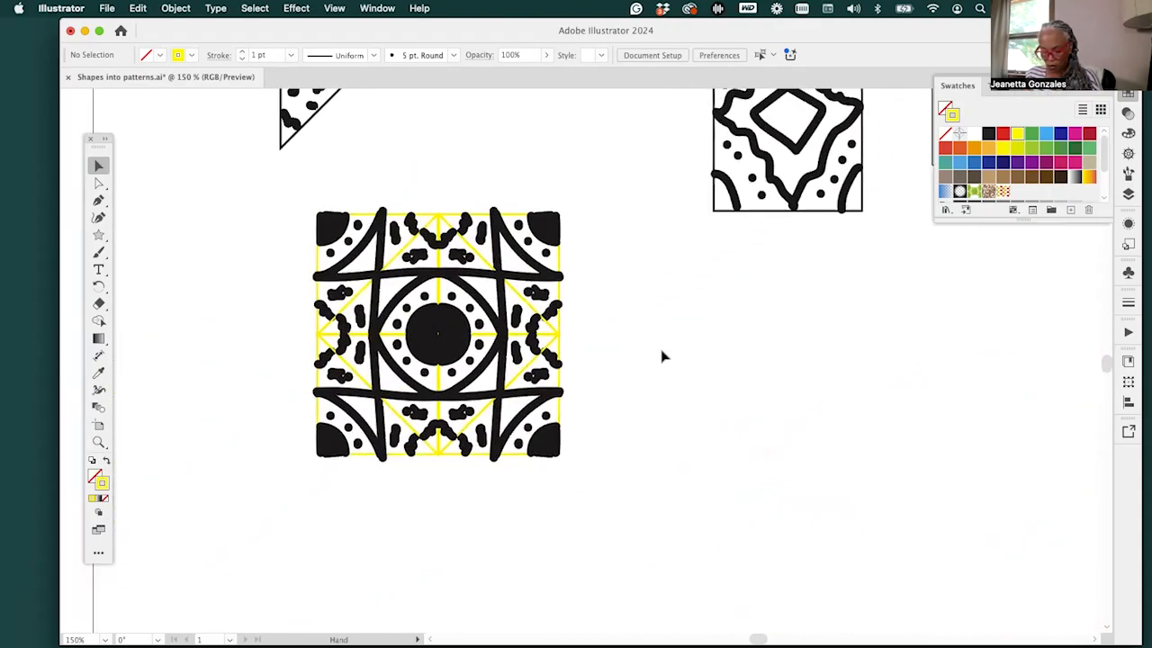
Select the complete four-square tile and place a duplicate edge to edge to its right
key("super+minus")
key("super+minus")
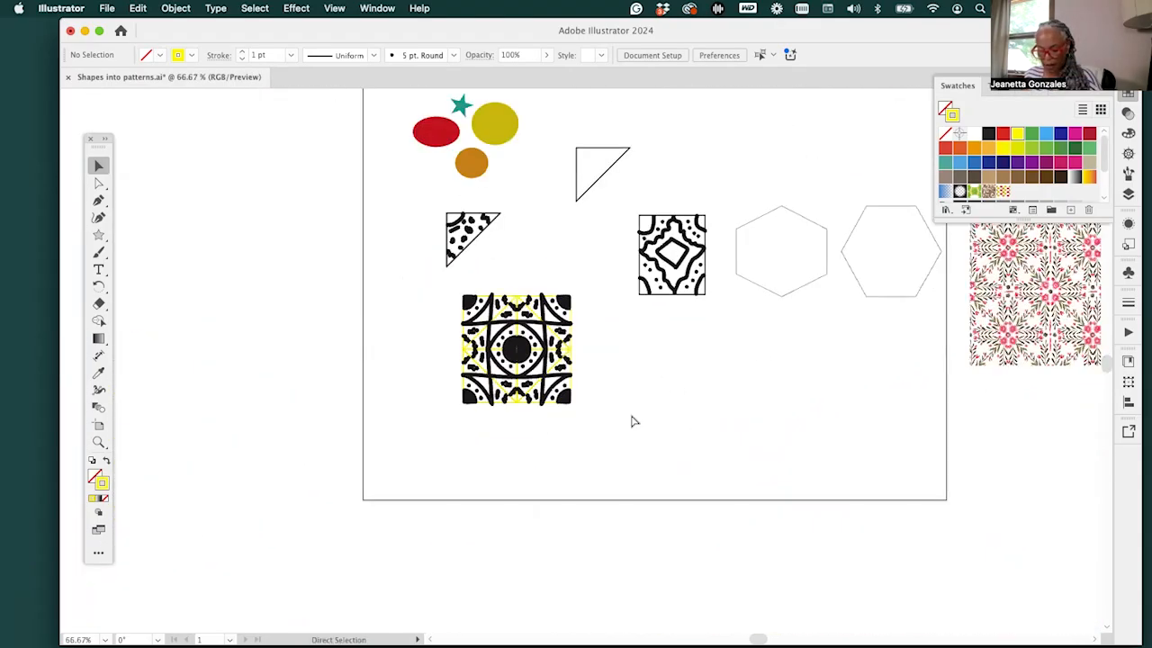
key("super+plus")
scroll(647, 405, "up", 2)
left_click(398, 297)
left_click_drag(473, 383, 655, 378)
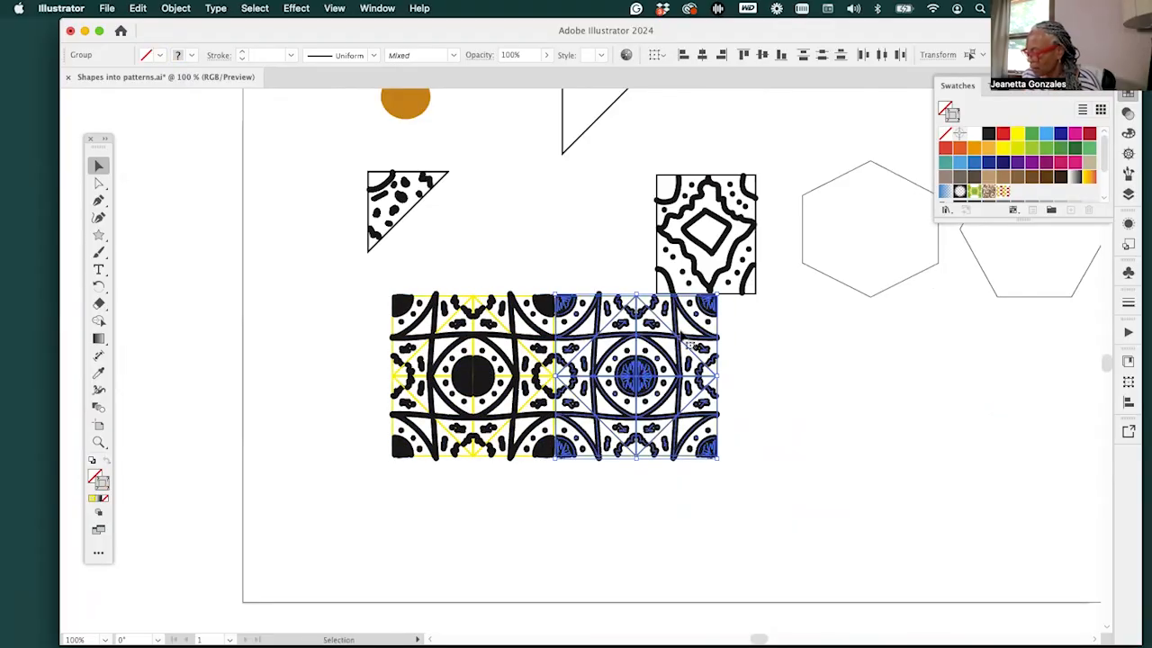
left_click(723, 475)
Select both large tiles and place a duplicate of the row edge to edge below to form a two-by-two block
left_click_drag(784, 424, 779, 388)
left_click_drag(726, 471, 353, 257)
left_click_drag(708, 410, 725, 453)
left_click(774, 459)
scroll(792, 450, "right", 2)
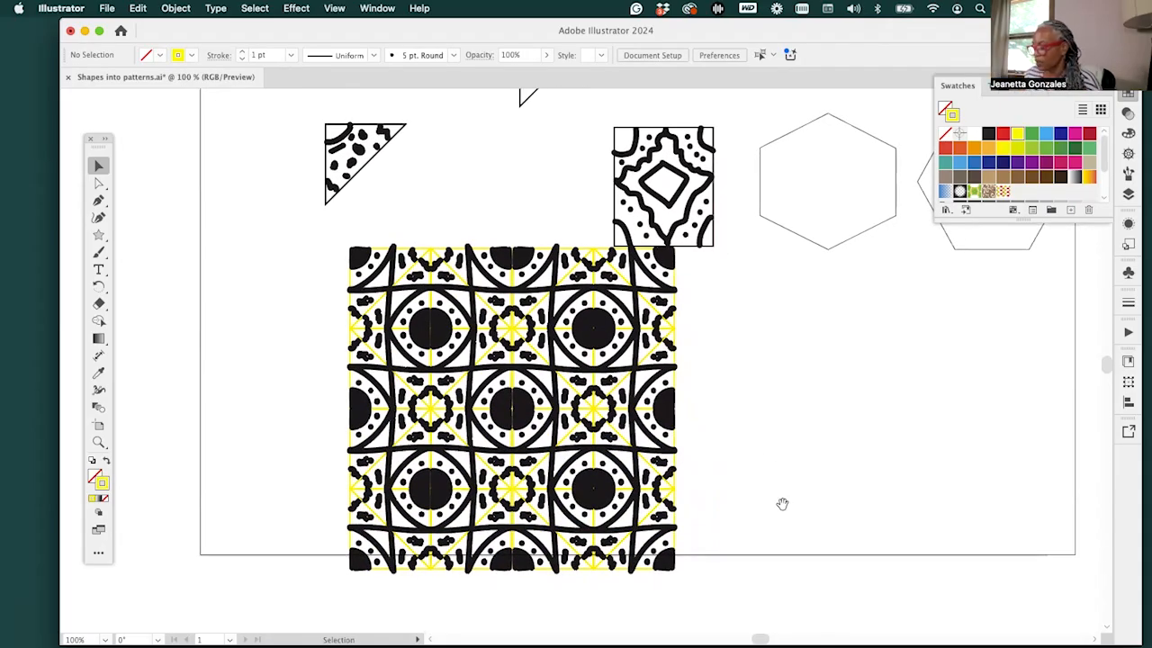
left_click_drag(783, 504, 814, 543)
Move the whole two-by-two triangle pattern to the left, clear of the painted square
left_click_drag(733, 620, 315, 290)
left_click_drag(689, 310, 422, 266)
left_click_drag(644, 429, 520, 562)
left_click_drag(664, 478, 592, 482)
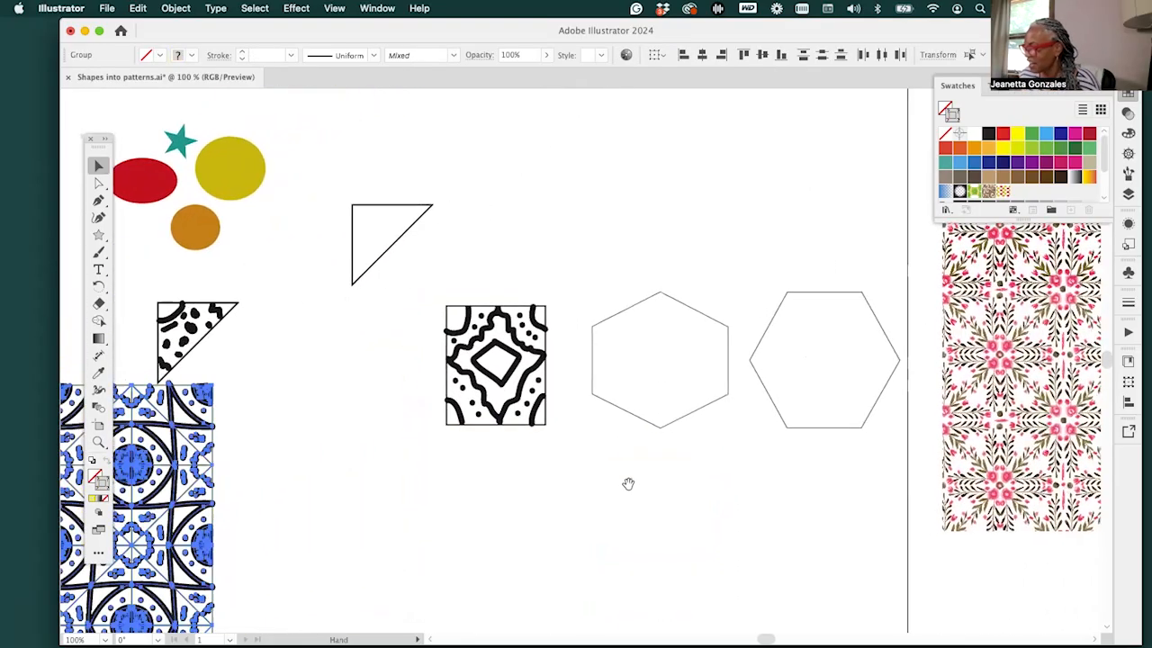
left_click(591, 473)
left_click_drag(594, 442, 801, 363)
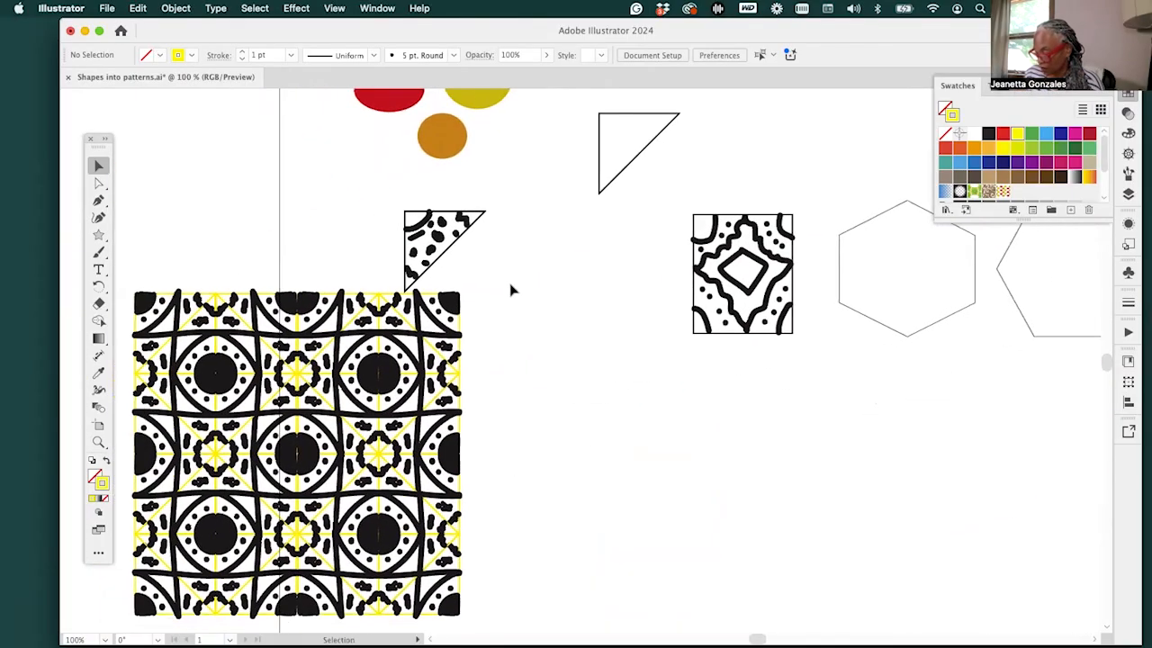
Move the small painted triangle with its marks to the right, clear of the large pattern block
left_click_drag(492, 269, 379, 192)
left_click_drag(525, 275, 379, 214)
left_click_drag(468, 225, 546, 243)
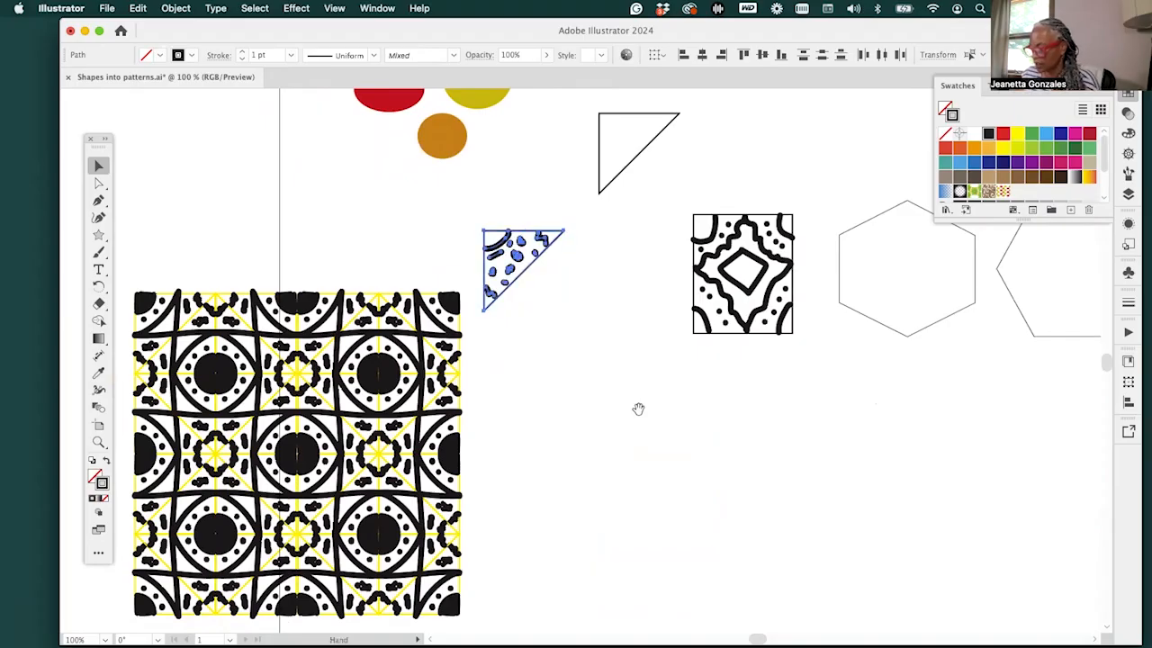
left_click_drag(638, 409, 571, 450)
left_click(682, 447)
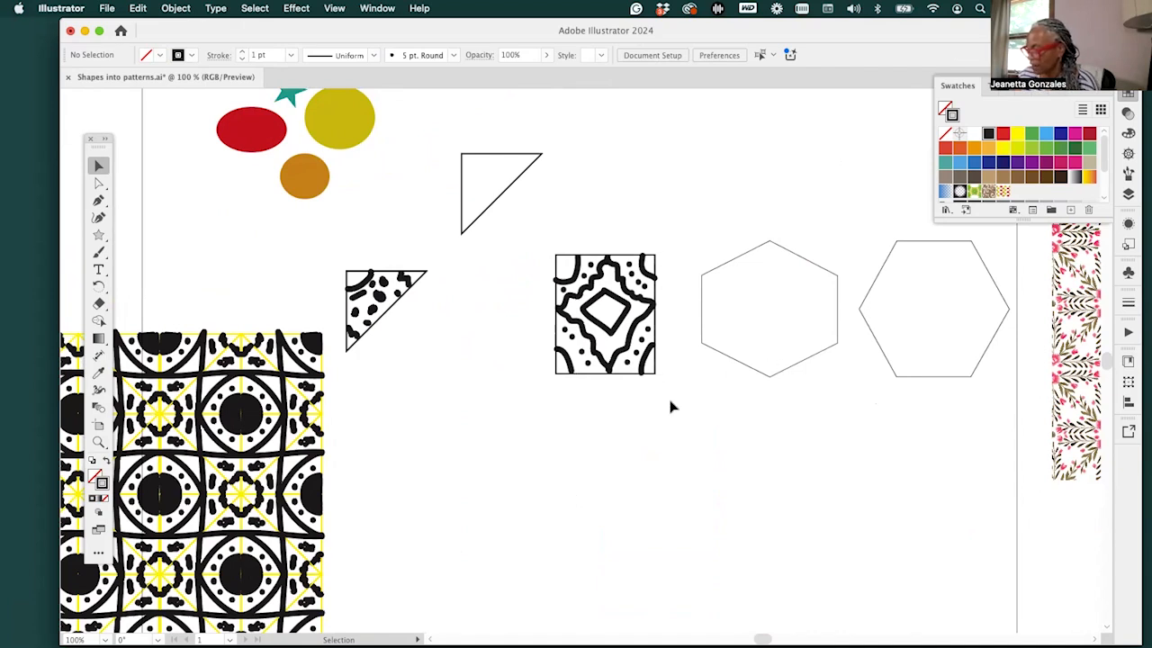
Duplicate the painted square edge to edge to its left and reflect the copy across a vertical axis
left_click(650, 297)
left_click_drag(641, 279, 540, 277, "alt+shift")
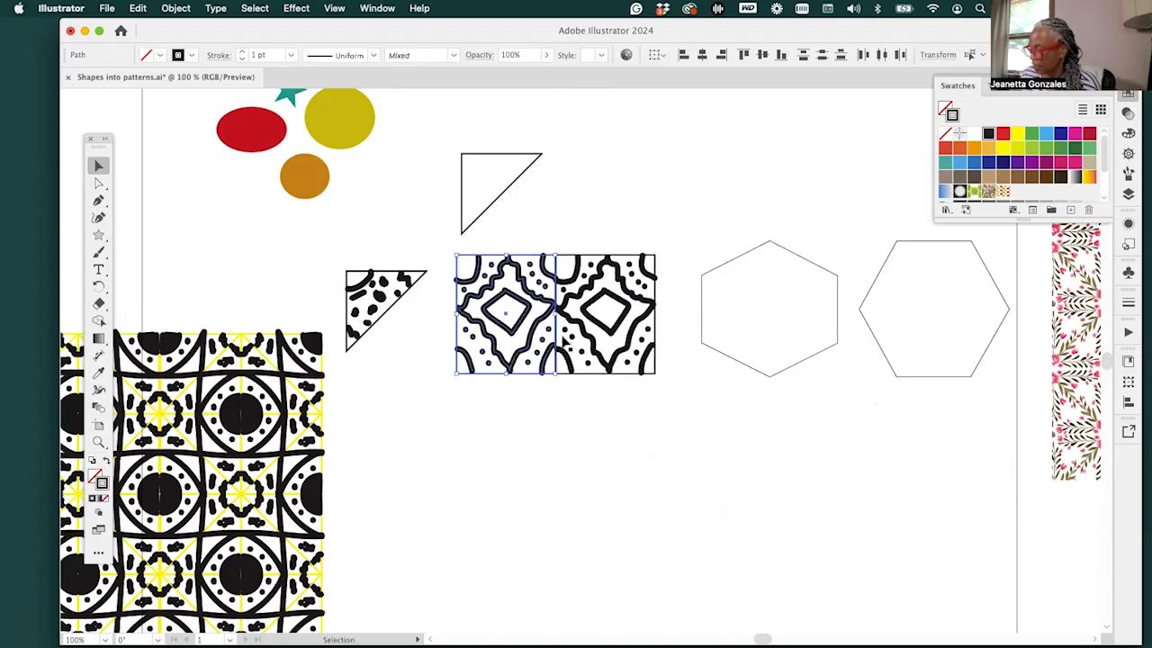
right_click(536, 328)
mouse_move(648, 569)
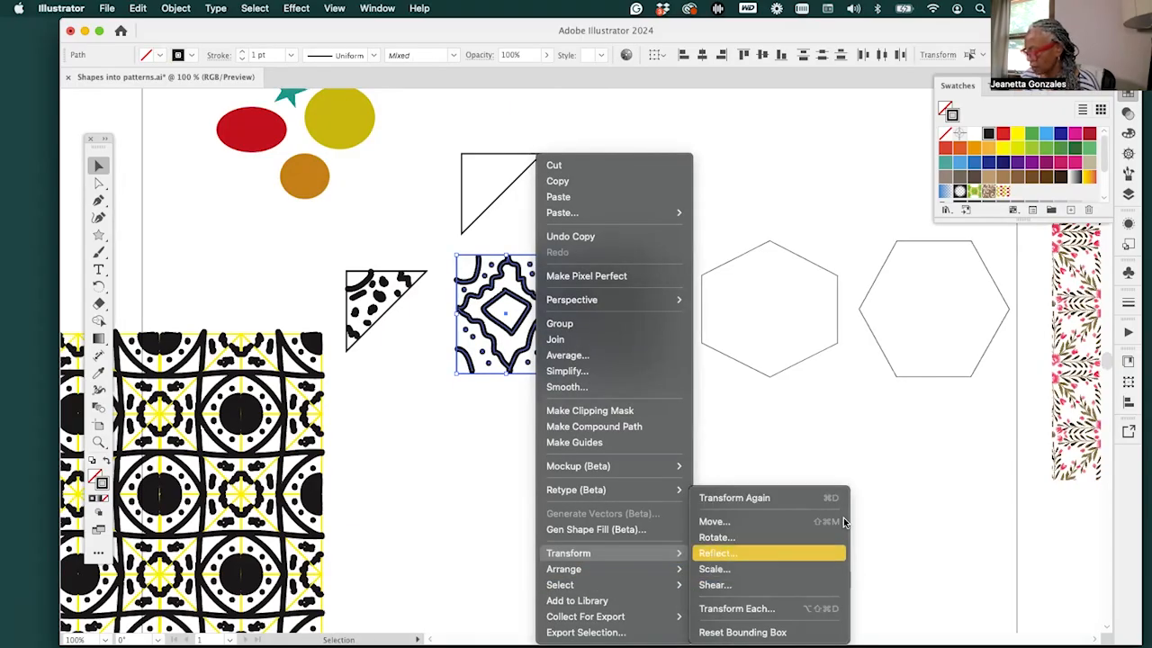
left_click(837, 551)
left_click(506, 284)
left_click_drag(558, 232, 808, 363)
left_click(900, 564)
Select both mirrored painted squares and place a duplicate of the pair edge to edge directly below
left_click_drag(678, 421, 453, 256)
left_click_drag(627, 280, 633, 398)
right_click(633, 403)
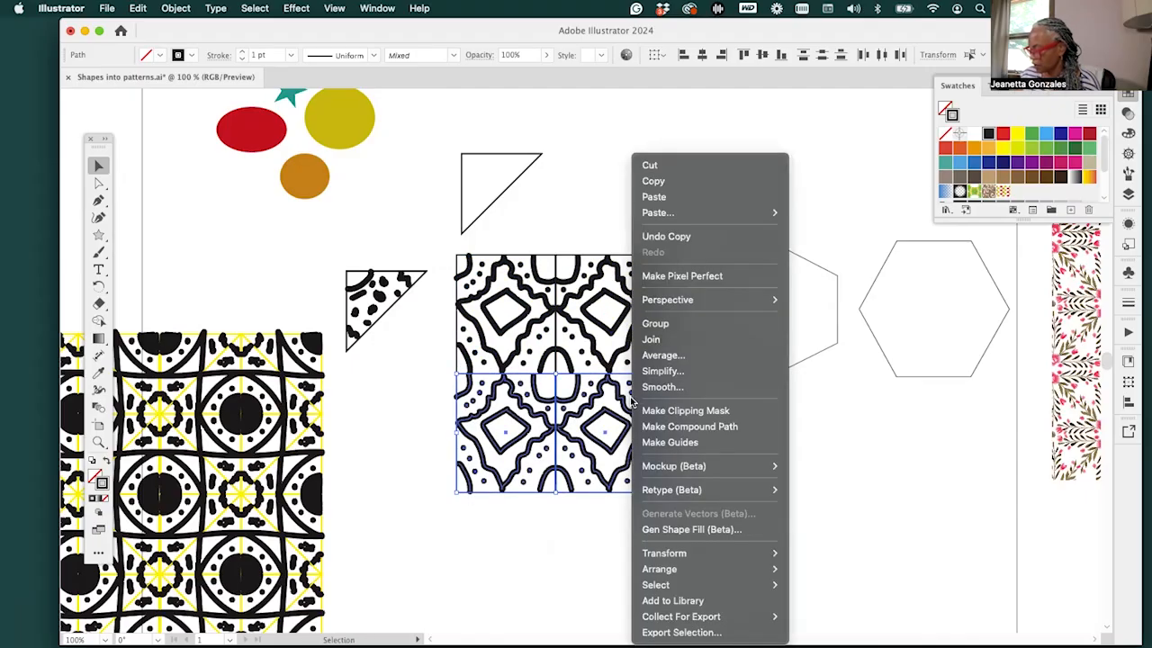
left_click(882, 513)
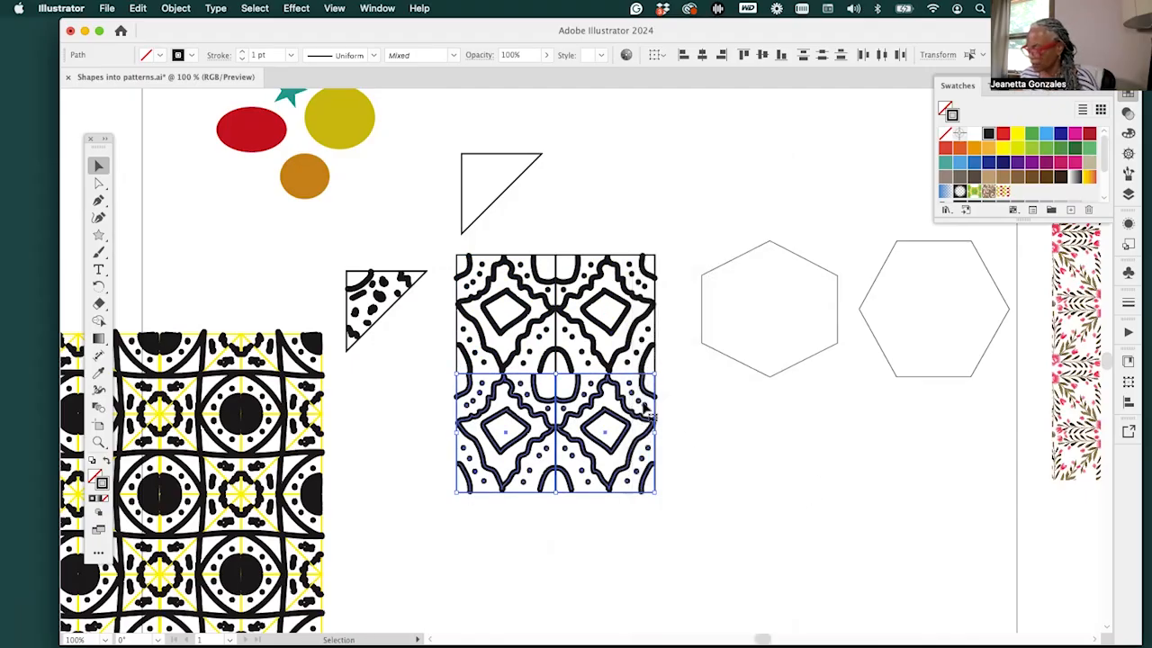
left_click(701, 460)
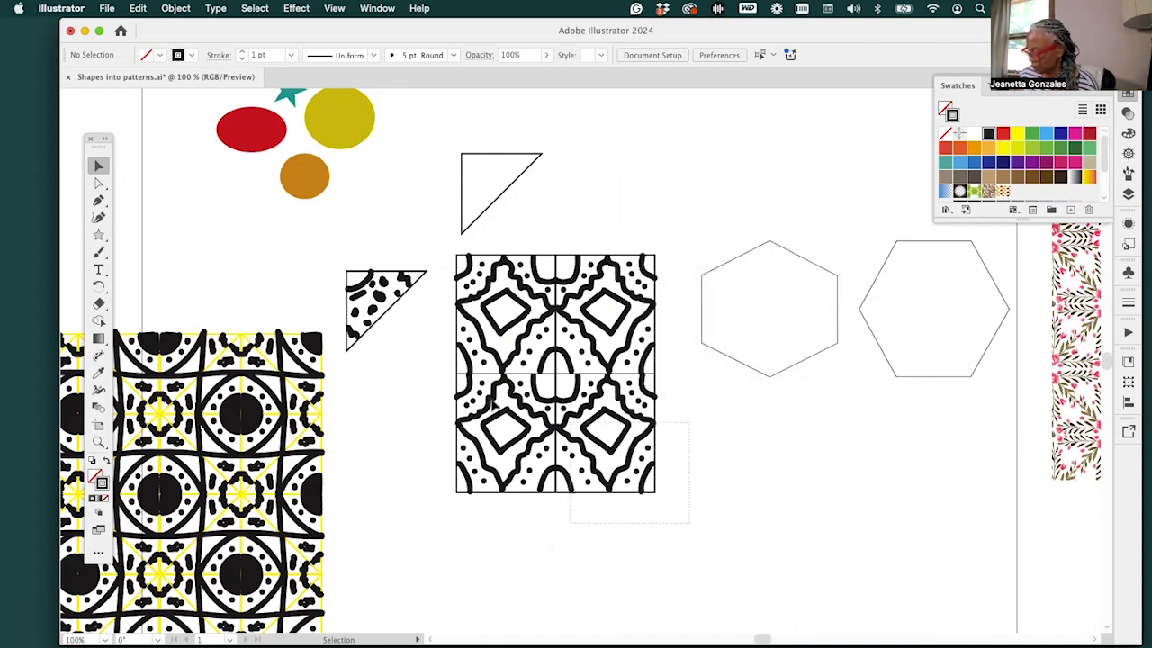
Reflect the lower pair of painted squares across a horizontal axis so it mirrors the upper pair
left_click_drag(493, 403, 441, 387)
right_click(630, 411)
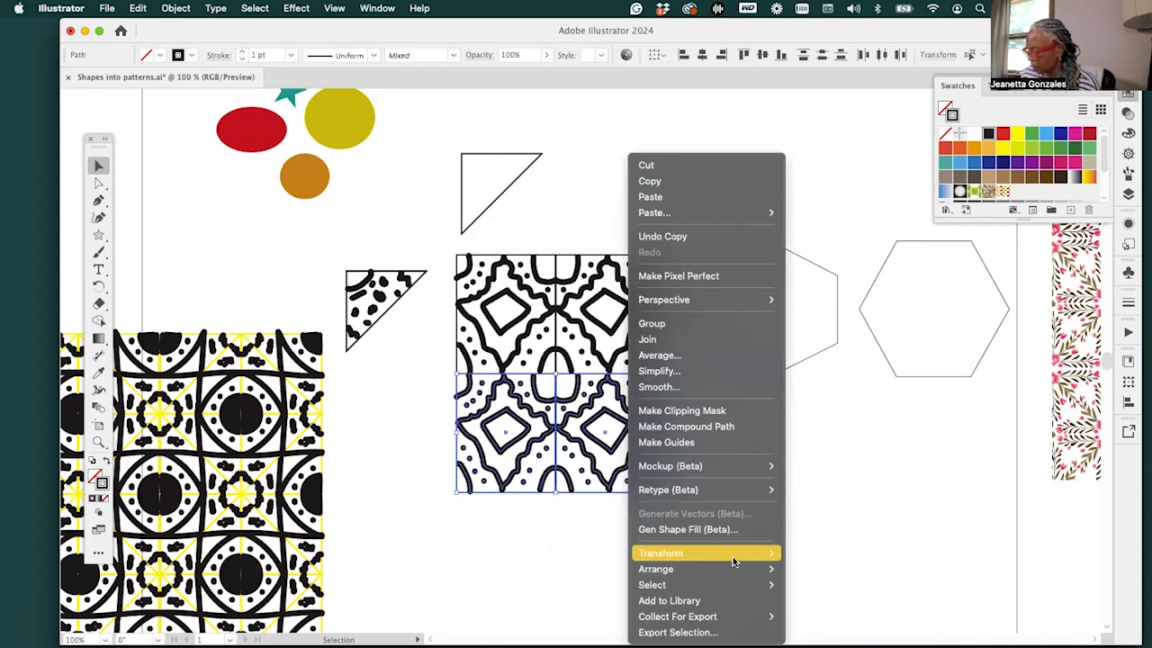
mouse_move(733, 553)
left_click(860, 552)
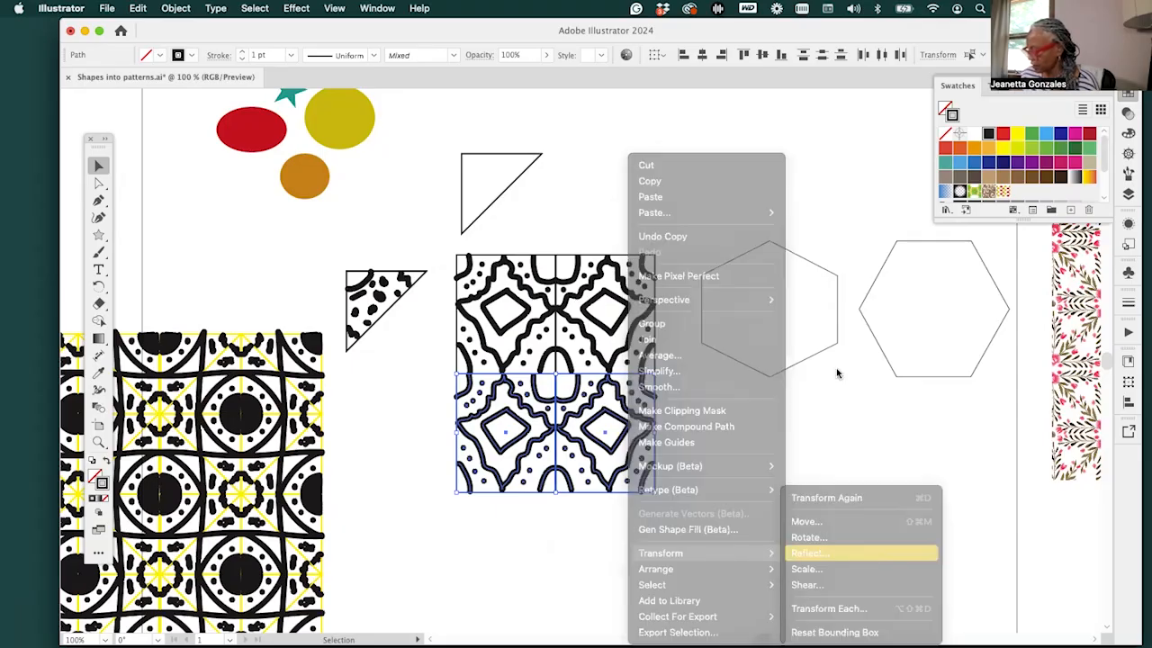
left_click(775, 396)
left_click(898, 564)
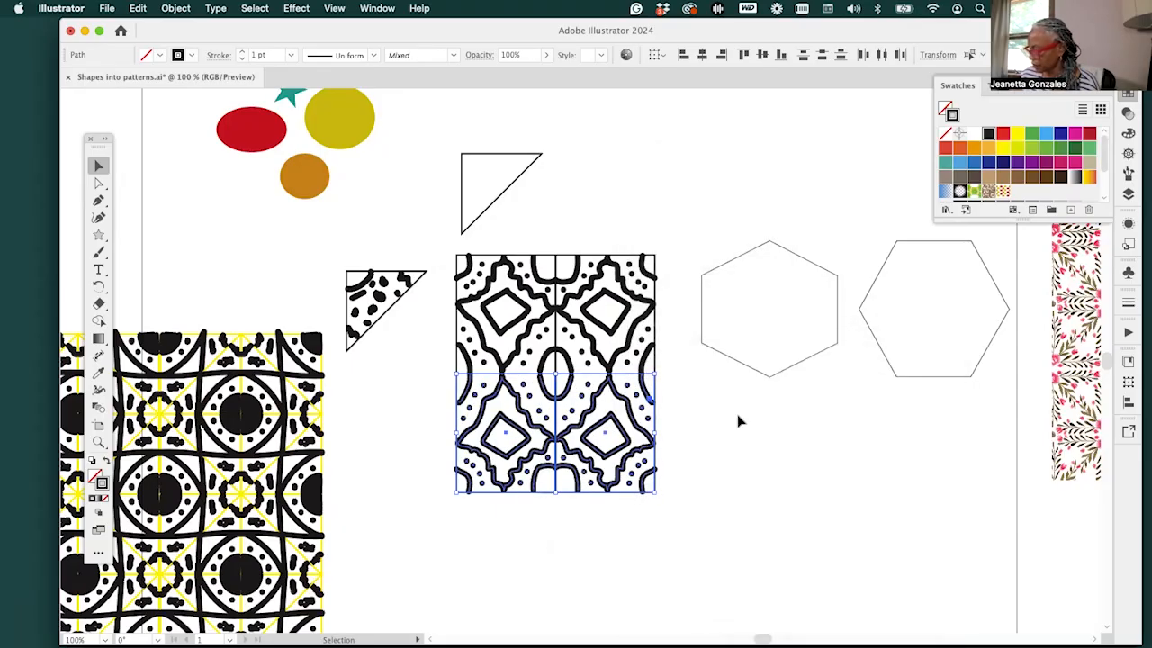
left_click(684, 219)
scroll(785, 513, "right", 4)
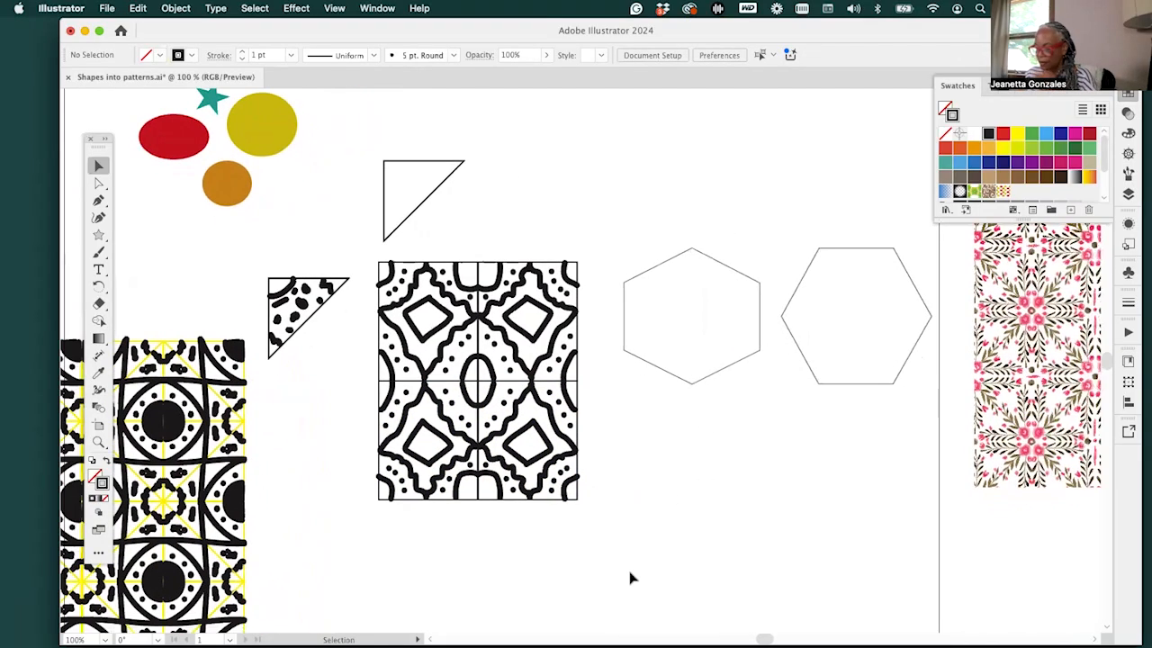
scroll(630, 578, "right", 10)
scroll(630, 578, "down", 2)
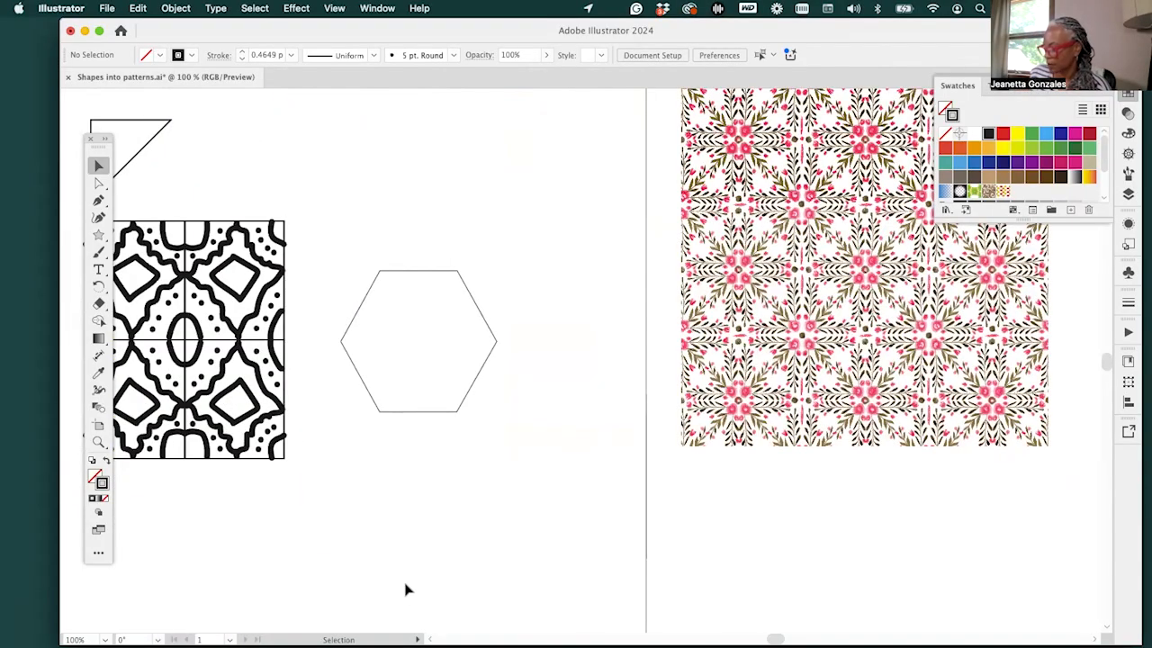
Switch to Photoshop and collapse Group 17 in the layers of Jubilee_working.psd
mouse_move(438, 643)
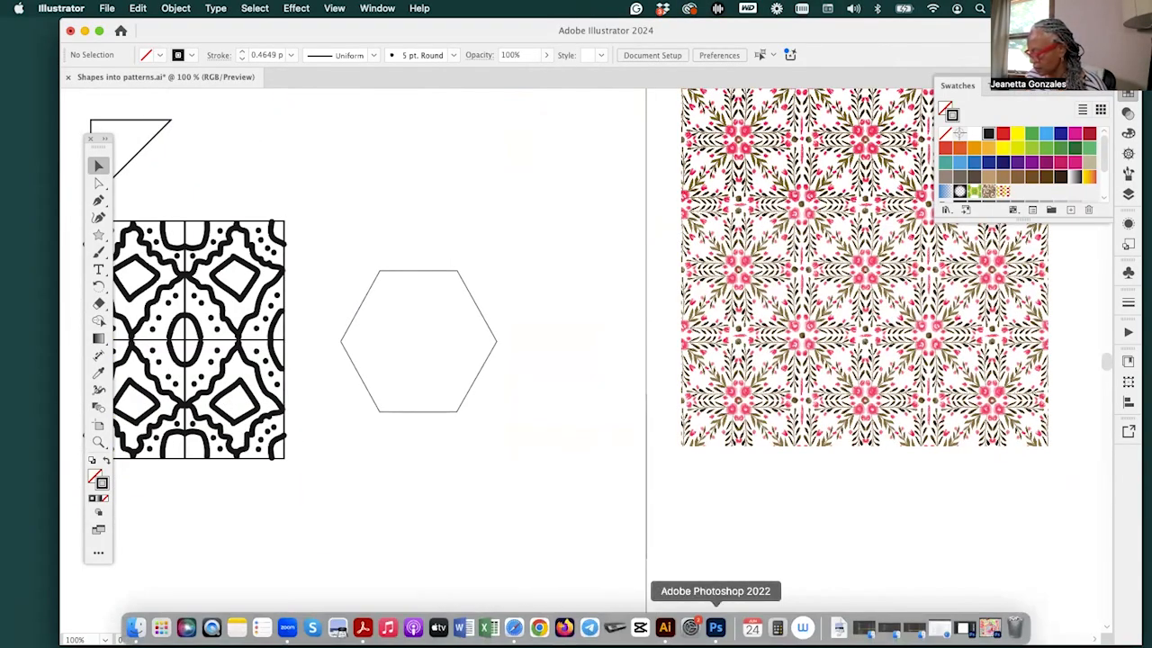
left_click(716, 627)
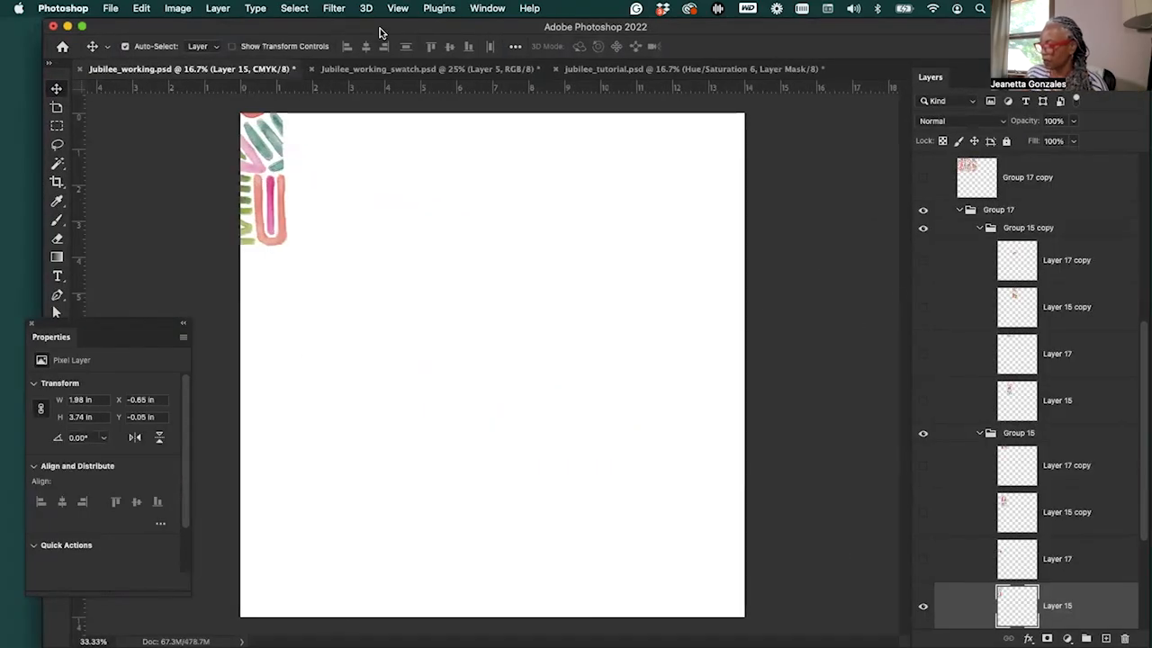
left_click(960, 210)
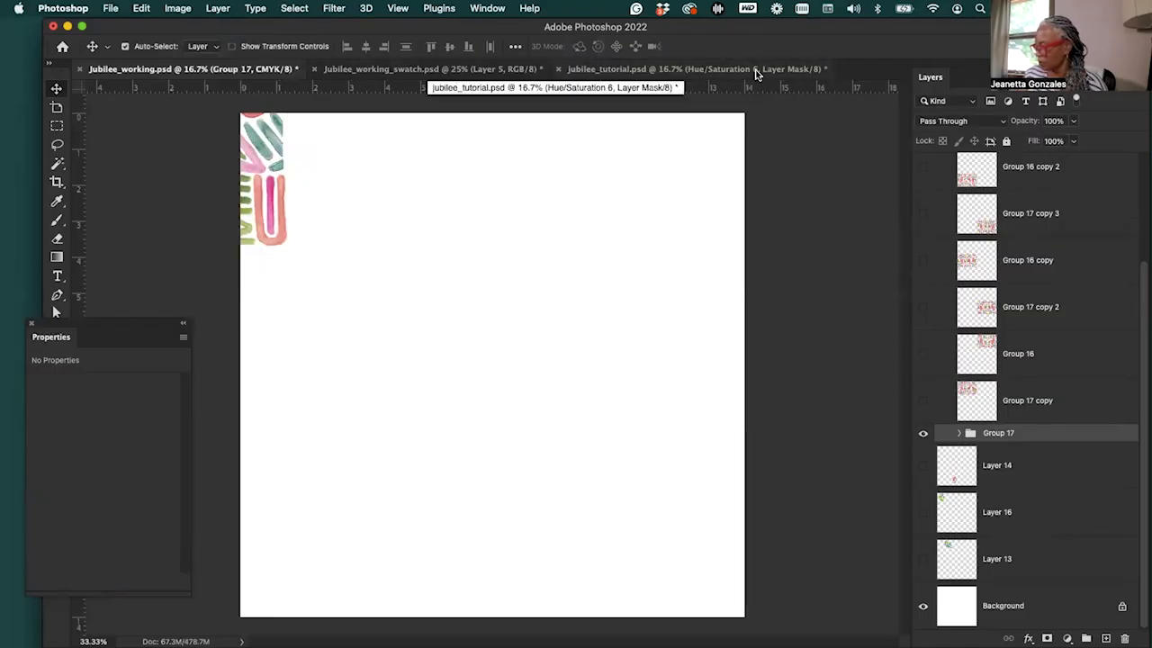
Bring the Scan sketchbook.jpeg window to the front, show the scan at 25% and enlarge its window
left_click(488, 9)
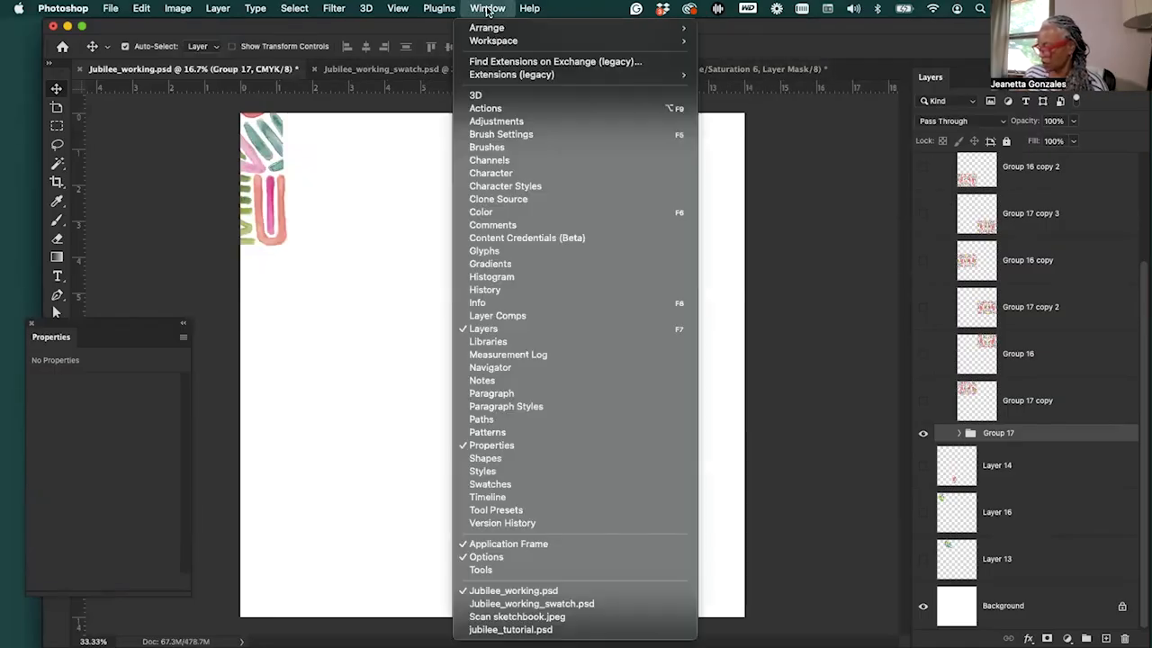
left_click(596, 618)
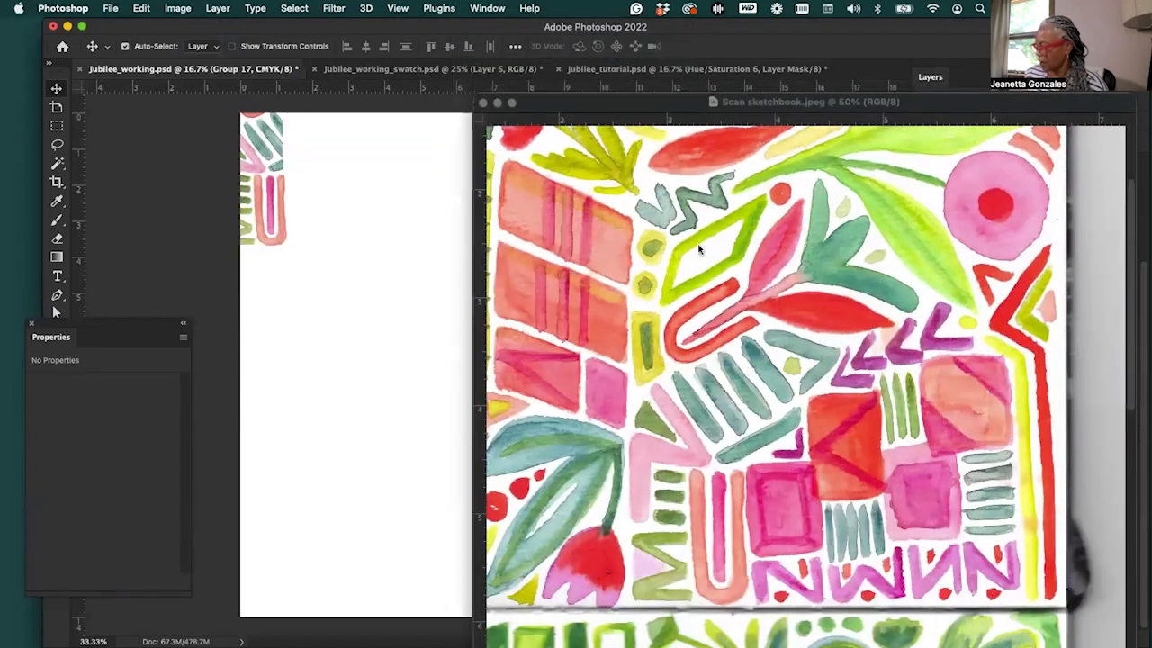
left_click_drag(679, 108, 440, 39)
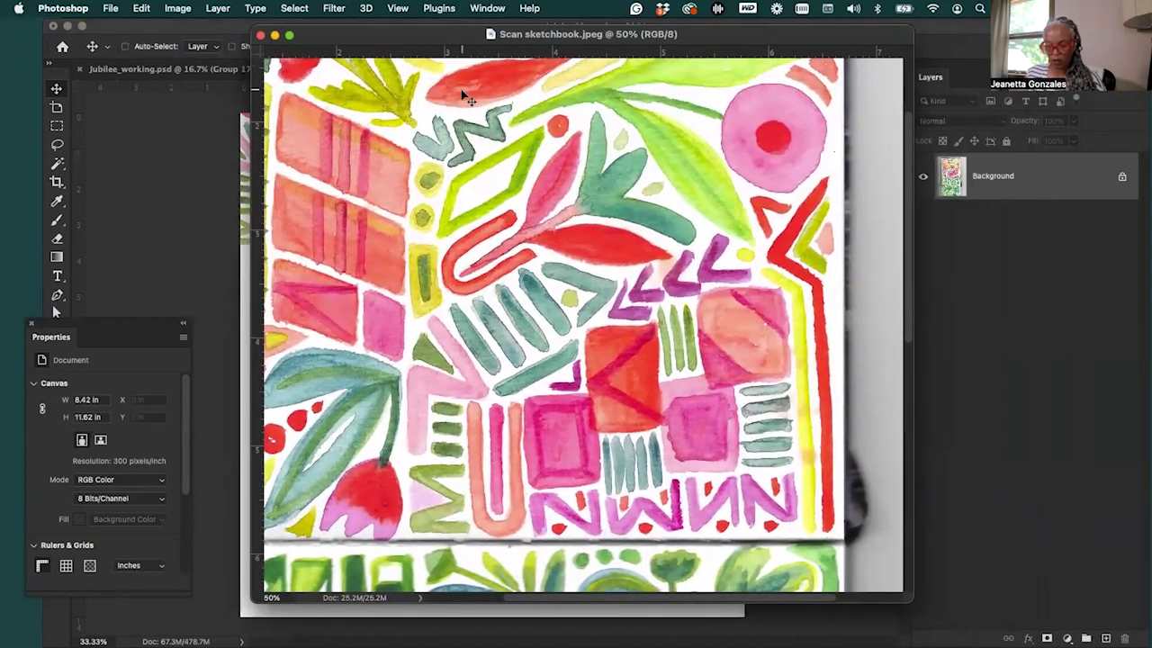
key("super+minus")
key("super+minus")
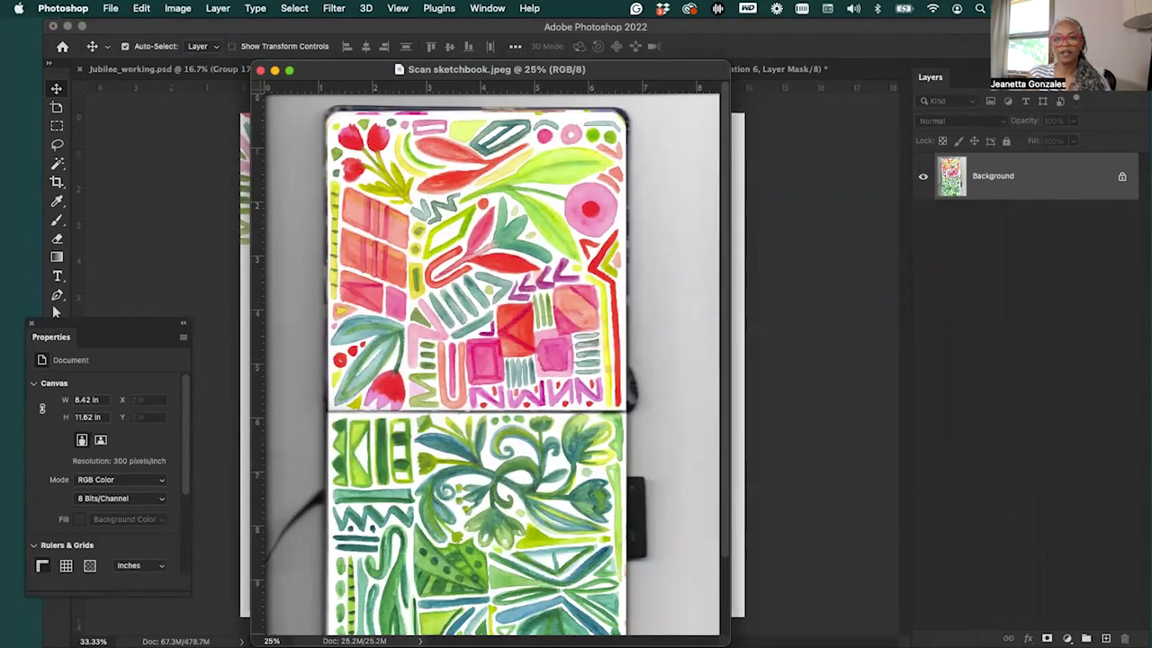
left_click_drag(611, 69, 635, 36)
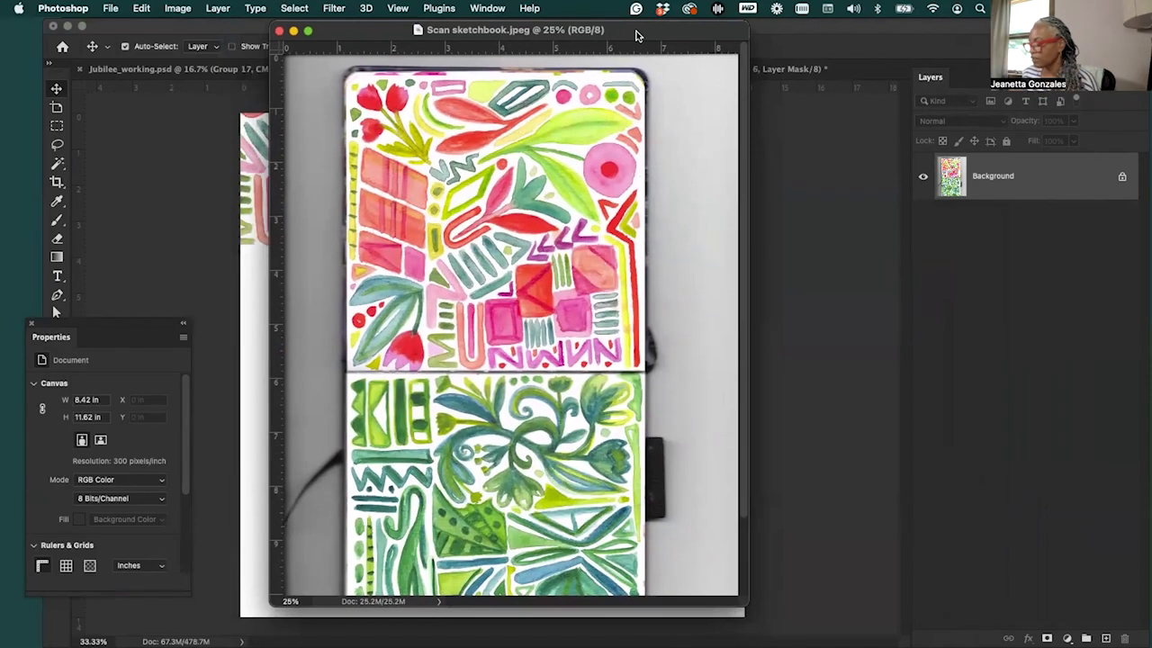
left_click_drag(744, 605, 773, 628)
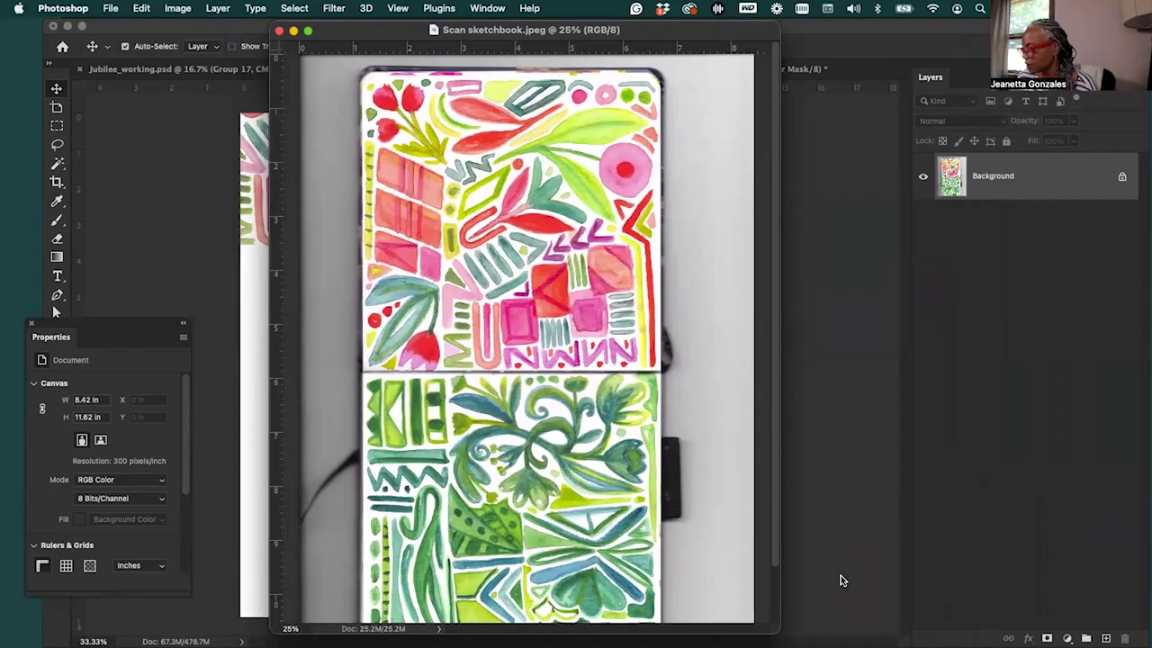
Check the sketchbook scan's image dimensions and resolution
left_click(177, 8)
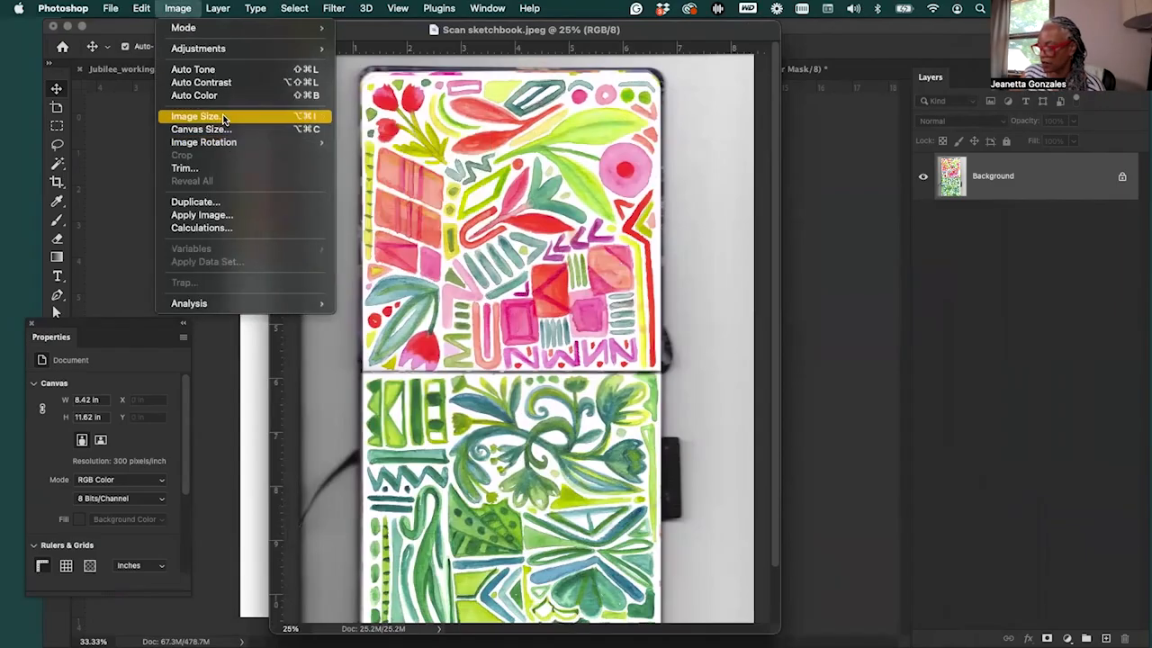
left_click(225, 120)
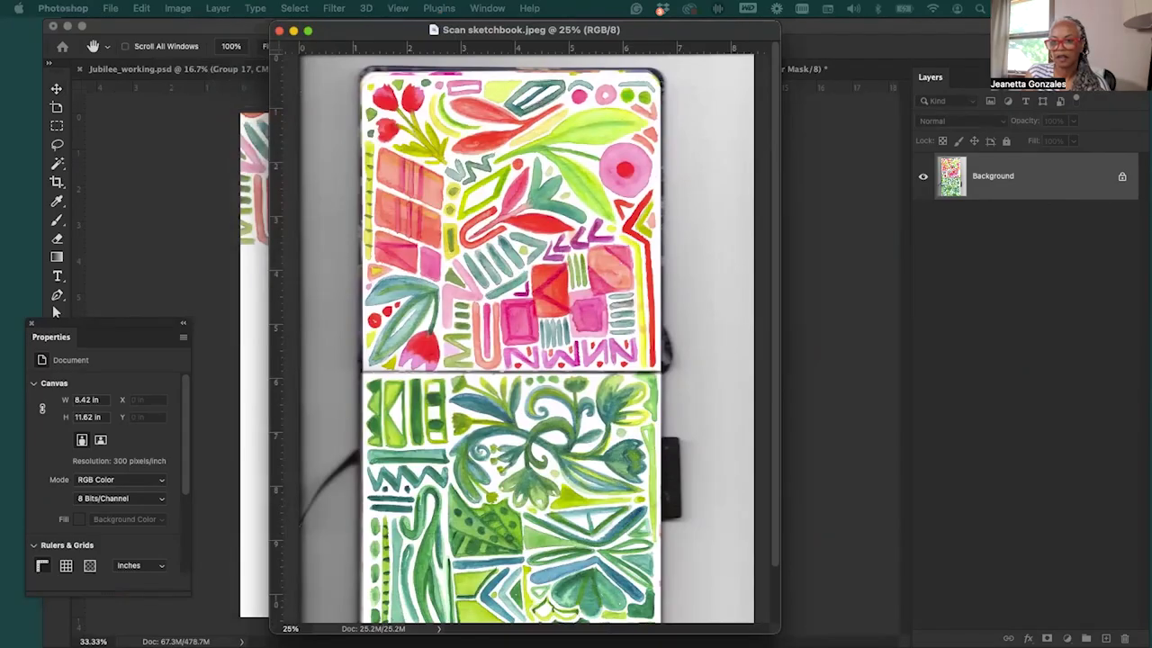
key("super+alt+i")
left_click_drag(170, 351, 803, 274)
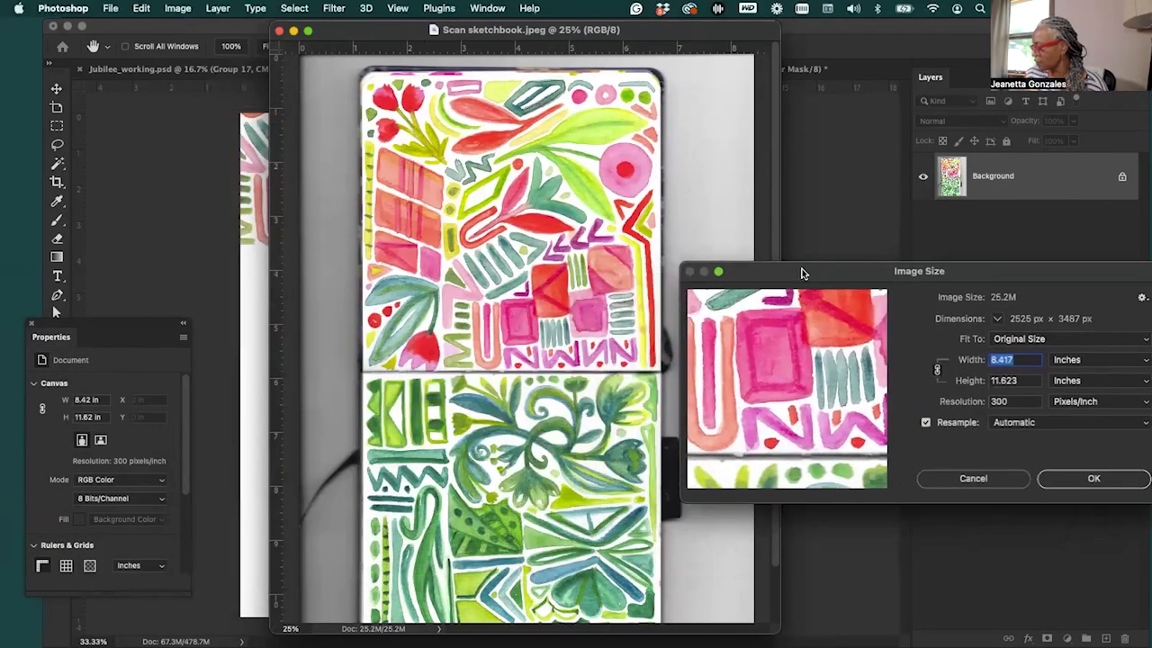
left_click_drag(1060, 274, 988, 195)
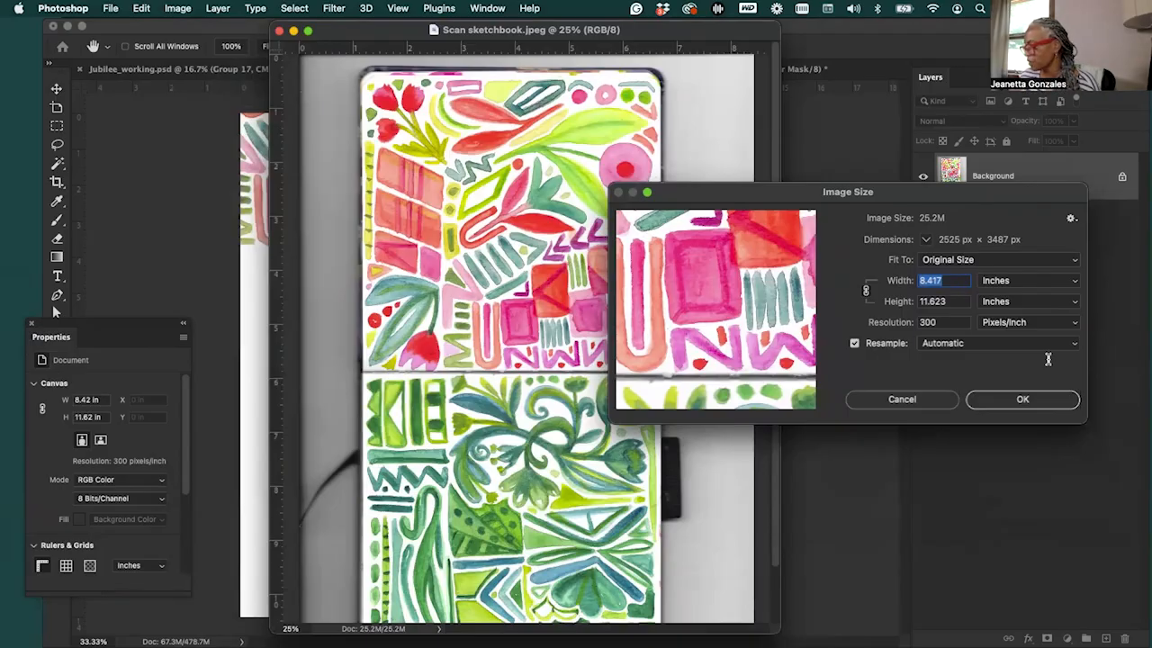
left_click(1019, 401)
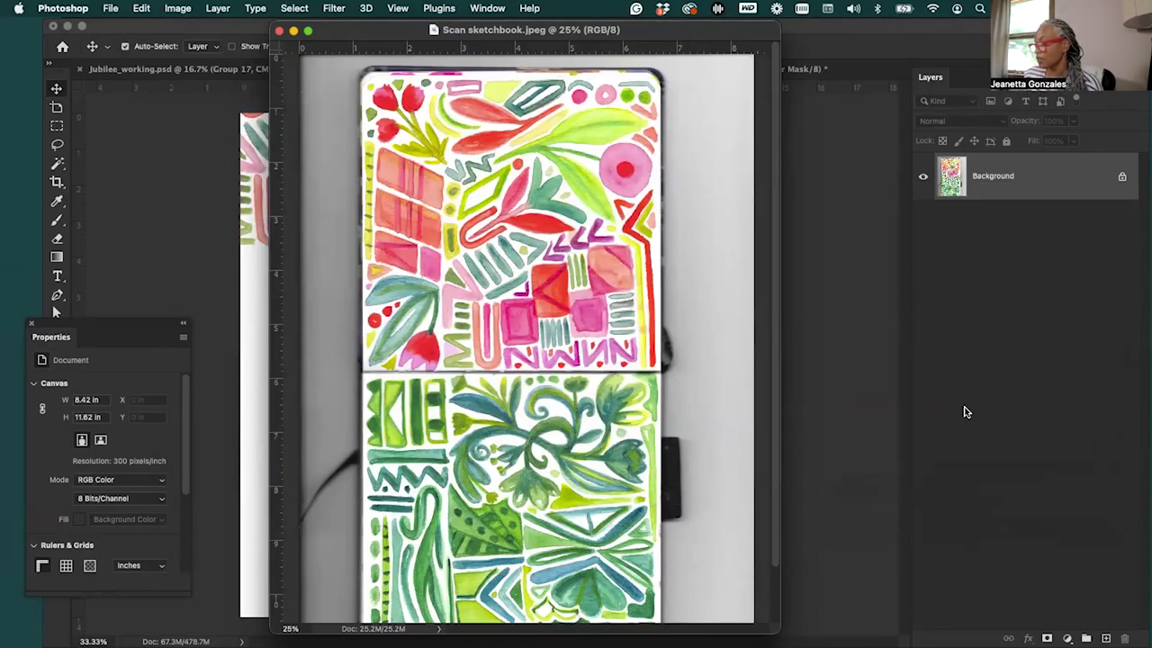
Return to Jubilee_working.psd and add a horizontal guide just above the U shape and a vertical guide along the motif's outer edge
mouse_move(684, 29)
left_mouse_down()
mouse_move(818, 133)
mouse_move(1006, 163)
mouse_move(993, 94)
left_mouse_up()
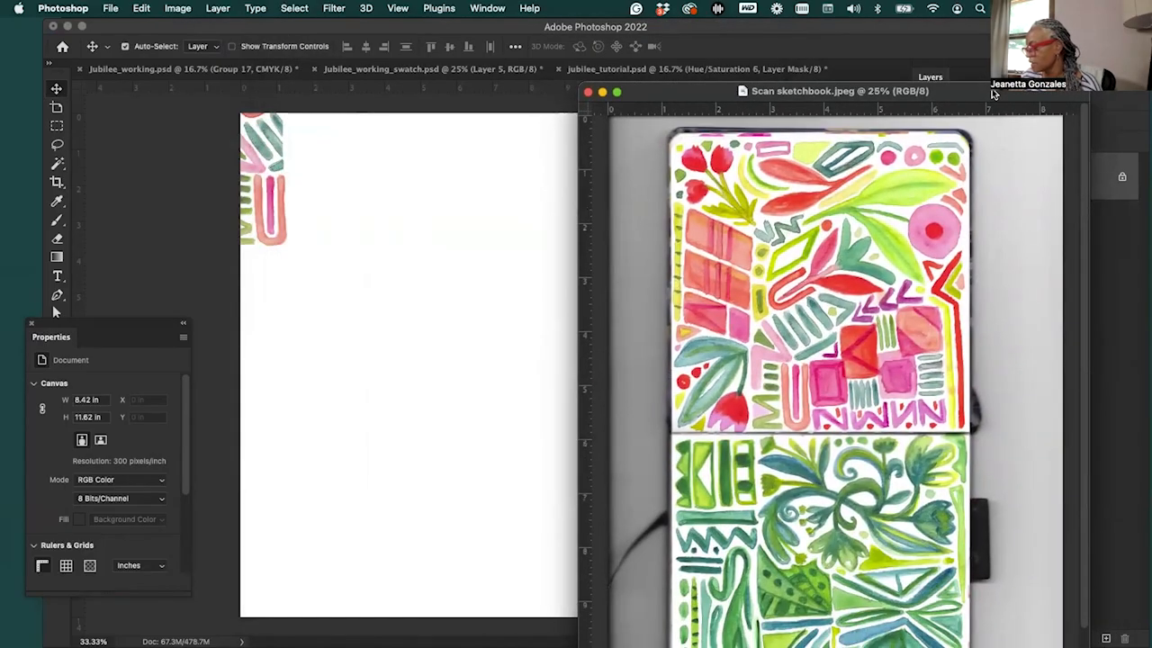
left_click(347, 83)
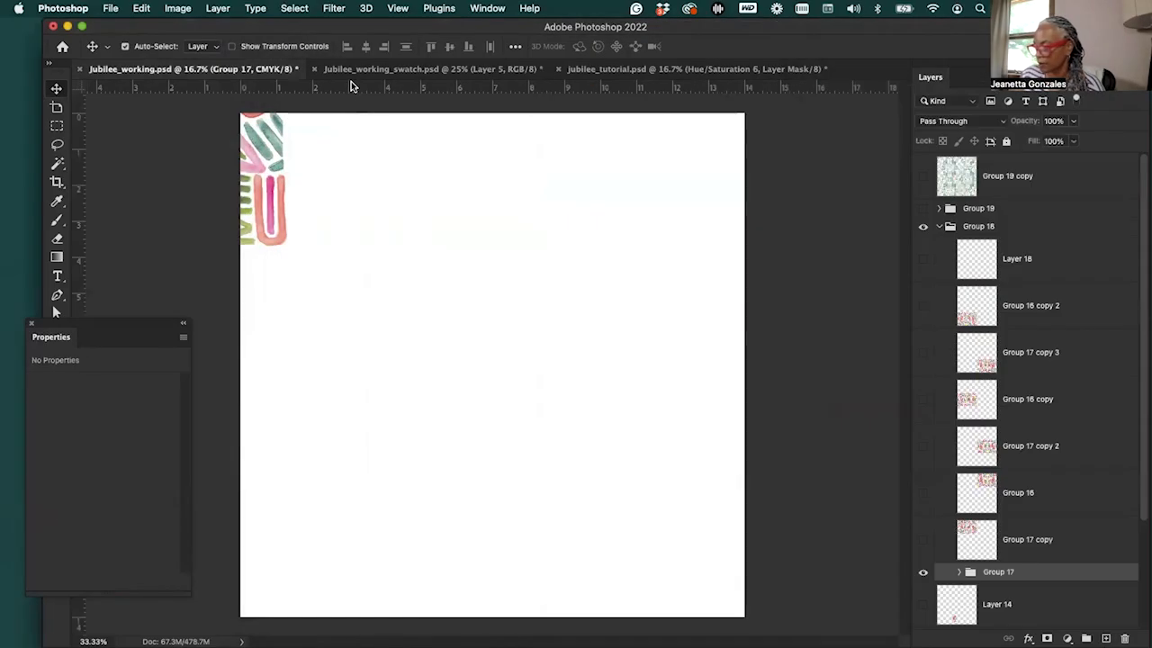
left_click_drag(270, 90, 303, 170)
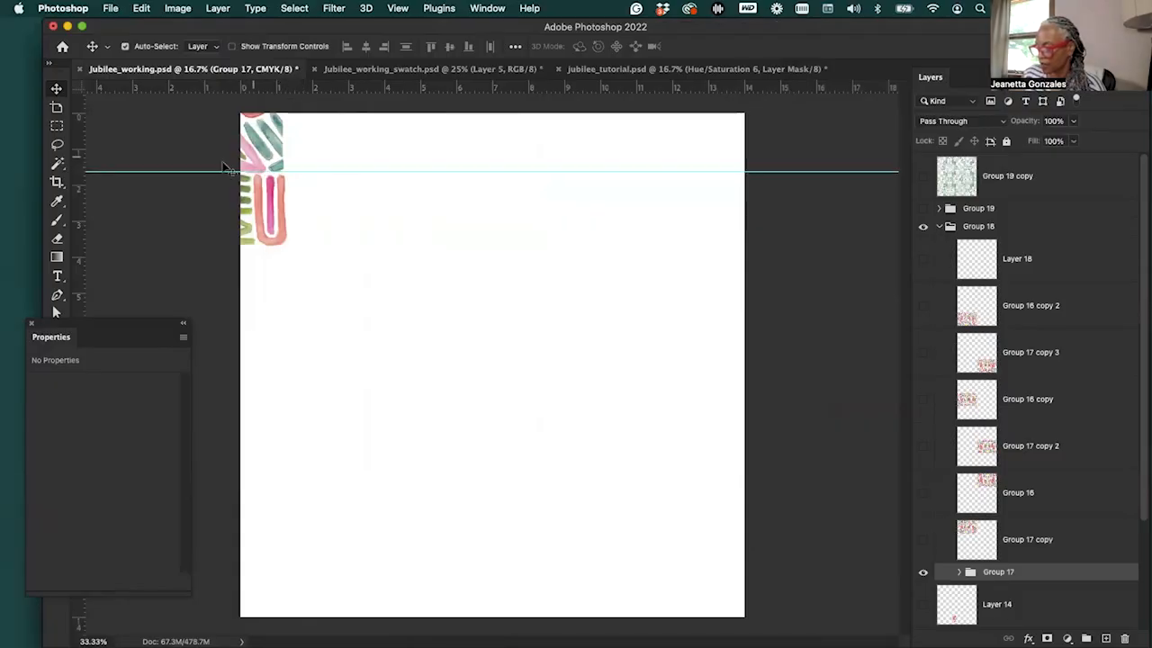
left_click_drag(81, 187, 284, 162)
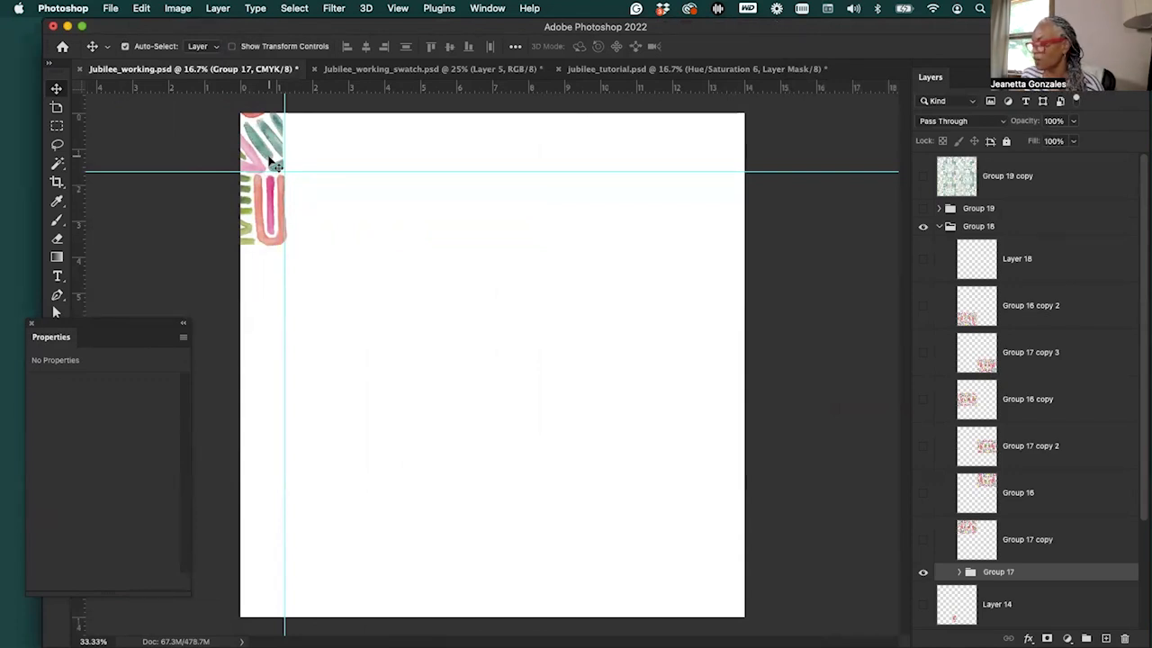
Check the canvas size of Jubilee_working.psd
left_click(459, 348)
left_click(177, 8)
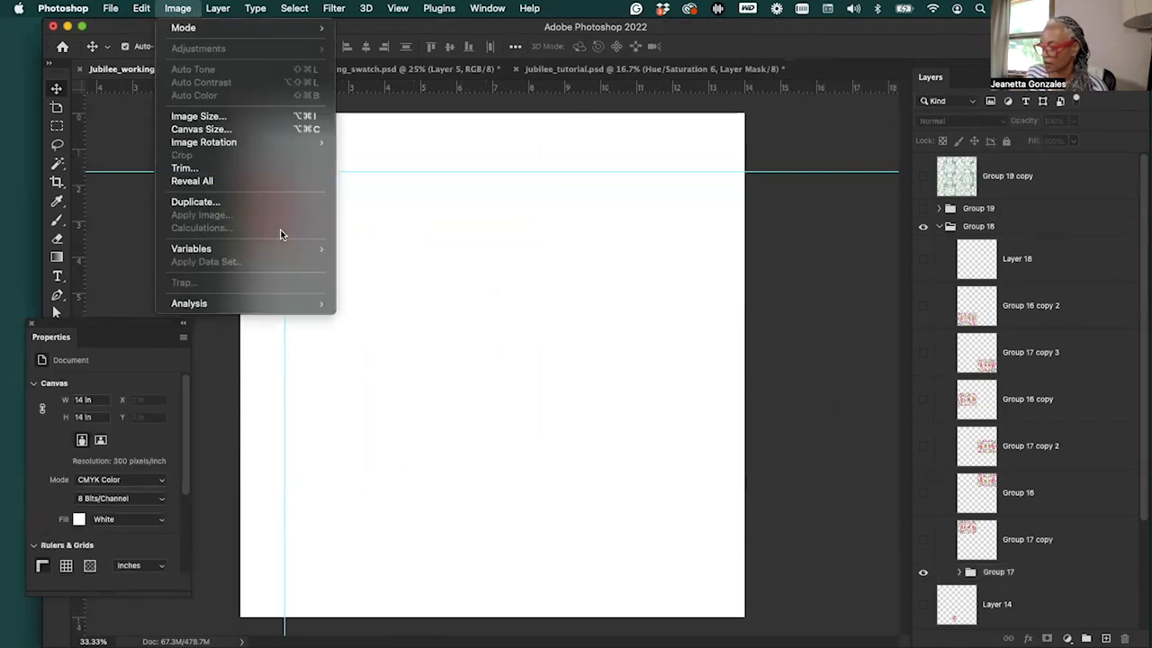
left_click(267, 129)
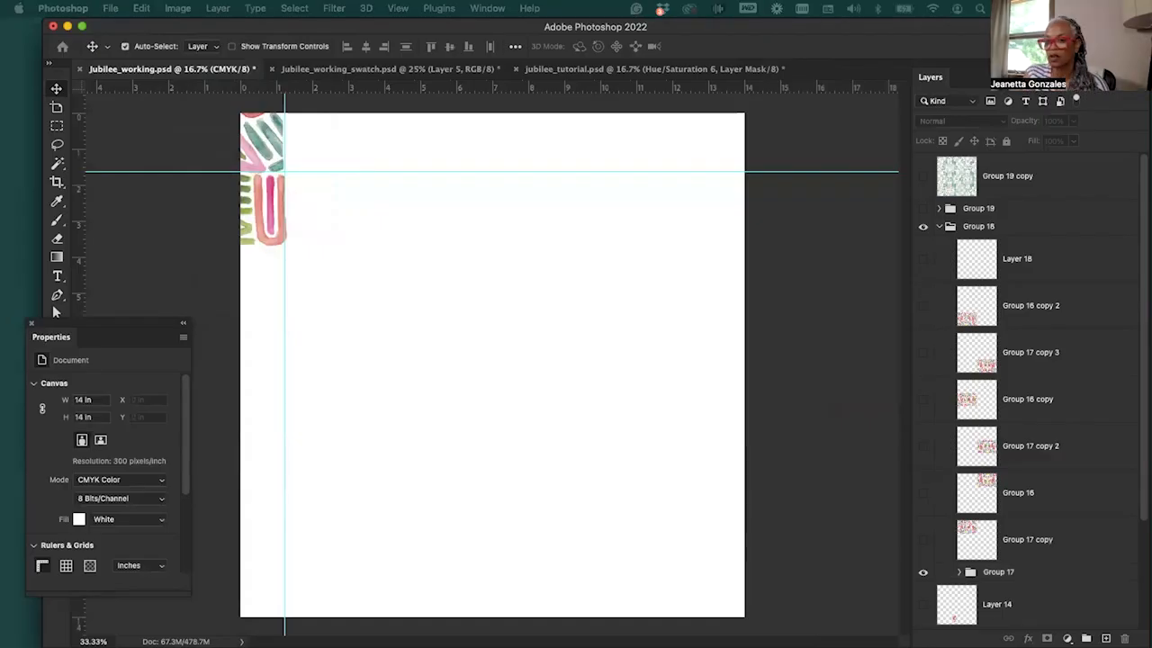
left_click_drag(294, 355, 416, 313)
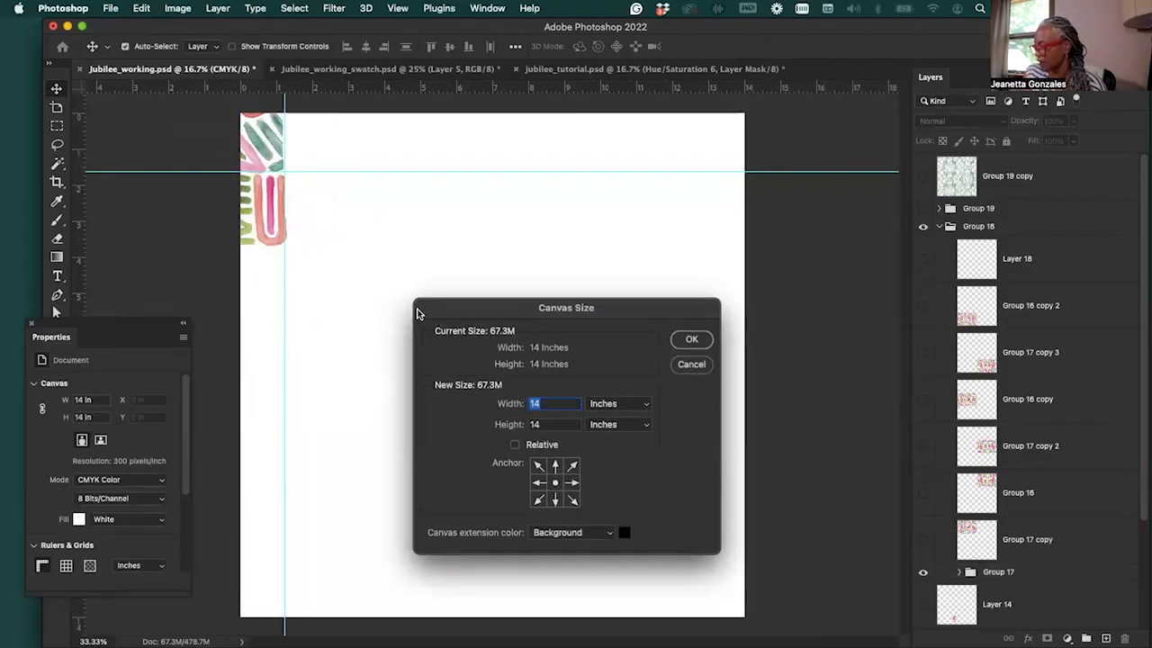
left_click(693, 340)
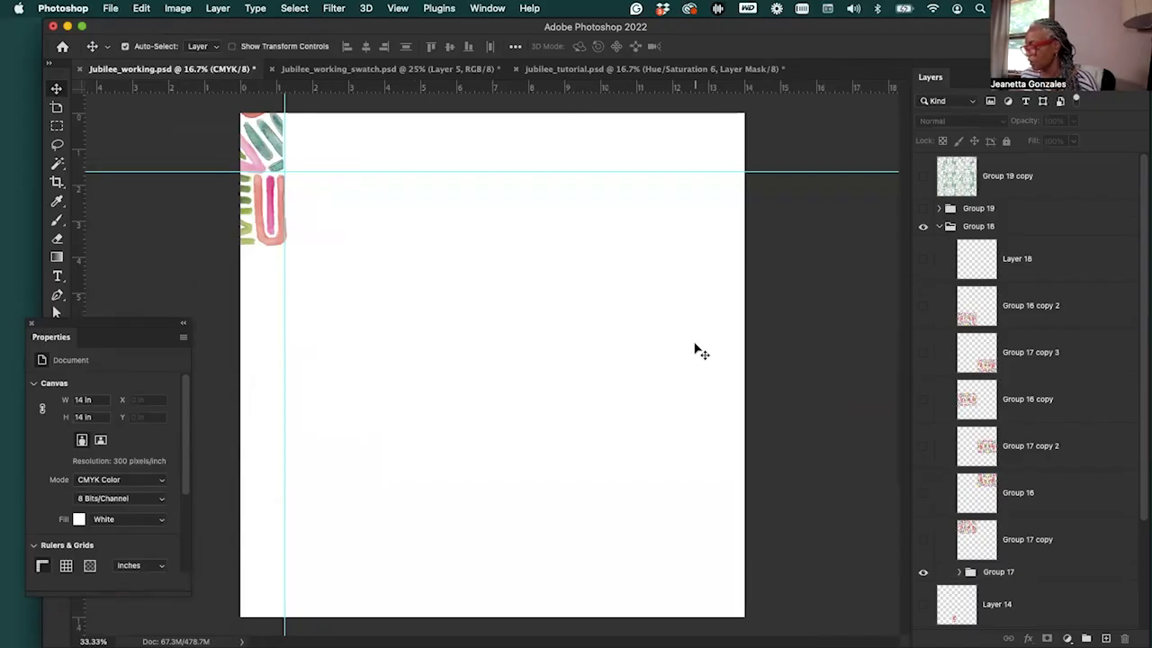
Bring the Scan sketchbook.jpeg window to the front again, placed beside the artwork in Jubilee_working.psd
left_click_drag(894, 27, 868, 27)
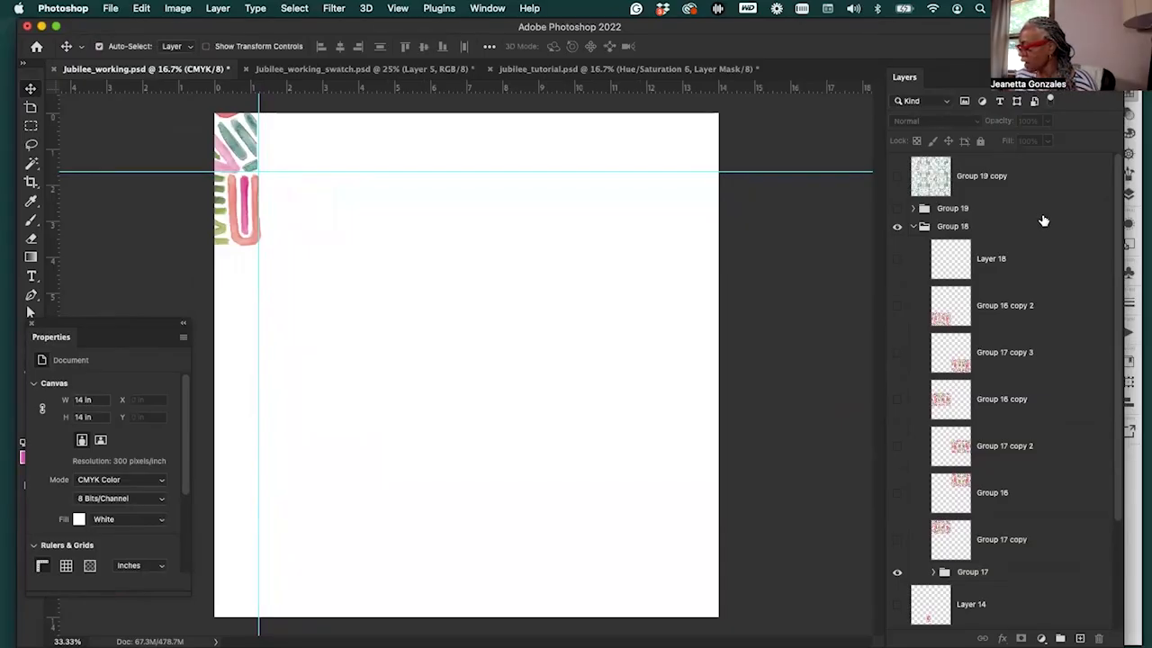
left_click_drag(1120, 397, 1121, 607)
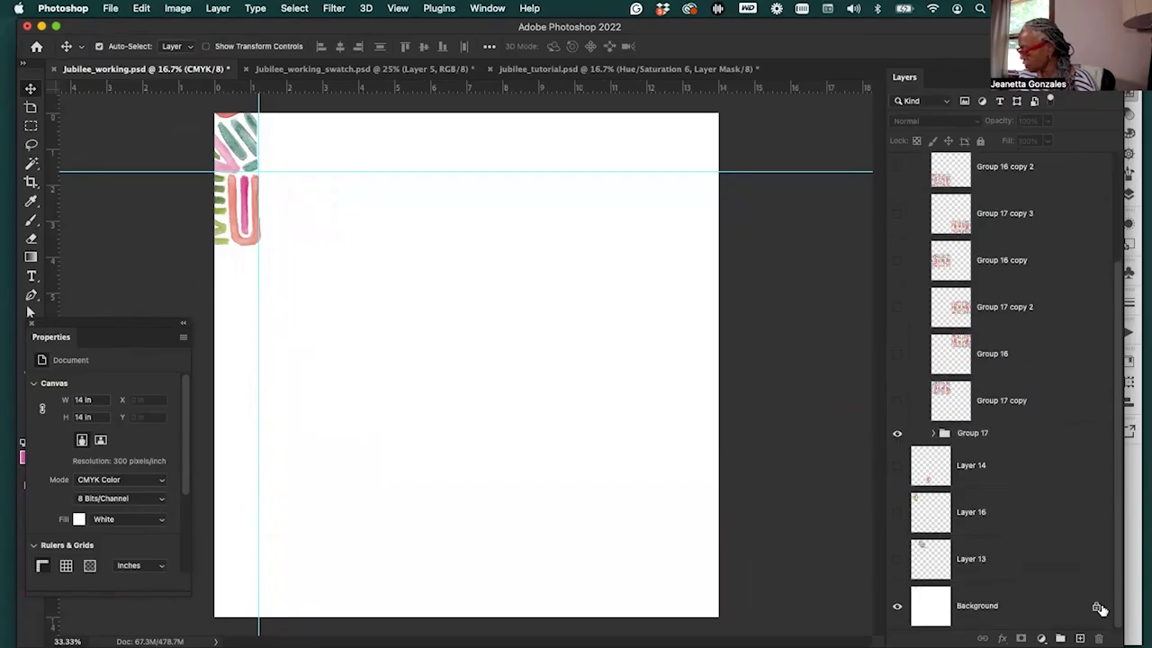
left_click(489, 9)
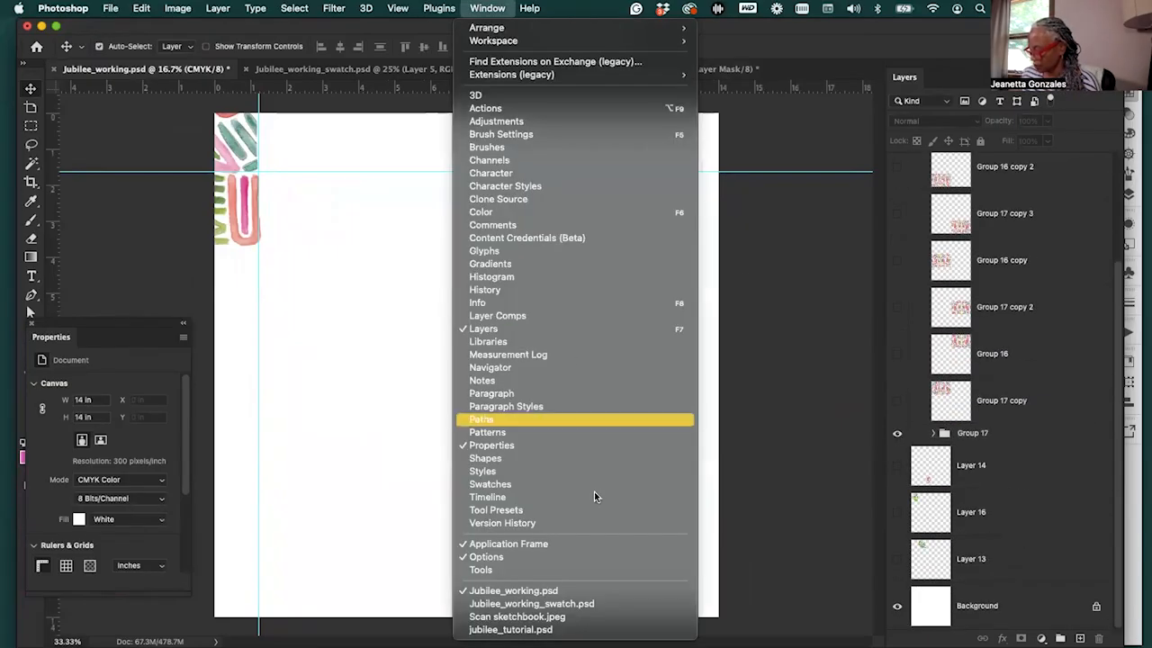
left_click(575, 616)
mouse_move(862, 94)
left_mouse_down()
mouse_move(778, 96)
mouse_move(706, 70)
mouse_move(687, 34)
left_mouse_up()
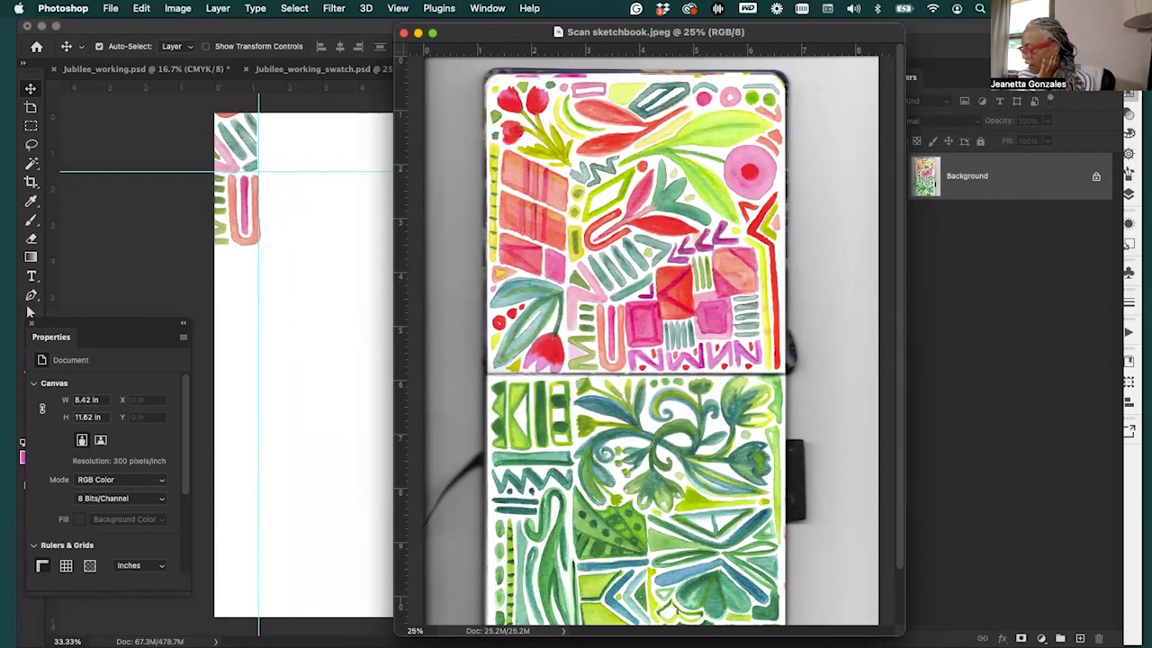
scroll(901, 339, "down", 3)
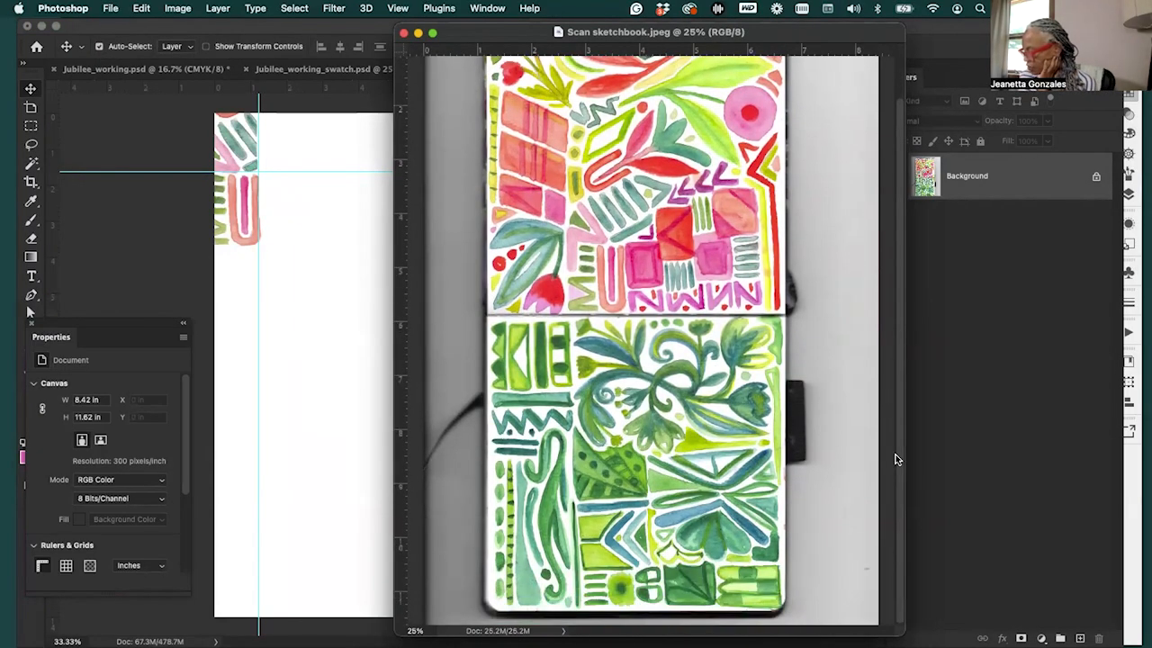
mouse_move(893, 441)
left_mouse_down()
mouse_move(891, 328)
mouse_move(894, 425)
mouse_move(891, 376)
left_mouse_up()
scroll(891, 376, "up", 2)
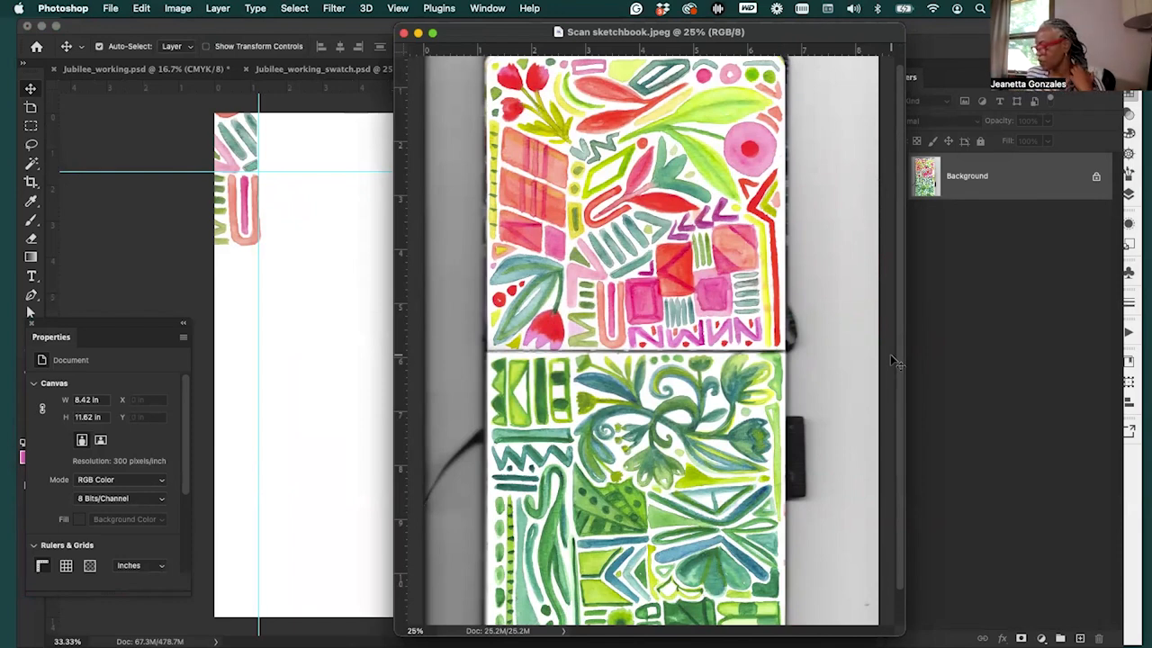
mouse_move(785, 32)
left_mouse_down()
mouse_move(742, 45)
mouse_move(339, 43)
mouse_move(712, 44)
left_mouse_up()
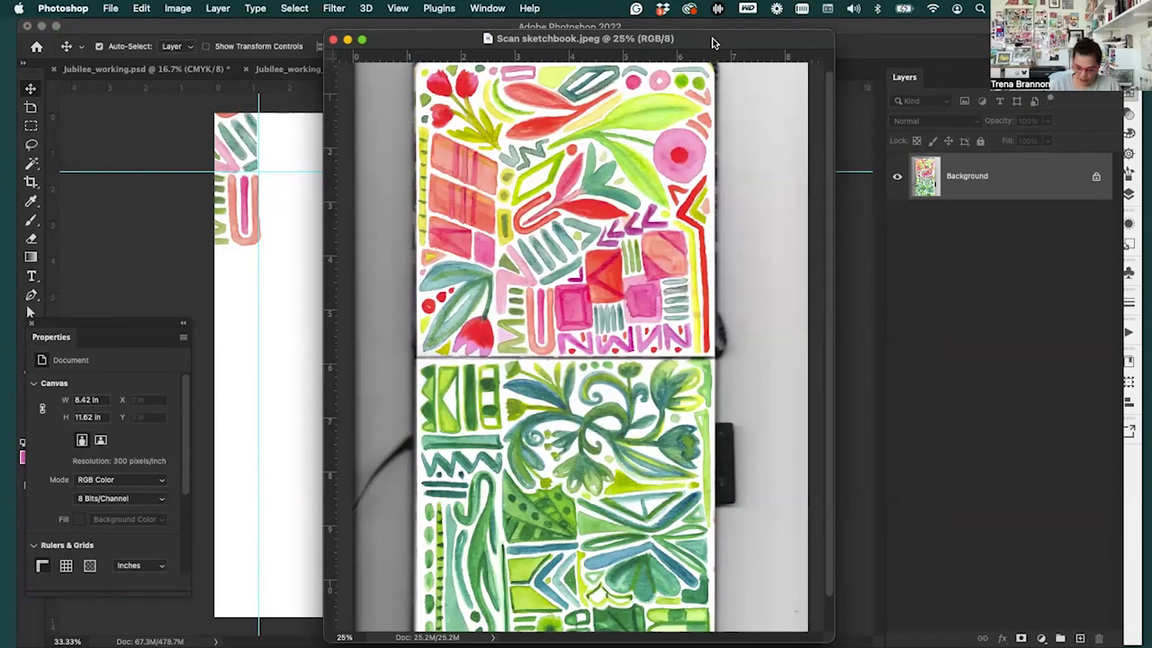
mouse_move(712, 43)
left_mouse_down()
mouse_move(731, 94)
mouse_move(741, 234)
mouse_move(718, 43)
mouse_move(709, 70)
mouse_move(720, 27)
left_mouse_up()
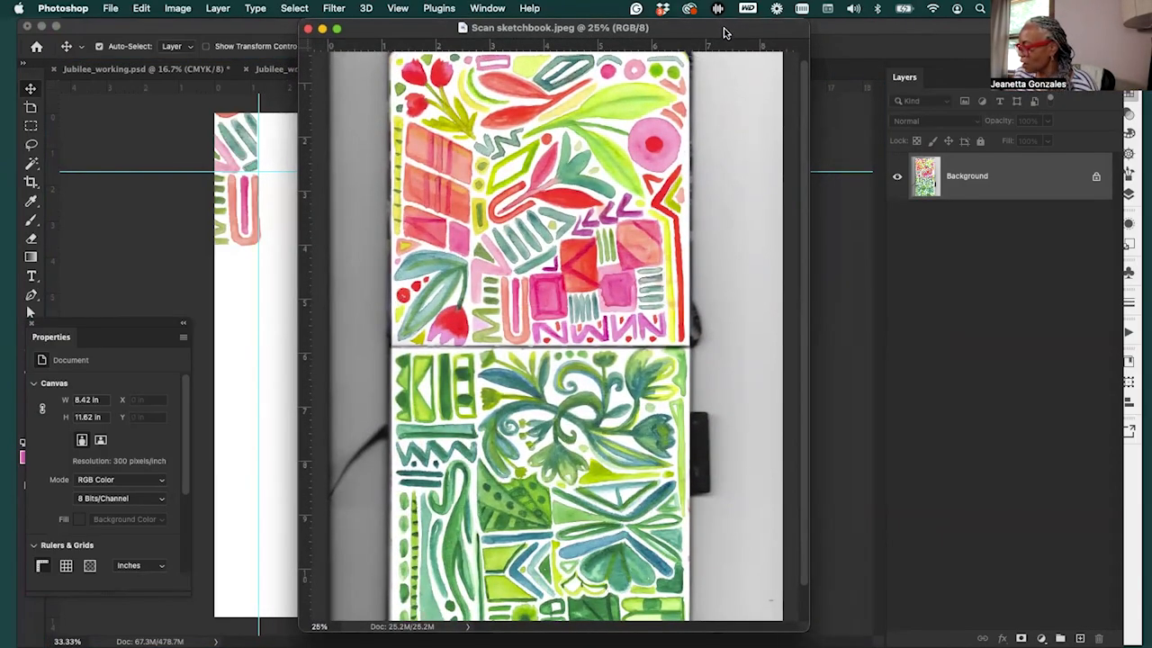
left_click_drag(725, 32, 731, 36)
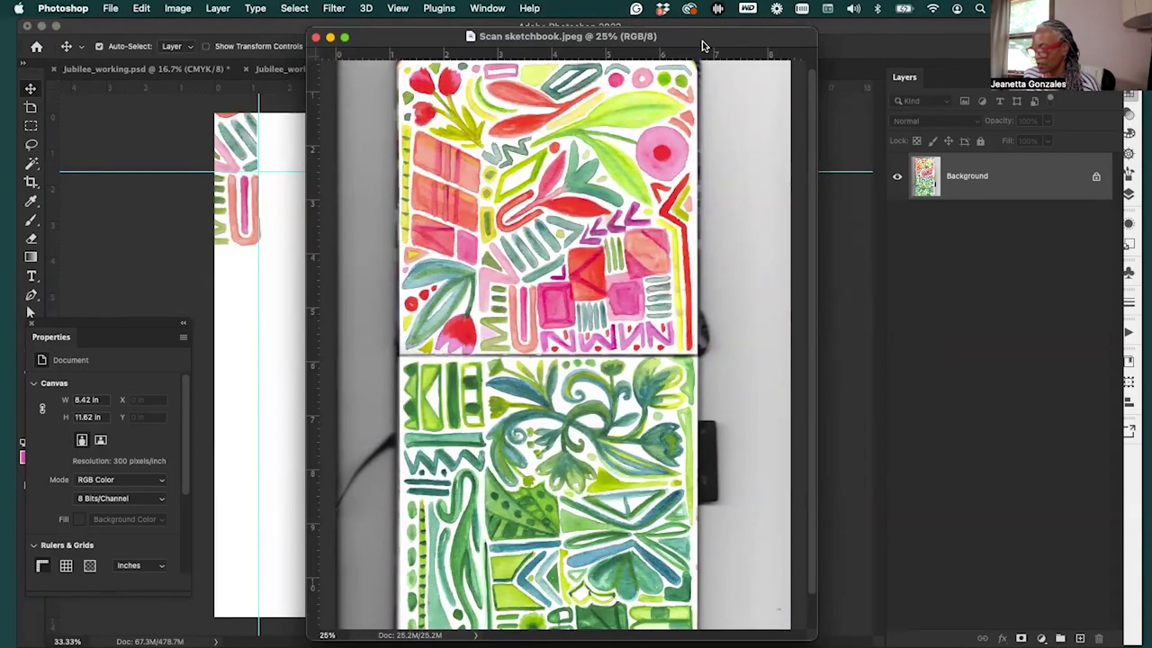
left_click_drag(610, 43, 612, 43)
Lasso the U and striped marks in the sketchbook scan and copy them into Jubilee_working.psd, just beside the larger motif
key("l")
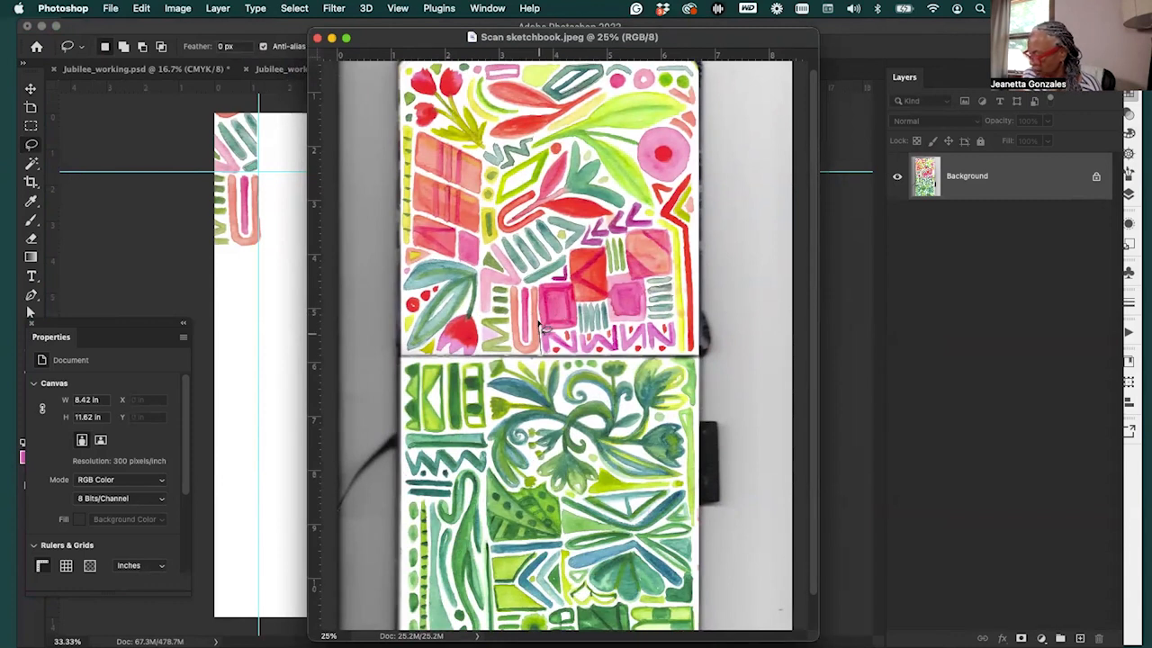
mouse_move(542, 277)
left_mouse_down()
mouse_move(518, 237)
mouse_move(487, 251)
mouse_move(484, 357)
mouse_move(550, 359)
mouse_move(532, 335)
mouse_move(279, 366)
left_mouse_up()
key("v")
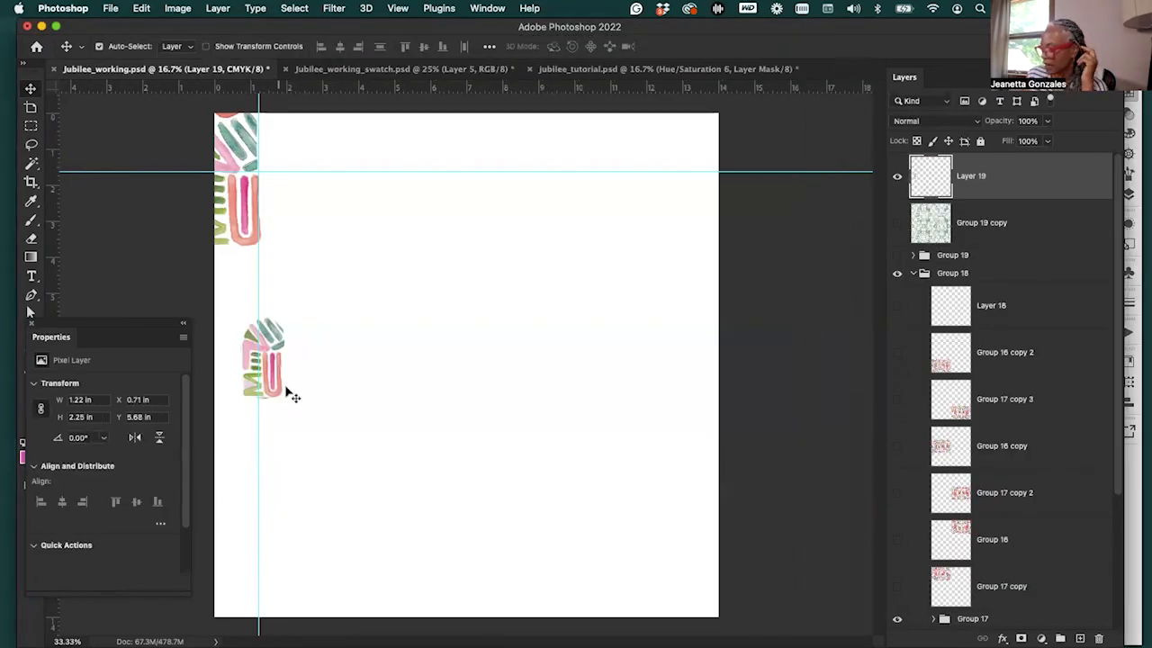
left_click_drag(293, 396, 350, 252)
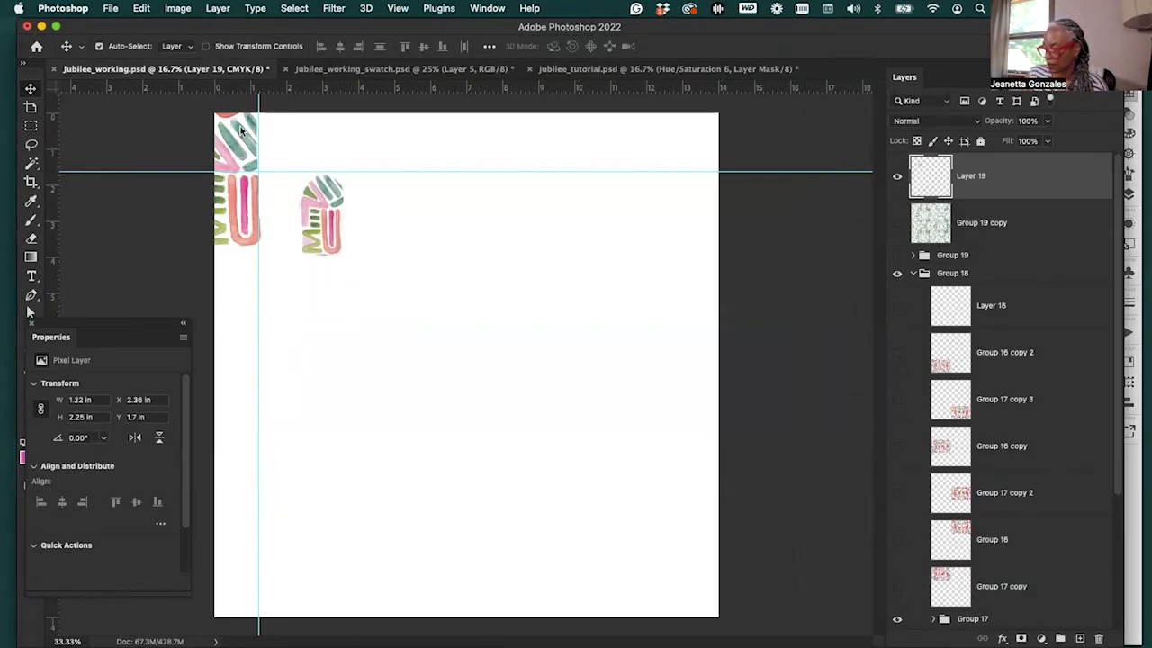
Check both the canvas size and the image size and resolution of Jubilee_working.psd
left_click(180, 9)
left_click(207, 196)
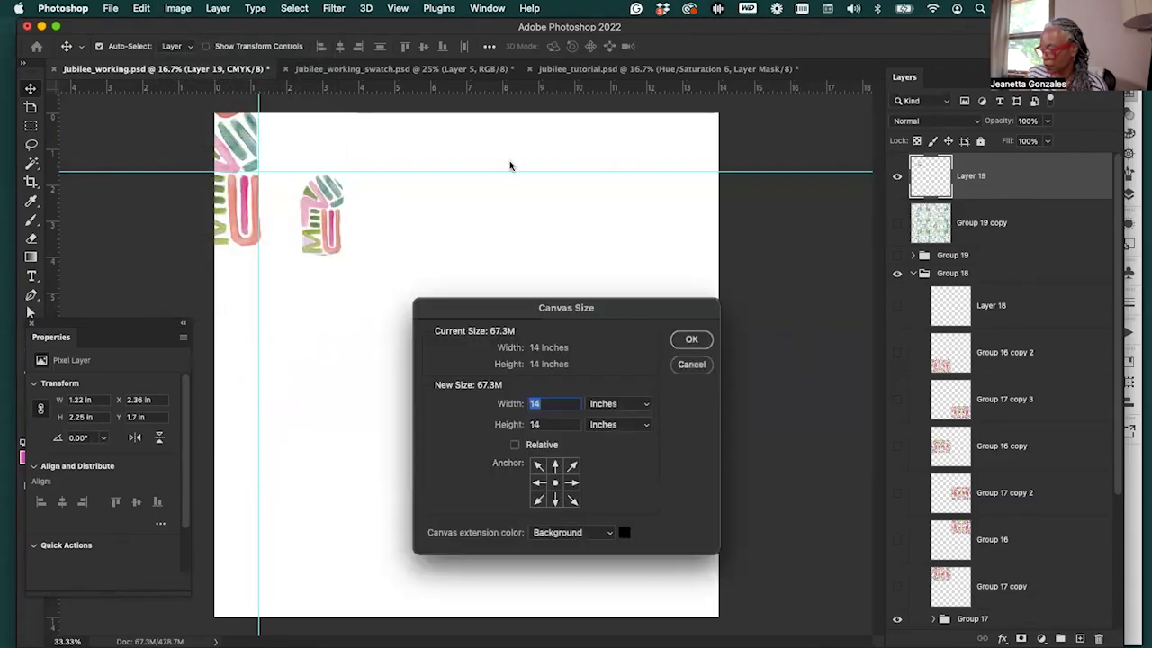
left_click(691, 338)
left_click(177, 8)
left_click(238, 133)
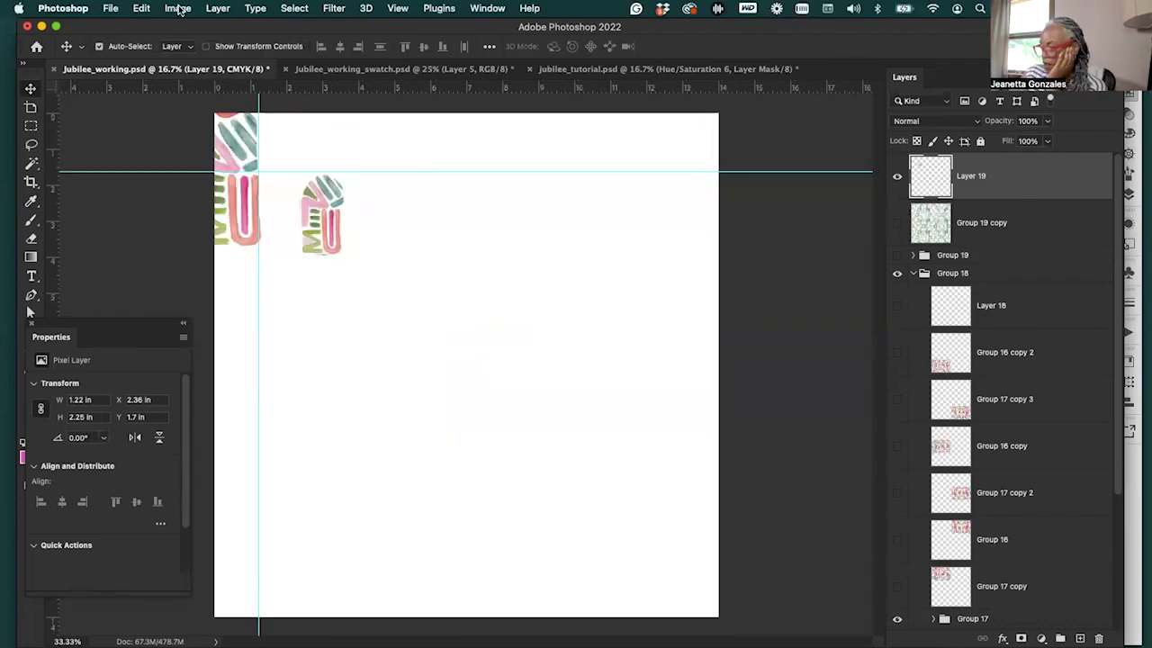
left_click(178, 9)
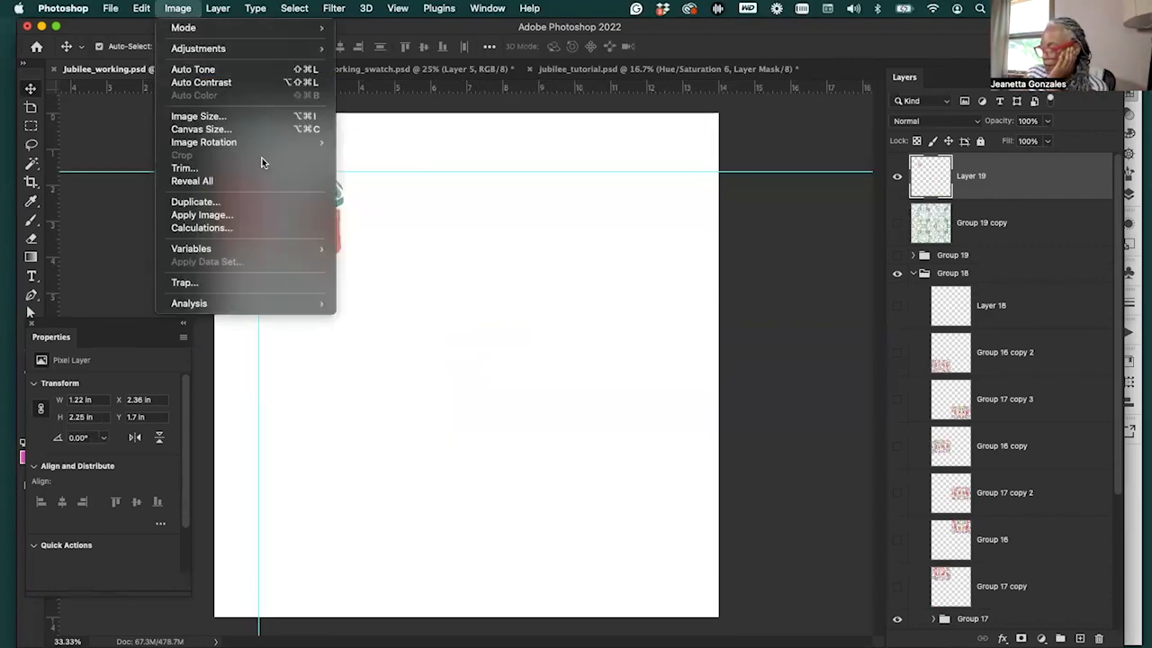
left_click(257, 115)
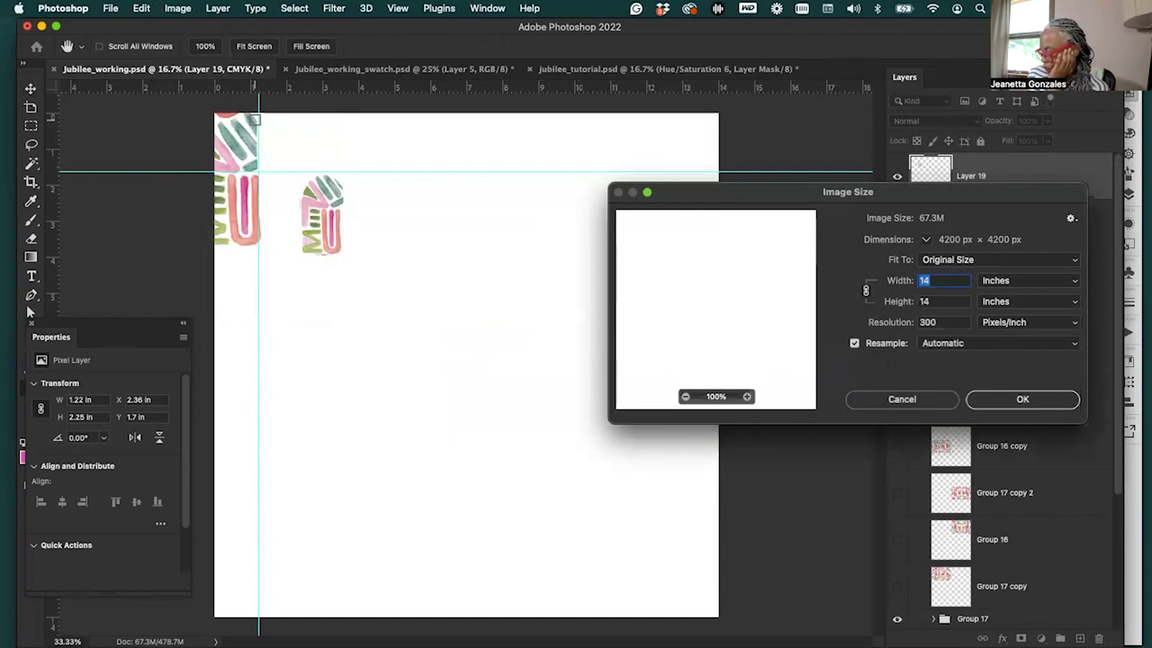
left_click(1017, 399)
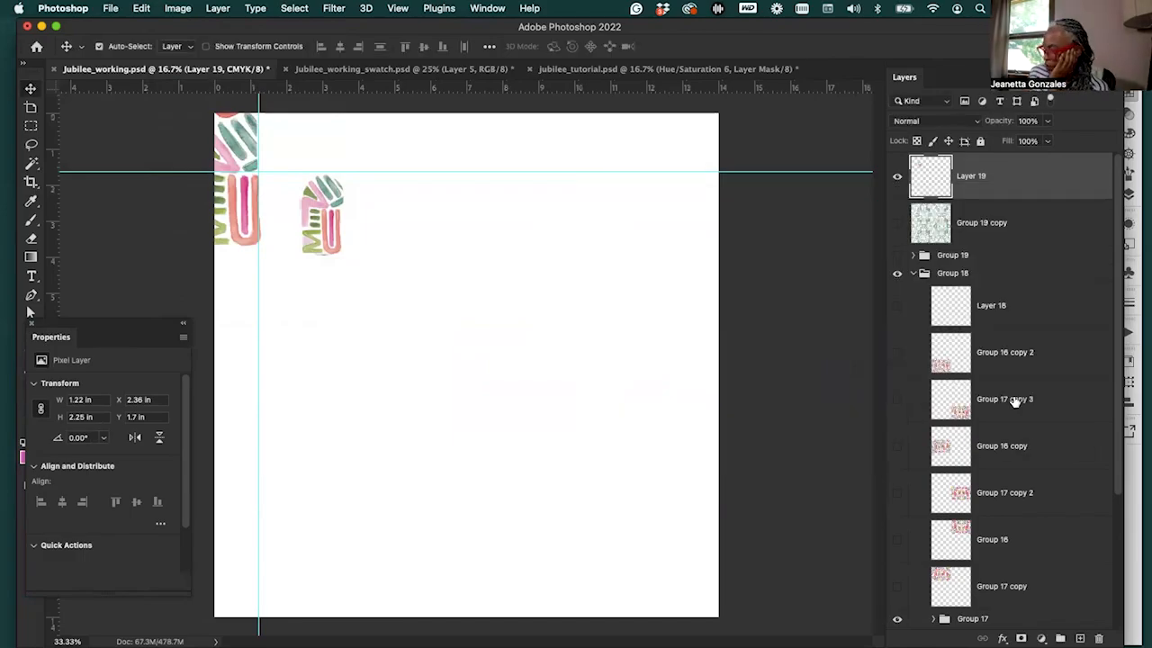
Move the small pasted motif close beside the larger motif, with their bases roughly level
left_click_drag(337, 245, 666, 436)
key("super+plus")
key("super+plus")
left_click_drag(527, 391, 507, 419)
Scale the small pasted motif up to about 163% wide and 155% high to match the neighbouring larger motif
key("super+t")
left_click_drag(513, 268, 566, 172)
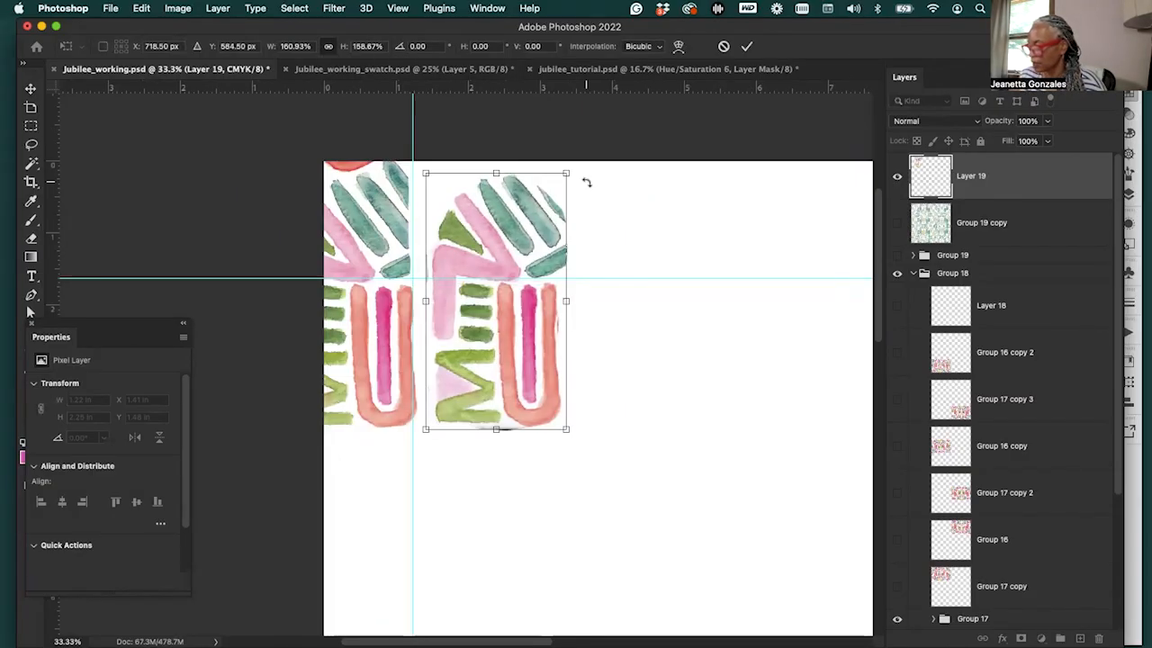
left_click_drag(566, 171, 495, 334)
key("ctrl+z")
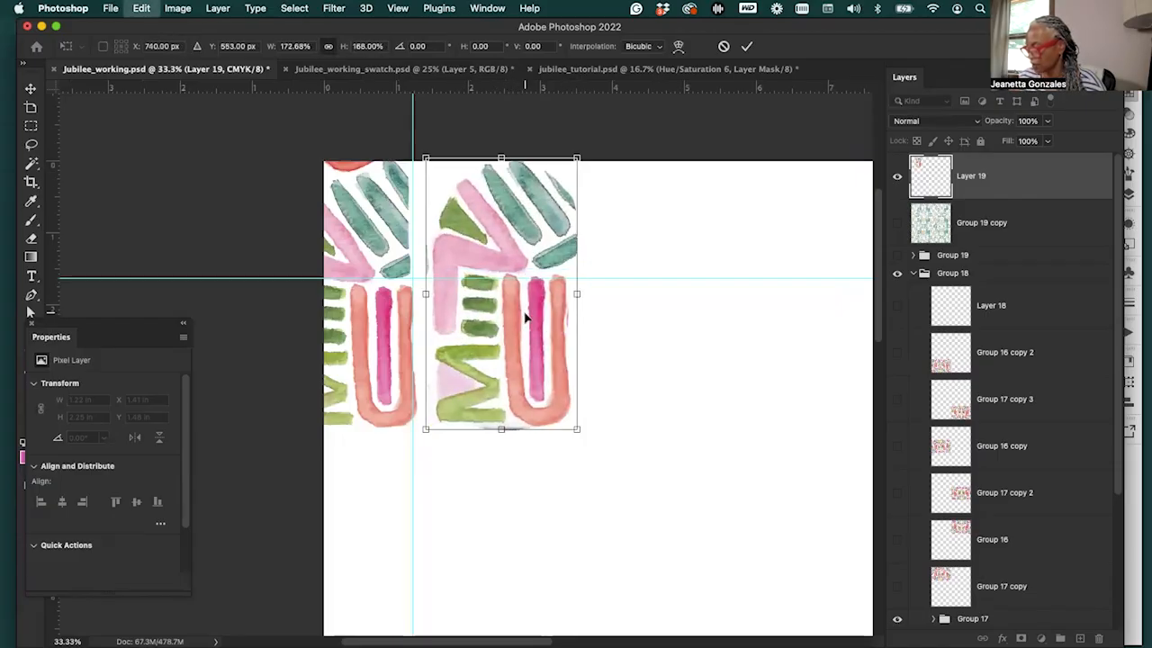
key("ctrl+z")
left_click_drag(514, 266, 568, 178)
left_click_drag(568, 178, 569, 177)
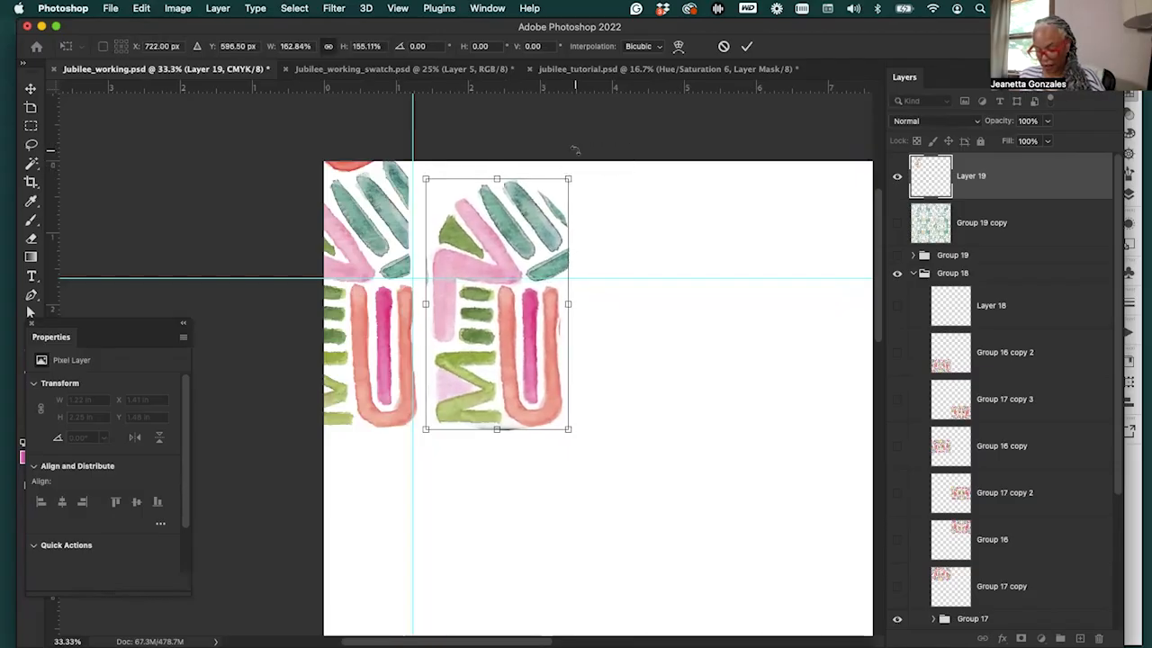
key("Return")
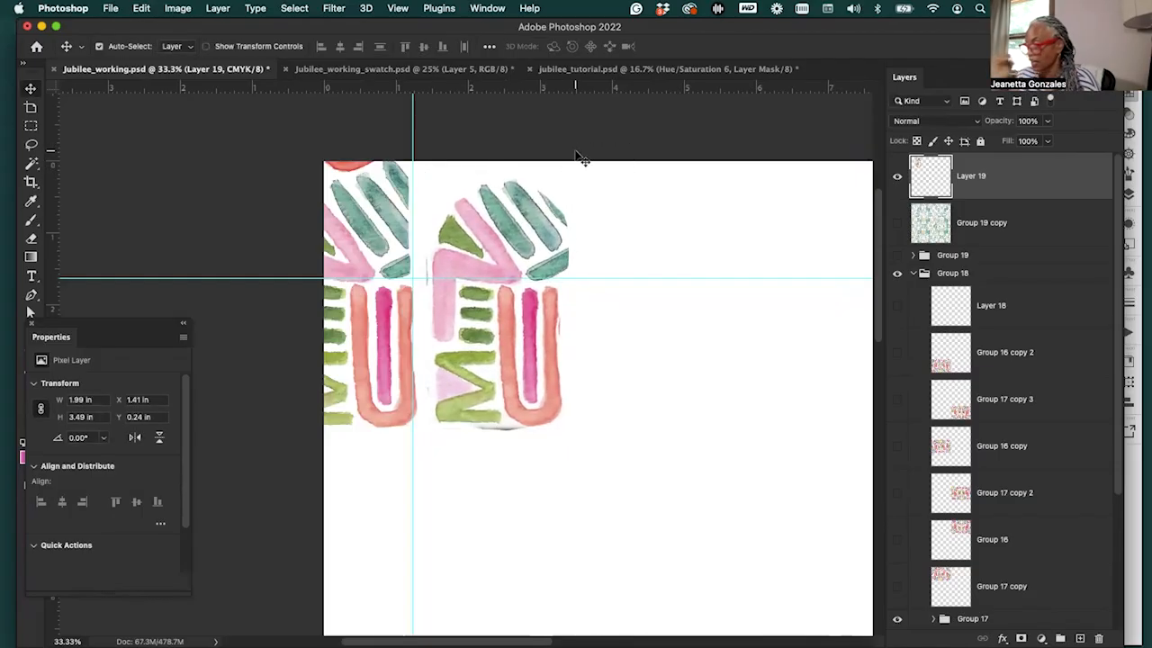
Examine the enlarged motif at 100% and compare its edges and brush texture with the original larger motif
left_click(398, 9)
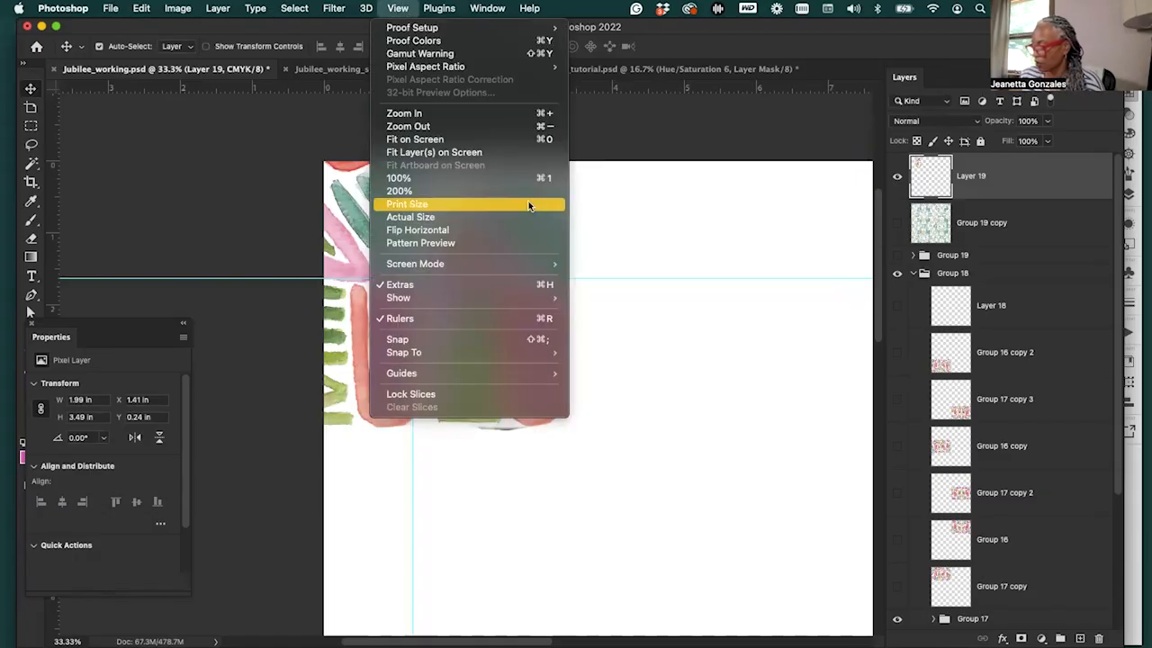
left_click(530, 178)
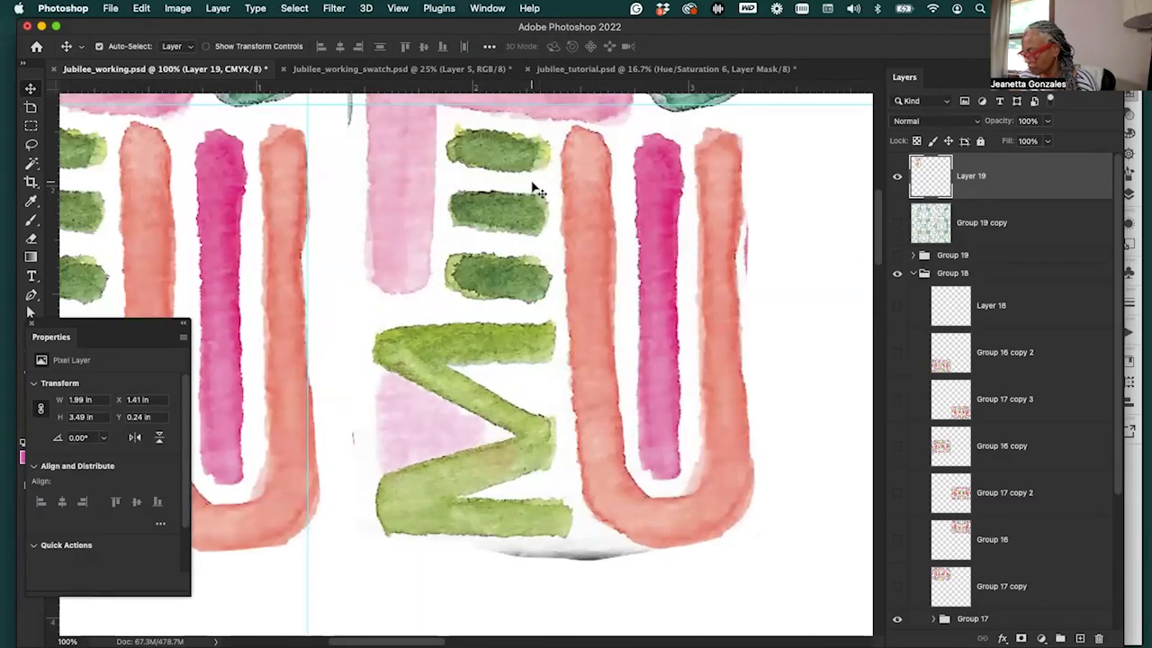
left_click_drag(533, 184, 701, 426)
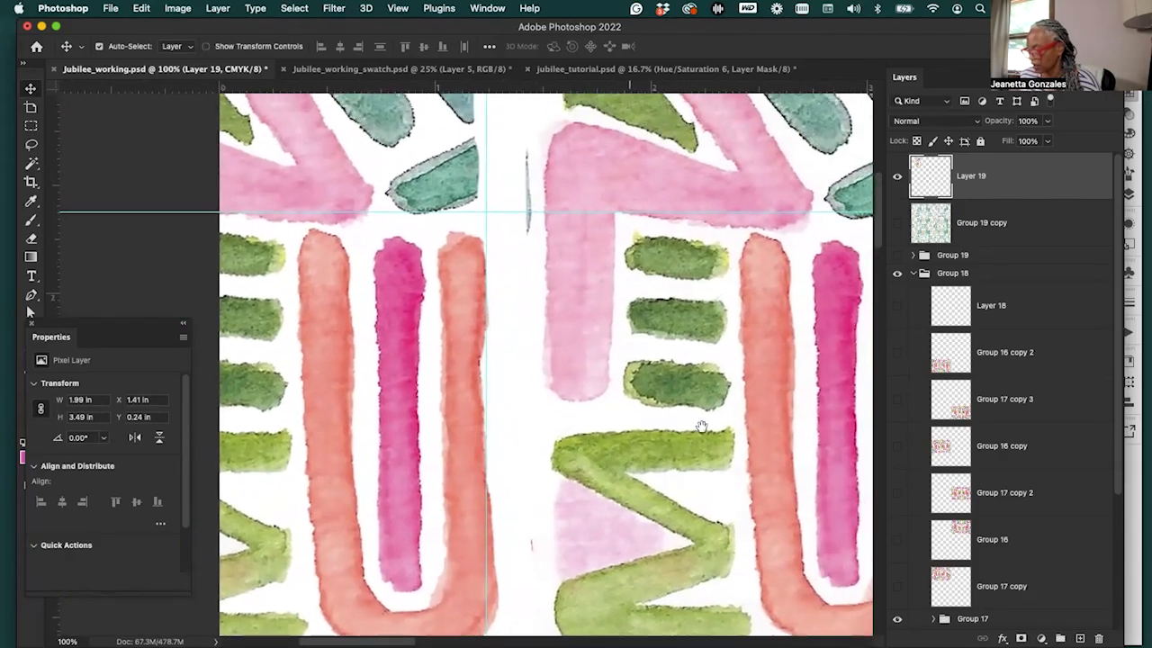
scroll(684, 504, "up", 5)
scroll(684, 504, "right", 5)
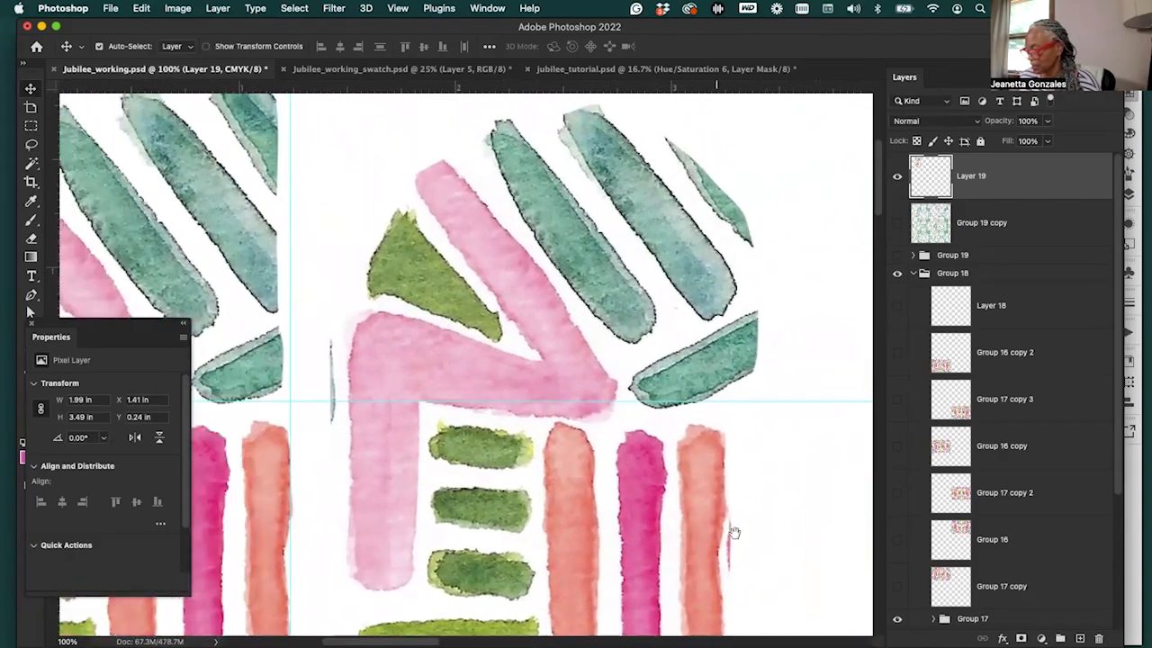
mouse_move(734, 533)
left_mouse_down()
mouse_move(712, 527)
mouse_move(526, 337)
left_mouse_up()
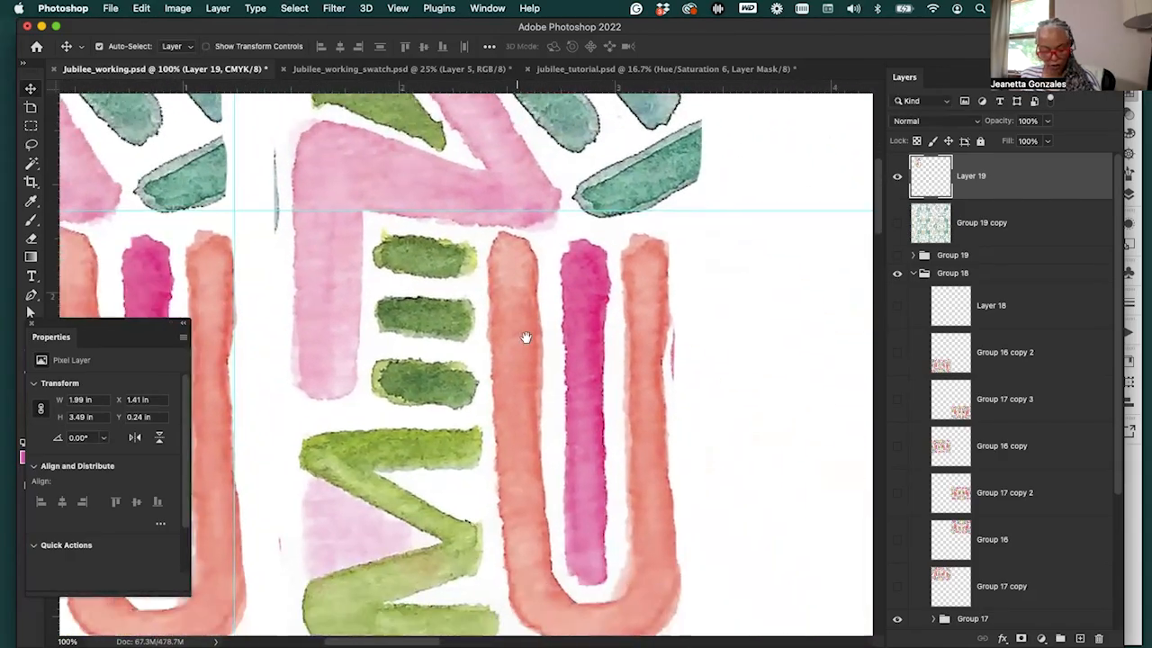
scroll(527, 339, "down", 3)
scroll(527, 340, "right", 2)
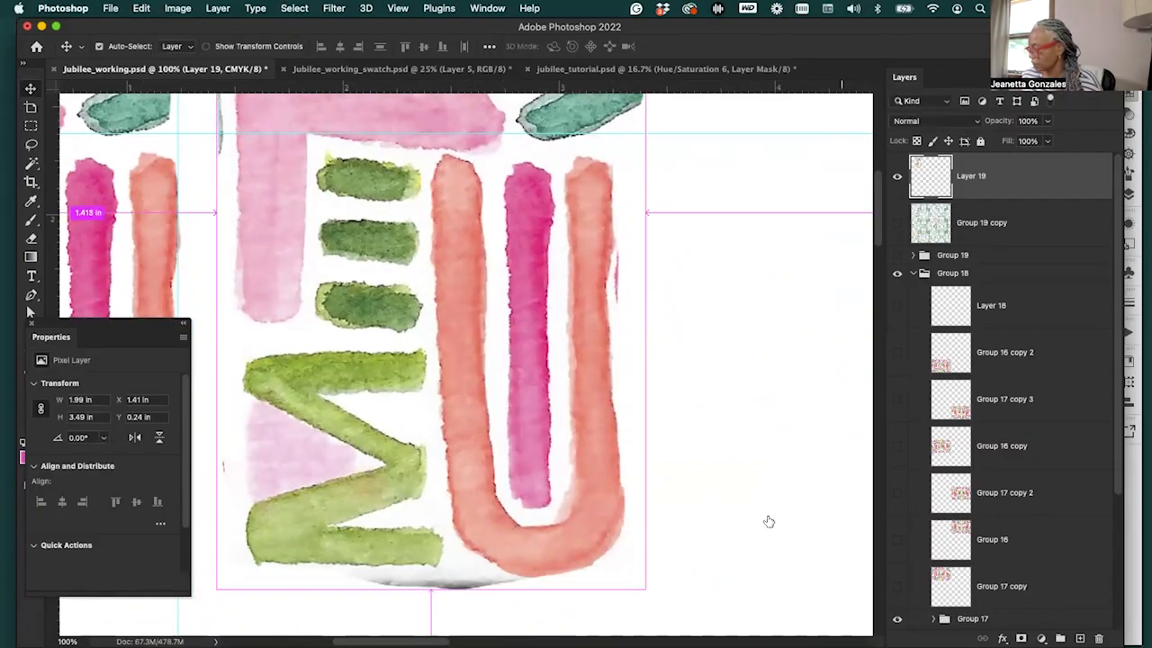
Bring the Scan sketchbook.jpeg window forward, and undo and redo the move of the lassoed motif in the scan
left_click(487, 8)
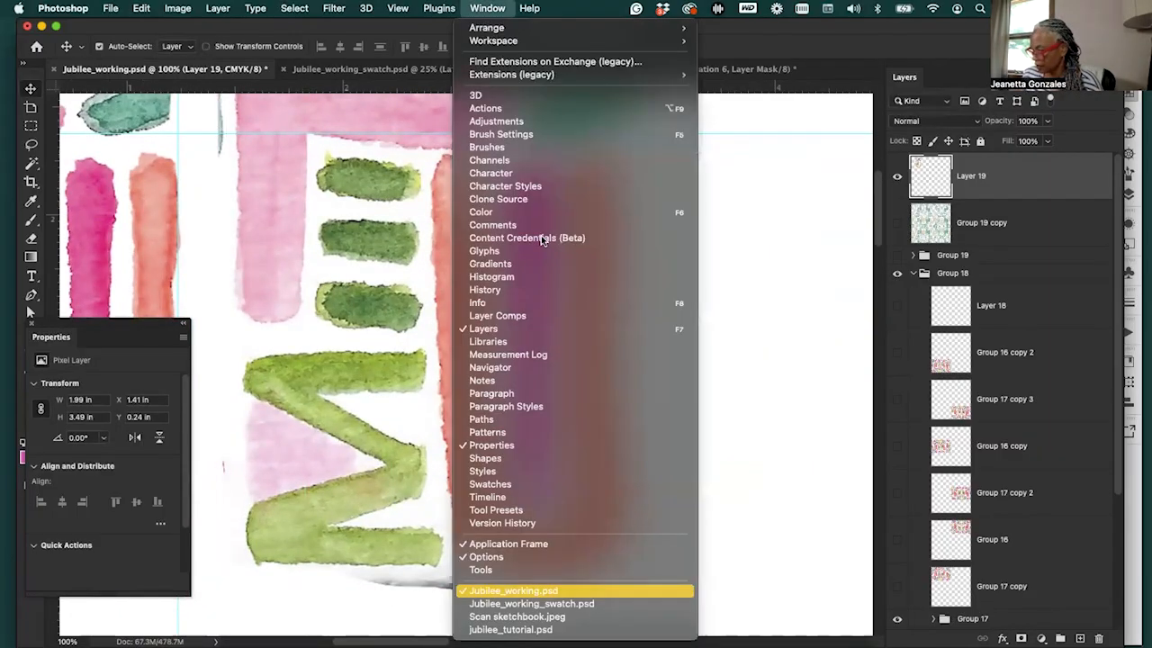
left_click(608, 618)
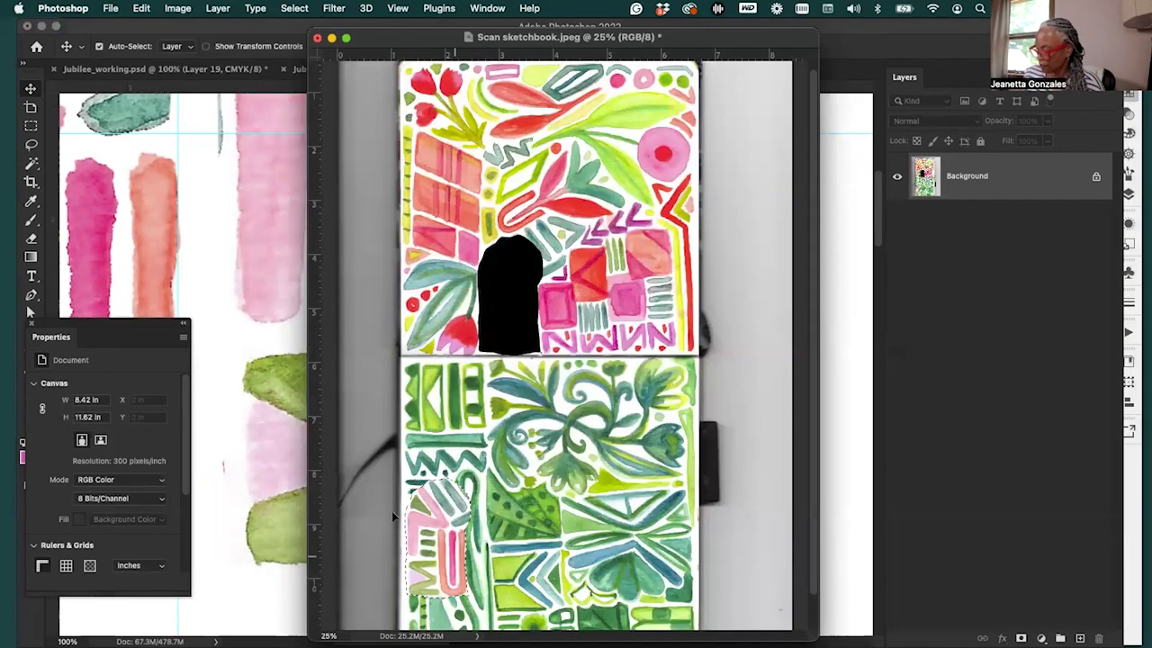
left_click(282, 420)
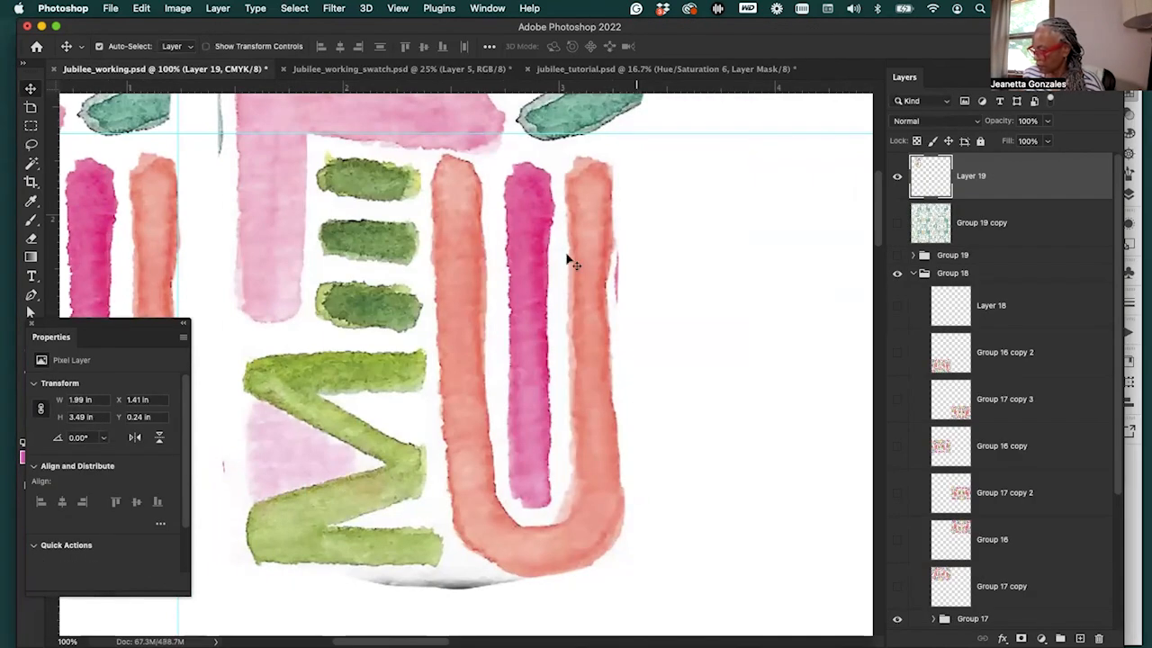
mouse_move(484, 22)
left_mouse_down()
mouse_move(487, 254)
mouse_move(488, 210)
left_mouse_up()
left_click(520, 162)
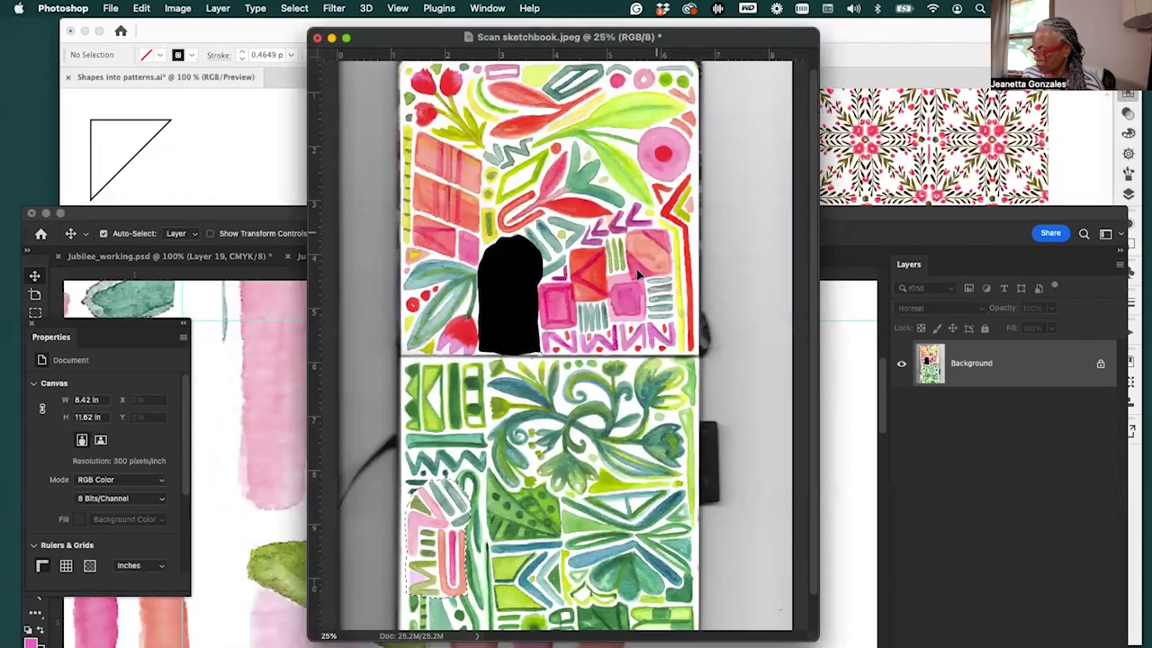
key("super+z")
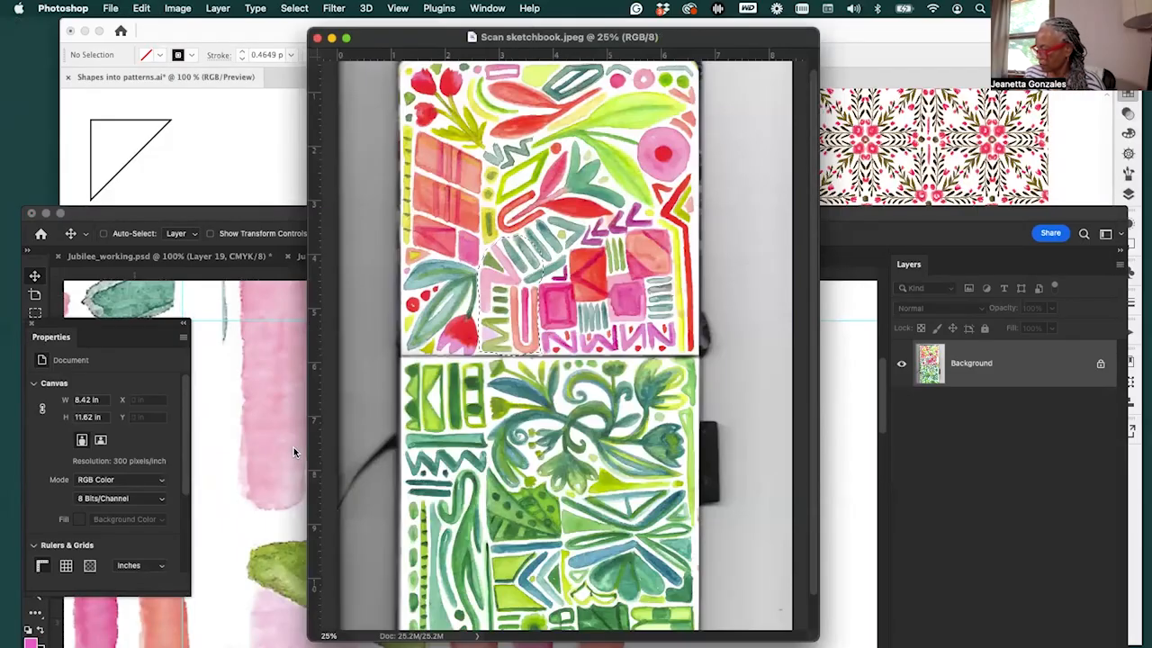
key("shift+super+z")
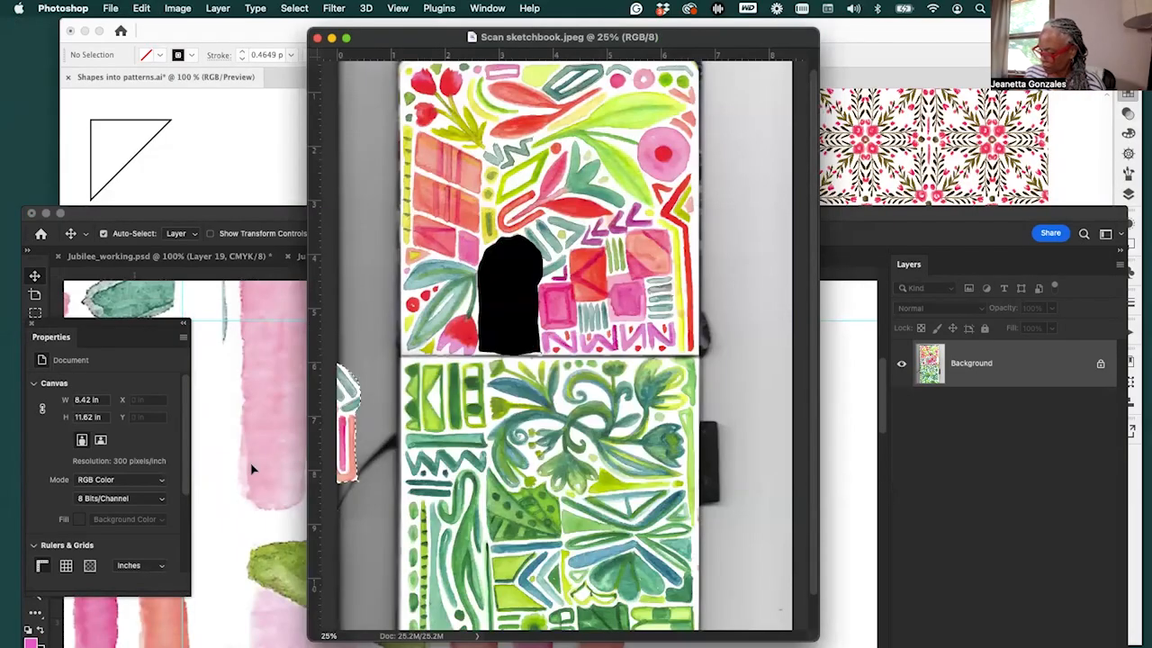
Return to the Jubilee_working.psd window, reposition it and show the two motifs at 33.3%
left_click(260, 469)
mouse_move(354, 216)
left_mouse_down()
mouse_move(351, 90)
mouse_move(328, 49)
left_mouse_up()
left_click(630, 511)
key("super+minus")
key("super+minus")
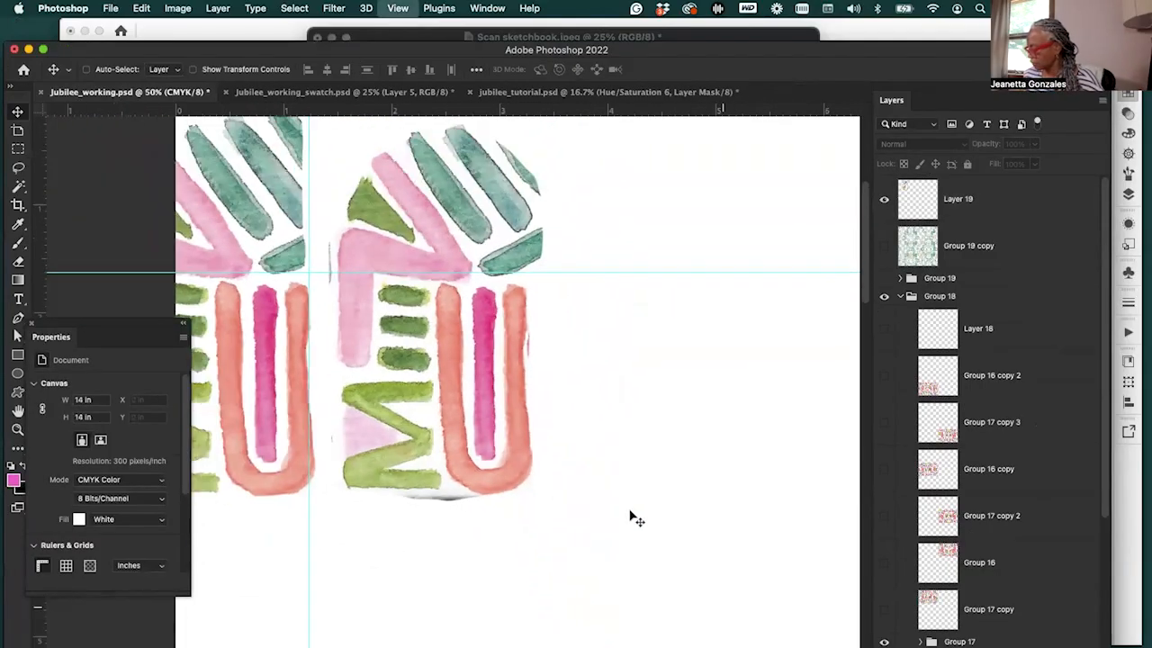
key("super+minus")
left_click_drag(659, 432, 618, 522)
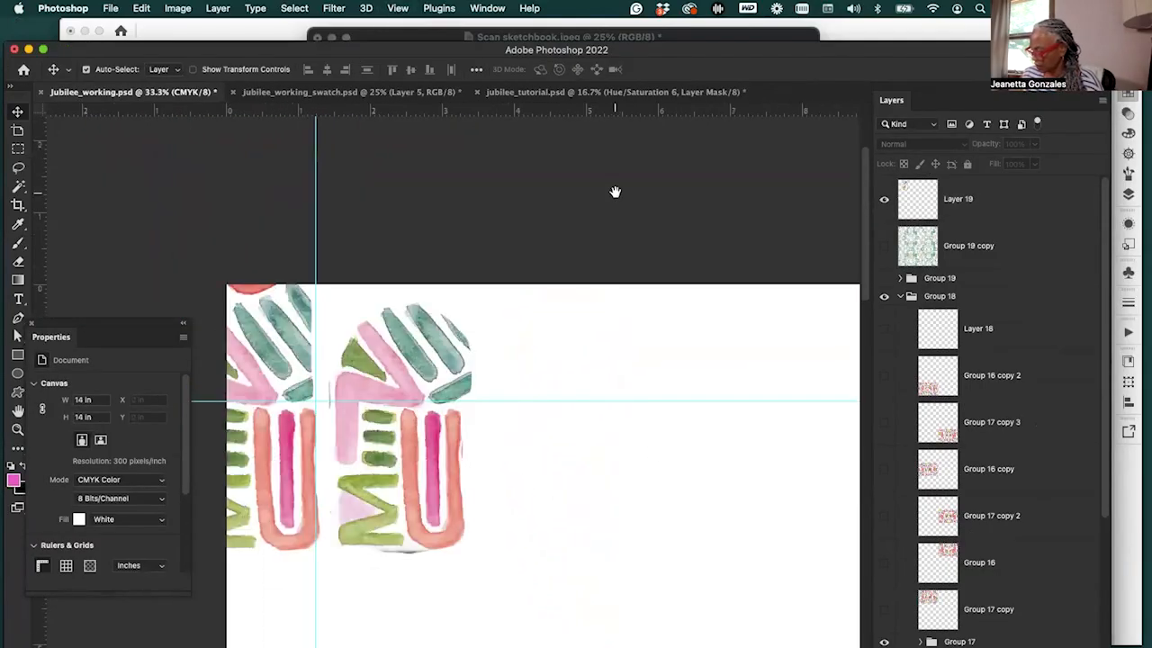
scroll(654, 273, "down", 6)
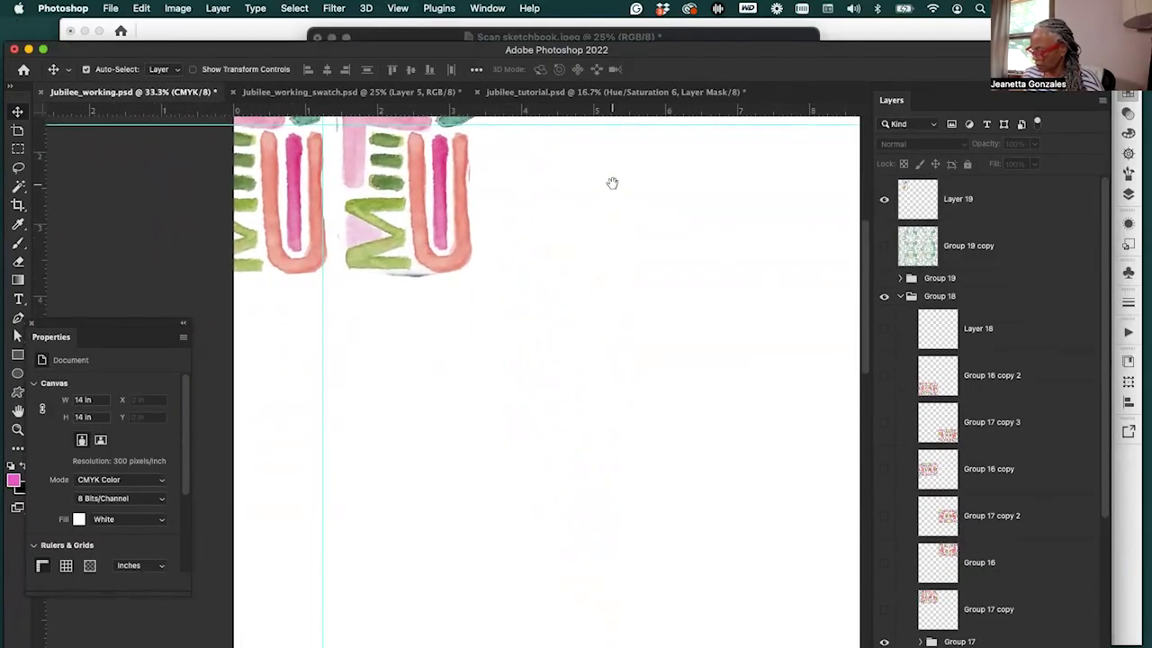
left_click_drag(612, 182, 573, 306)
Try to shift the enlarged motif on the canvas, and undo both the move and the enlargement
left_click_drag(424, 321, 488, 341)
key("super+z")
left_click_drag(417, 311, 411, 308)
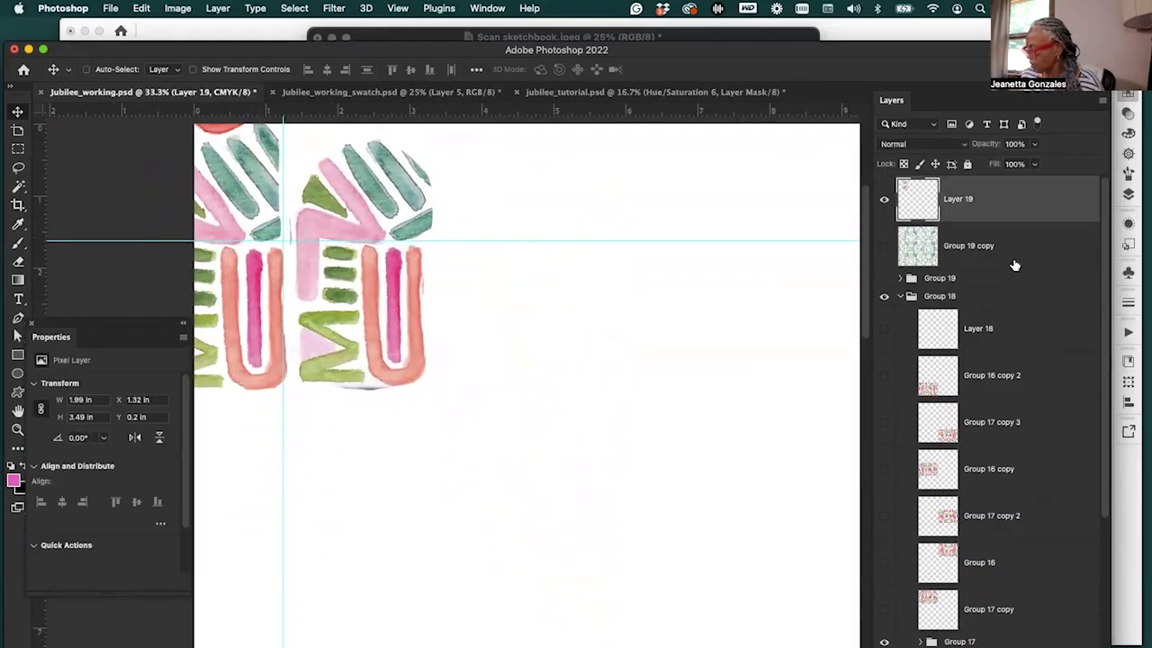
key("super+z")
key("super+z")
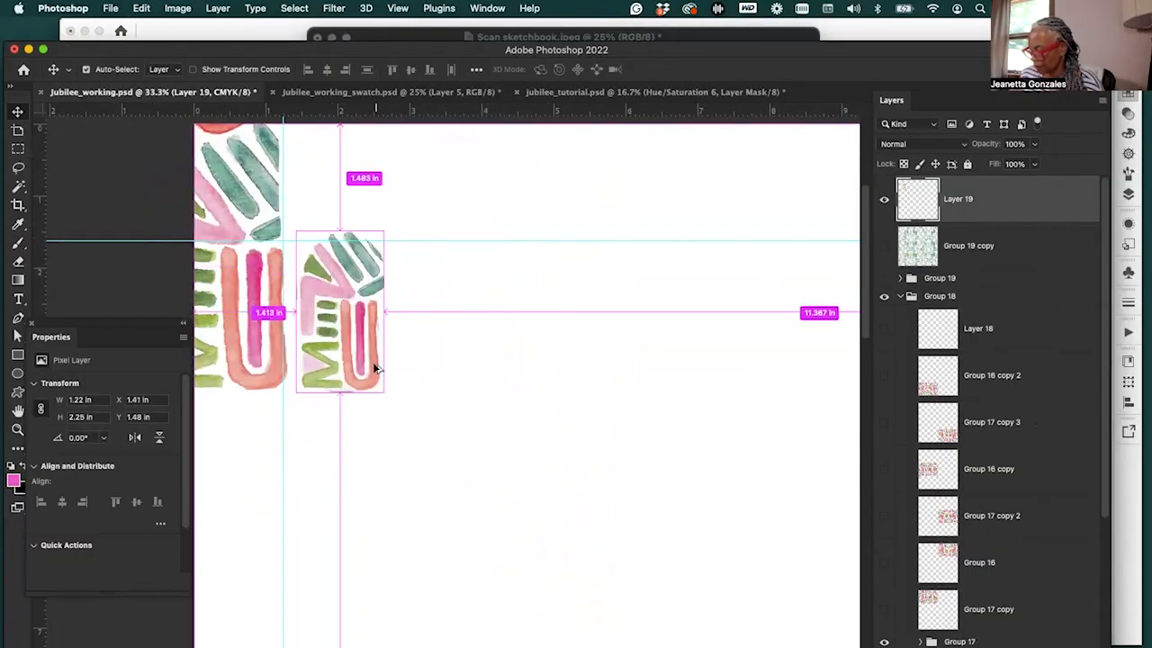
Duplicate the small motif off to its side, and enlarge the original to about 1.86 × 3.44 in
left_click_drag(373, 381, 491, 324)
key("super+t")
left_click_drag(385, 231, 428, 141)
key("Return")
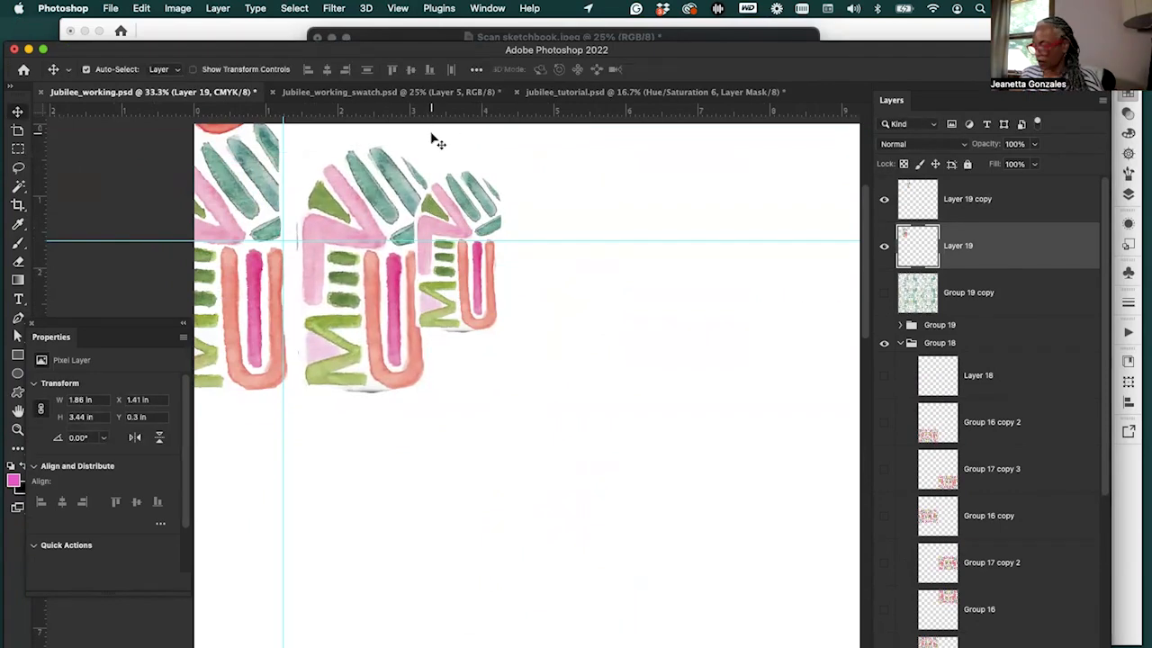
Place the small duplicate snugly beside the enlarged motif, viewed at 100%, at about X 3.11 in and Y 1.22 in
left_click(397, 8)
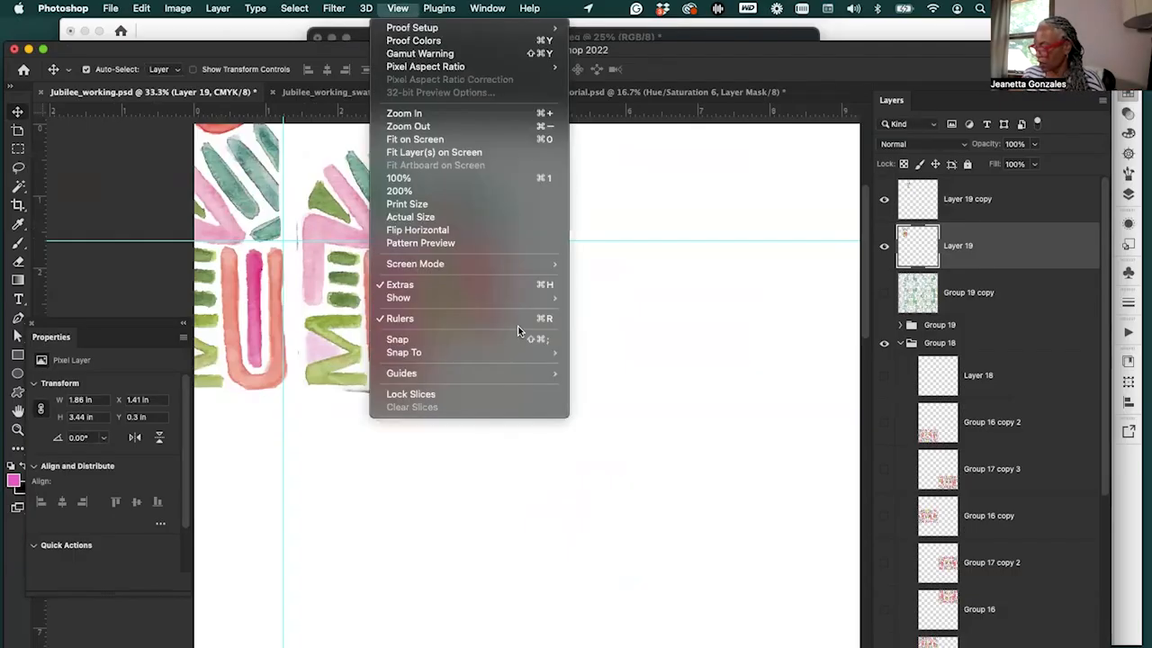
left_click(485, 177)
left_click_drag(430, 311, 624, 602)
left_click_drag(746, 461, 779, 581)
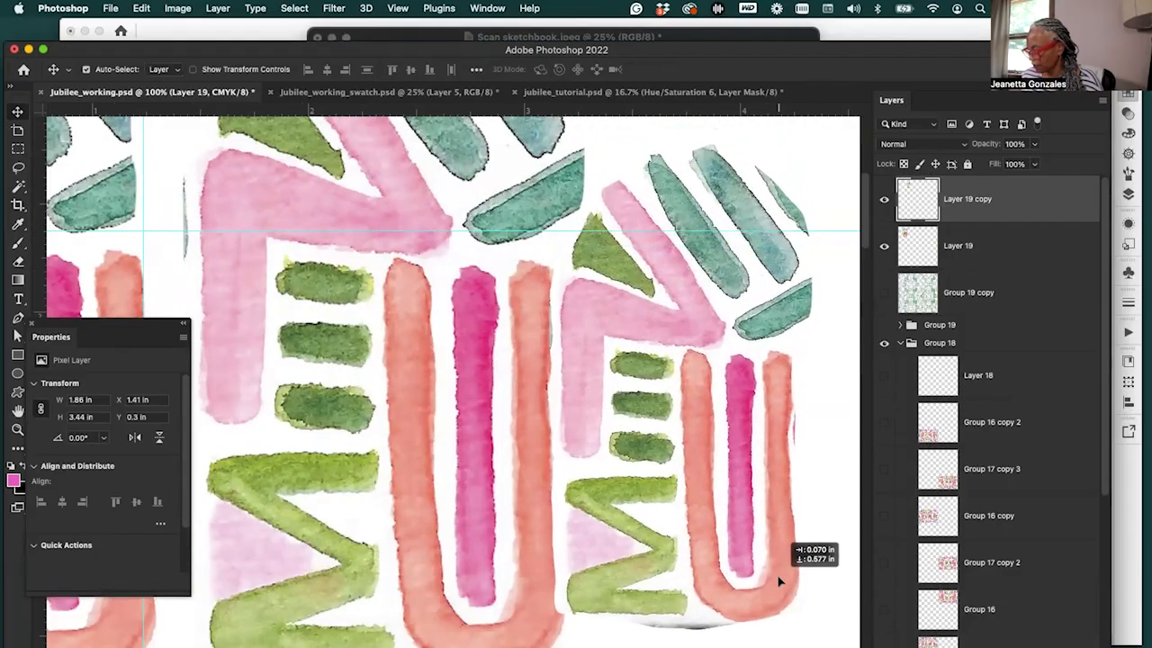
left_click_drag(753, 465, 727, 475)
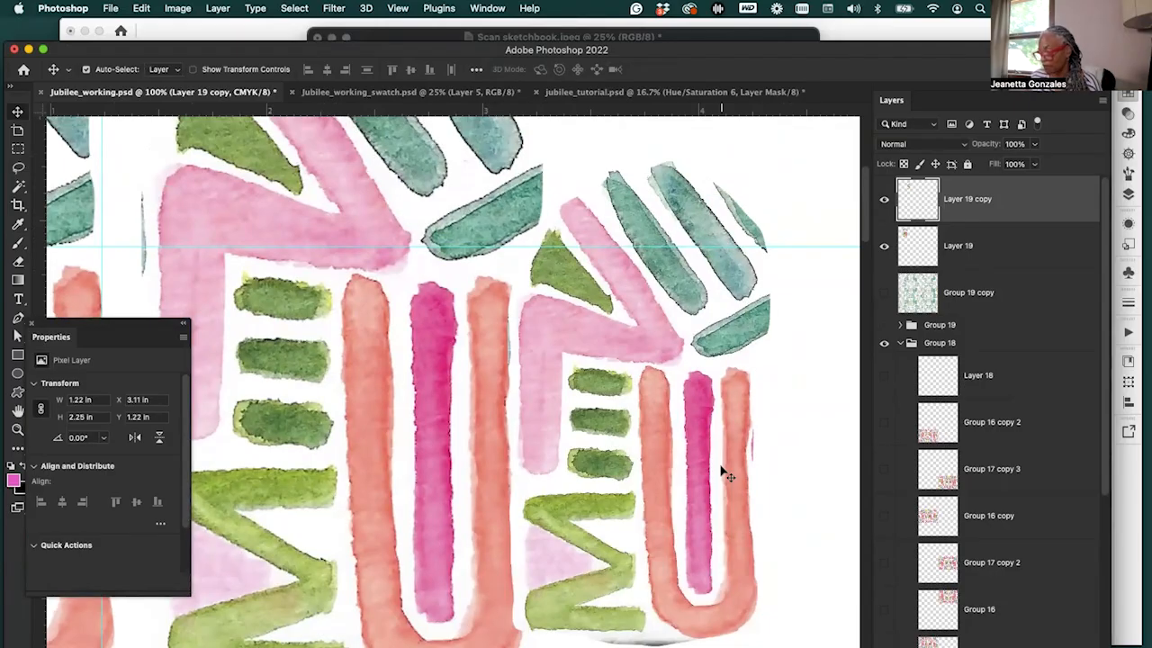
Compare the brush texture and edges of the enlarged motif with those of its original-size duplicate
key("super+minus")
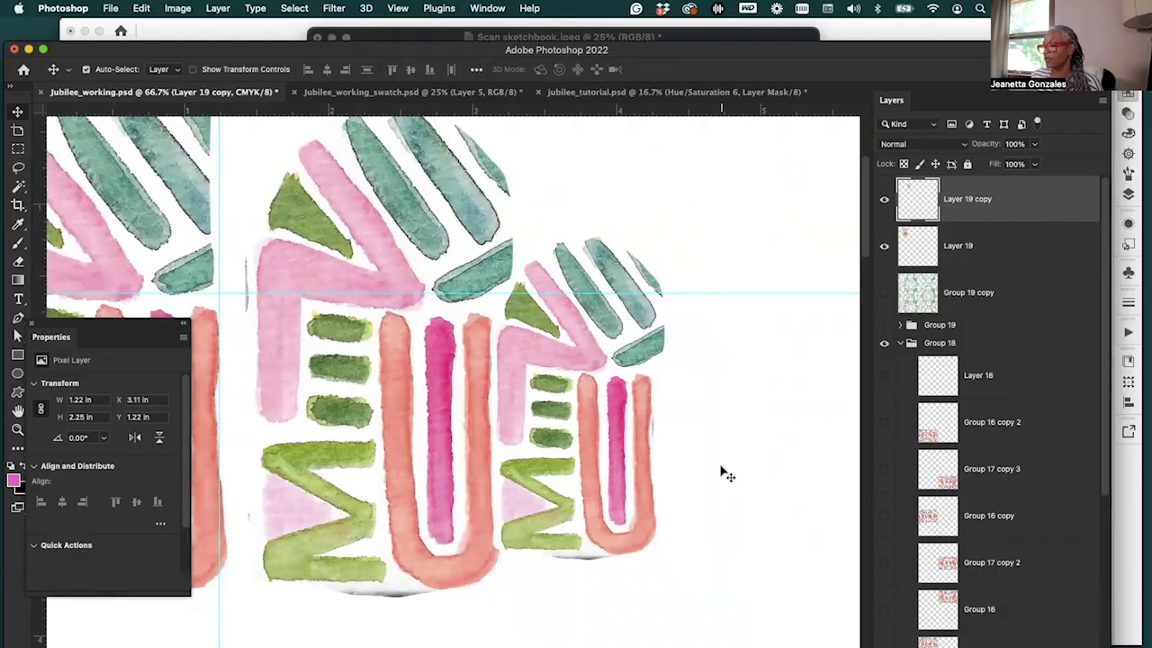
scroll(727, 474, "left", 5)
scroll(727, 474, "up", 2)
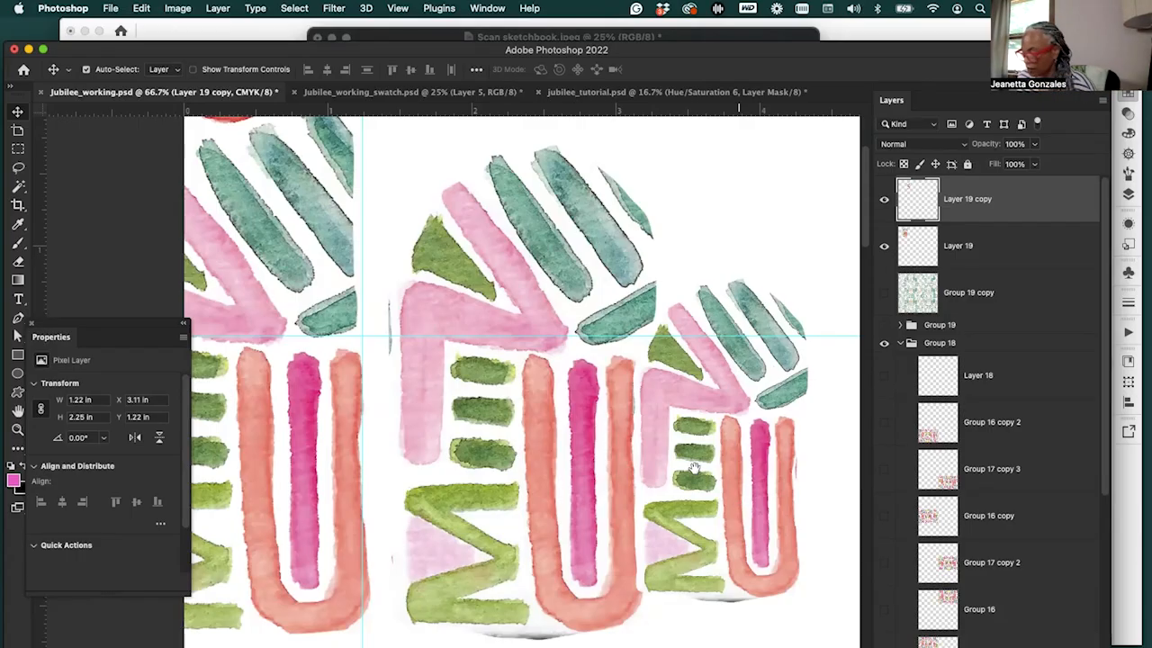
scroll(702, 503, "right", 5)
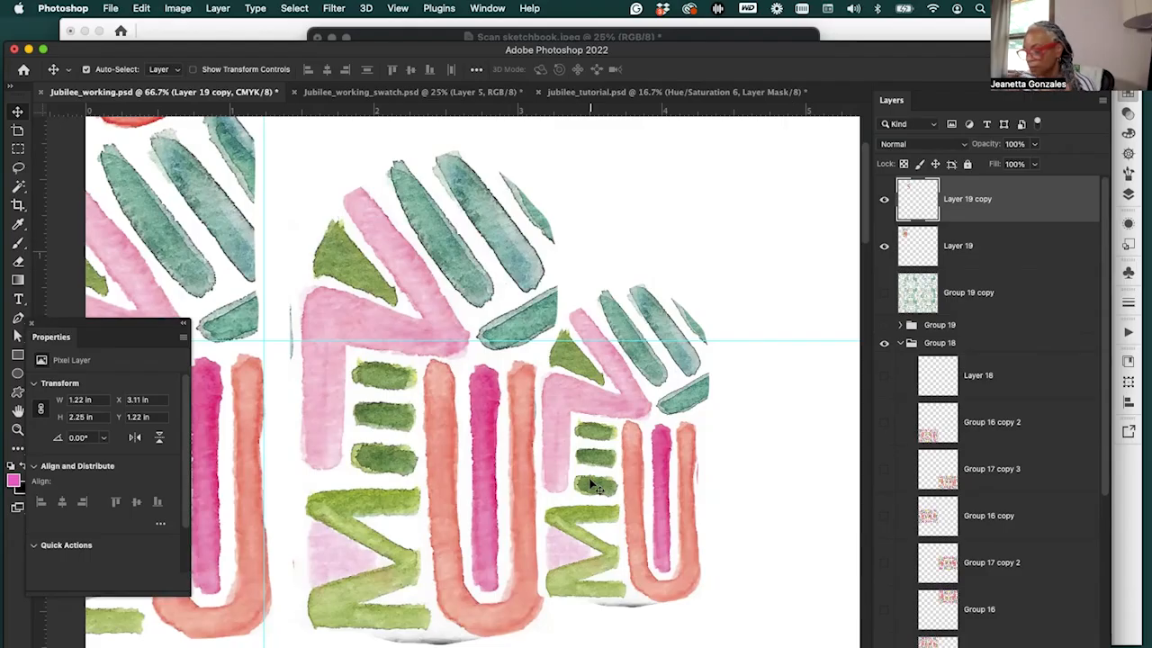
key("super+minus")
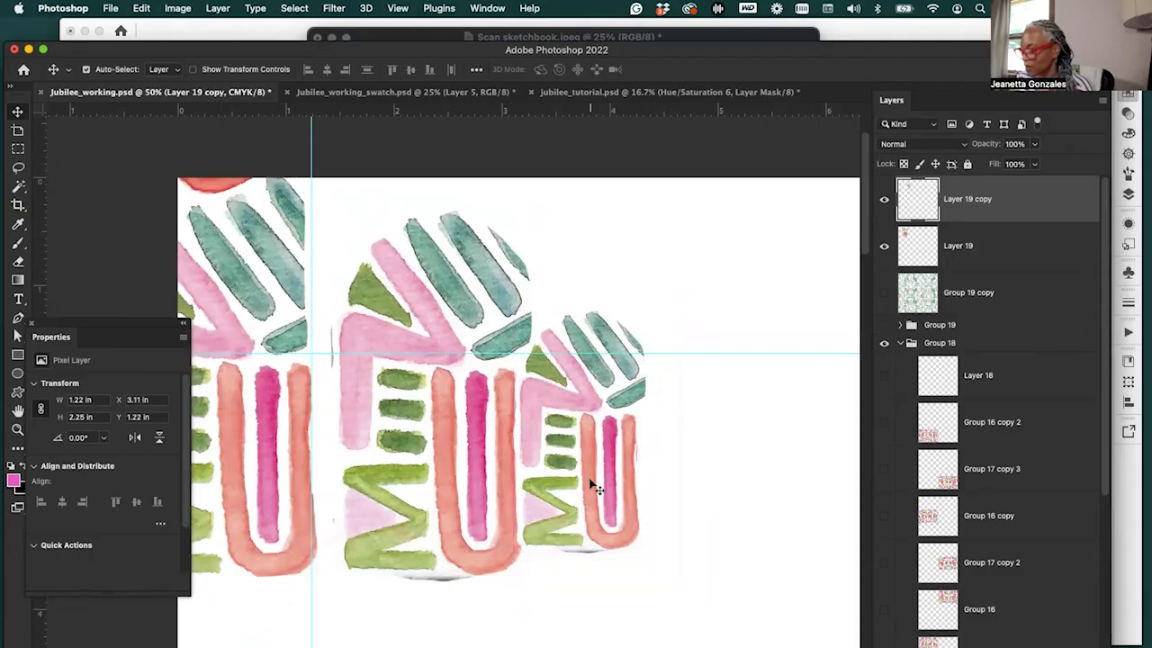
scroll(594, 486, "down", 3)
scroll(594, 486, "right", 2)
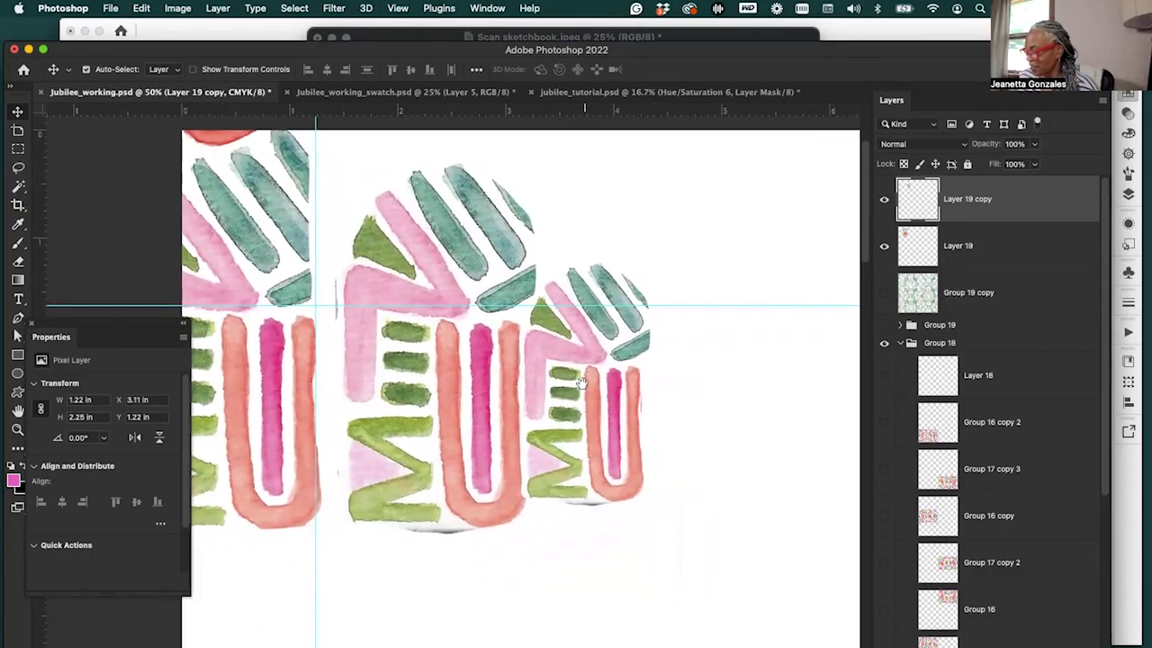
Line up the bottoms of the enlarged motif at about X 1.42, Y 0.16 in and its duplicate at about X 3.31, Y 1.27 in
left_click_drag(622, 463, 622, 489)
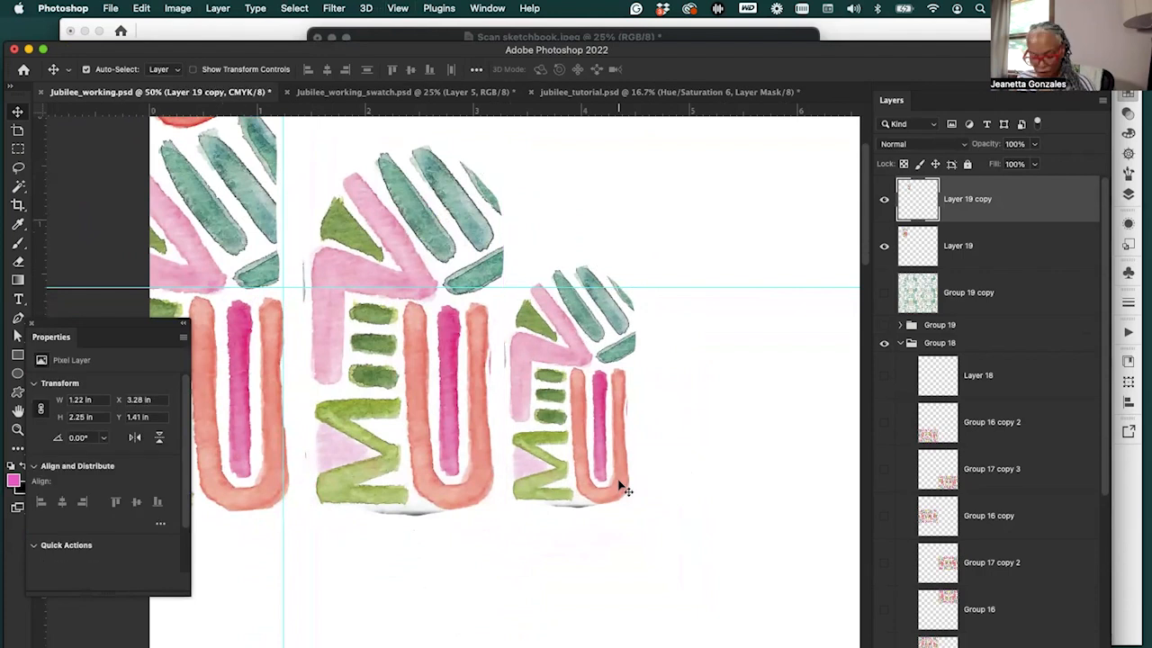
key("super+minus")
key("super+minus")
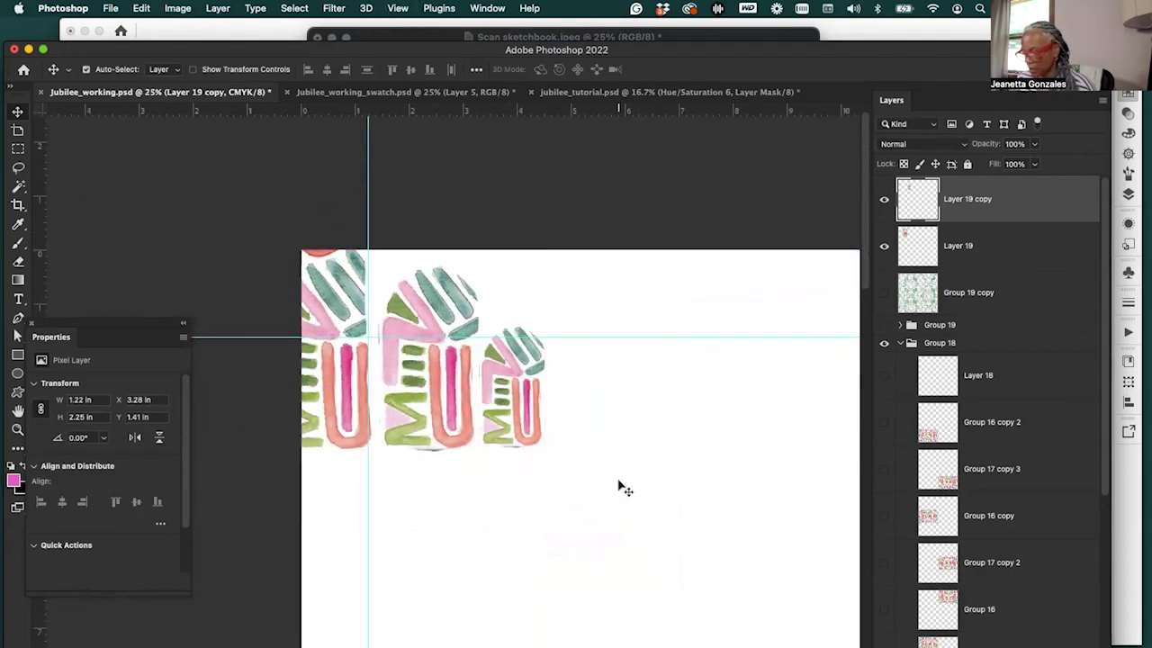
left_click_drag(466, 440, 466, 433)
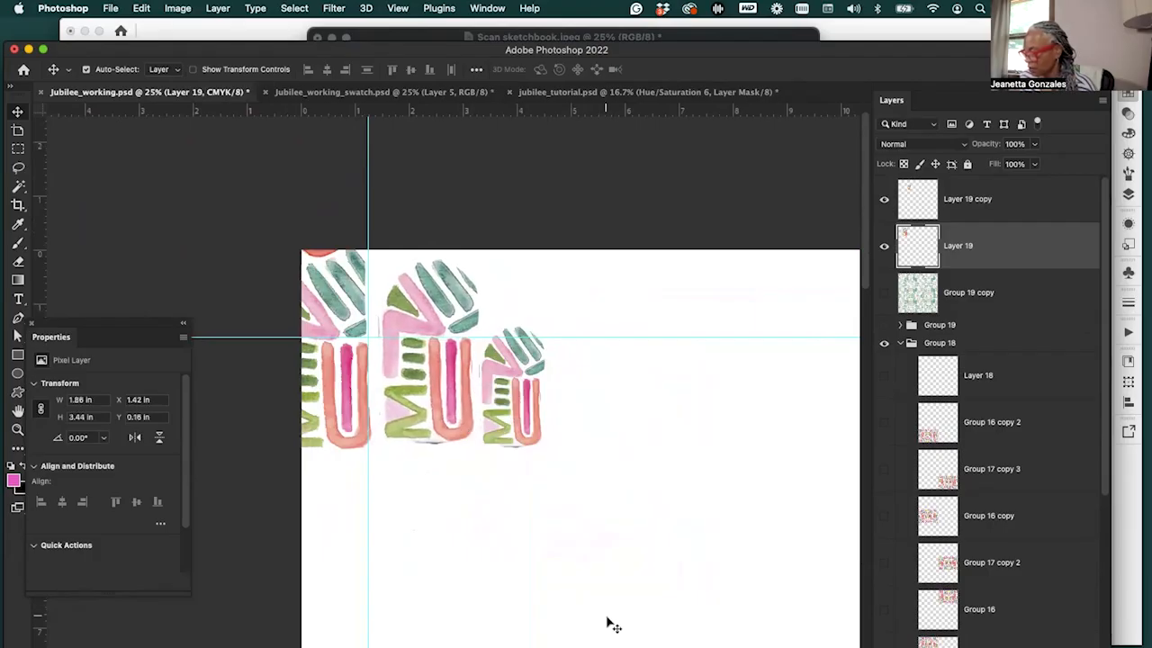
left_click(540, 437)
left_click_drag(544, 436, 539, 423)
Compare the enlarged motif with its small duplicate at zoom levels between 25% and 66.7%, and check the sketchbook scan
key("super")
key("super+equal")
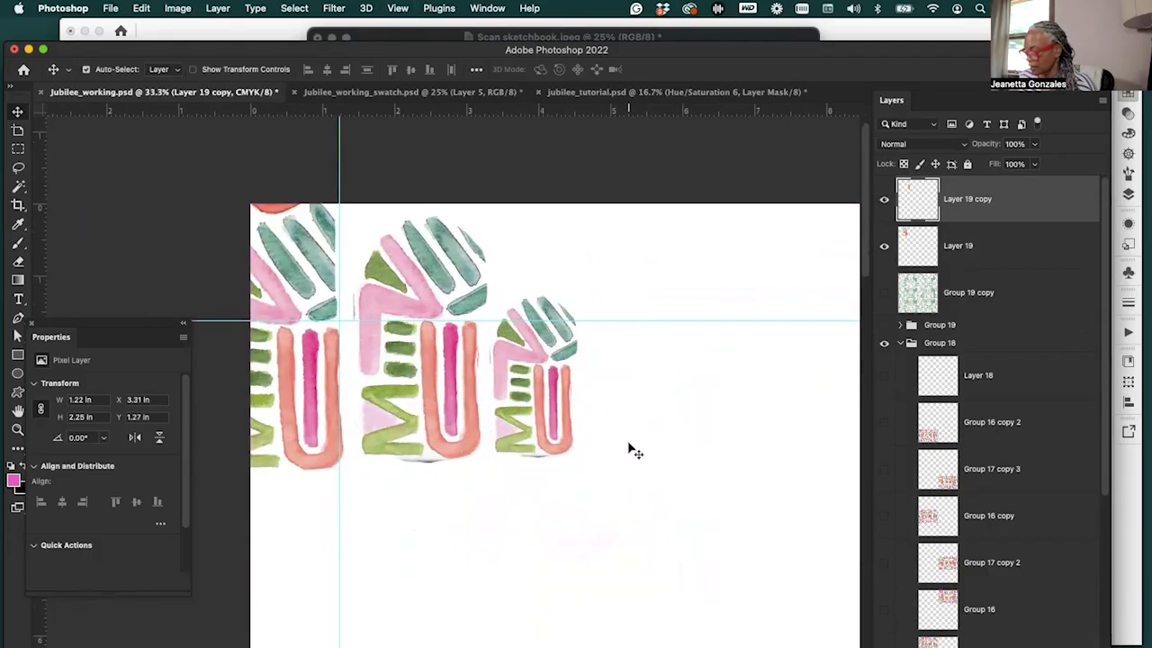
key("super+equal")
key("super+equal")
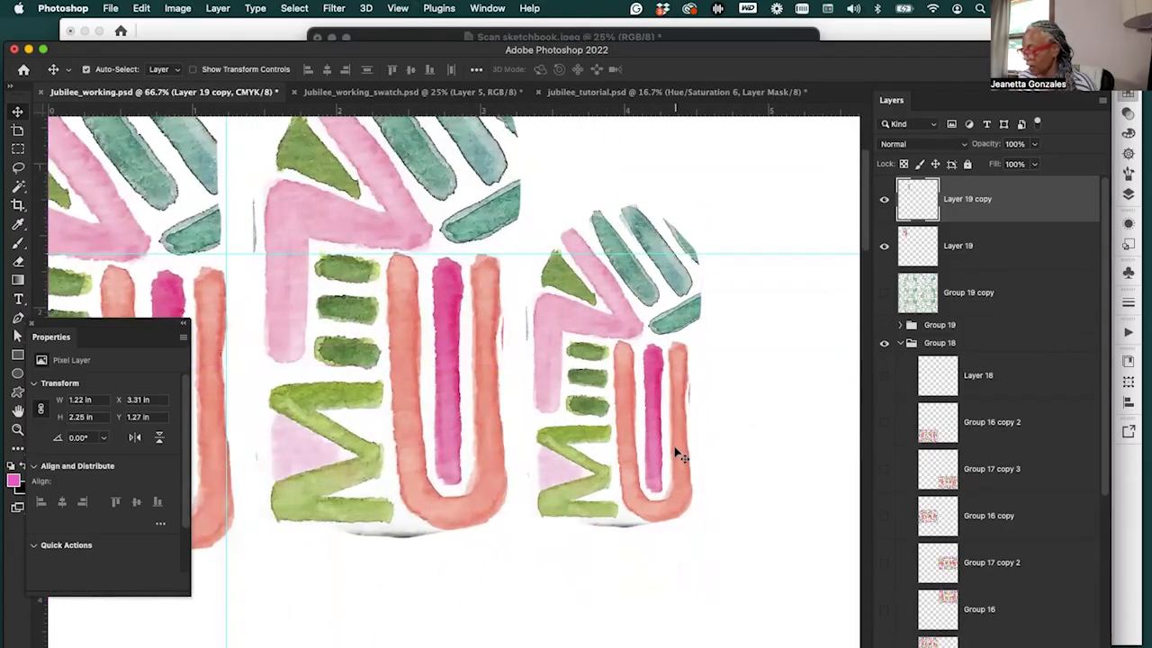
key("super+minus")
key("super+minus")
key("super+minus")
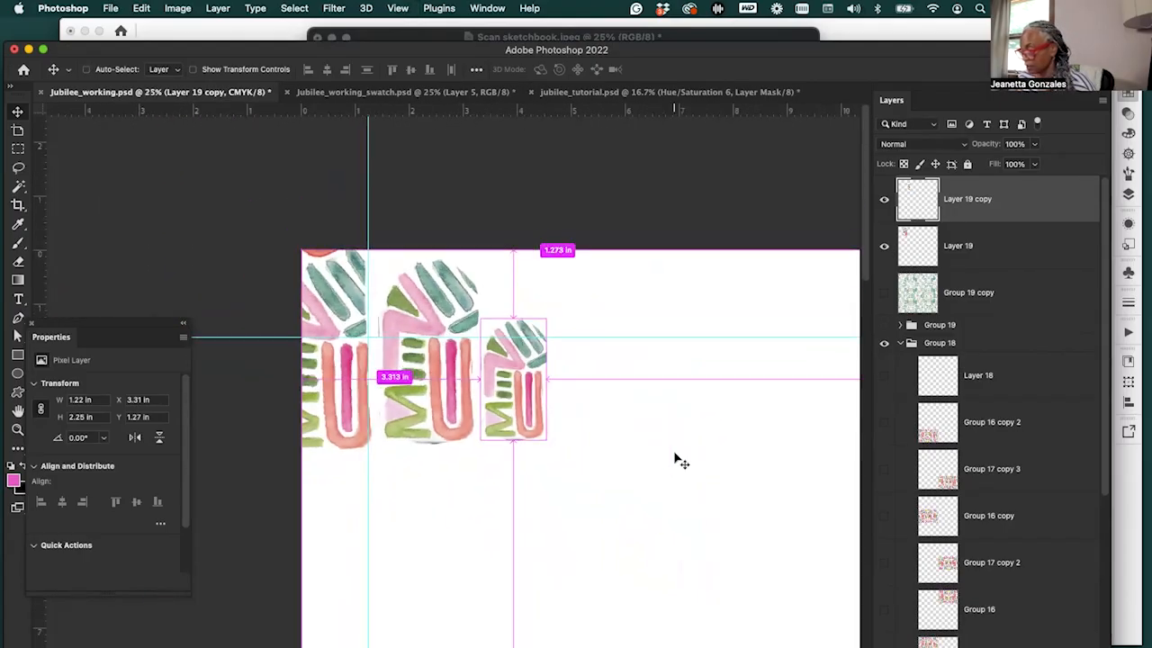
scroll(674, 453, "down", 4)
scroll(674, 453, "right", 3)
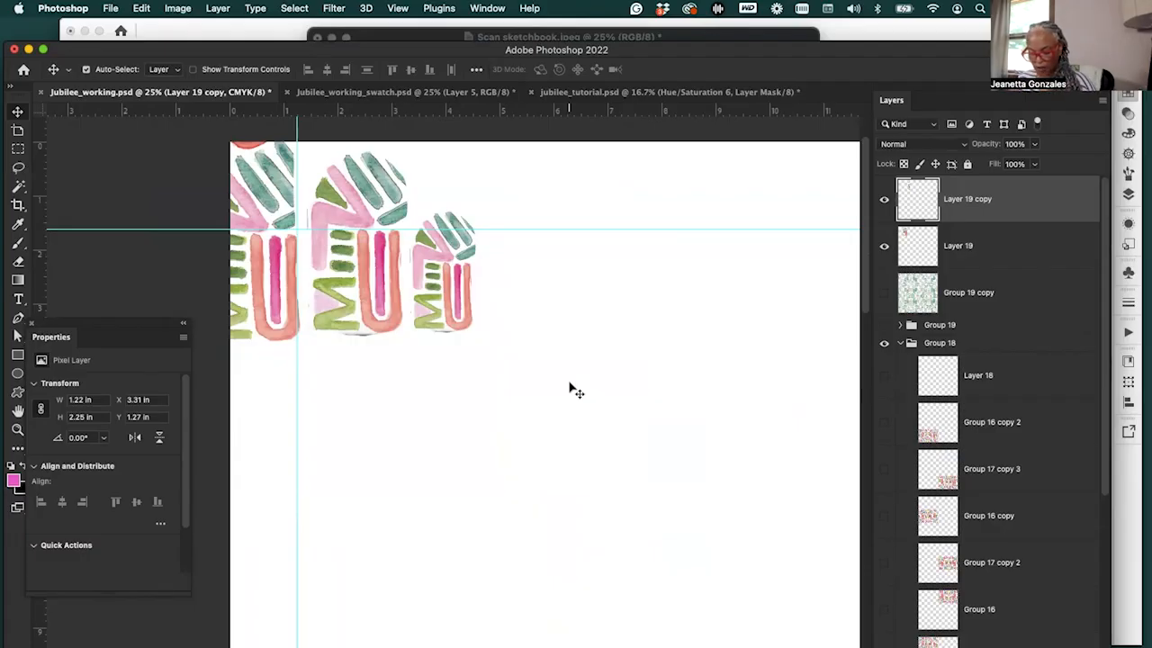
key("super+equal")
left_click_drag(568, 380, 600, 386)
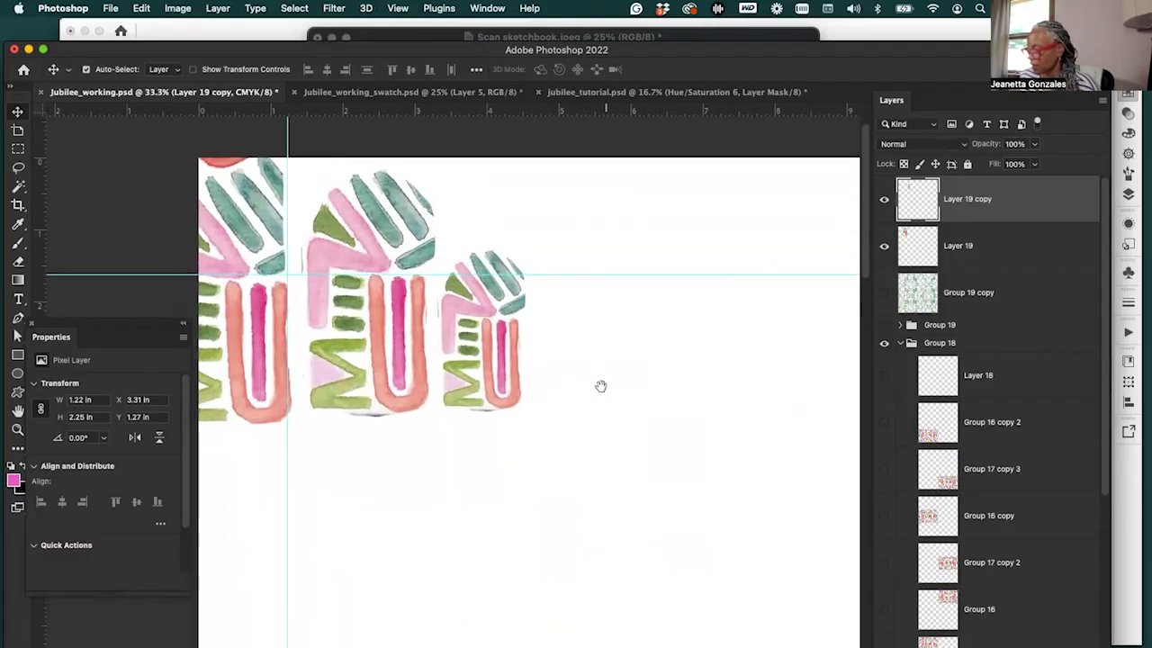
left_click(432, 398)
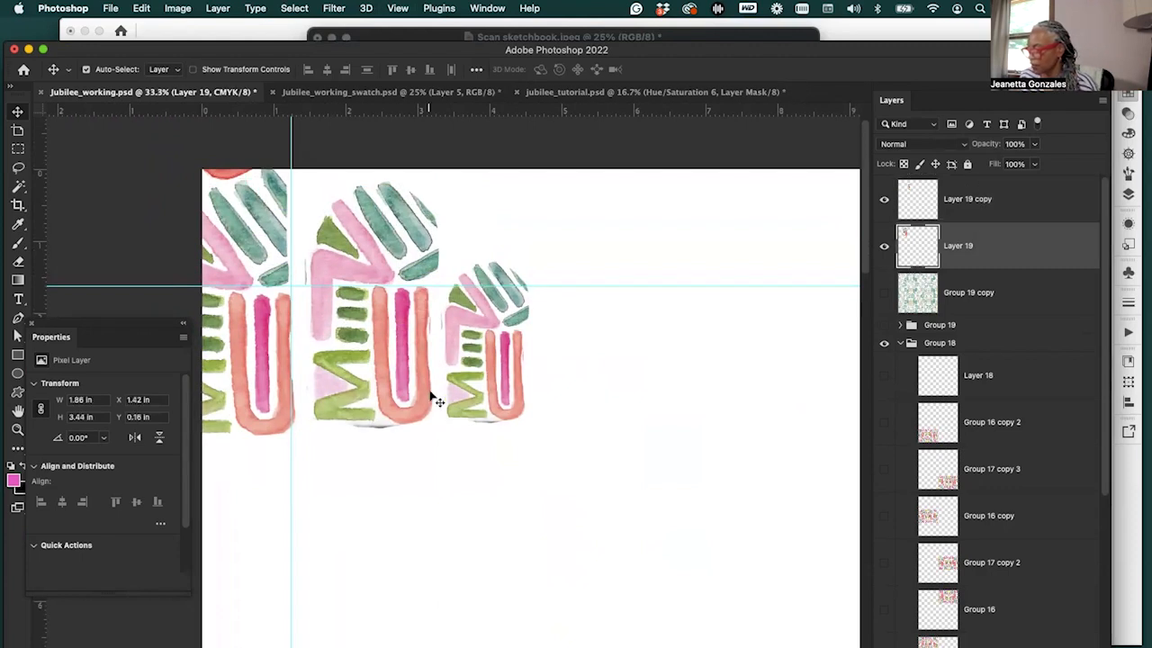
left_click(419, 34)
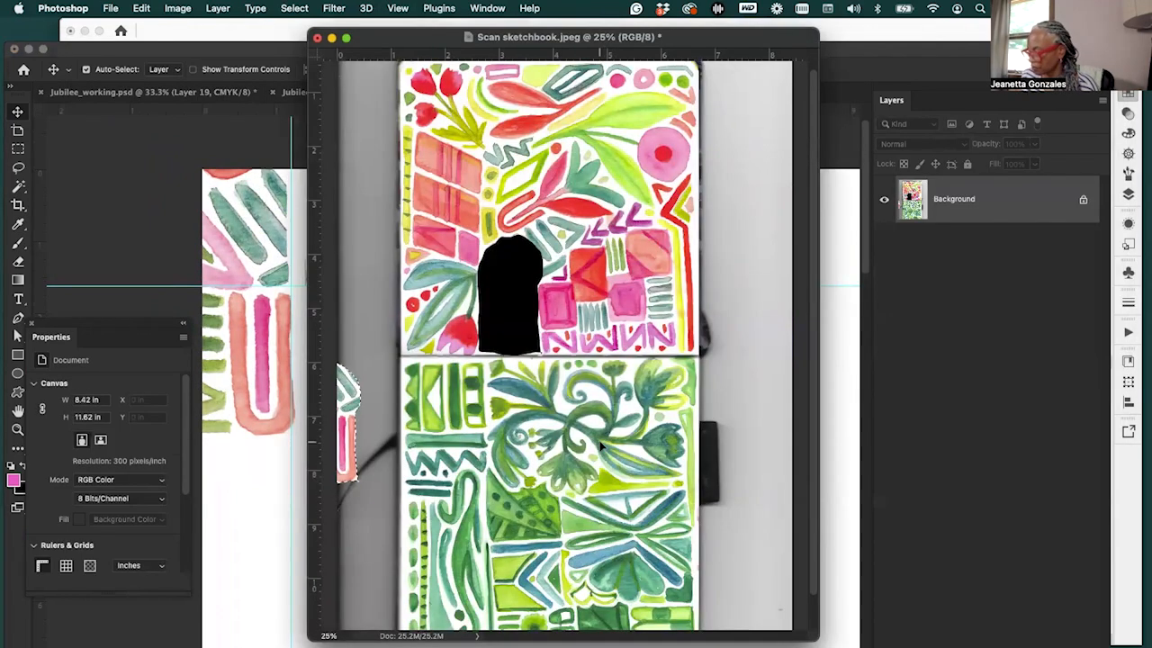
left_click(261, 523)
Move the enlarged motif to about X 2.56, Y 2.07 in, and the small duplicate to about X 5.04, Y 2.17 in
left_click_drag(434, 338, 541, 477)
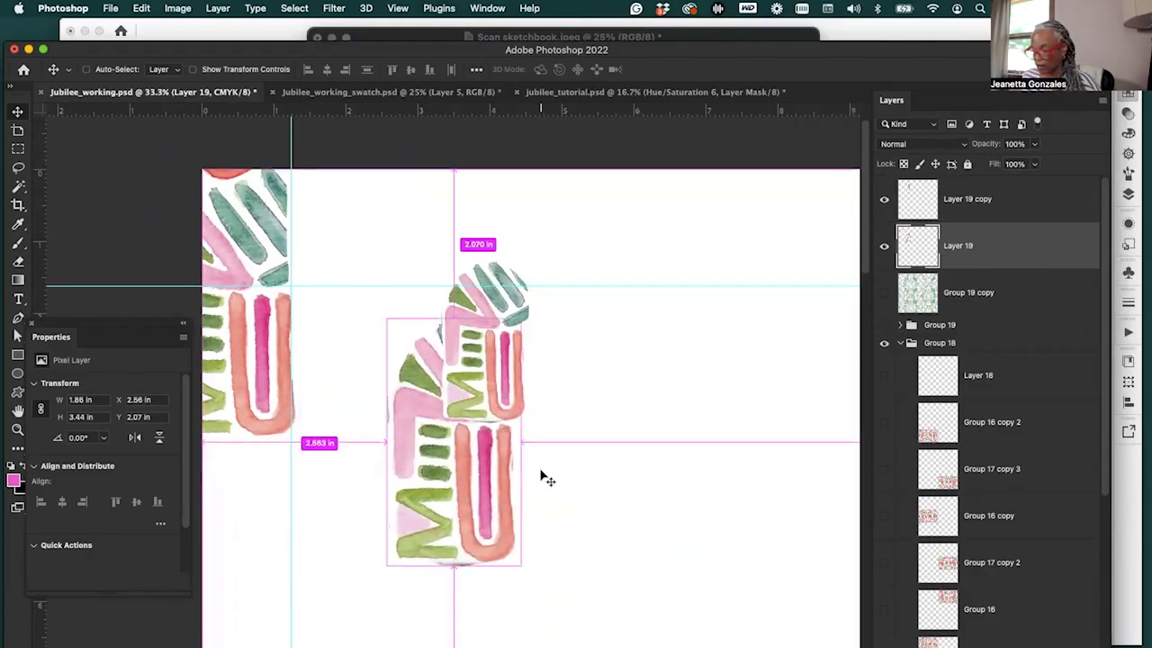
key("super+minus")
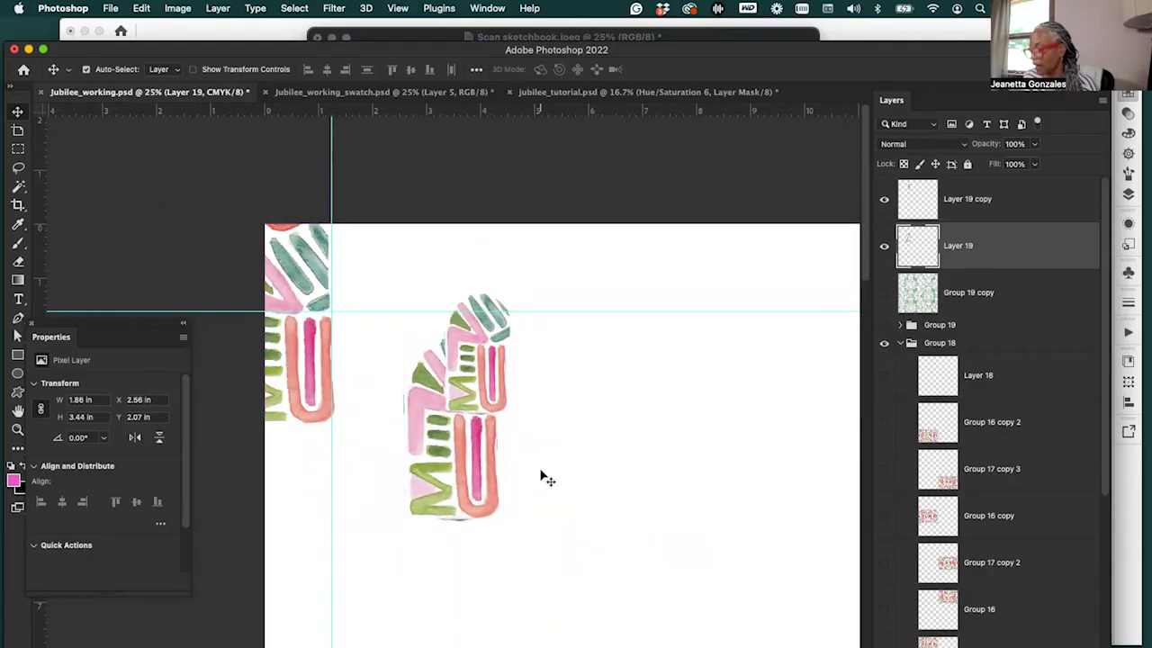
left_click_drag(507, 409, 591, 450)
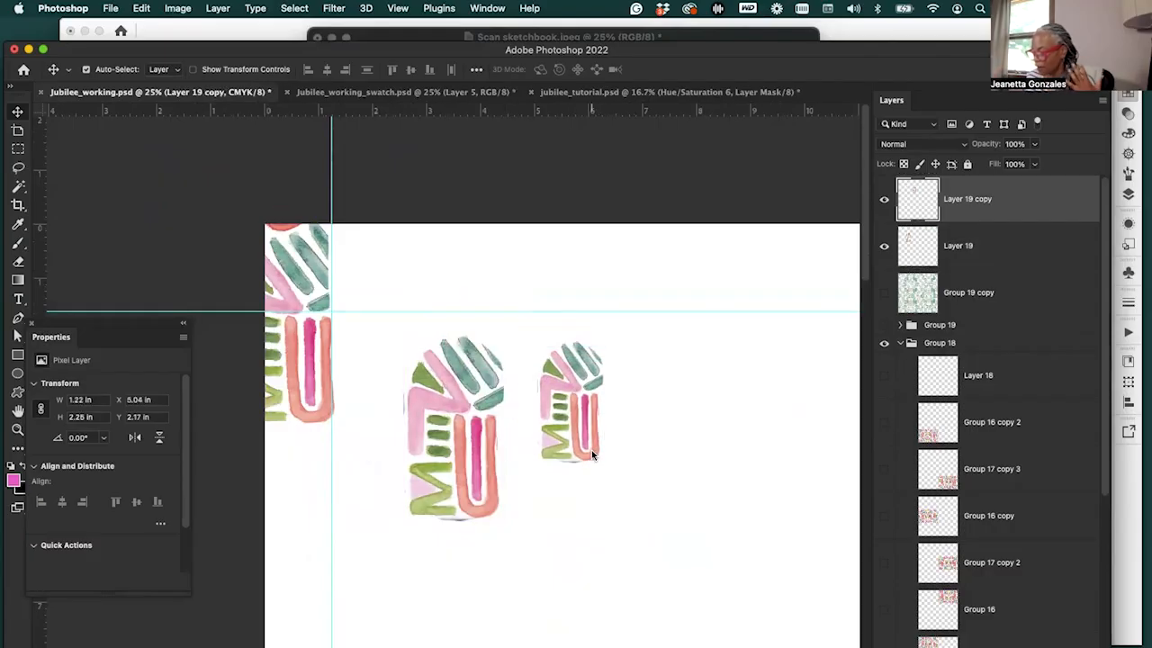
Hide Layer 19 copy and Layer 19, and enlarge the program window to use the full screen
left_click(885, 199)
left_click(497, 511)
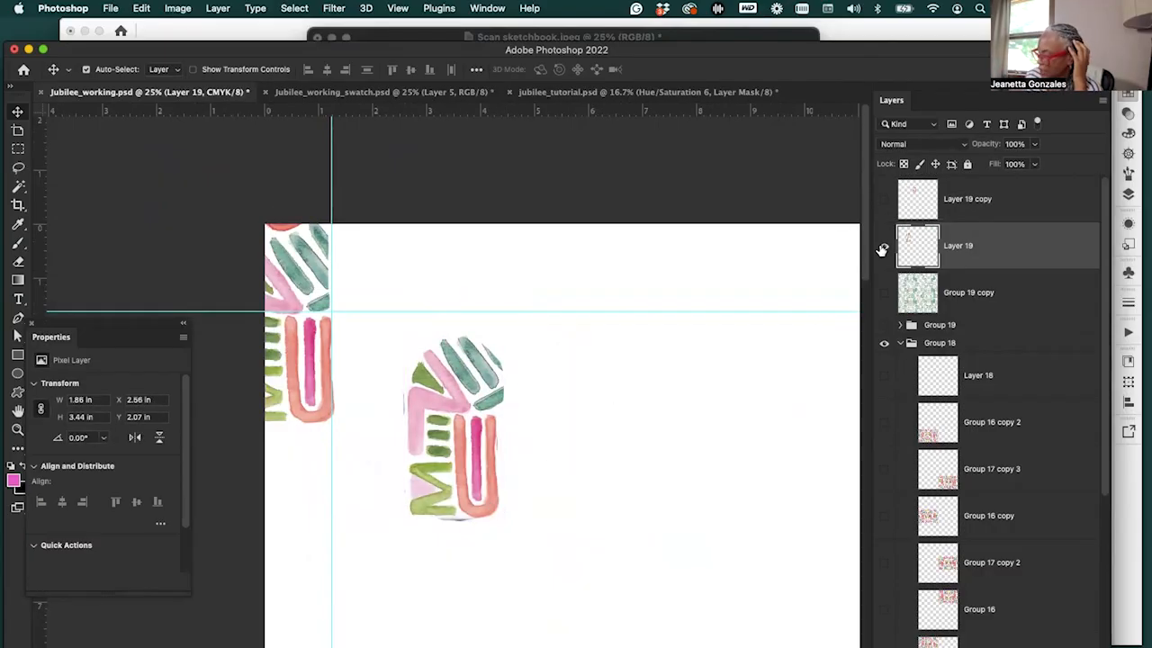
left_click(884, 246)
double_click(727, 50)
Try to duplicate the cropped Layer 15 motif directly beside itself, and undo the copy
left_click_drag(315, 399, 430, 389)
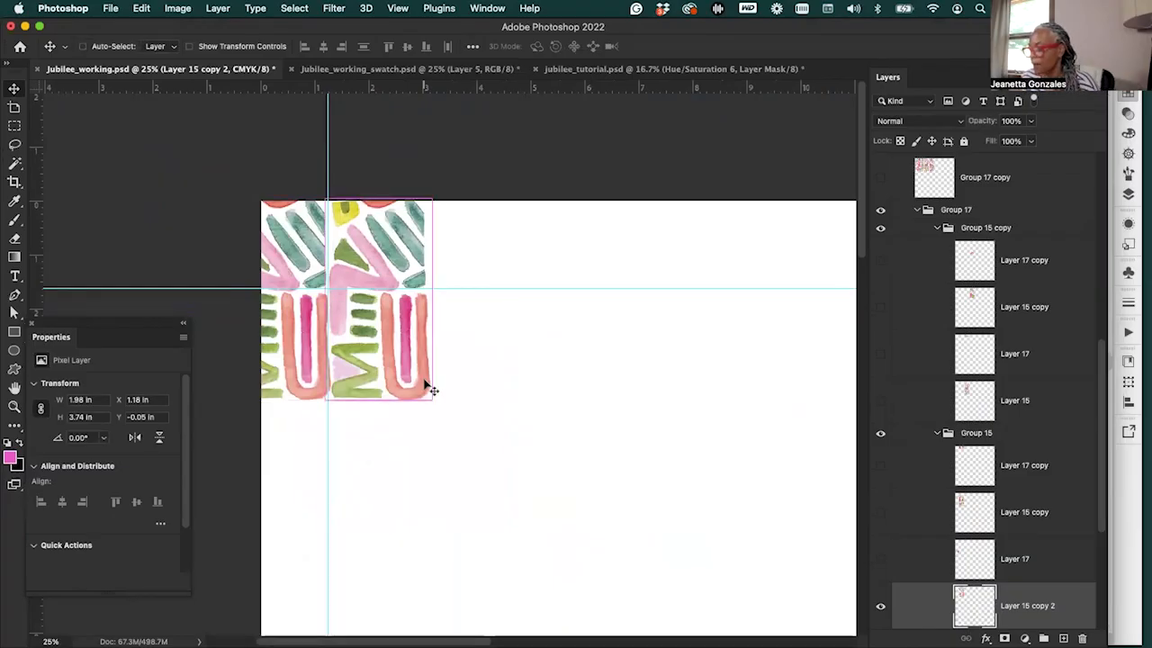
key("super+z")
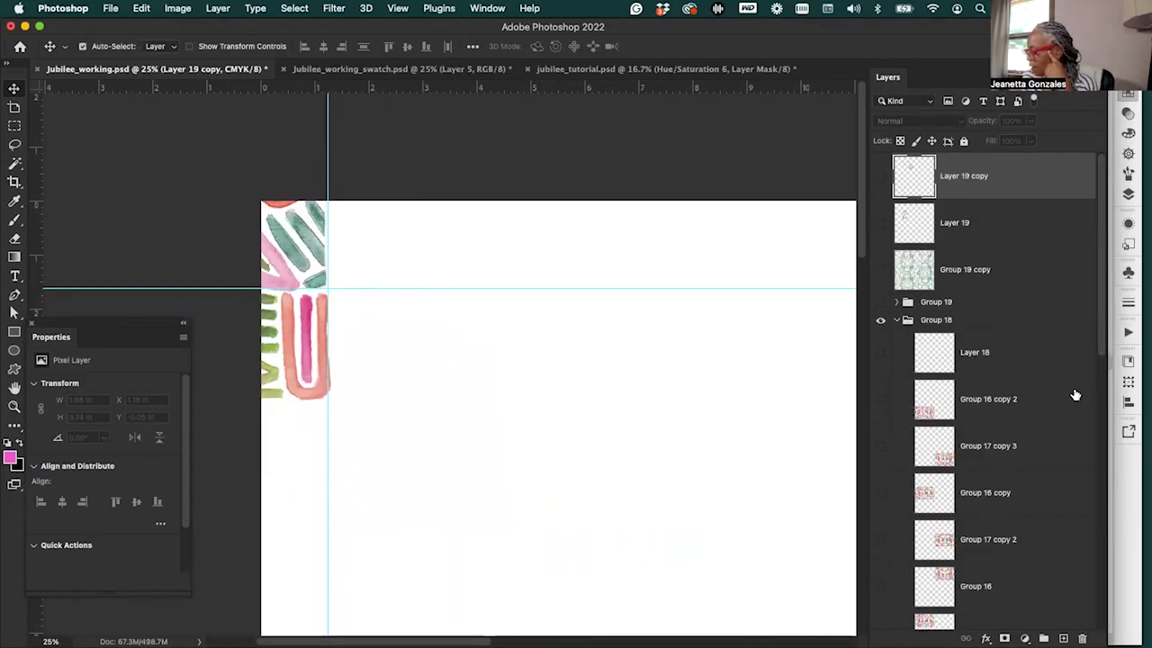
Switch to Scan sketchbook.jpeg, undo the displacement of the cut-out motif, and clear the selection
left_click(487, 9)
left_click(570, 616)
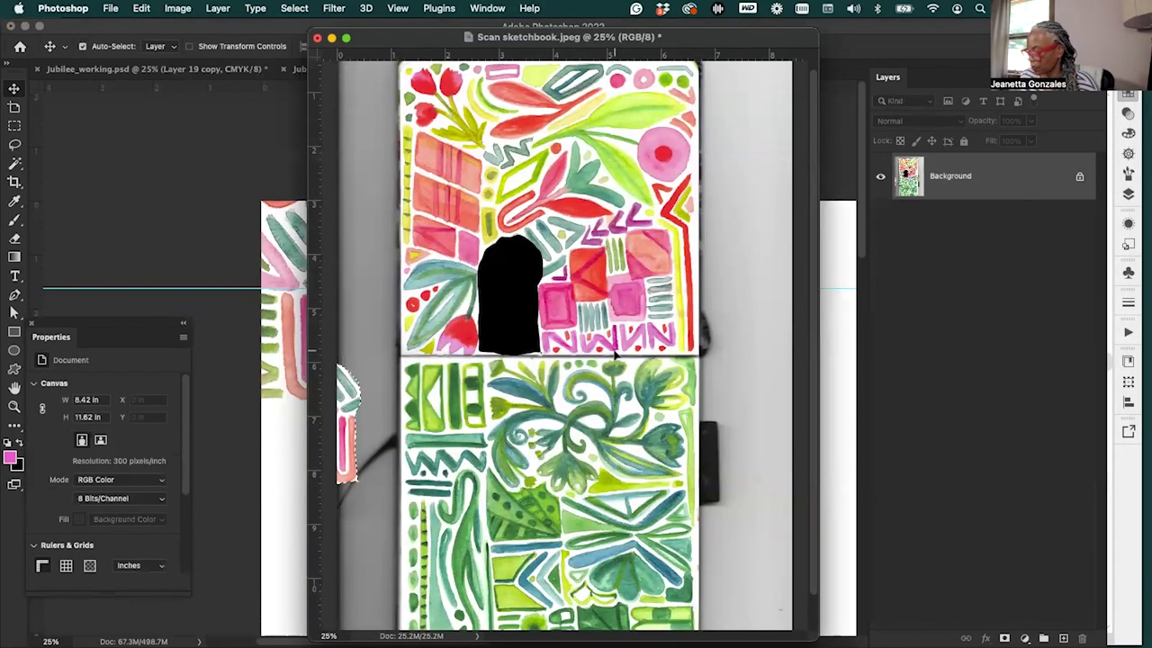
key("super+z")
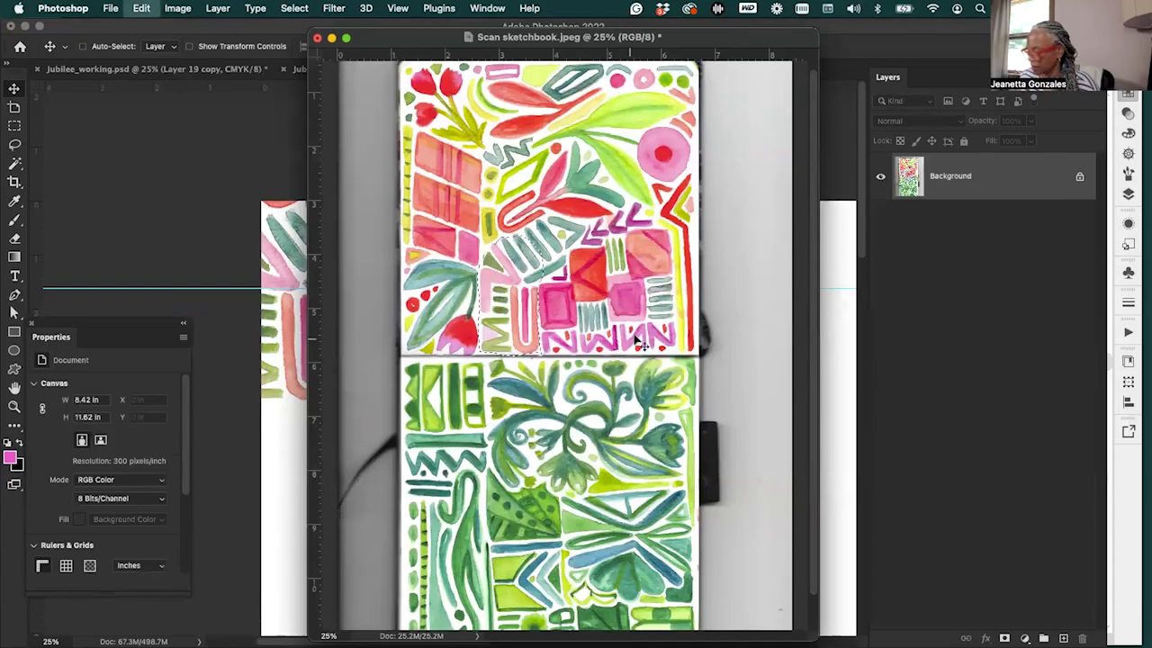
key("super+d")
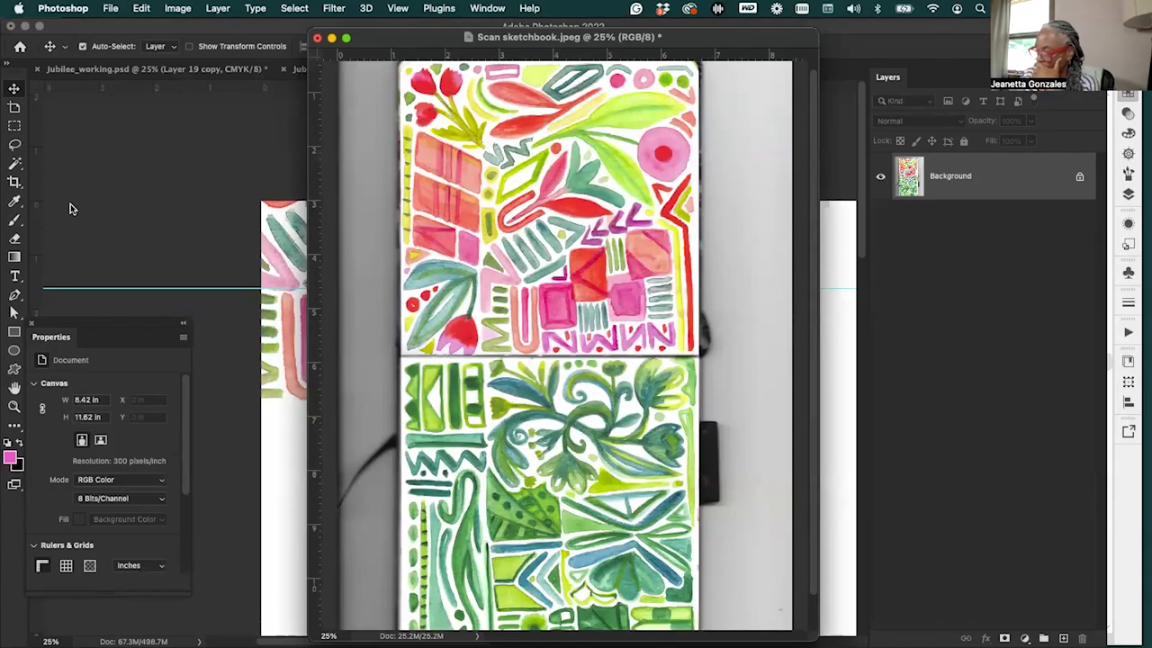
Outline several candidate shapes on the scan with the Lasso tool, including the green leaf panel, the swirling floral area and the zigzag strip
left_click(14, 145)
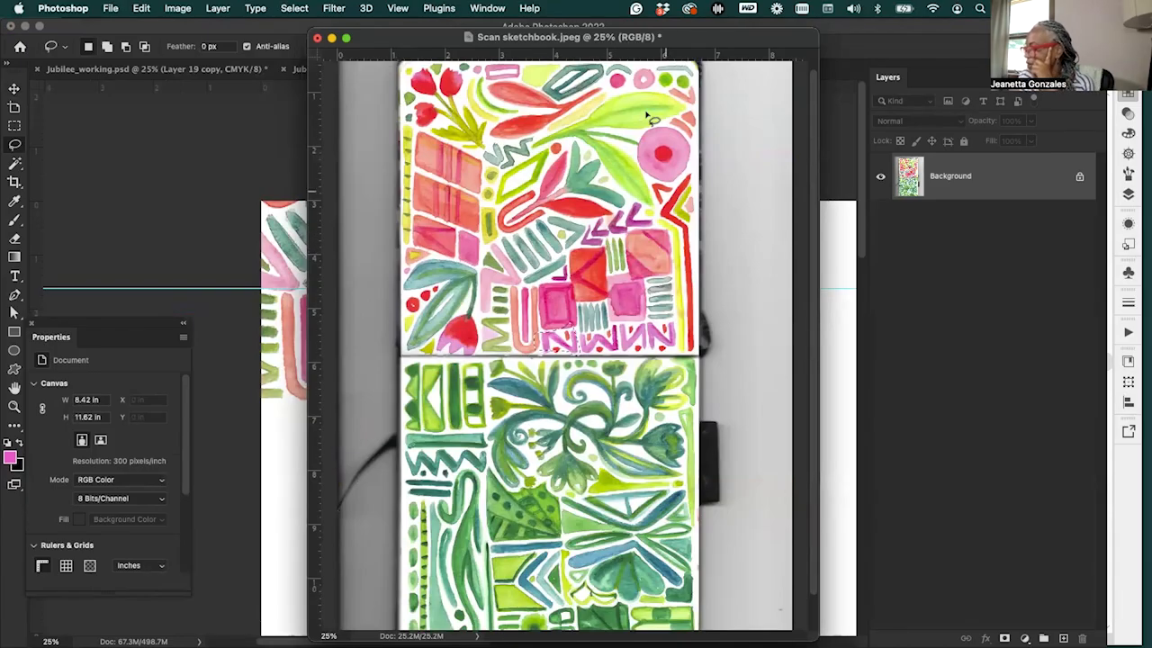
mouse_move(535, 146)
left_mouse_down()
mouse_move(627, 87)
mouse_move(663, 79)
mouse_move(692, 103)
mouse_move(690, 158)
mouse_move(641, 210)
mouse_move(562, 146)
mouse_move(533, 146)
left_mouse_up()
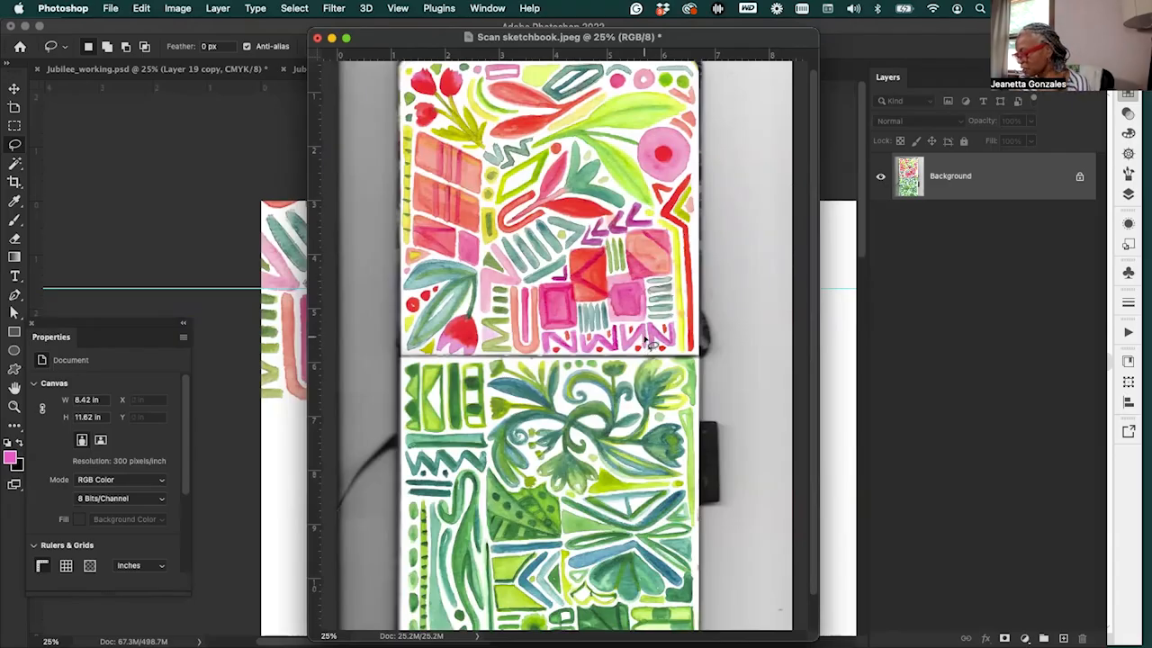
mouse_move(698, 605)
left_mouse_down()
mouse_move(687, 492)
mouse_move(561, 492)
mouse_move(562, 613)
mouse_move(701, 609)
left_mouse_up()
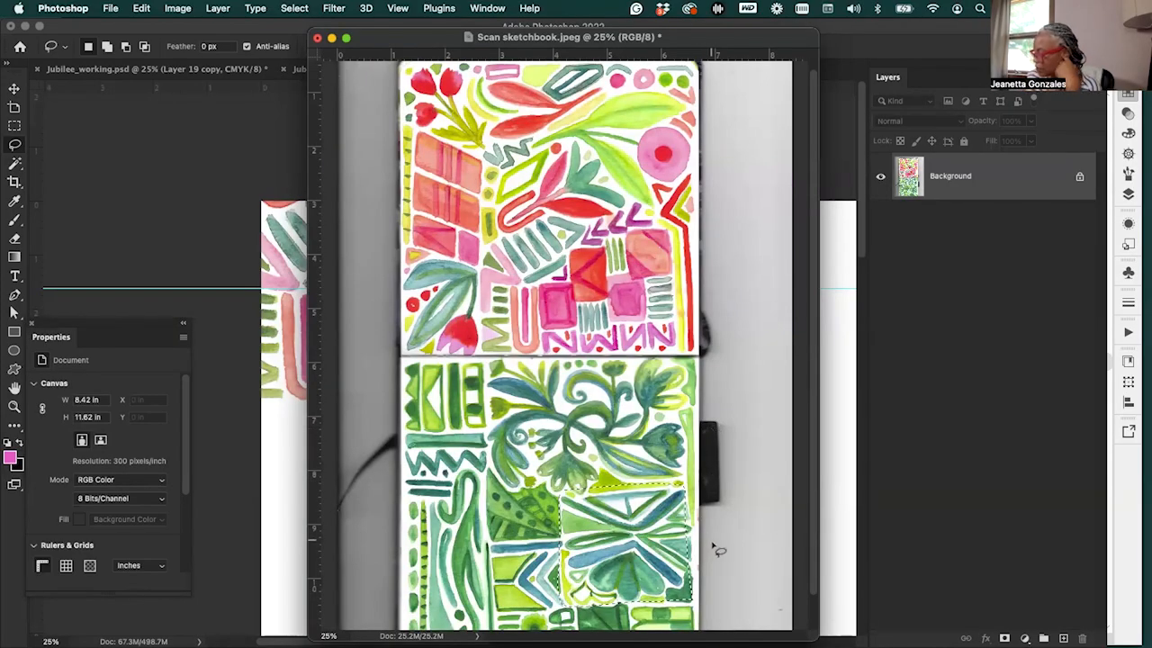
mouse_move(693, 478)
left_mouse_down()
mouse_move(688, 363)
mouse_move(508, 365)
mouse_move(493, 477)
mouse_move(600, 501)
mouse_move(693, 491)
left_mouse_up()
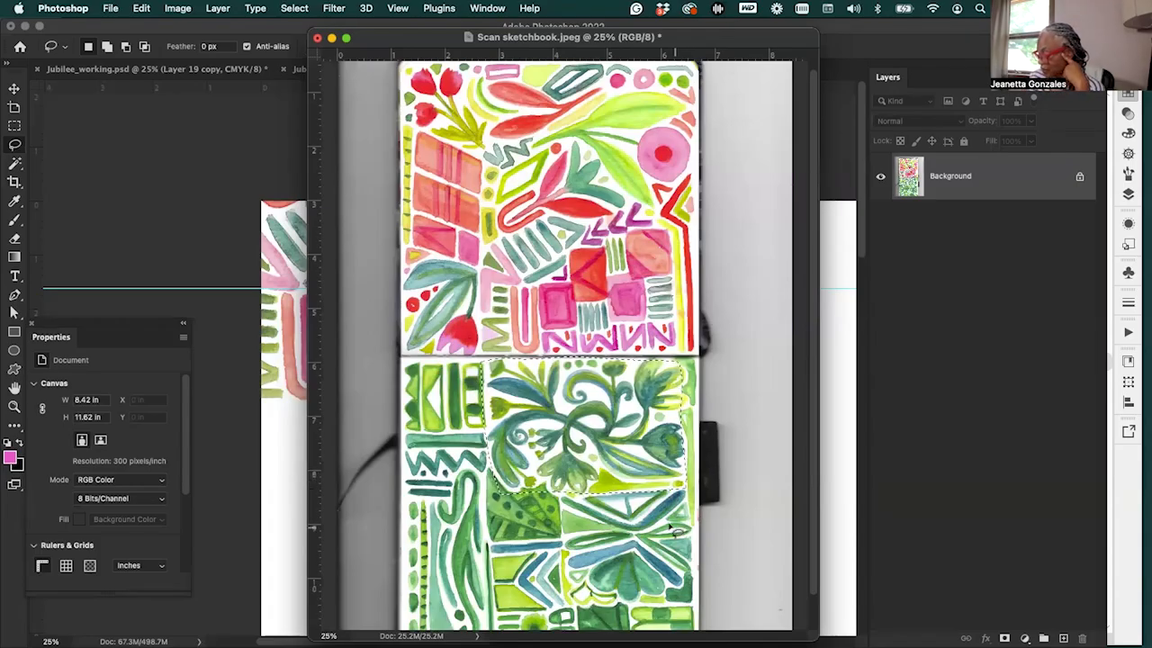
left_click(494, 581)
mouse_move(414, 454)
left_mouse_down()
mouse_move(405, 553)
mouse_move(434, 574)
mouse_move(494, 573)
left_mouse_up()
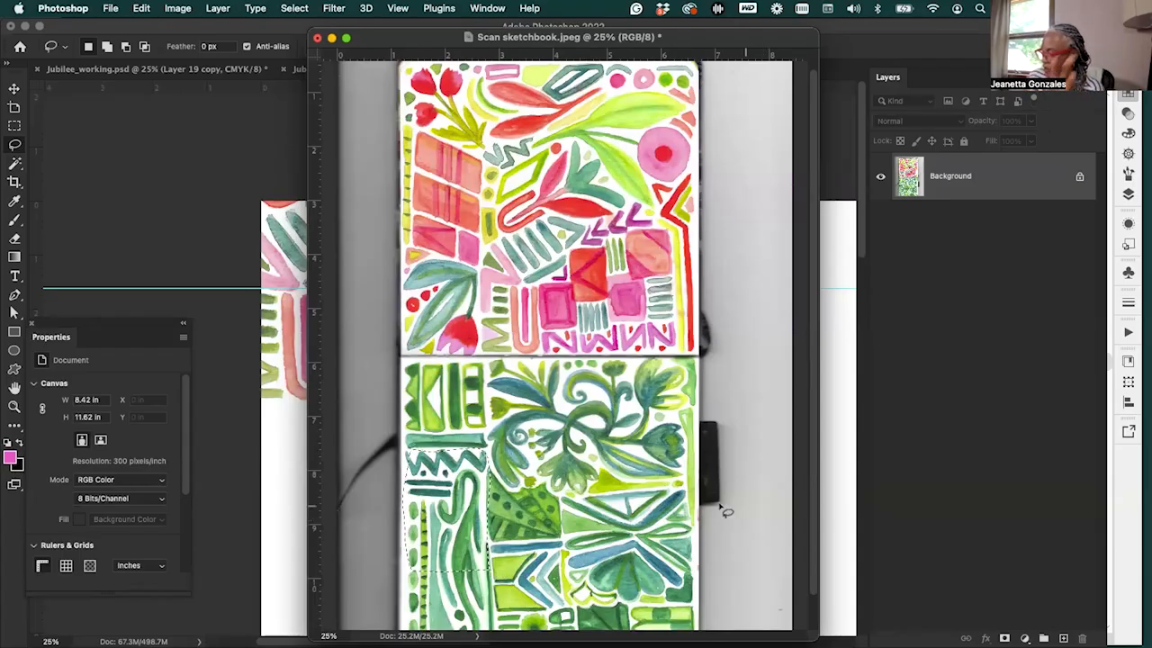
Activate the Move tool, shift the scan document's window aside, and return to Jubilee_working.psd
key("v")
mouse_move(479, 46)
left_mouse_down()
mouse_move(753, 77)
mouse_move(747, 65)
mouse_move(545, 59)
mouse_move(459, 34)
left_mouse_up()
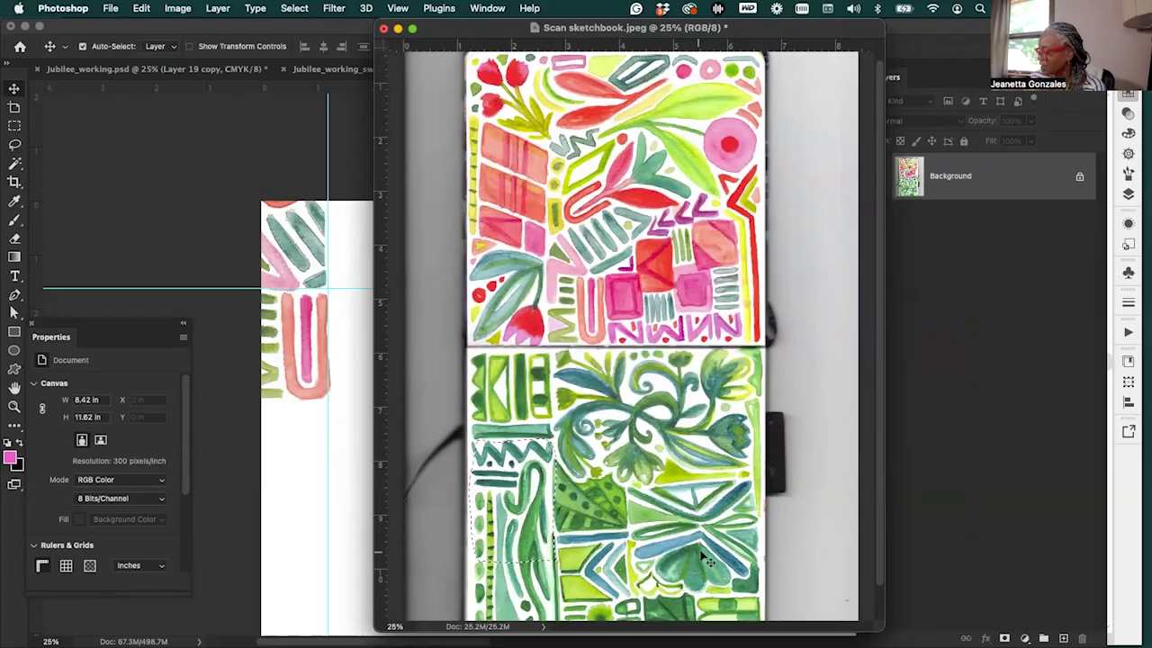
left_click(339, 441)
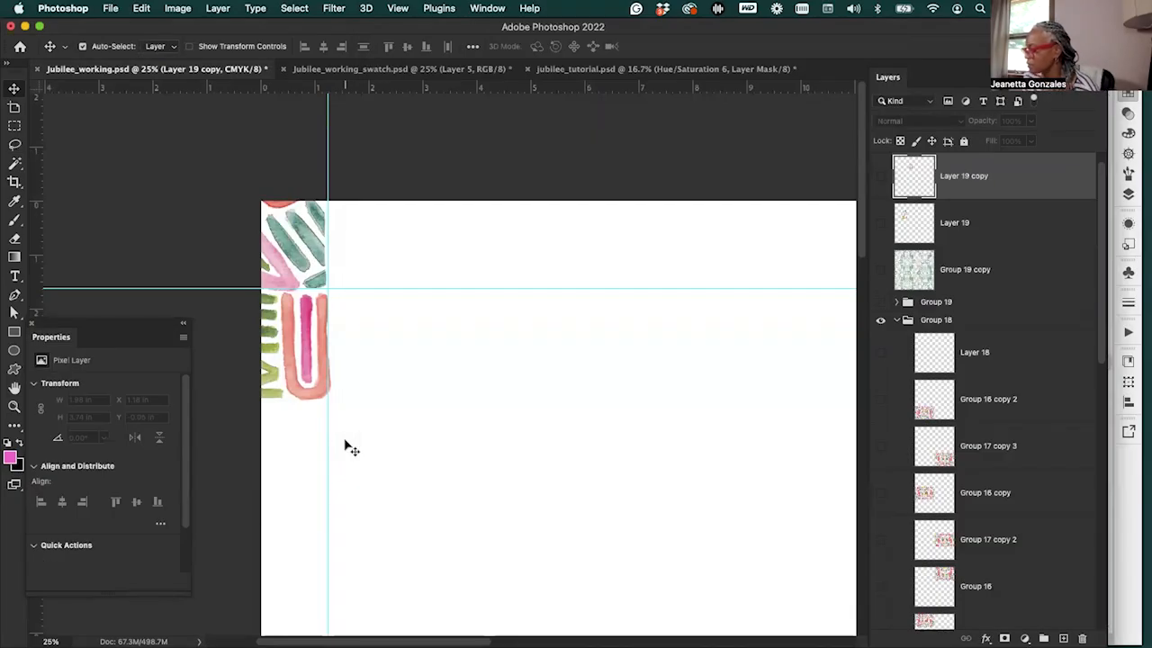
Hide Layer 15 in Group 15 and show Layer 15 copy, the upside-down motif
key("super+z")
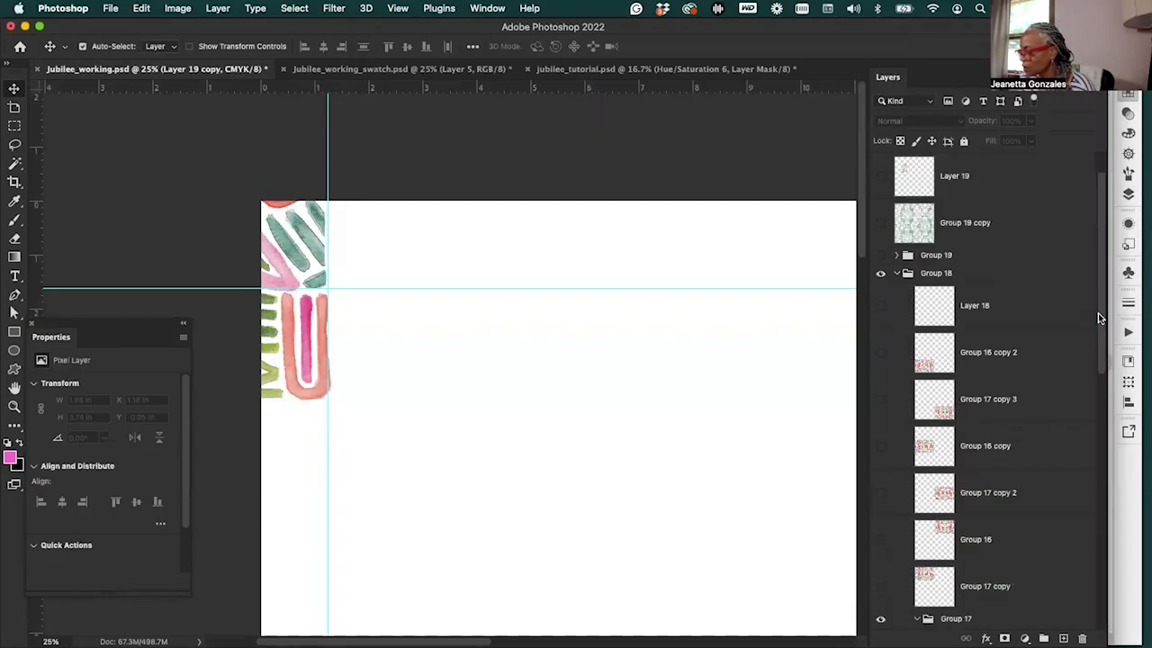
key("super+shift+z")
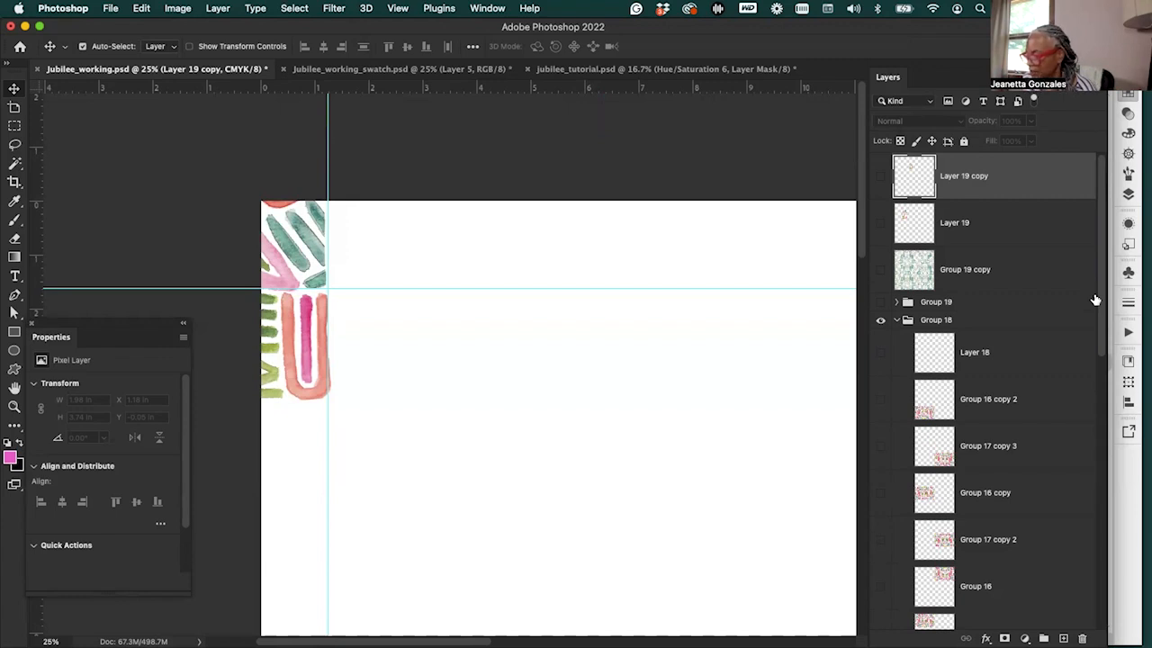
left_click_drag(1103, 291, 1098, 526)
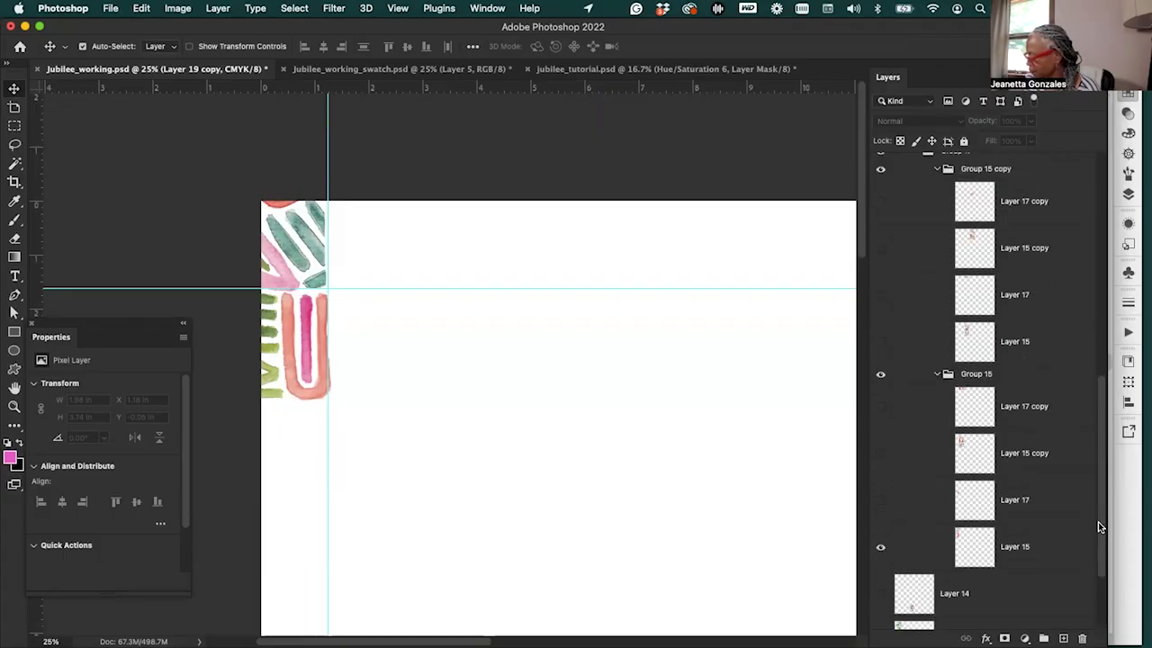
left_click(881, 546)
left_click(882, 547)
left_click(882, 546)
left_click(880, 456)
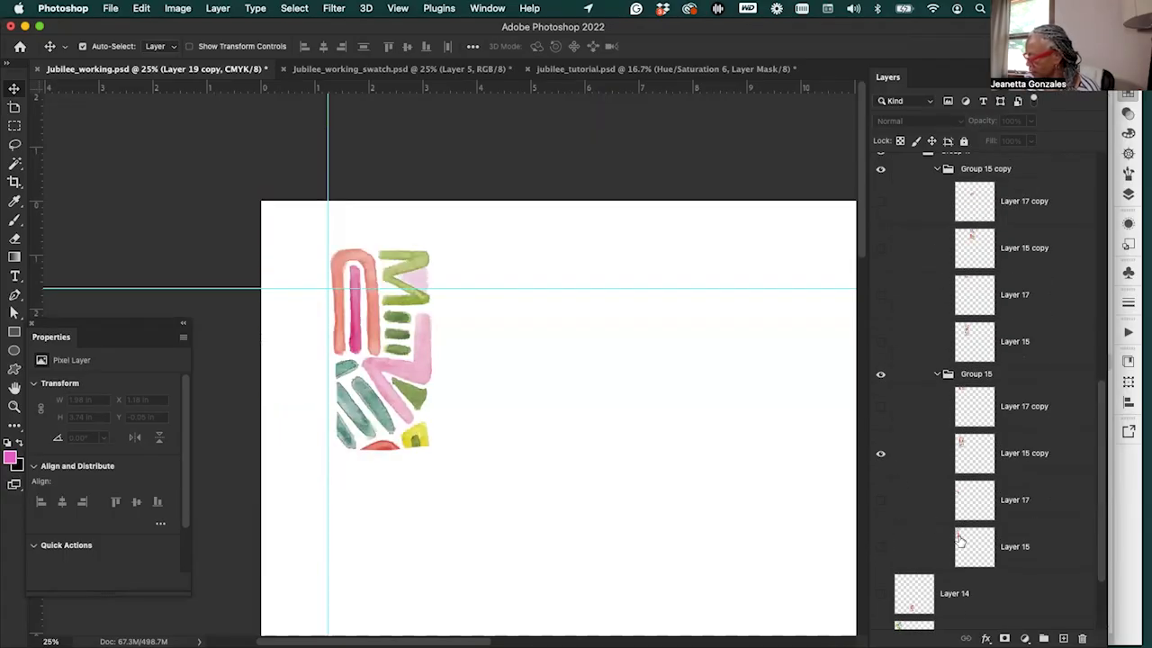
Toggle Layer 17 on and off to check its content, and show Layer 17 copy above the upside-down motif
left_click(881, 501)
left_click(882, 501)
left_click(882, 502)
left_click(882, 502)
left_click(881, 408)
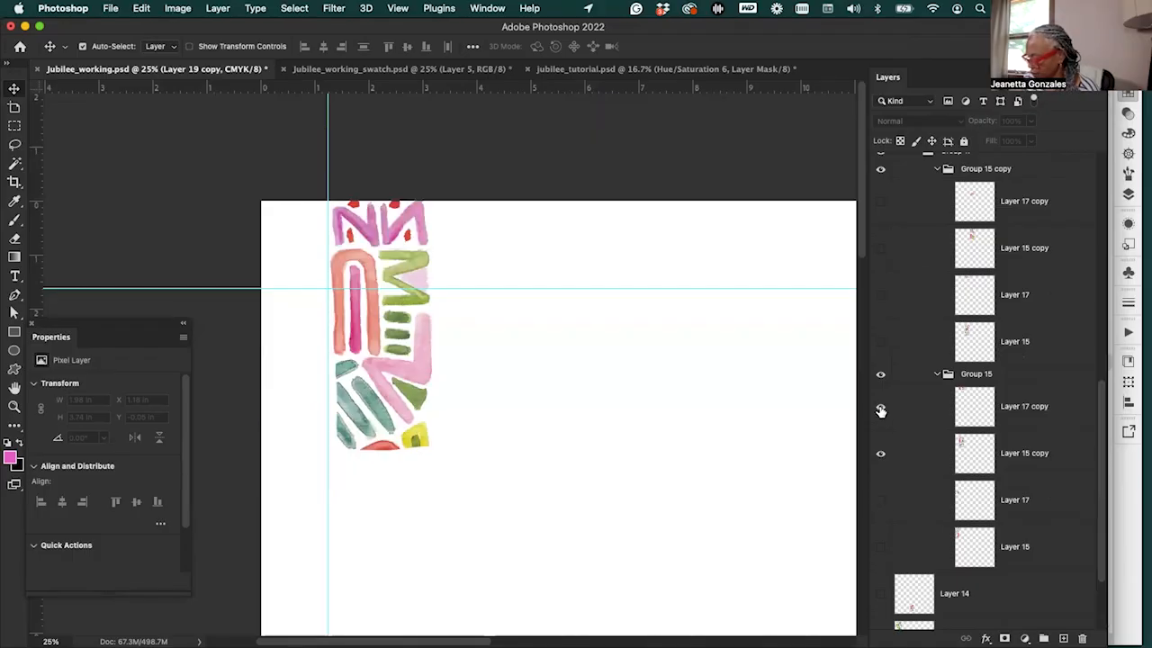
Try to move the Layer 17 copy zigzag band away from the motif, and undo the move
left_click_drag(432, 226, 545, 284)
key("super+z")
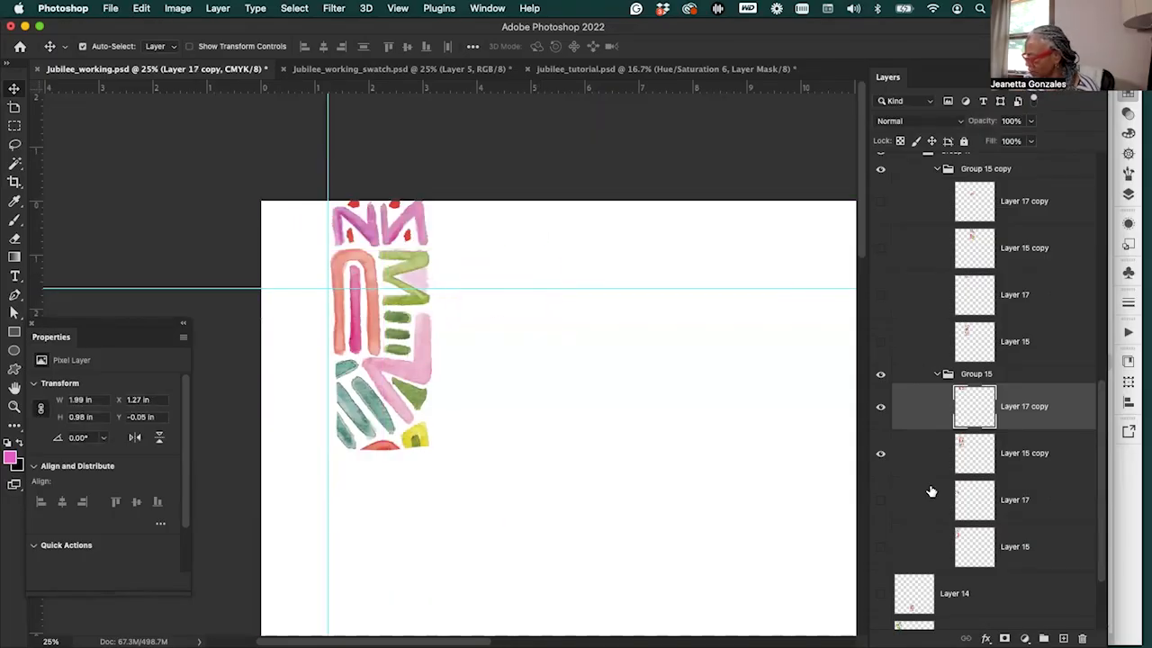
Show Layer 17 and Layer 15 as well, and toggle Group 15 off and on to present the combined motifs
left_click(881, 502)
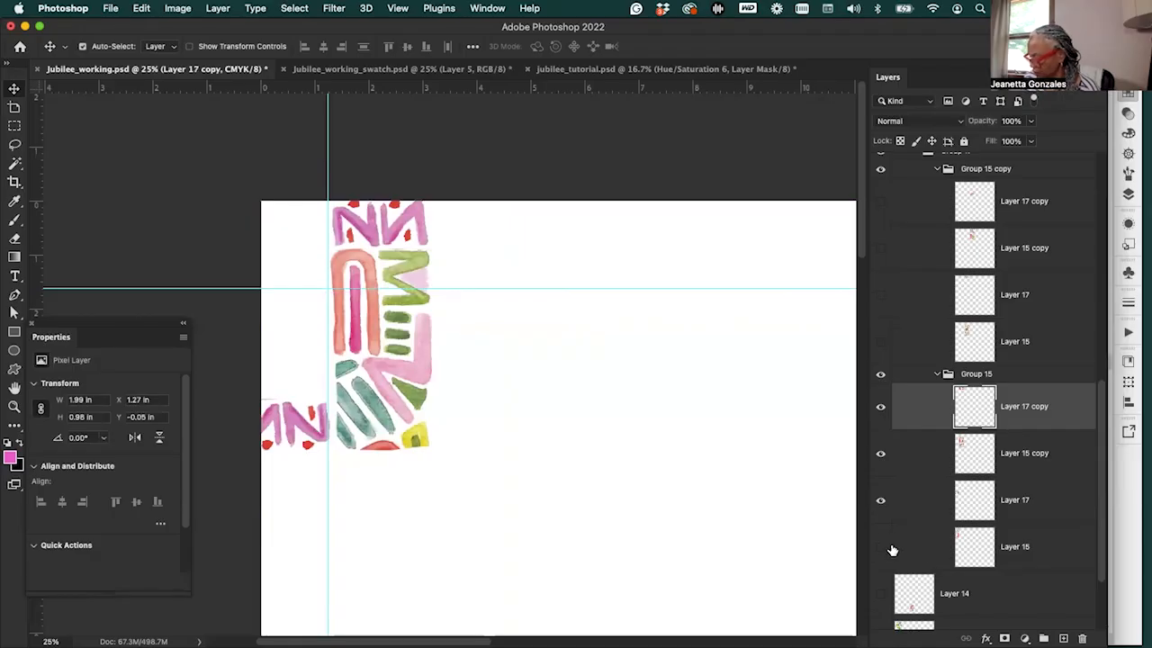
left_click(881, 547)
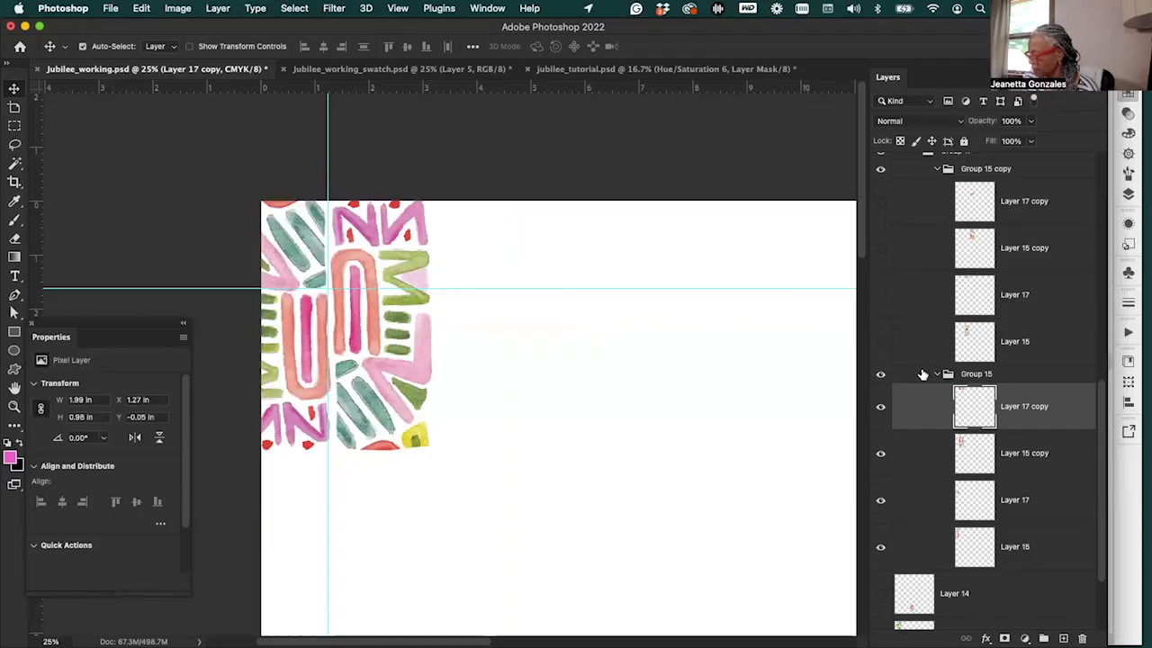
left_click(880, 378)
left_click(880, 378)
left_click(880, 378)
left_click(880, 378)
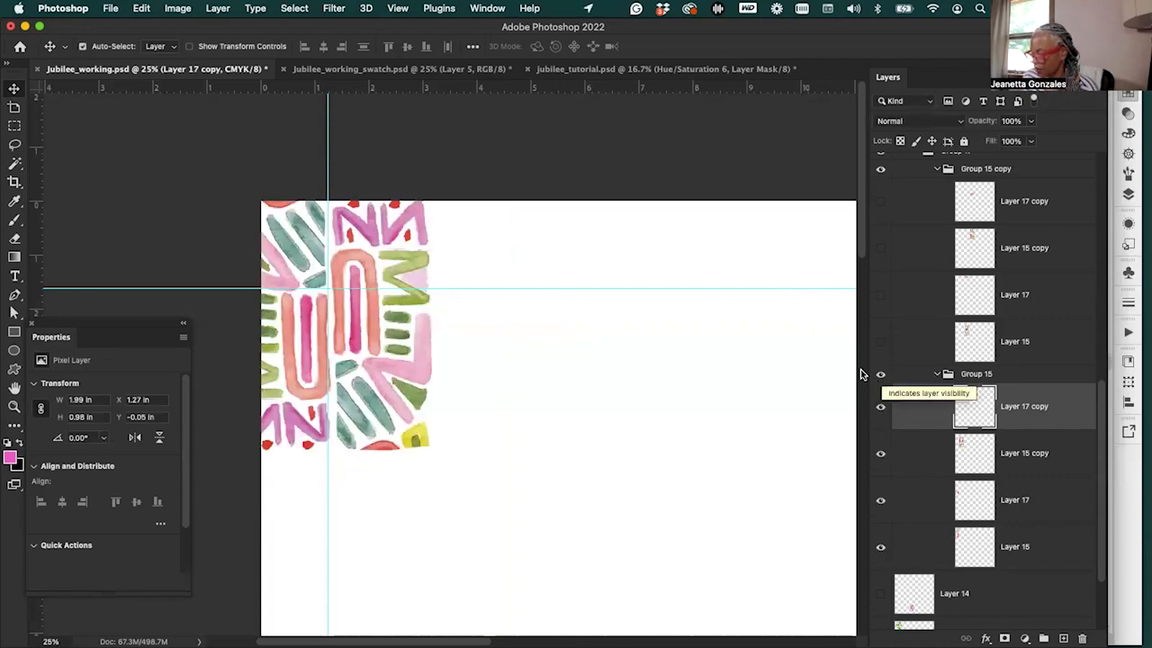
Adjust the positions of the Layer 15 motif and the Layer 17 zigzag band in Group 15 slightly, and undo the last move
mouse_move(326, 373)
left_mouse_down()
mouse_move(322, 352)
mouse_move(345, 360)
left_mouse_up()
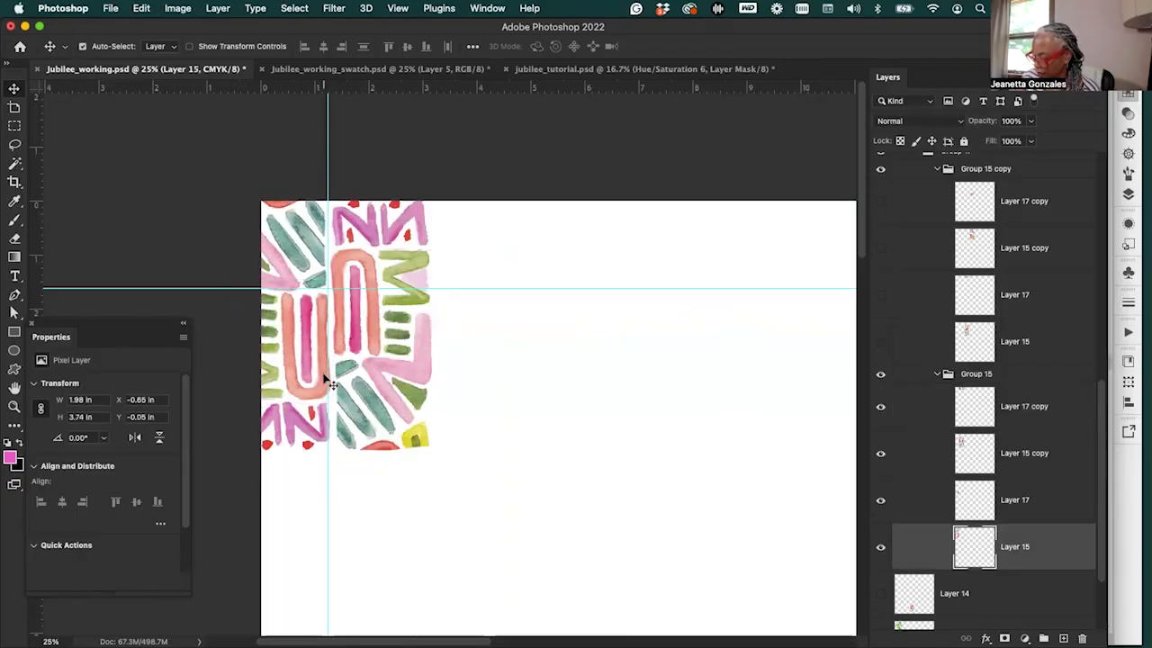
left_click(322, 445)
left_click_drag(321, 446, 325, 412)
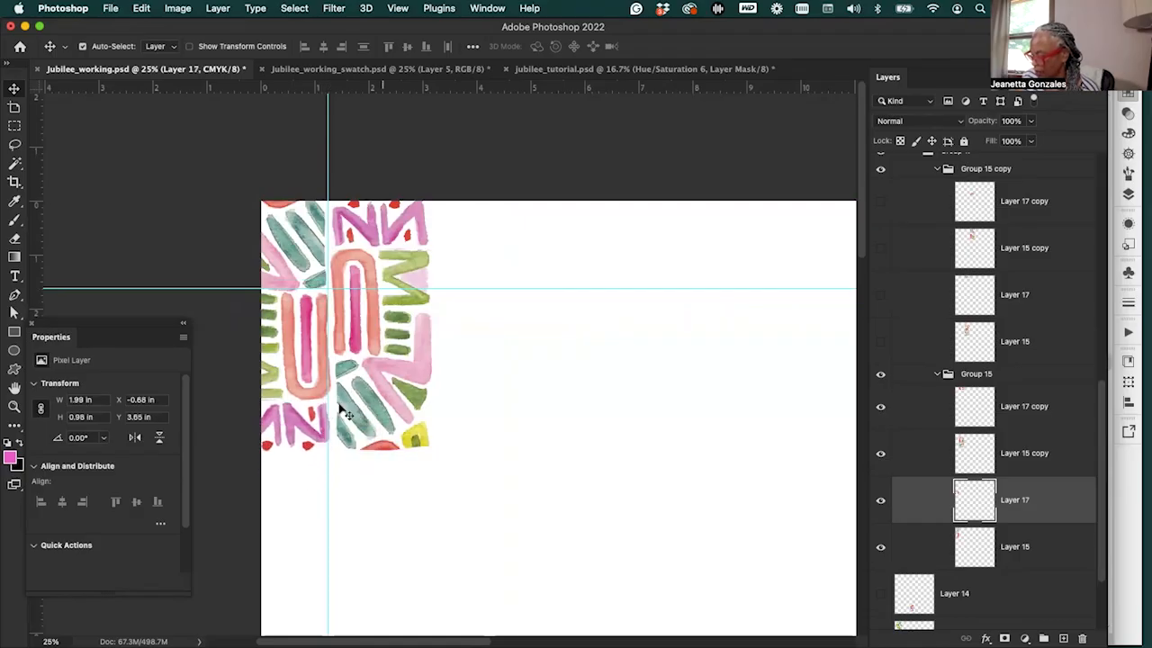
key("super+z")
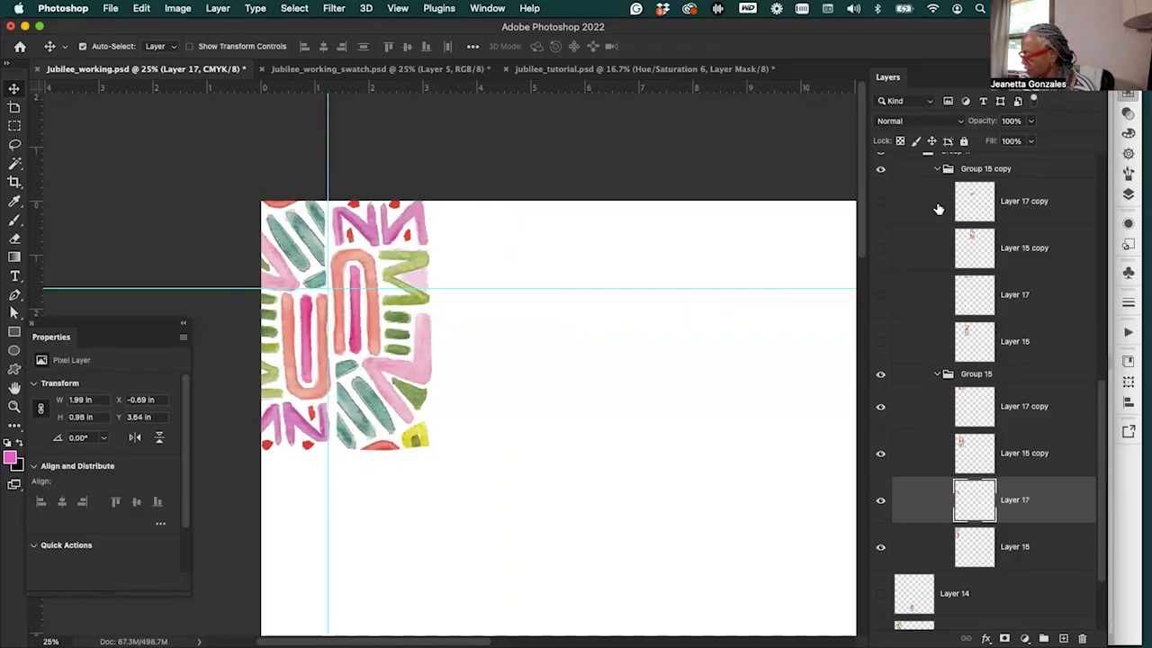
Show Layer 15, Layer 17, Layer 15 copy and Layer 17 copy in Group 15 copy, and hide the guides
left_click(882, 343)
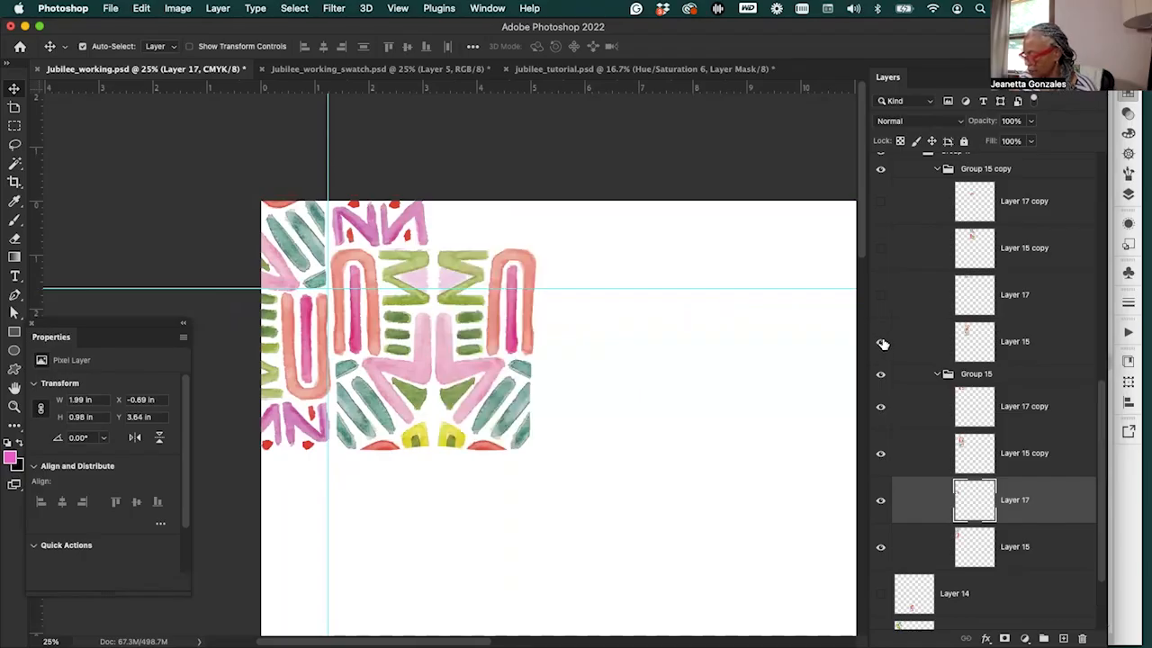
left_click(881, 296)
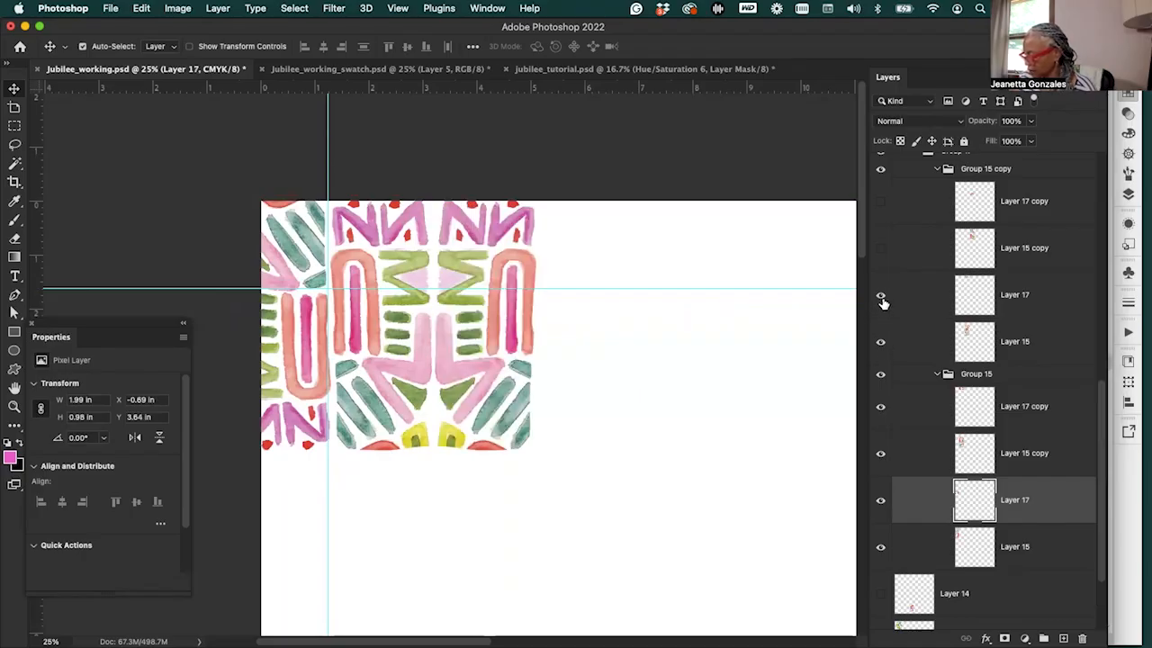
left_click(884, 248)
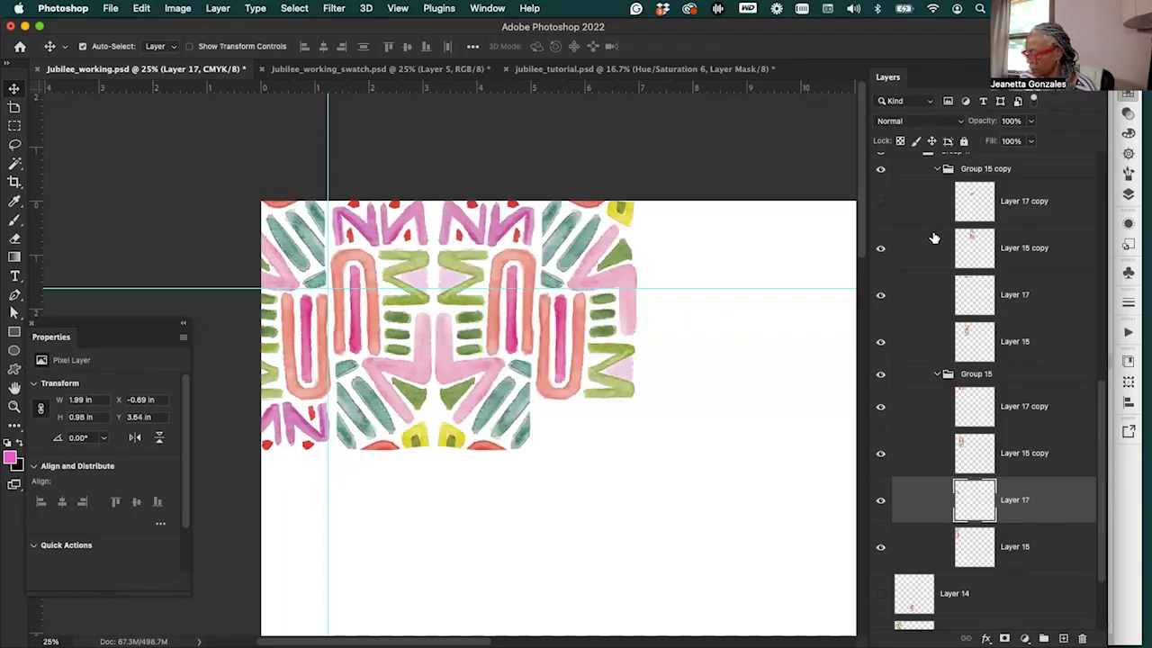
left_click(881, 202)
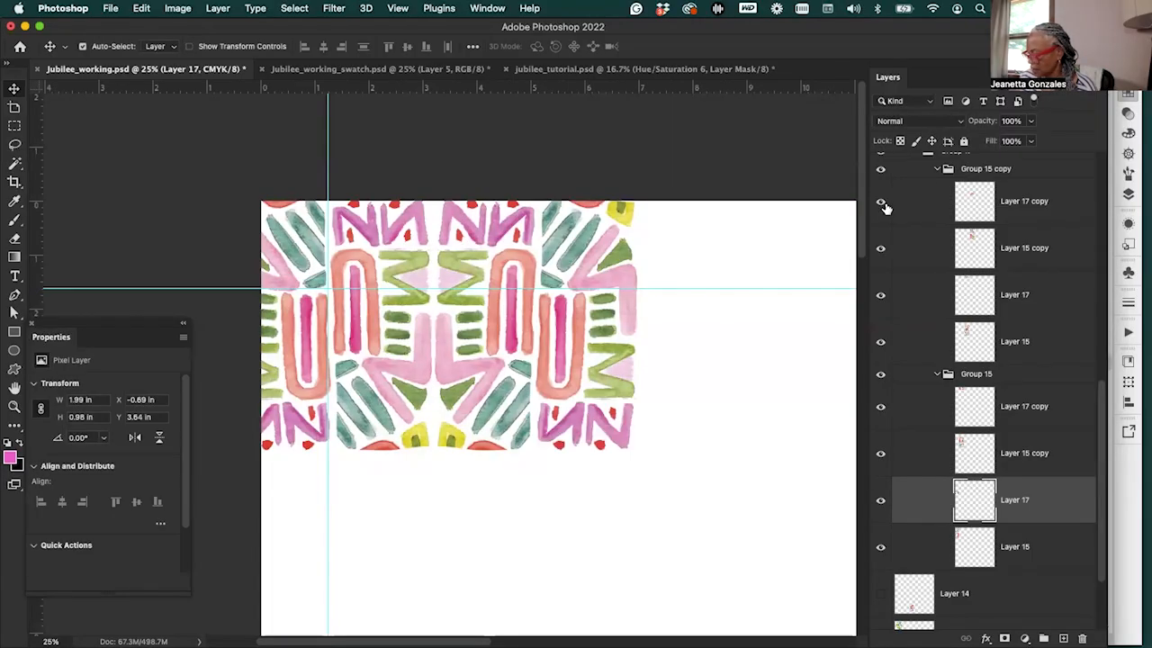
key("super+semicolon")
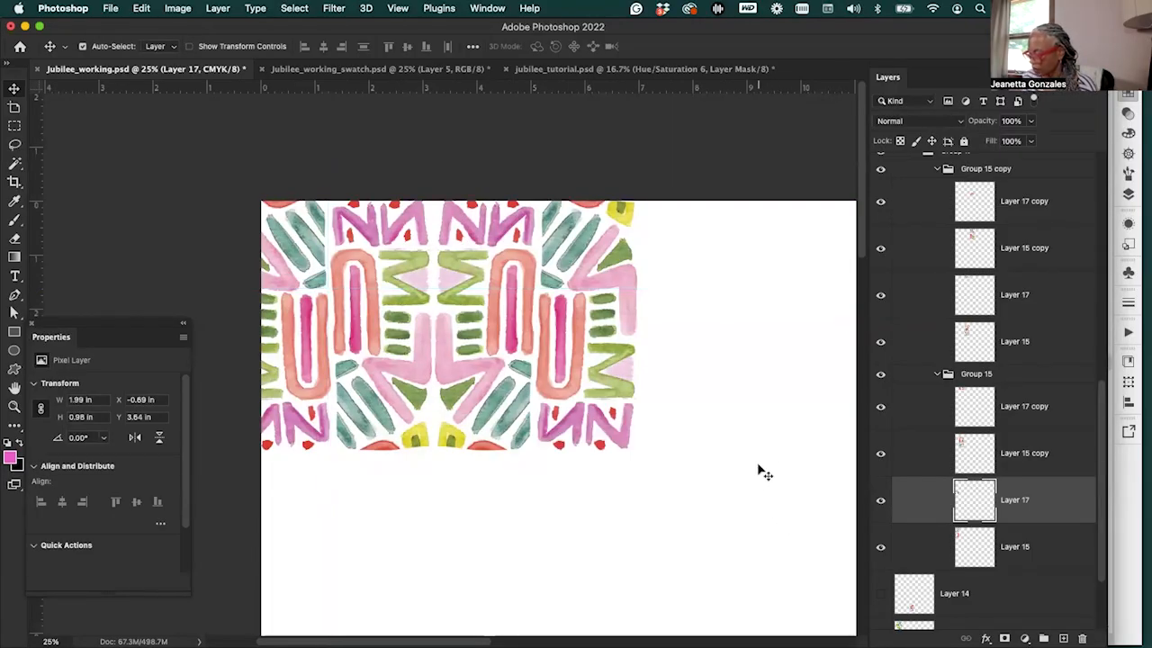
left_click_drag(612, 460, 584, 428)
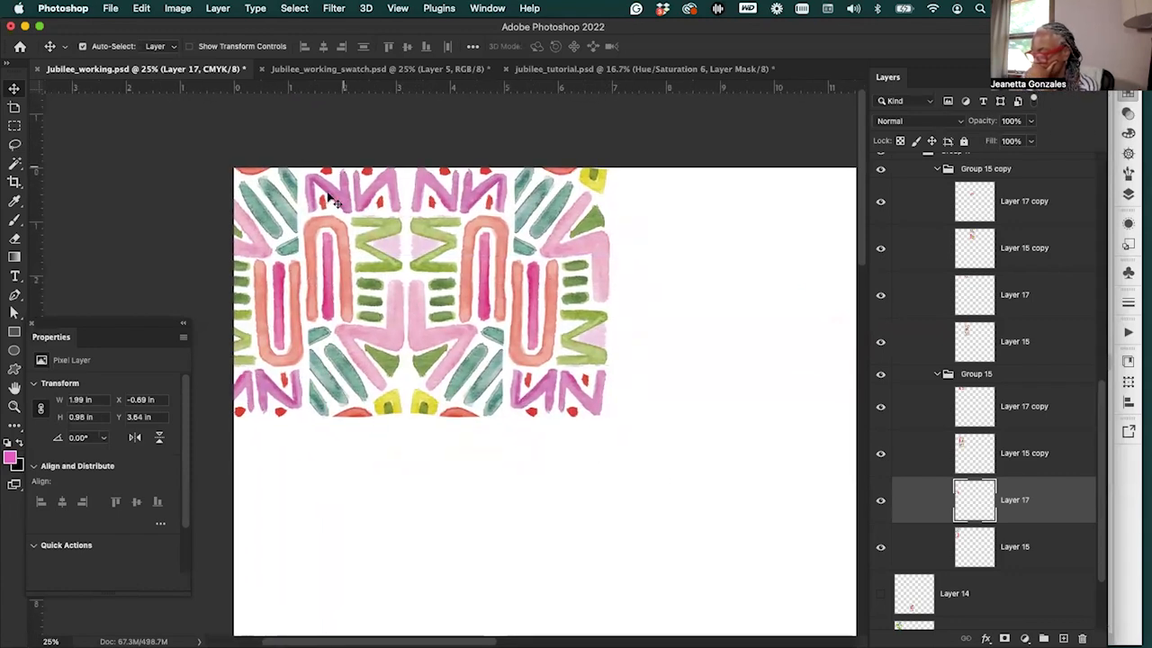
Activate the Brush tool, switch to the Jubilee_working_swatch.psd document and close the floating Properties panel
left_click(15, 220)
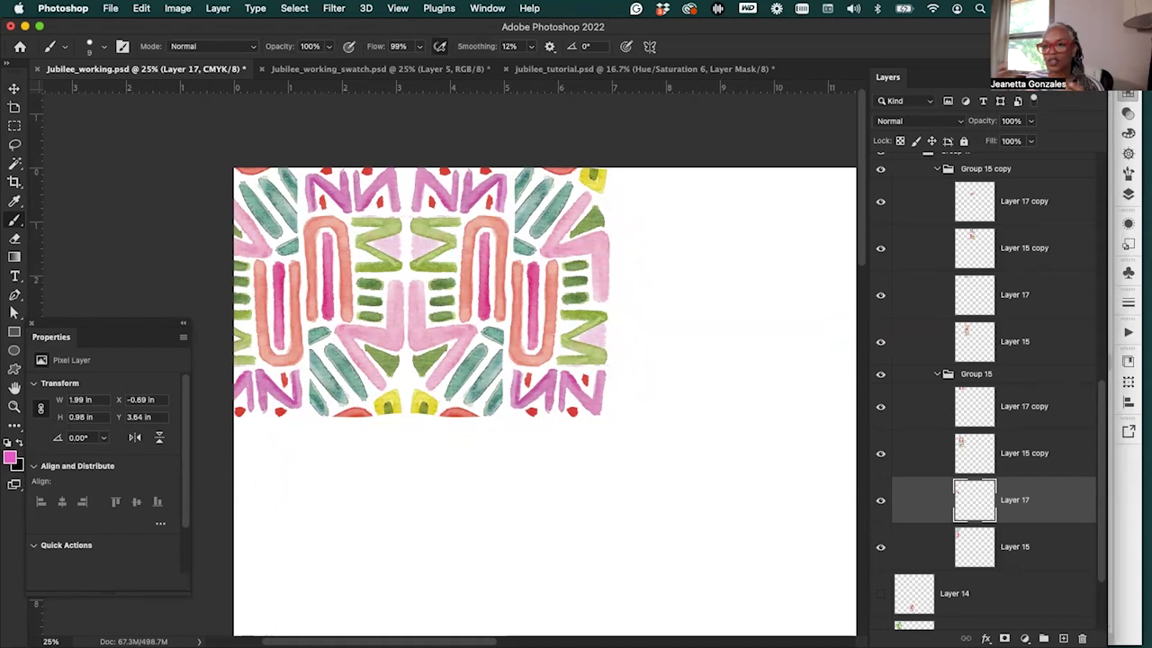
left_click(487, 8)
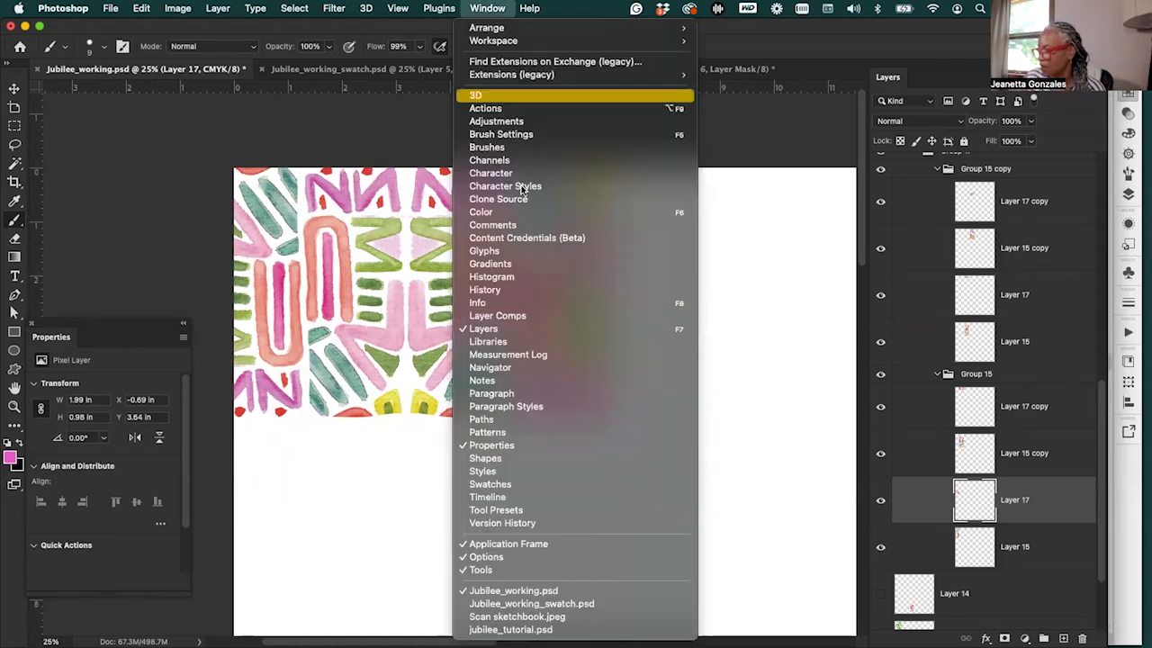
left_click(628, 602)
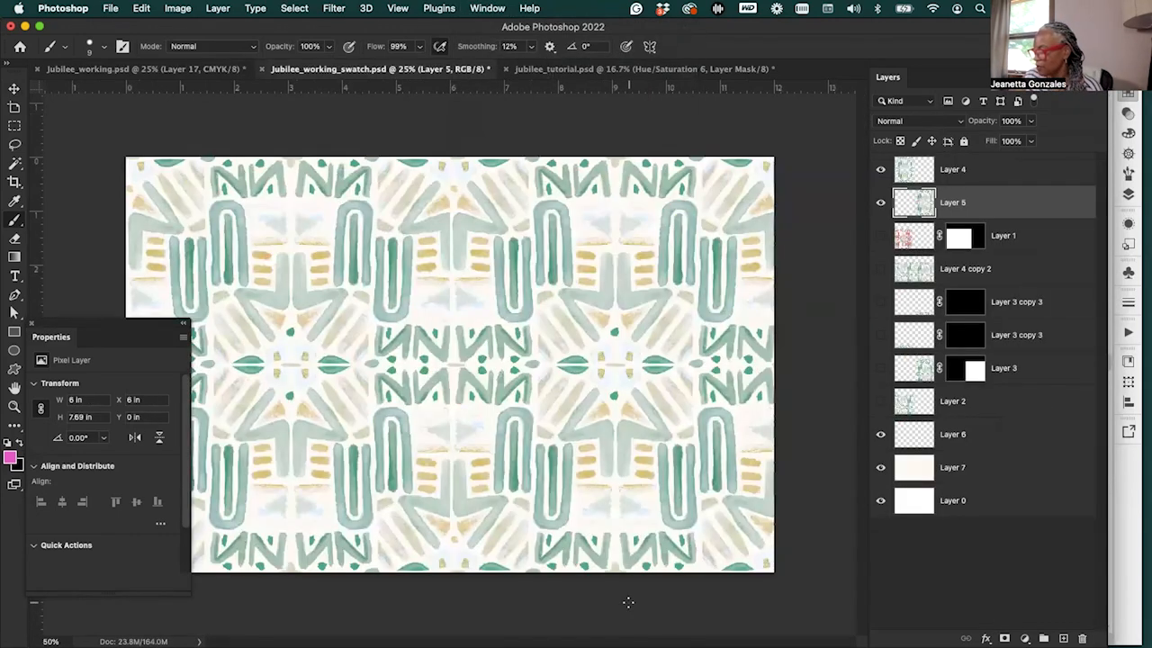
left_click(487, 9)
left_click(488, 10)
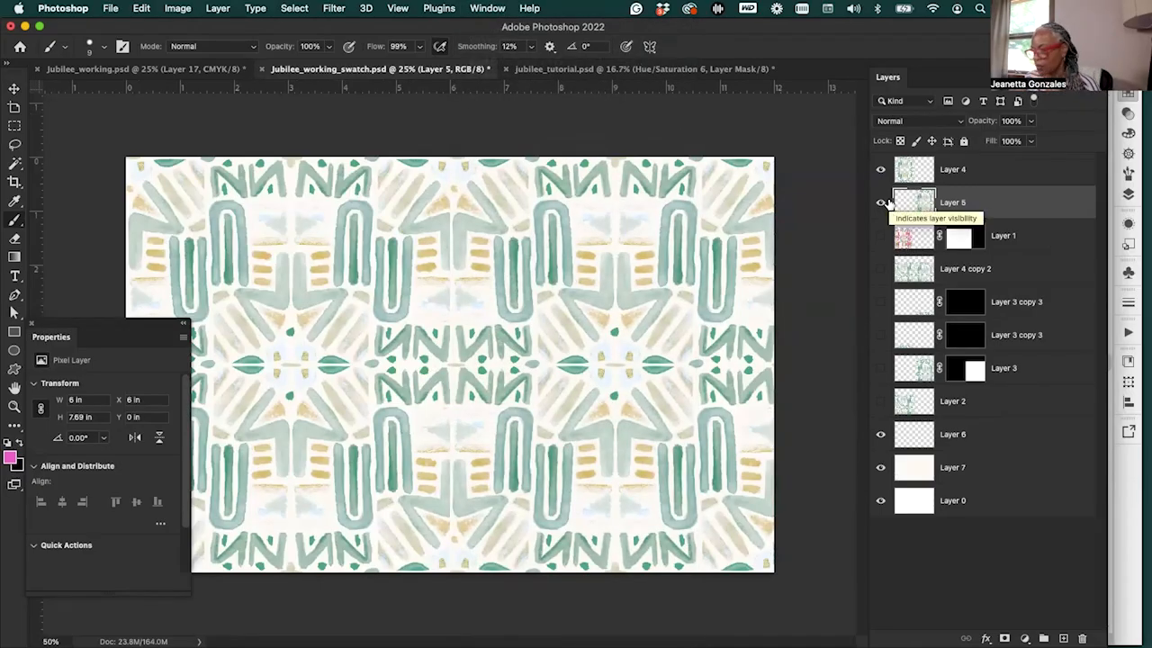
left_click(32, 322)
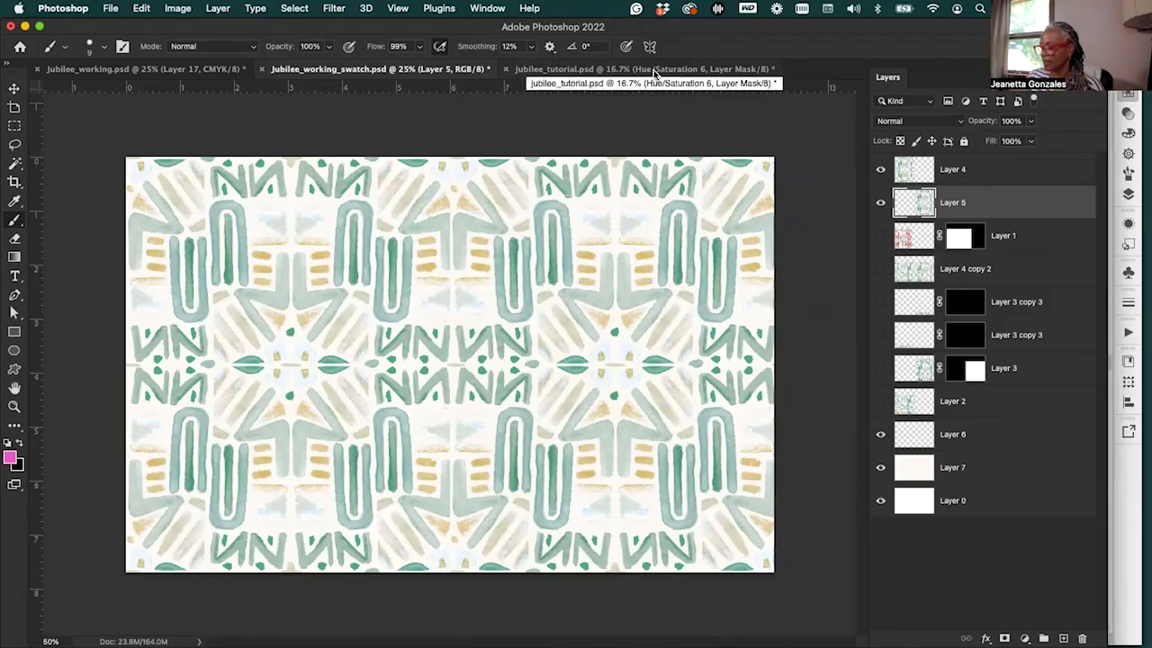
Bring up Scan sketchbook.jpeg, move its window aside from the swatch and view the two windows next to each other
left_click(487, 8)
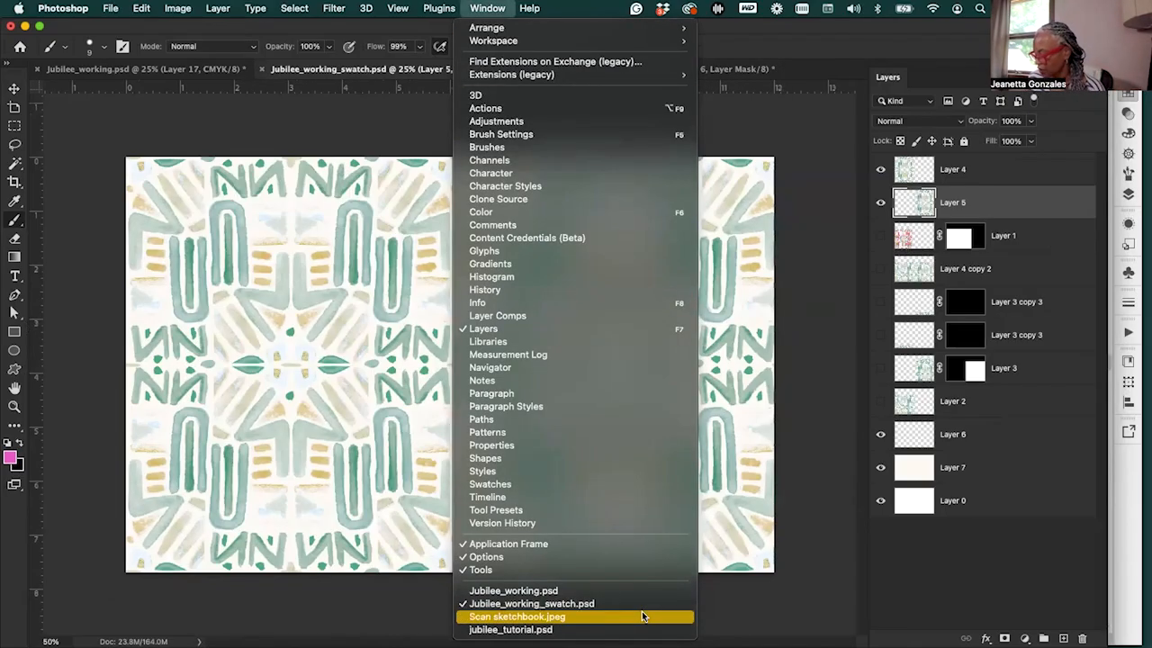
left_click(640, 616)
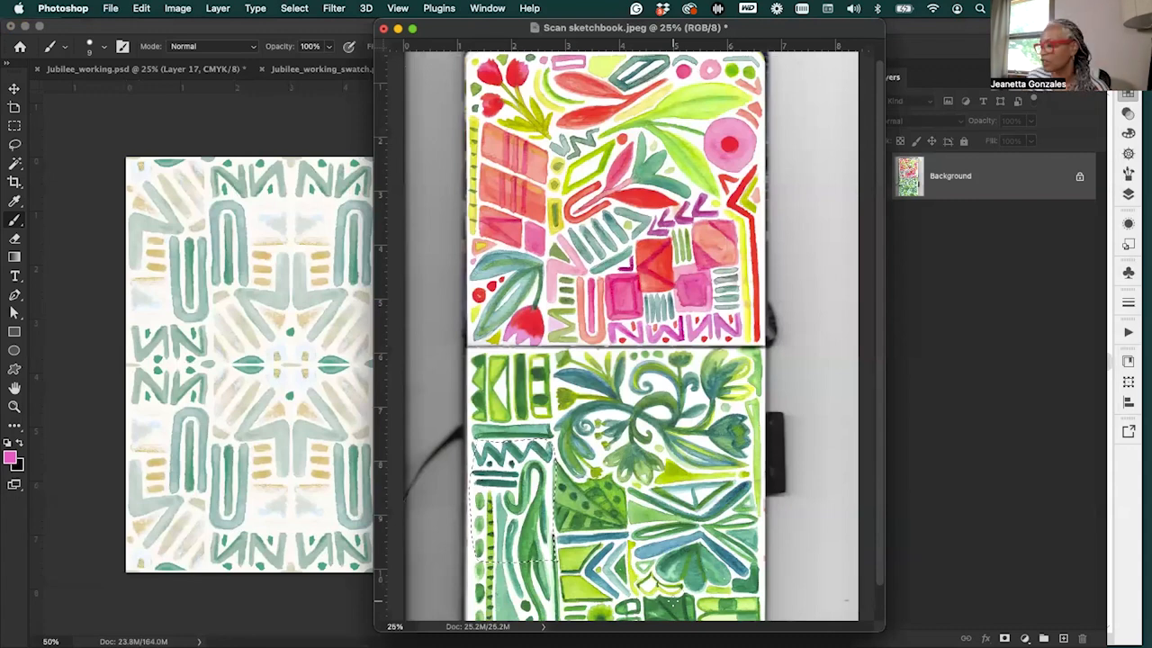
left_click_drag(471, 30, 513, 34)
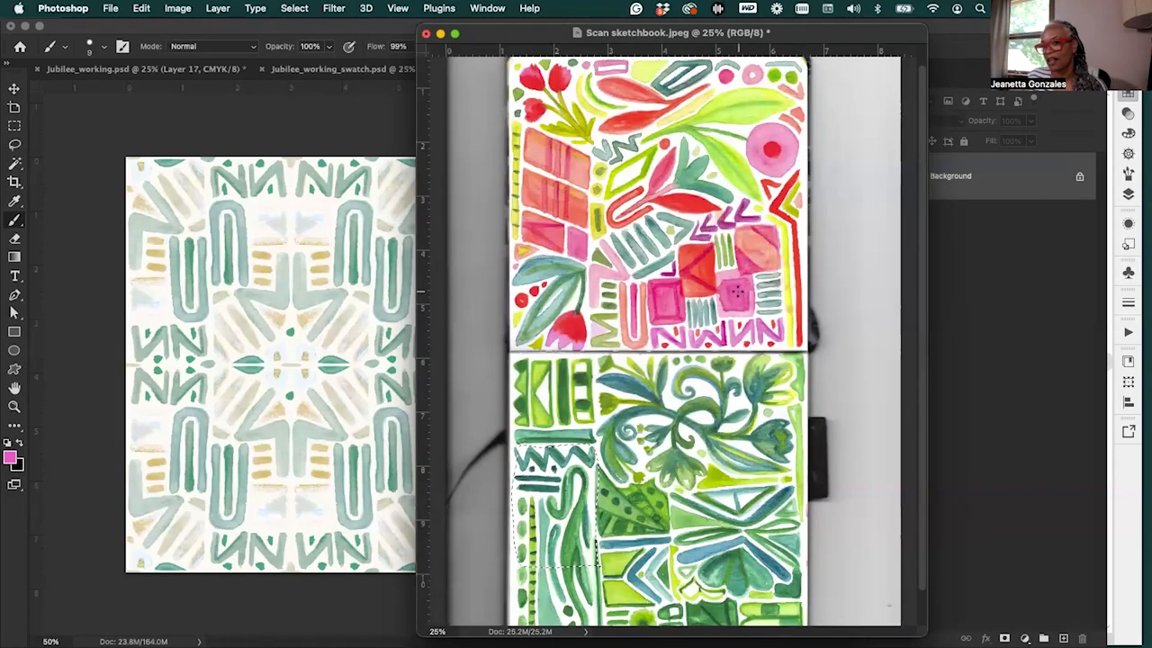
key("ctrl+Down")
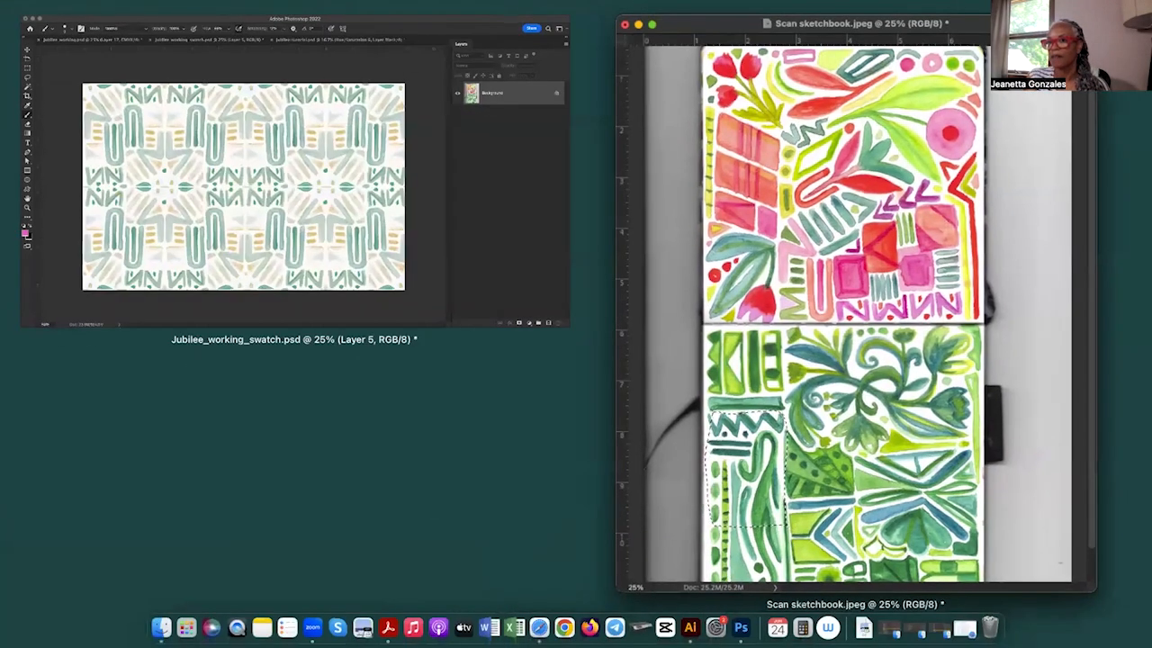
left_click(1040, 270)
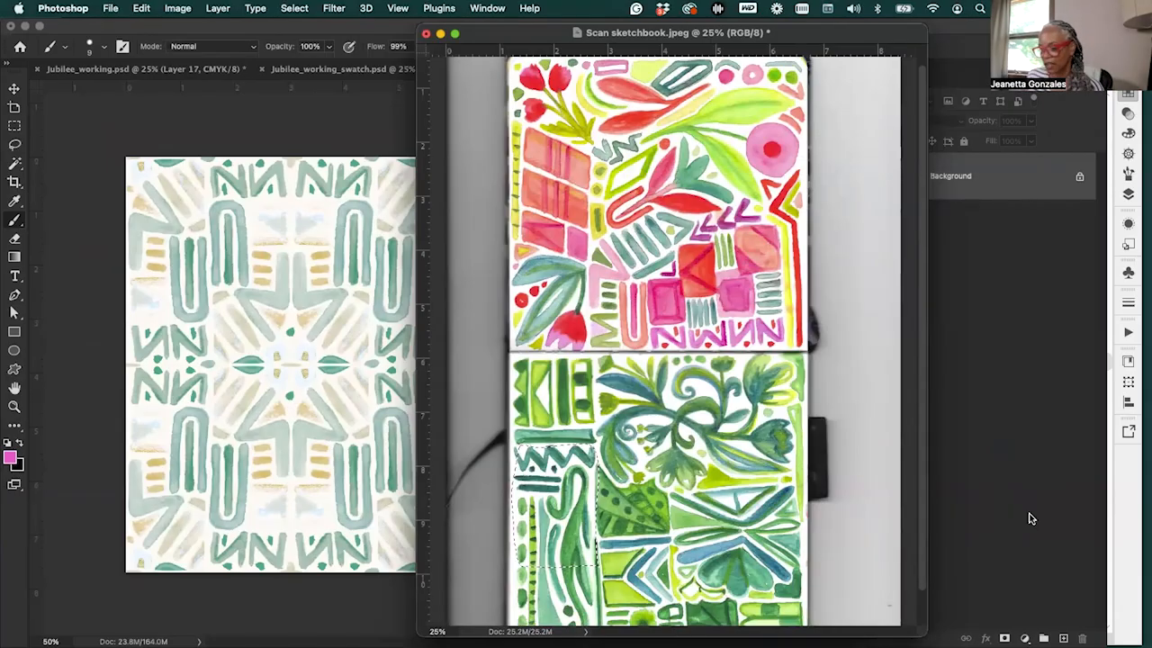
Leave the sketchbook scan and switch to the jubilee_tutorial.psd document, keeping the Brush tool active
left_click(324, 114)
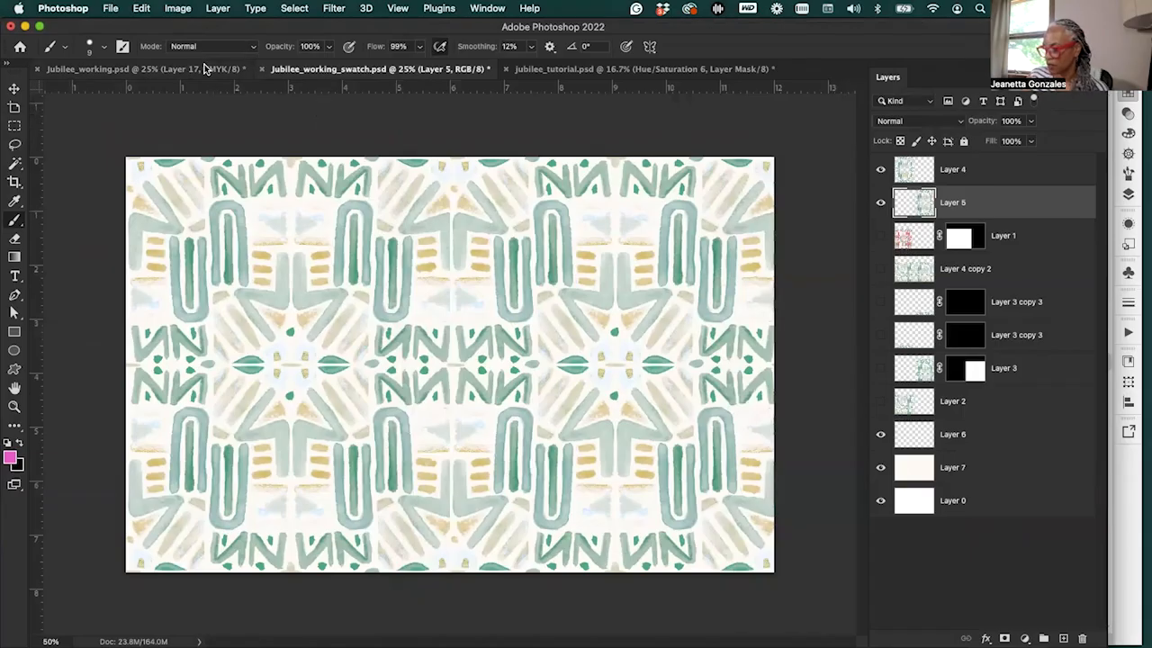
left_click(529, 70)
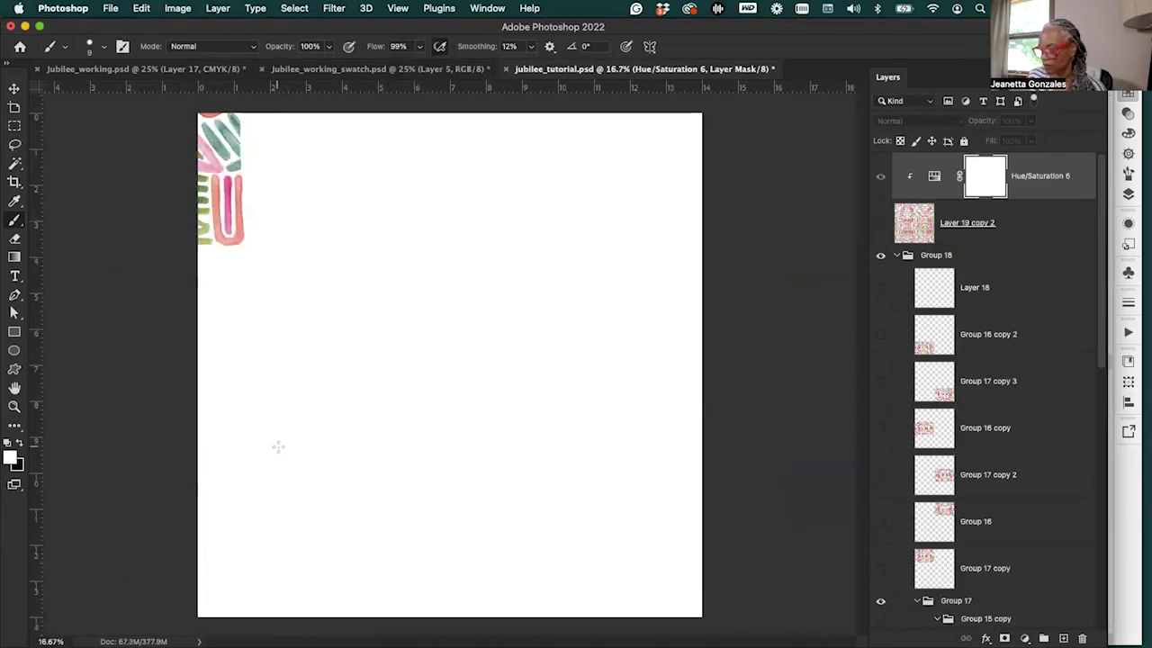
left_click(14, 297)
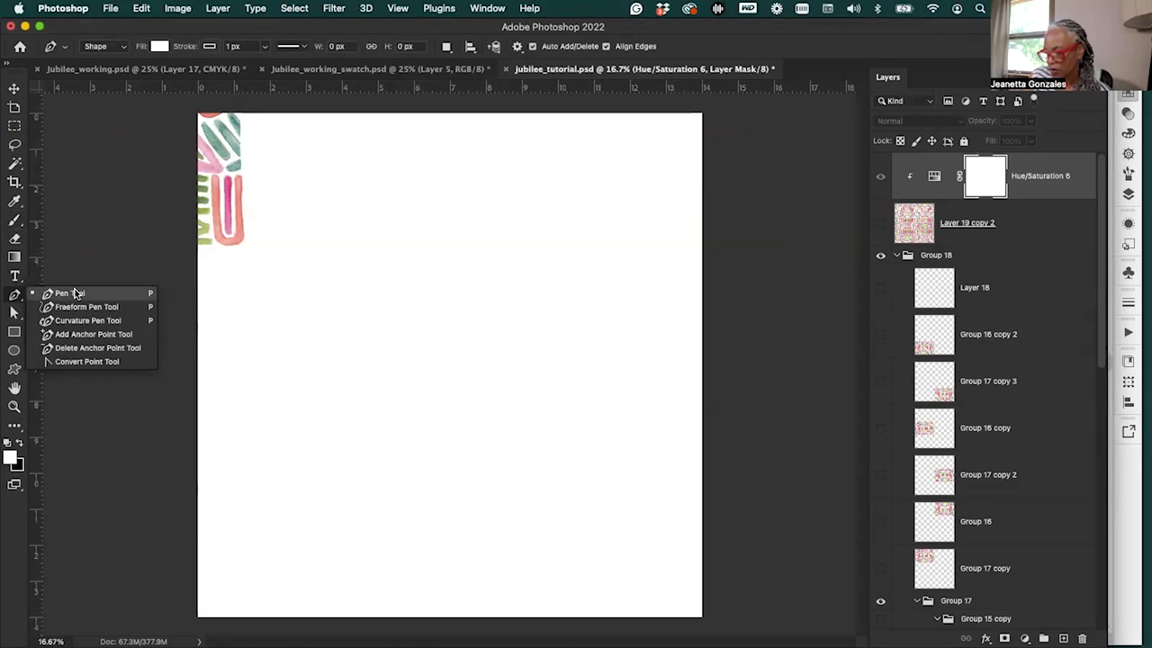
left_click(14, 221)
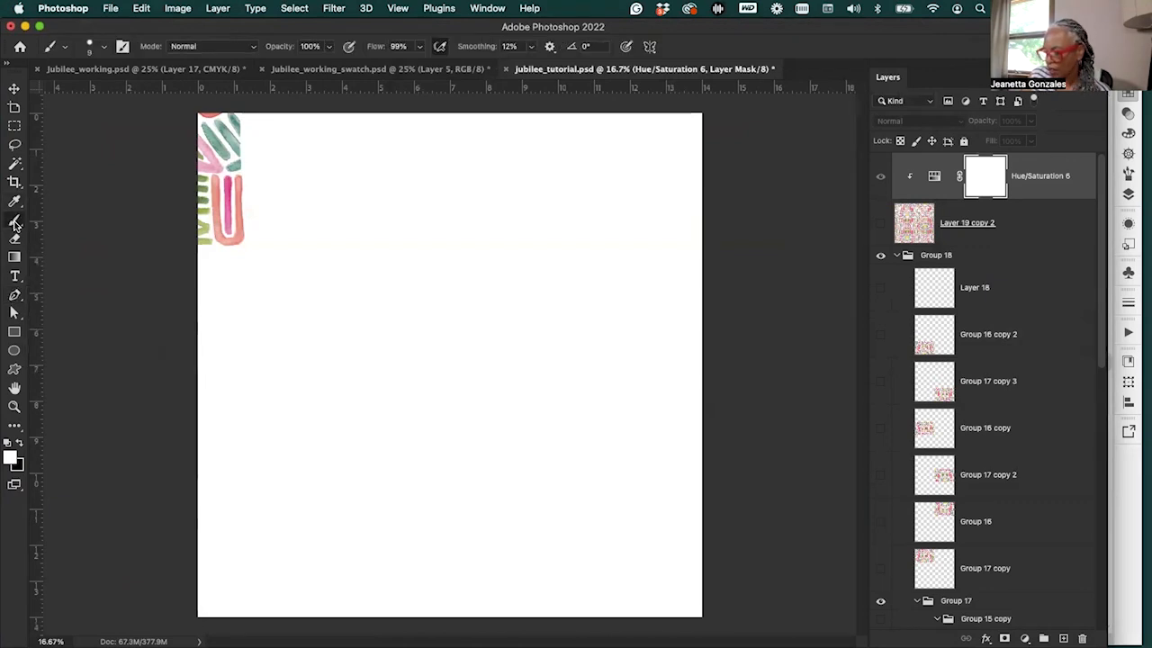
Look through the layers in Group 18, and collapse Group 15 copy and Group 15 inside Group 17
left_click(896, 255)
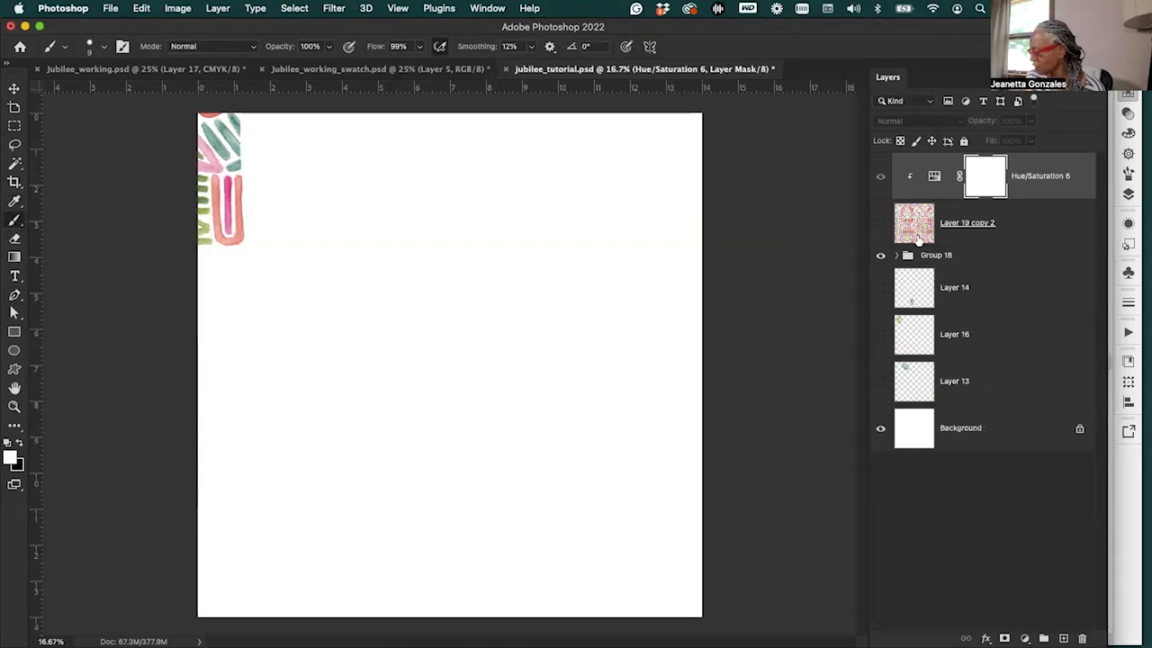
left_click(896, 256)
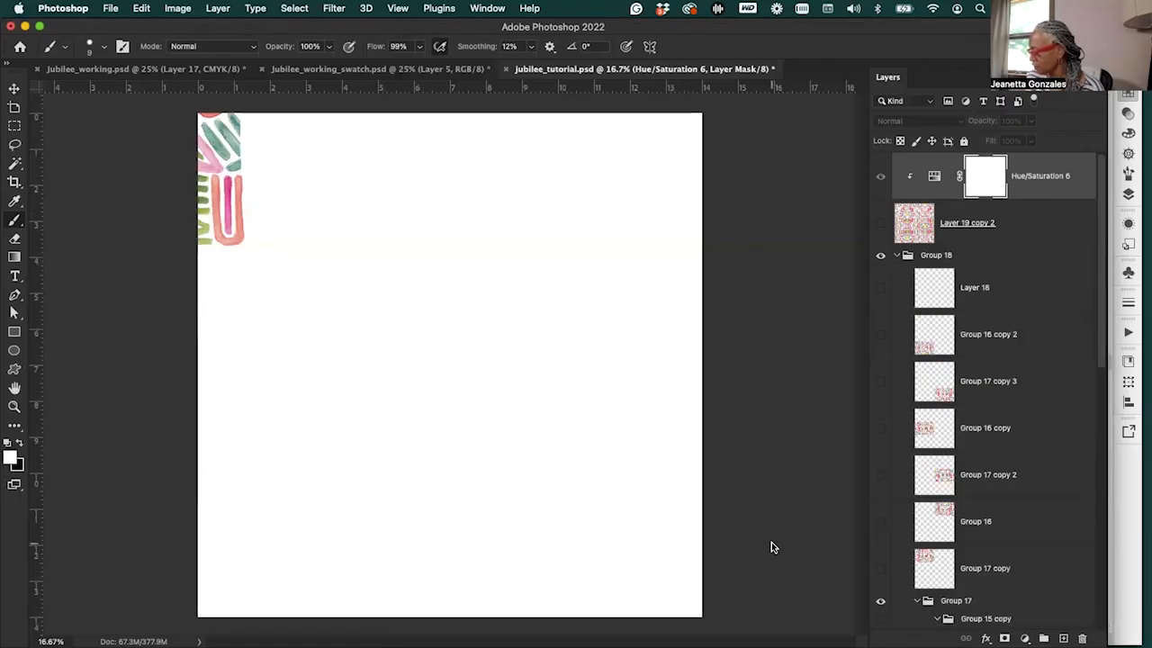
left_click_drag(1098, 347, 1096, 473)
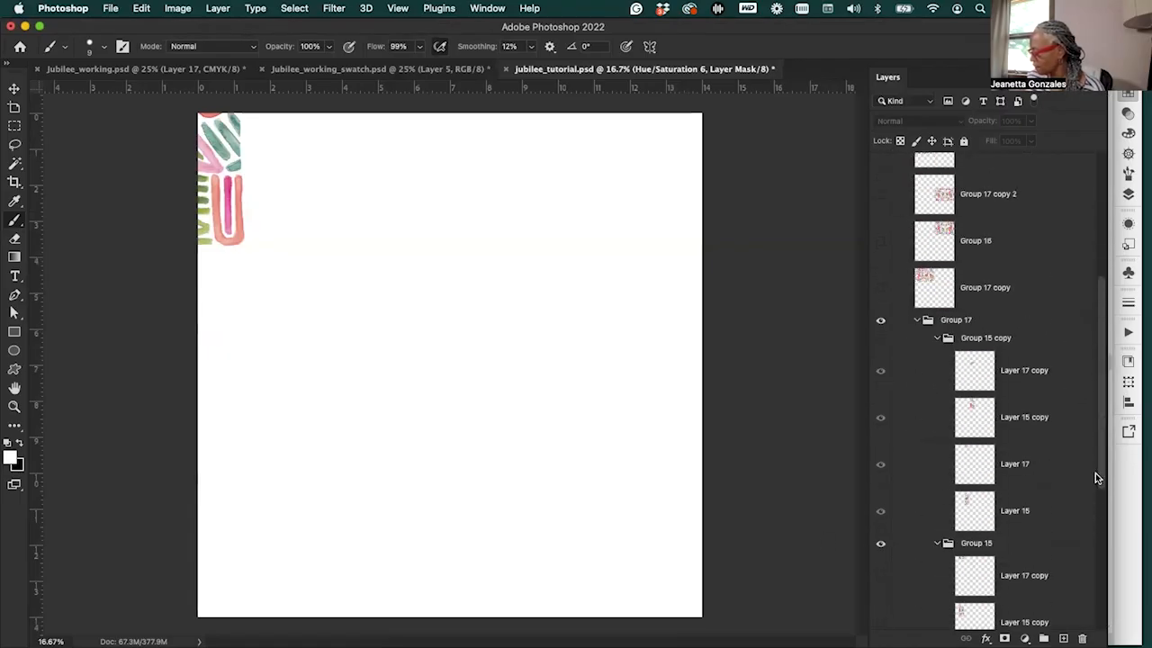
left_click(918, 321)
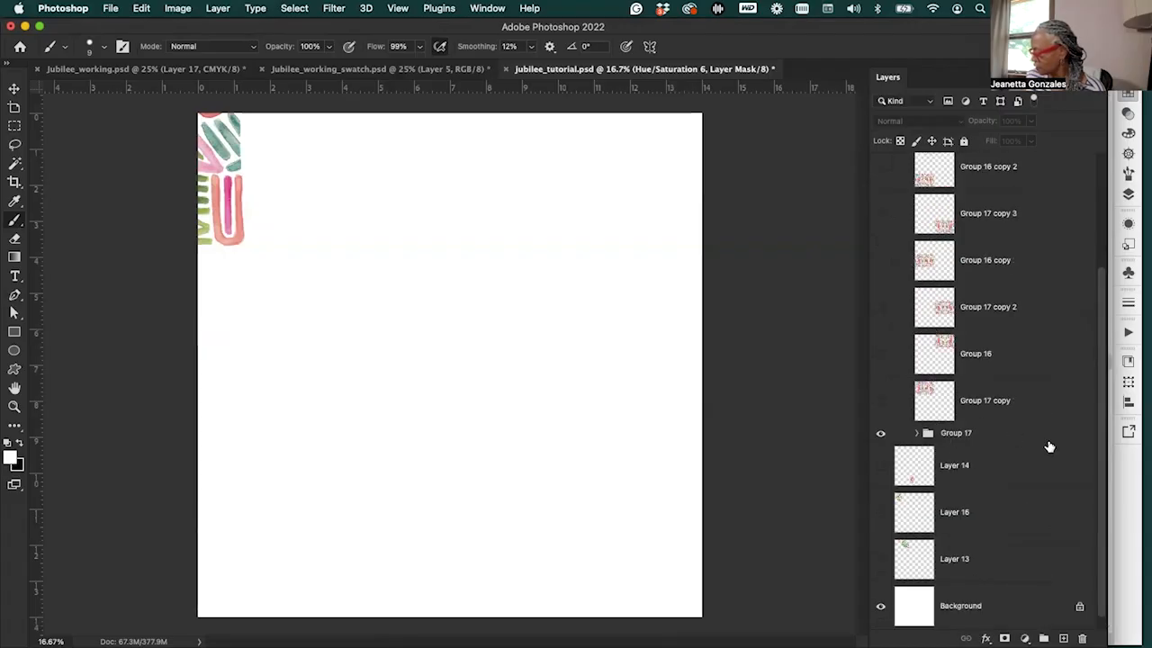
left_click(917, 435)
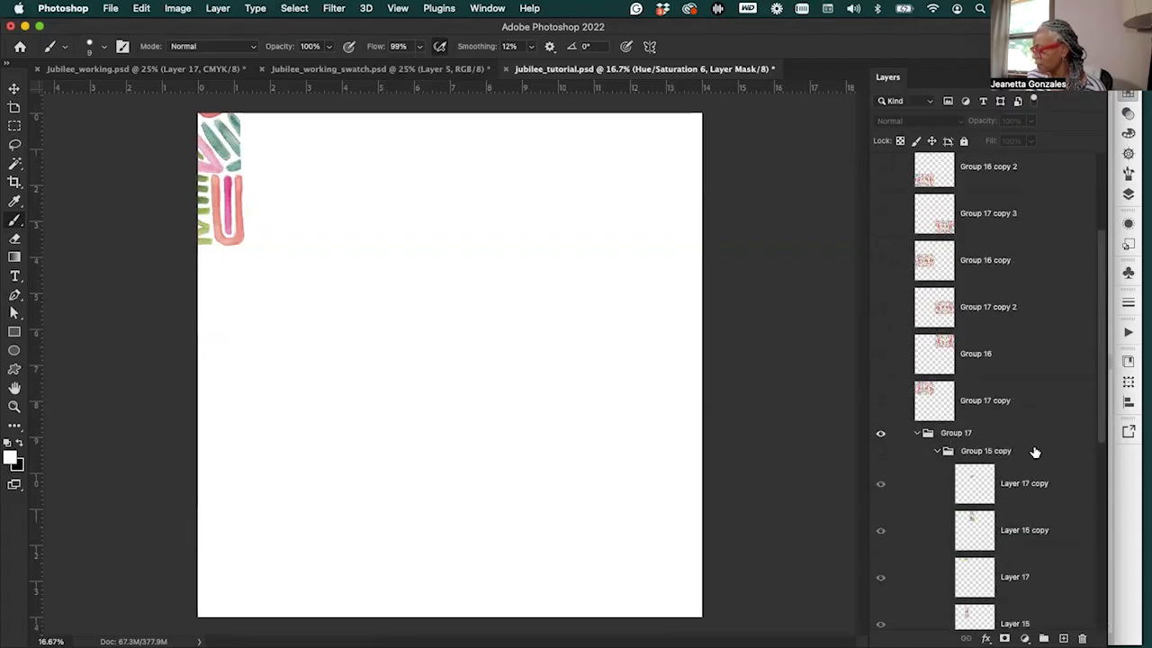
left_click_drag(1102, 414, 1098, 458)
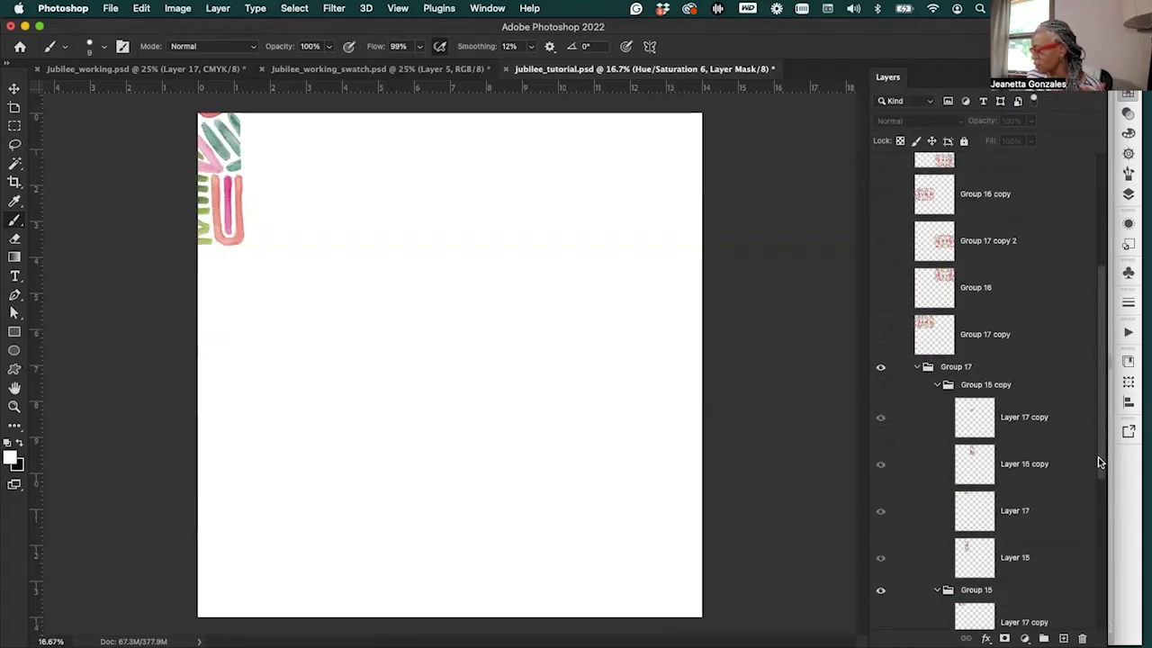
left_click(937, 385)
left_click(938, 405)
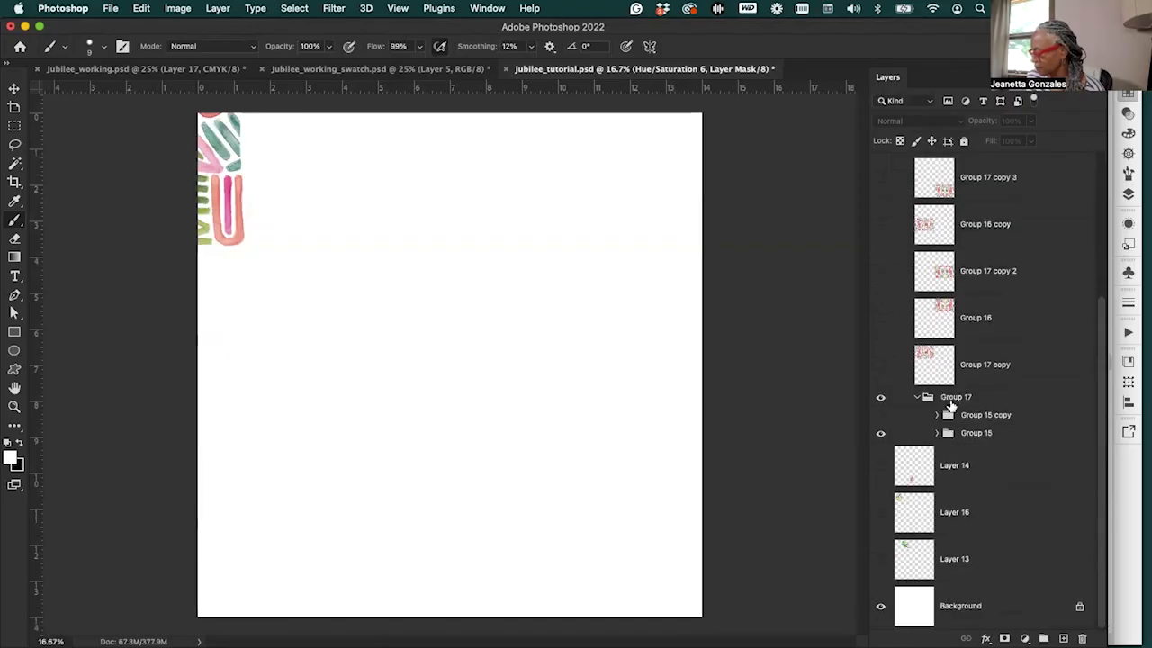
Toggle Group 15 off and on to check its content, and show Group 15 copy inside Group 17
left_click(881, 435)
left_click(881, 435)
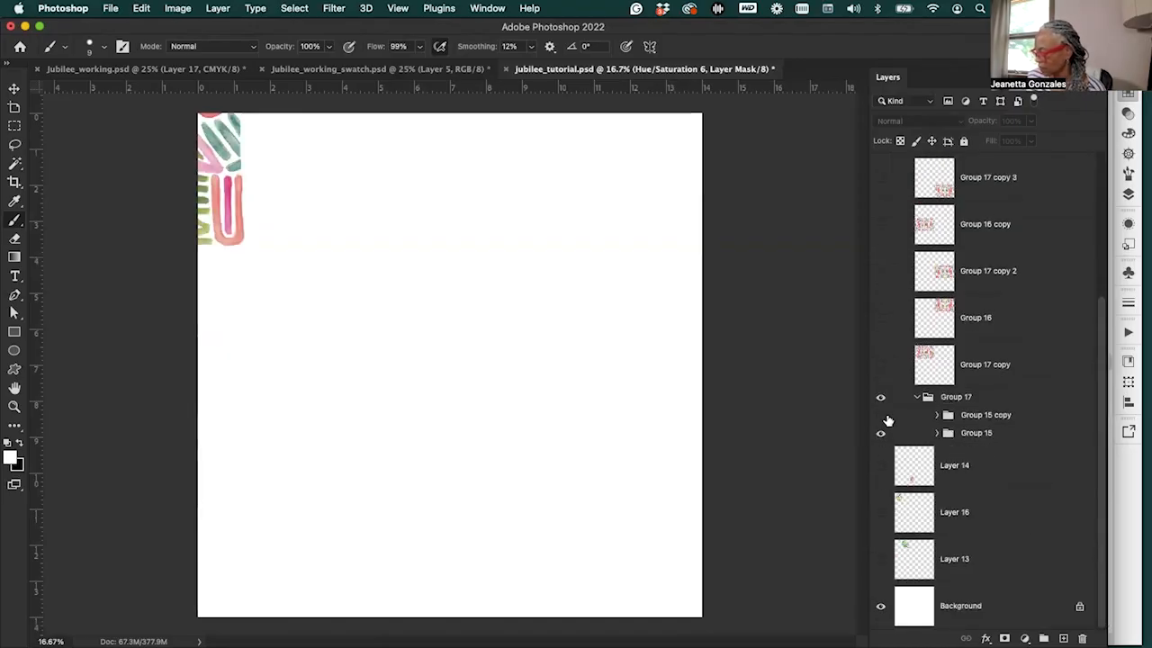
left_click(882, 416)
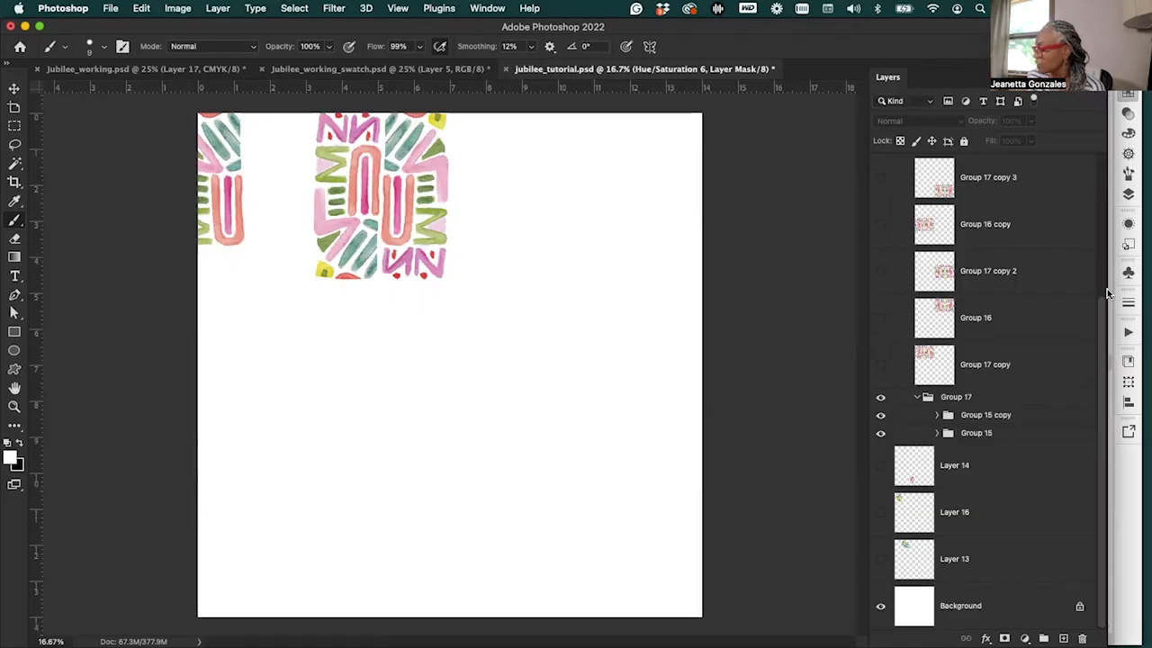
left_click_drag(1097, 366, 1103, 574)
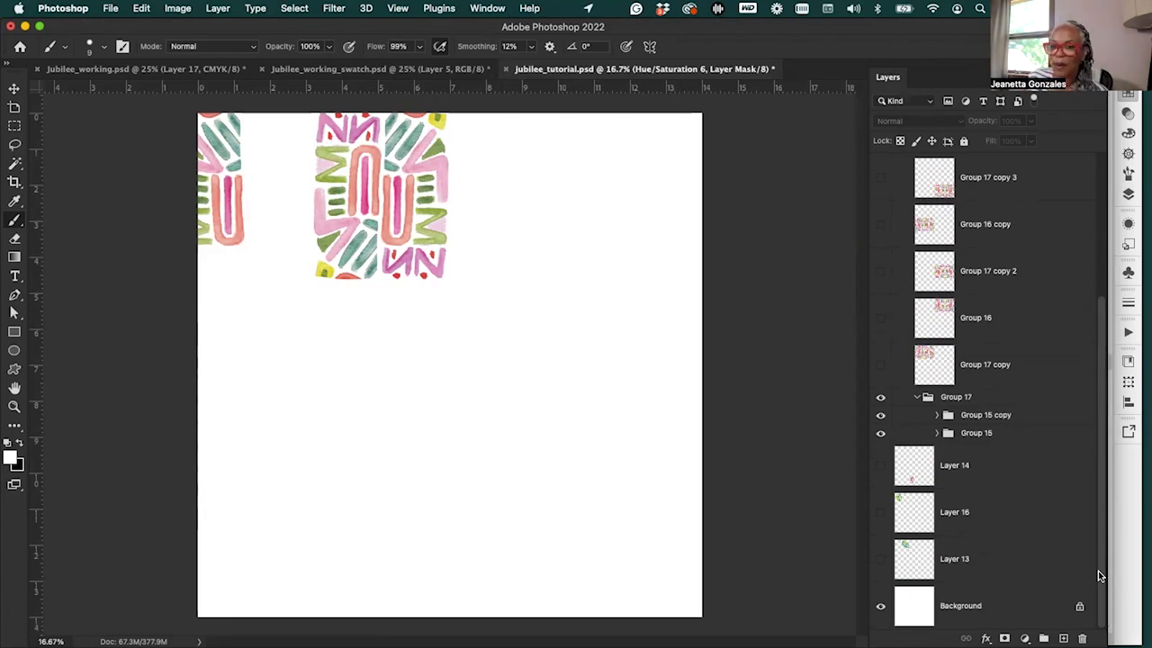
scroll(1101, 401, "up", 1)
scroll(1101, 414, "down", 1)
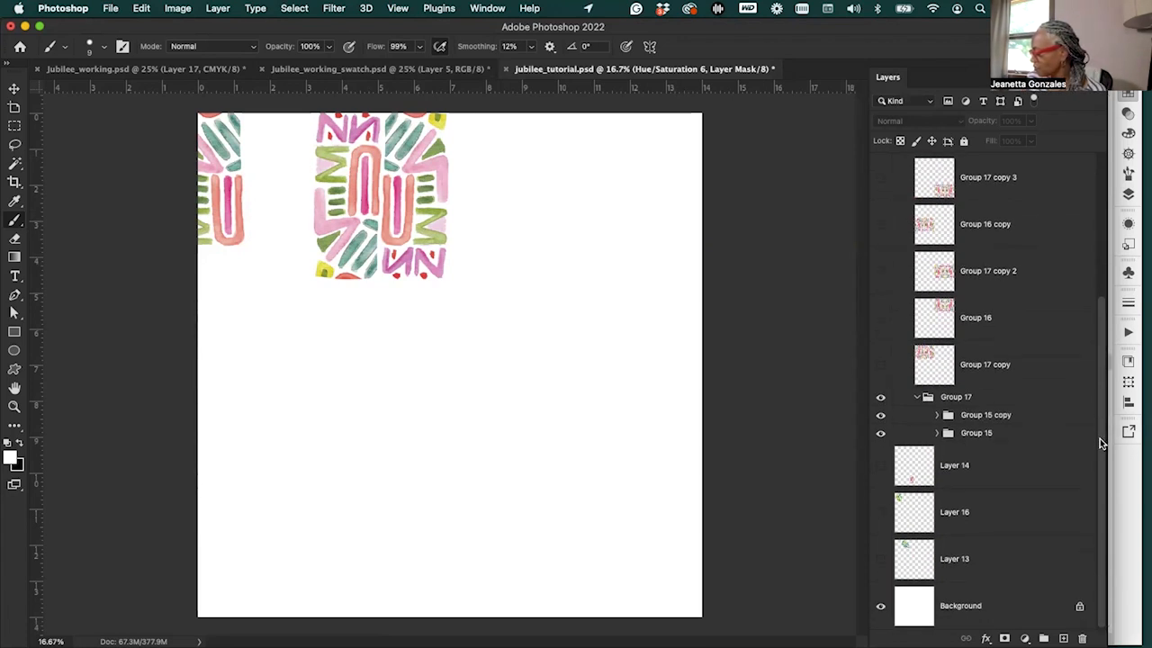
left_click(936, 433)
left_click(937, 433)
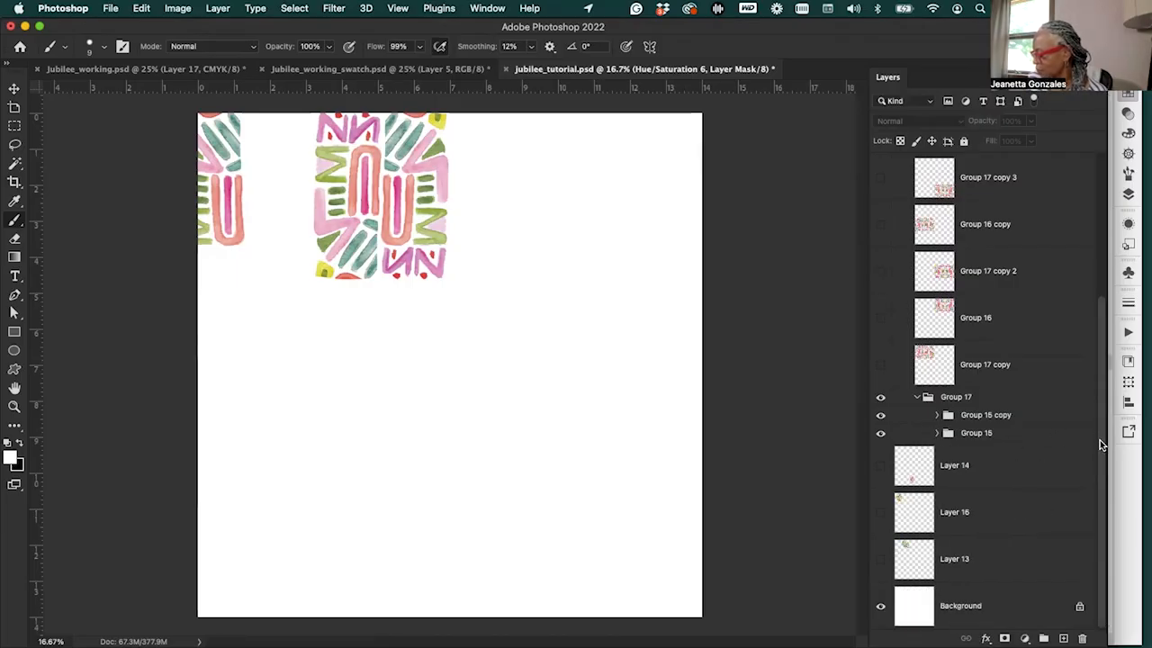
Toggle Group 15 and Group 15 copy inside Group 17 off and on to check what each one contains
left_click(881, 434)
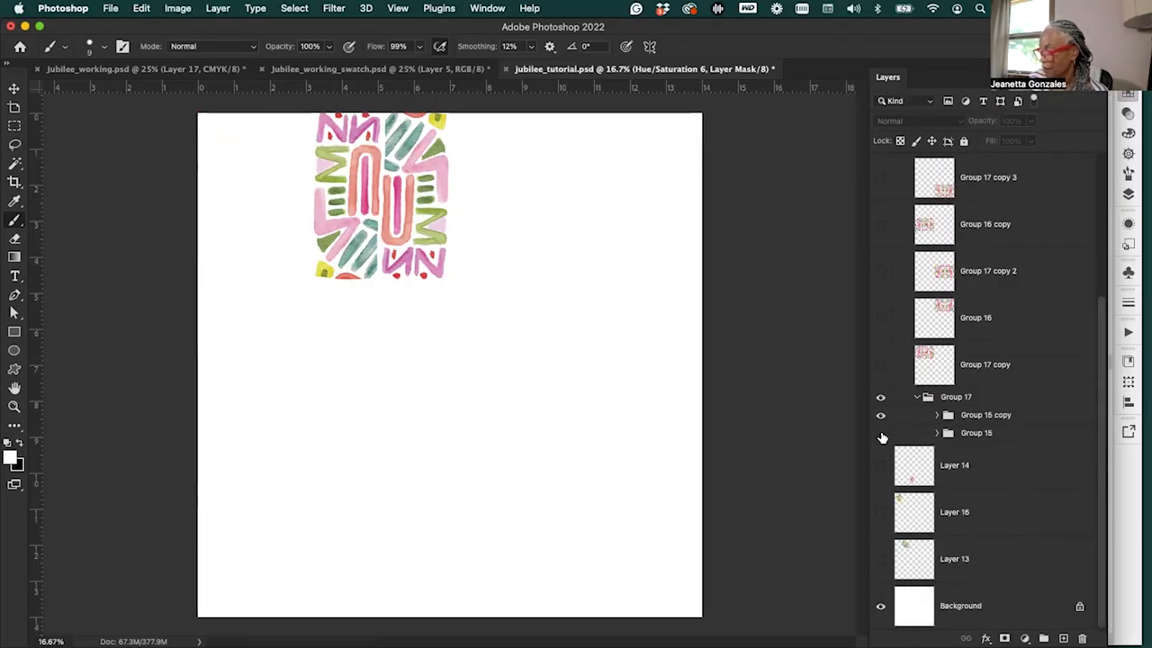
left_click(881, 434)
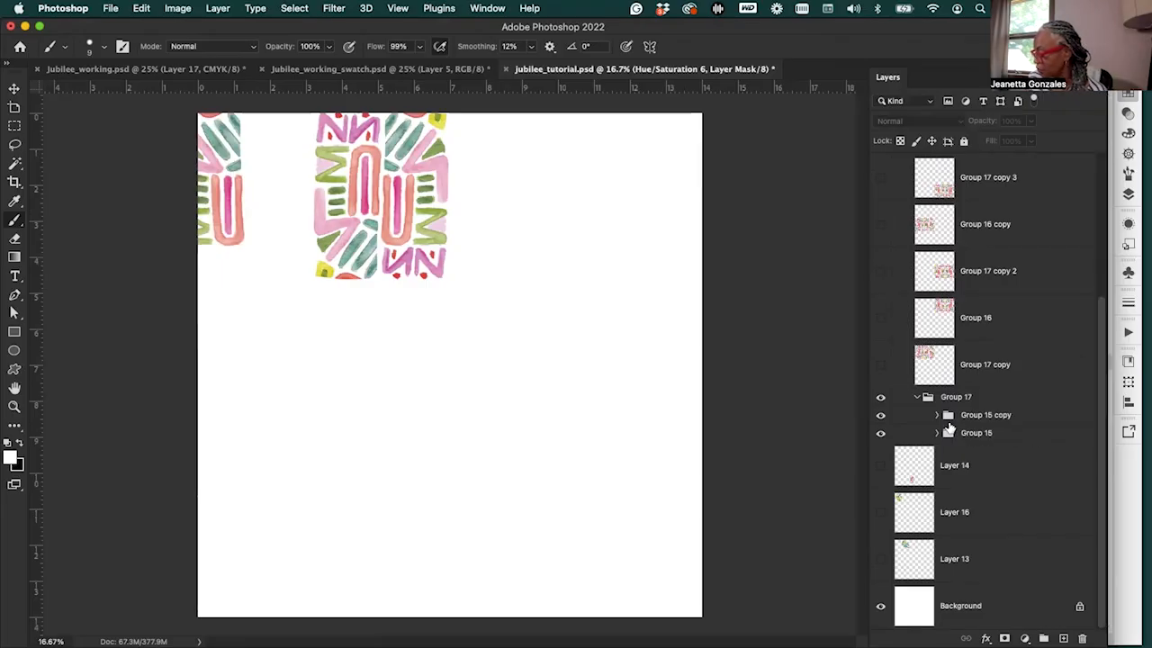
left_click(881, 415)
left_click(881, 415)
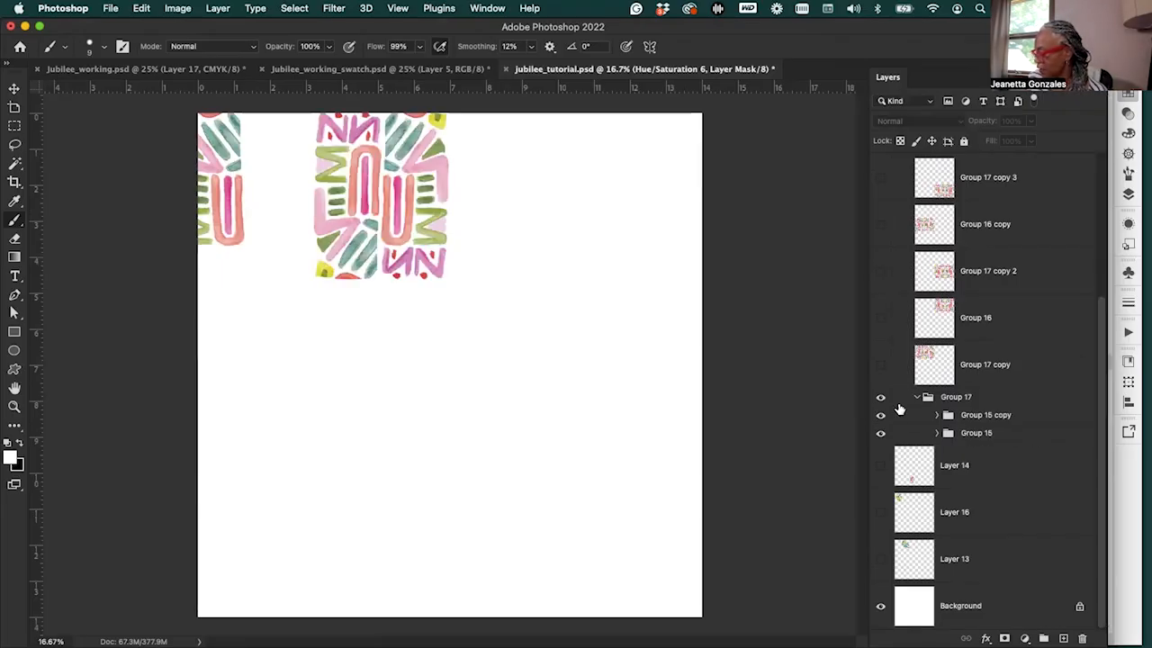
left_click_drag(881, 466, 881, 559)
left_click_drag(881, 468, 882, 550)
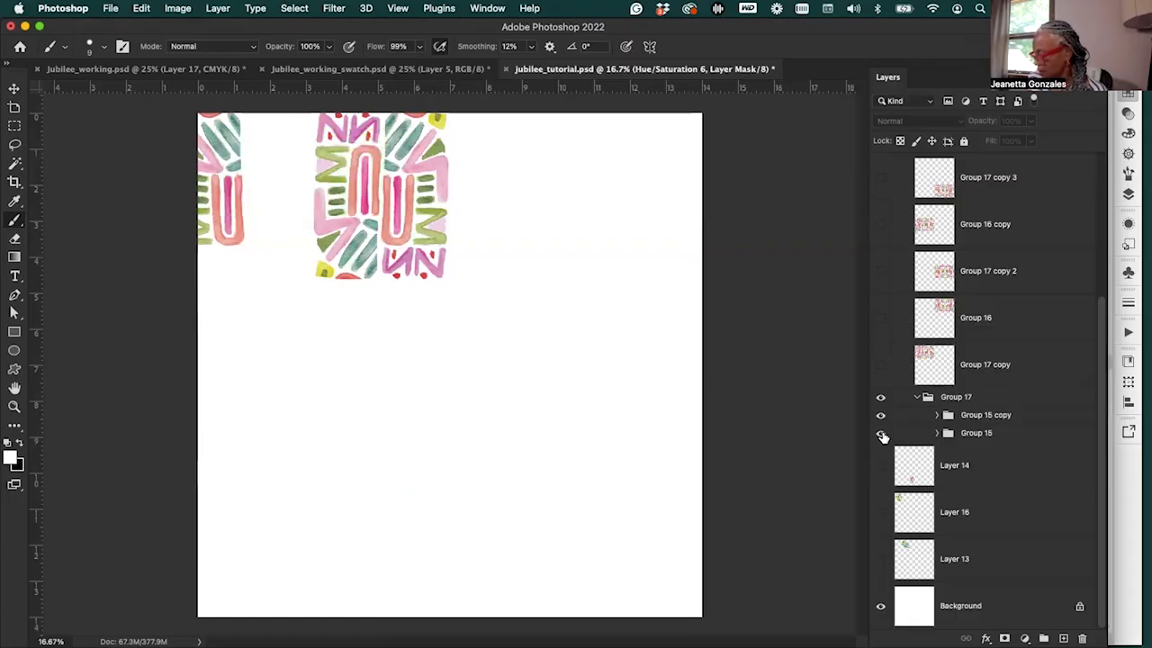
Show the hidden Layer 17 copy and Layer 15 copy inside Group 15, and collapse Group 17
left_click(937, 433)
left_click_drag(881, 466, 881, 512)
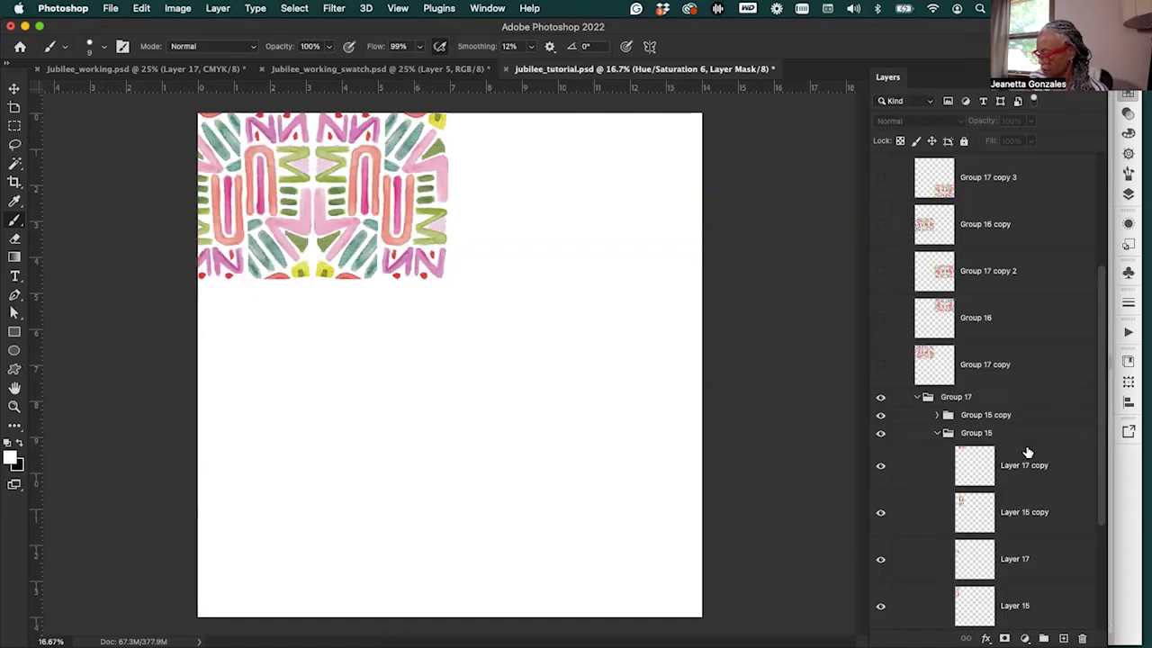
left_click(918, 398)
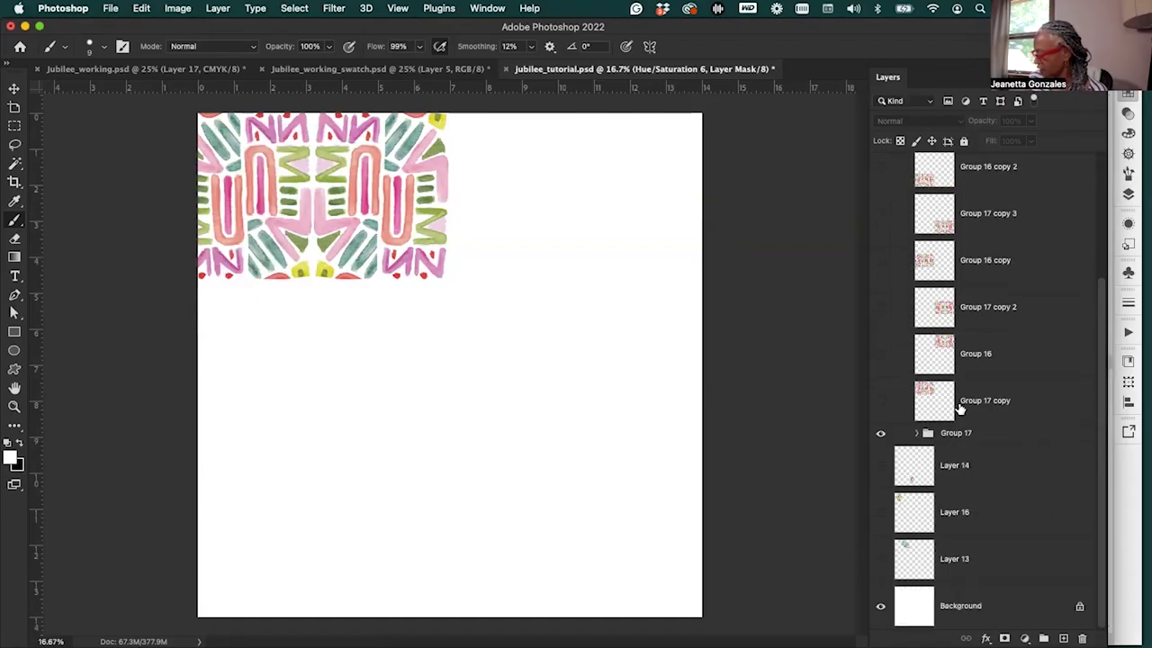
Preview the upper pattern row by showing the Group 17 copy and Group 16 layers, and hide them again
left_click(881, 401)
left_click(882, 355)
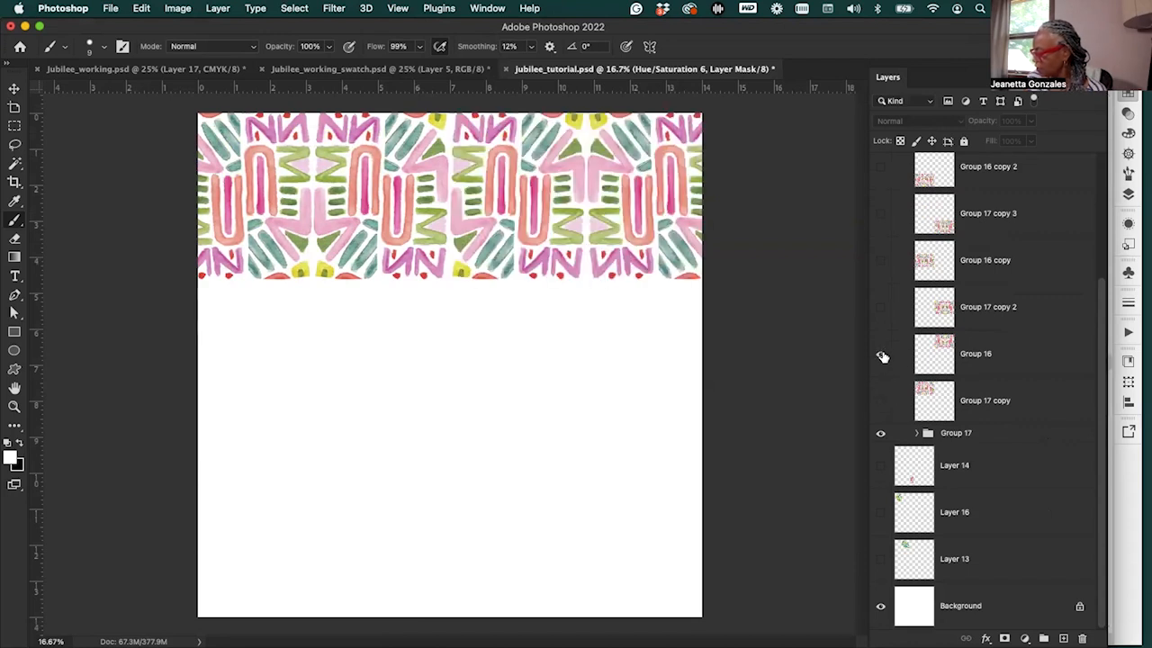
left_click(881, 355)
Duplicate Group 17 and merge the duplicated group into a single layer
left_click_drag(1002, 438, 1063, 638)
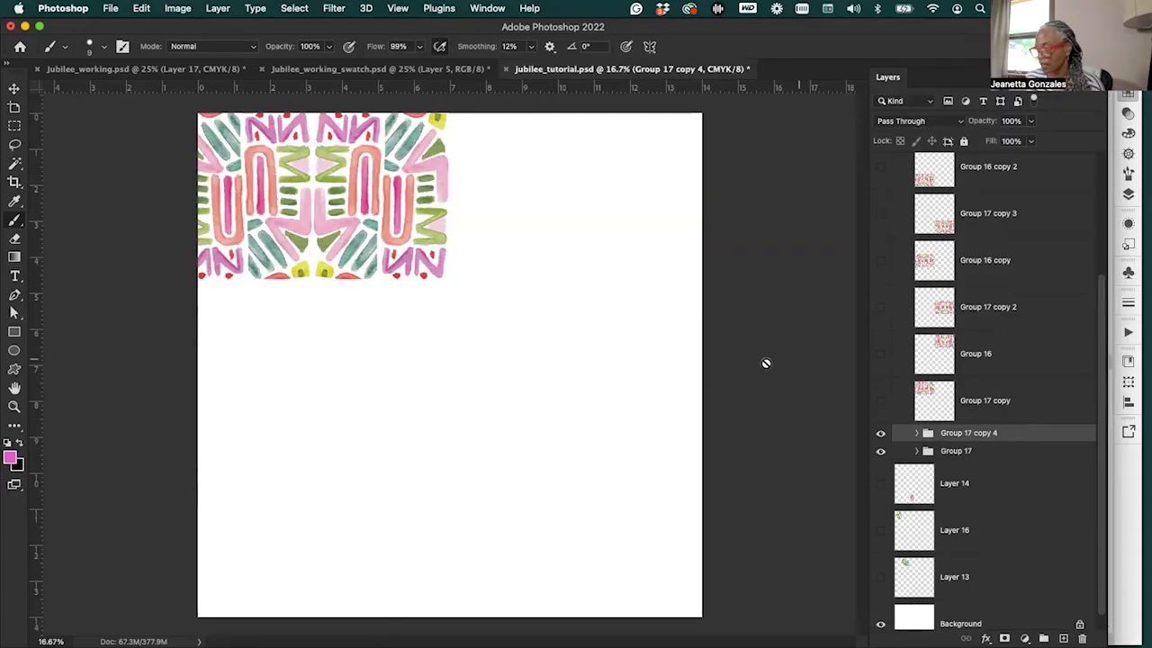
left_click(219, 8)
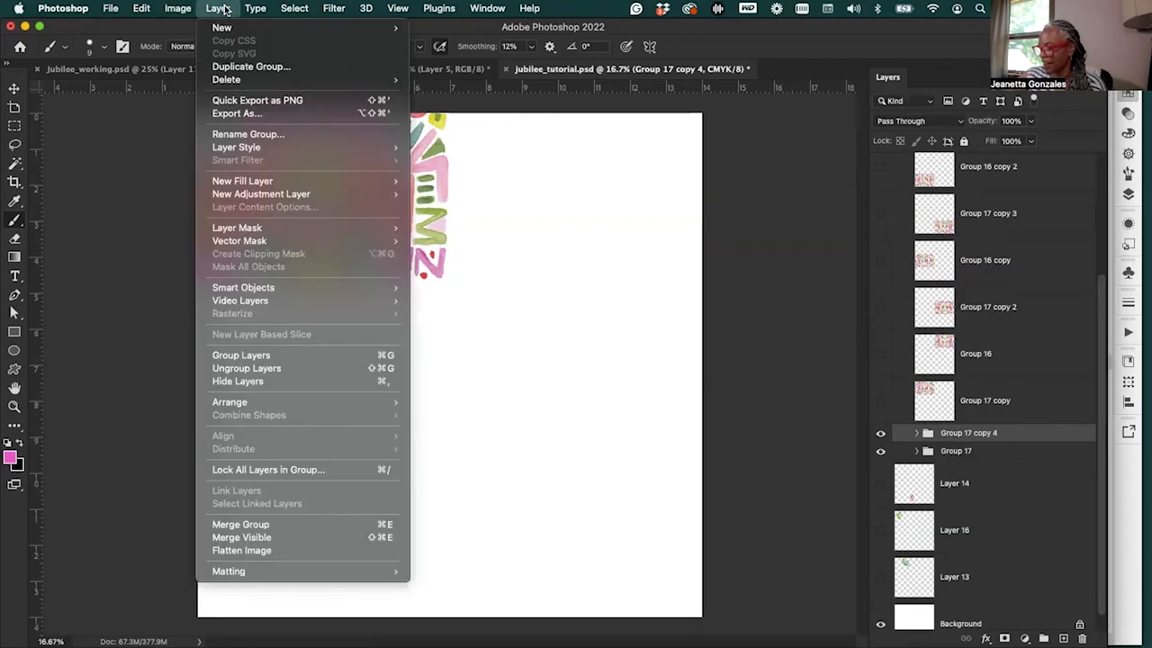
left_click(225, 9)
right_click(1017, 434)
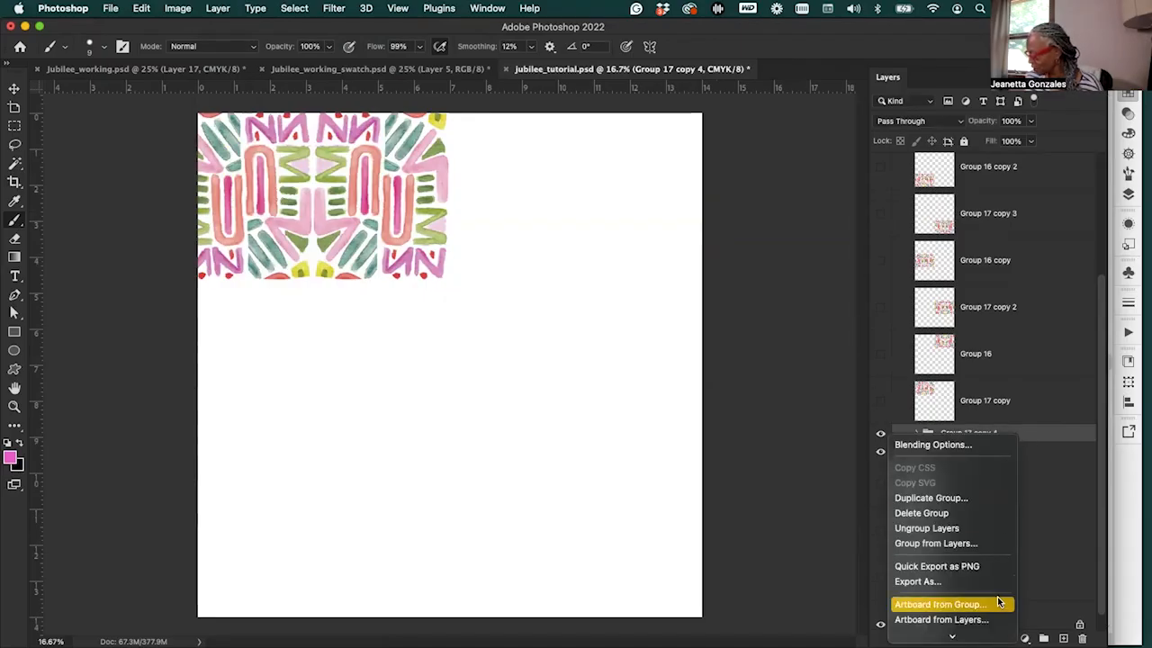
scroll(987, 539, "down", 2)
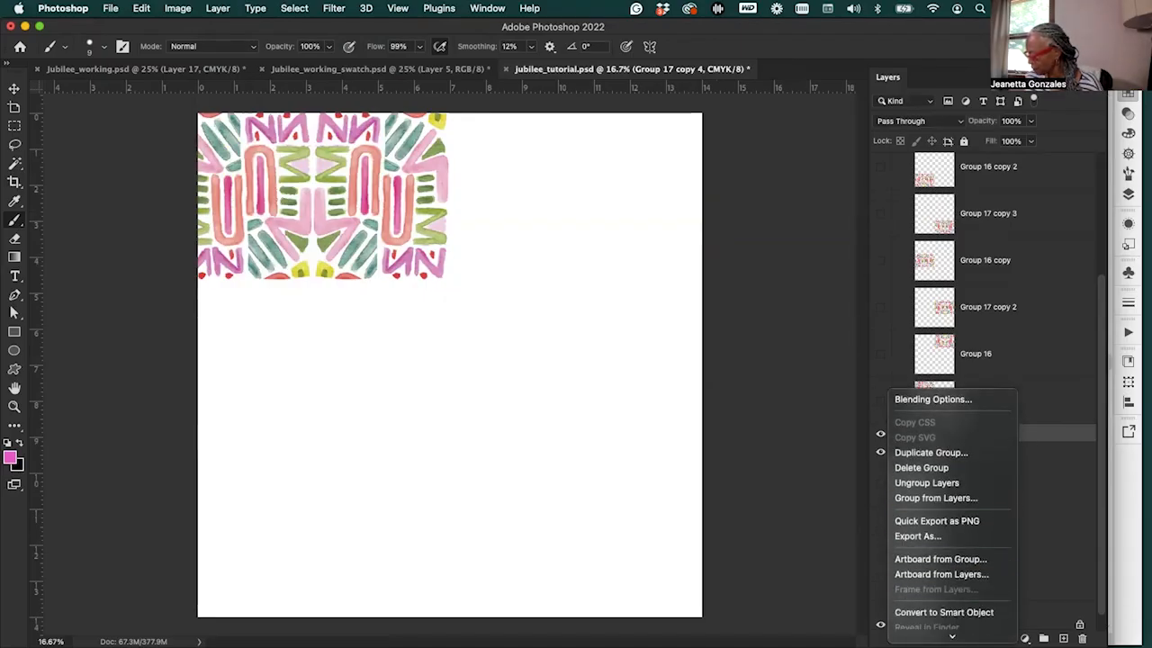
scroll(965, 522, "down", 6)
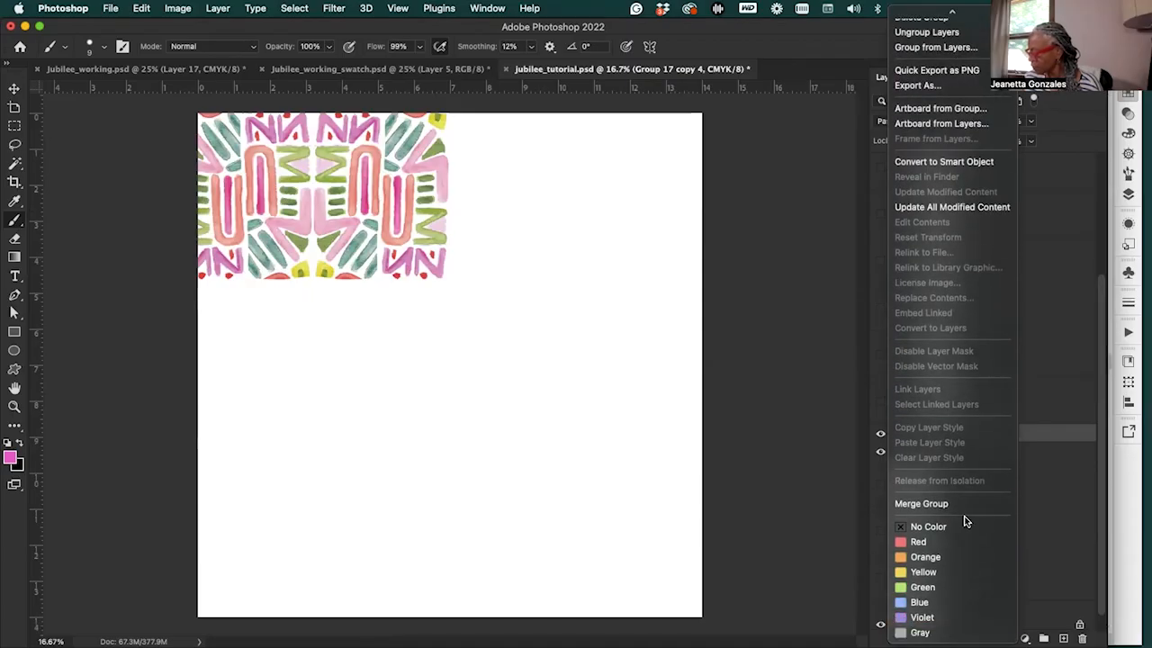
left_click(1074, 434)
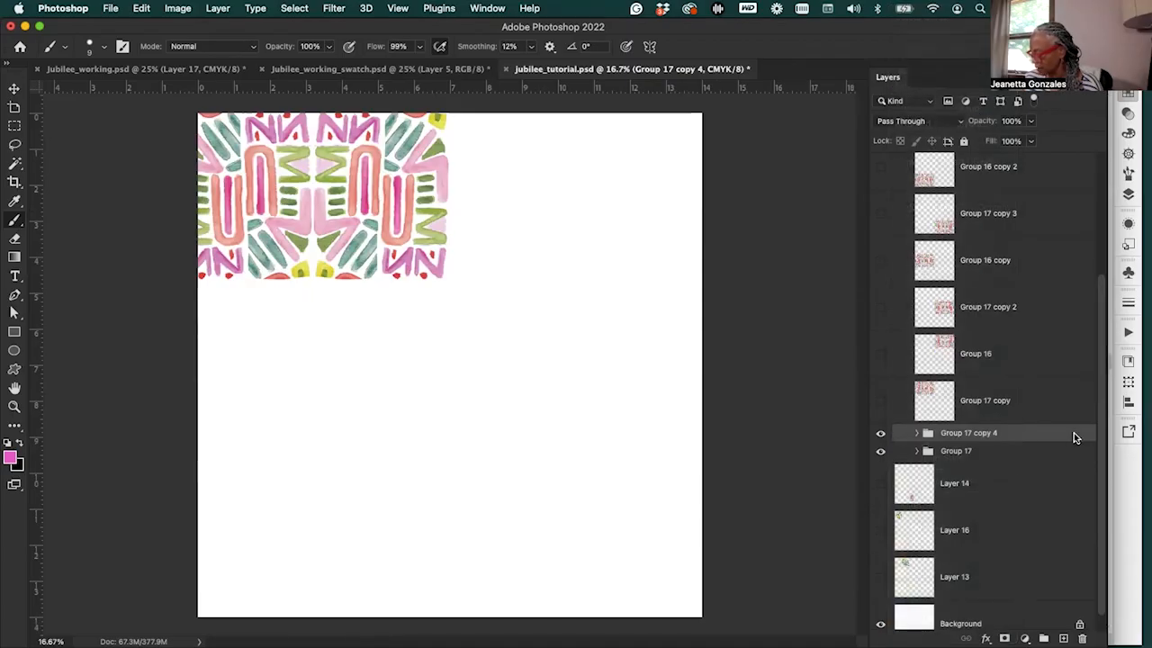
right_click(1013, 438)
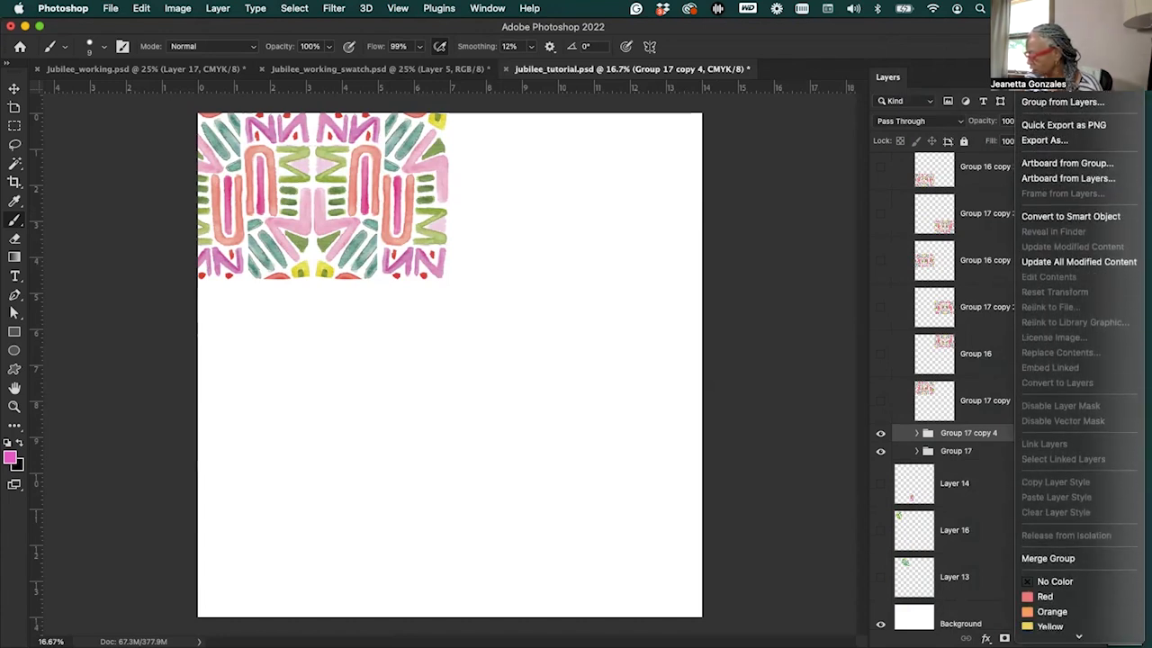
left_click(1076, 505)
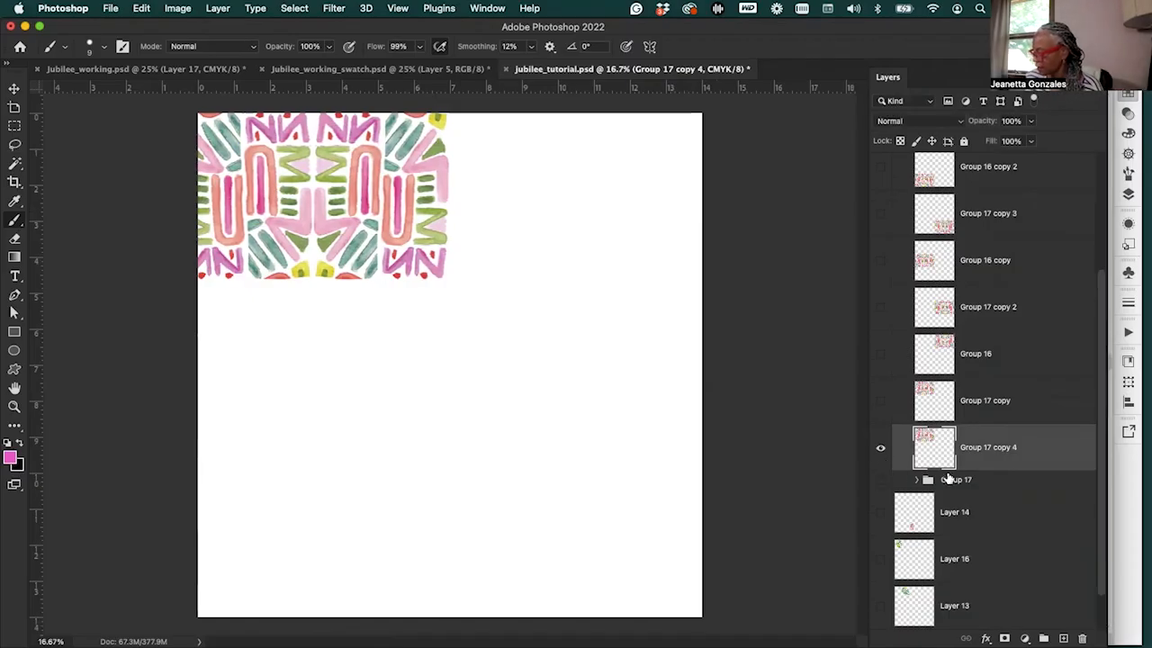
Toggle Group 17 copy 4 off and on, try moving it down and to the right as one piece, and undo the move
left_click(881, 448)
left_click(881, 449)
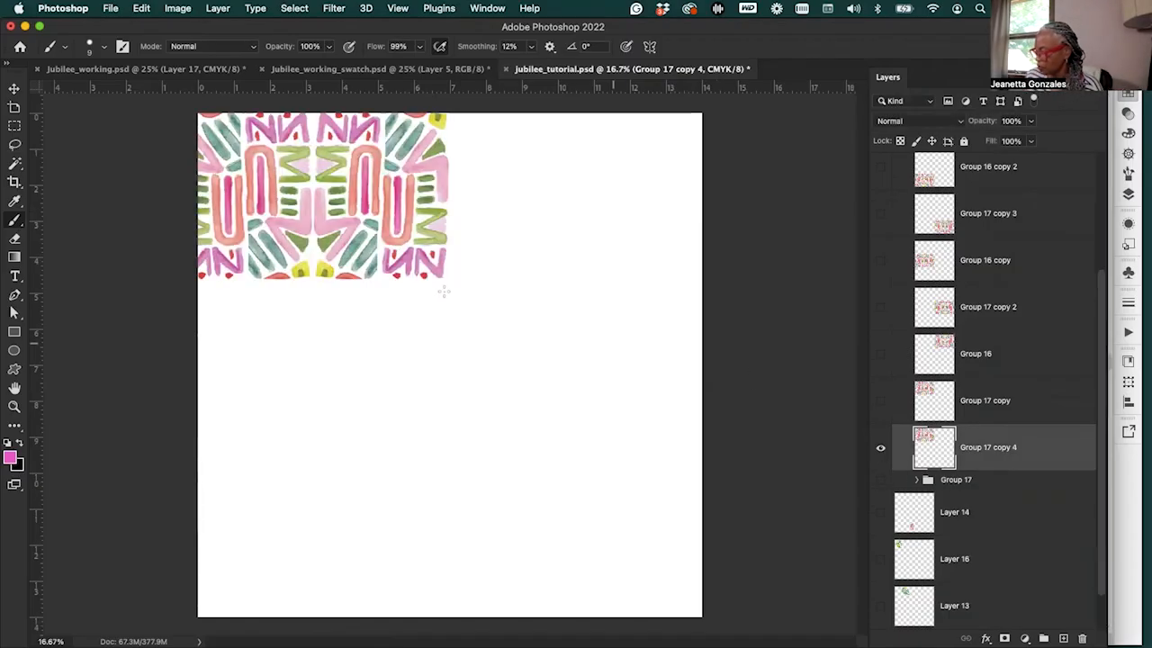
left_click(14, 88)
left_click_drag(437, 218, 483, 298)
key("super+z")
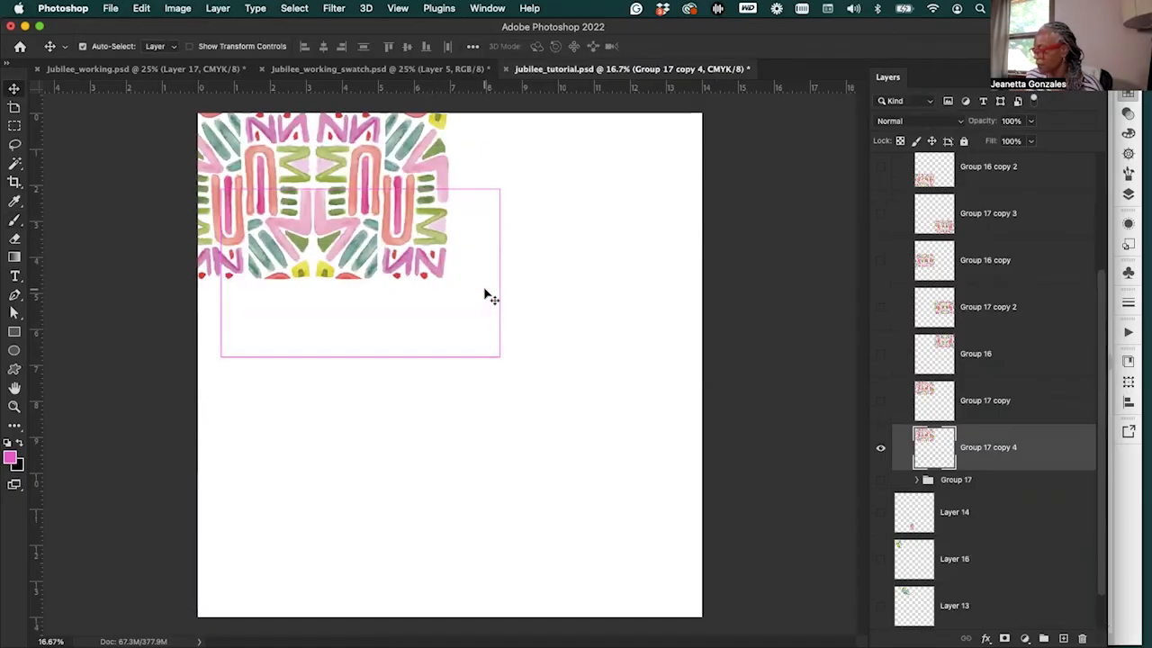
Hide Group 17 copy 4 and show Group 17 copy, Group 16, Group 17 copy 2, Group 16 copy, Group 17 copy 3 and Group 16 copy 2
left_click(882, 449)
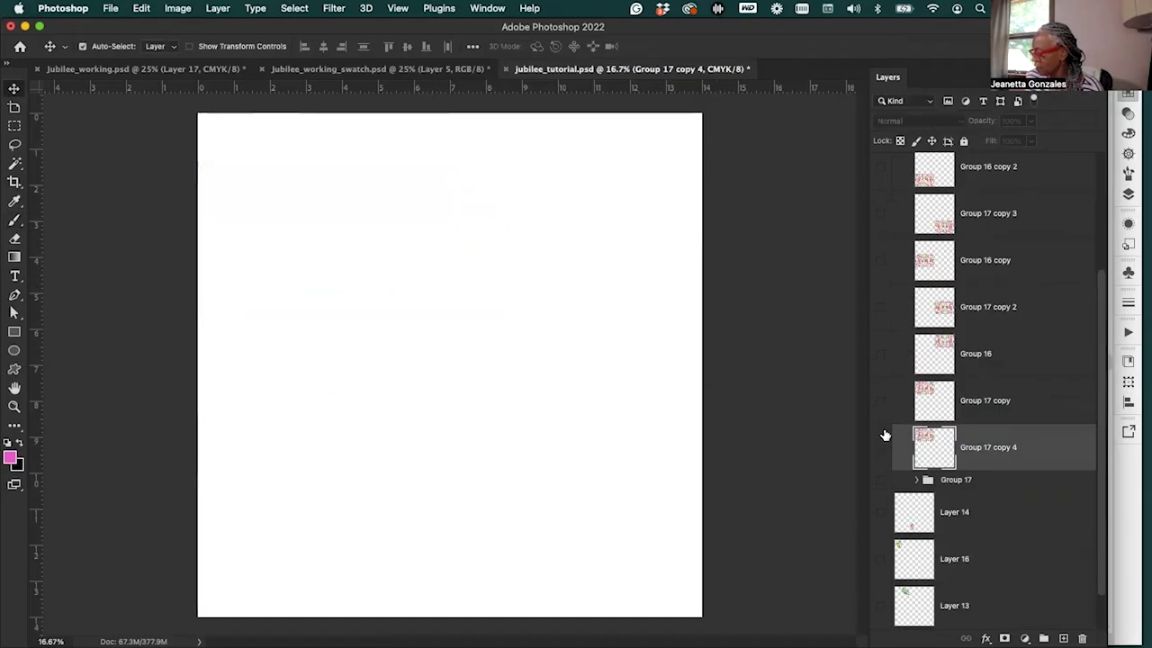
left_click(880, 402)
left_click(881, 354)
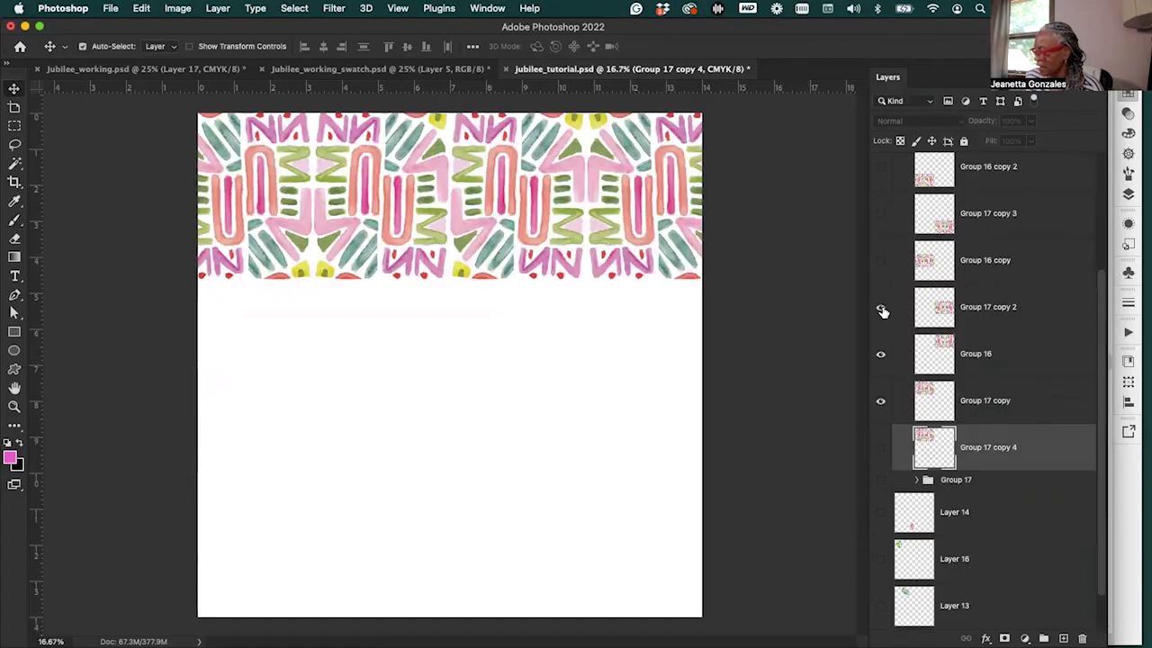
left_click(881, 308)
left_click(881, 263)
left_click_drag(1098, 343, 1096, 266)
left_click(880, 289)
left_click(881, 241)
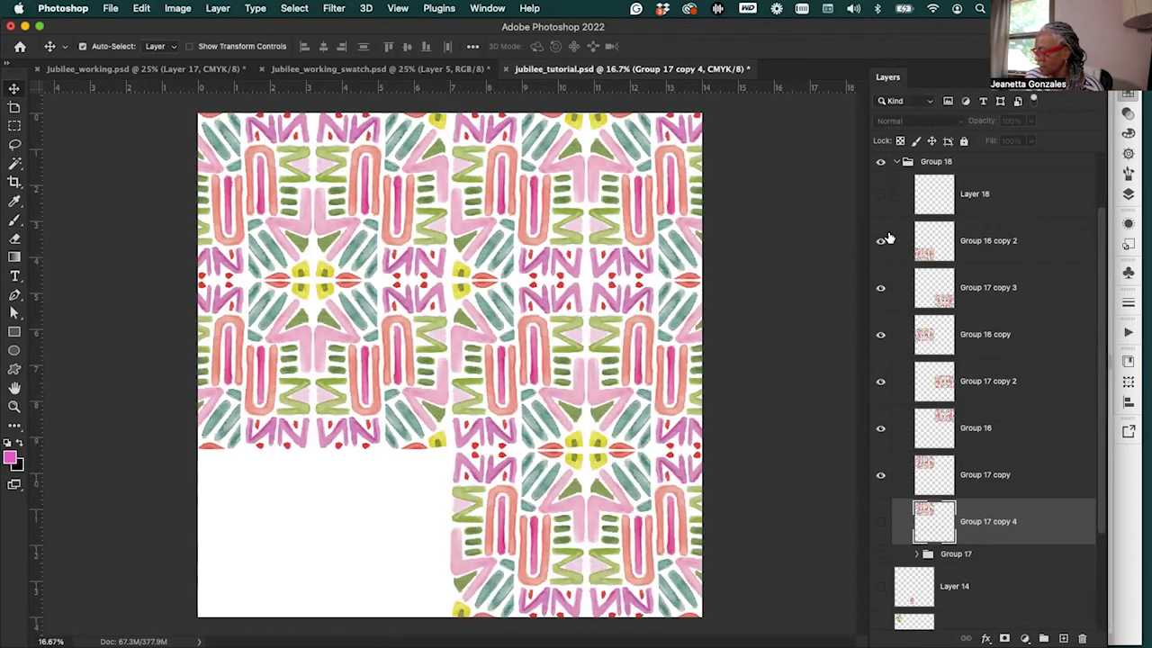
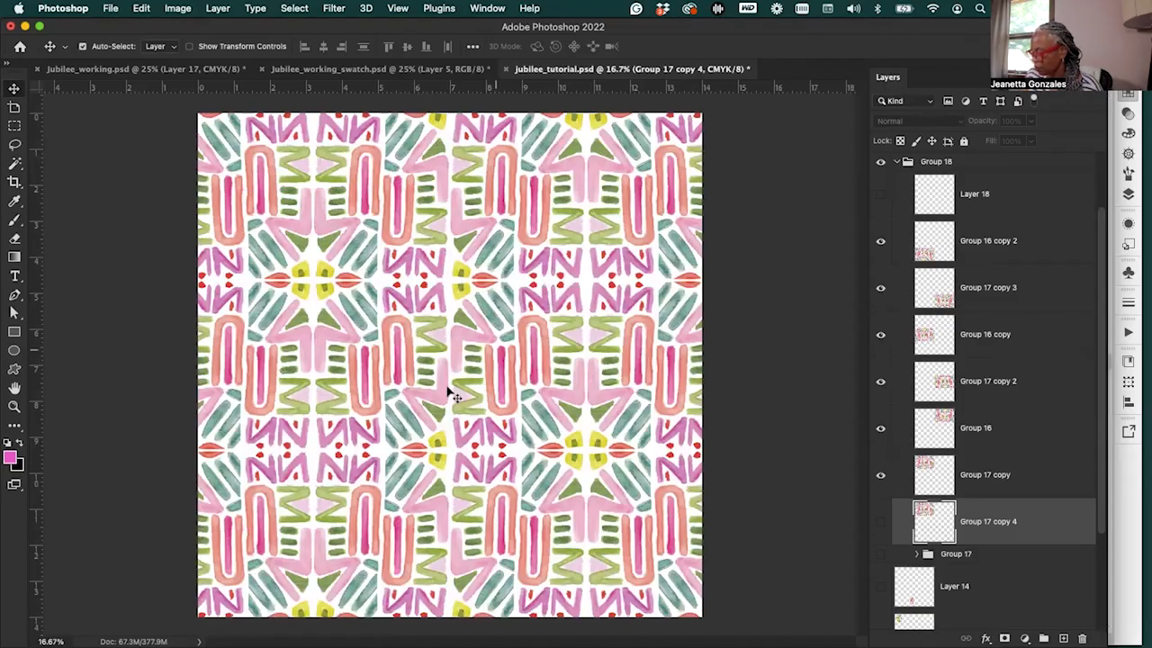
Hide every merged block except Group 17 copy in Group 18, and select Group 17 copy
left_click(880, 475)
left_click(881, 474)
left_click_drag(880, 429, 880, 242)
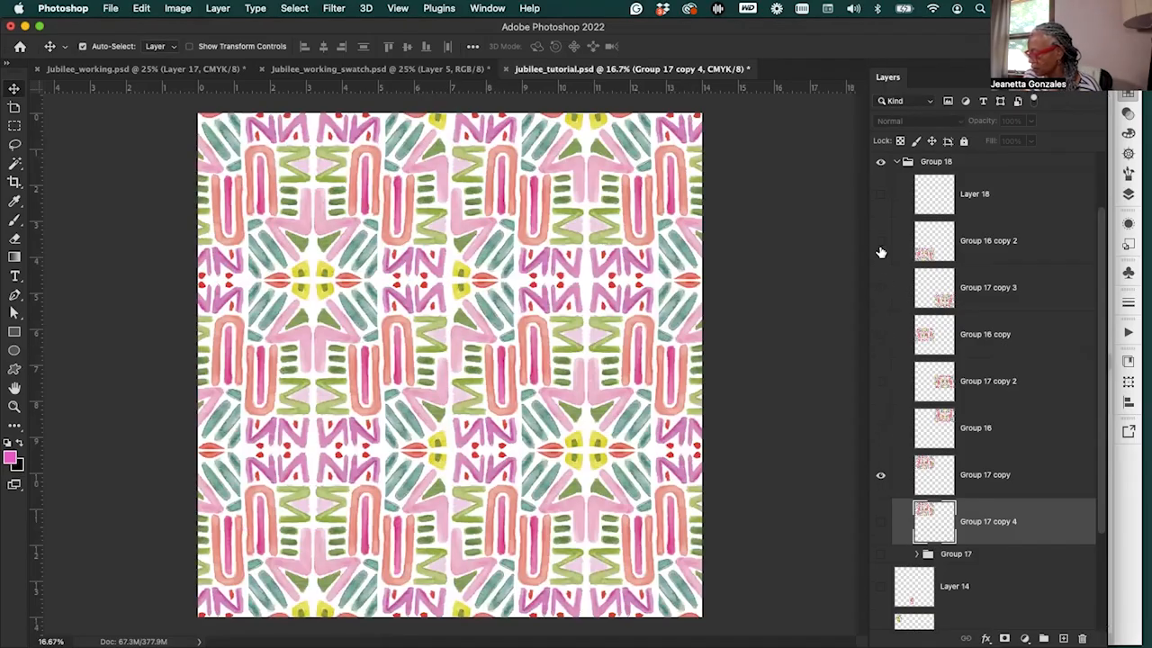
left_click(440, 277)
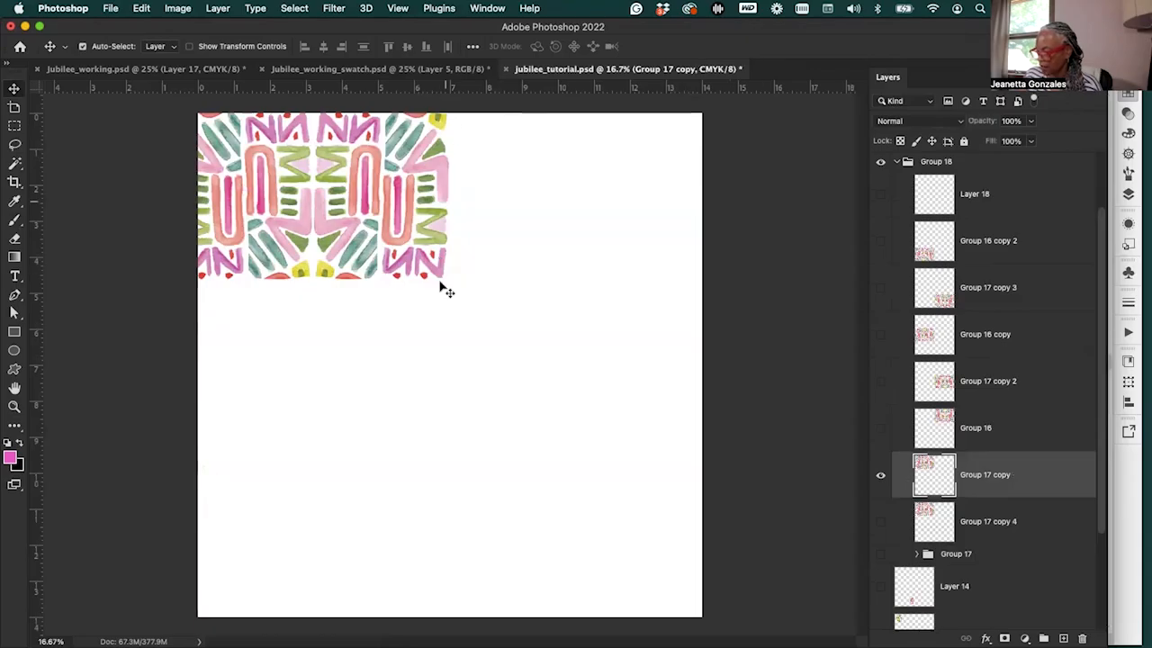
Switch to the Eraser and enlarge its brush size to 30
left_click(15, 239)
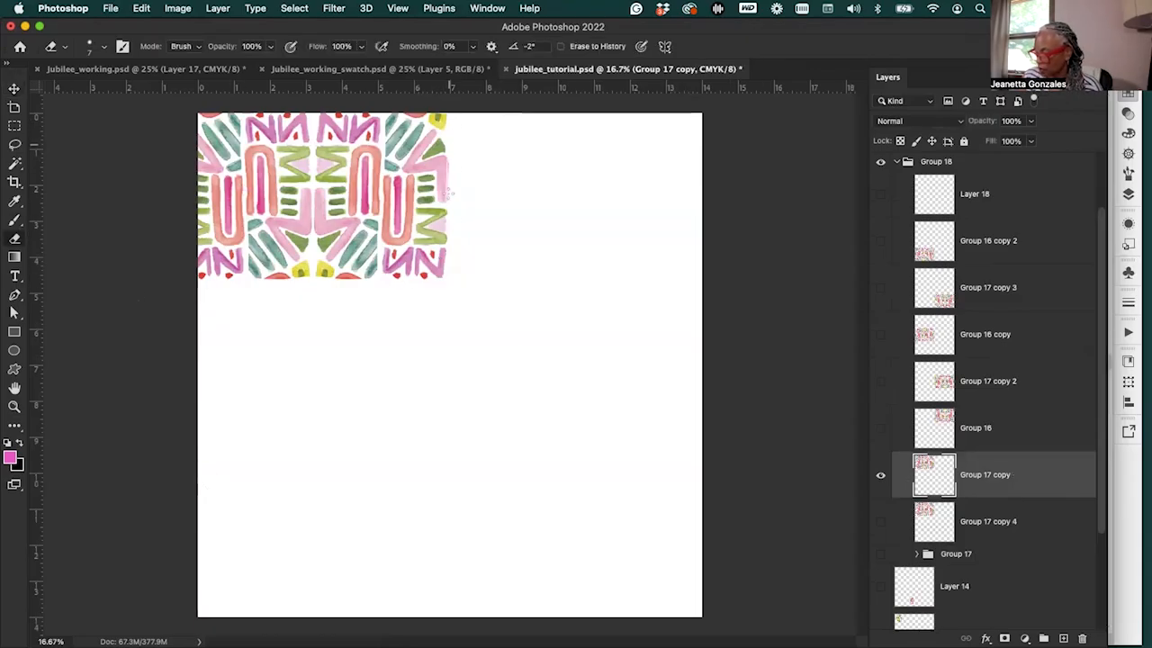
key("bracketright")
key("bracketright")
key("bracketright")
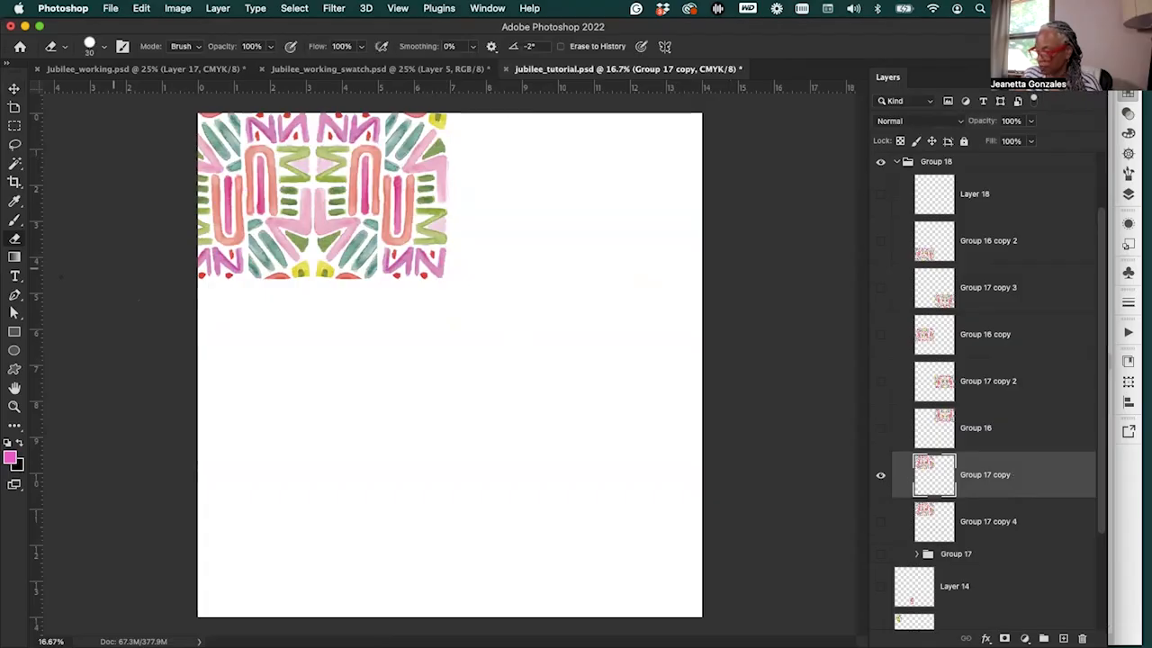
Add a vertical guide at about 6.8 in near the block's right edge, and marquee-select and clear the strip beyond it
left_click_drag(34, 308, 443, 269)
left_click(16, 127)
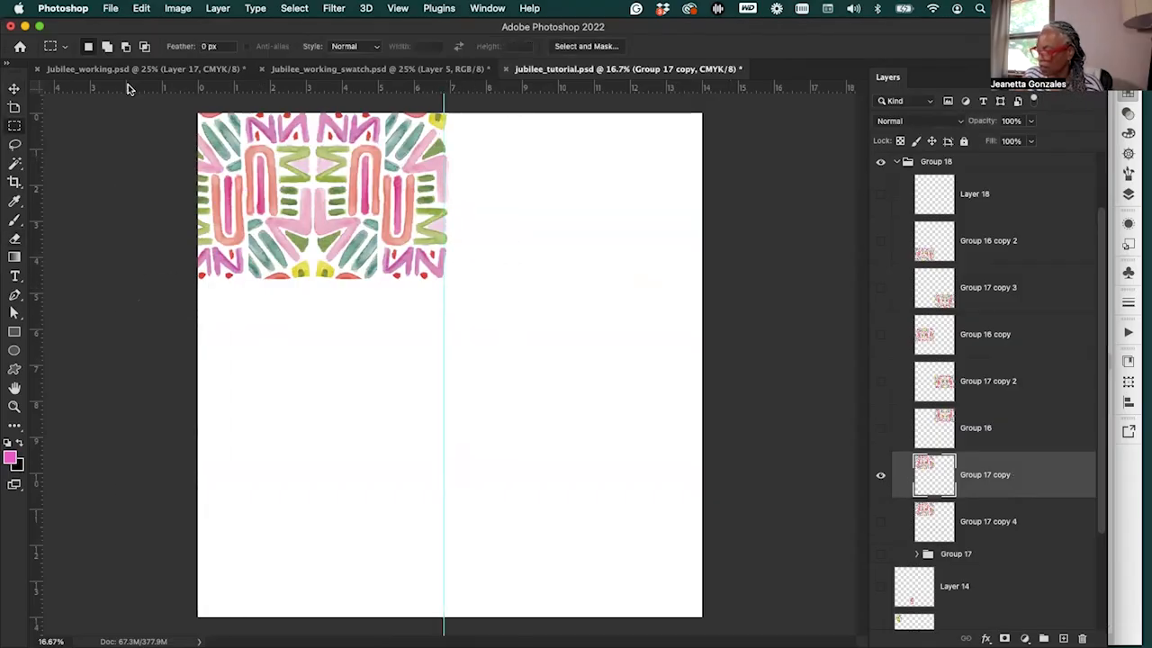
left_click_drag(444, 106, 500, 286)
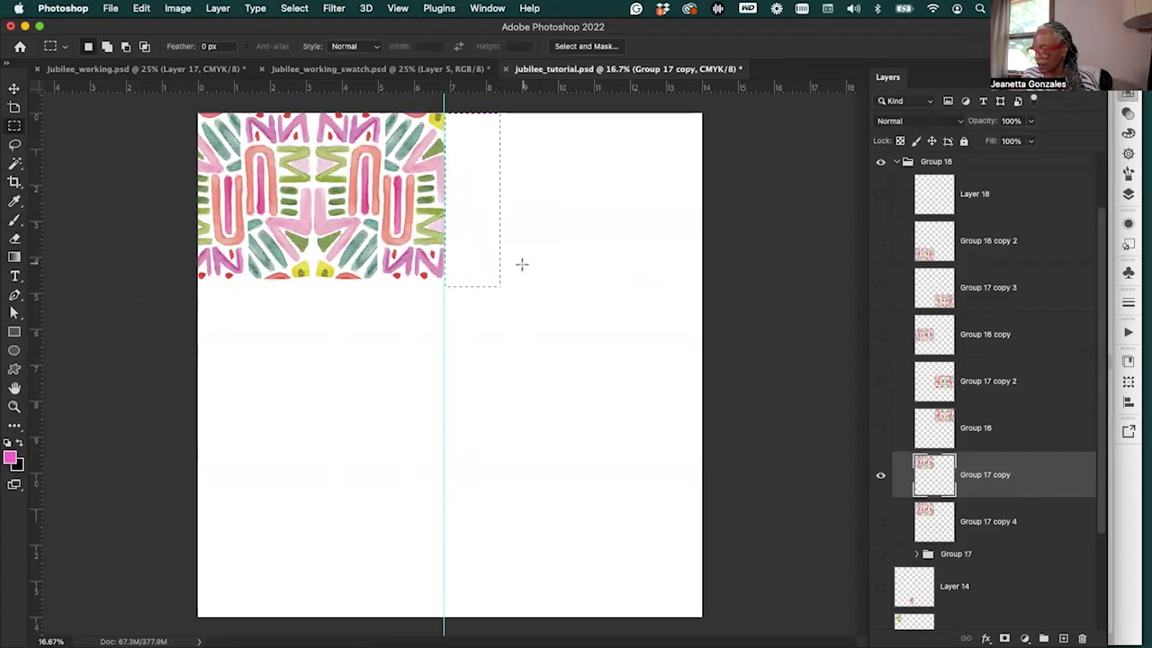
Hide the guides and undo the clearing of the strip beside the block, leaving nothing selected
key("super+d")
key("super+;")
key("super+z")
key("super+z")
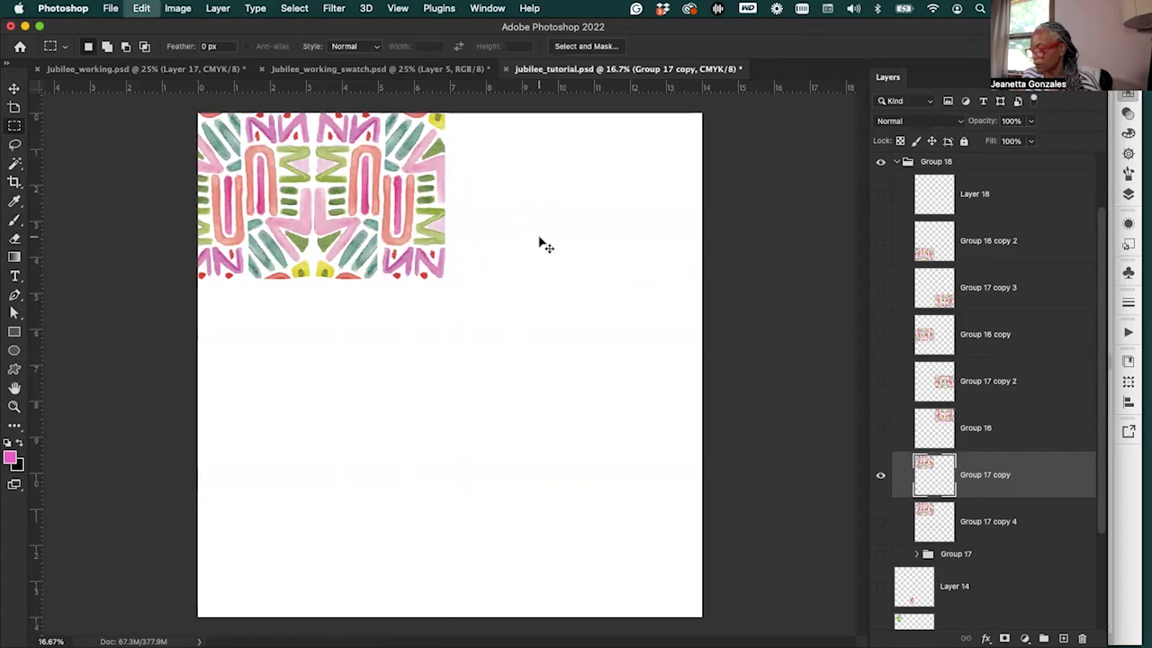
key("super+d")
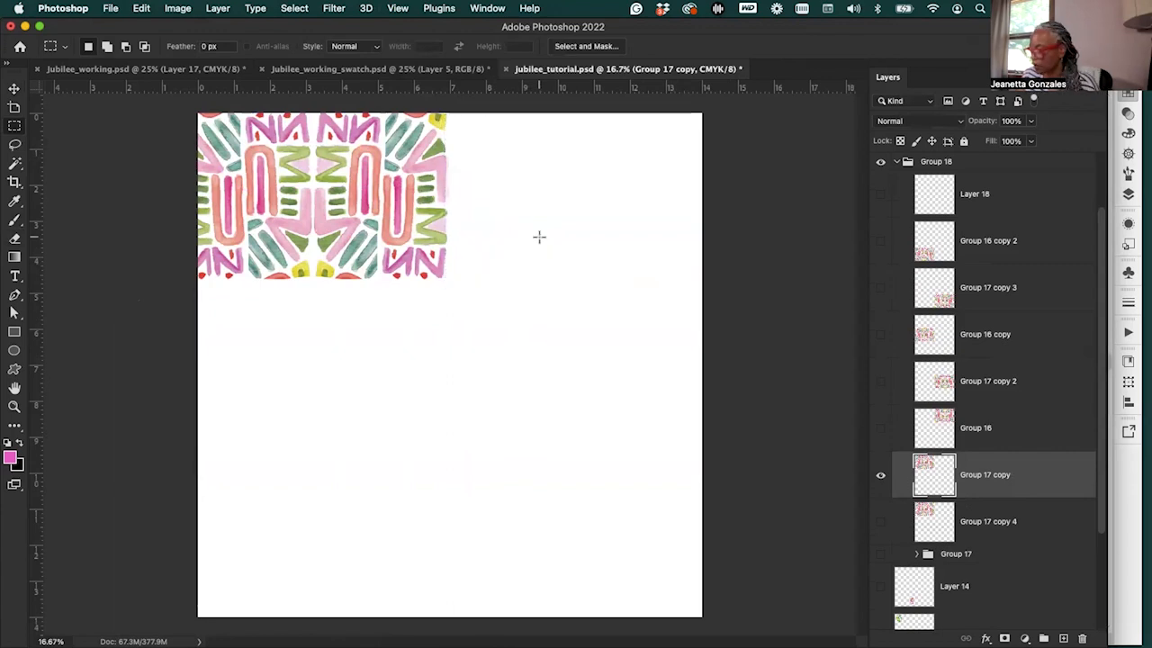
Free-transform Group 17 copy, shifting it slightly left to the vertical guide and distorting its lower-right corner
key("v")
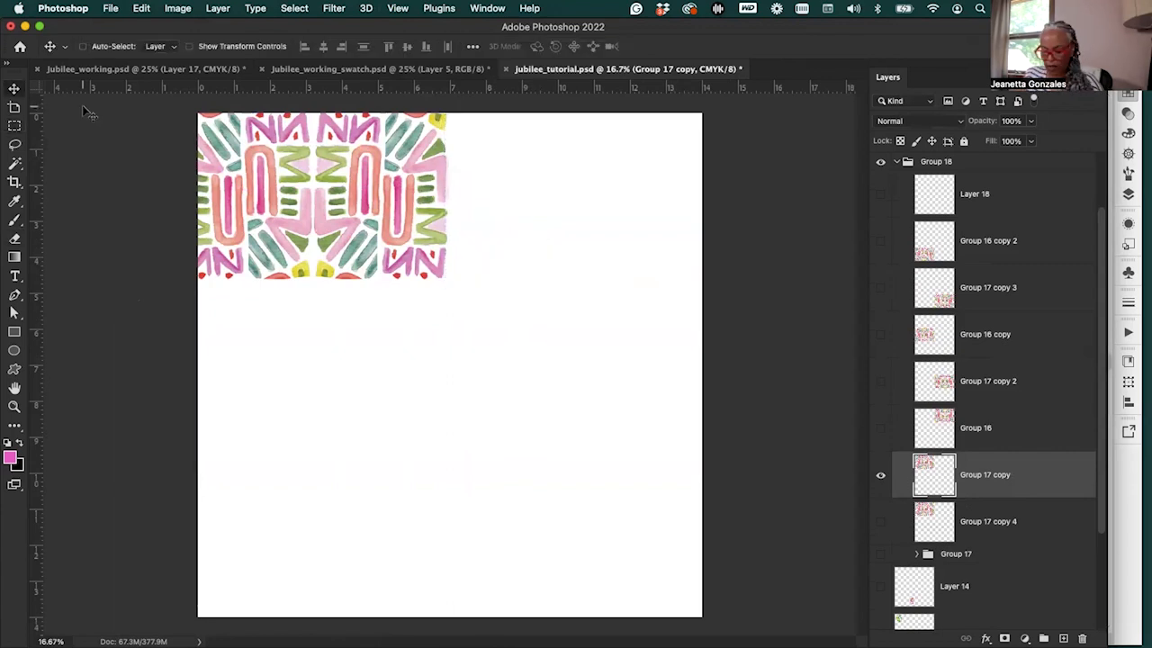
key("super+t")
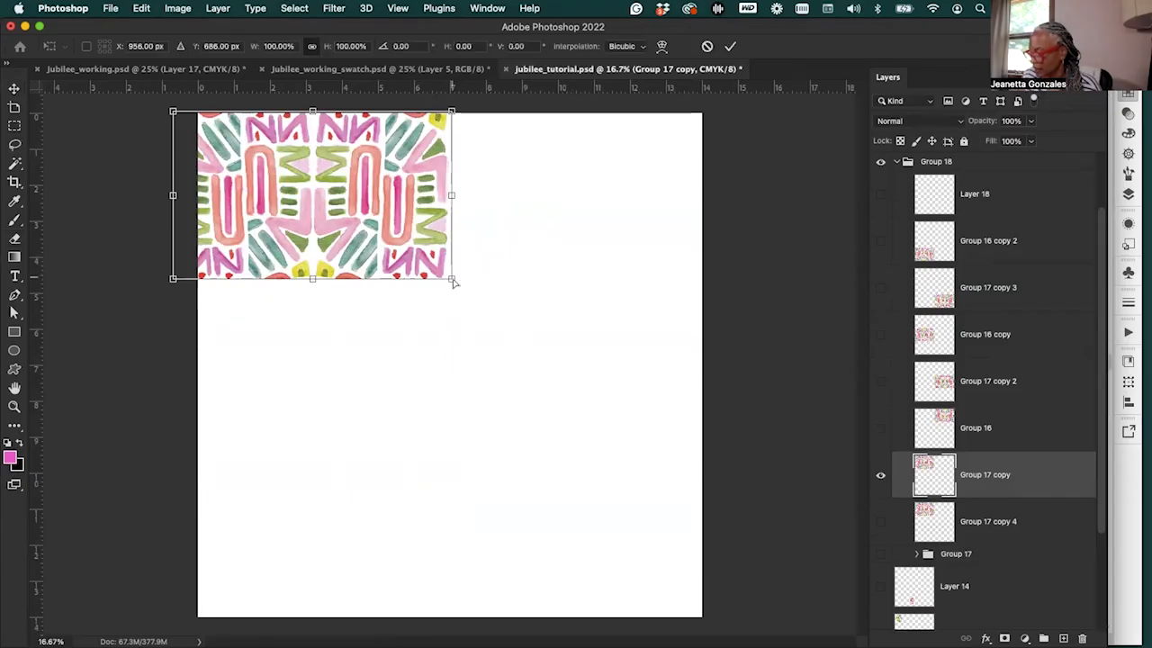
left_click_drag(454, 281, 458, 279)
key("super+z")
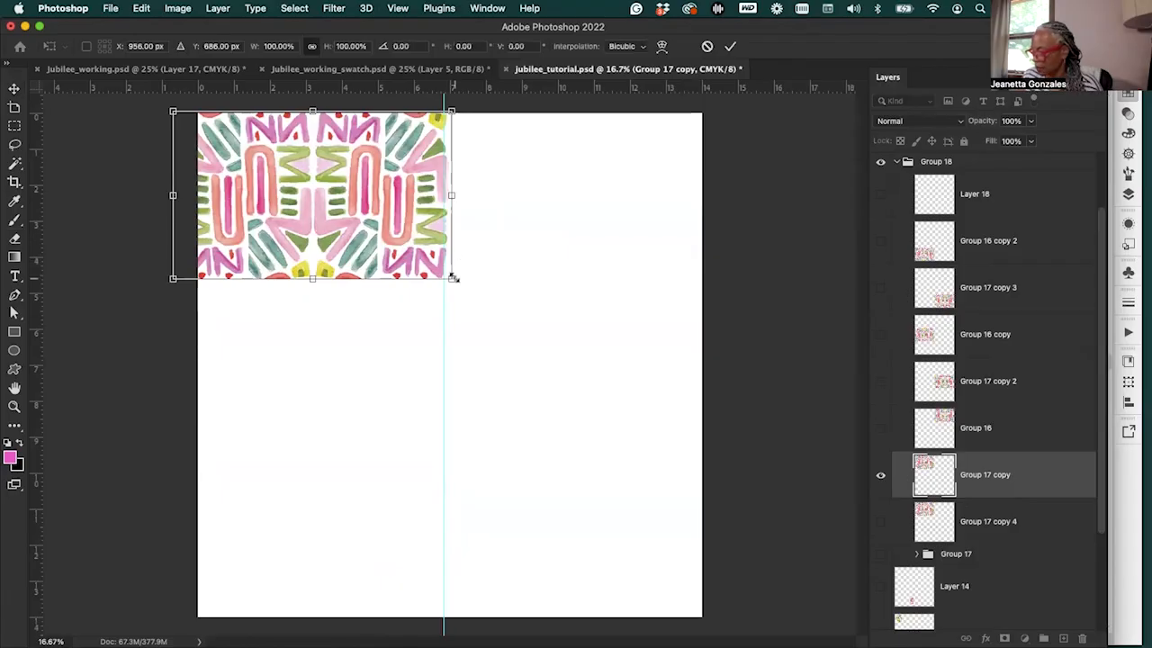
left_click_drag(436, 239, 430, 238)
left_click_drag(447, 281, 449, 280)
Add a horizontal guide at about 4.6 in along the block's lower edge, adjust the lower-right corner against it and apply the transformation
left_click_drag(475, 88, 450, 281)
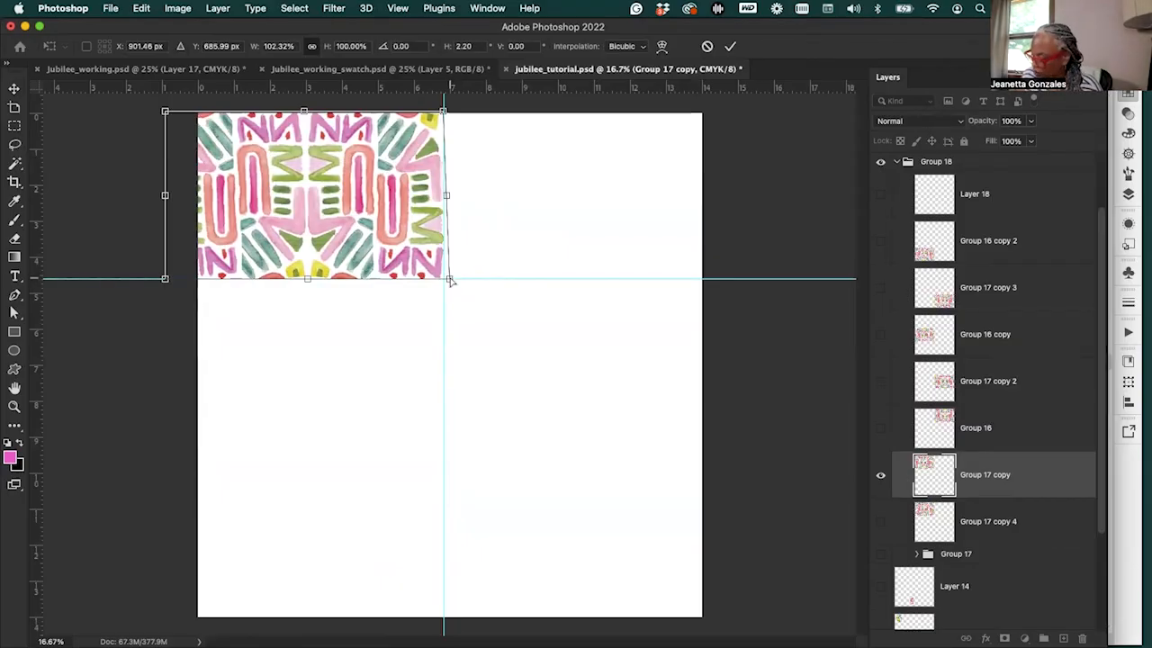
left_click_drag(455, 287, 449, 278)
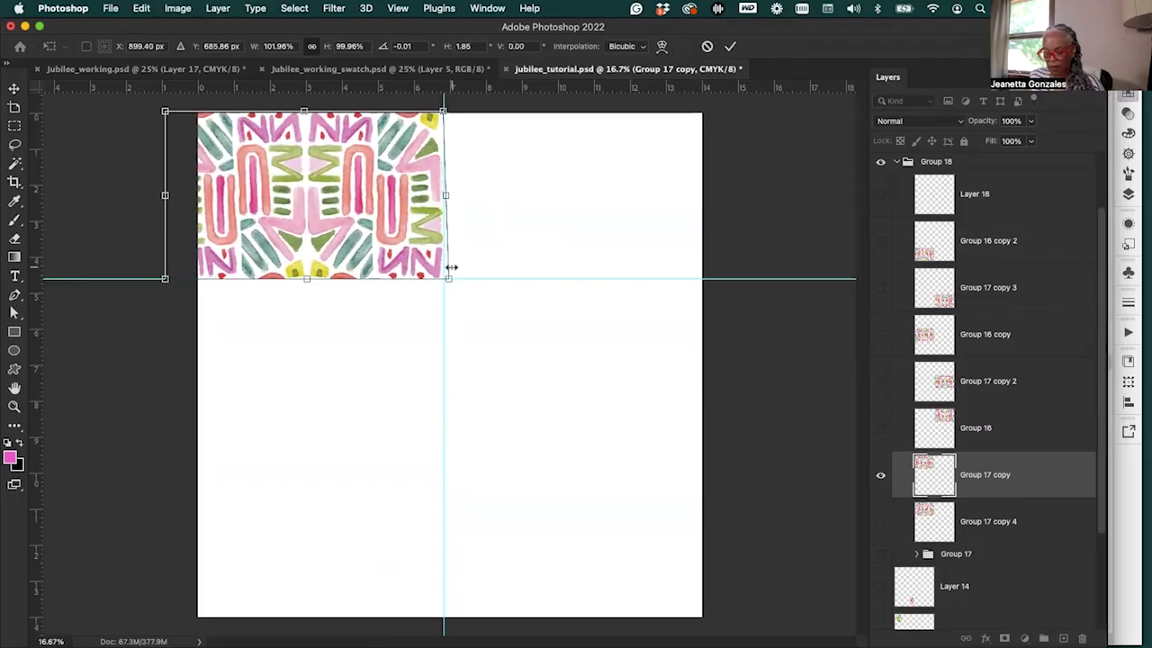
key("Return")
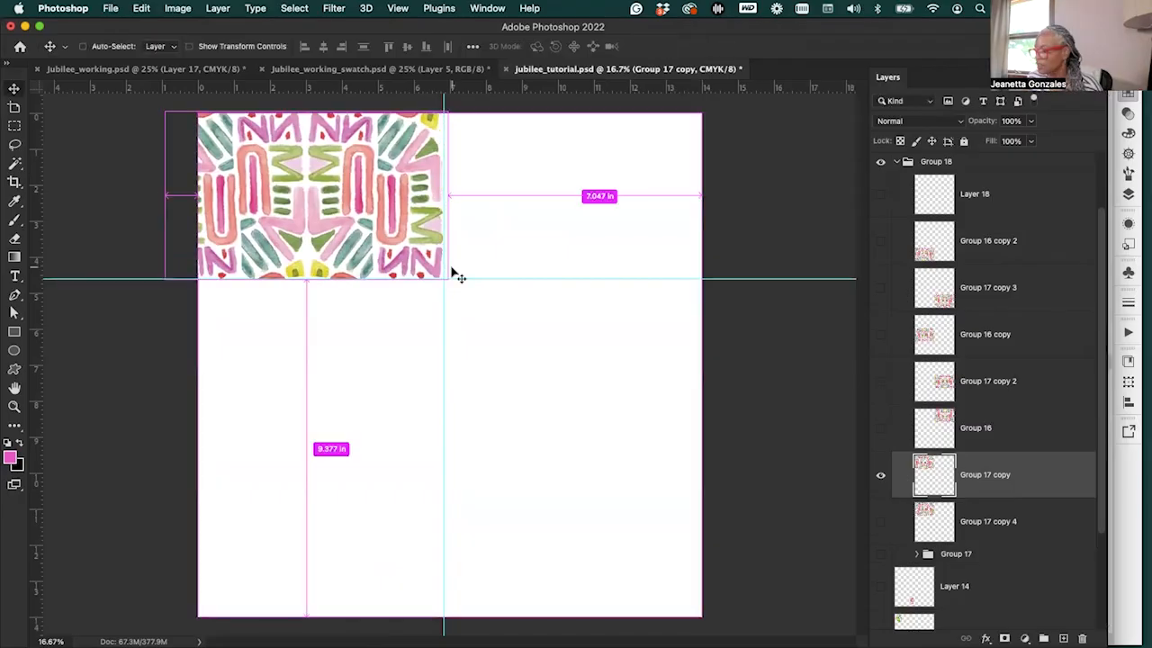
Undo back to the unmerged Group 17 copy 4, make all layers in Group 18 visible and collapse the group
key("super+z")
key("super+z")
key("super+z")
key("super+z")
key("super+z")
key("super+z")
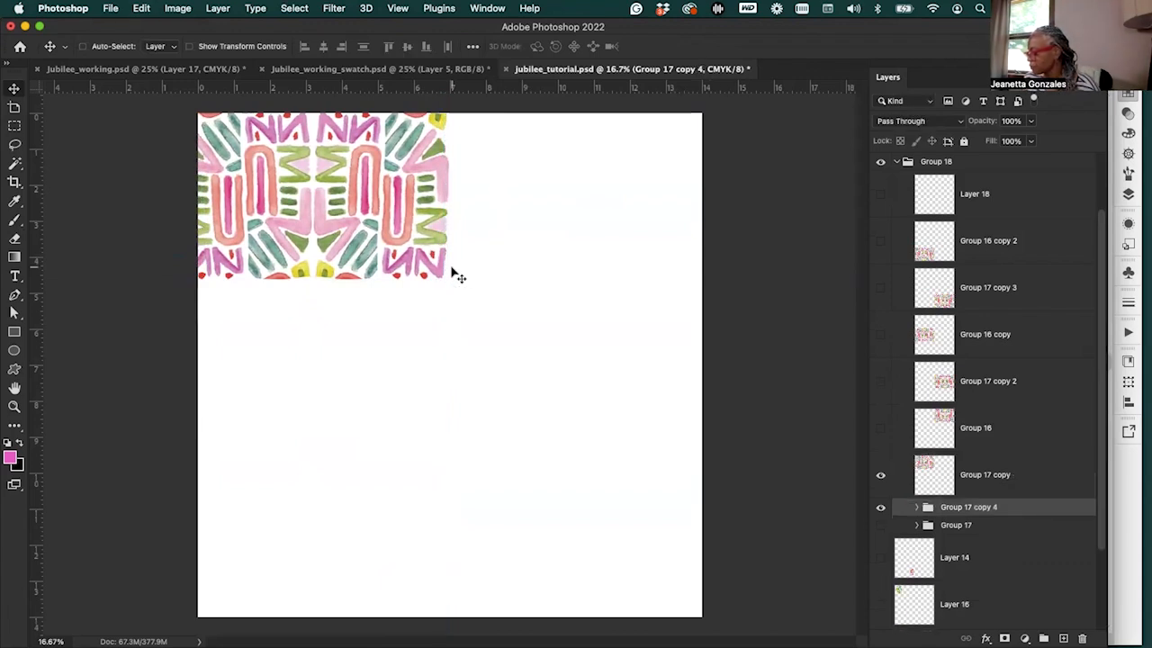
left_click_drag(880, 429, 893, 160)
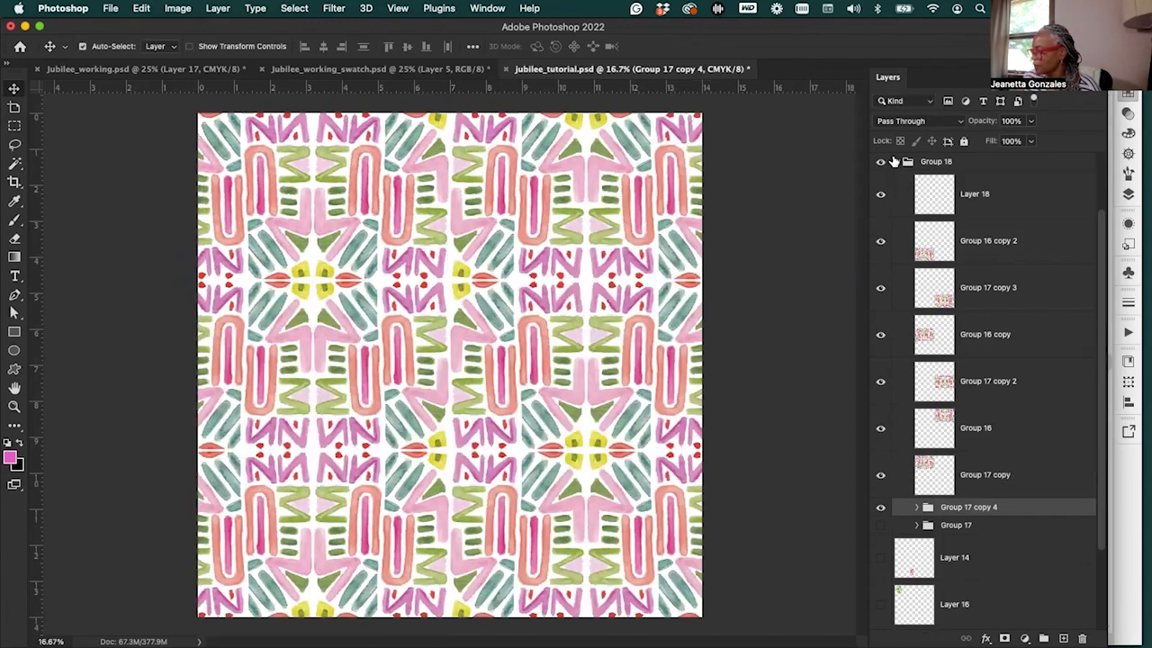
left_click(893, 161)
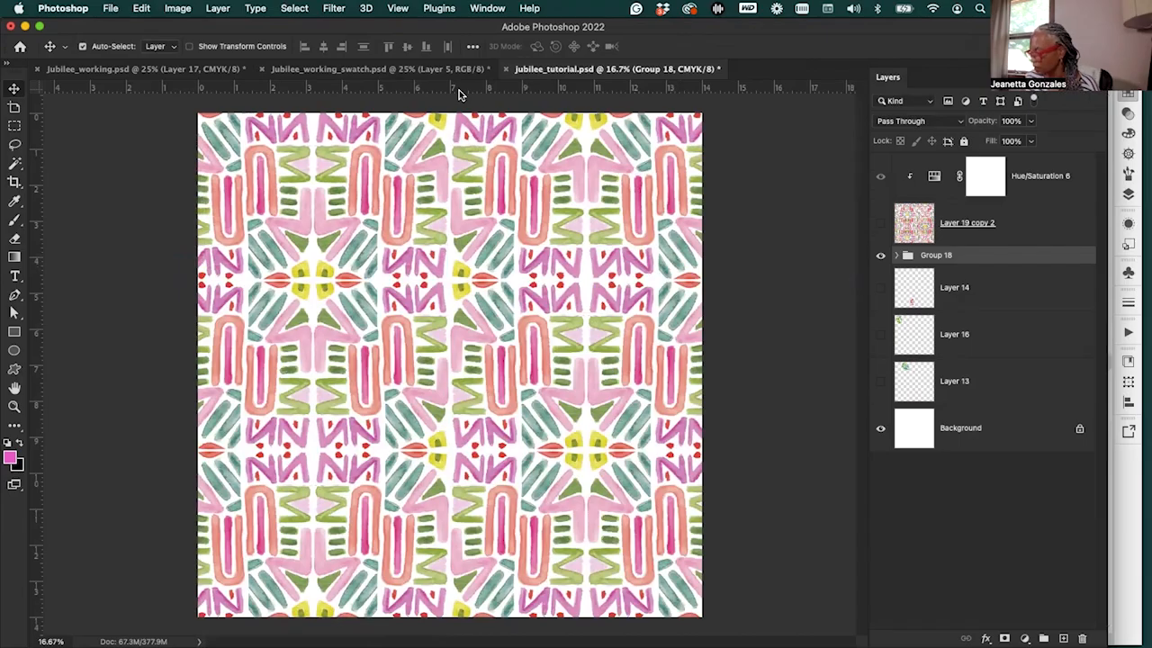
Hide Group 18 and show Layer 19 copy 2, toggling its Hue/Saturation 6 adjustment to compare colours, and leave the adjustment on and selected
left_click(880, 256)
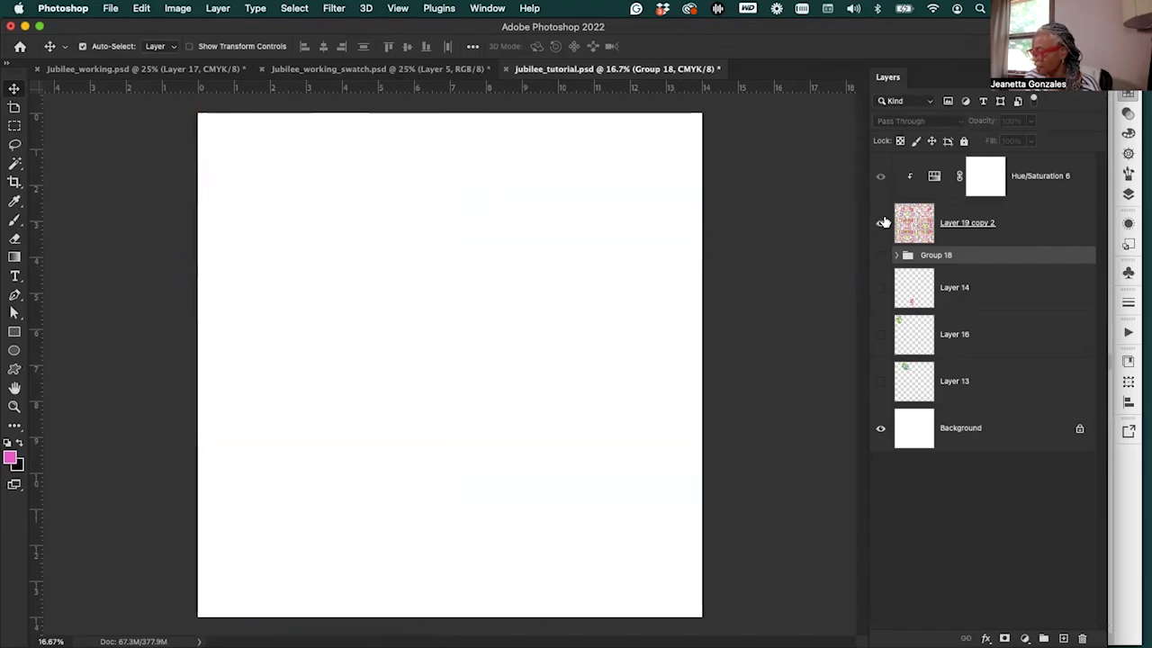
left_click(881, 222)
left_click(881, 177)
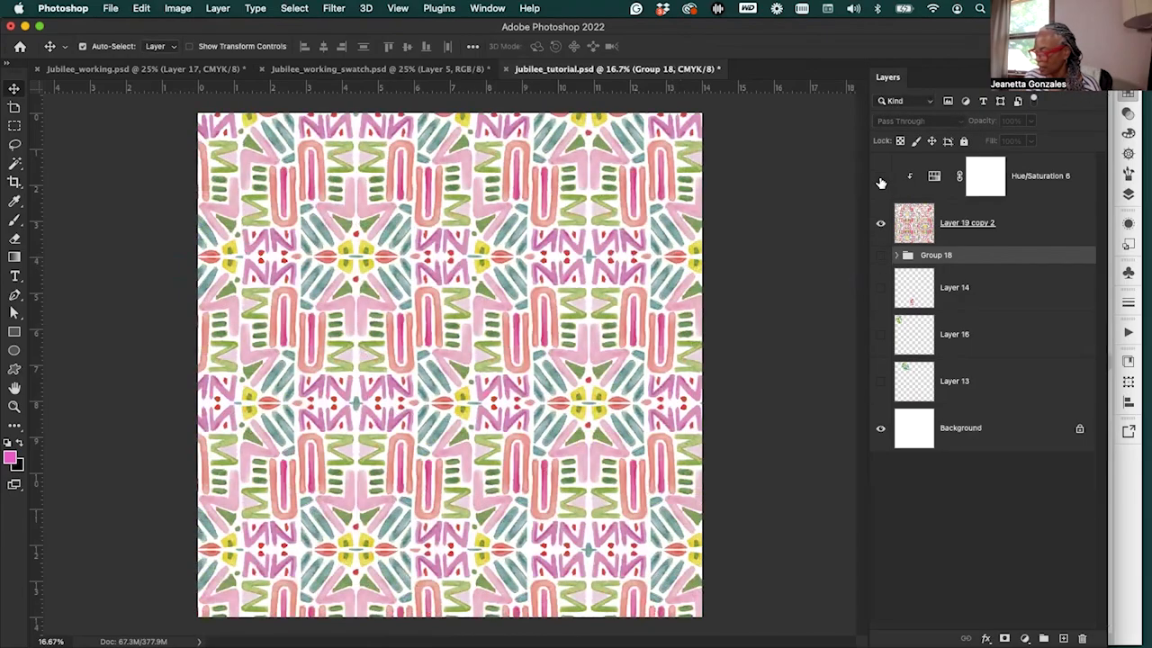
left_click(881, 178)
left_click(881, 180)
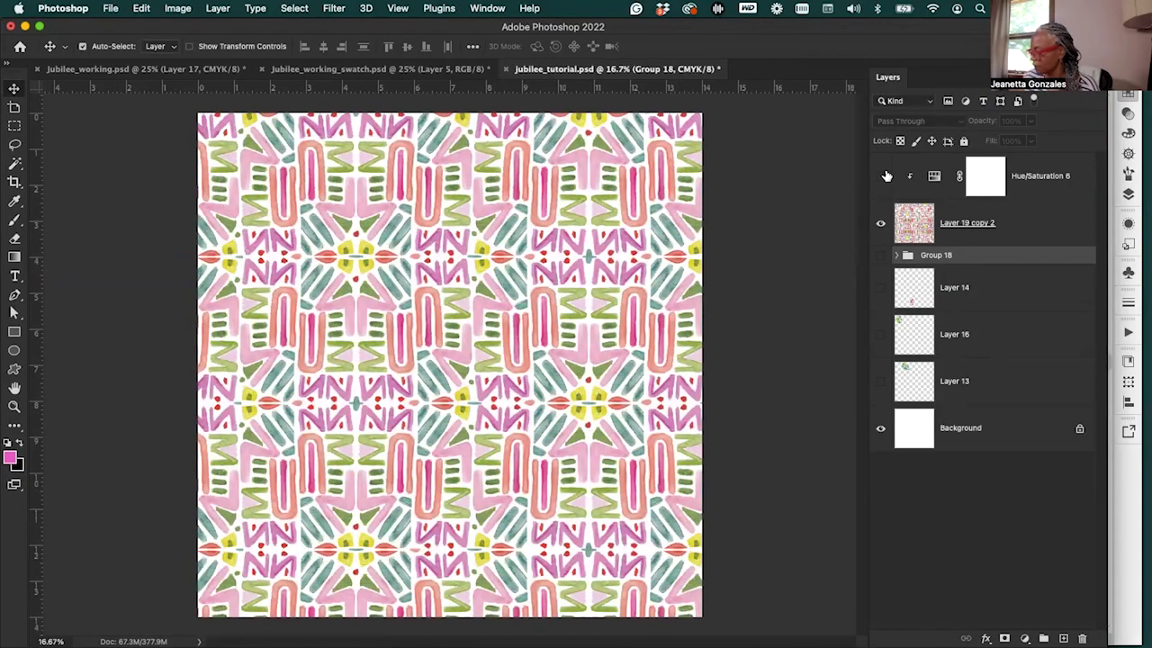
left_click(887, 175)
left_click(1058, 190)
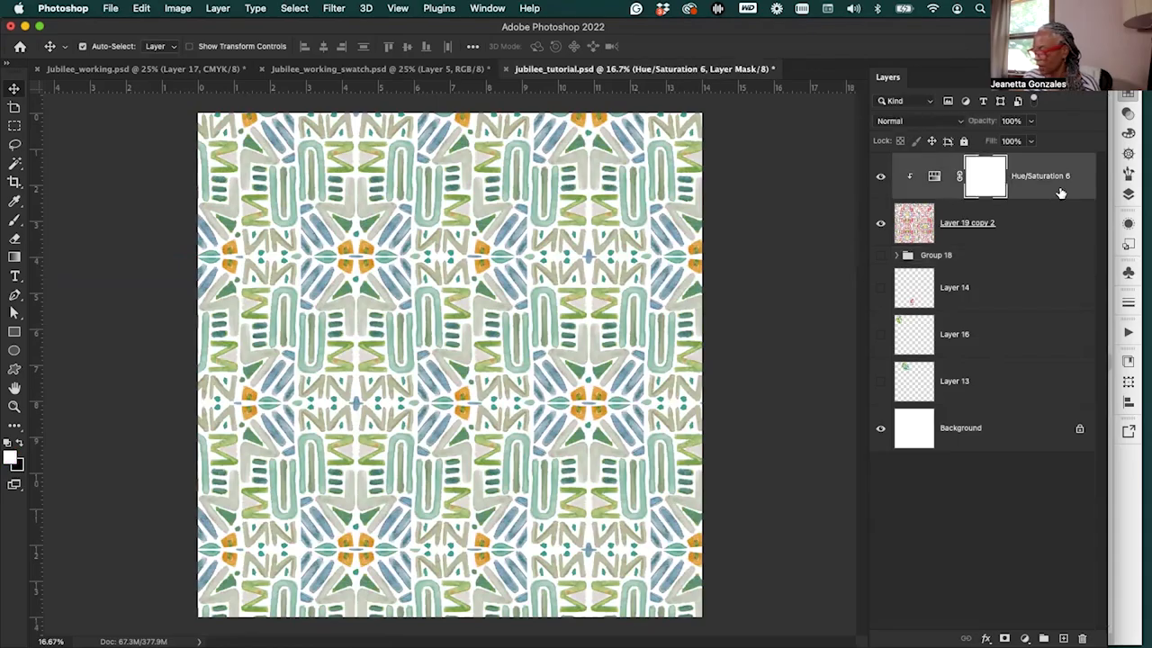
Open the Hue/Saturation 6 properties, place them over the artwork near the layer list and enlarge them
double_click(934, 176)
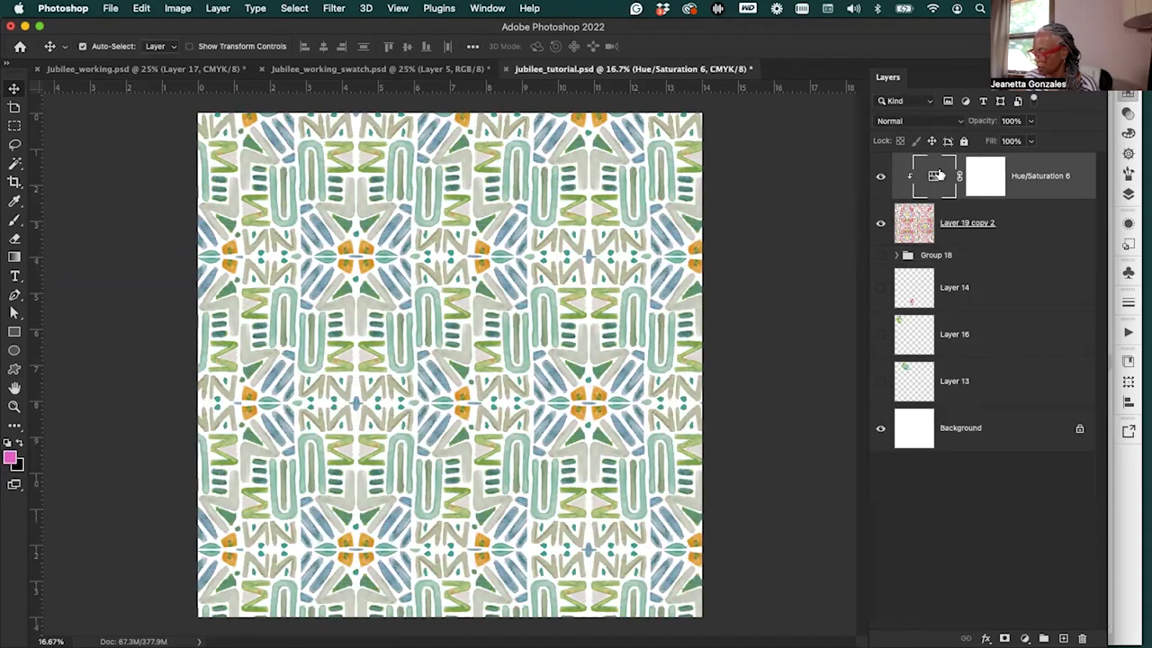
left_click_drag(141, 331, 761, 211)
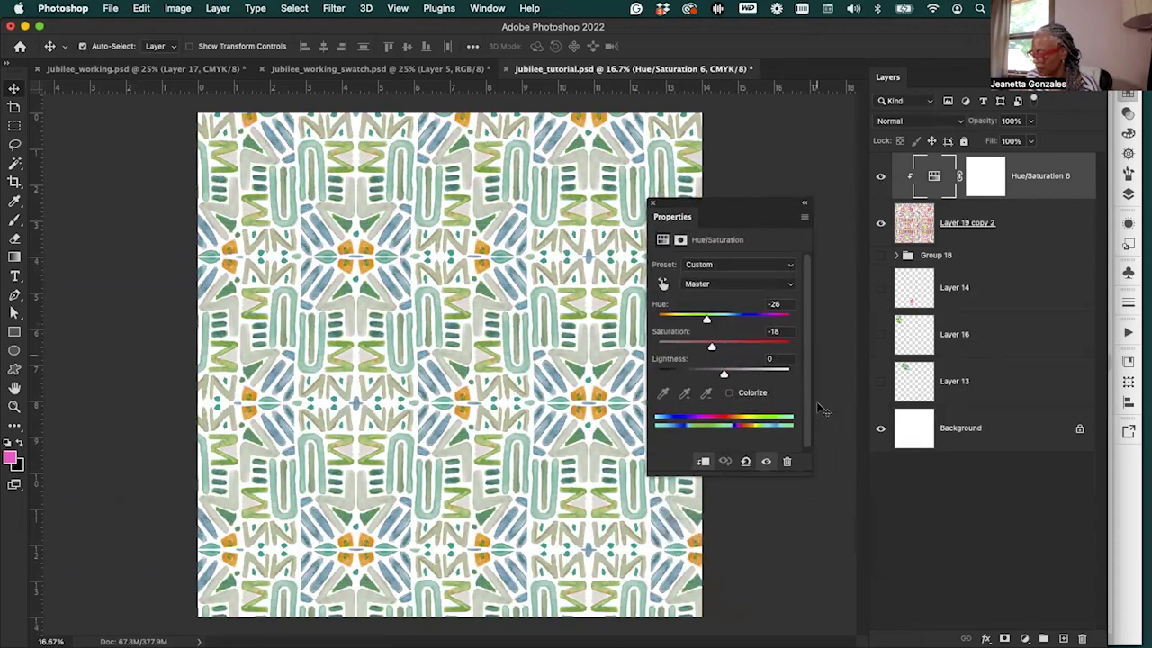
left_click_drag(812, 475, 835, 573)
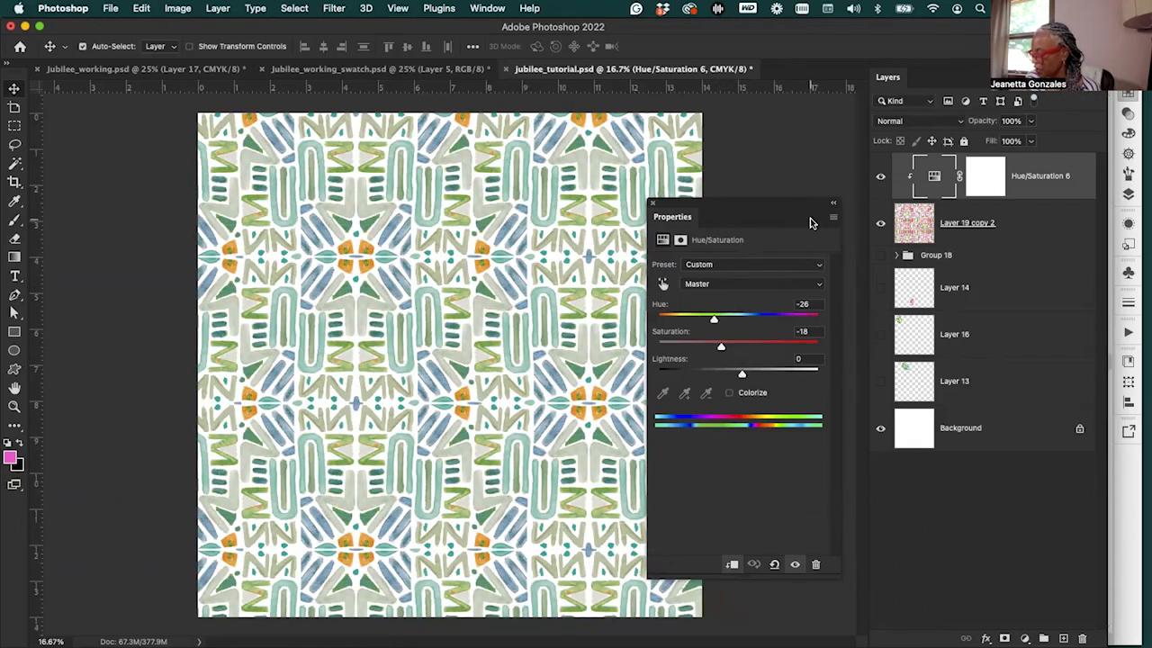
Target the Reds in the Hue/Saturation adjustment, sweep their hue across its range and leave it at -180
left_click(819, 287)
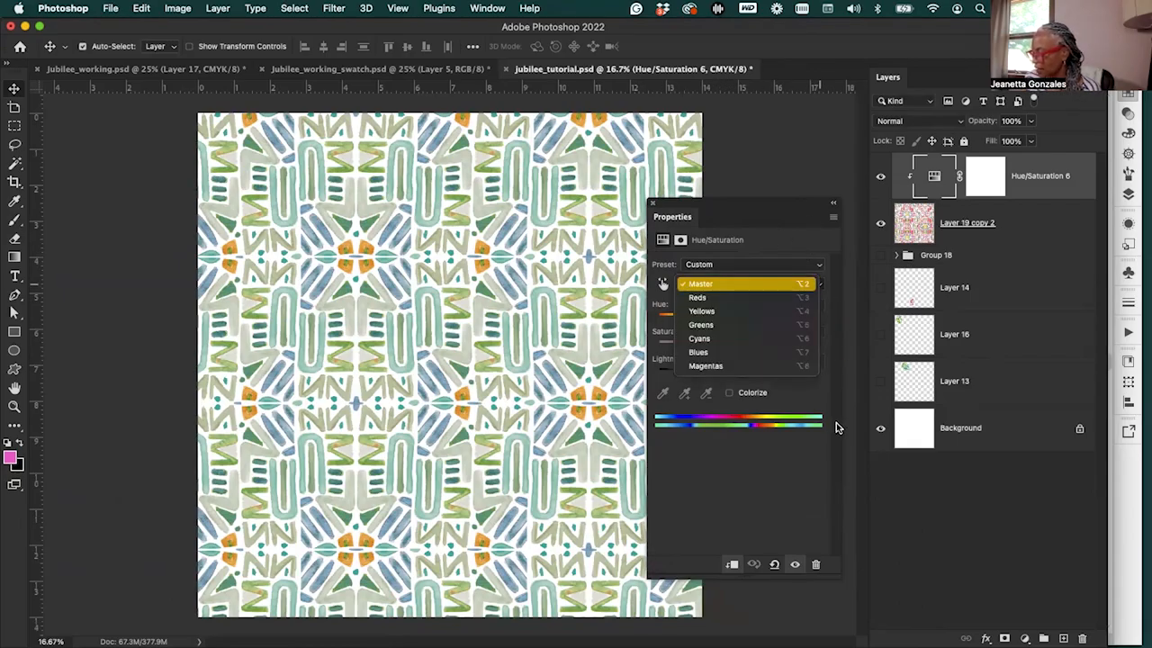
left_click(781, 300)
mouse_move(657, 322)
left_mouse_down()
mouse_move(743, 321)
mouse_move(656, 321)
left_mouse_up()
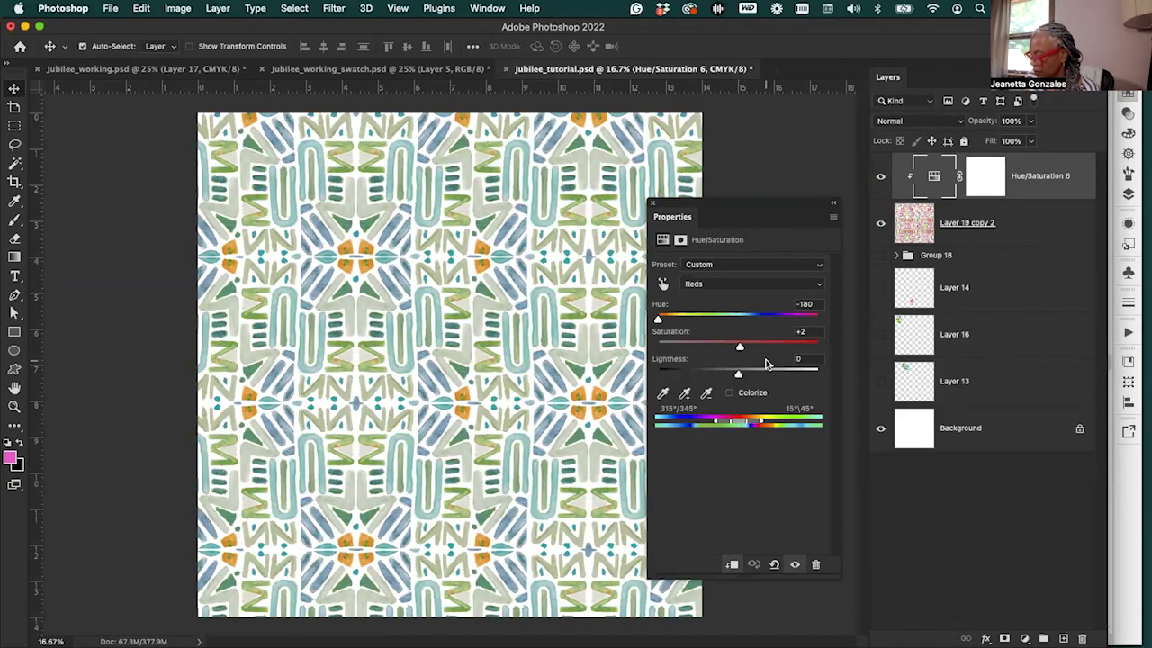
left_click_drag(745, 320, 815, 320)
left_click_drag(698, 320, 658, 320)
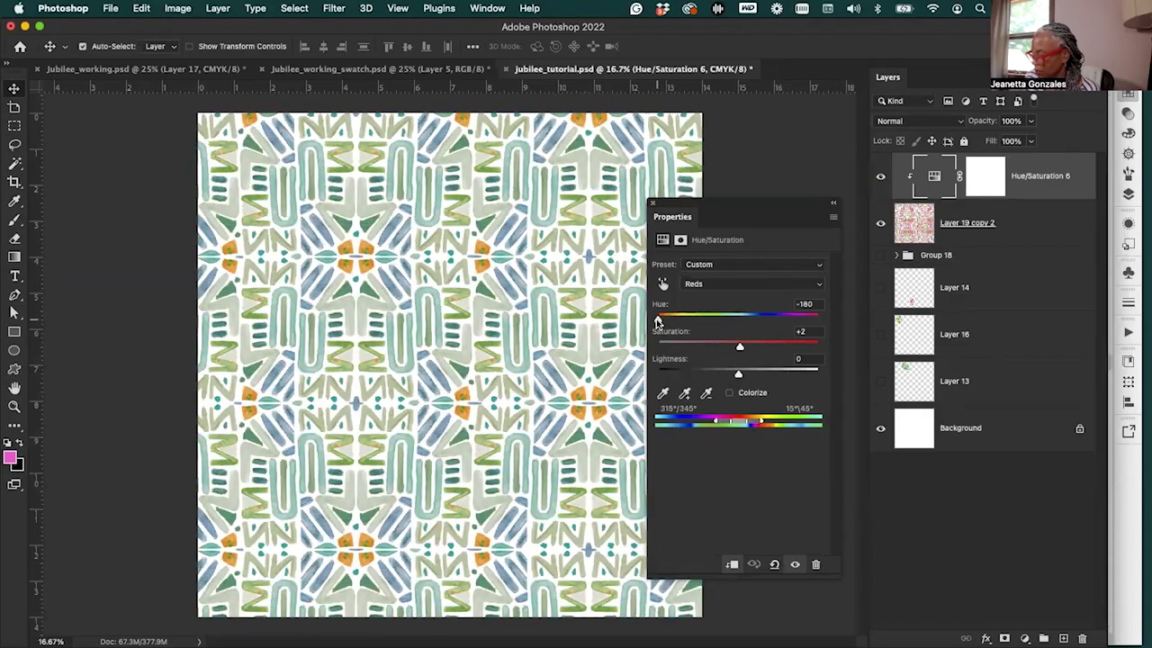
Switch the adjustment to Yellows, try a saturation of +88, then lower it and raise the yellow hue
left_click(773, 284)
left_click(786, 299)
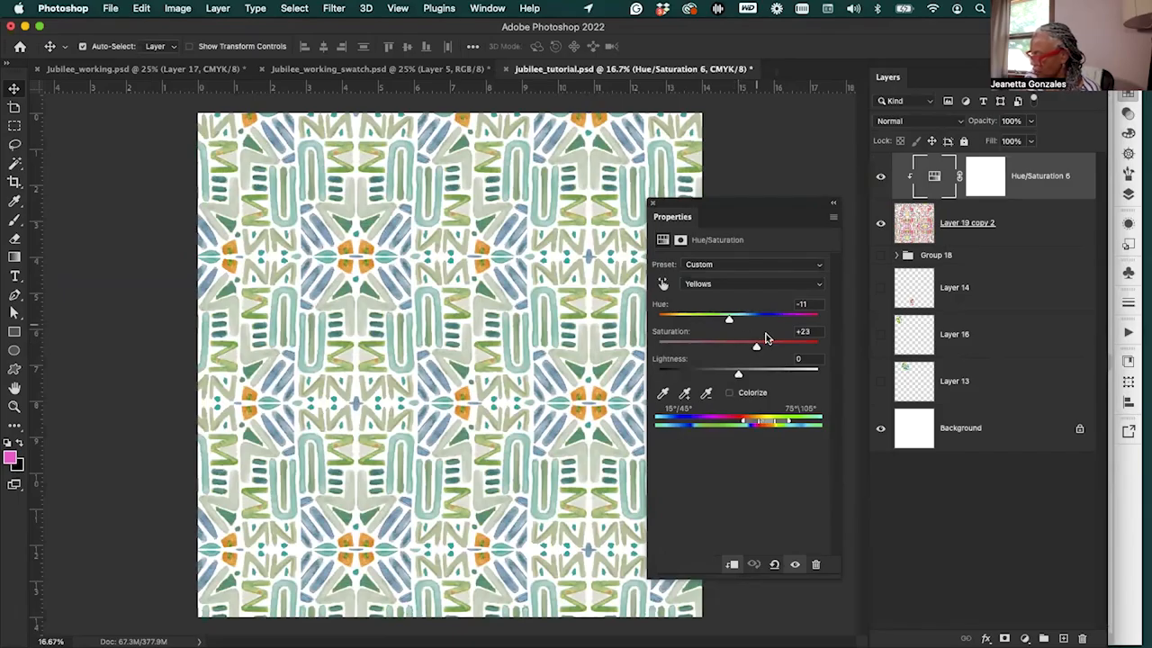
left_click_drag(756, 348, 809, 350)
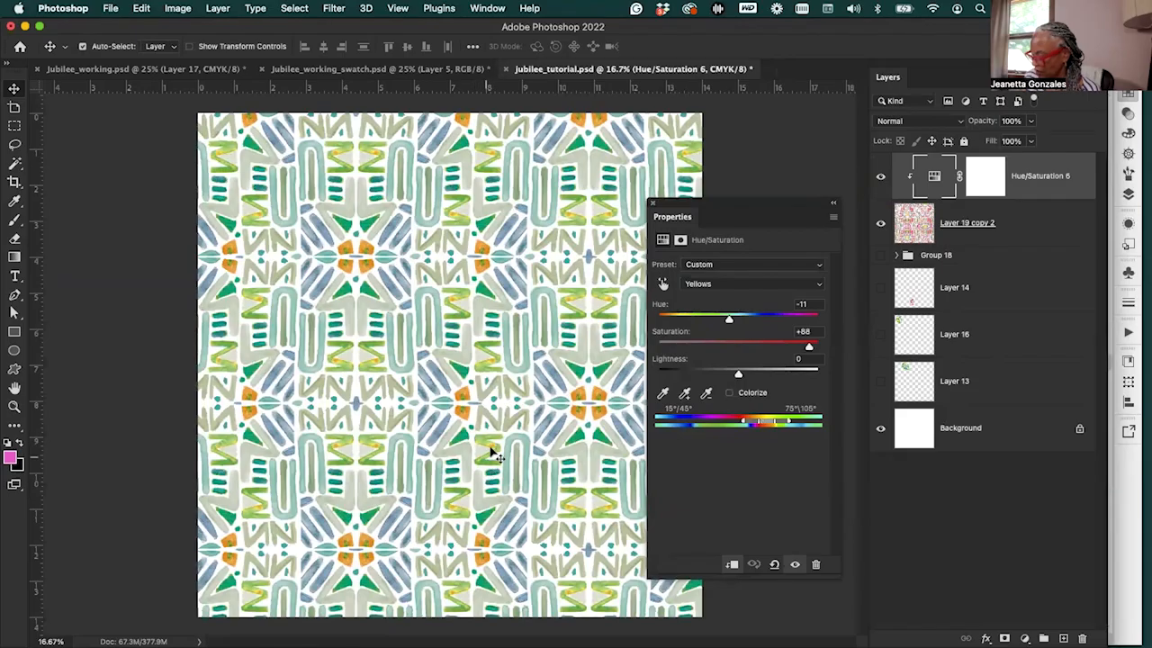
left_click_drag(807, 347, 754, 321)
Switch the adjustment to Greens and shift the green hue toward positive values
left_click(778, 283)
left_click(779, 297)
mouse_move(754, 322)
left_mouse_down()
mouse_move(789, 319)
mouse_move(659, 327)
mouse_move(761, 320)
left_mouse_up()
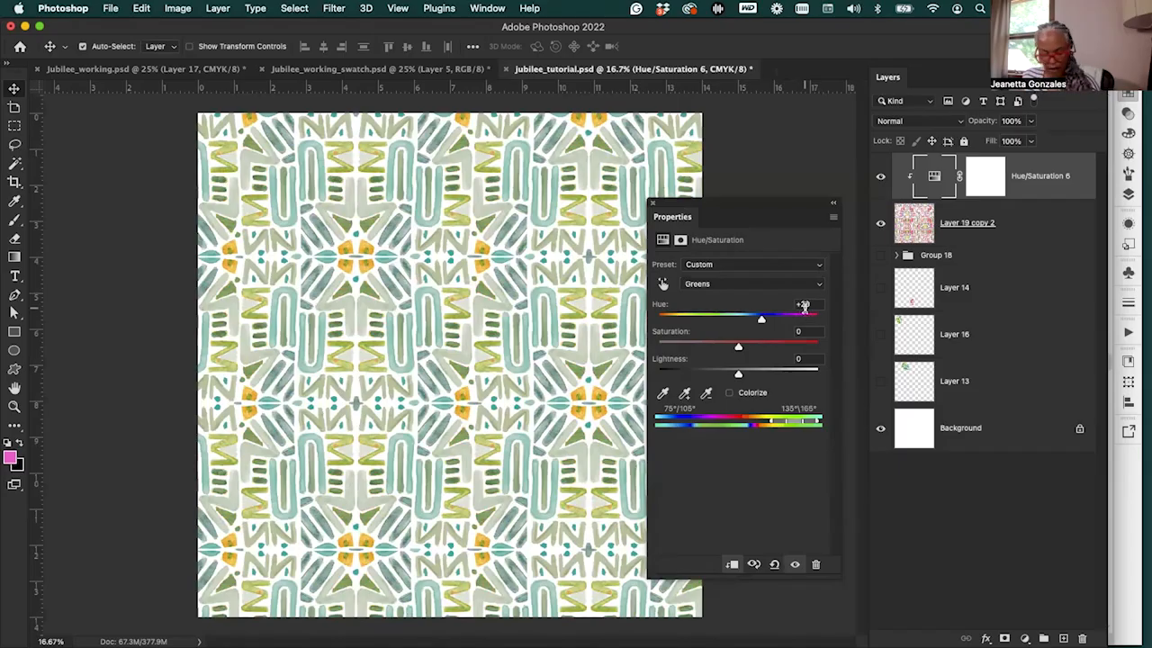
Switch the adjustment to Cyans, test higher hue shifts and leave the cyan hue at about +6
left_click(774, 283)
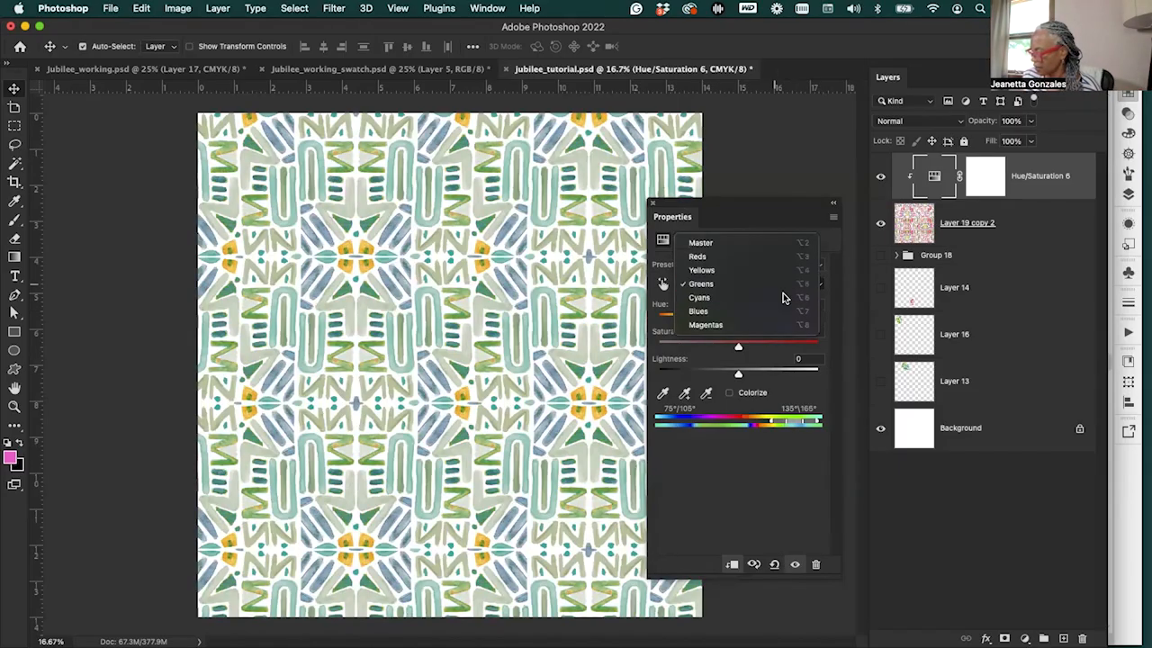
left_click(783, 297)
mouse_move(739, 320)
left_mouse_down()
mouse_move(825, 319)
mouse_move(659, 323)
mouse_move(745, 320)
left_mouse_up()
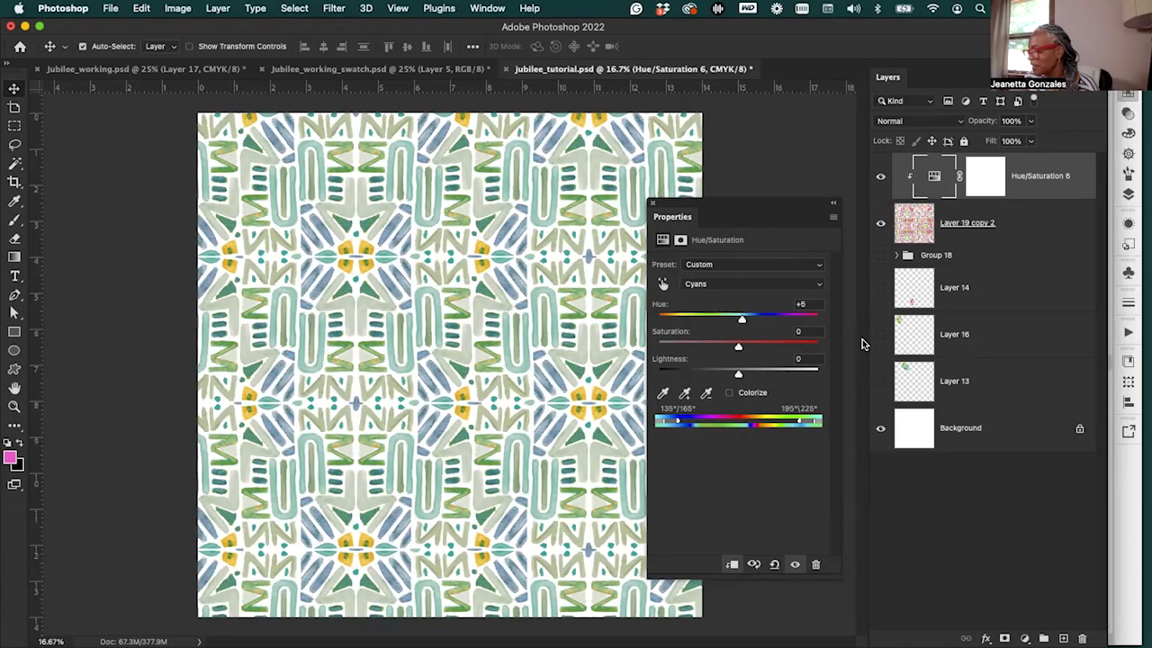
left_click_drag(743, 321, 771, 325)
left_click(754, 323)
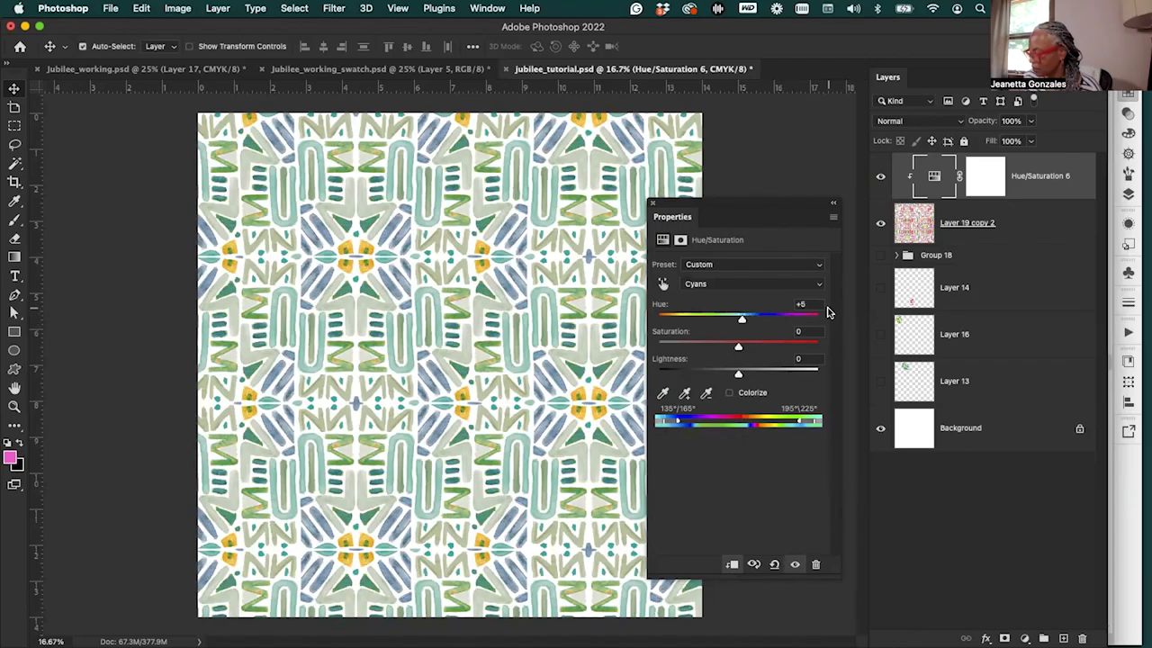
Switch the adjustment to Blues and raise the blue hue to about +166
left_click(778, 285)
left_click(778, 299)
left_click_drag(740, 321, 813, 321)
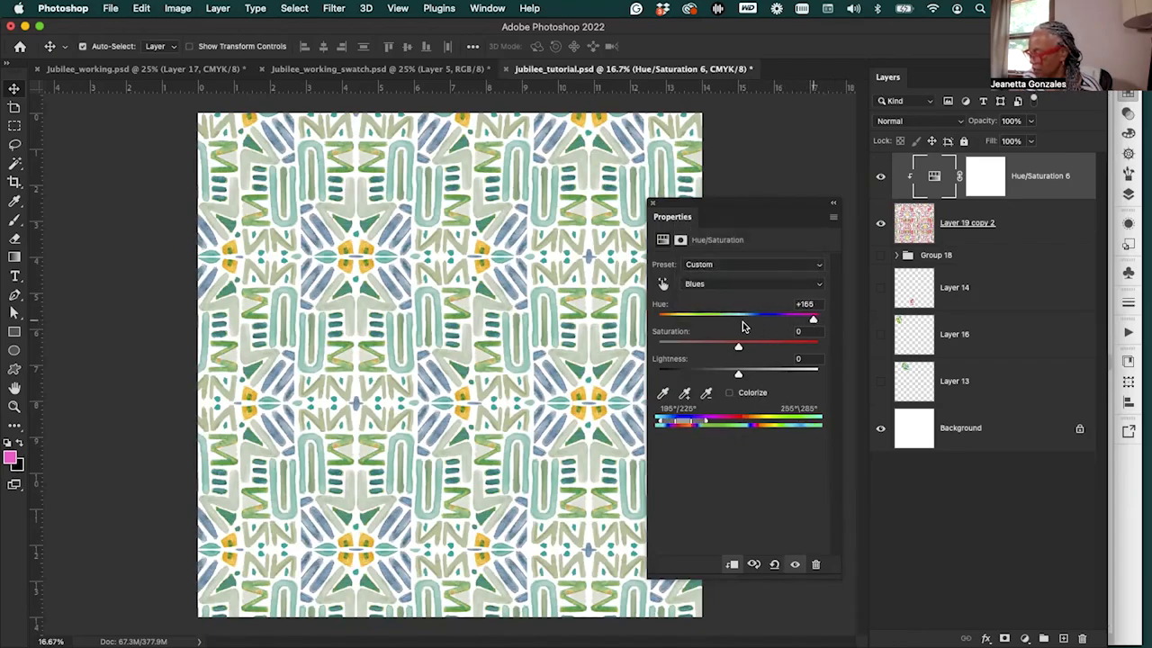
Set the hue of the Blues range to +6 in the Hue/Saturation 6 adjustment
left_click(674, 319)
left_click(742, 321)
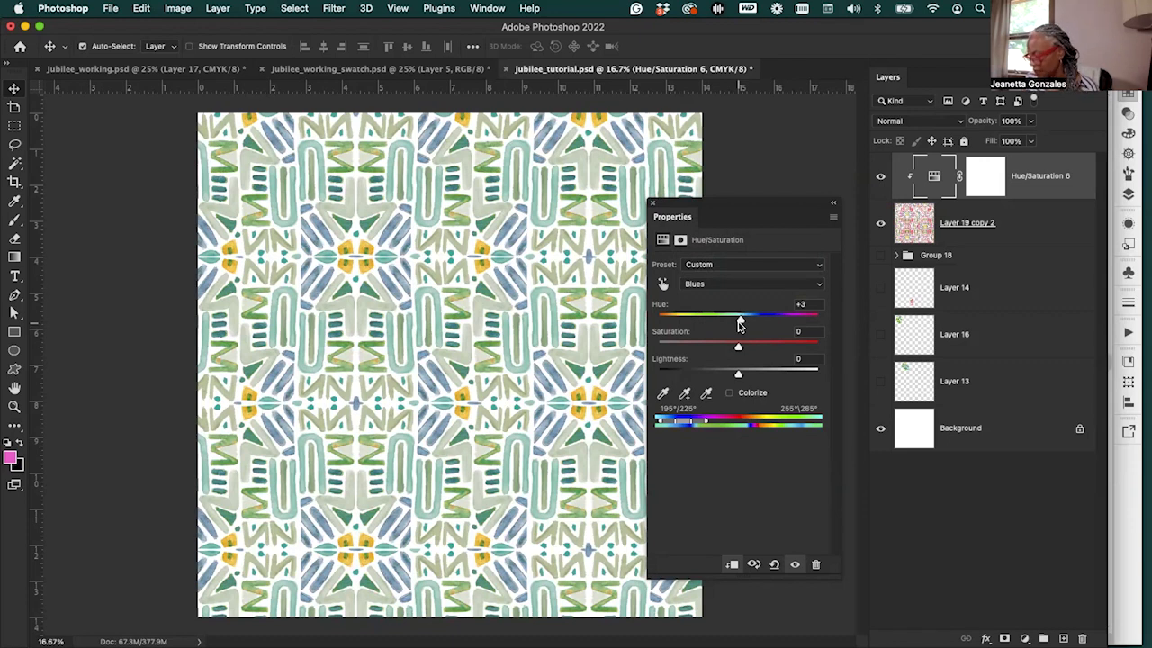
mouse_move(740, 322)
left_mouse_down()
mouse_move(778, 320)
mouse_move(725, 321)
mouse_move(742, 324)
left_mouse_up()
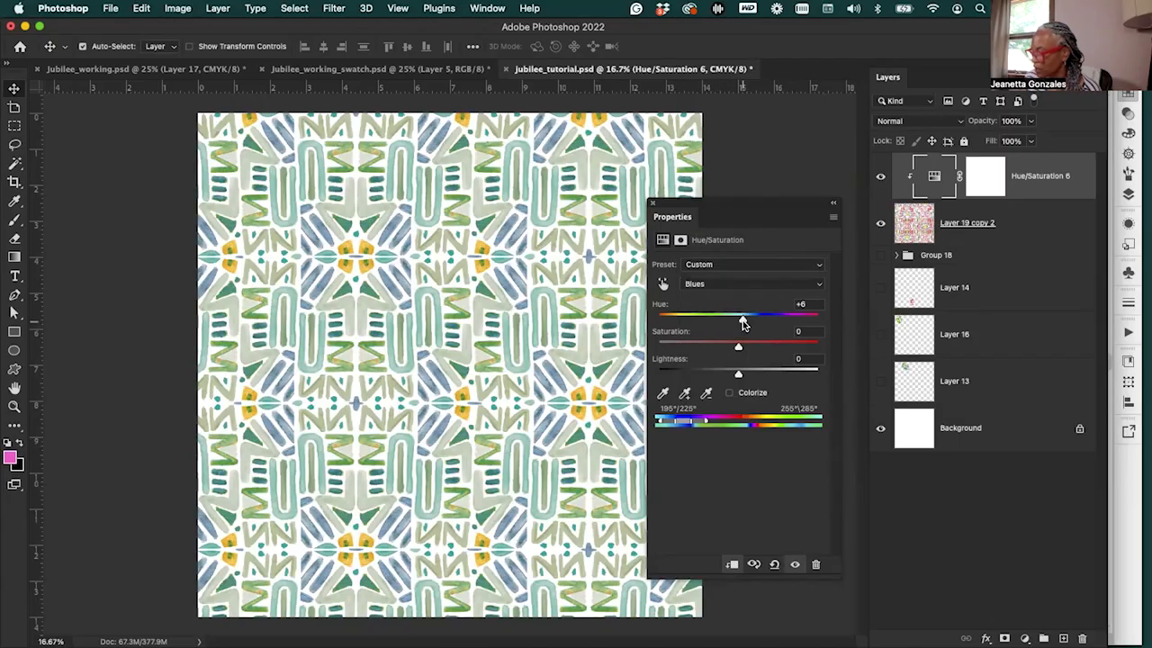
Try the Magentas hue at both extremes, +180 and -180, and settle it at -172
left_click(797, 286)
left_click(797, 298)
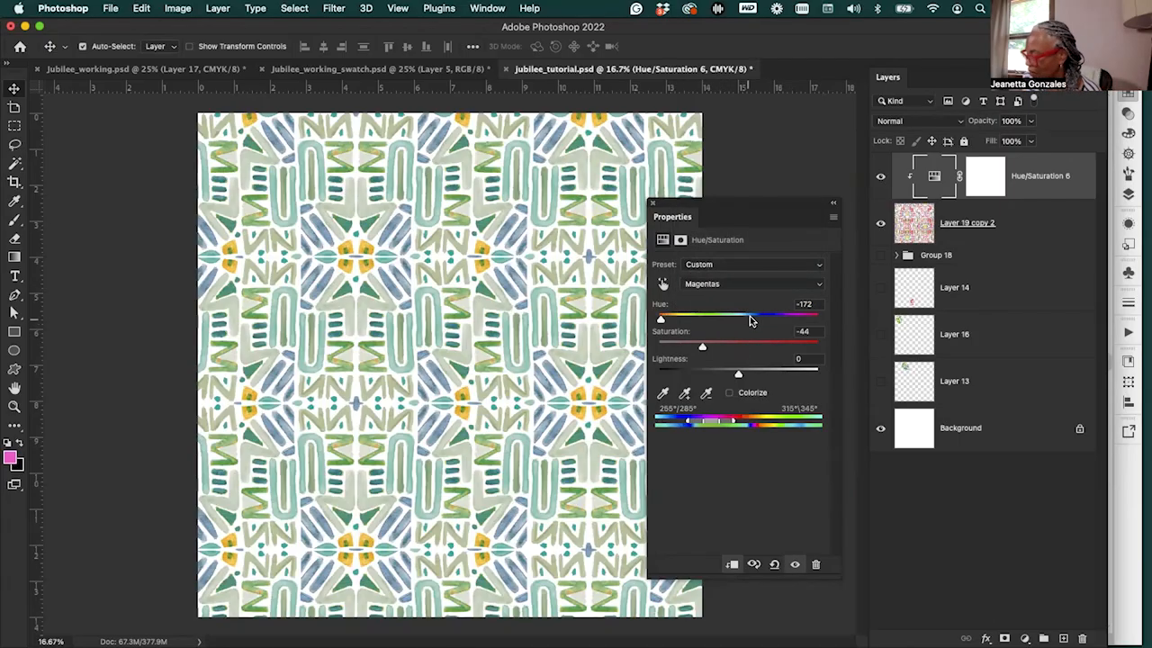
left_click_drag(660, 320, 818, 324)
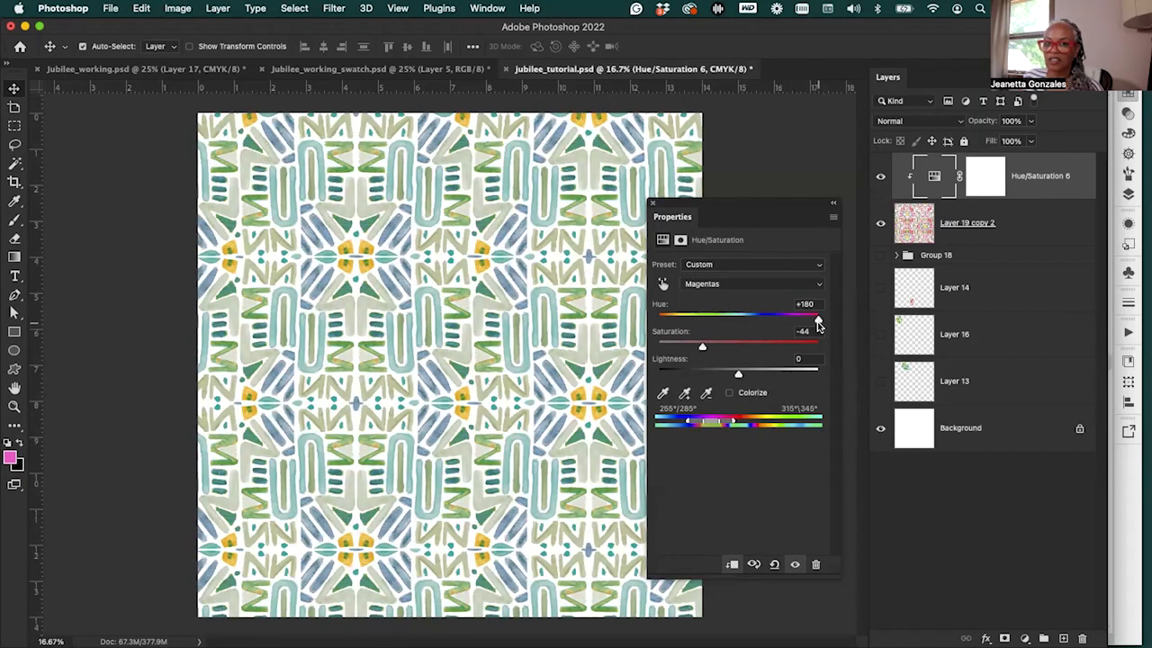
left_click_drag(817, 321, 661, 323)
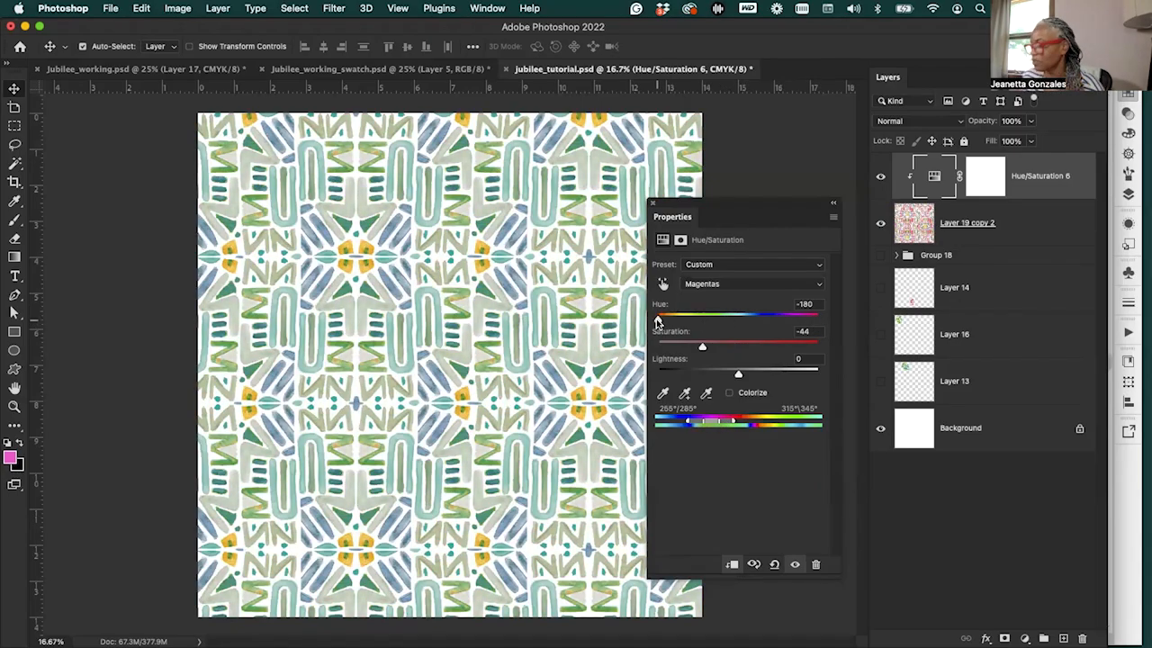
left_click_drag(657, 322, 659, 322)
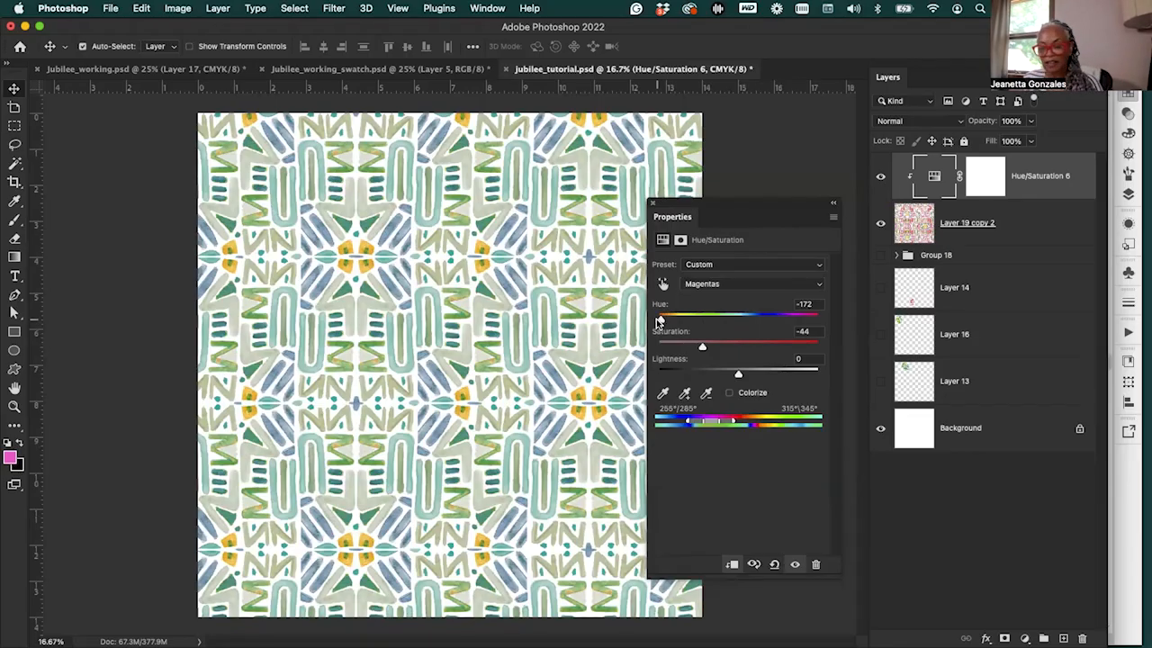
Return to the Master range, close the adjustment's properties and compare the pattern with the adjustment layer off and on
left_click(818, 284)
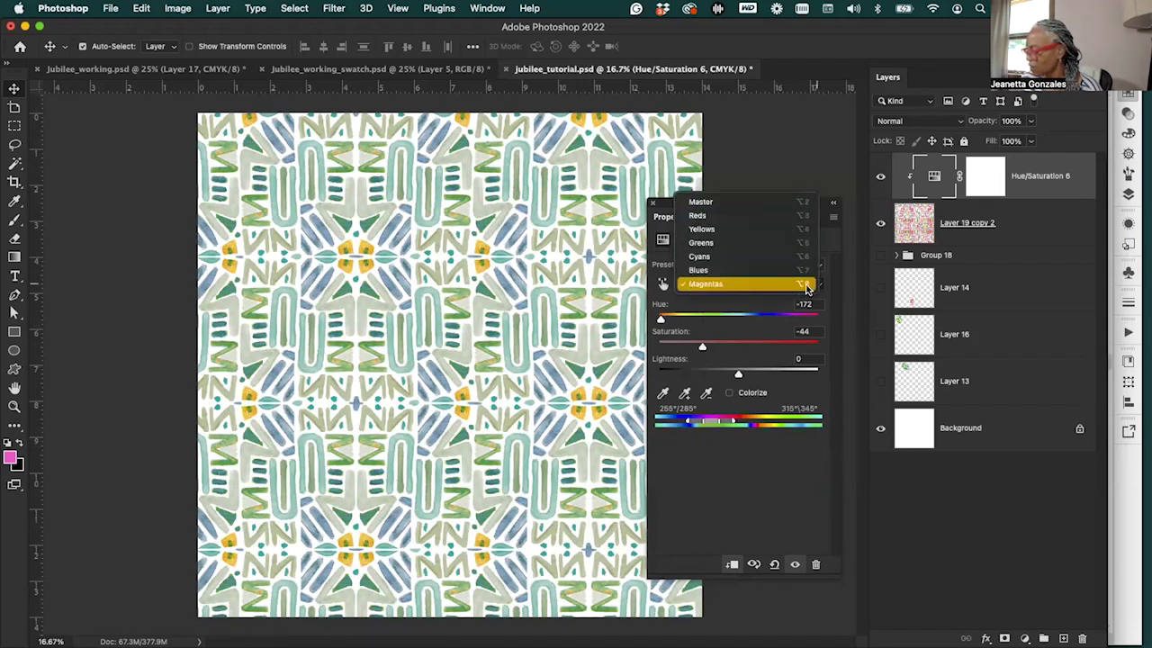
left_click(807, 202)
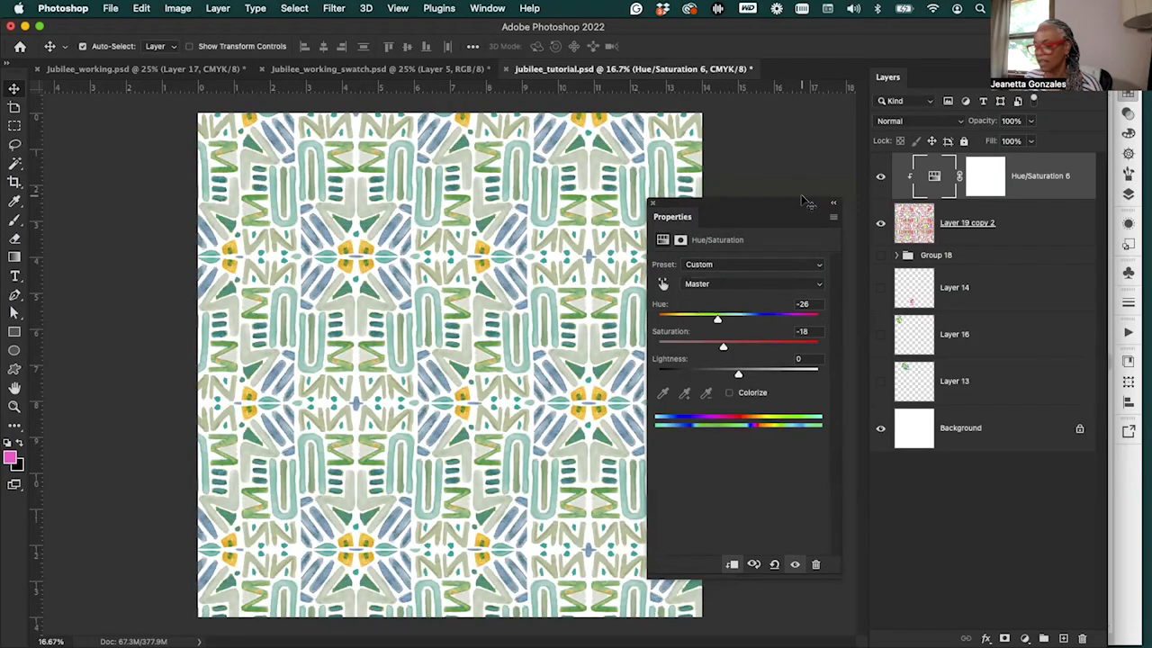
left_click(819, 284)
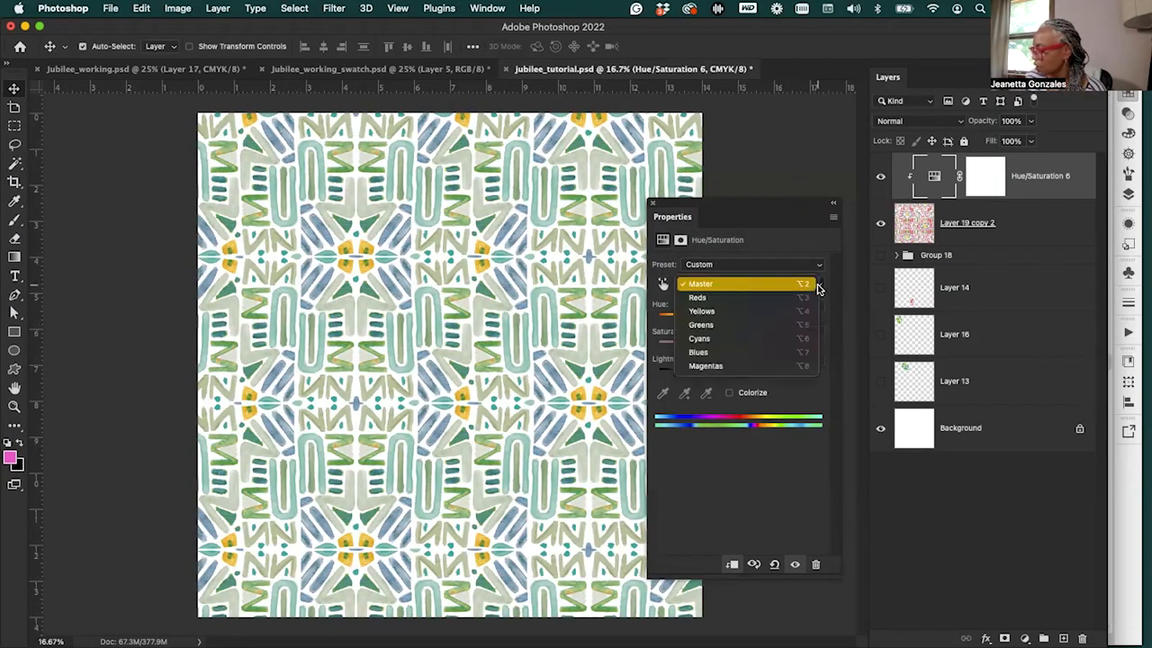
left_click(830, 428)
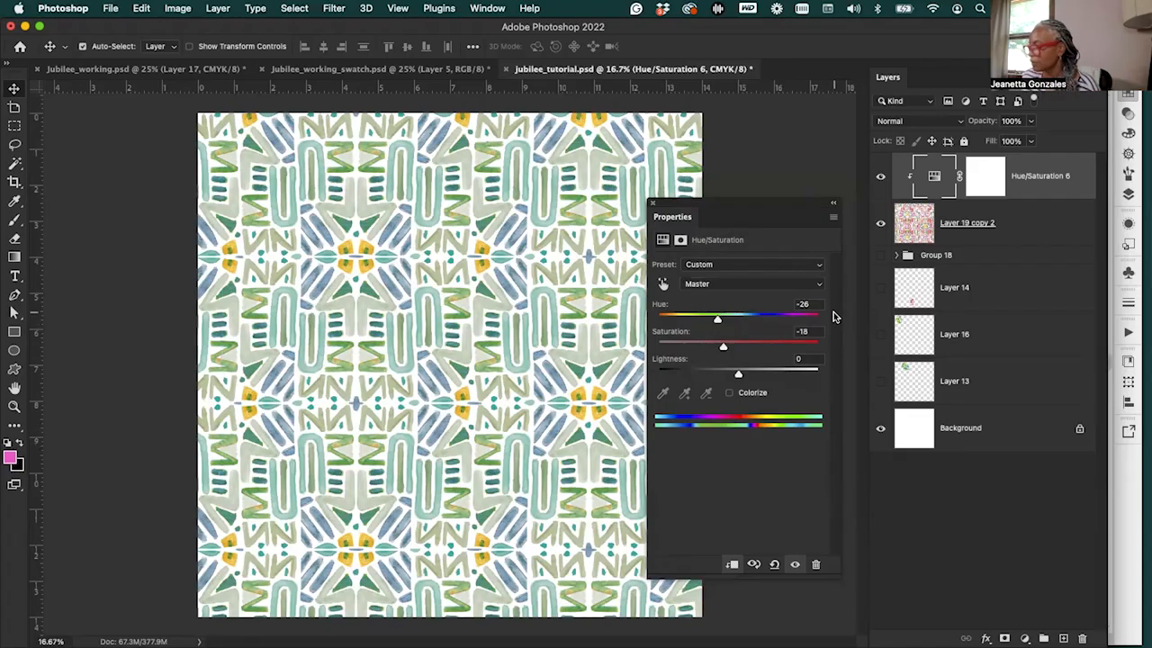
left_click(653, 203)
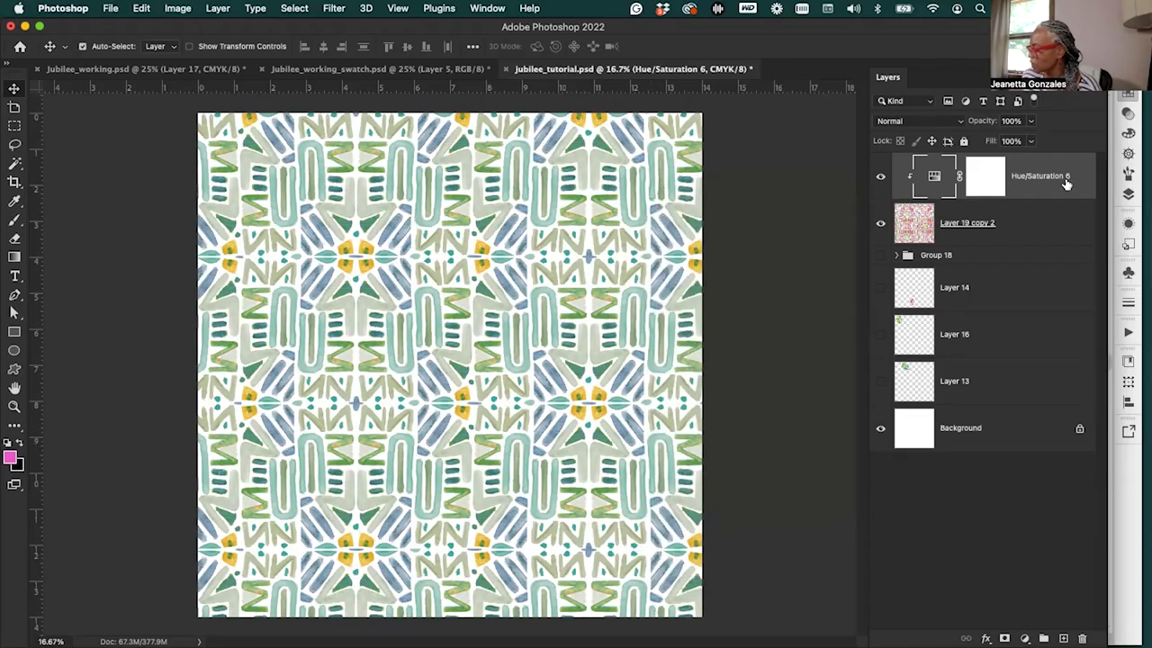
left_click(881, 179)
left_click(880, 178)
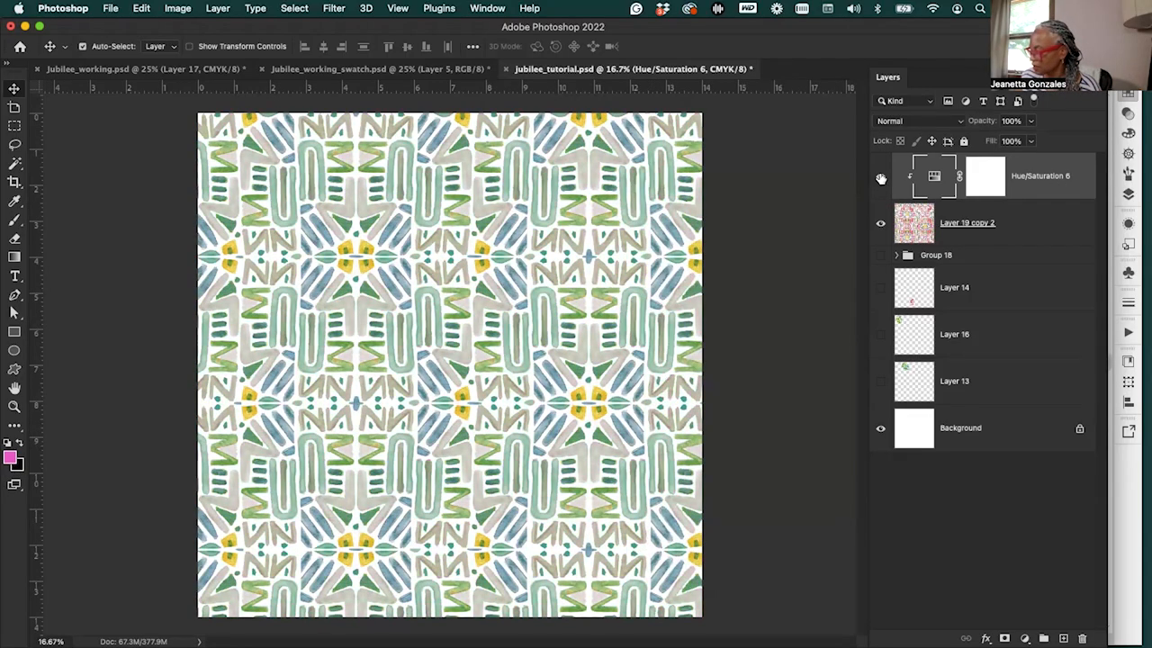
Try the Multiply blend mode on the Hue/Saturation 6 layer, test its opacity, and return the mode to Normal
left_click(947, 123)
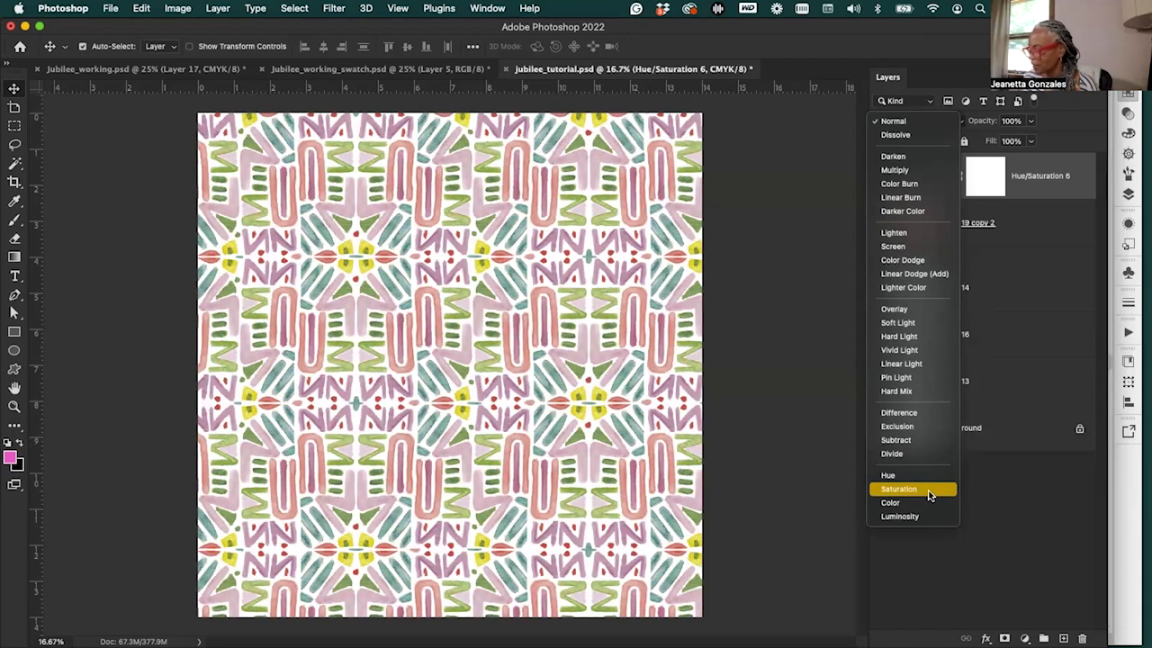
left_click(921, 123)
left_click(936, 124)
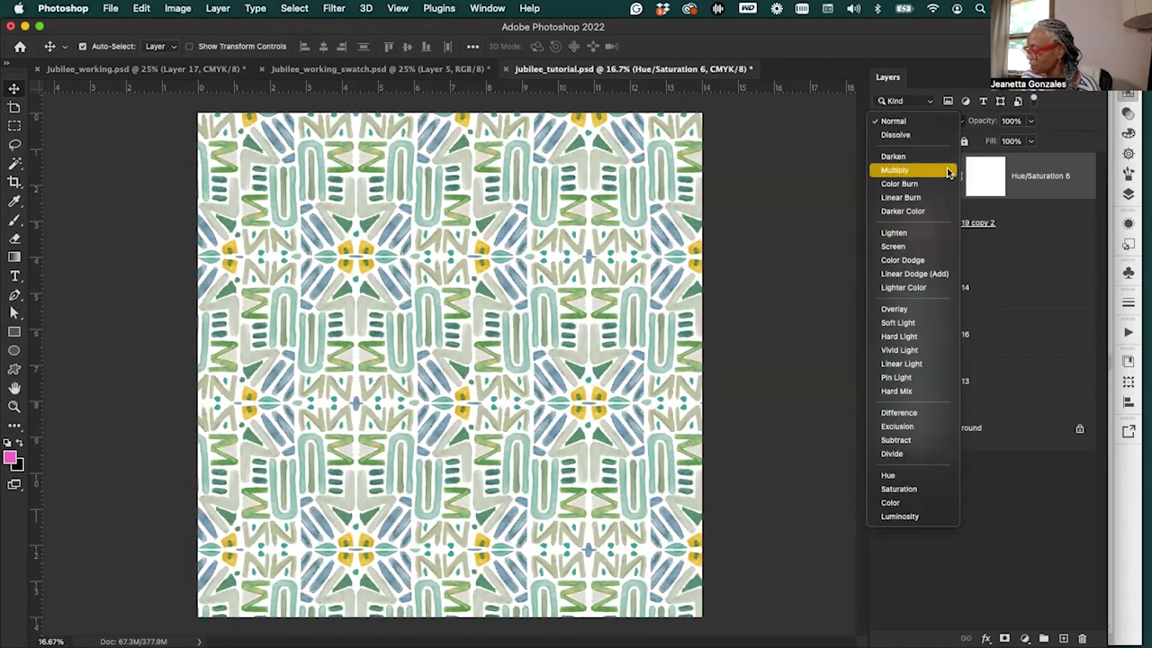
left_click(943, 171)
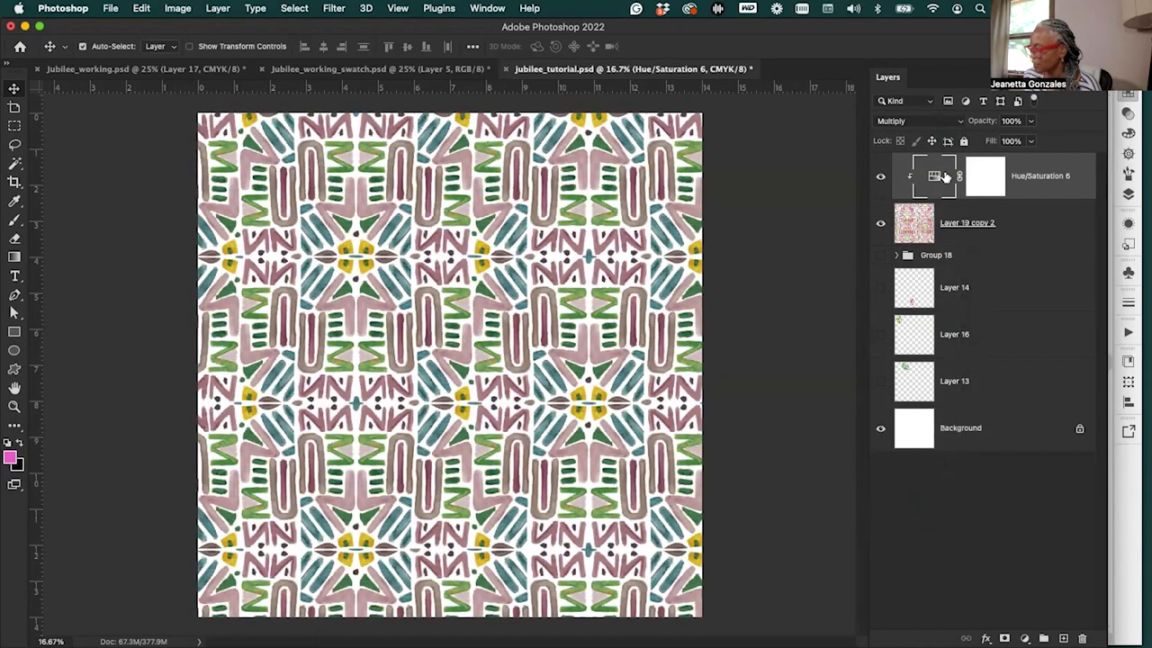
left_click(1032, 122)
mouse_move(1028, 140)
left_mouse_down()
mouse_move(972, 141)
mouse_move(1037, 141)
left_mouse_up()
left_click(945, 121)
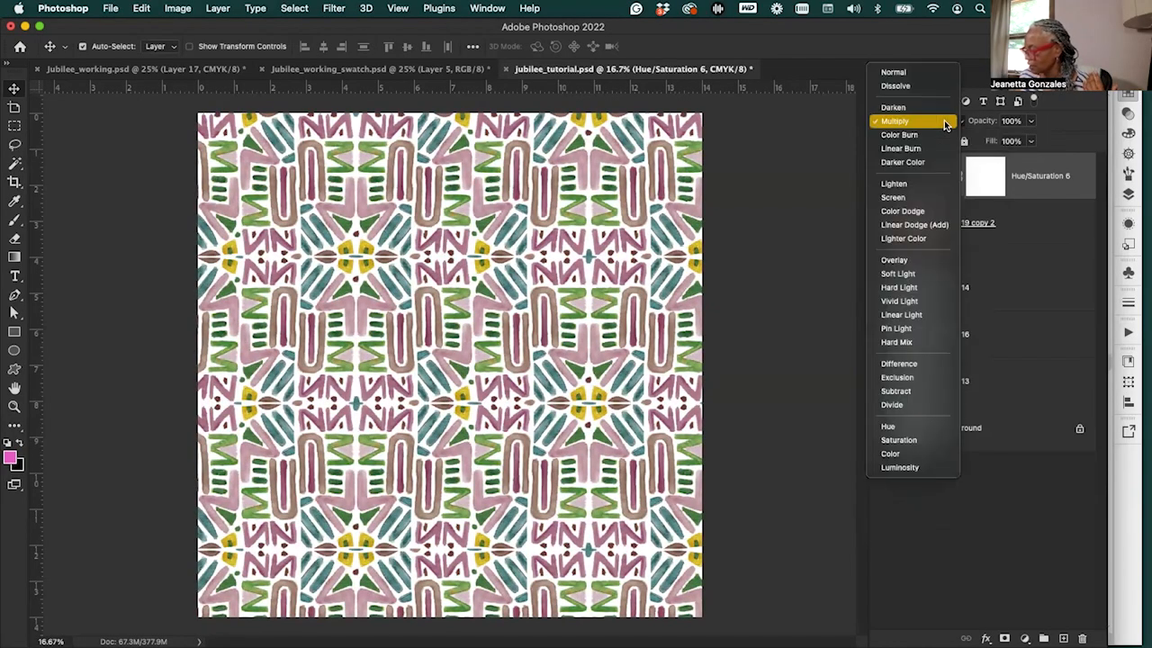
left_click(936, 72)
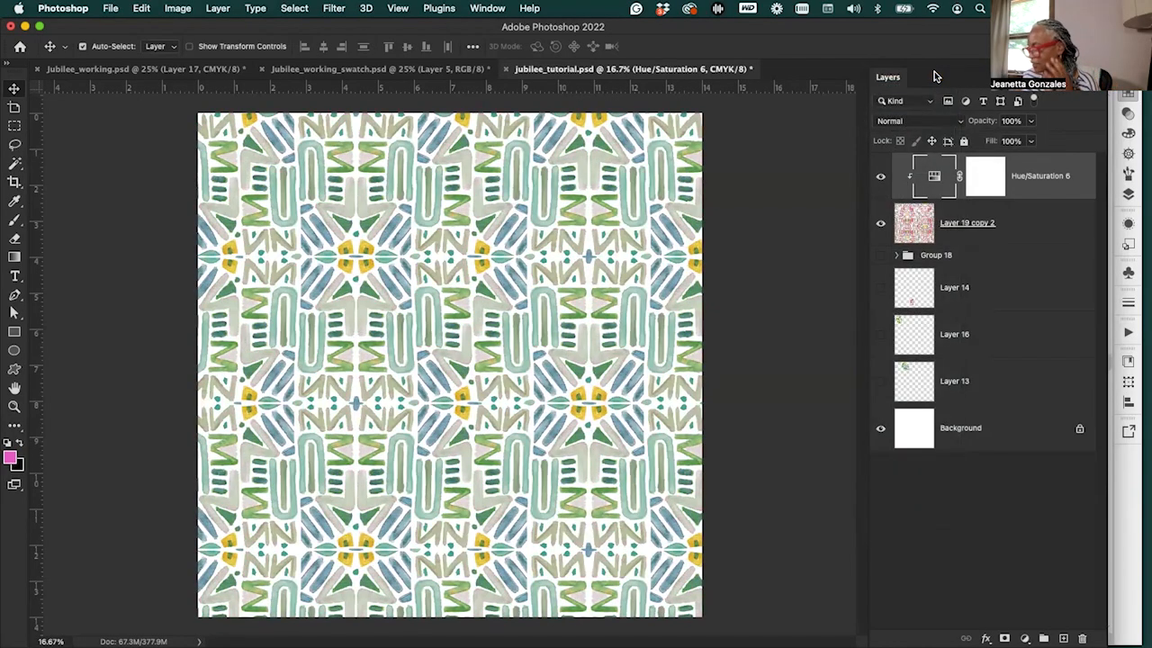
left_click(881, 176)
left_click(881, 177)
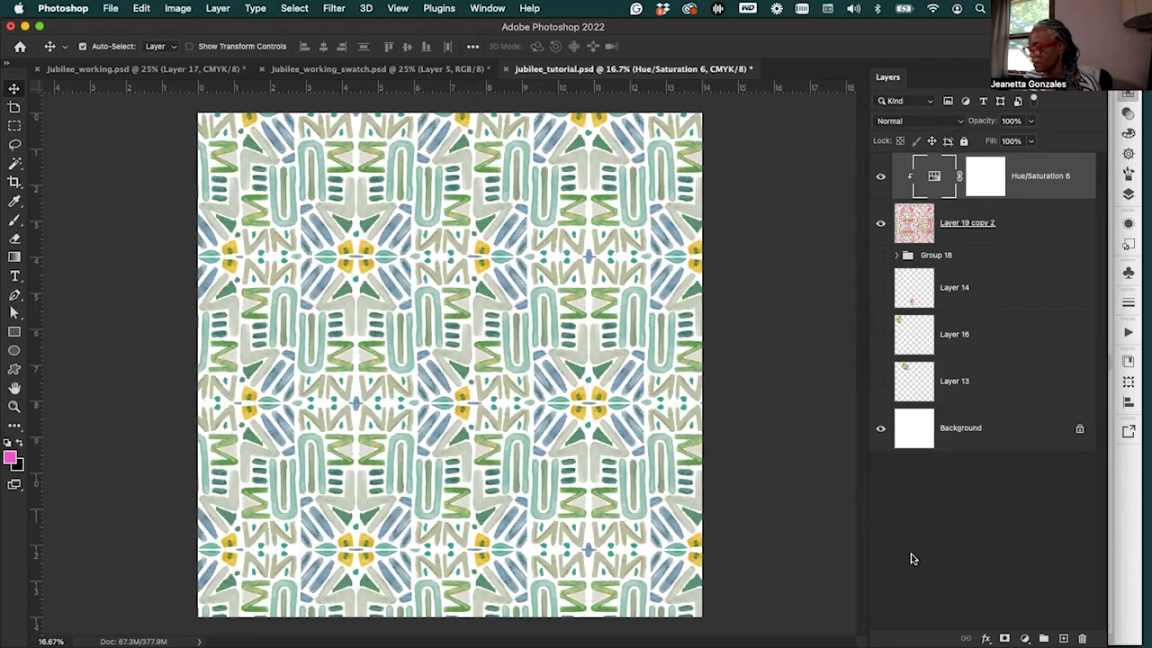
Group the Hue/Saturation 6 adjustment with Layer 19 copy 2 and name the group Blue
left_click(1051, 224, "shift")
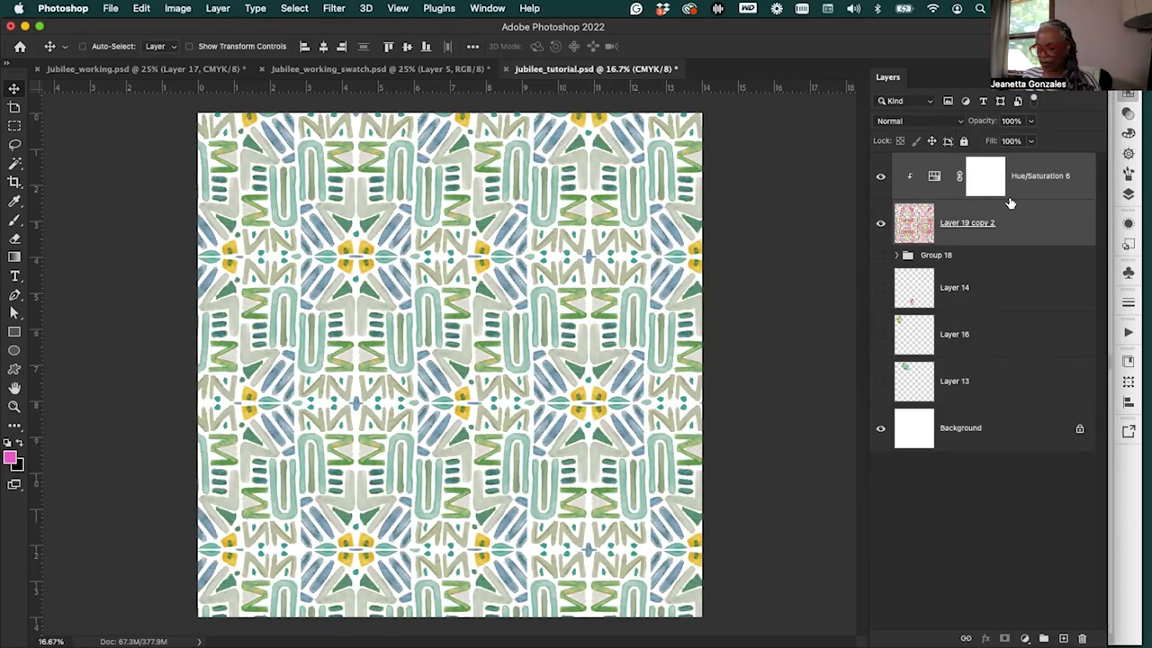
key("super+g")
double_click(934, 162)
type("Blue")
key("Return")
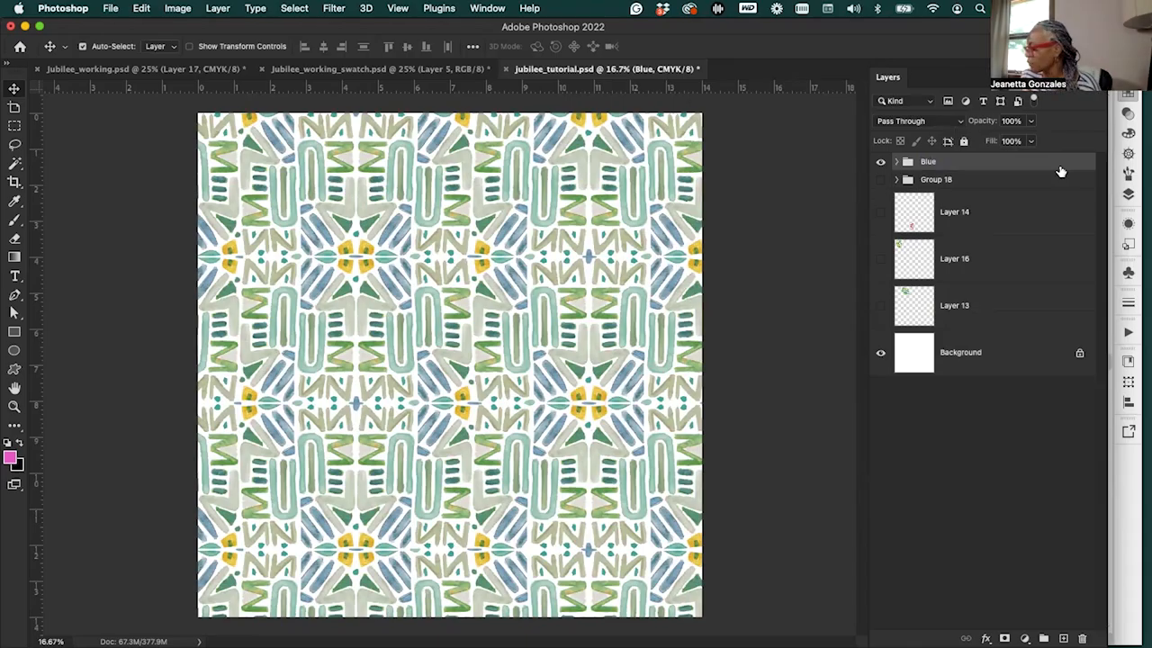
Duplicate the Blue group, hide the original and expand the copy
key("super+j")
left_click(880, 179)
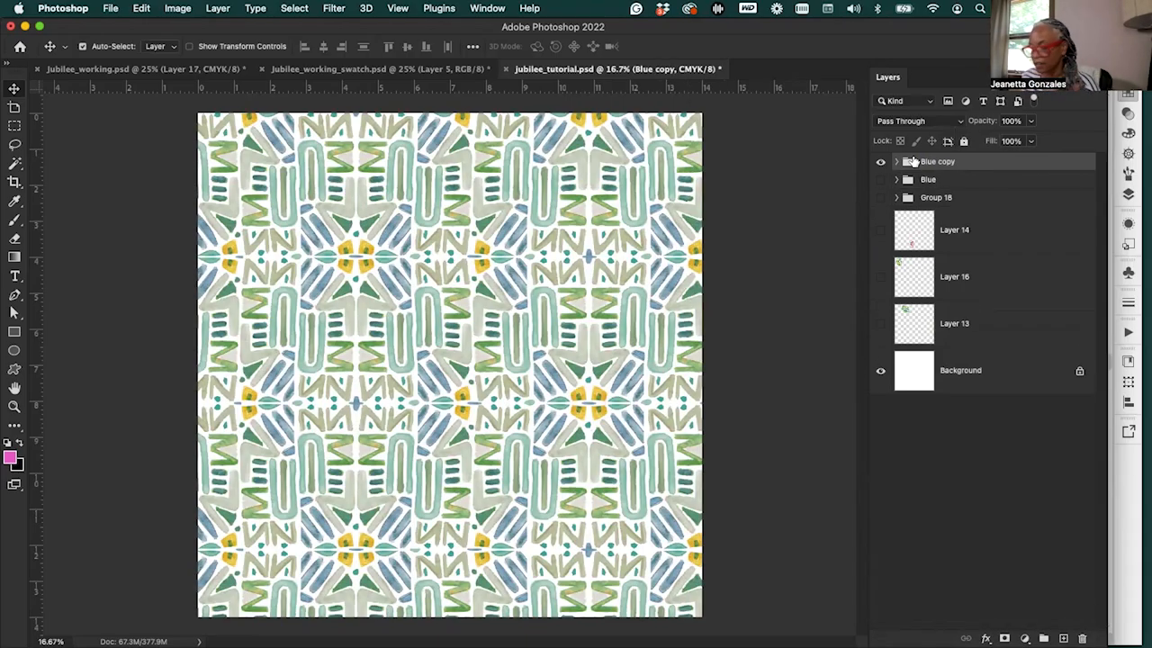
left_click(898, 162)
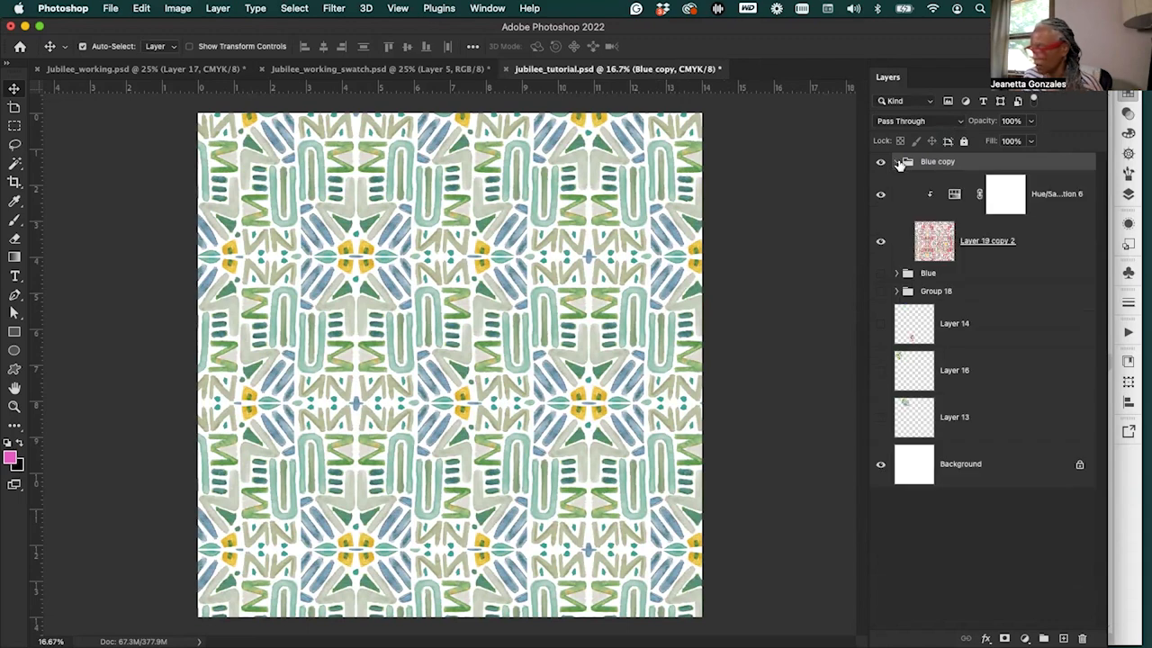
In the copied group's Hue/Saturation adjustment, set the Master hue to +21 and the Yellows to hue -180 and saturation -21
double_click(956, 195)
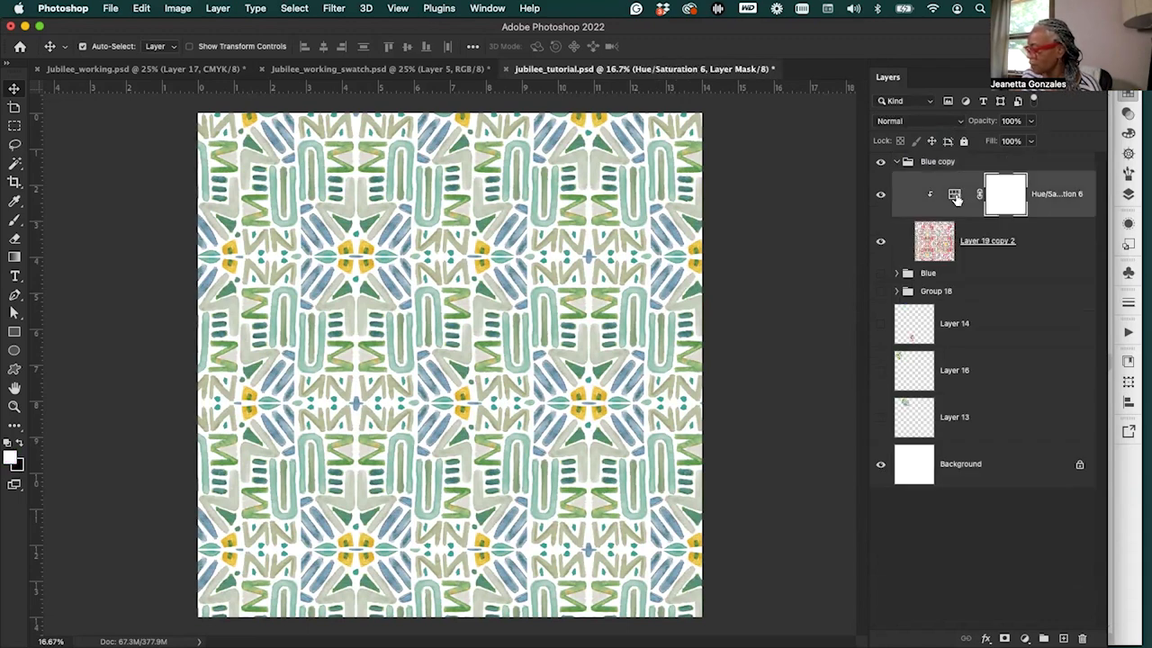
left_click_drag(718, 319, 754, 320)
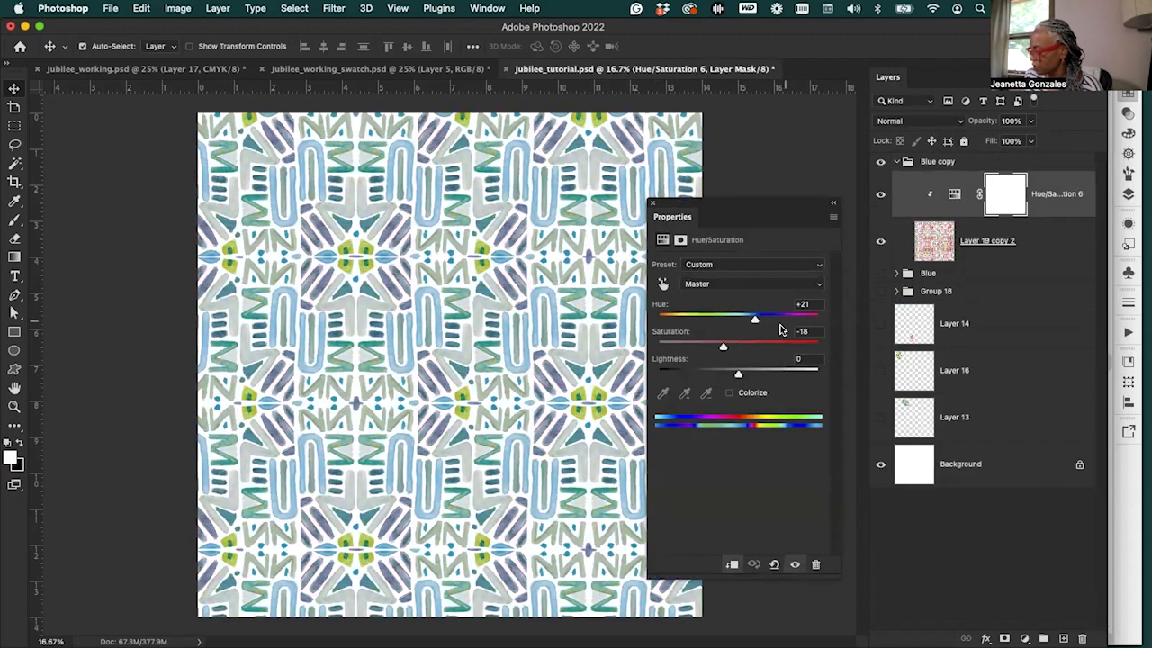
left_click(752, 284)
left_click(760, 309)
left_click_drag(710, 321, 691, 347)
left_click_drag(783, 320, 686, 321)
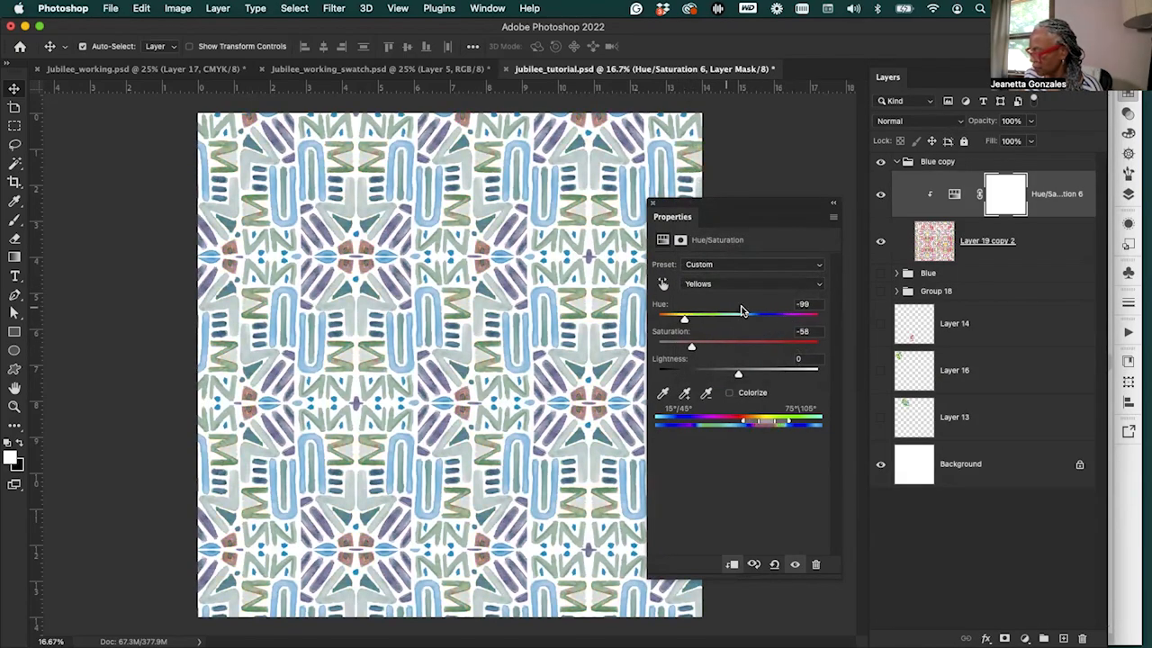
left_click_drag(799, 347, 674, 321)
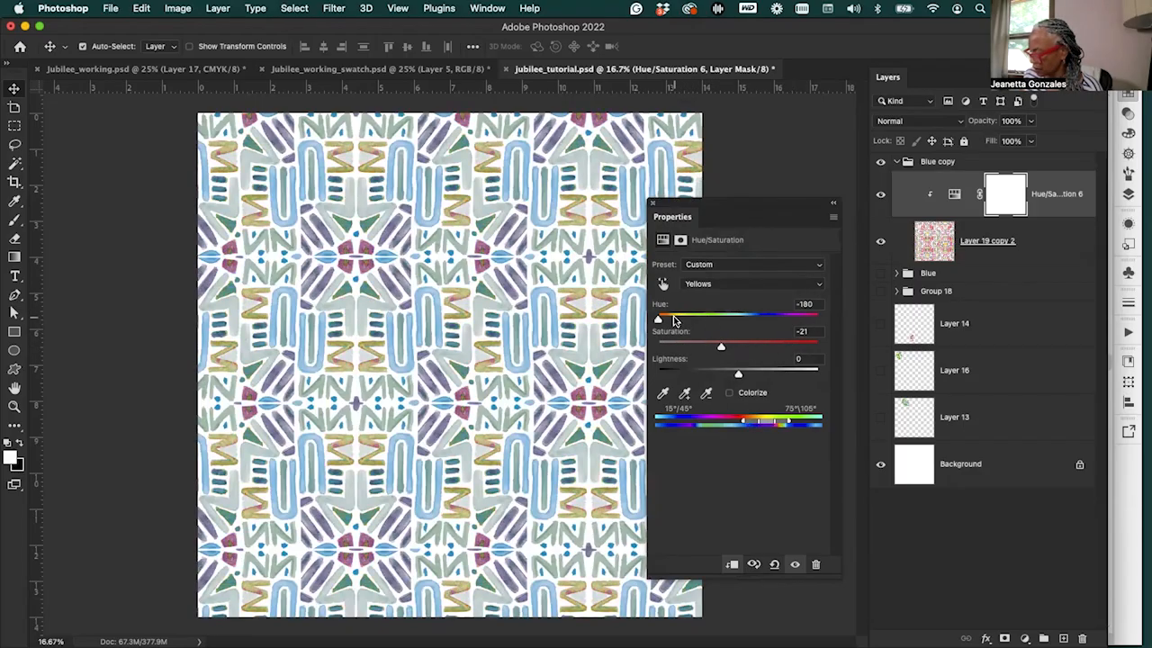
Set the Greens hue to -29 and the Cyans hue to about -125 in the copied adjustment
left_click(745, 283)
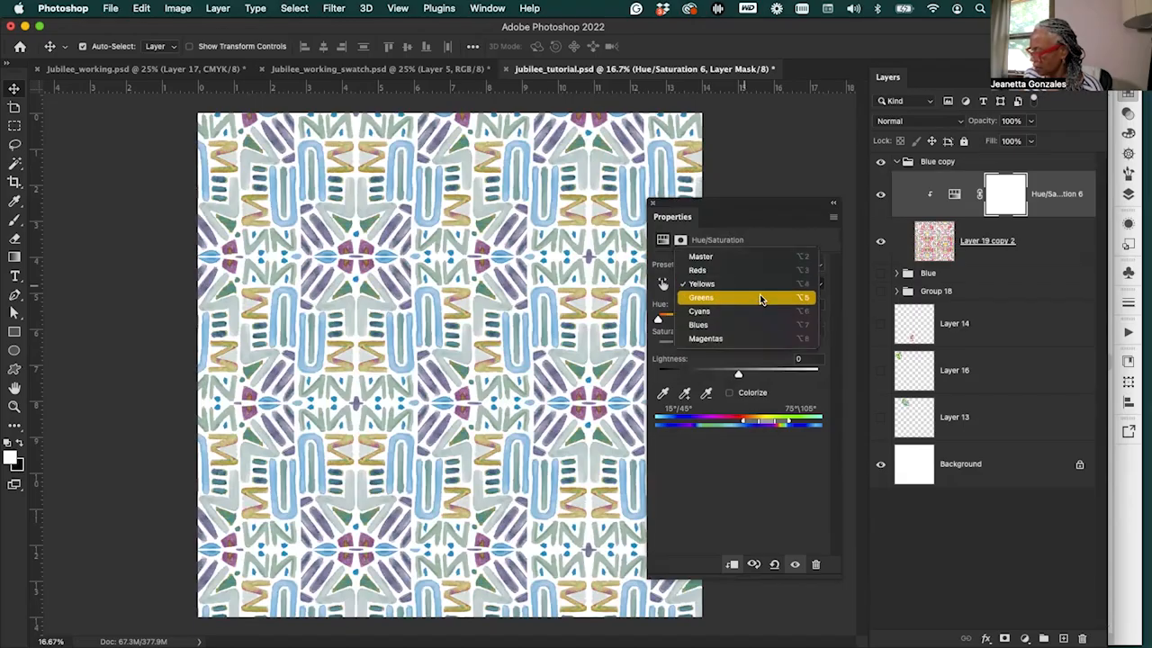
left_click(761, 297)
left_click_drag(736, 320, 714, 319)
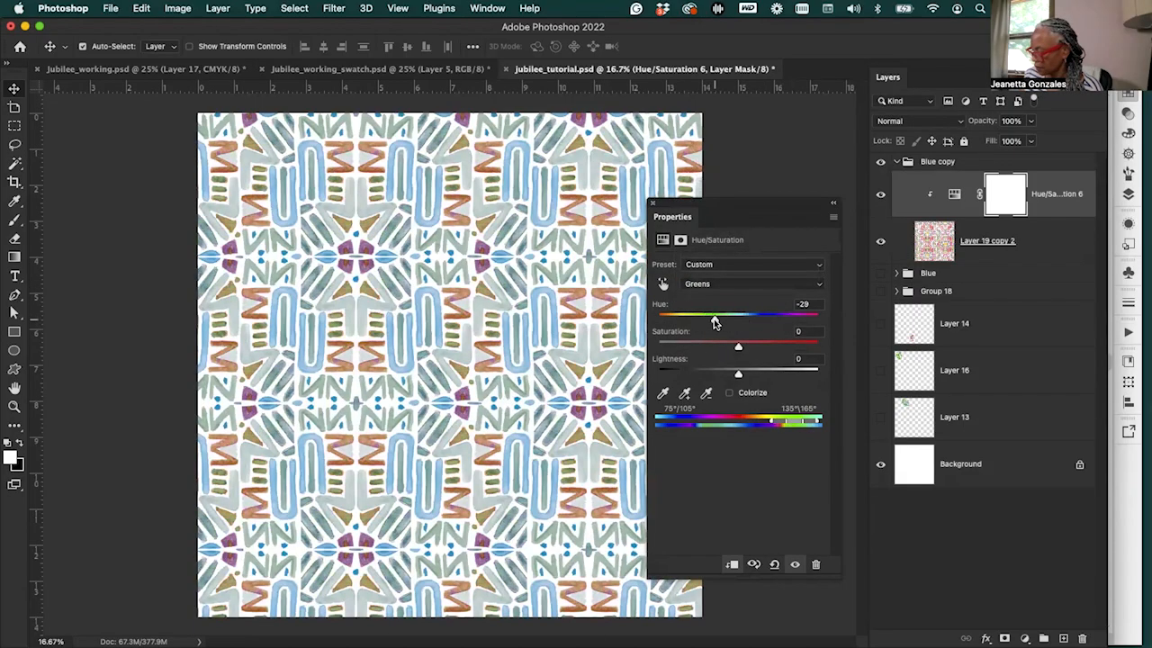
left_click(746, 286)
left_click(763, 300)
mouse_move(719, 320)
left_mouse_down()
mouse_move(690, 322)
mouse_move(819, 321)
left_mouse_up()
left_click(675, 319)
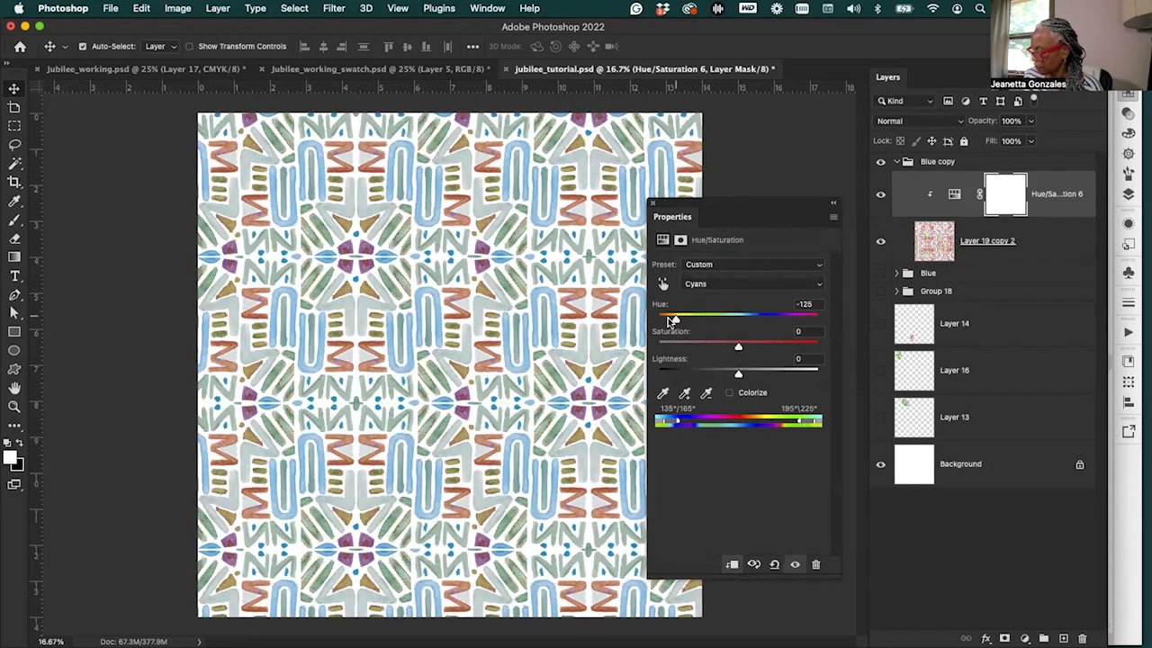
Shift the Blues hue into negative values to turn the grey-green strokes dusty pink, and set the Magentas hue to +33
left_click(733, 284)
left_click(742, 296)
left_click_drag(682, 320, 695, 319)
left_click(737, 284)
left_click(741, 296)
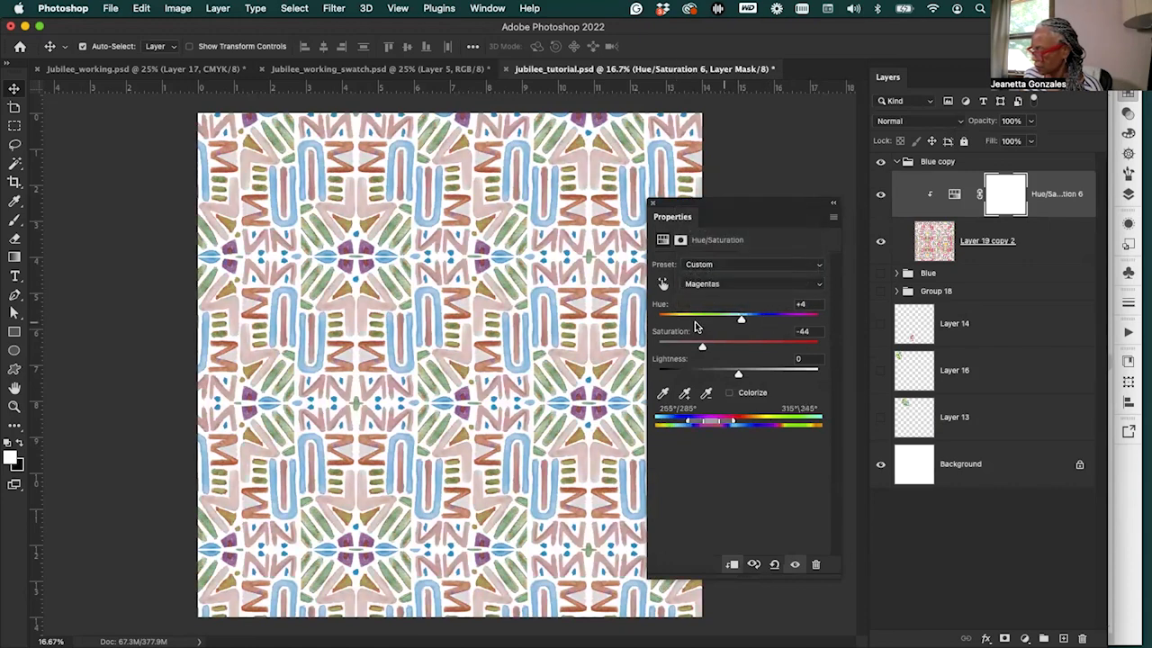
left_click(718, 320)
left_click(765, 321)
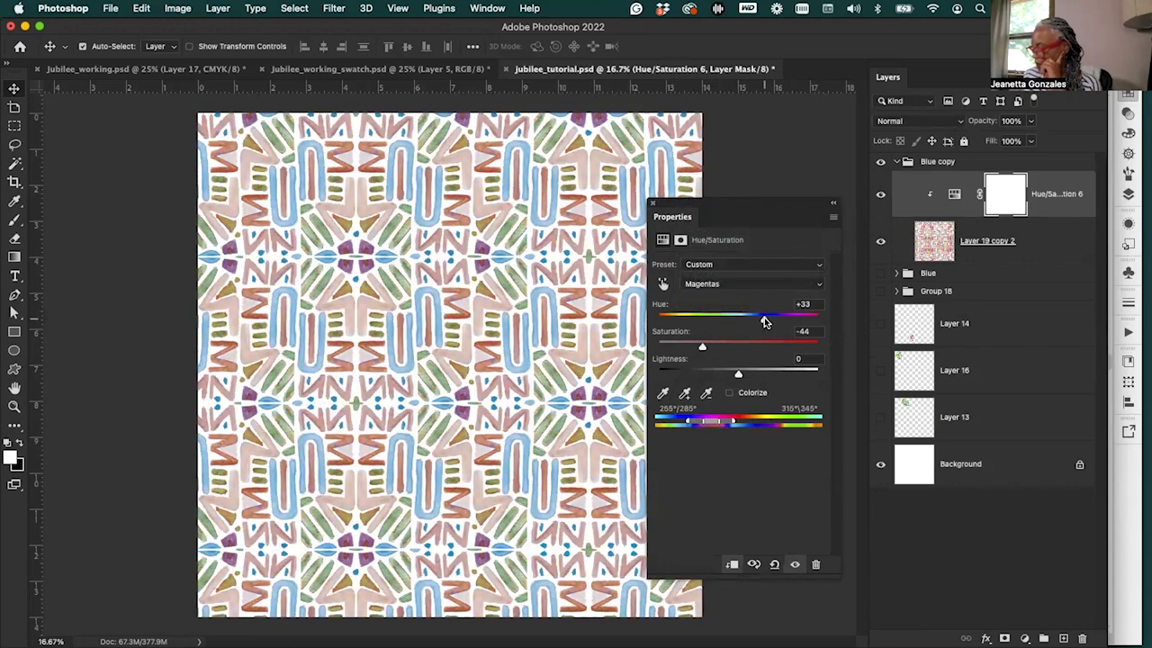
Close the adjustment's properties and compare the recoloured copy with its Hue/Saturation layer off and on
left_click(653, 203)
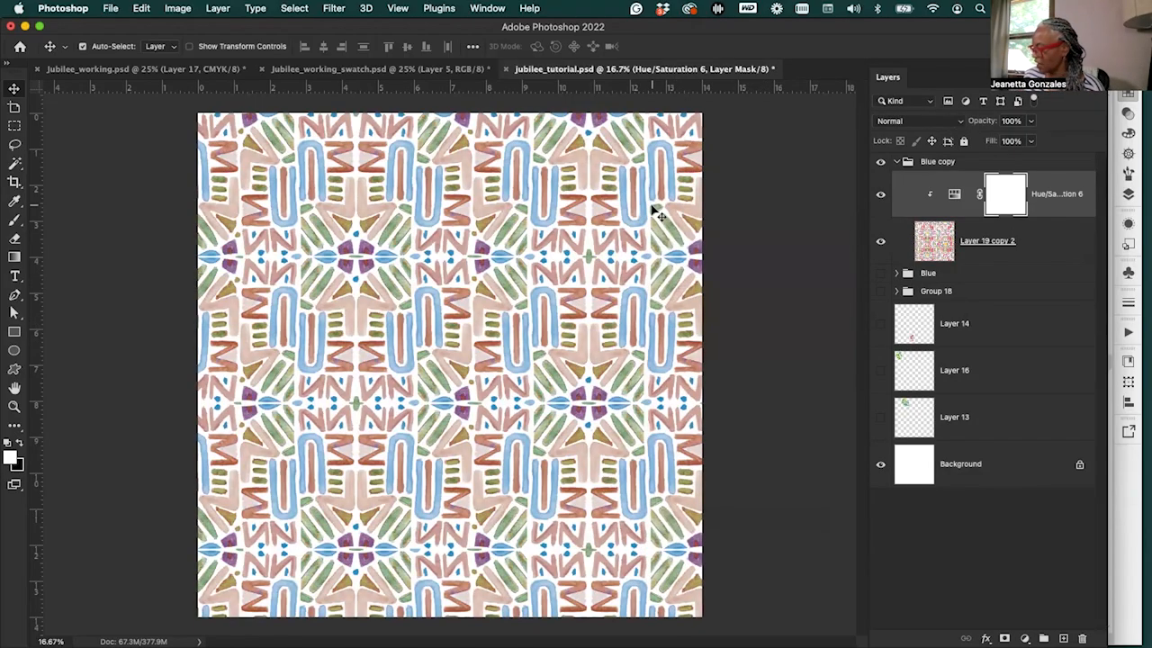
left_click(880, 195)
left_click(880, 194)
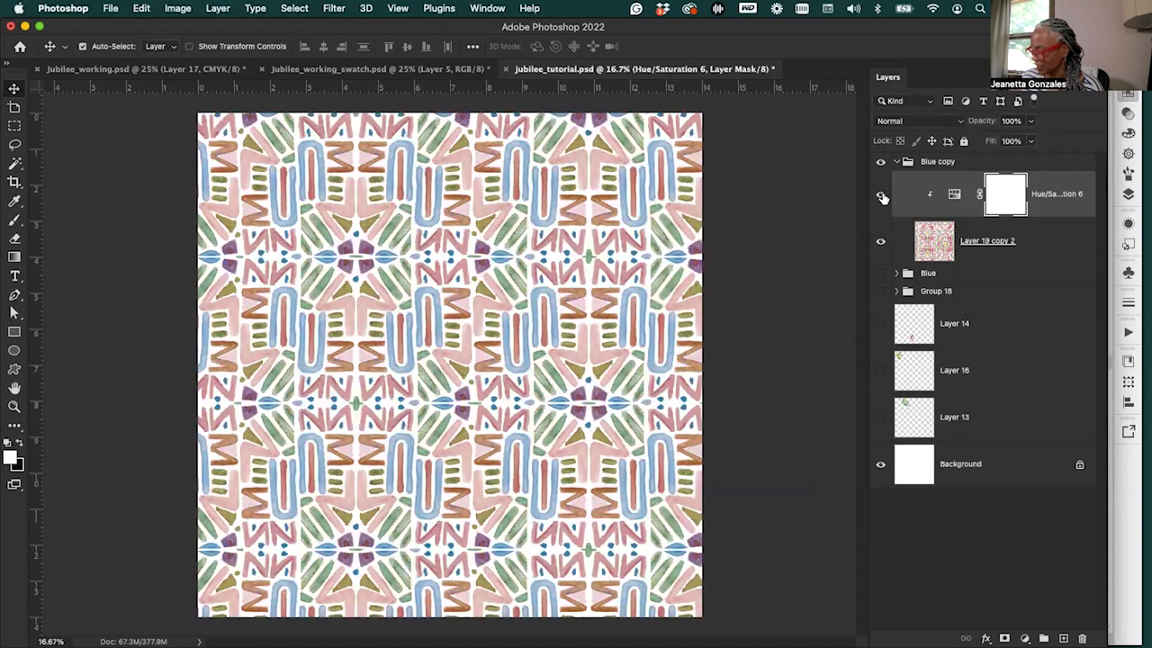
Collapse the copied Blue group and rename it Darker
left_click(896, 162)
double_click(937, 162)
type("Darker")
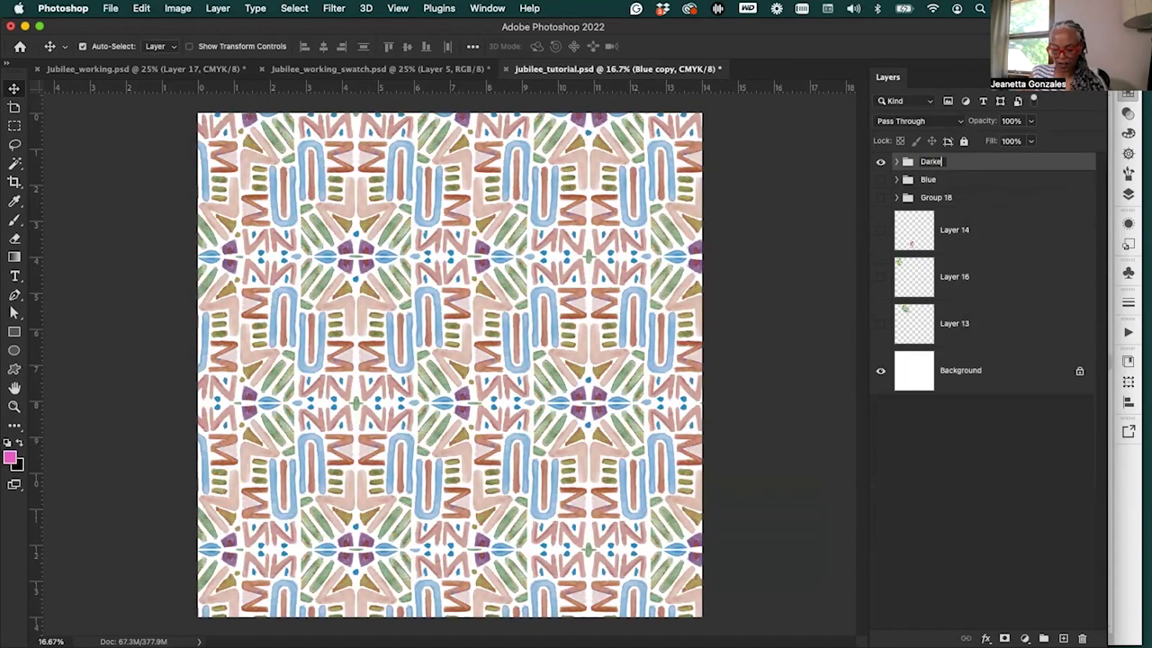
key("Return")
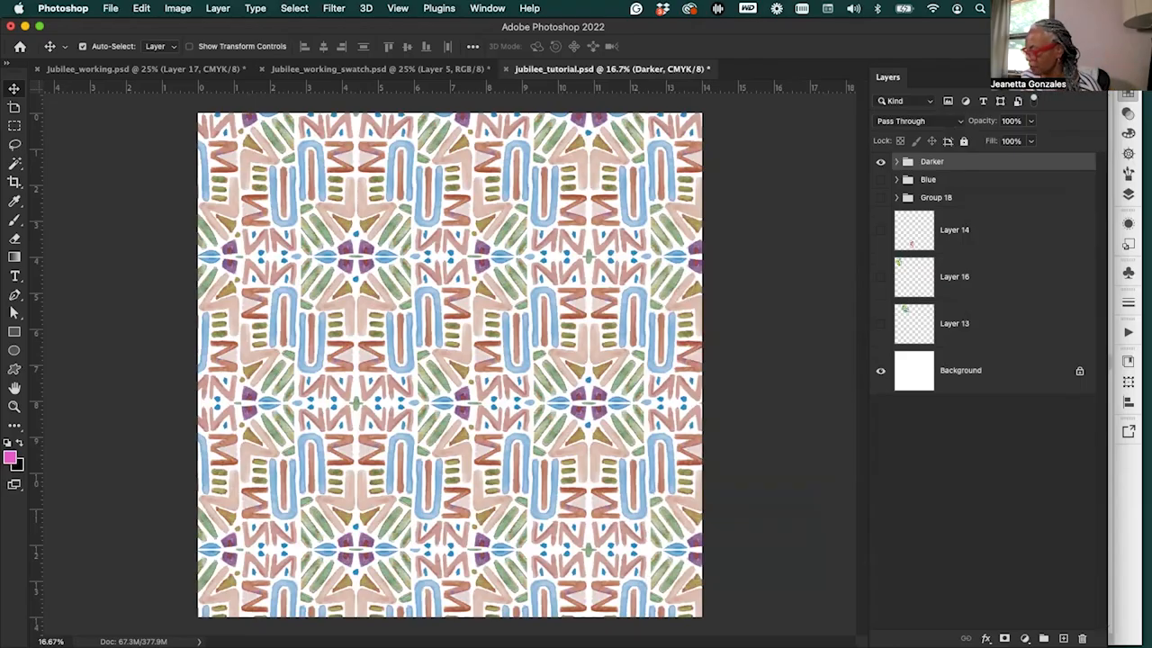
View the Blue variation on its own, and leave Group 18 as the only visible pattern group
left_click(882, 161)
left_click(880, 179)
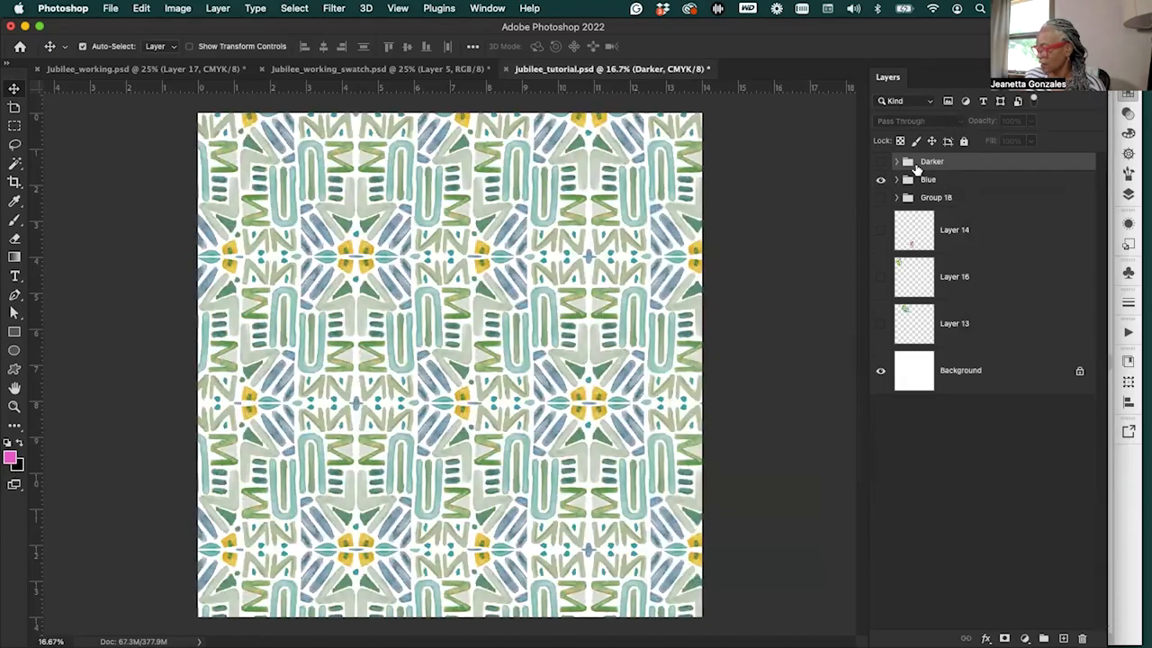
left_click(880, 197)
left_click(880, 179)
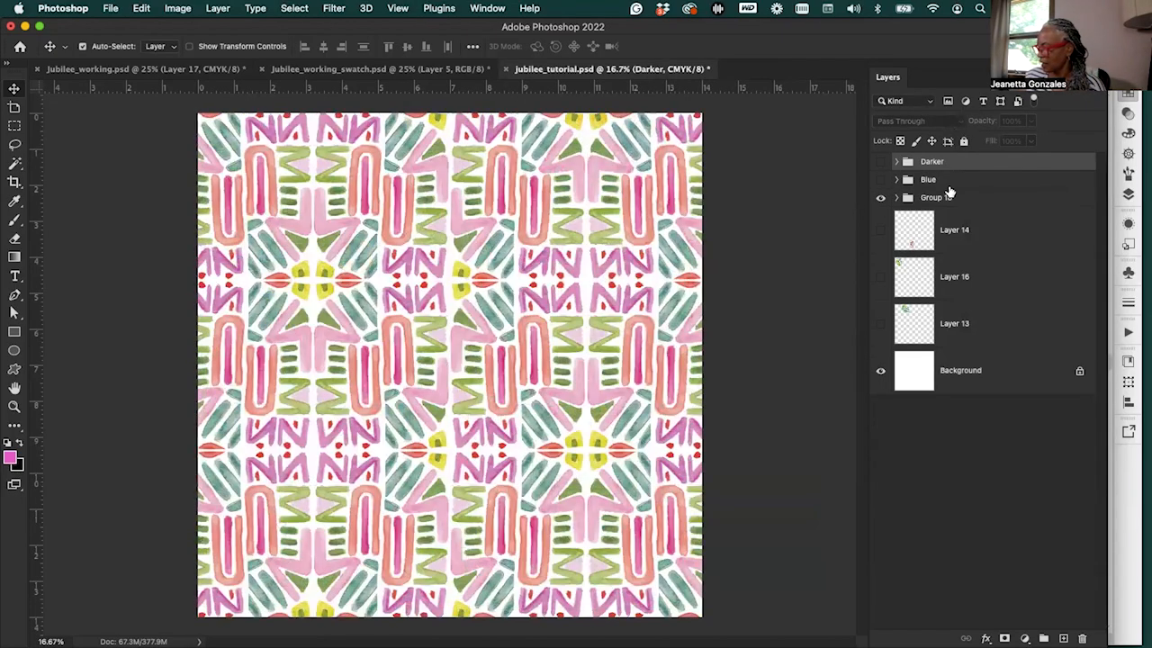
Rename Group 18 as OG
double_click(932, 199)
type("OG")
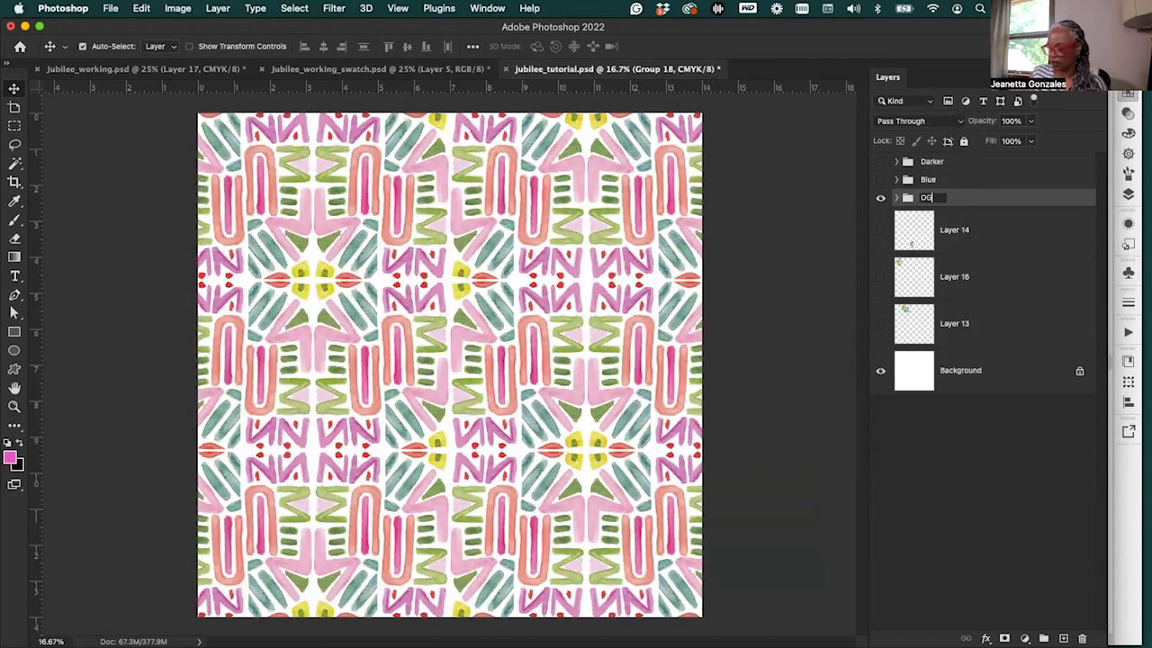
key("Return")
Compare the OG, Blue and Darker variations by switching group visibility, leaving only Darker shown, and look through the OG group's layers
left_click(881, 198)
left_click(881, 198)
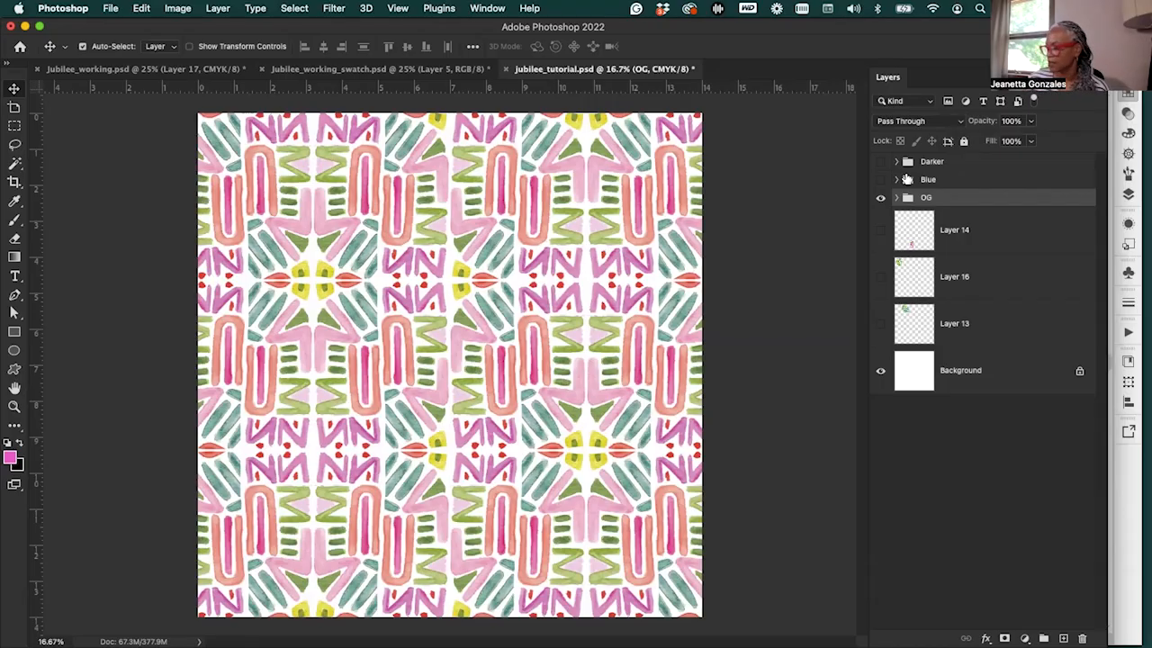
left_click(881, 197)
left_click(882, 197)
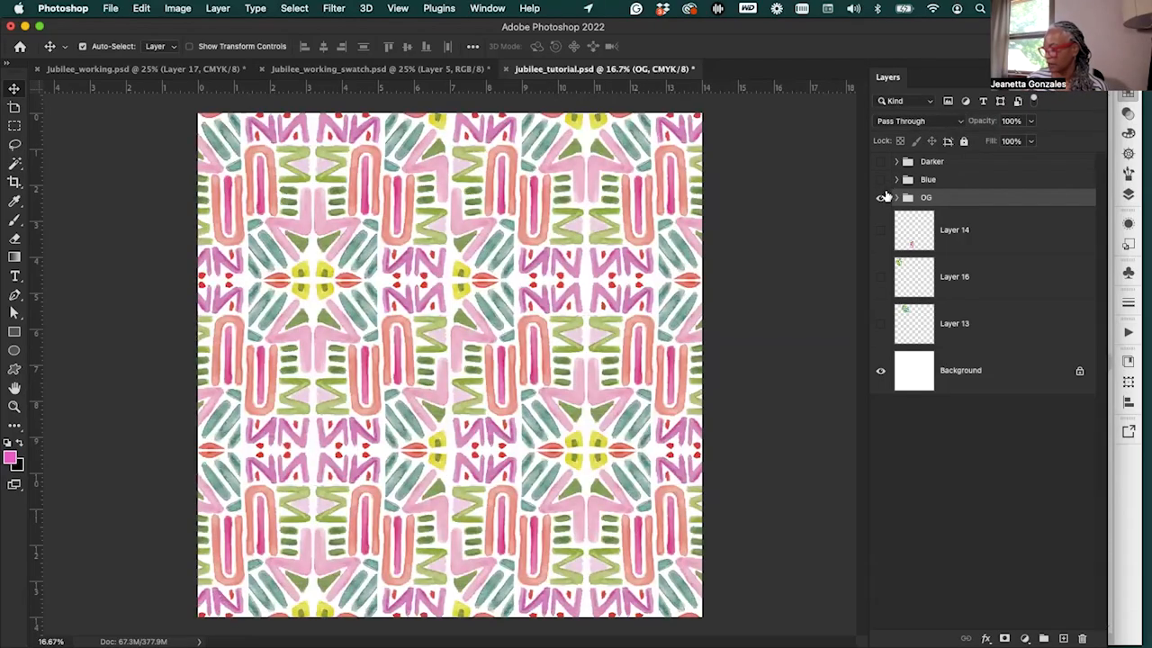
left_click(881, 180)
left_click(881, 180)
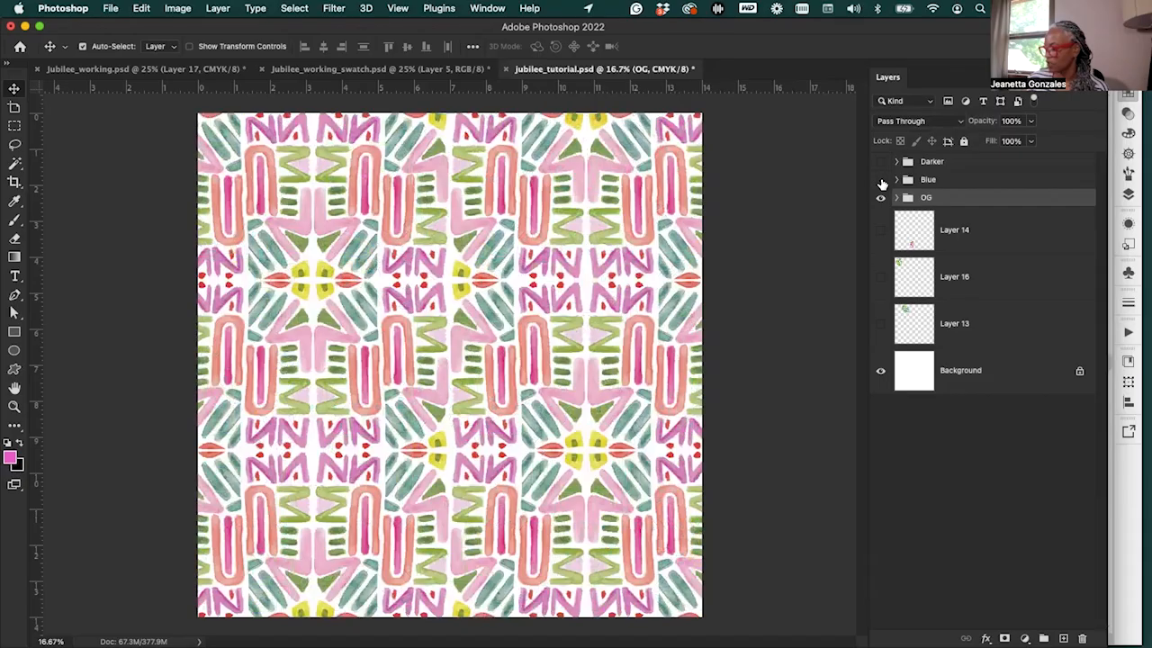
left_click(881, 180)
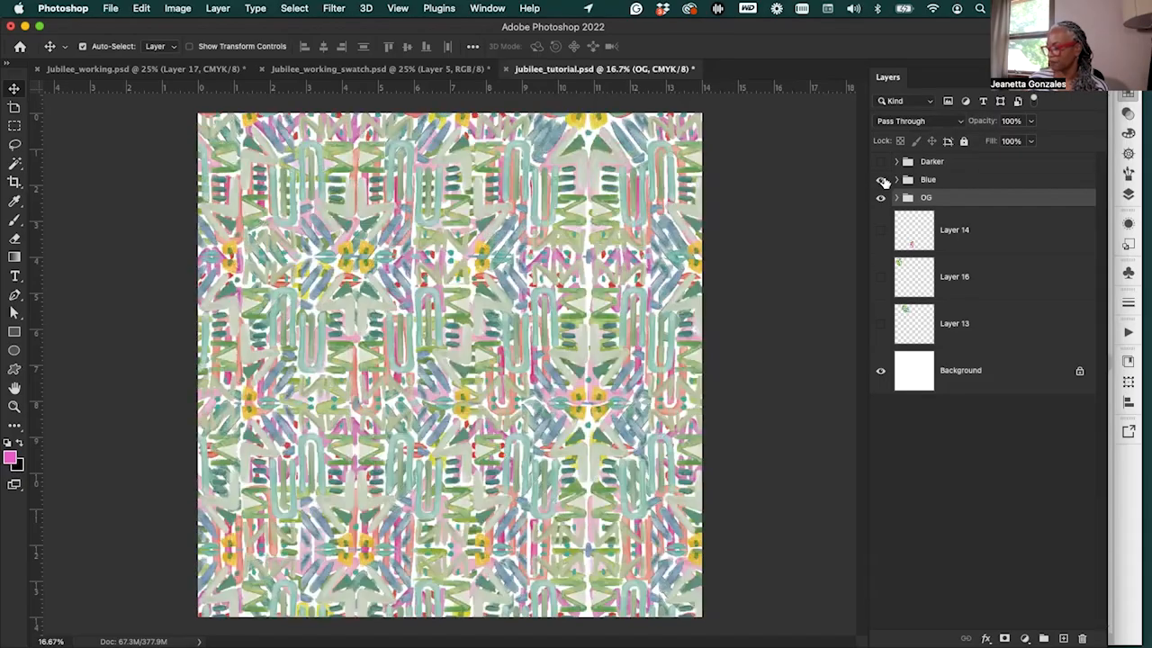
left_click(881, 197)
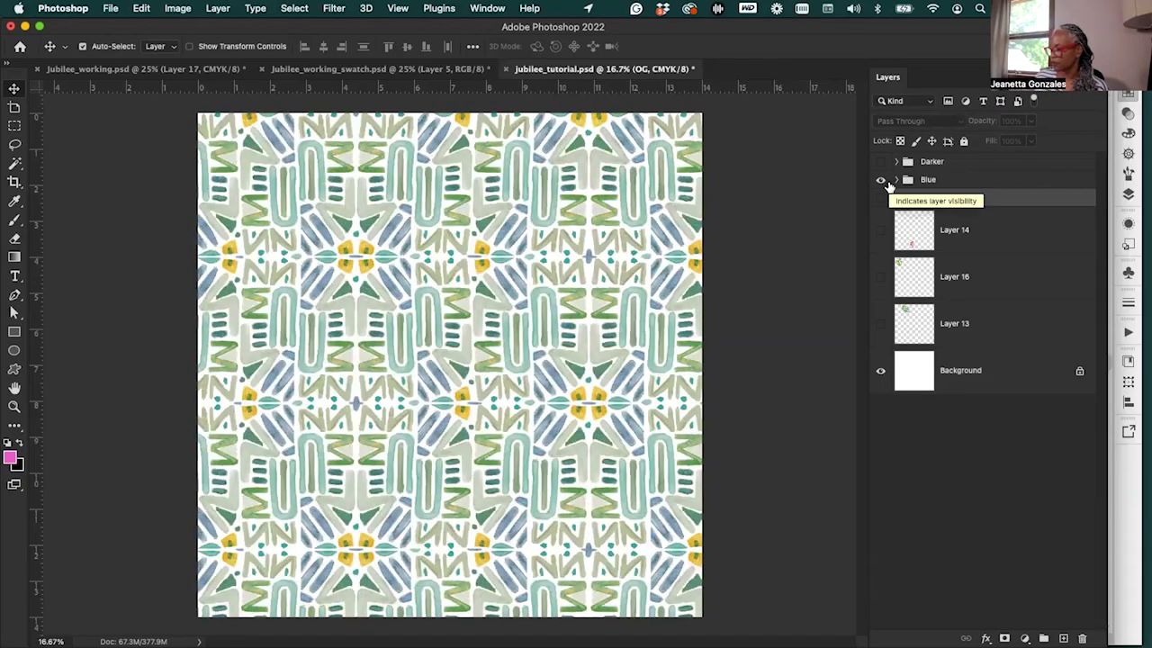
left_click(881, 180)
left_click(881, 162)
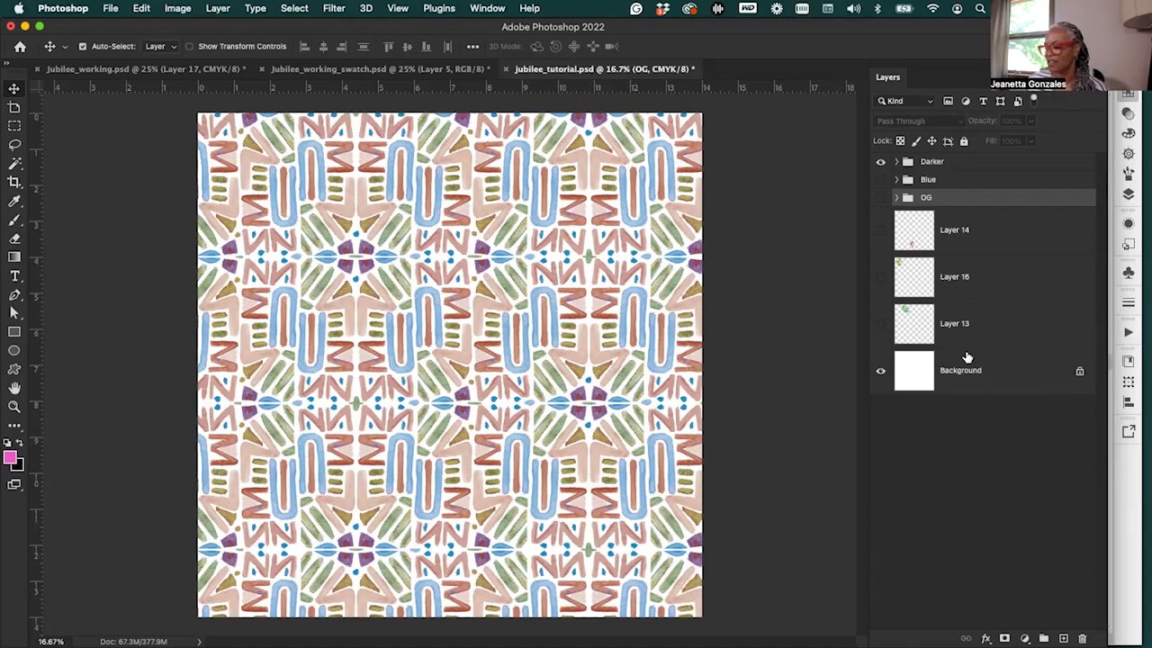
left_click(896, 198)
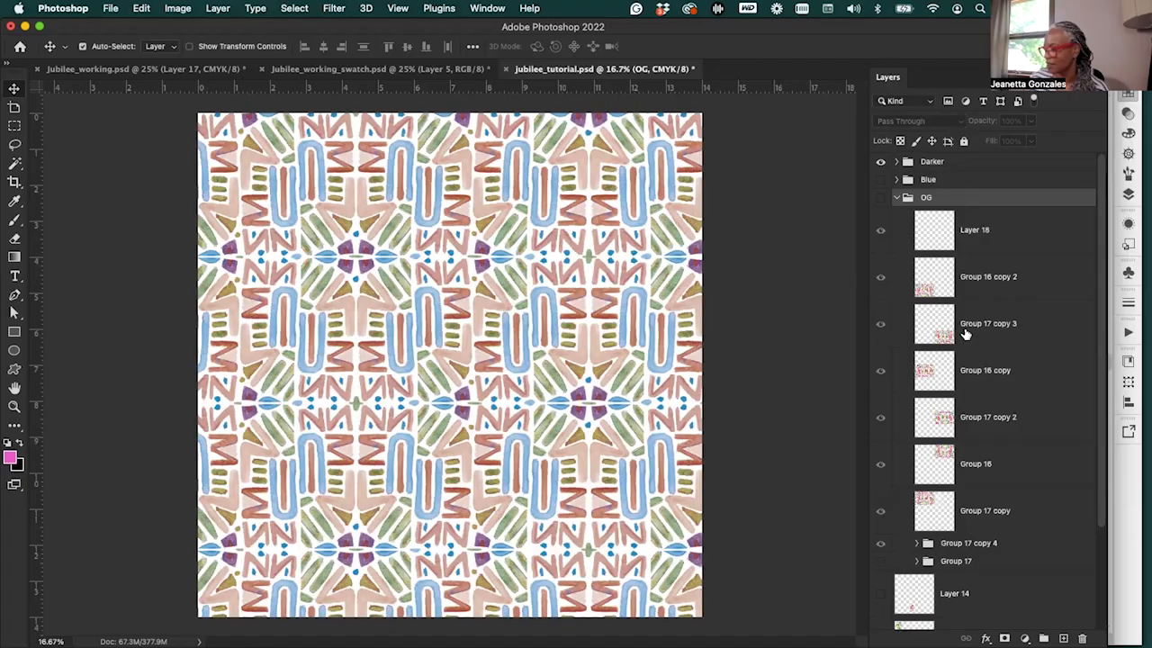
left_click(896, 197)
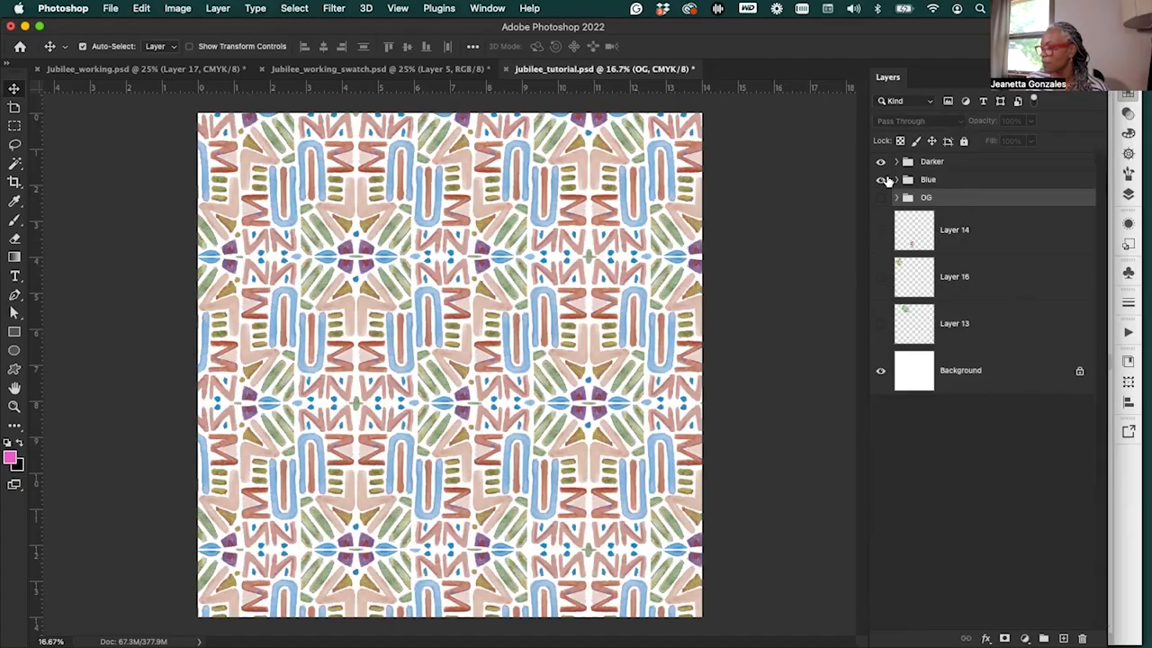
Show only the OG variation and bring up Scan sketchbook.jpeg to compare it with the original artwork
left_click(881, 162)
left_click(880, 198)
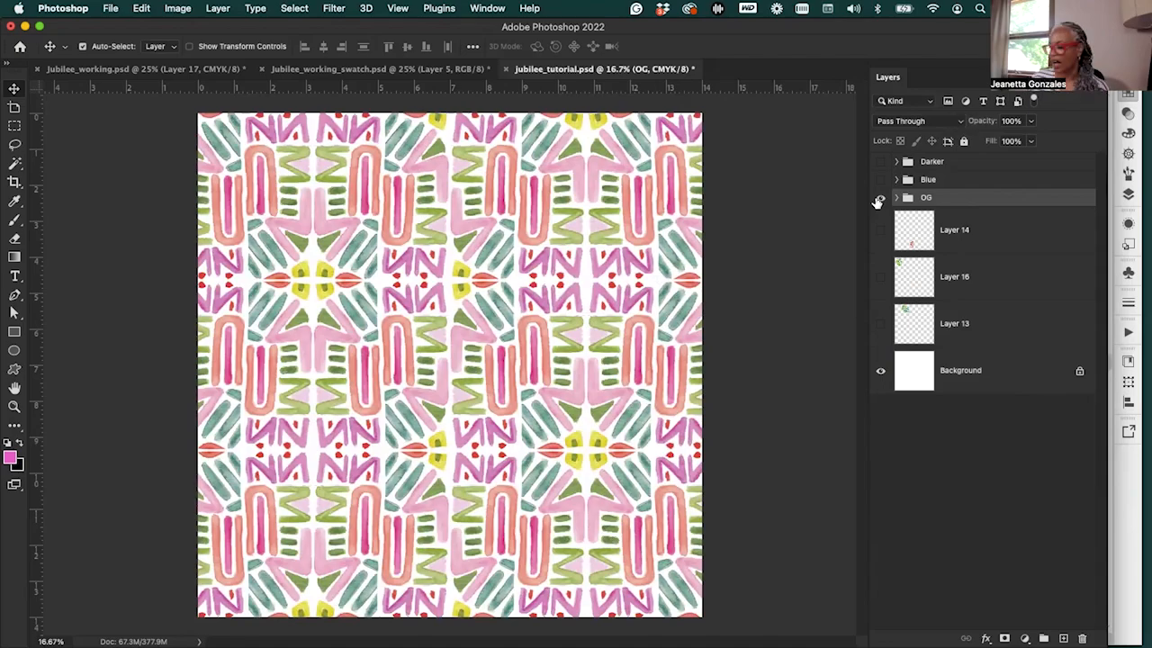
left_click(879, 198)
left_click(486, 8)
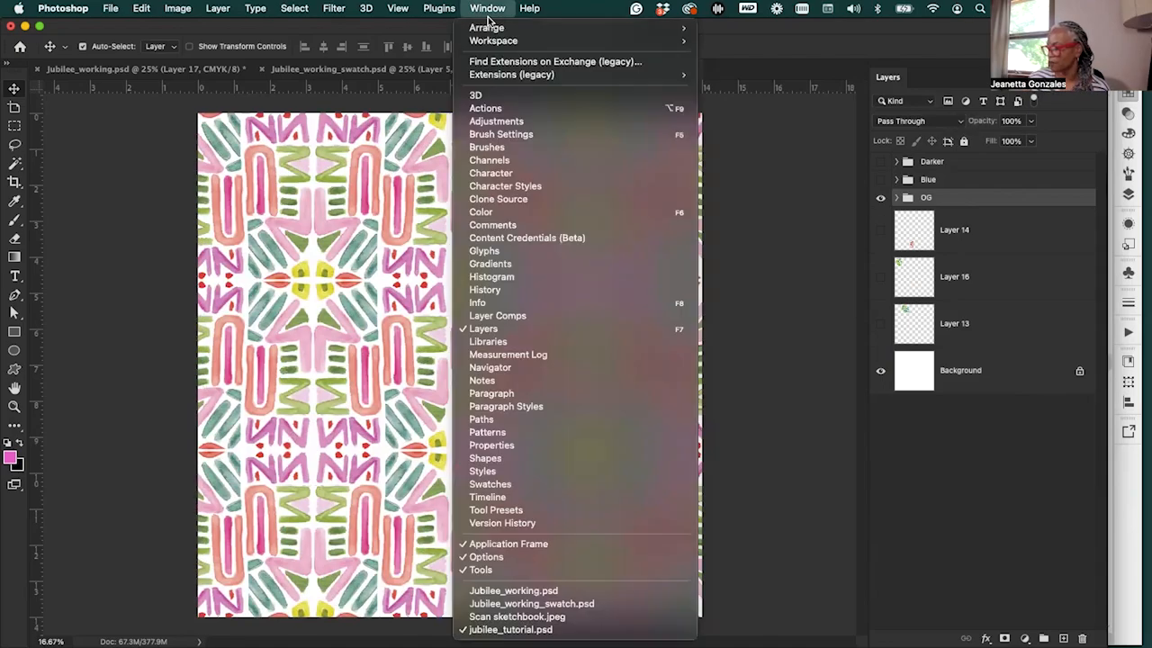
left_click(616, 617)
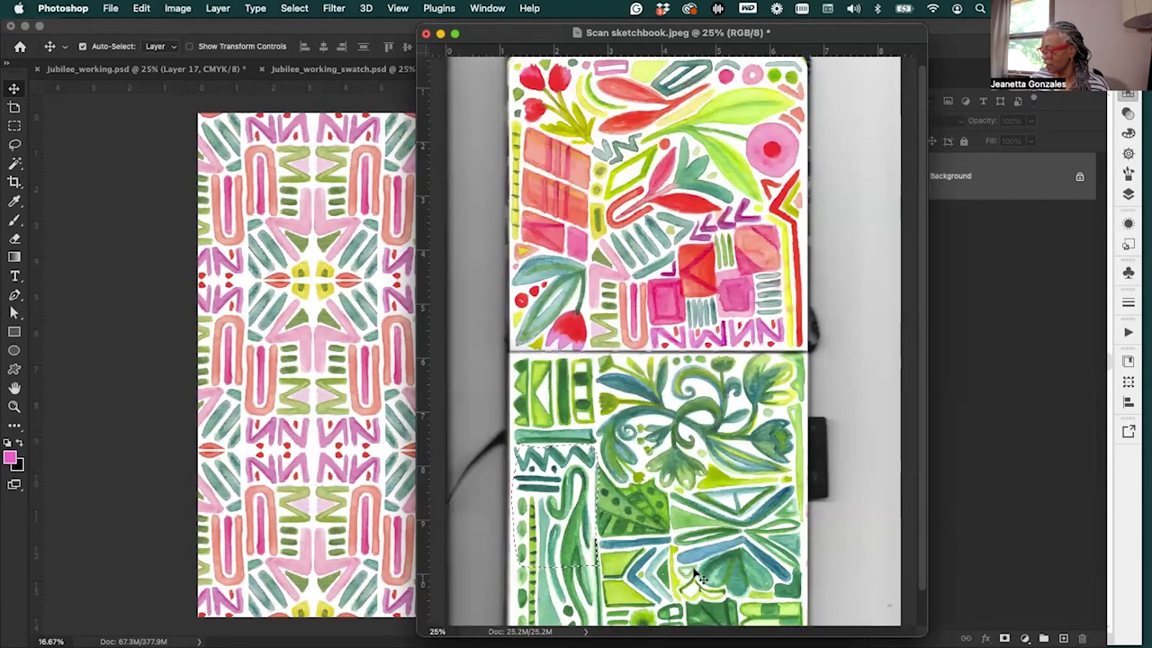
Return to jubilee_tutorial.psd and close the document
left_click(342, 88)
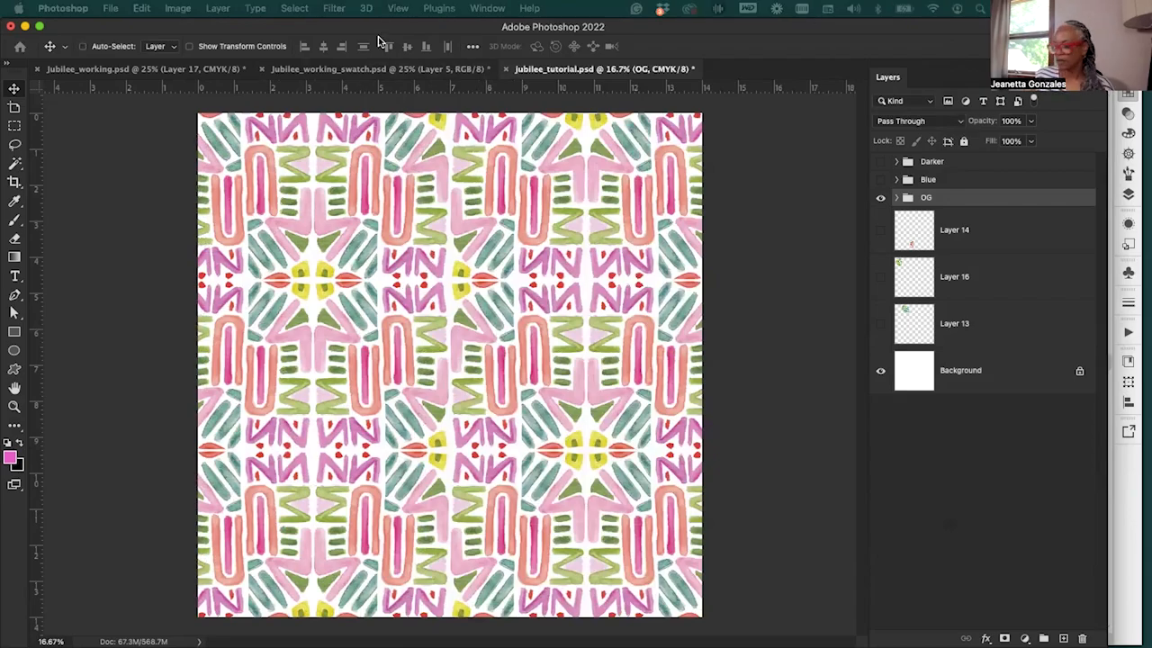
key("ctrl+Down")
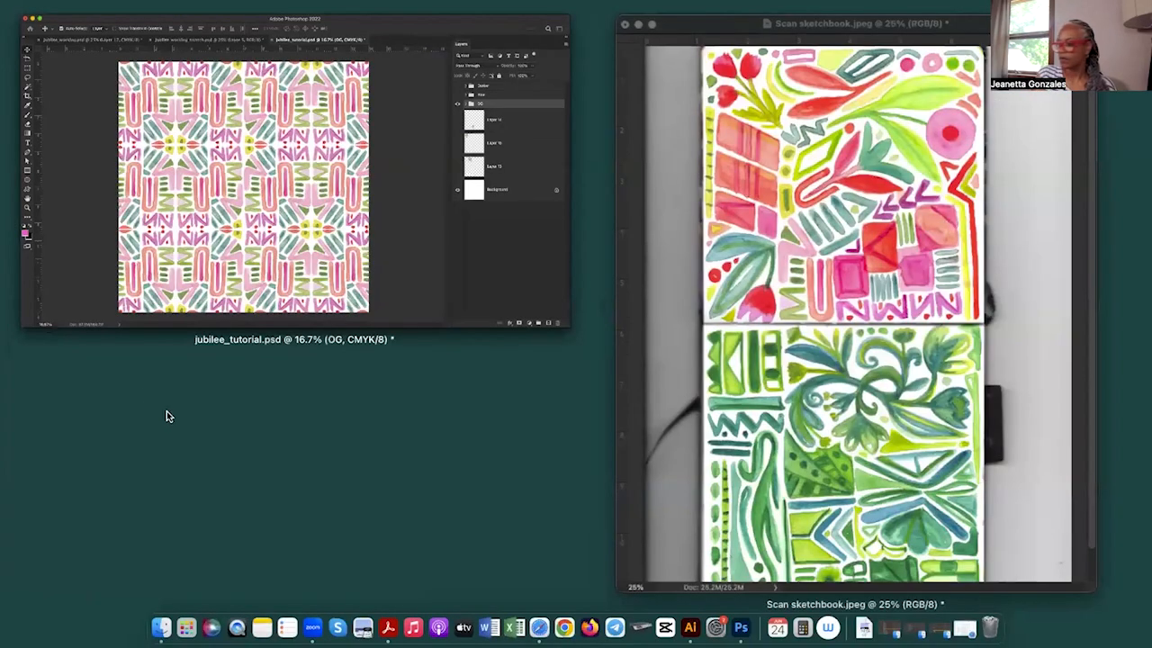
left_click(185, 228)
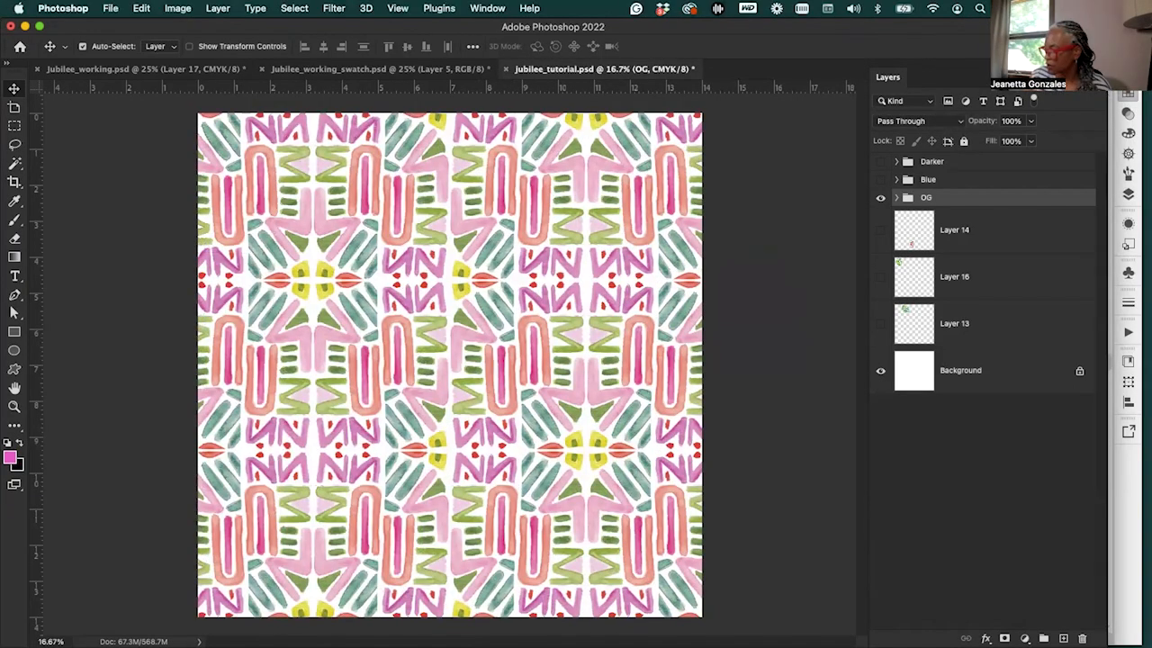
left_click(506, 70)
left_click(621, 288)
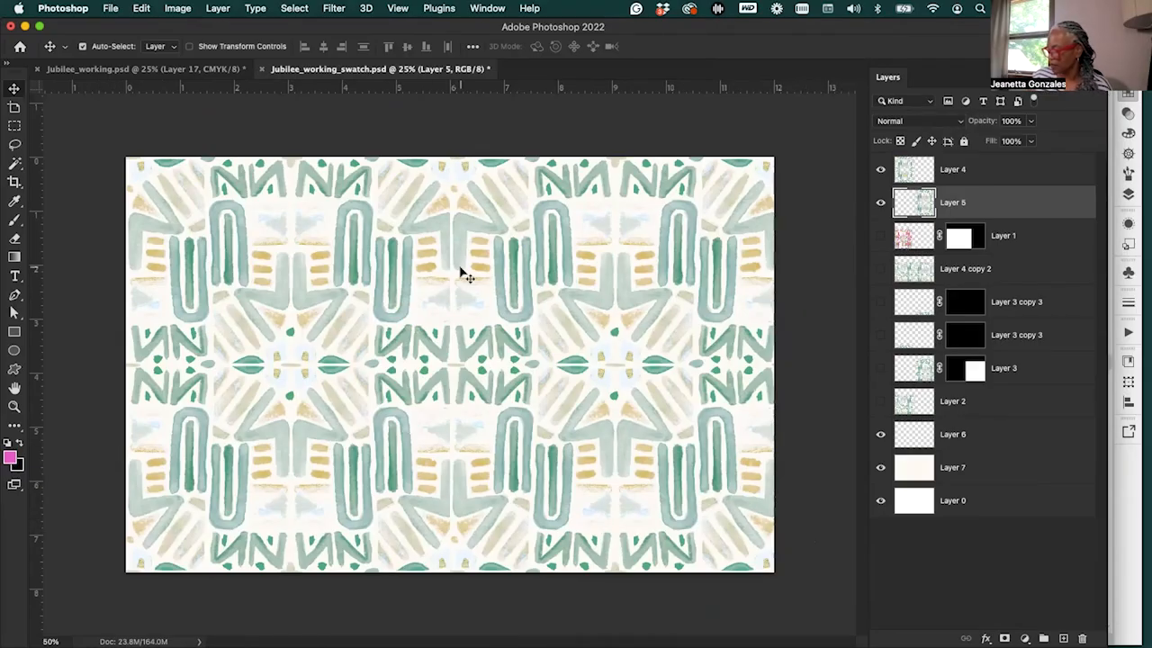
Place horizontal guides above and below the upper interlocking U motifs in Jubilee_working_swatch.psd and set the ruler origin on the upper guide
left_click_drag(248, 93, 263, 199)
left_click_drag(127, 312, 37, 323)
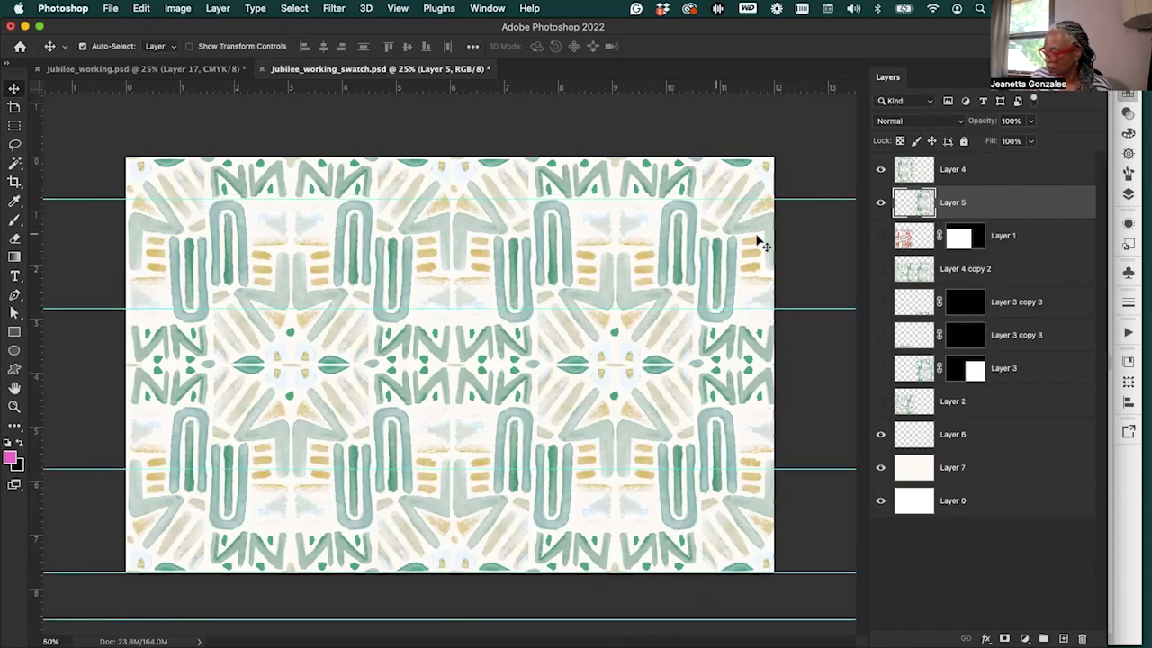
left_click(239, 306)
left_click_drag(240, 310, 243, 323)
left_click_drag(32, 91, 127, 198)
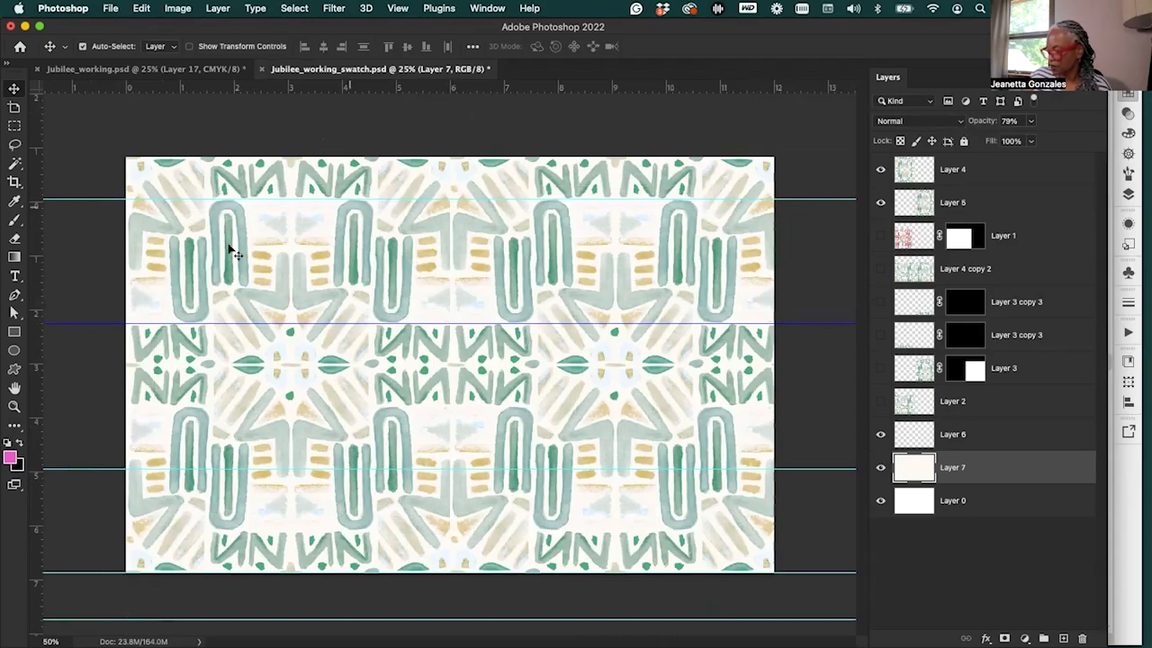
Add vertical guides on both sides of the interlocking U motifs and set the ruler origin at their upper-left guide intersection
left_click_drag(36, 270, 171, 270)
left_click_drag(248, 282, 248, 282)
left_click_drag(37, 89, 170, 197)
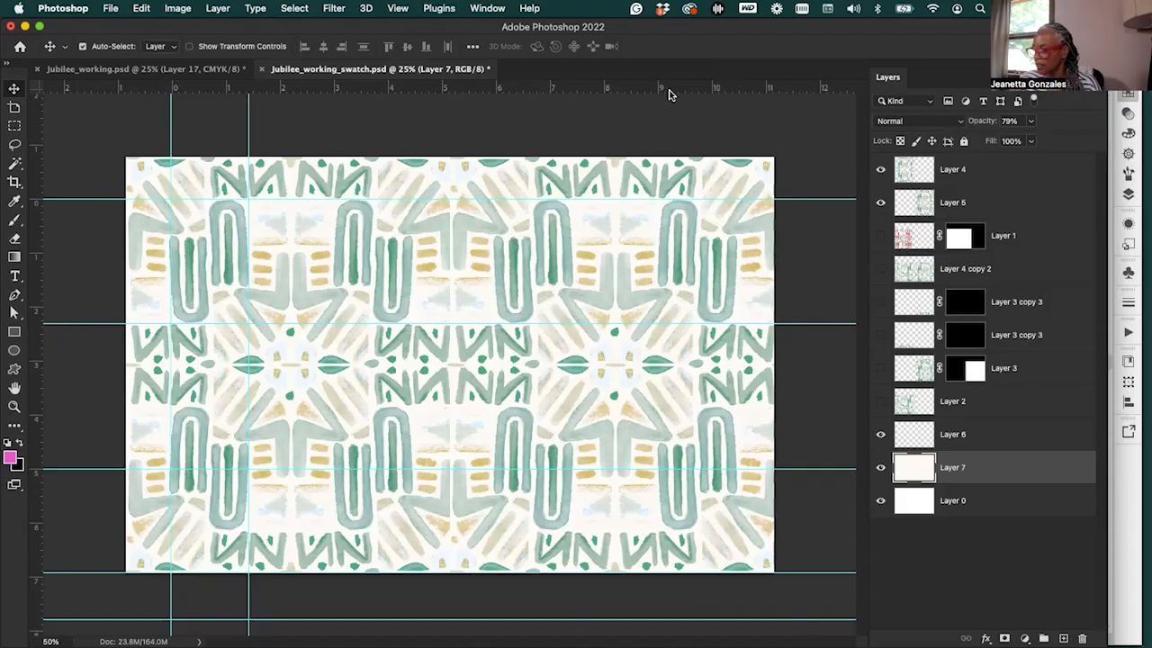
Move the ruler origin back to the canvas's upper-left corner and close Jubilee_working_swatch.psd
left_click_drag(36, 87, 126, 159)
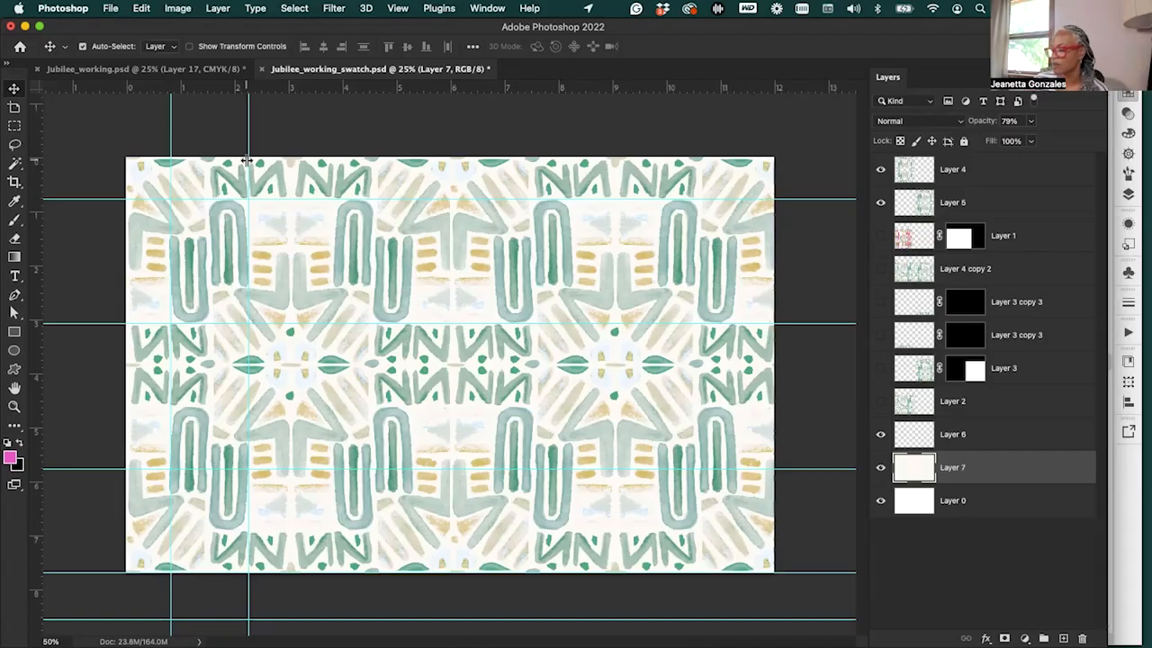
left_click(261, 70)
left_click(617, 293)
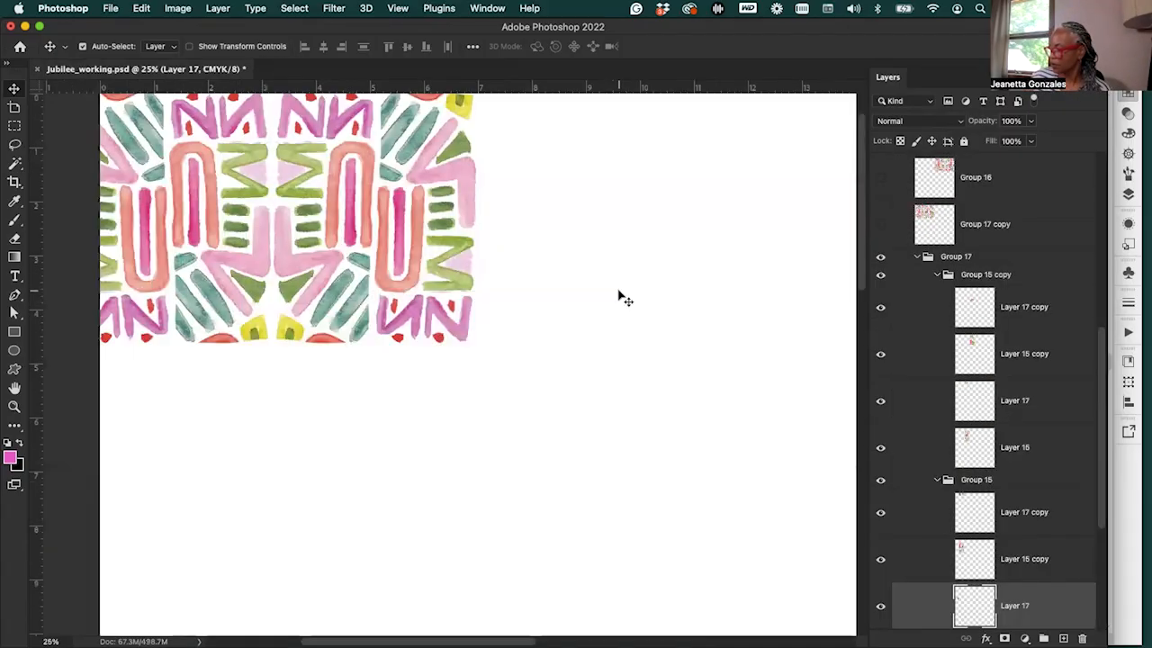
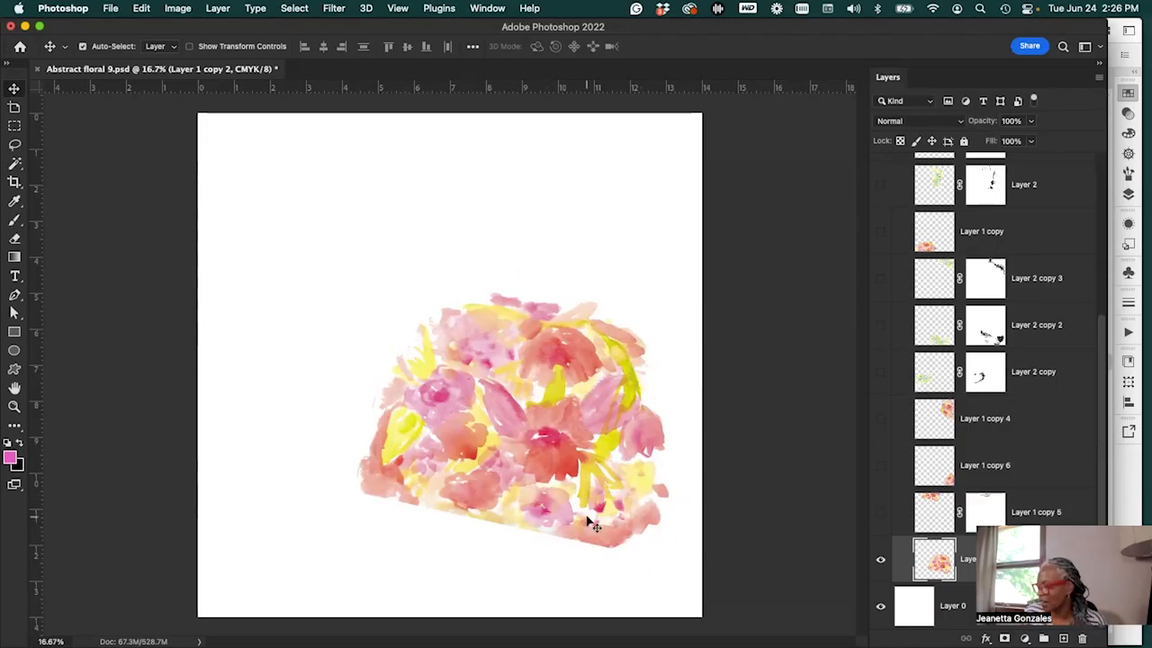
Toggle Layer 1 copy 2 to identify it, show Layer 2 copy, and move that blue floral to the canvas's upper-left area
left_click(881, 559)
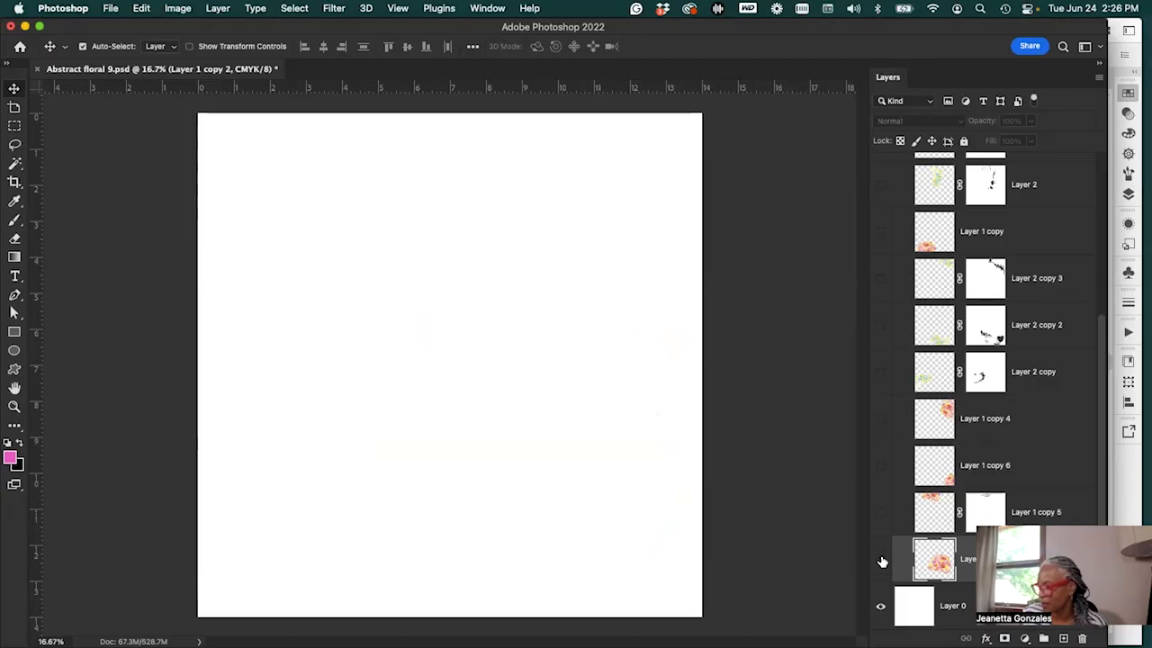
left_click(881, 559)
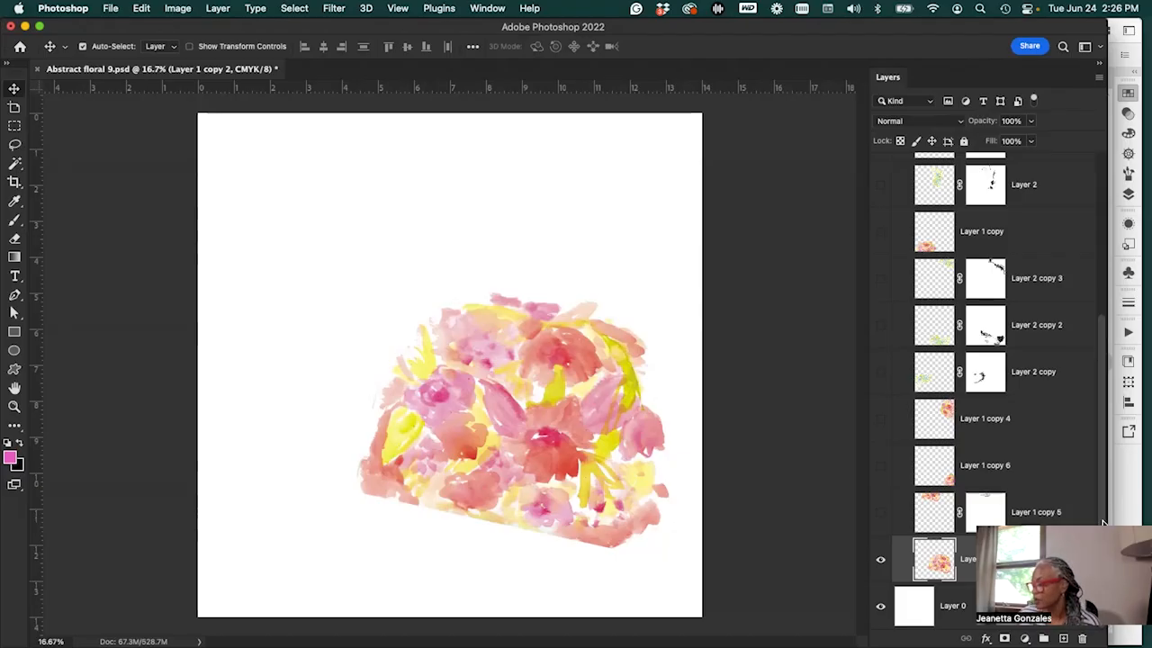
left_click(881, 374)
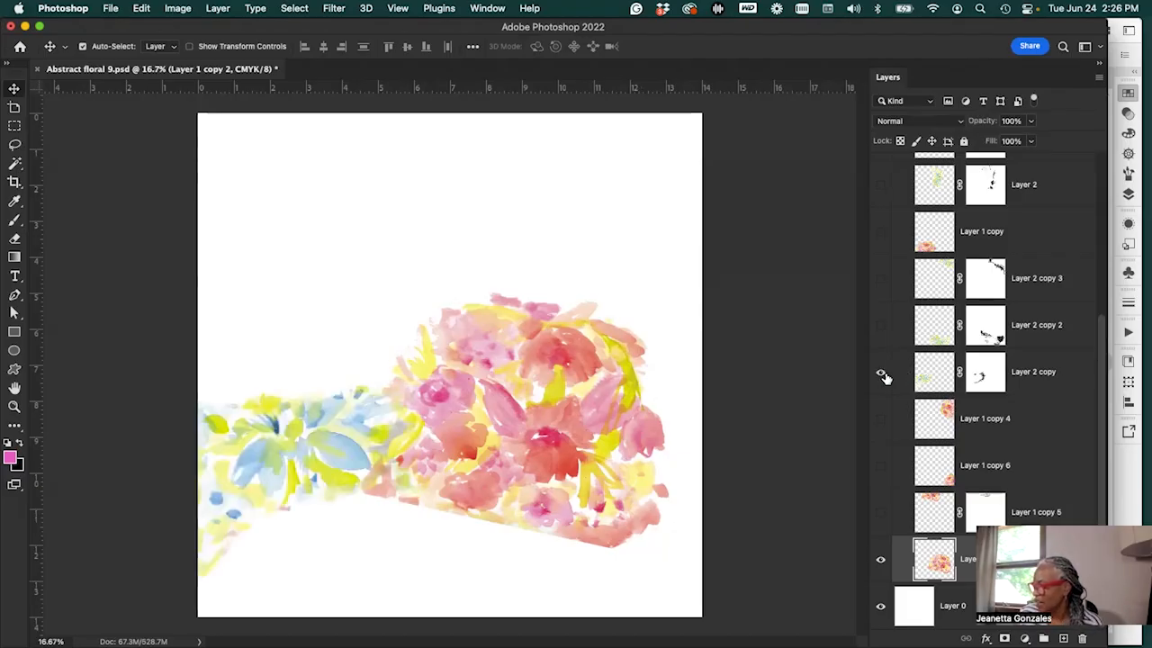
left_click(1030, 385)
left_click_drag(346, 453, 403, 231)
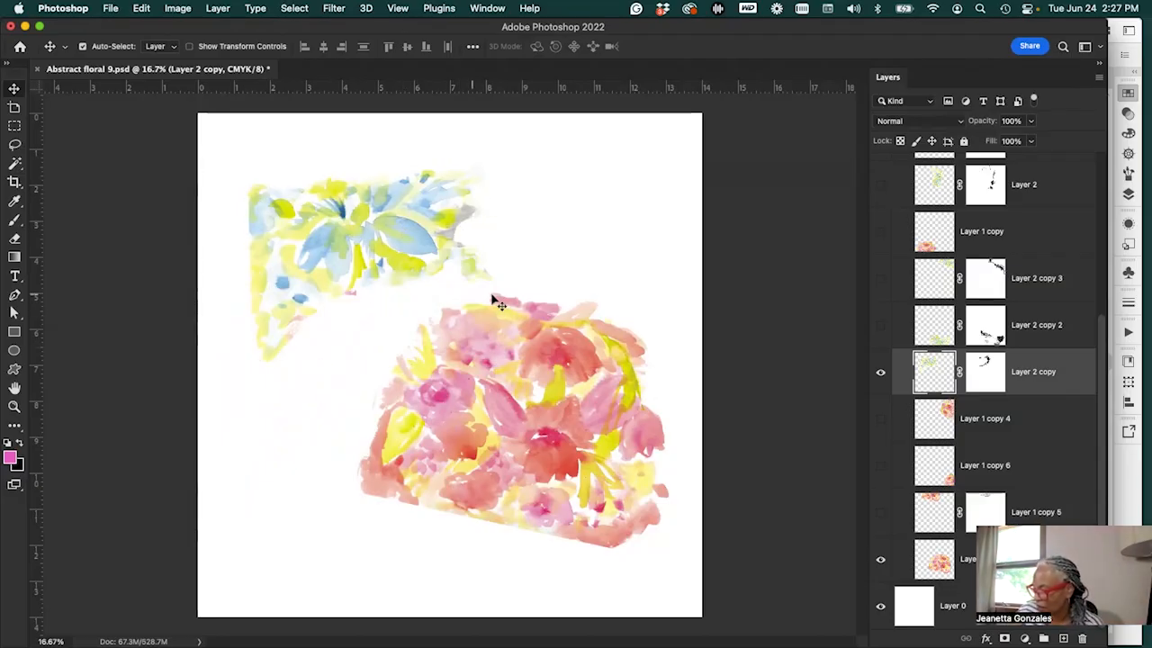
left_click(14, 144)
mouse_move(538, 174)
left_mouse_down()
mouse_move(563, 289)
mouse_move(646, 263)
mouse_move(603, 147)
mouse_move(555, 159)
left_mouse_up()
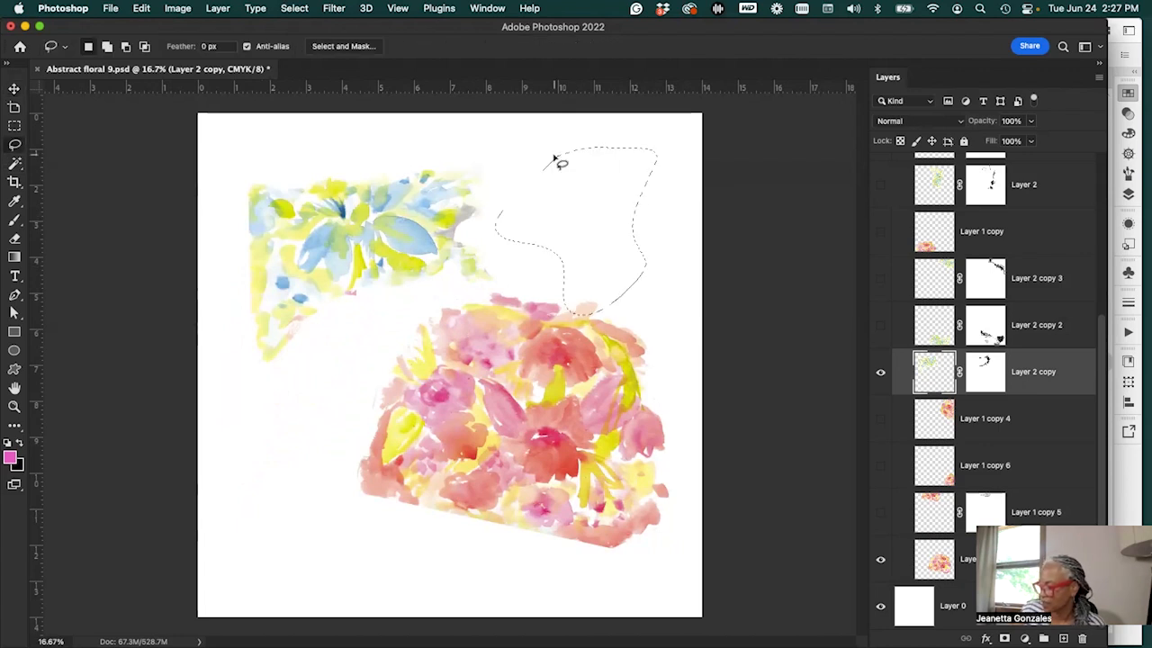
left_click(556, 159)
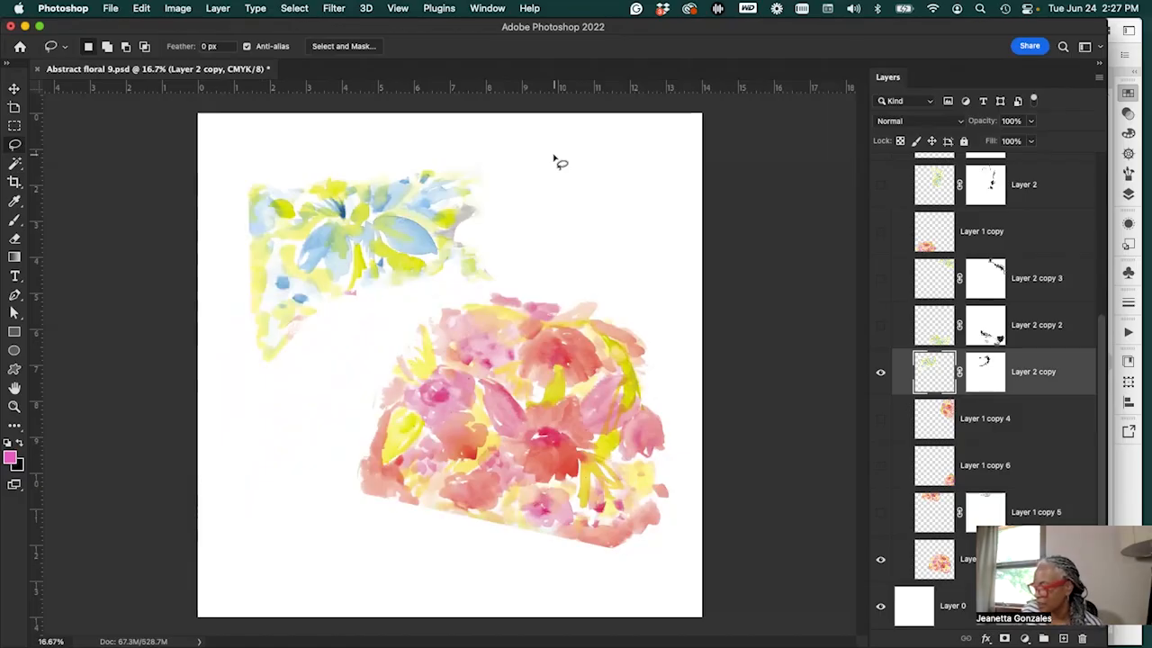
Move the large pink floral cluster on Layer 1 copy 2 slightly down and to the left, and hide Layer 2 copy
key("v")
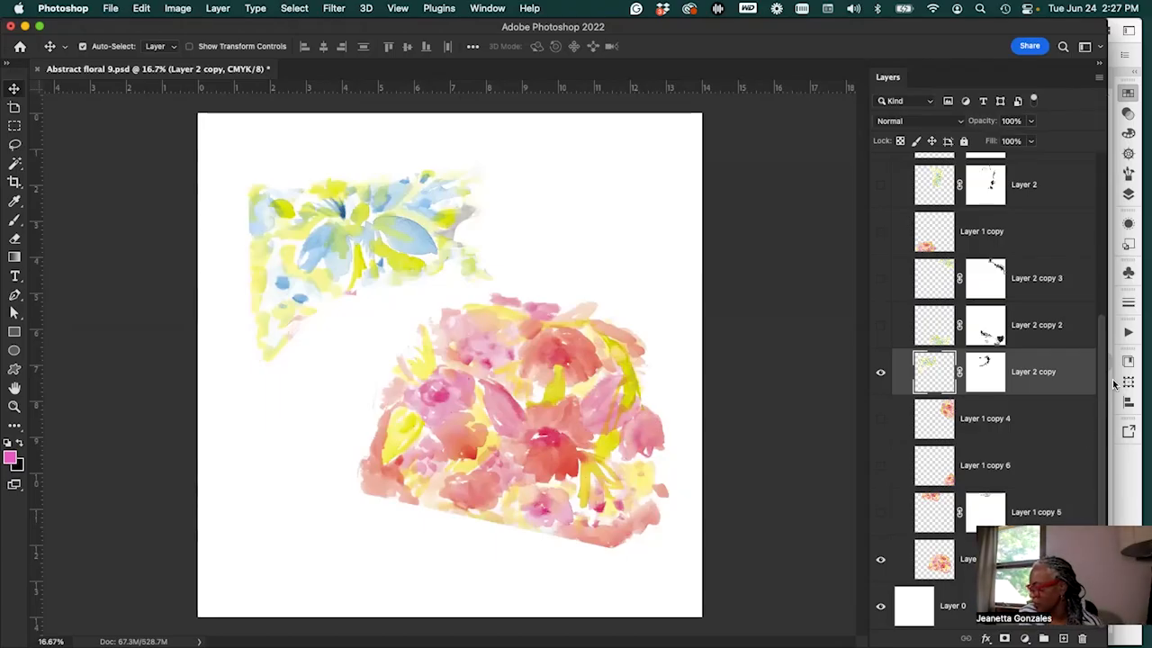
mouse_move(578, 411)
left_mouse_down()
mouse_move(552, 438)
mouse_move(587, 403)
left_mouse_up()
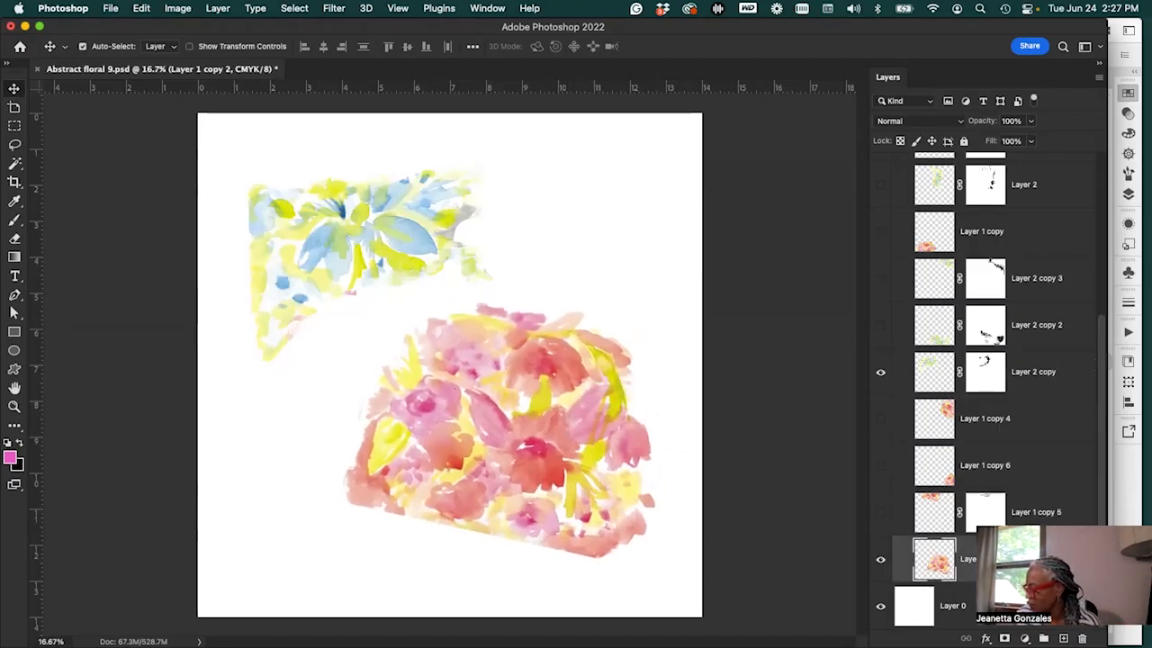
left_click(881, 372)
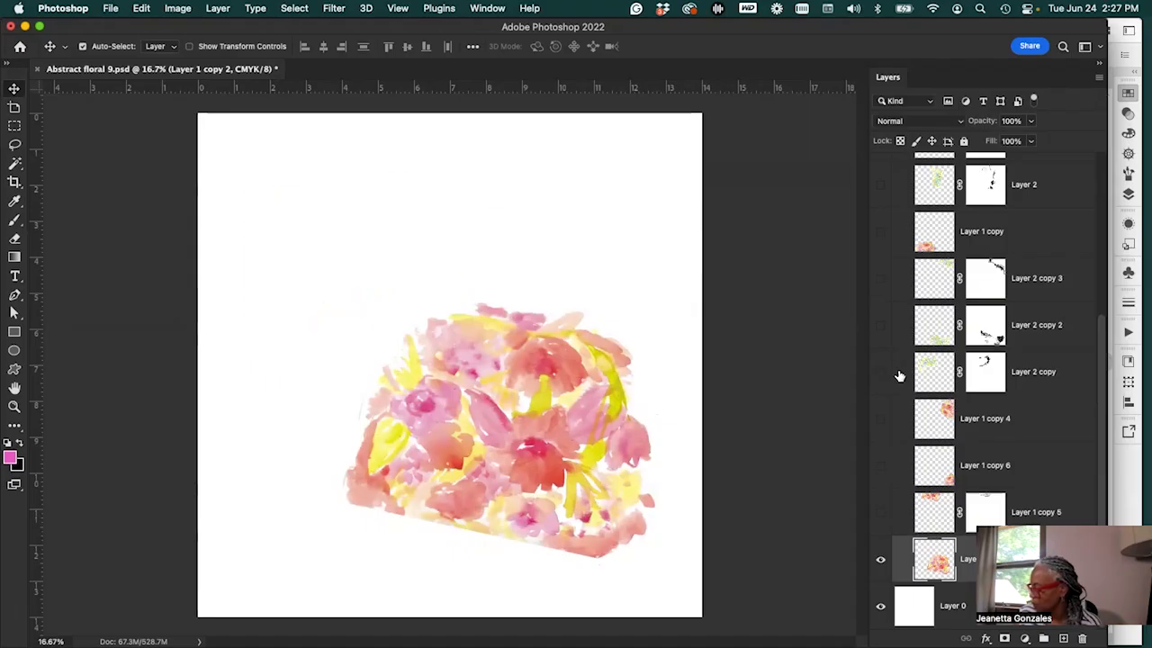
Toggle Layer 1 copy 5 to identify its motif, and show the large pink floral cluster on Layer 1
left_click(881, 512)
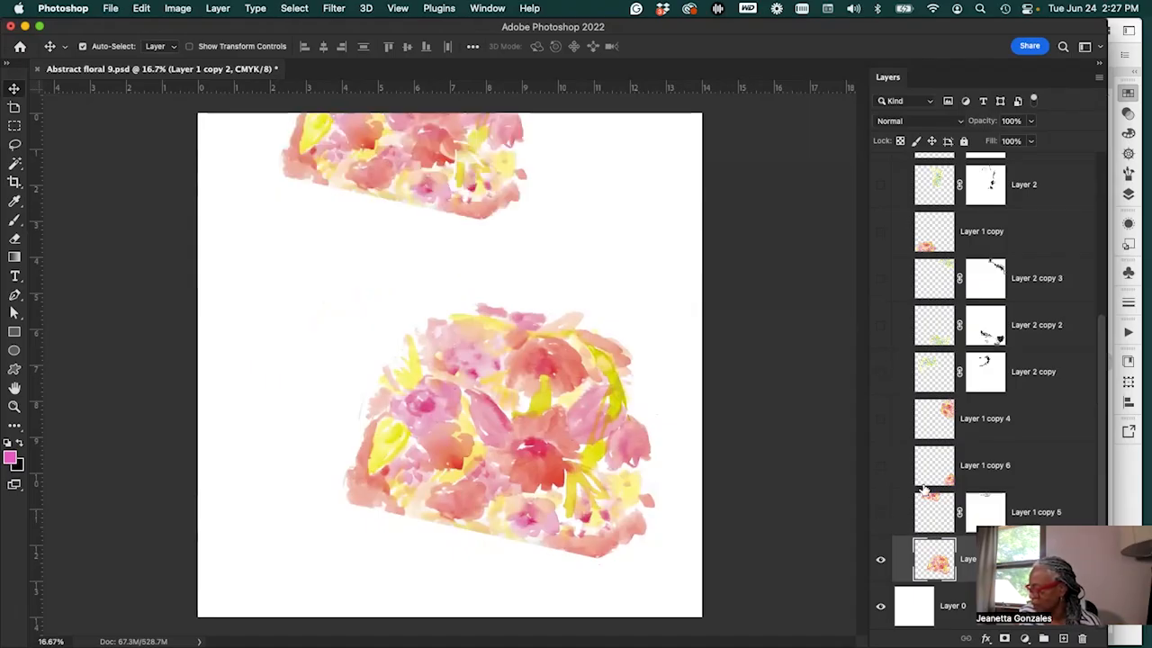
left_click_drag(1102, 498, 1104, 359)
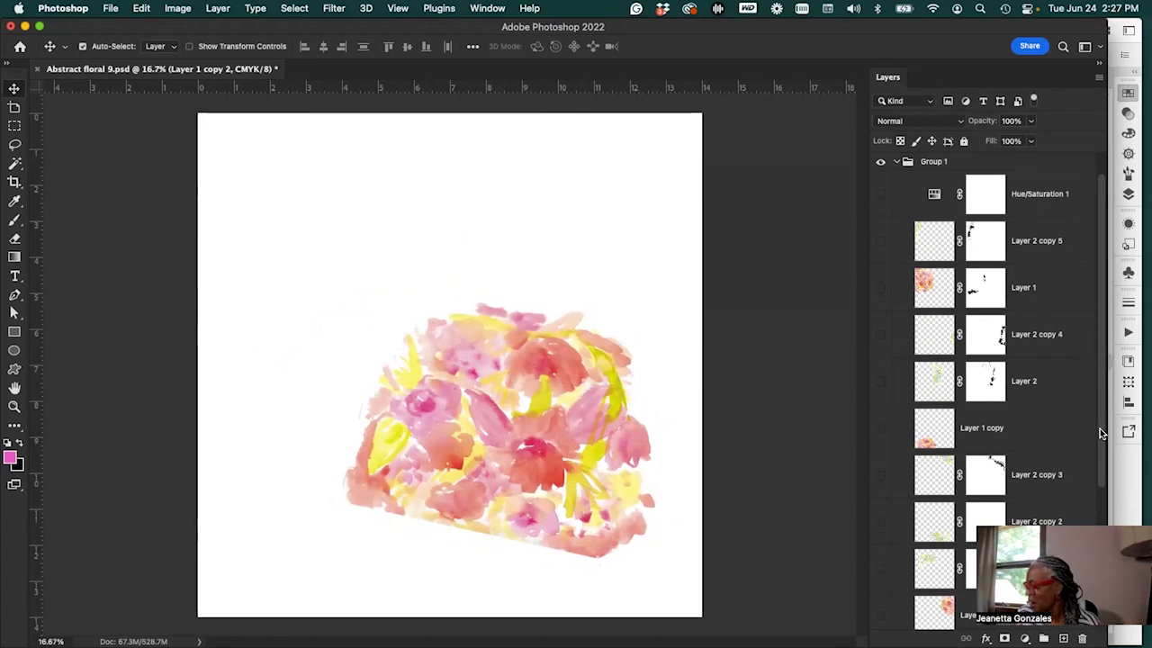
left_click(880, 288)
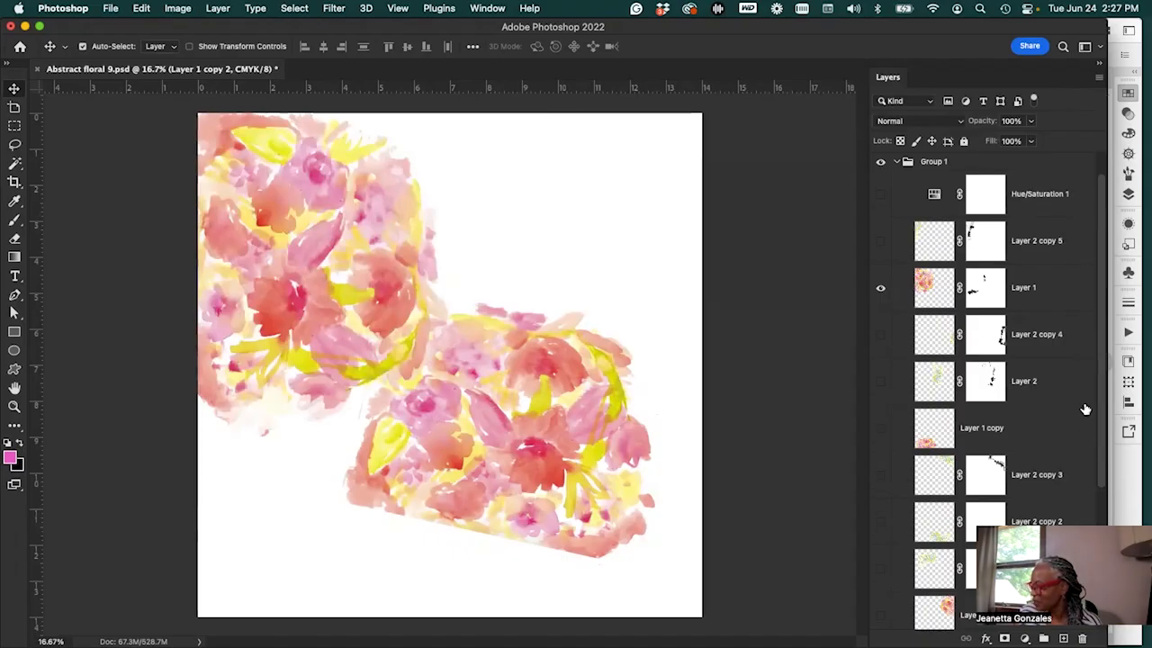
Try moving the Layer 1 floral cluster to the right, and undo the move
left_click_drag(403, 297, 506, 306)
key("super")
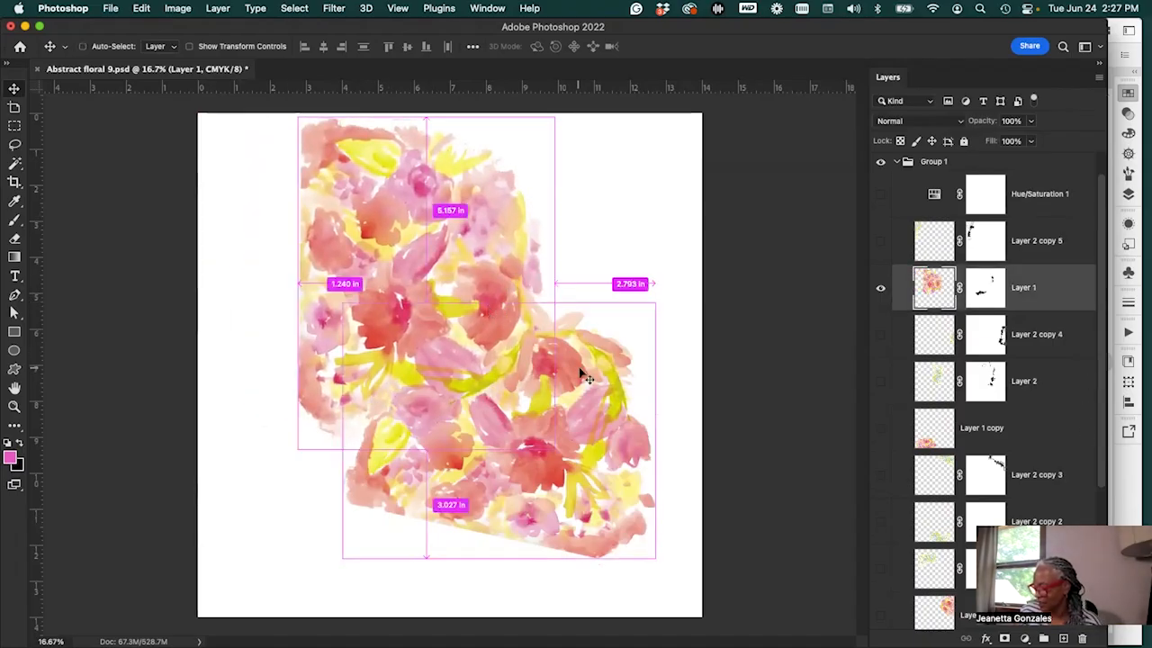
key("super+z")
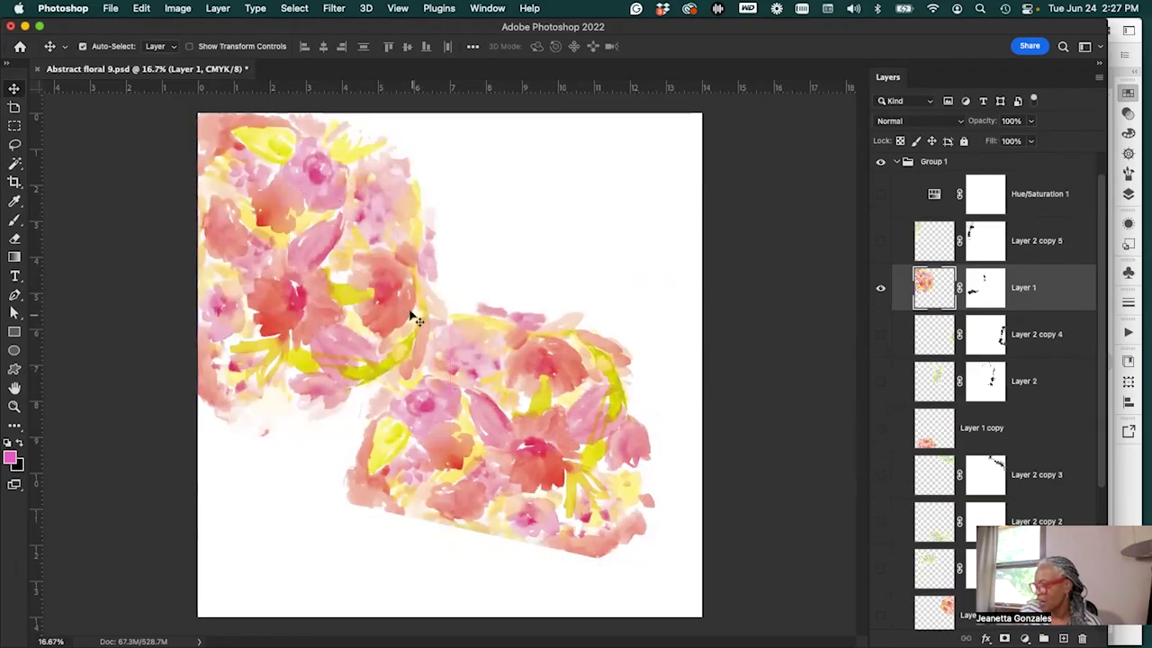
Show the remaining pink floral layers: Layer 1 copy, Layer 1 copy 4, Layer 1 copy 6 and Layer 1 copy 5
left_click(881, 428)
scroll(1094, 400, "down", 2)
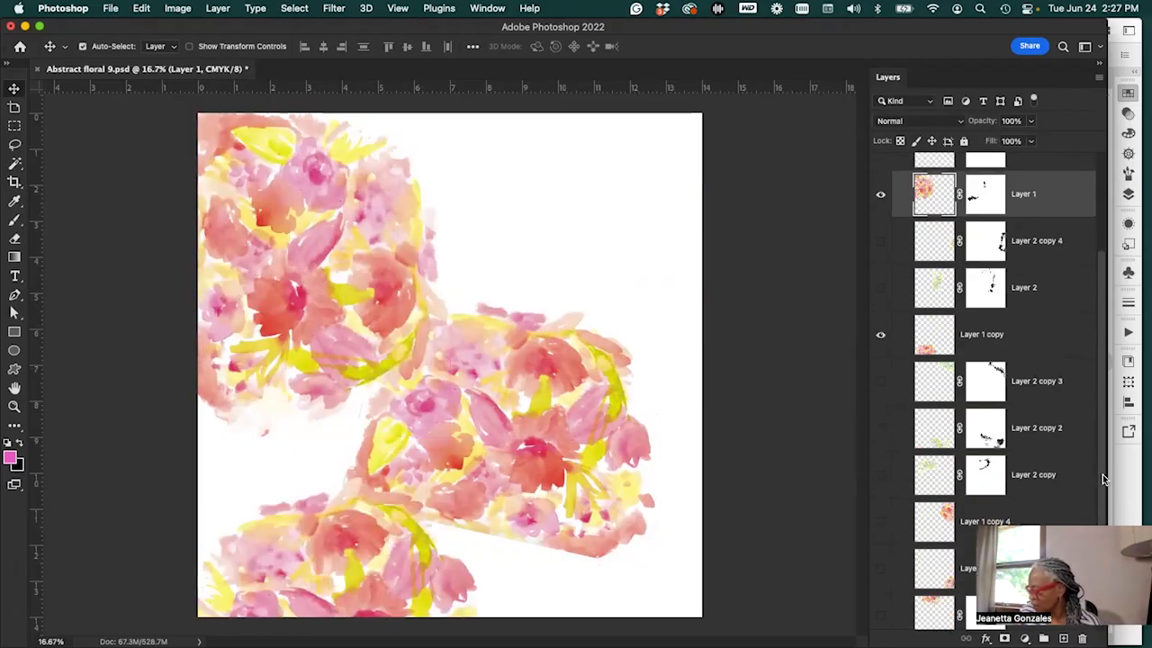
left_click(881, 522)
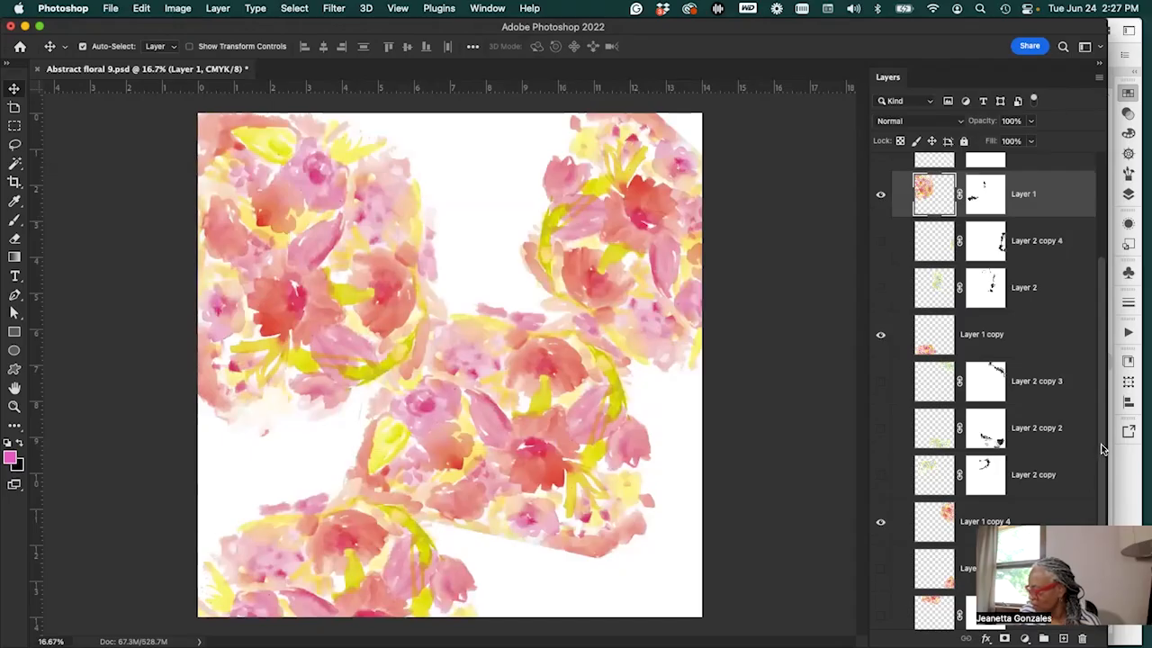
scroll(1094, 449, "down", 2)
left_click(882, 475)
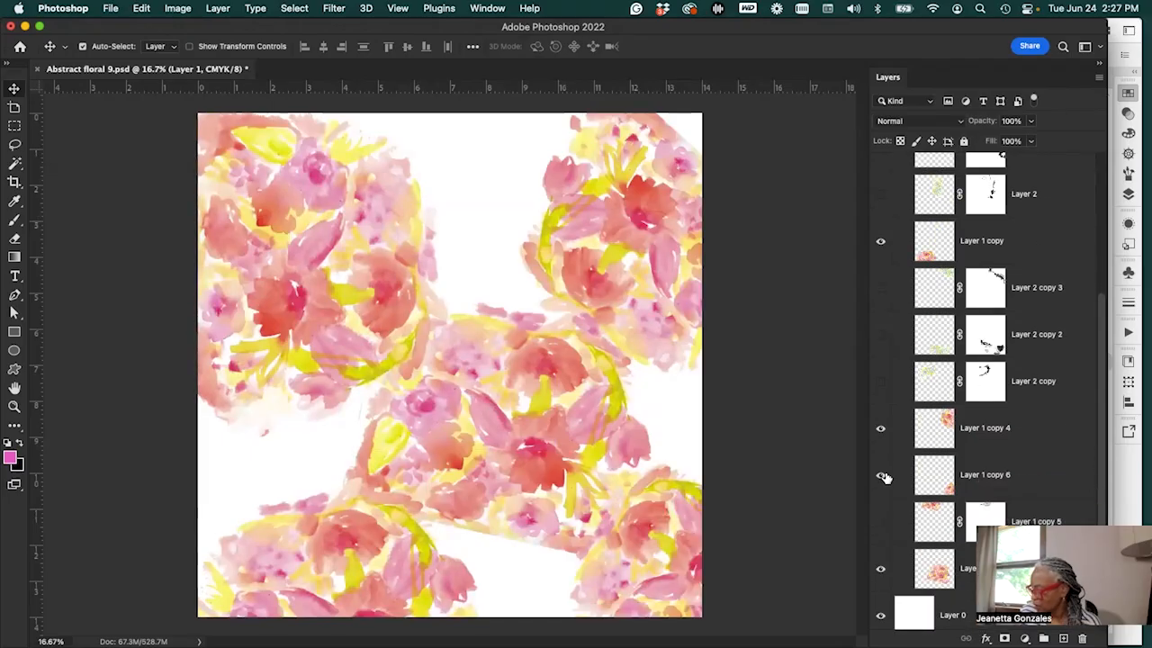
left_click(882, 524)
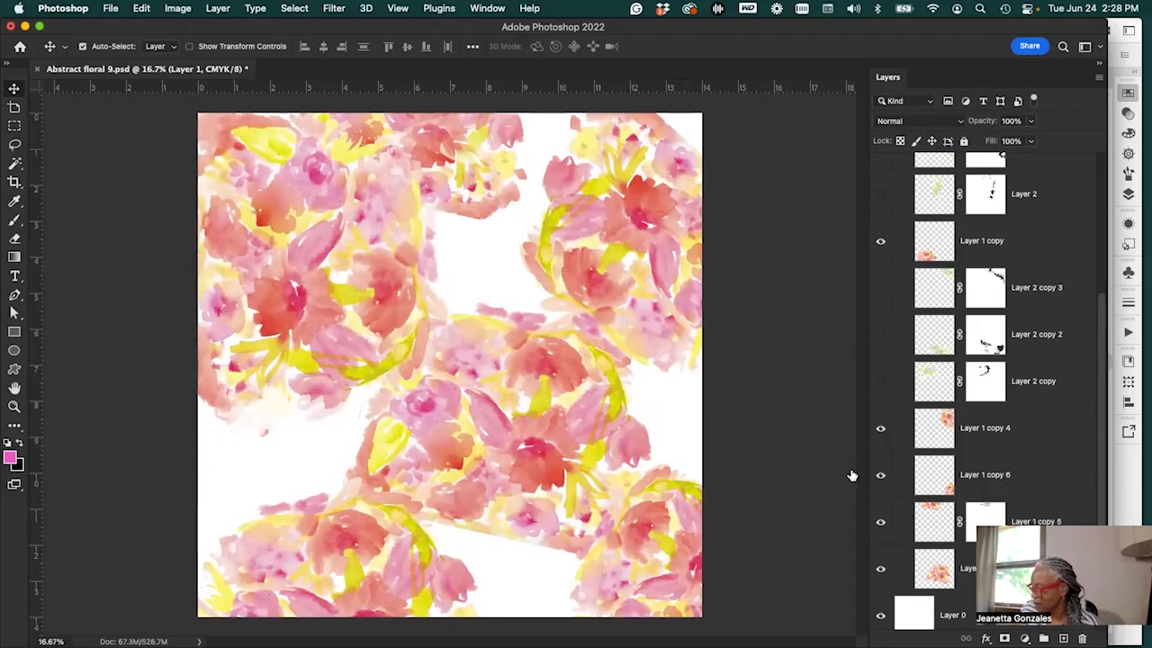
Try moving the Layer 1 copy 4 cluster to the canvas centre, undo that, and shift the Layer 1 copy 5 cluster slightly
left_click_drag(545, 344, 485, 441)
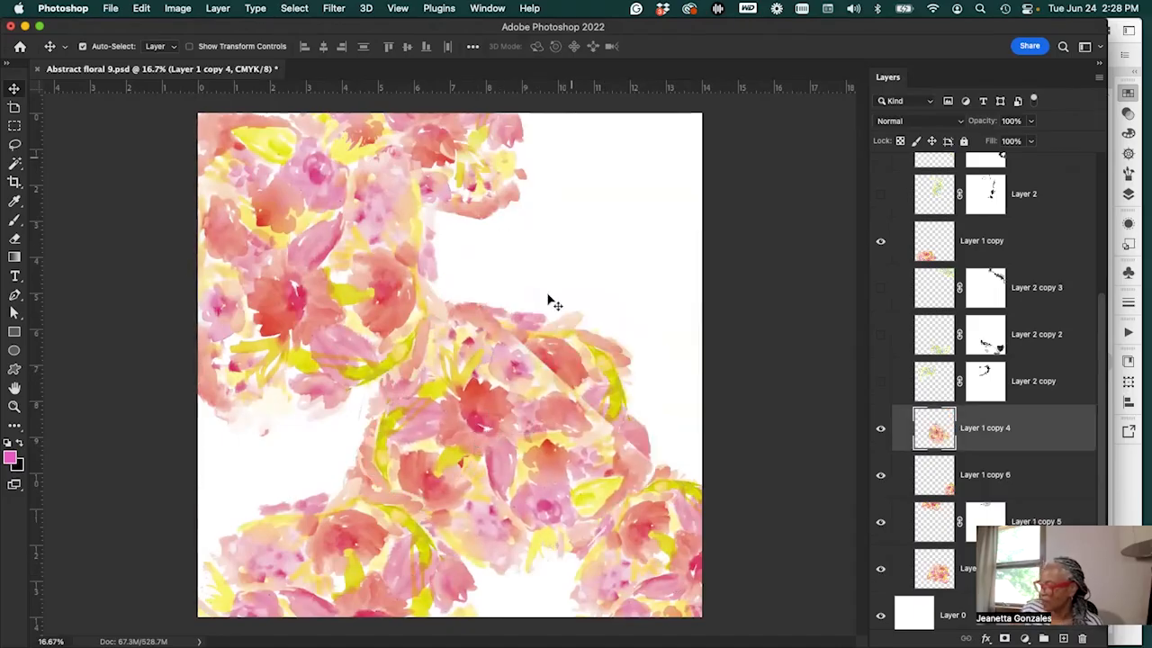
key("super+z")
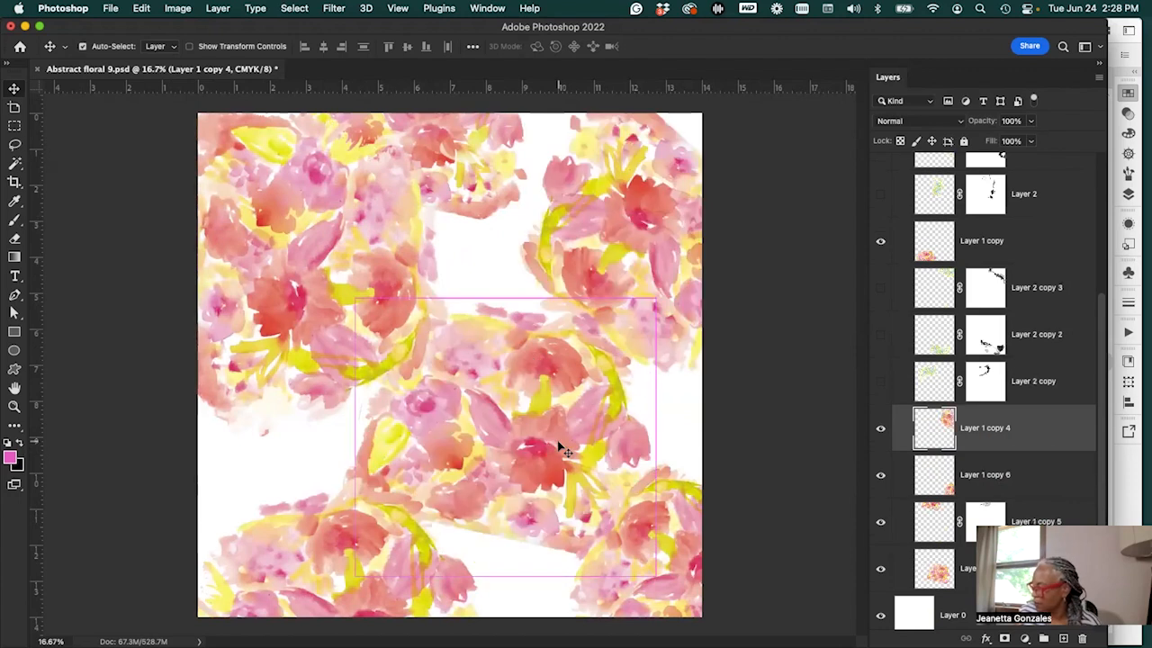
left_click_drag(521, 256, 504, 198)
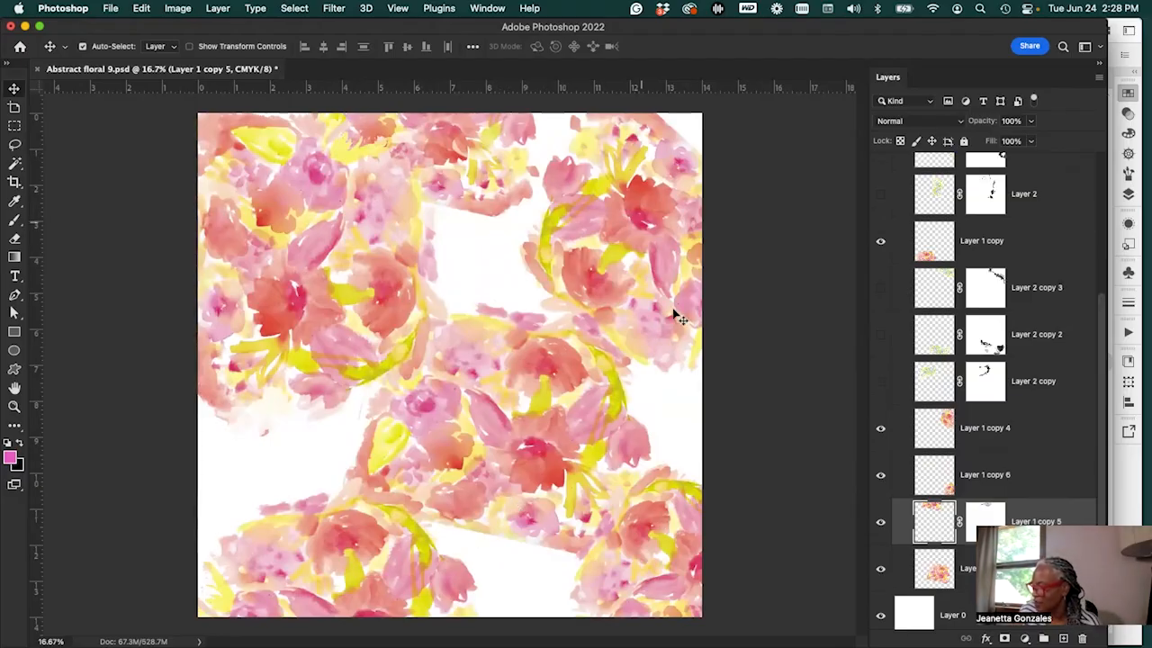
Try rotating the Layer 1 copy 4 cluster with Free Transform, cancel it, and shift the cluster slightly up and to the right
left_click(627, 254)
key("super+t")
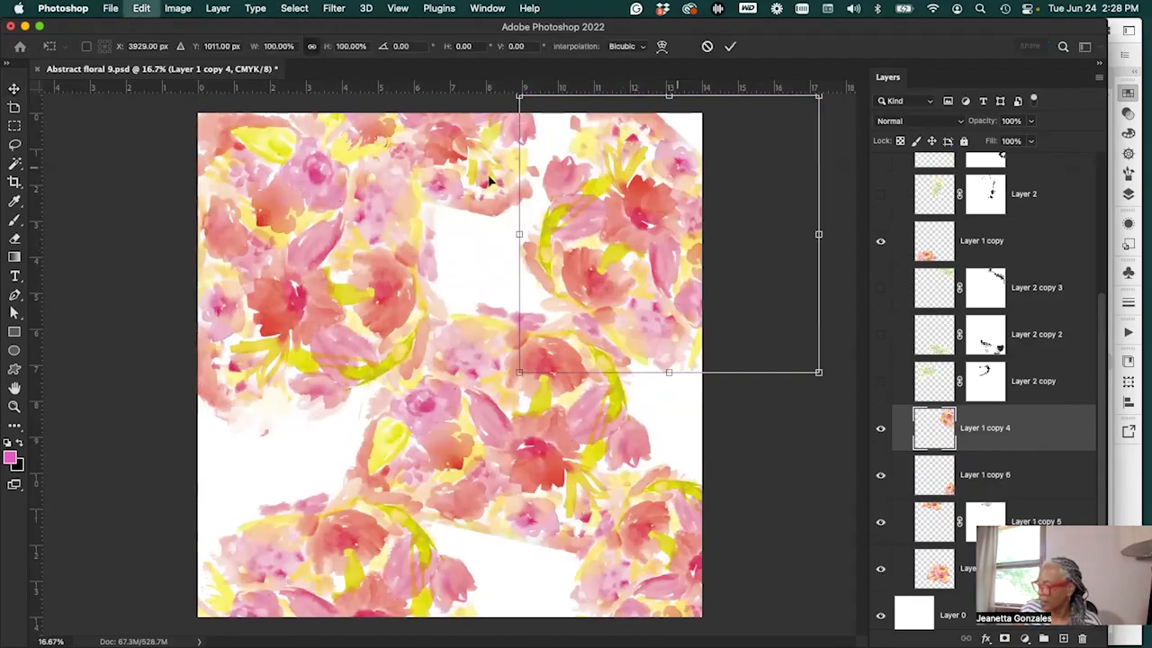
left_click_drag(490, 182, 740, 373)
key("super+z")
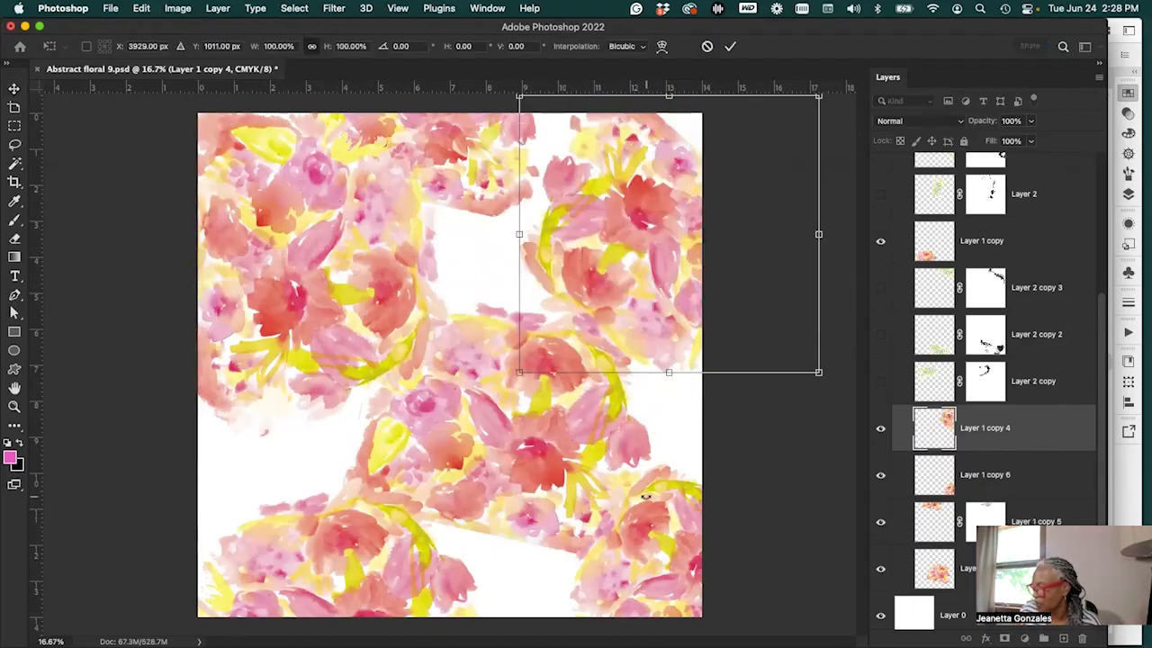
key("Escape")
key("super+z")
left_click_drag(695, 288, 704, 252)
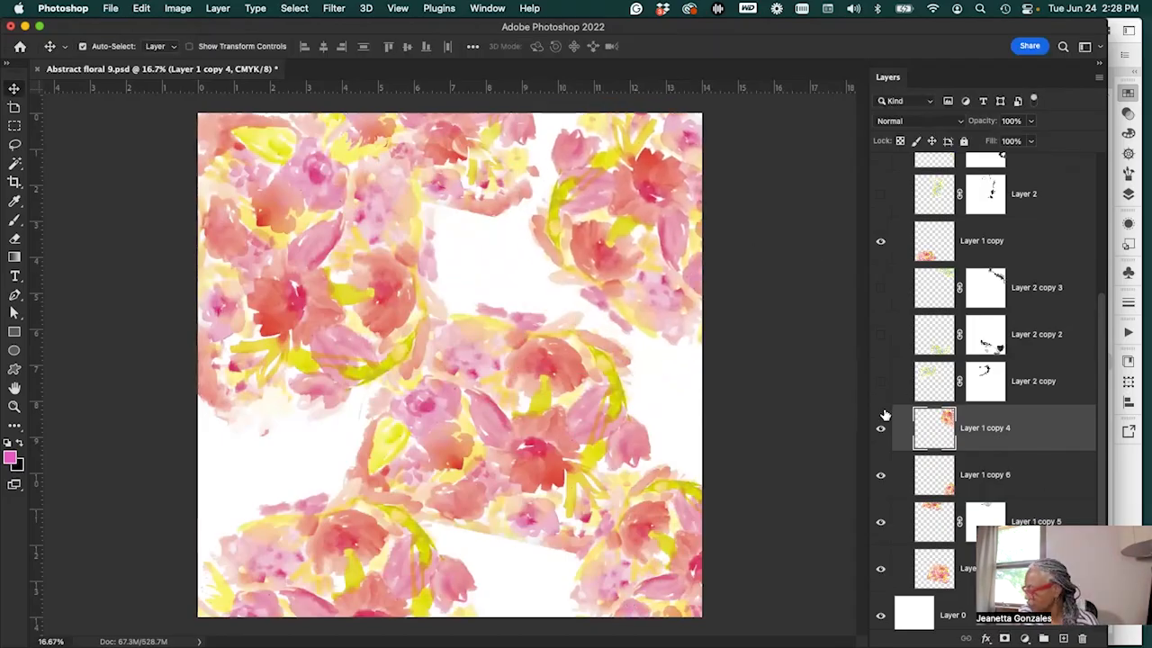
Show the blue floral layers: Layer 2 copy, Layer 2 copy 2, Layer 2 copy 3, Layer 2, Layer 2 copy 4 and Layer 2 copy 5
left_click_drag(1100, 492, 1099, 447)
left_click(881, 475)
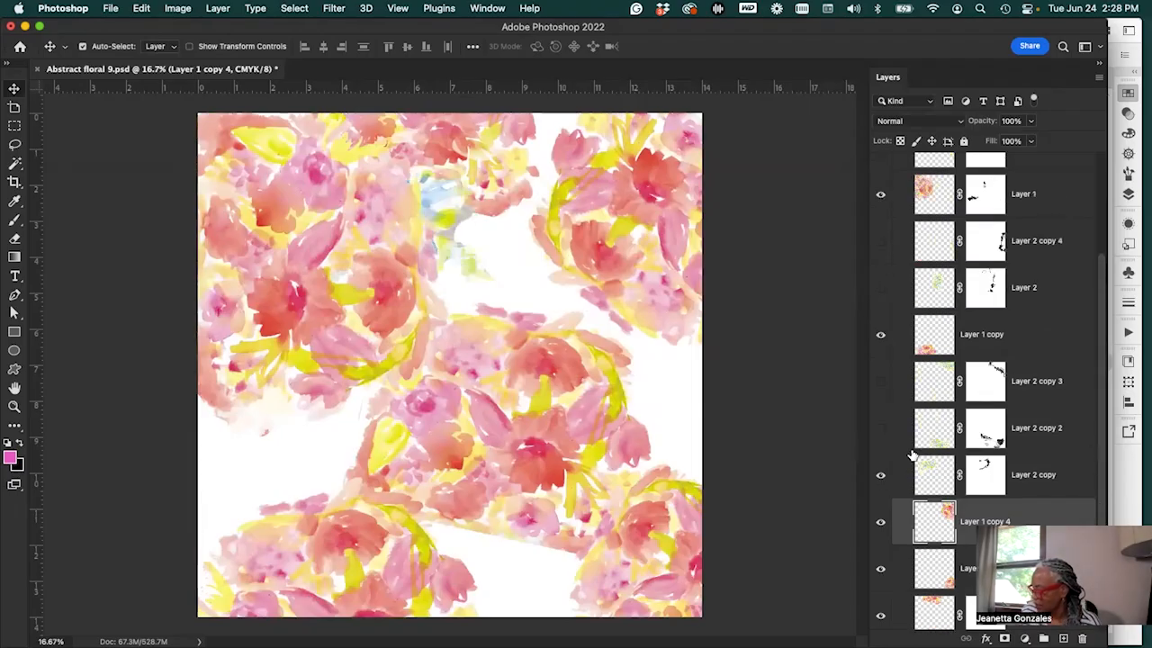
left_click(881, 428)
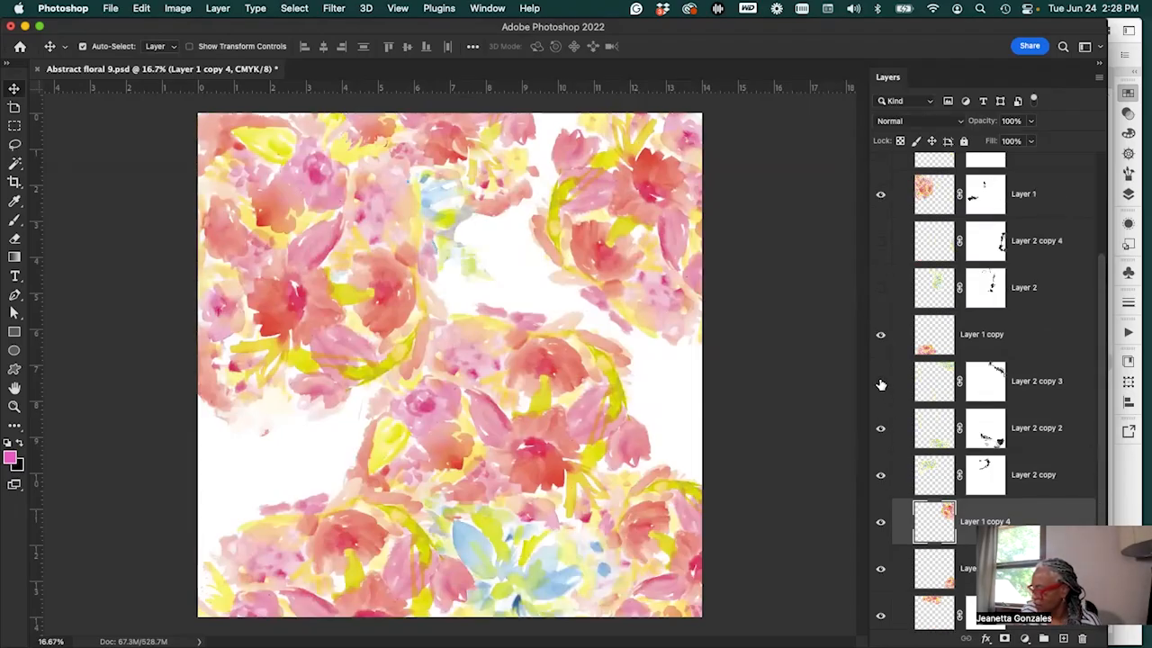
left_click(881, 381)
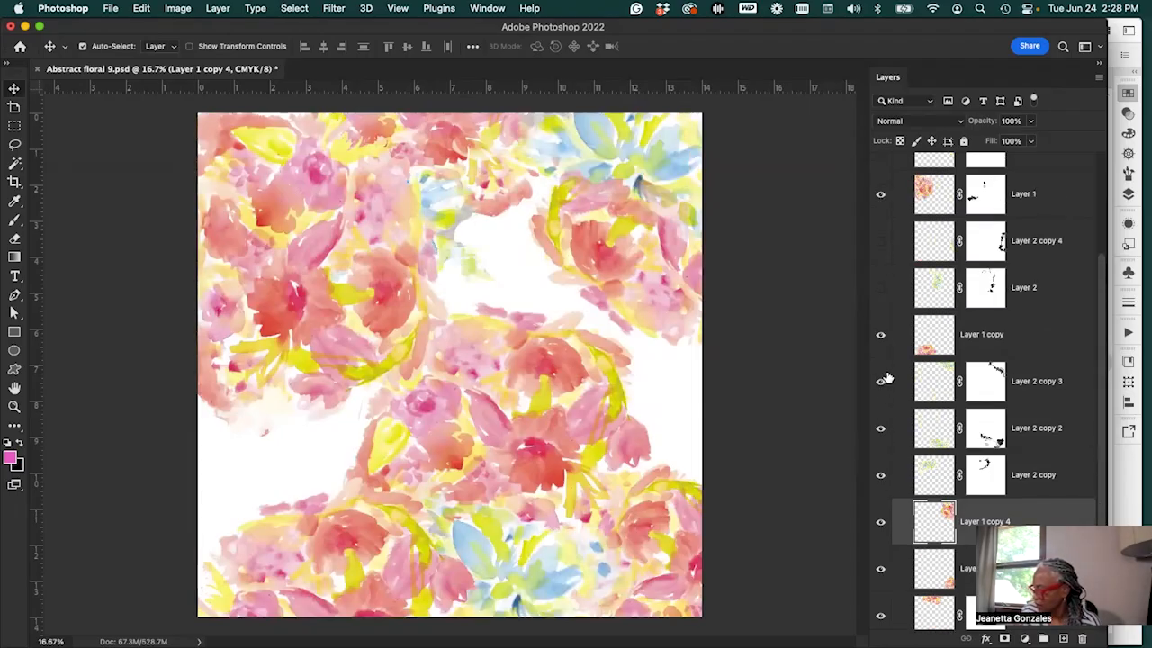
left_click(881, 287)
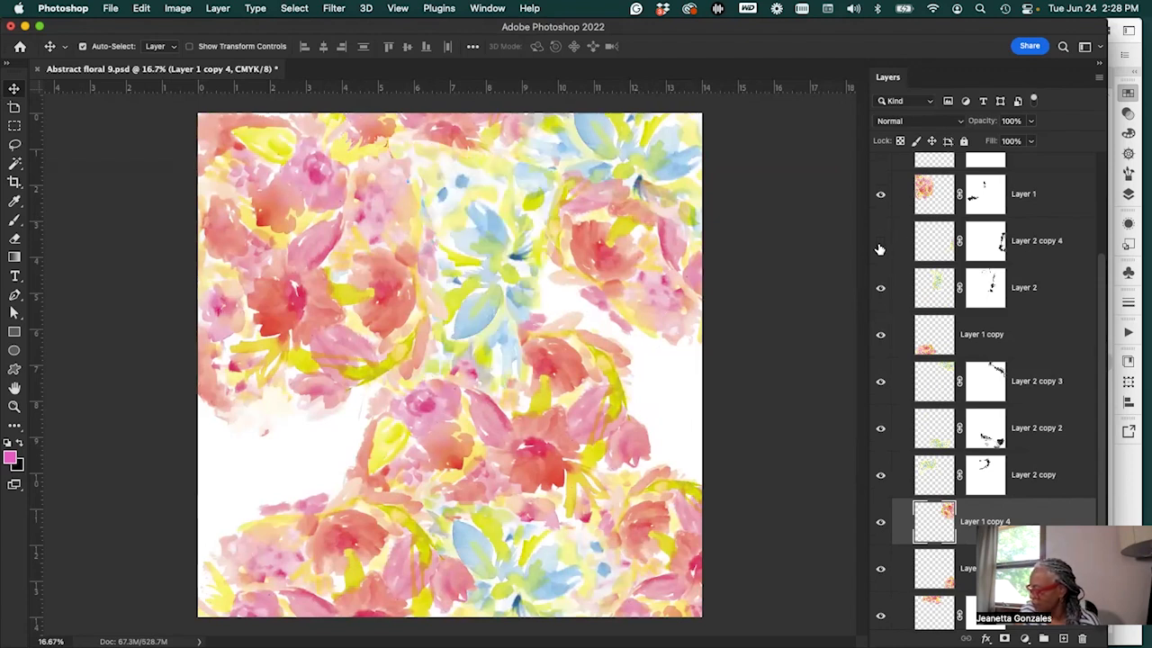
left_click(881, 241)
scroll(1102, 324, "up", 1)
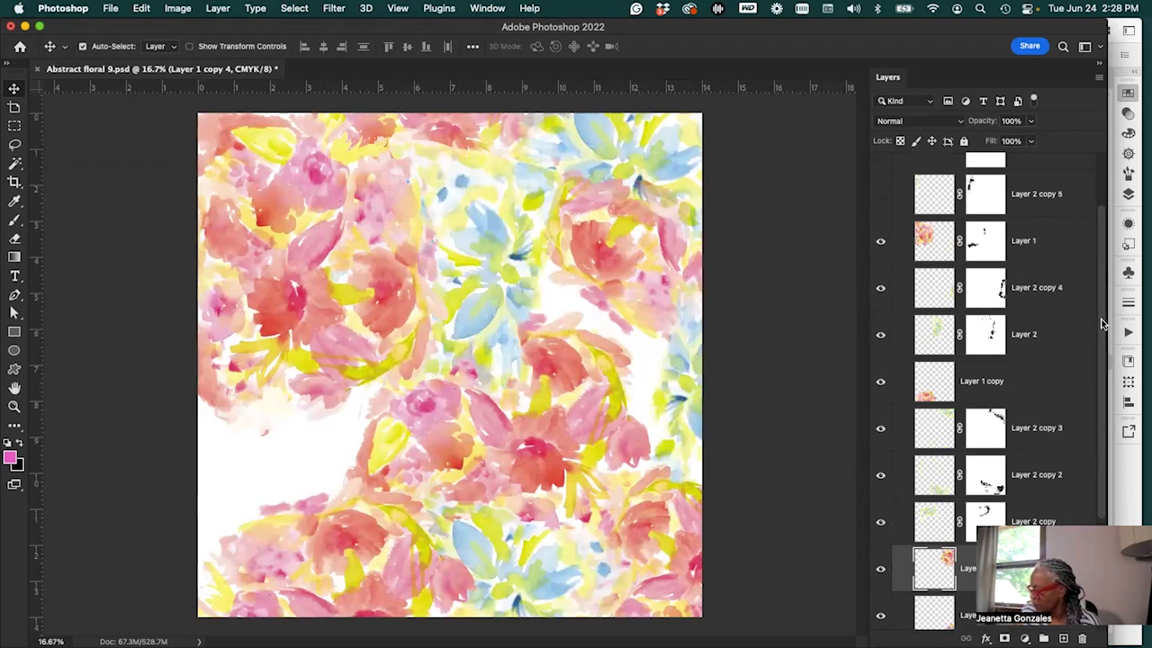
scroll(1102, 324, "up", 2)
left_click(881, 288)
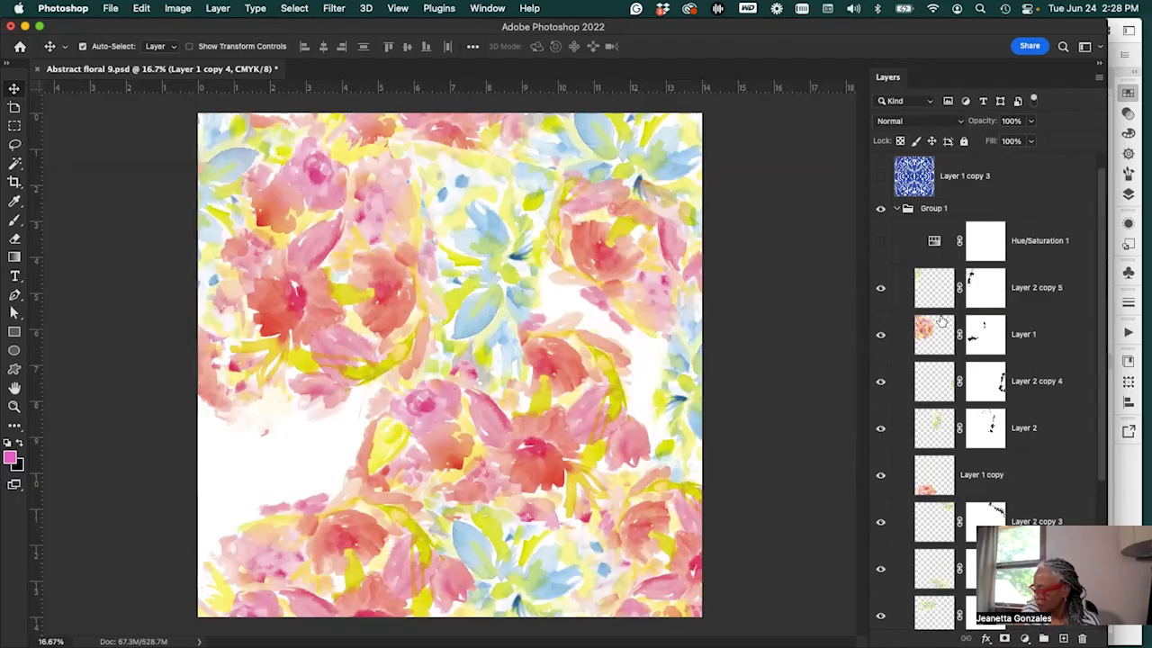
Undo the earlier moves of the pink and blue floral layers to restore the original repeat layout, and toggle the History display
left_click_drag(1100, 329, 1108, 519)
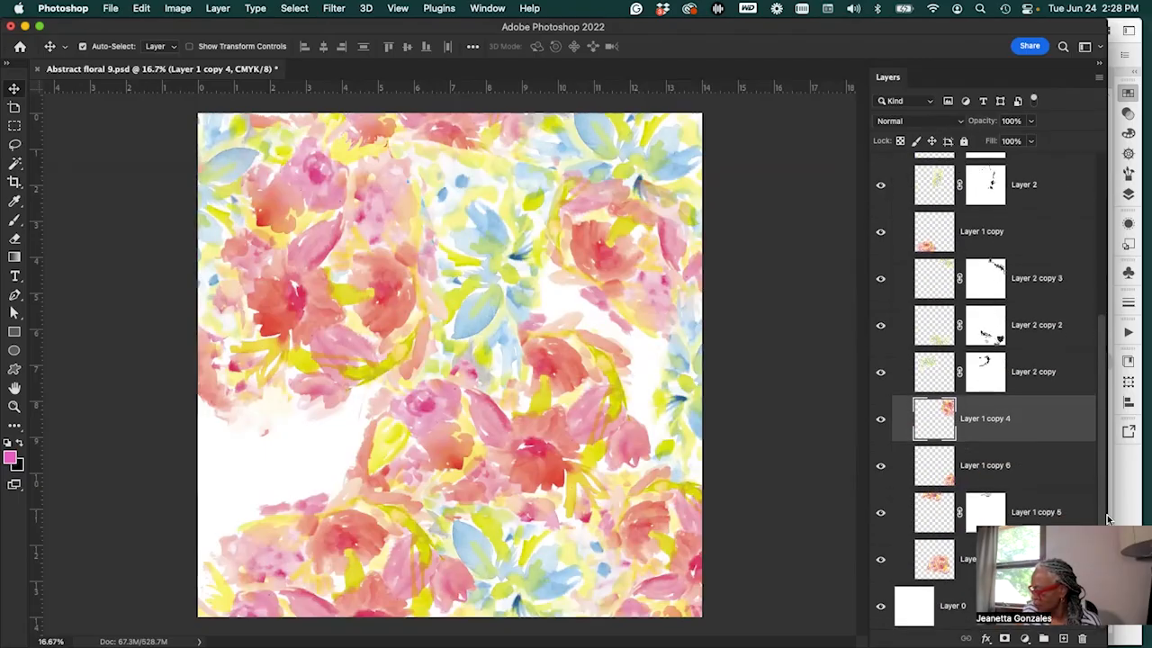
key("super+z")
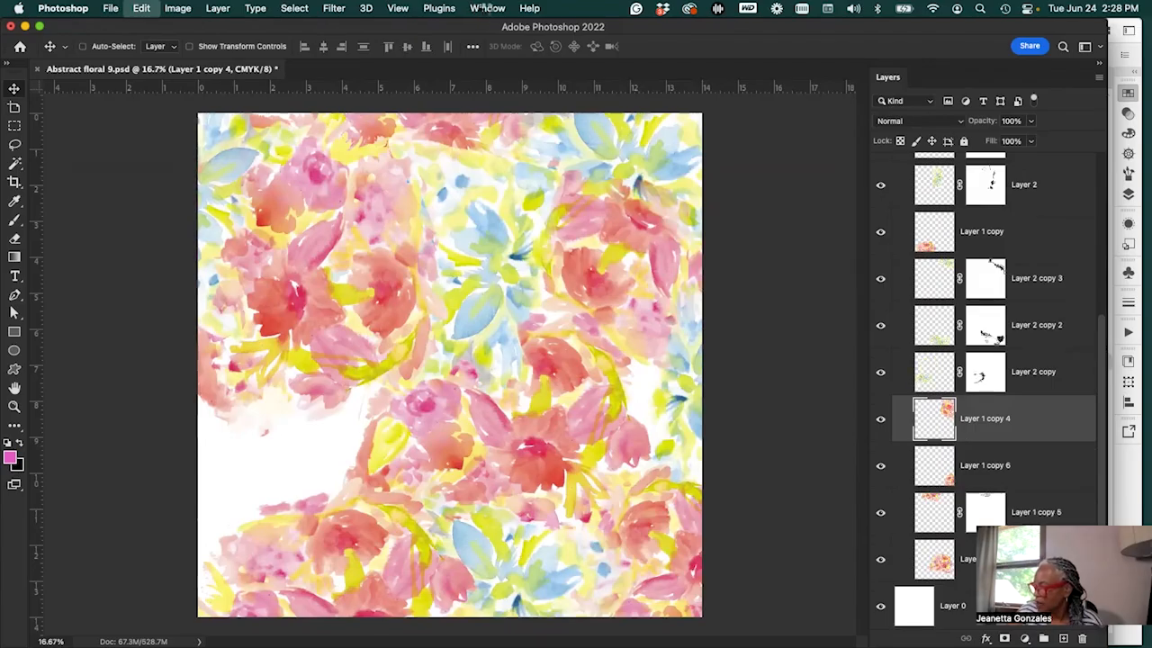
left_click(486, 8)
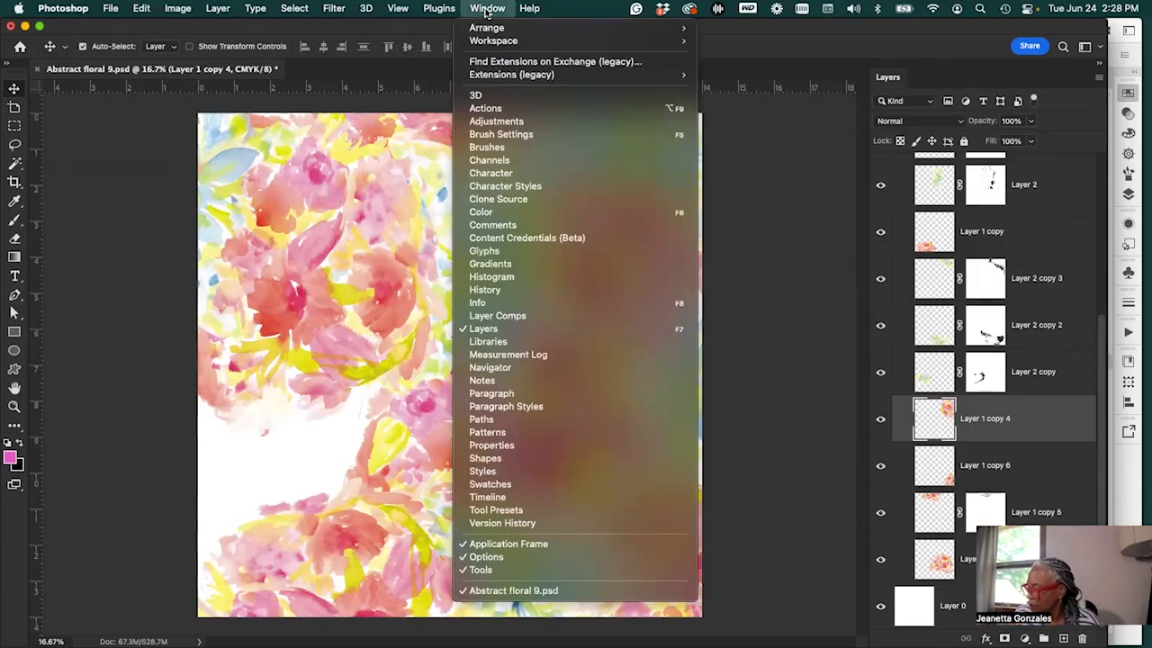
left_click(557, 288)
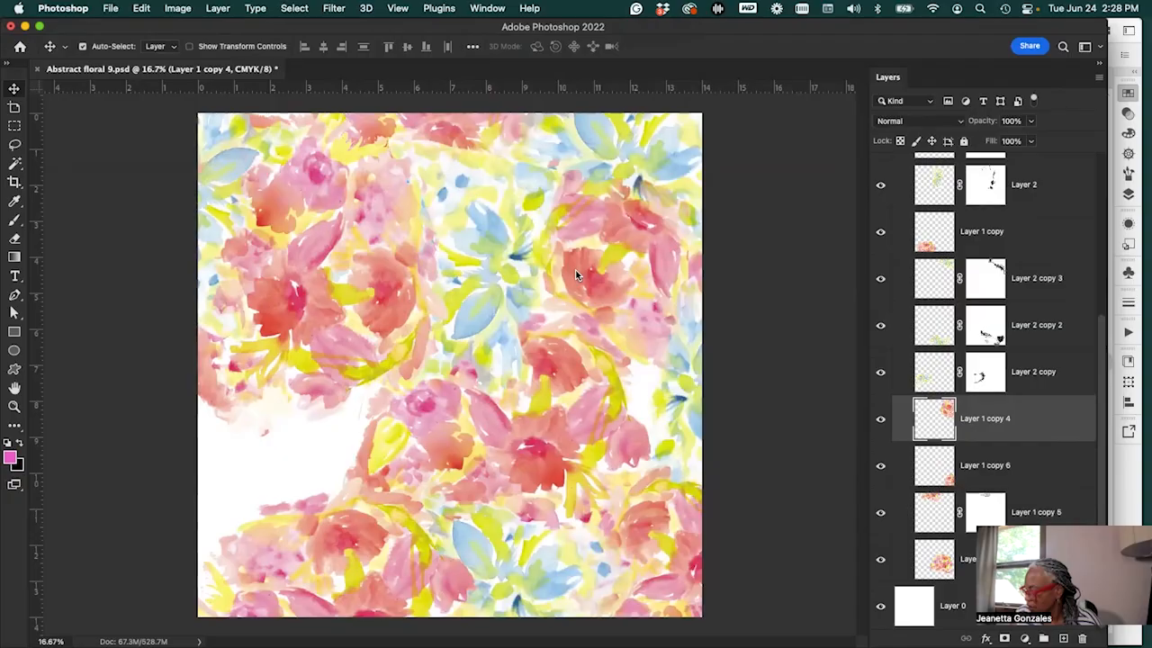
key("super+z")
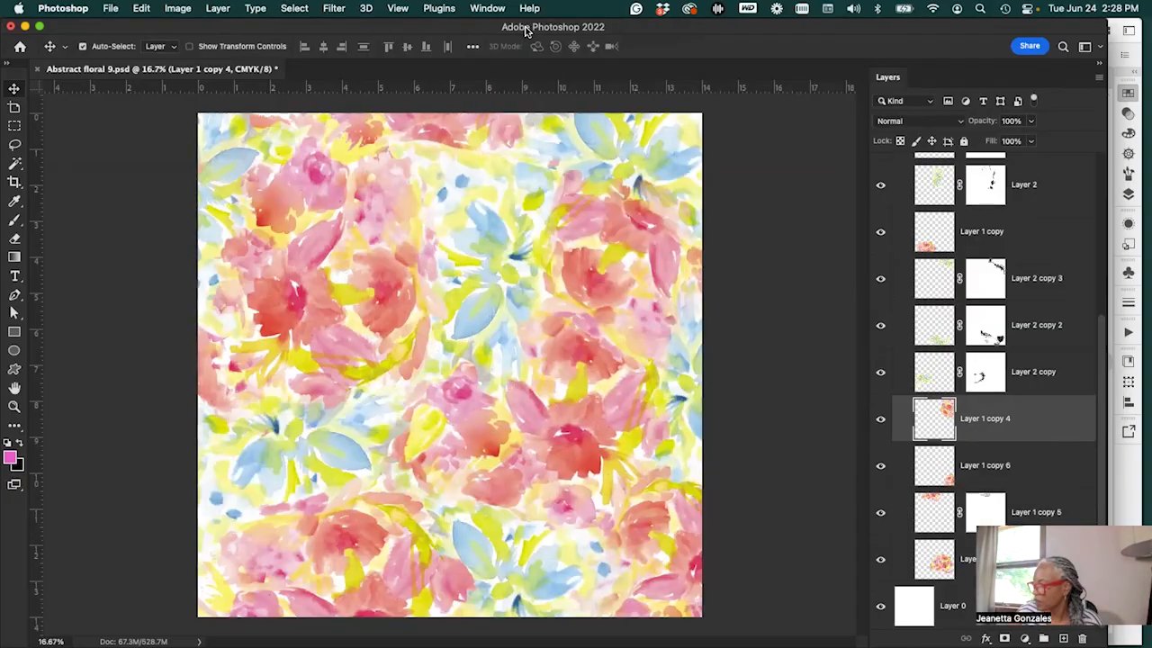
left_click(490, 9)
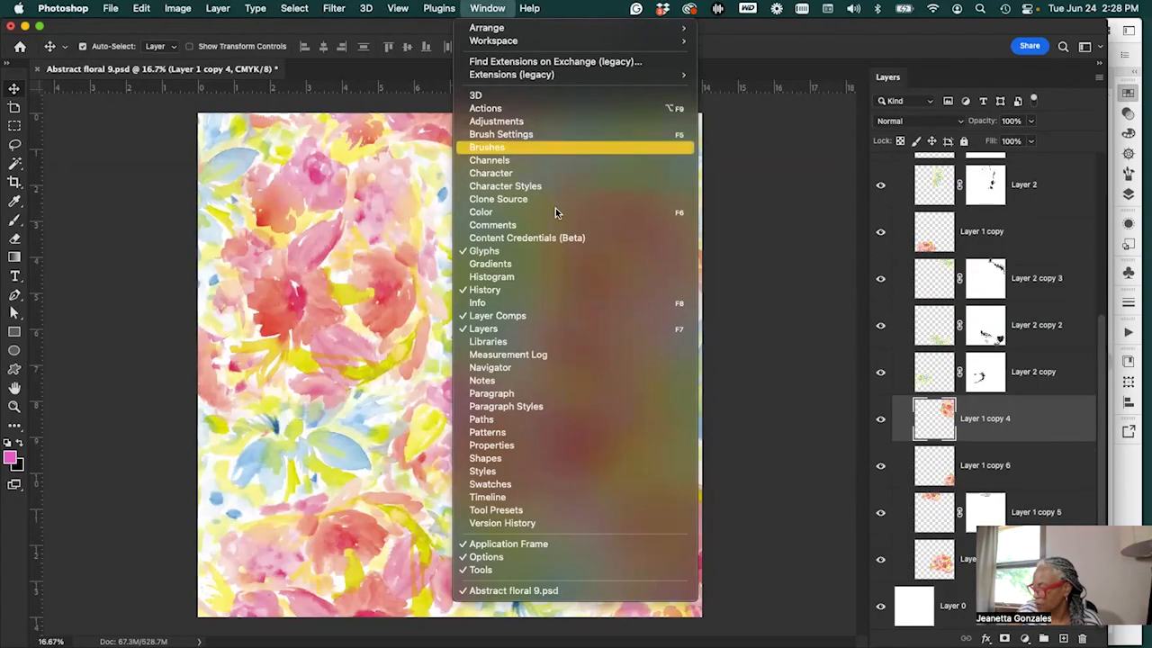
left_click(598, 290)
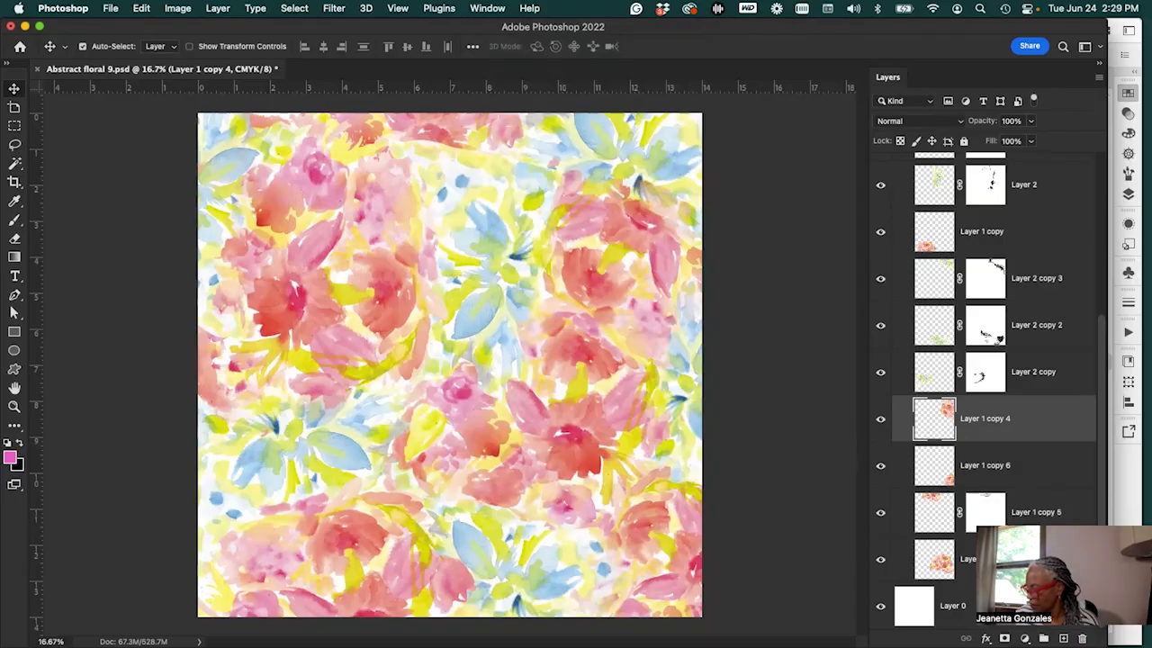
Try moving the blue floral on Layer 2 upward, and undo the move
mouse_move(658, 154)
left_mouse_down()
mouse_move(664, 198)
mouse_move(624, 255)
mouse_move(659, 151)
left_mouse_up()
left_click_drag(515, 270, 514, 237)
key("super+z")
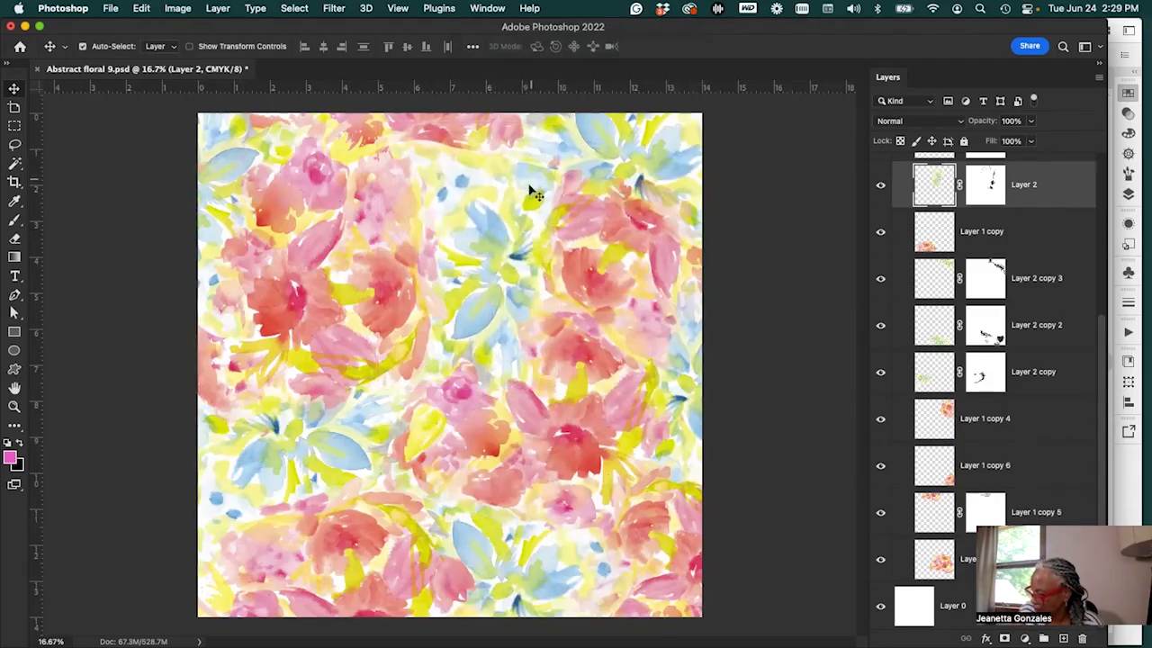
Select Layer 2's mask for the Brush tool with black as foreground colour, and disable and re-enable the mask to compare
left_click(985, 186)
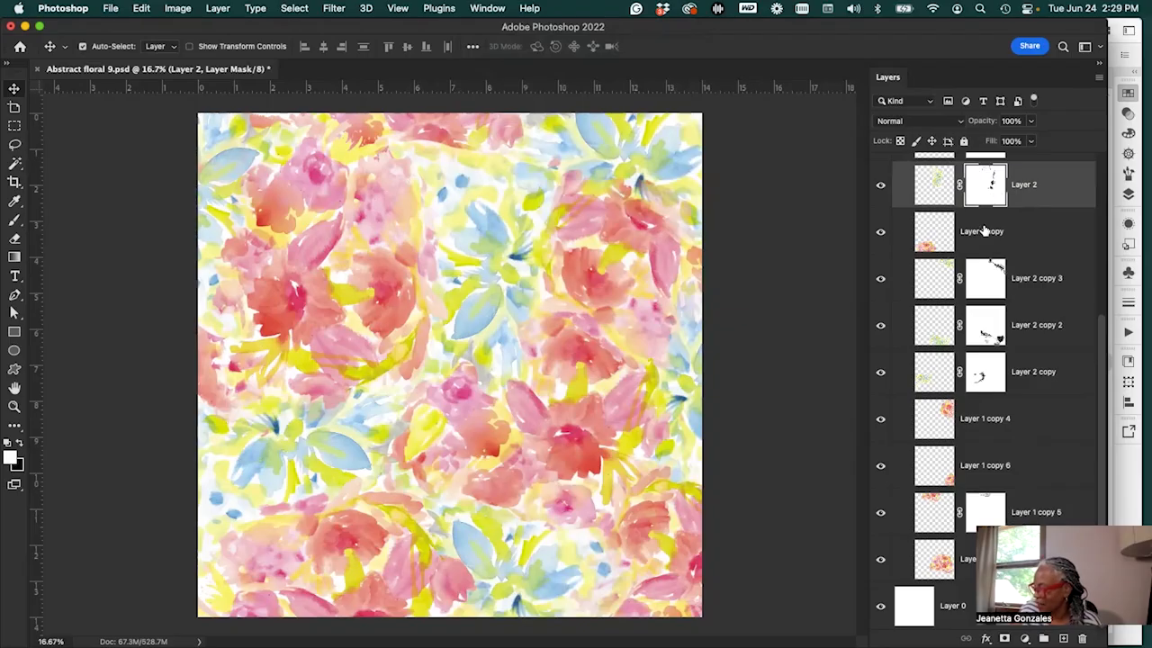
left_click(16, 222)
left_click(20, 443)
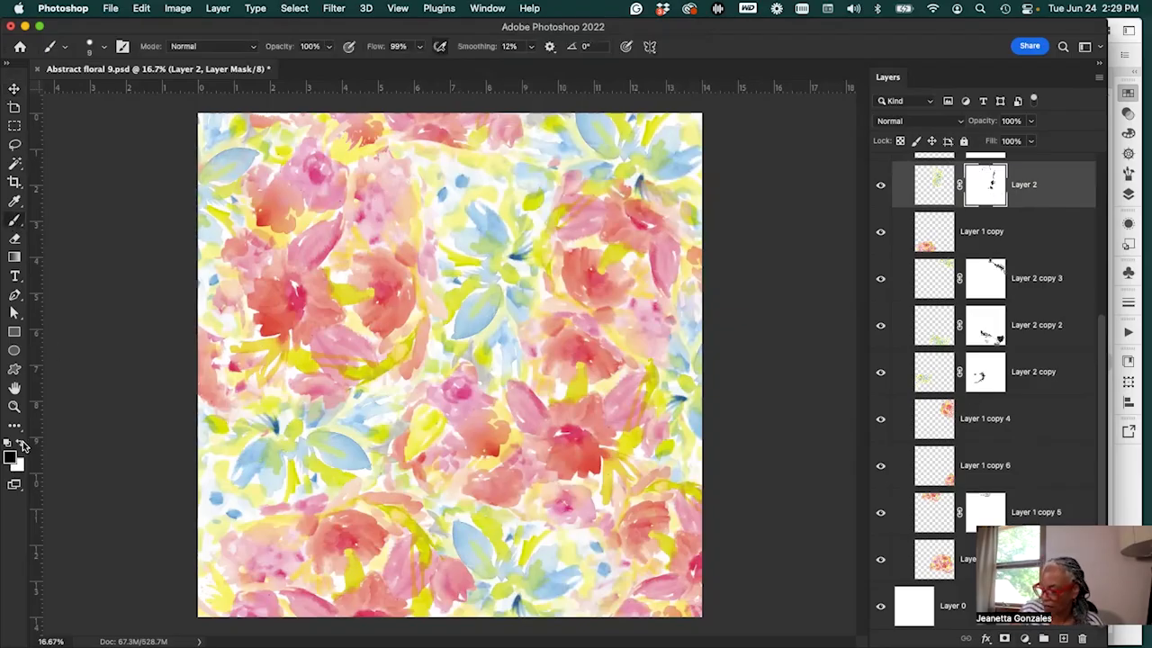
left_click(987, 200, "shift")
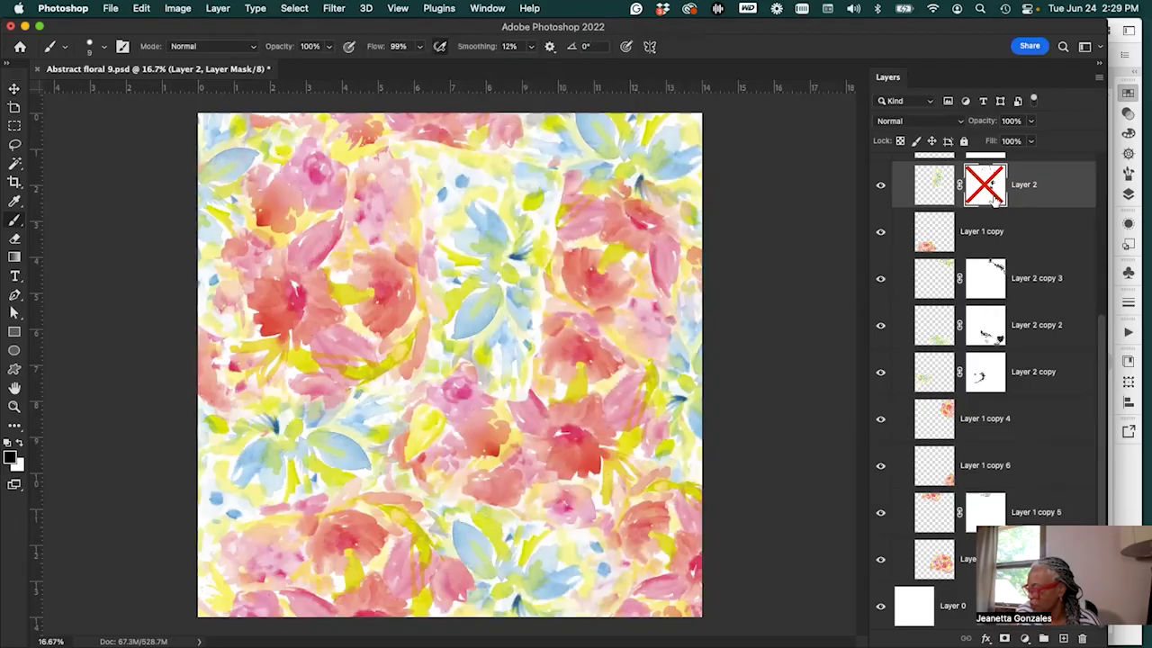
left_click(994, 201, "shift")
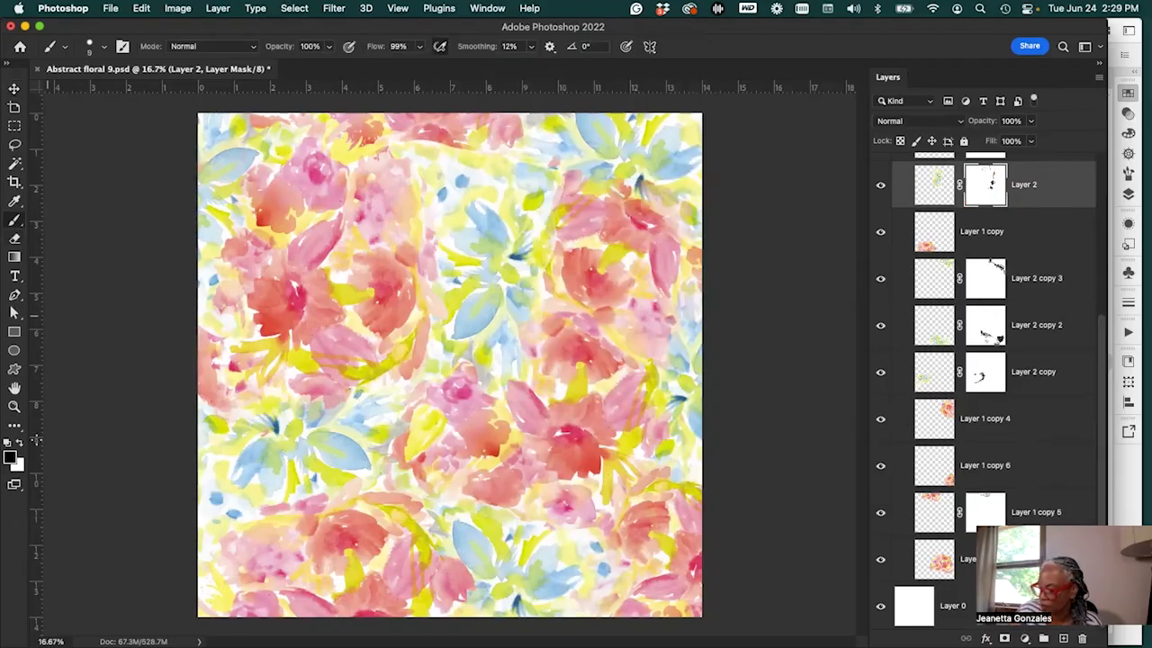
Choose the Soft Round brush, set its size to 39 px and lower the brush opacity to 89%
left_click(105, 47)
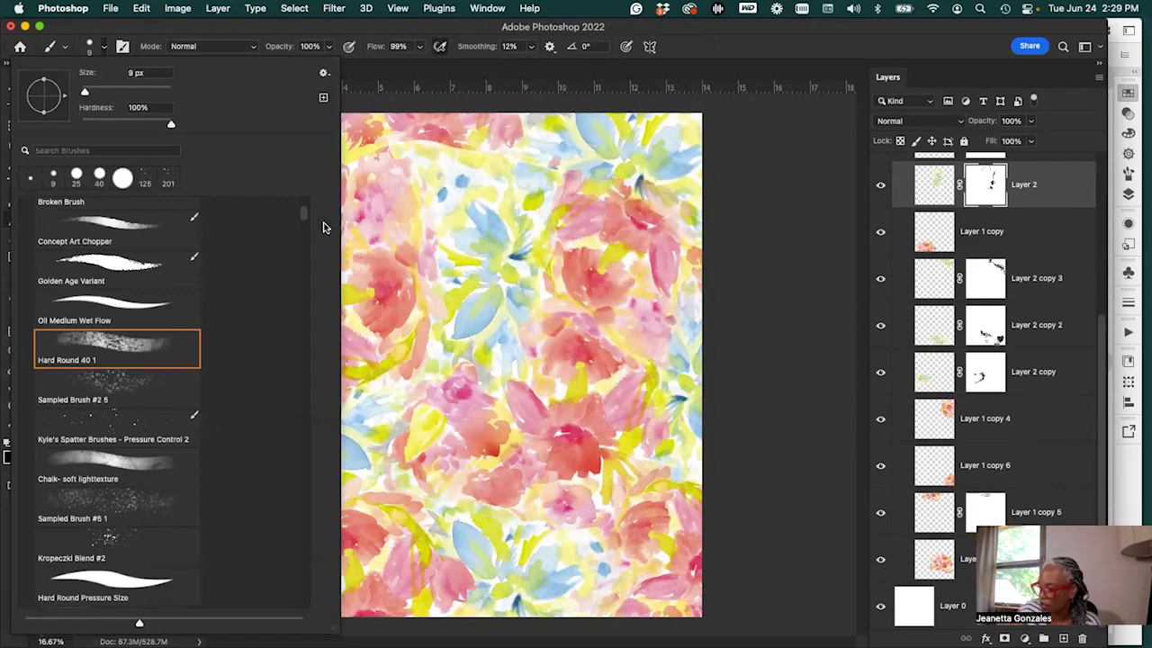
scroll(305, 213, "down", 5)
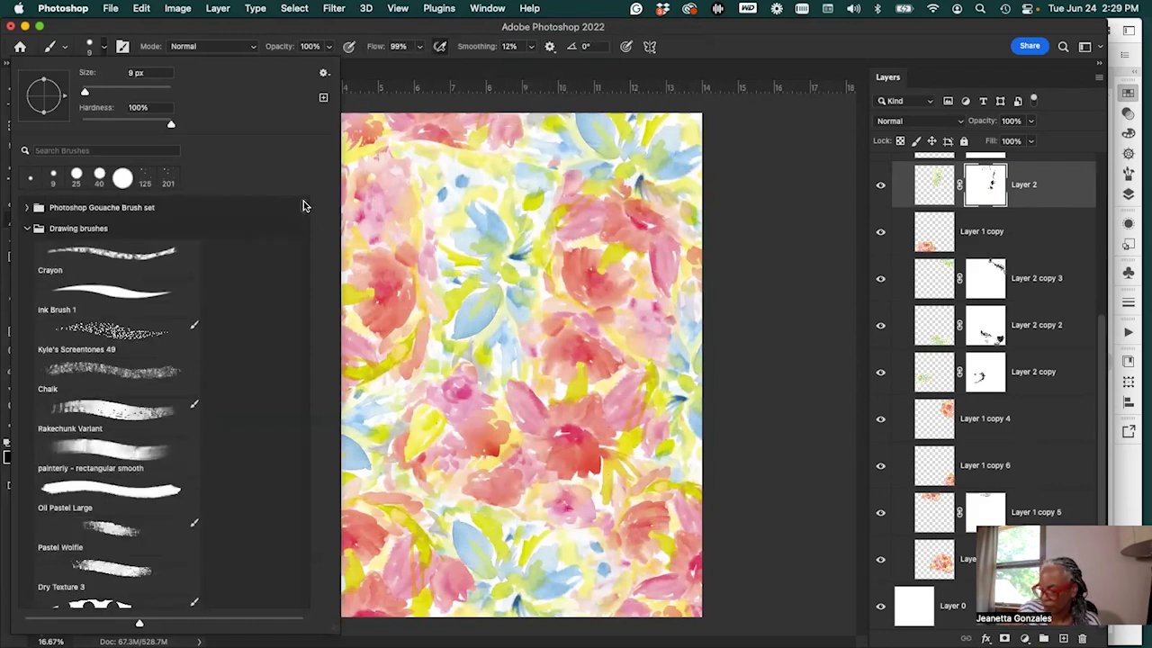
left_click_drag(304, 203, 304, 212)
scroll(304, 216, "down", 2)
scroll(304, 216, "down", 3)
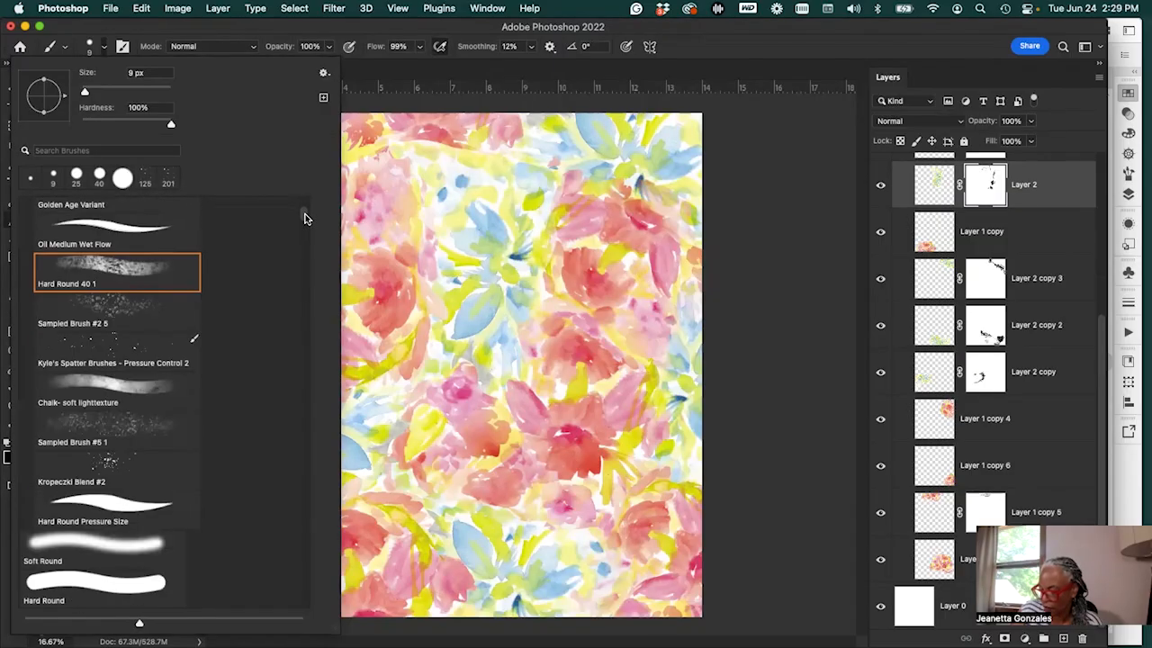
left_click(121, 555)
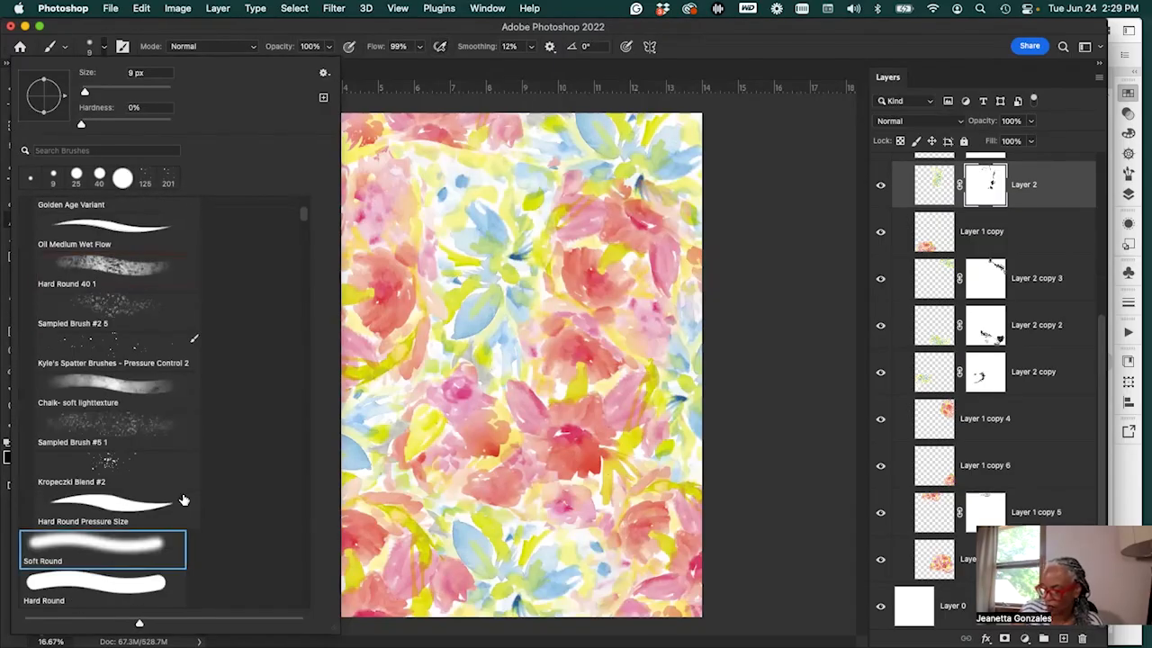
left_click(98, 92)
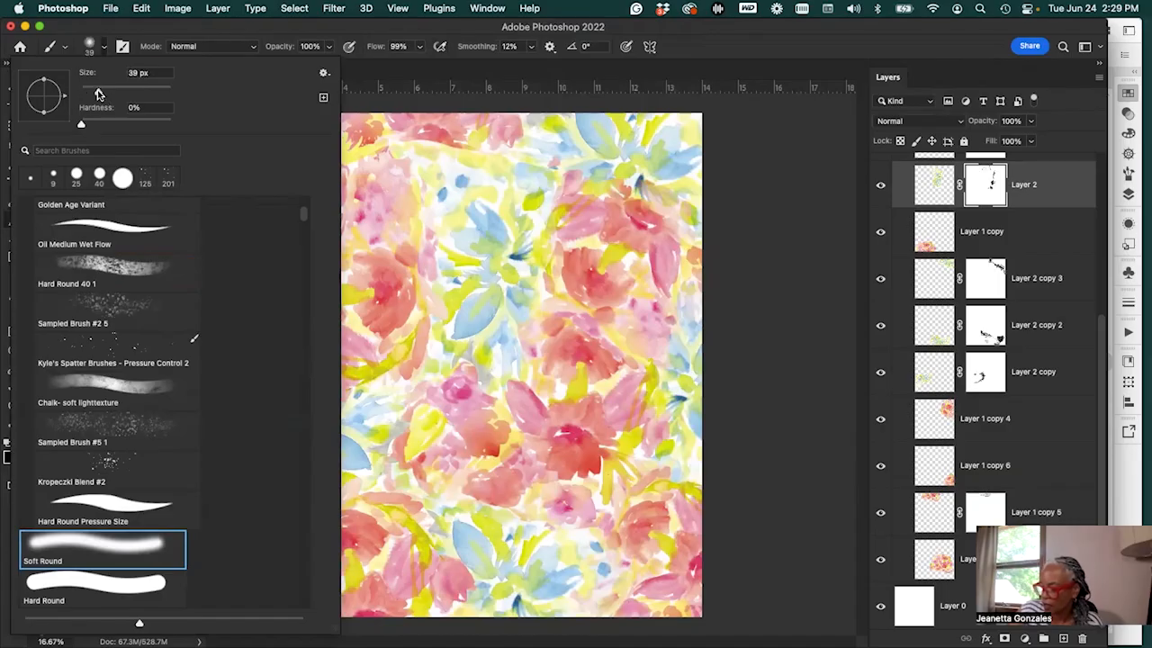
left_click(329, 48)
left_click_drag(331, 63, 322, 64)
Paint black on Layer 2's mask along the upper edge of the central blue floral to blend it
left_click(555, 166)
mouse_move(545, 167)
left_mouse_down()
mouse_move(520, 169)
mouse_move(533, 169)
left_mouse_up()
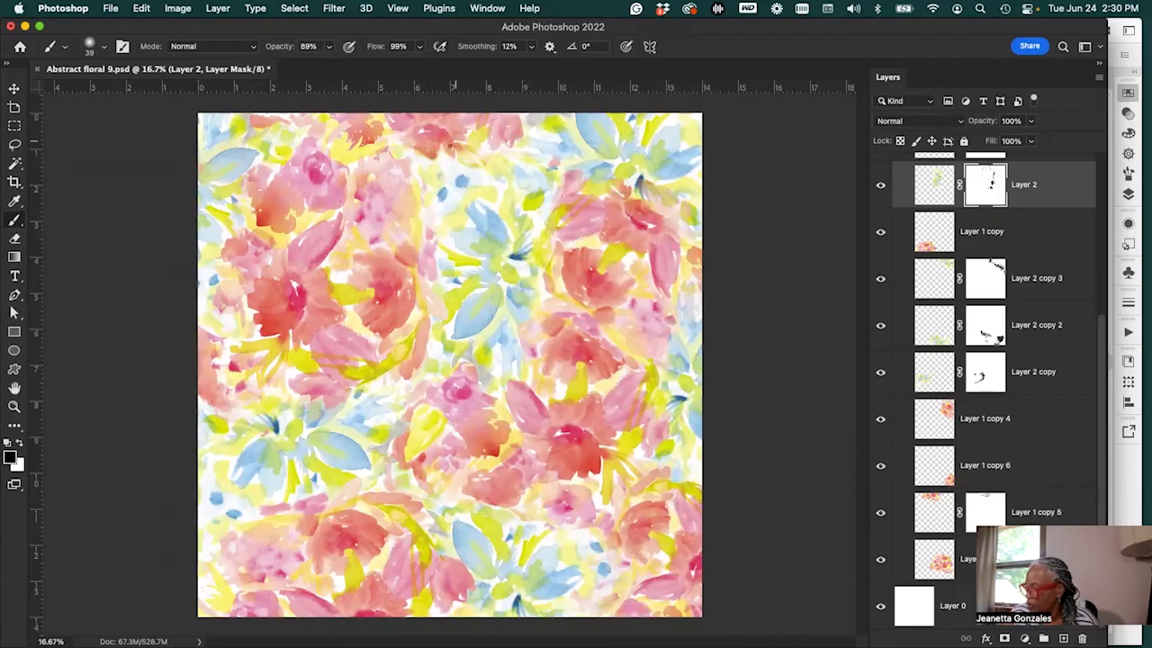
left_click_drag(474, 147, 474, 148)
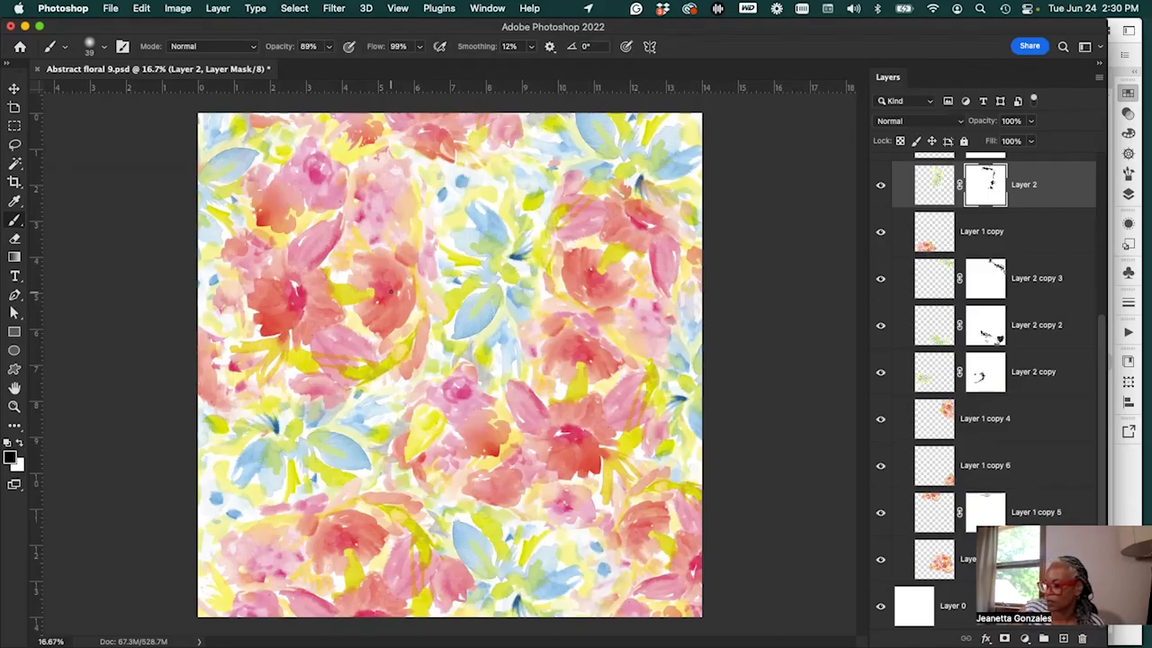
Try moving the blue floral on Layer 2 copy 2 upward, undo the move, and toggle that layer's visibility
left_click(13, 89)
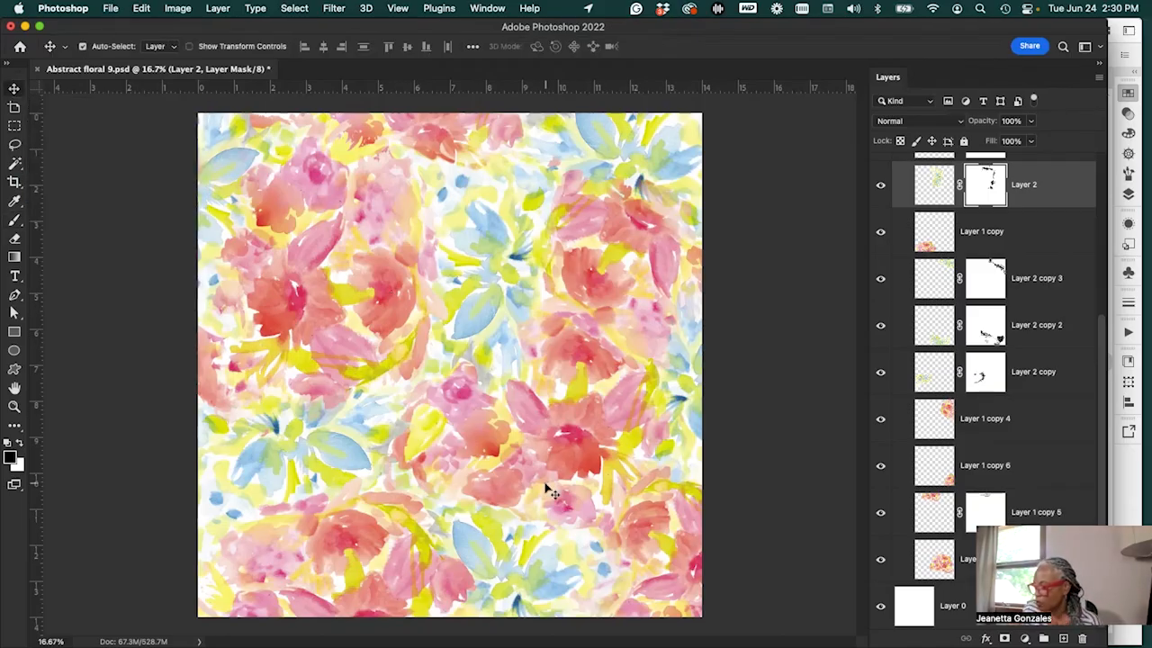
left_click_drag(544, 570, 506, 488)
key("super+z")
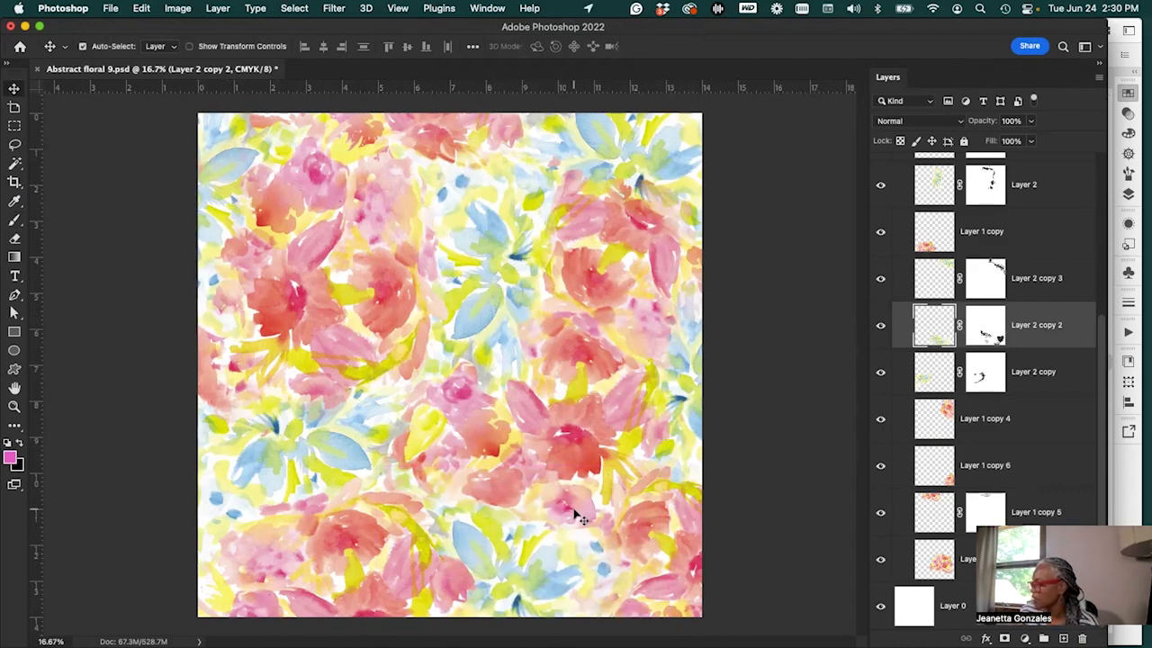
left_click(881, 328)
left_click(880, 328)
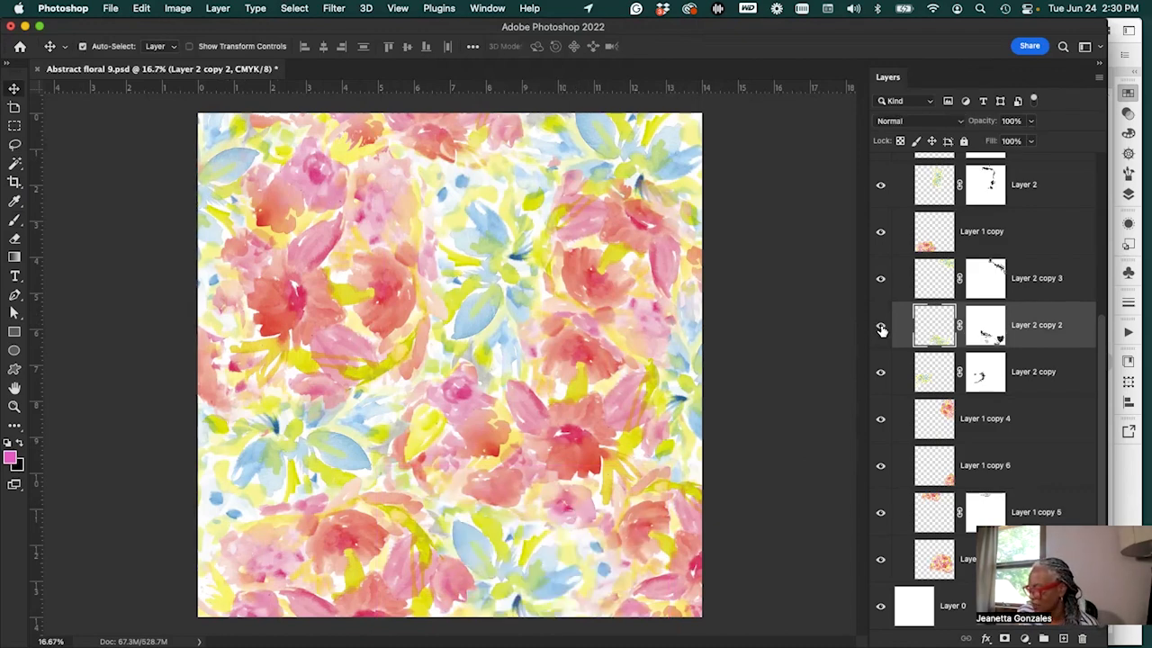
Show the Hue/Saturation 1 adjustment layer in Group 1 and open its settings
scroll(1102, 378, "up", 1)
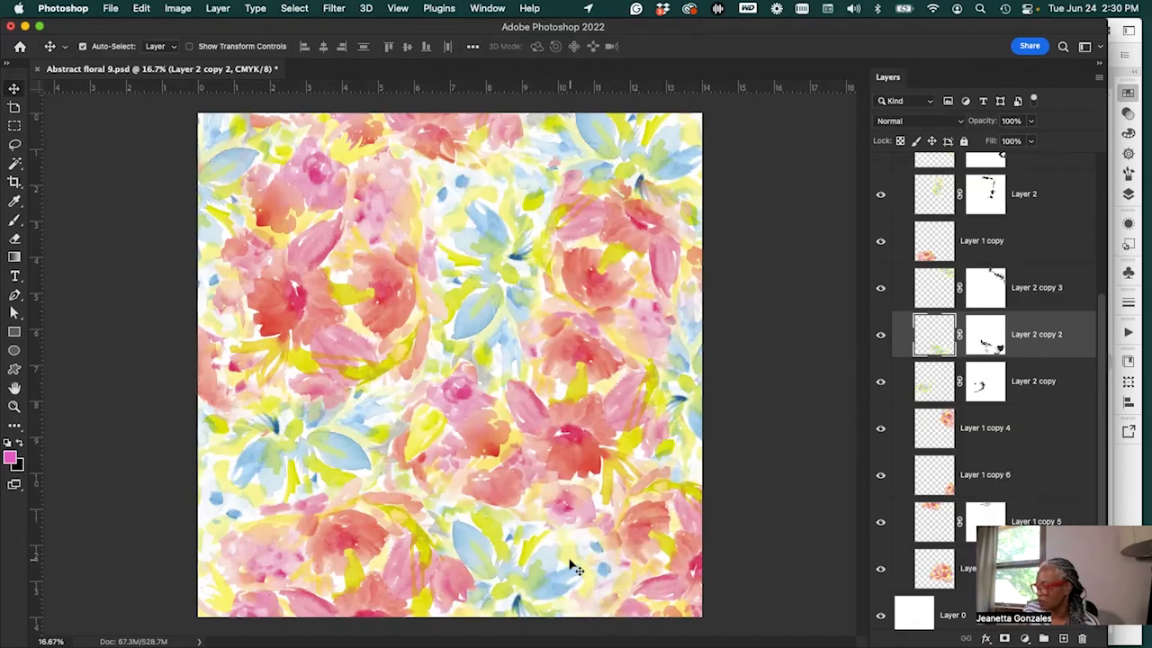
scroll(1101, 356, "up", 1)
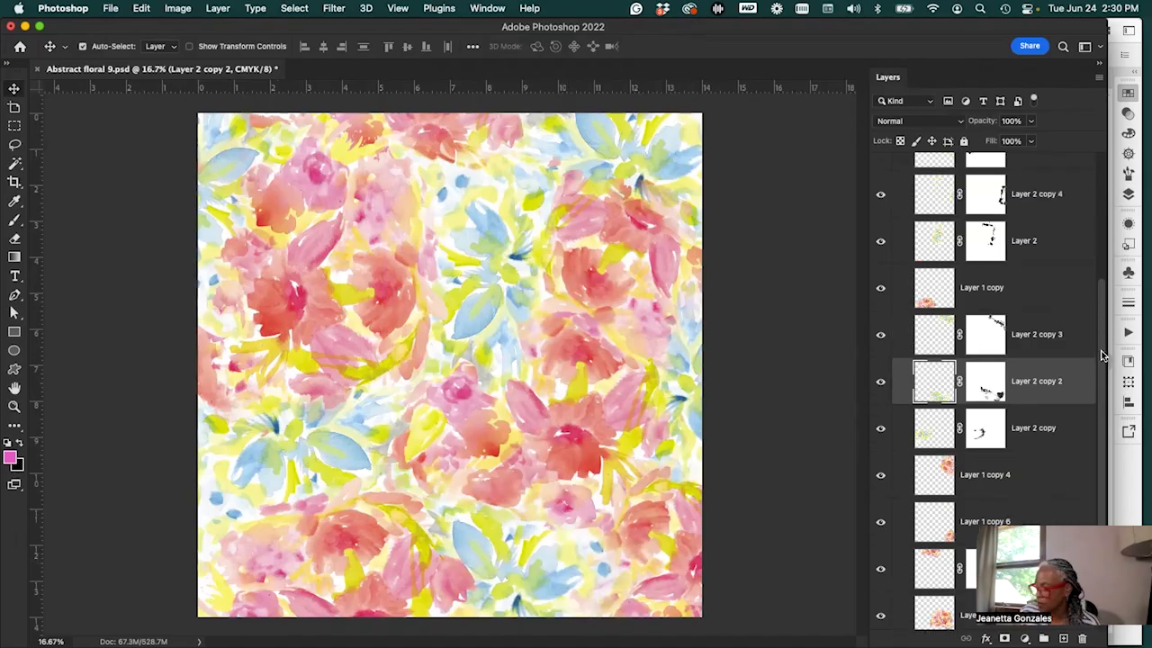
left_click_drag(1102, 346, 1099, 261)
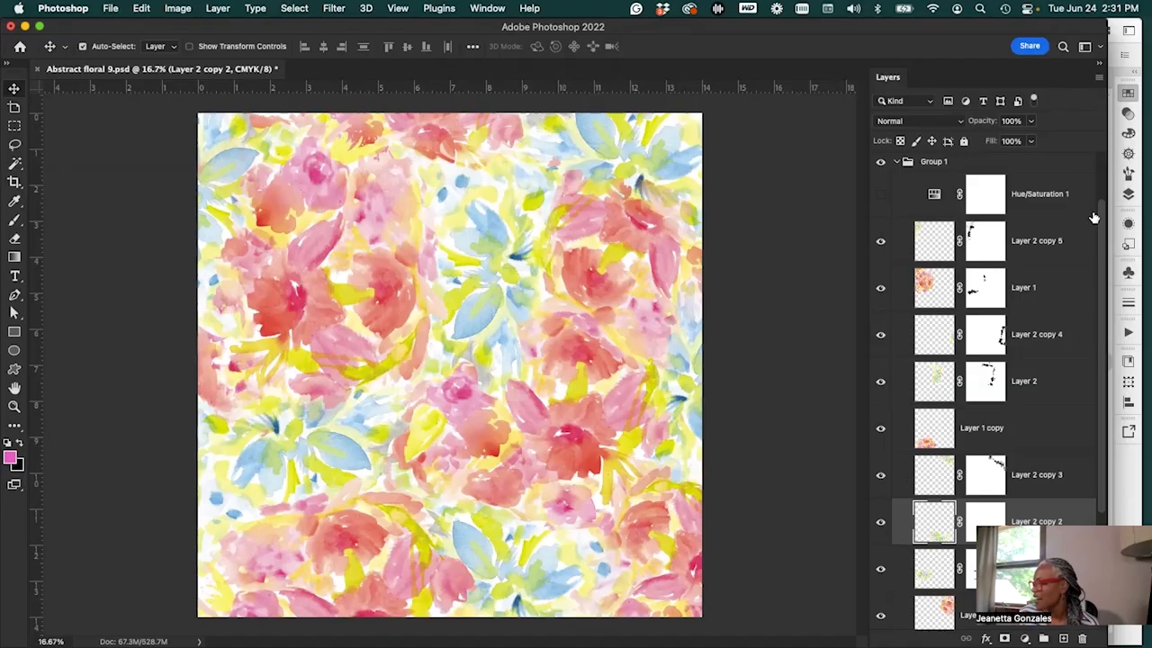
left_click(881, 196)
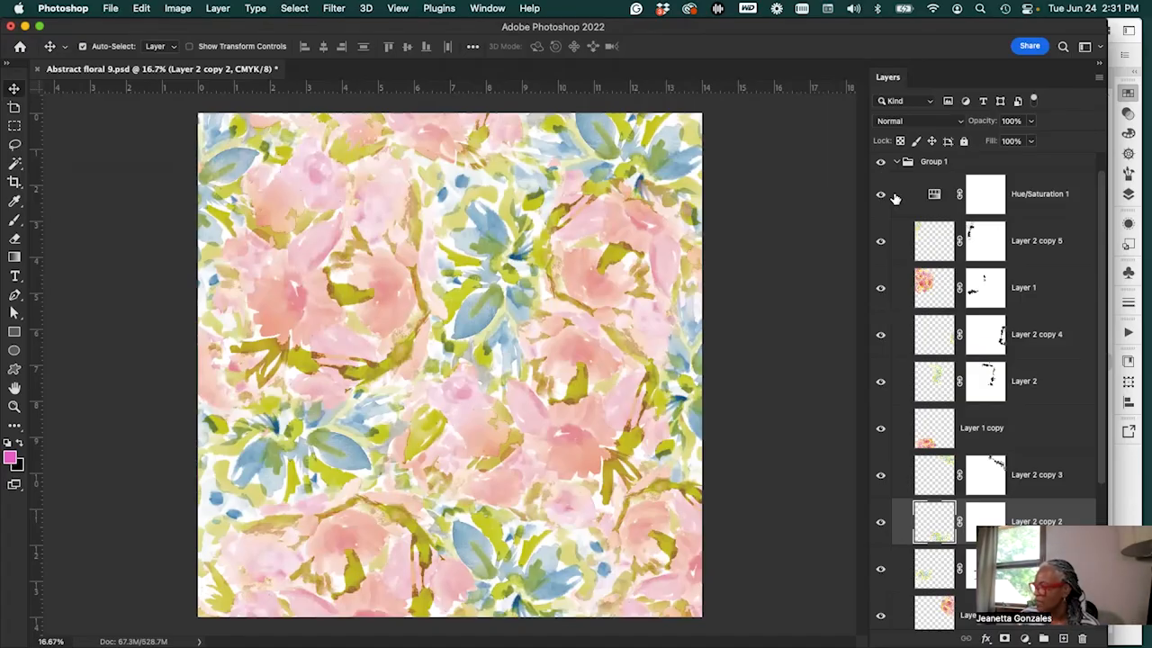
double_click(936, 197)
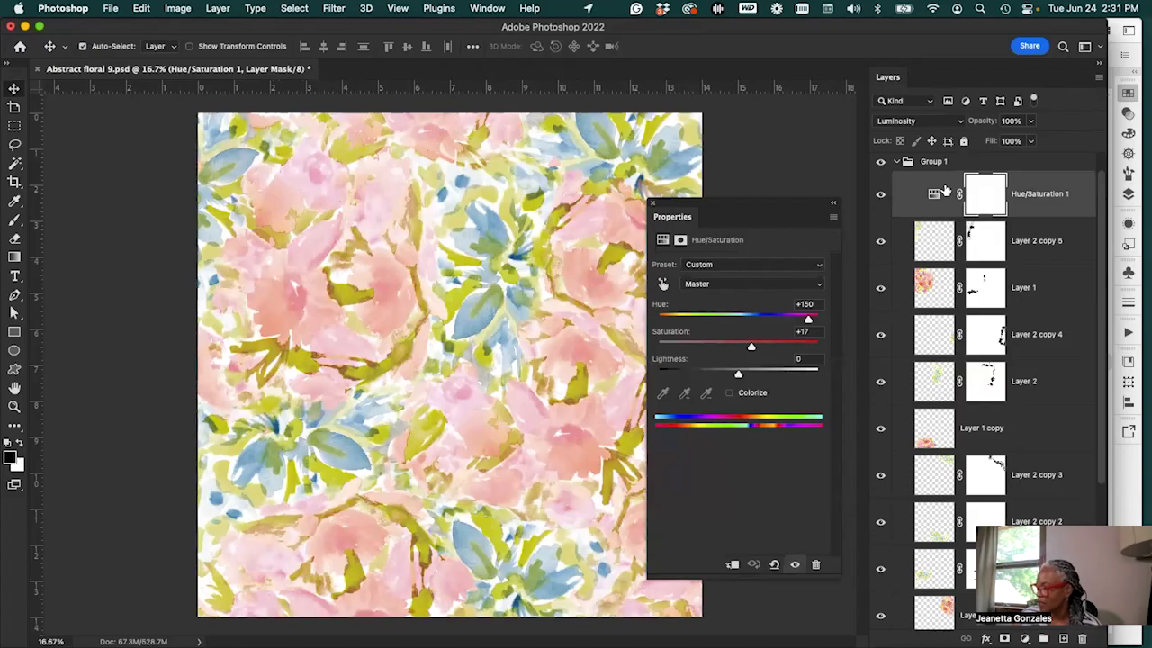
Review the Hue/Saturation settings for Reds, Yellows, Greens, Cyans, Blues and Magentas, and close them
left_click(791, 285)
left_click(791, 301)
left_click(790, 284)
left_click(787, 298)
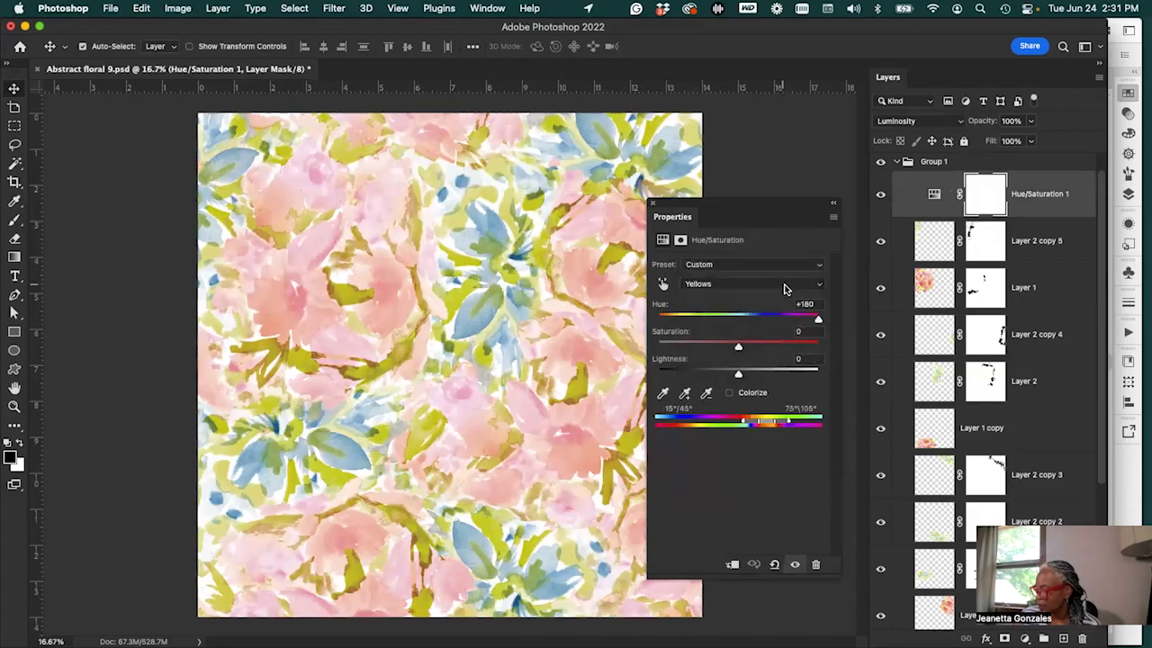
left_click(785, 286)
left_click(782, 295)
left_click(782, 288)
left_click(783, 300)
left_click(778, 290)
left_click(779, 296)
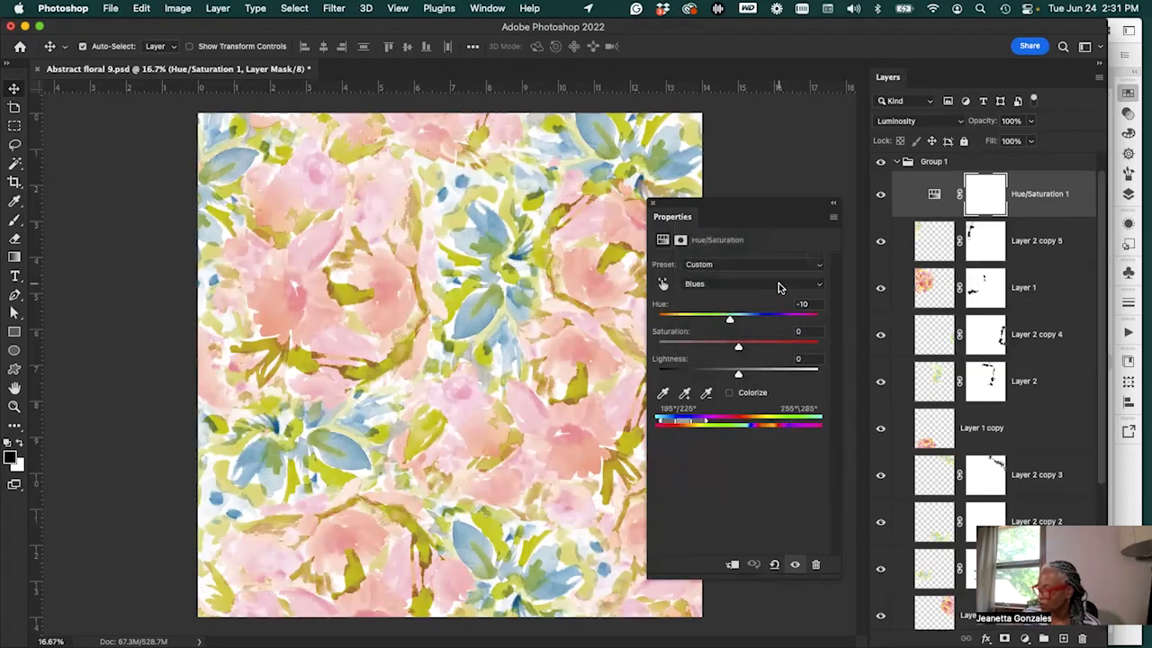
left_click(779, 283)
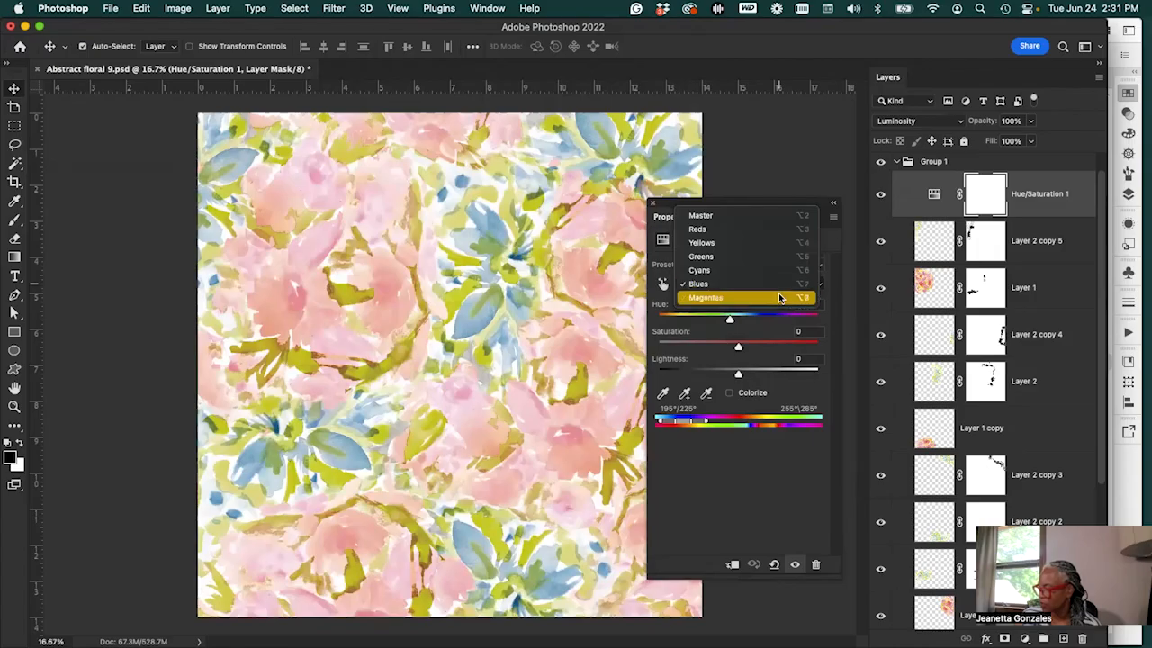
left_click(779, 298)
left_click(653, 204)
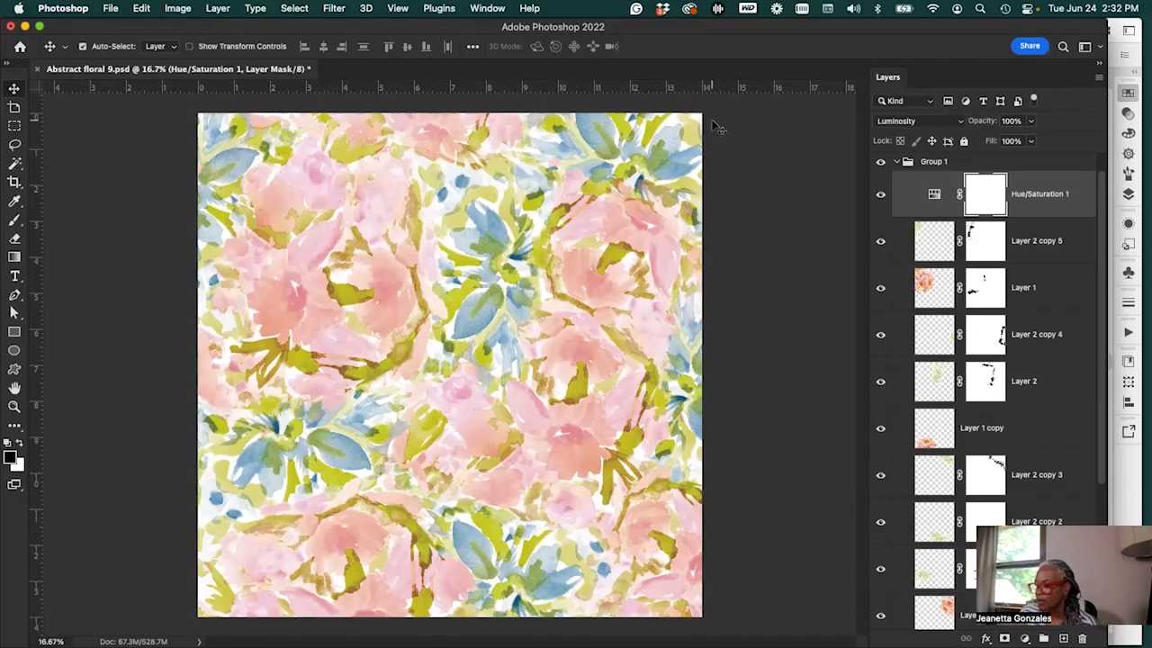
Check the color mode options of the abstract floral document
left_click(178, 9)
mouse_move(207, 27)
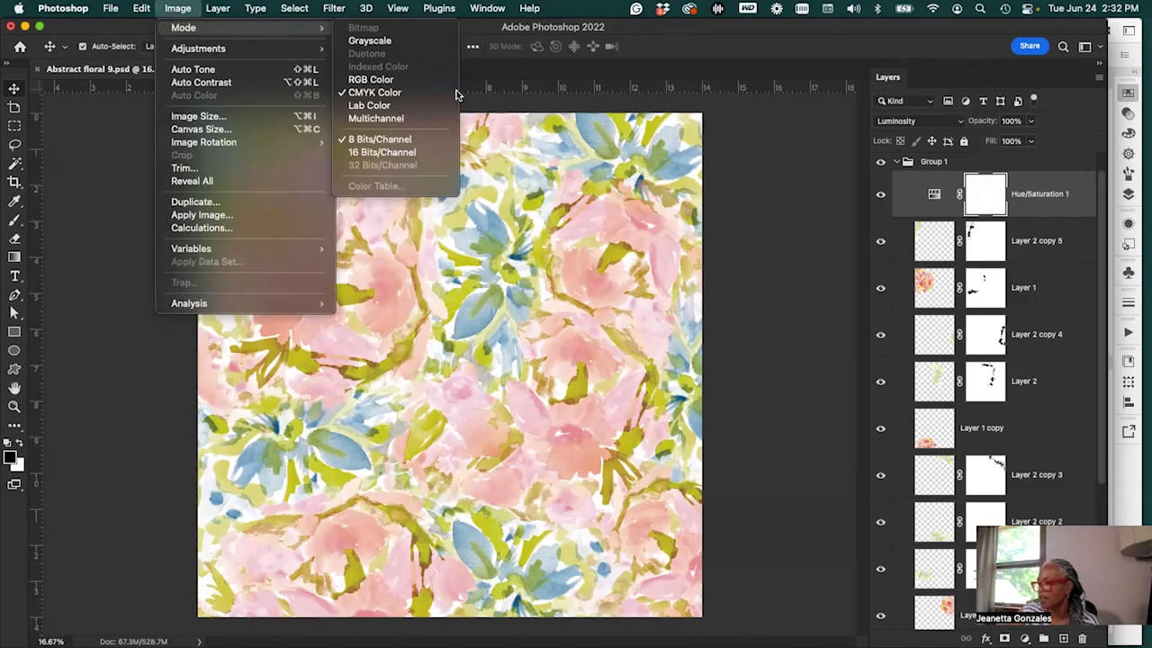
left_click(756, 166)
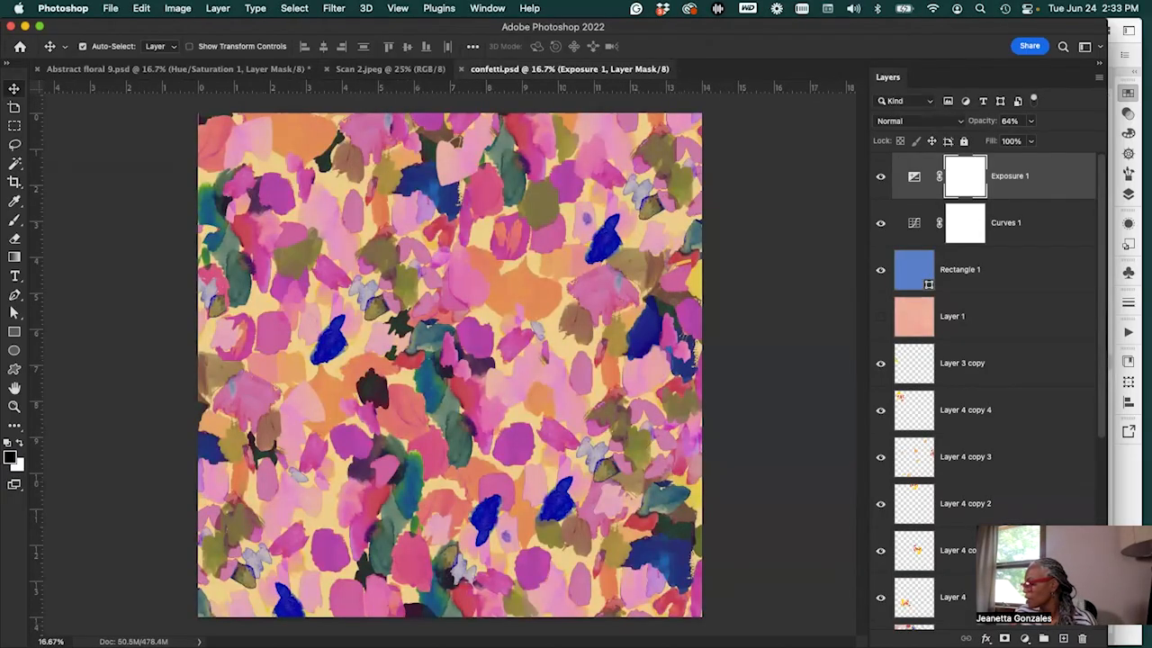
Hide Exposure 1, Rectangle 1, Layer 3 copy, Layer 4 and the Layer 4 copies in confetti.psd
scroll(1096, 335, "down", 1)
scroll(1096, 336, "down", 6)
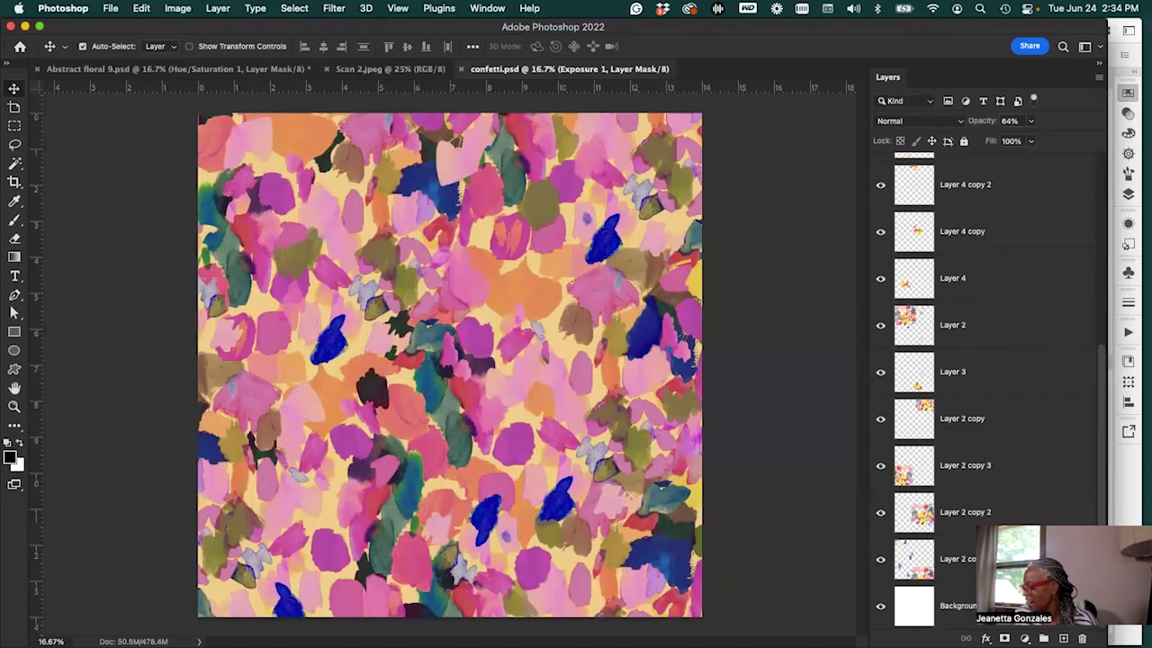
left_click_drag(1099, 538, 1094, 214)
left_click_drag(877, 191, 883, 578)
Hide Layer 2, Layer 3 and all the Layer 2 copies above the white background
left_click_drag(1099, 408, 1100, 542)
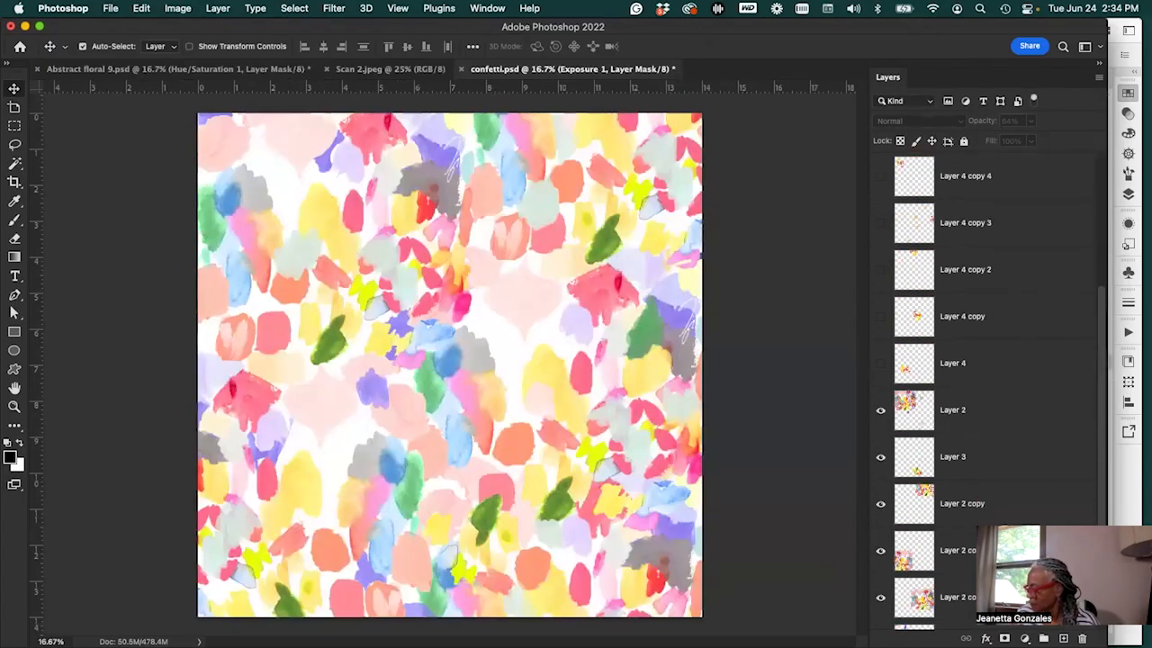
left_click_drag(881, 409, 881, 560)
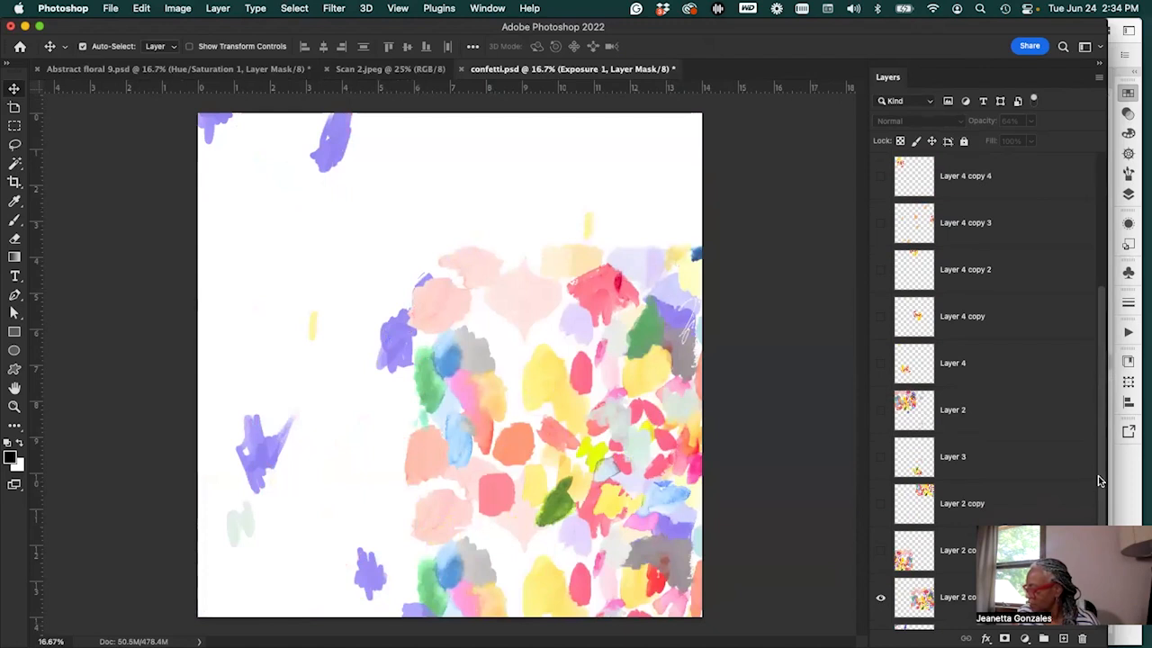
left_click_drag(1098, 480, 1100, 537)
left_click(881, 512)
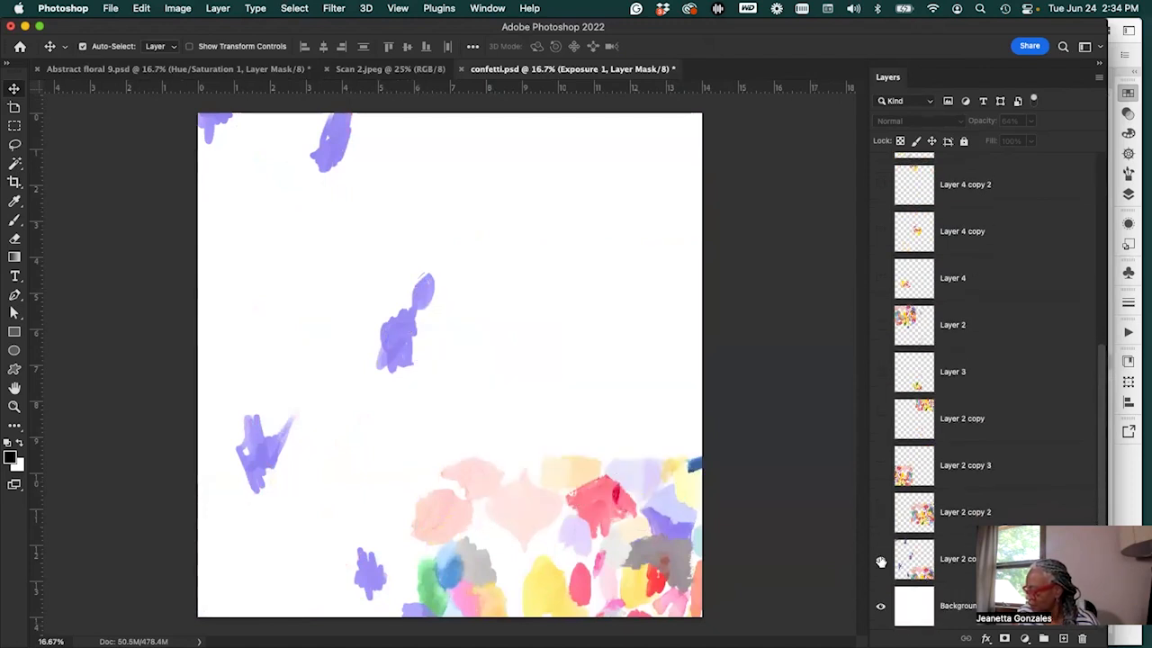
left_click(881, 561)
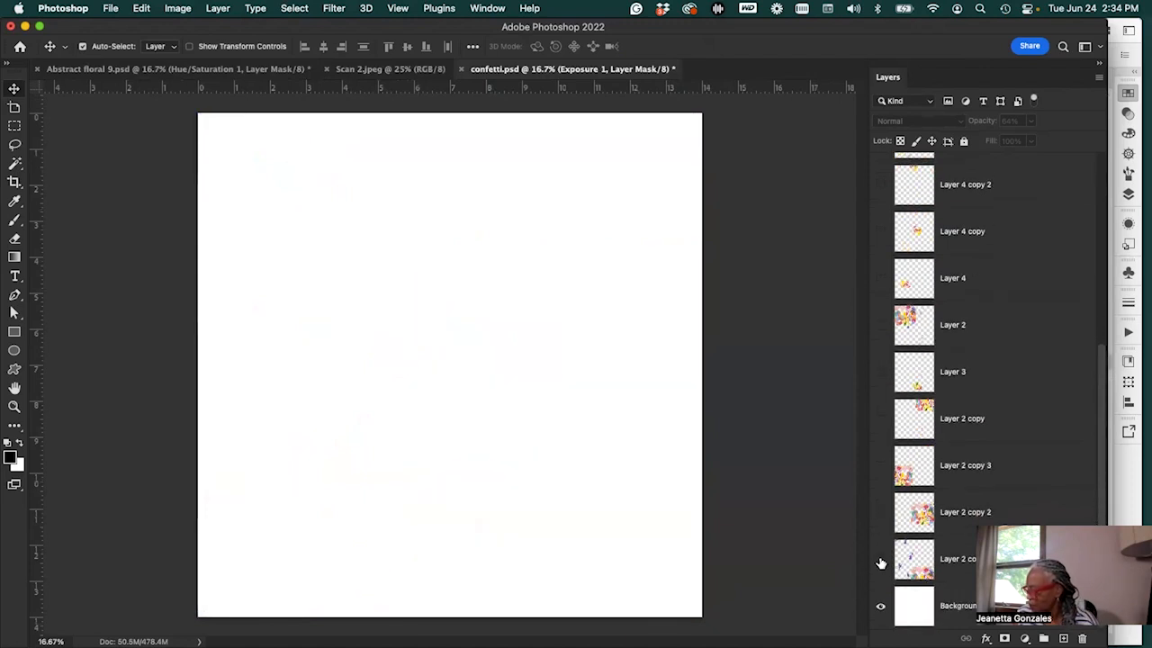
Briefly show the painted layer directly above the background, and show and select Layer 2 copy 2
left_click(881, 560)
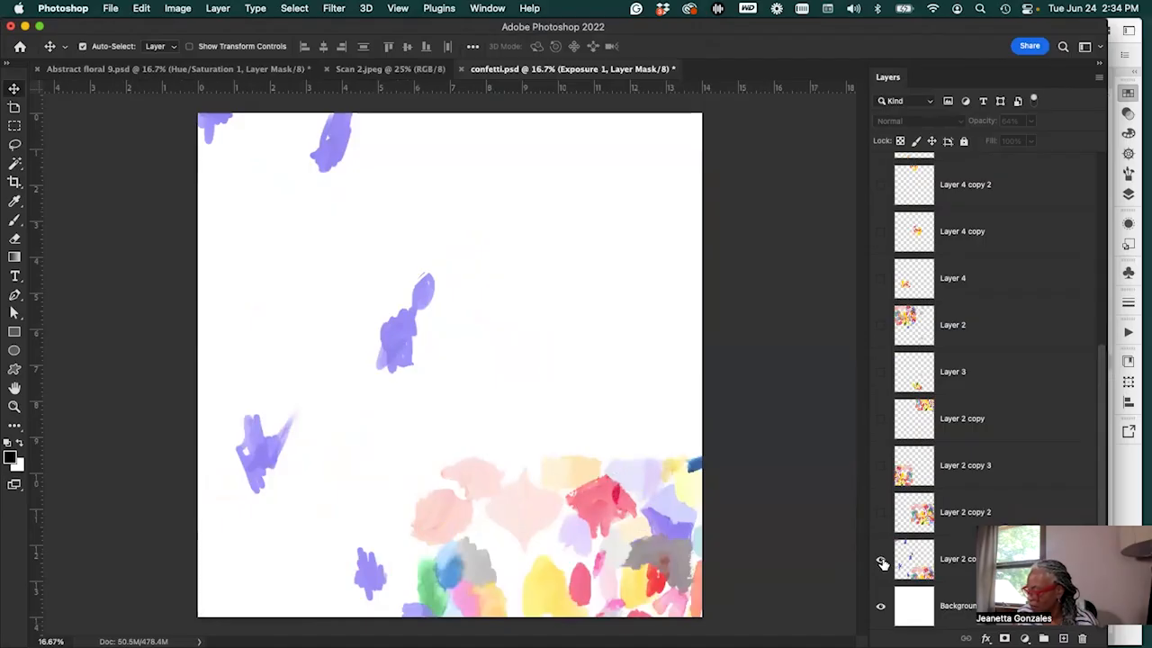
left_click(880, 561)
left_click(881, 512)
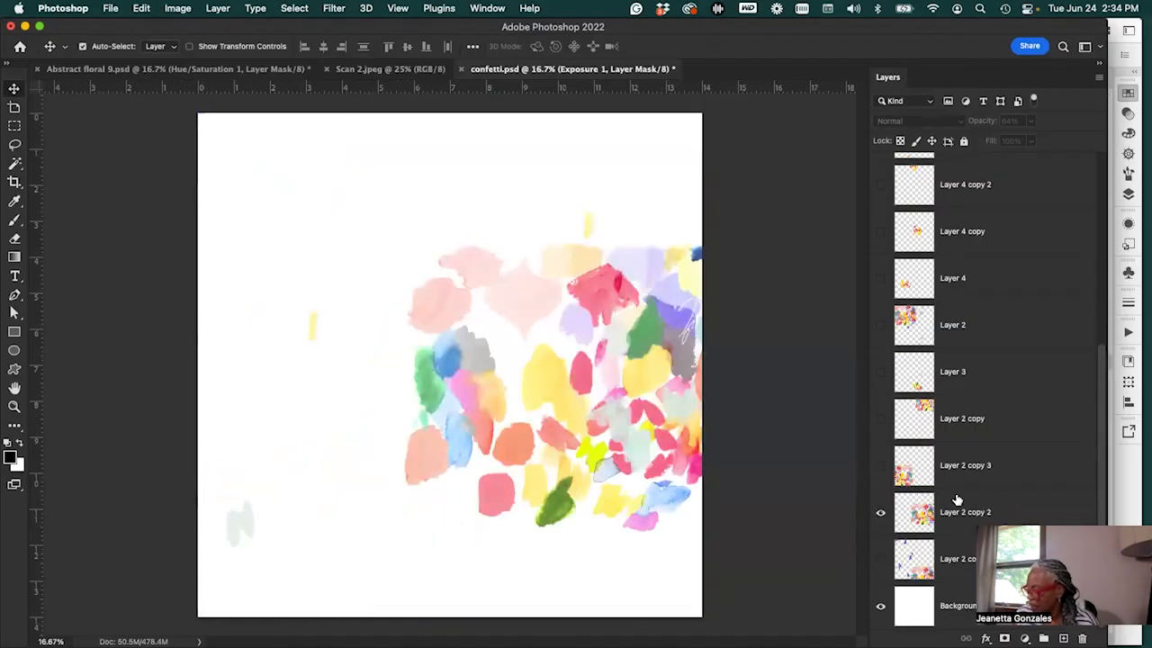
left_click(1051, 513)
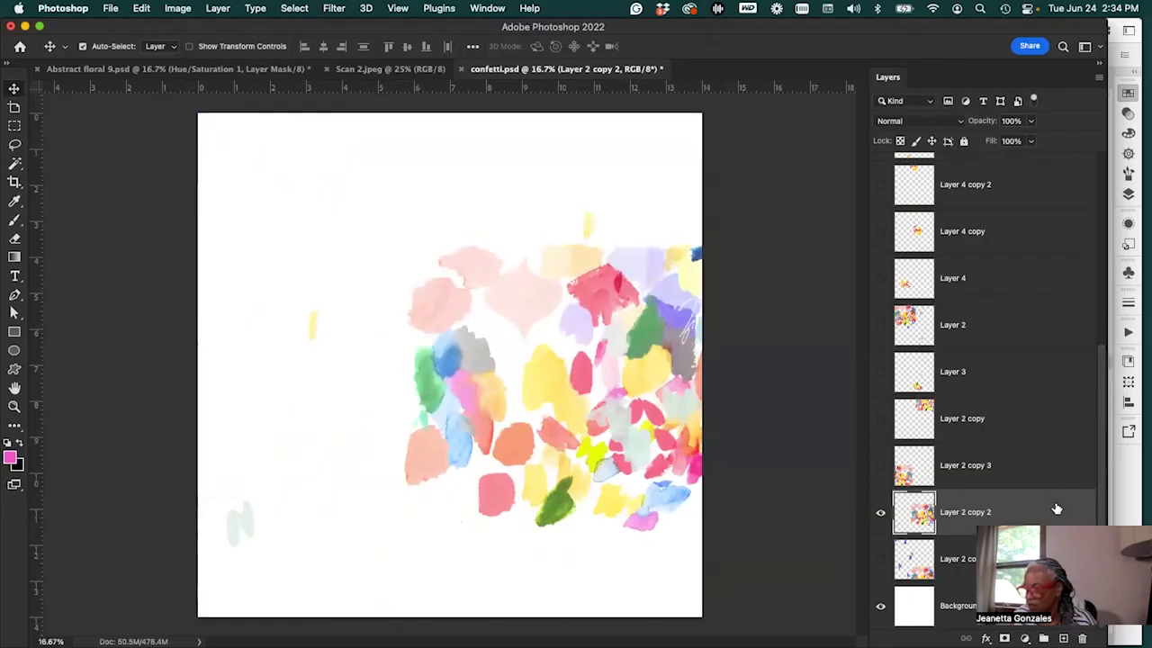
Hide the Curves 1 adjustment layer and return to the lower painted layers
left_click_drag(1098, 398, 1091, 159)
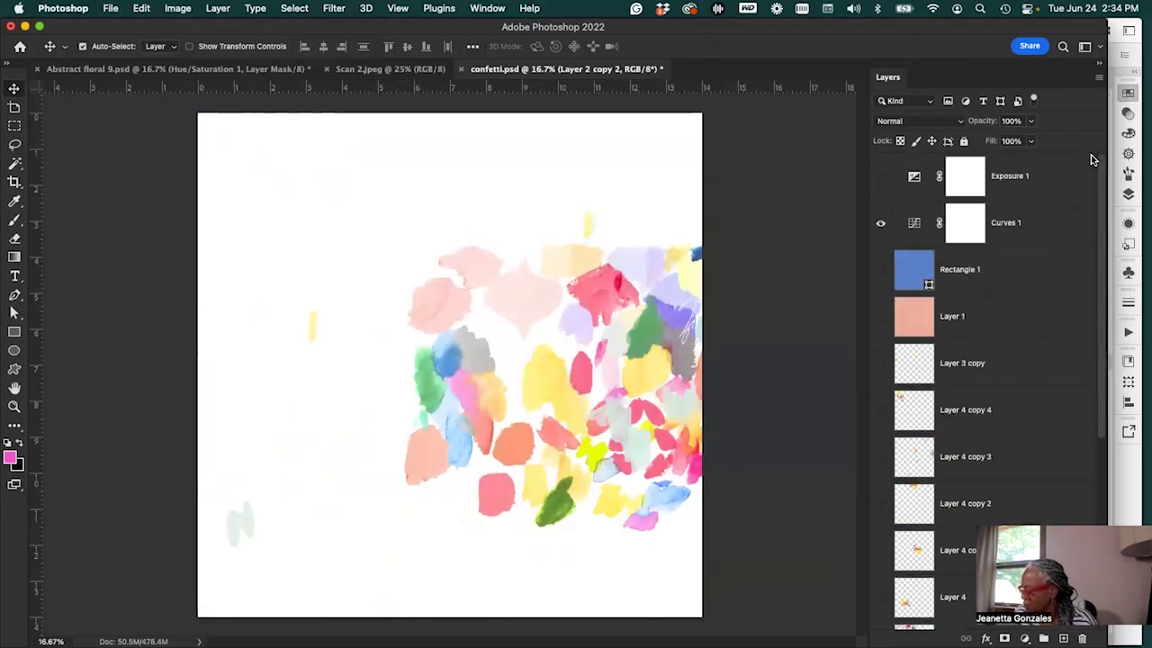
left_click(880, 223)
left_click_drag(1098, 318, 1100, 540)
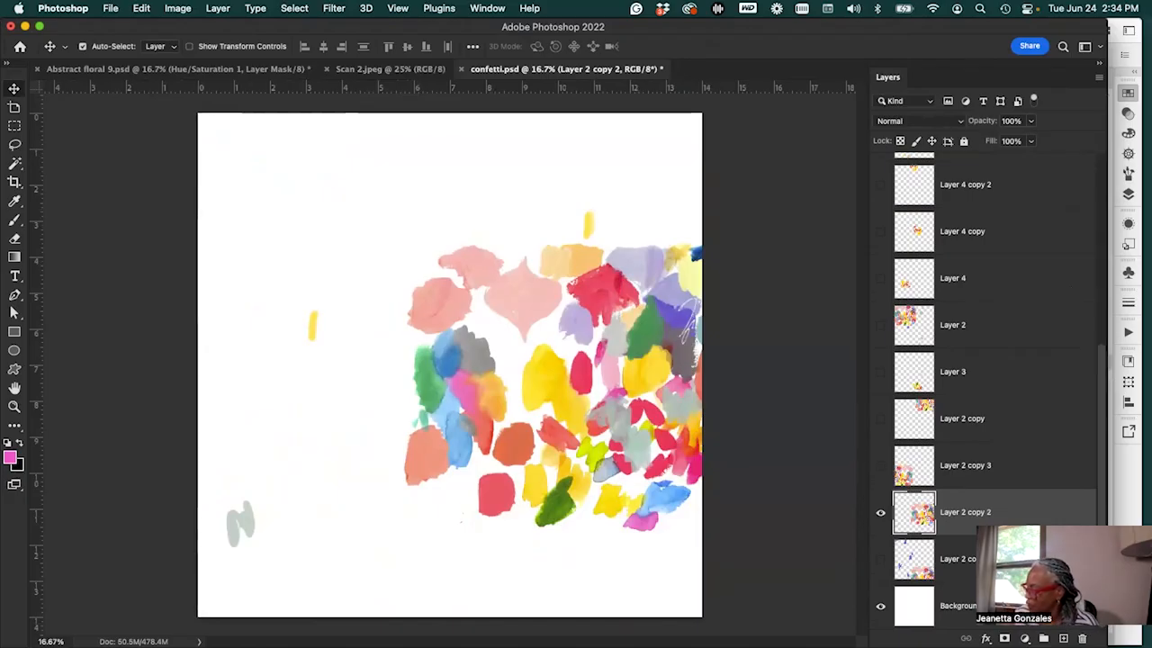
Toggle the visibility of Layer 2 copy 2 and the background to inspect the motif cluster on transparency
left_click(879, 512)
left_click(879, 512)
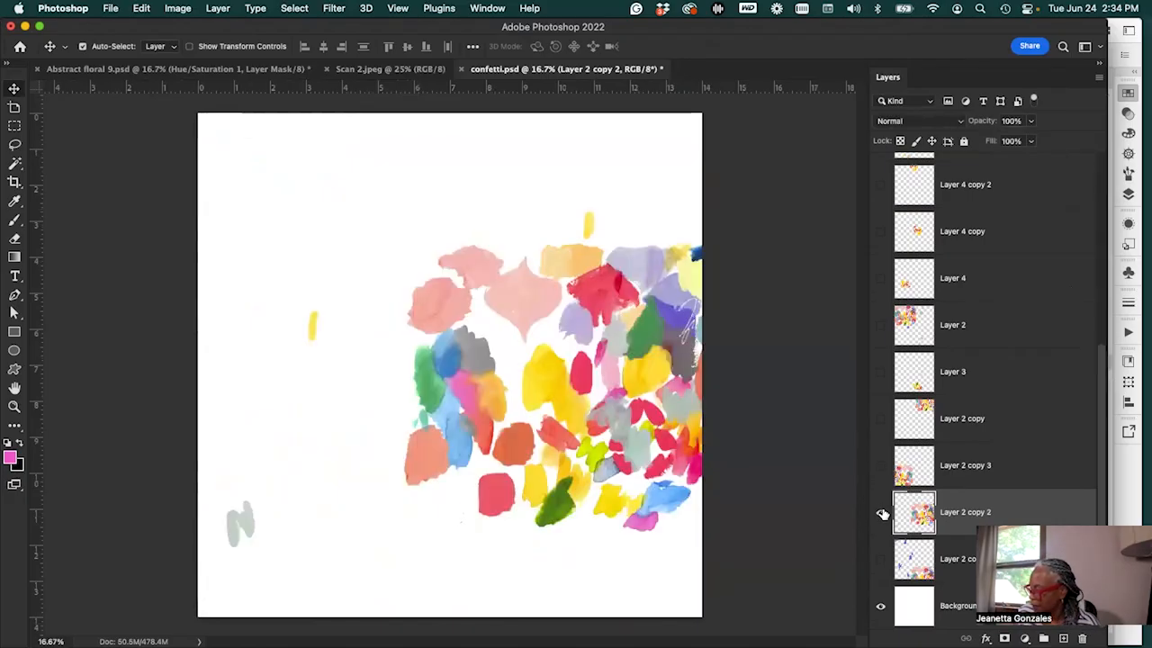
left_click(881, 608)
left_click(881, 607)
left_click(880, 608)
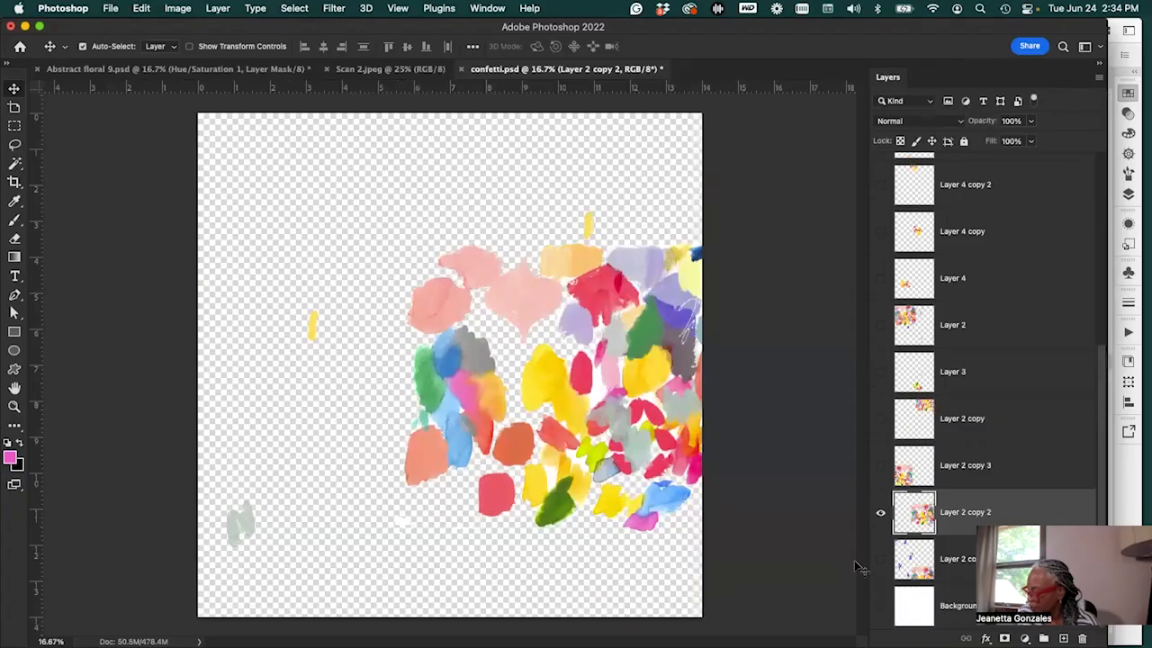
left_click(881, 607)
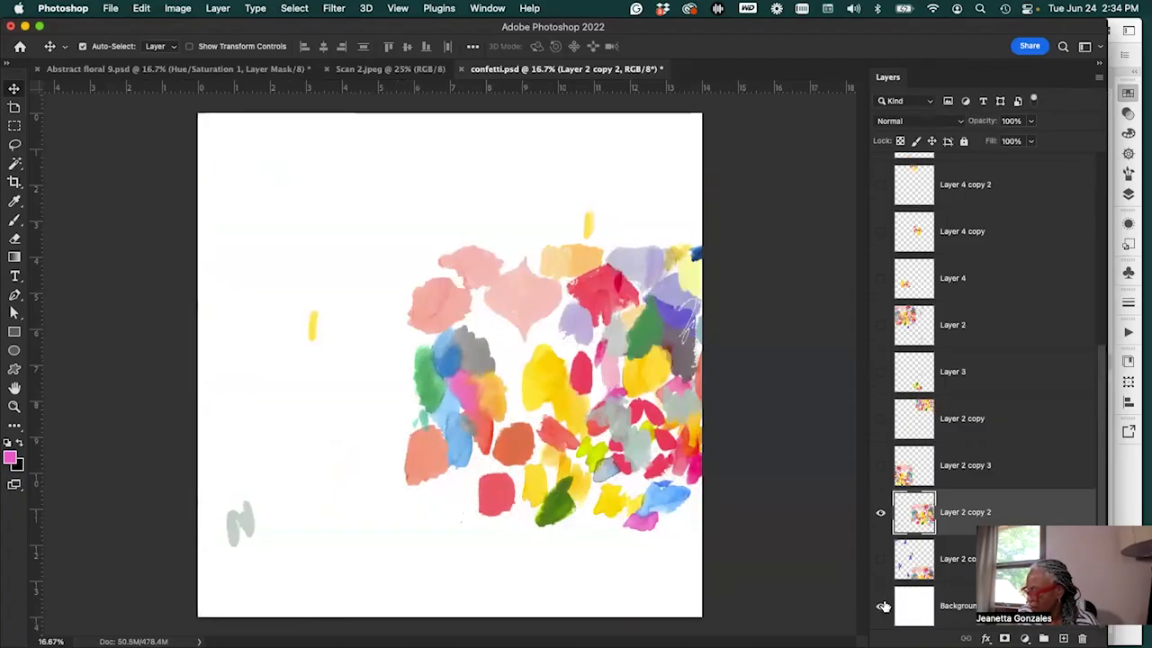
Show Layer 2 copy 3, Layer 2 copy, Layer 3, Layer 2, Layer 4 and Layer 4 copy to rebuild the confetti repeat
left_click(881, 470)
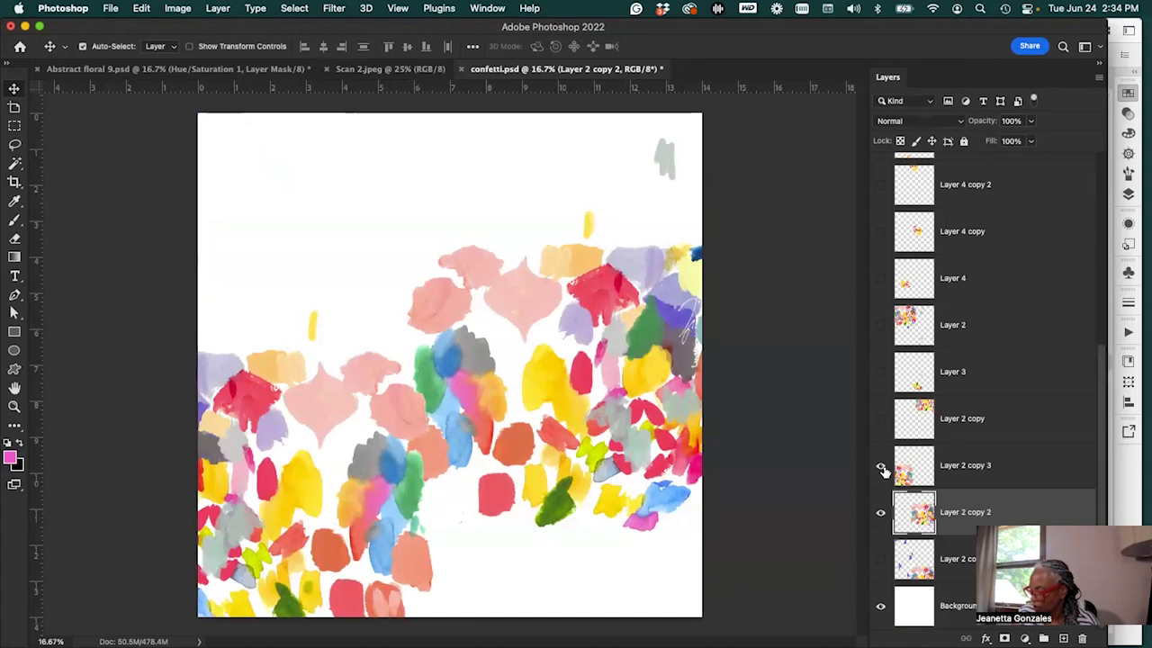
left_click(881, 421)
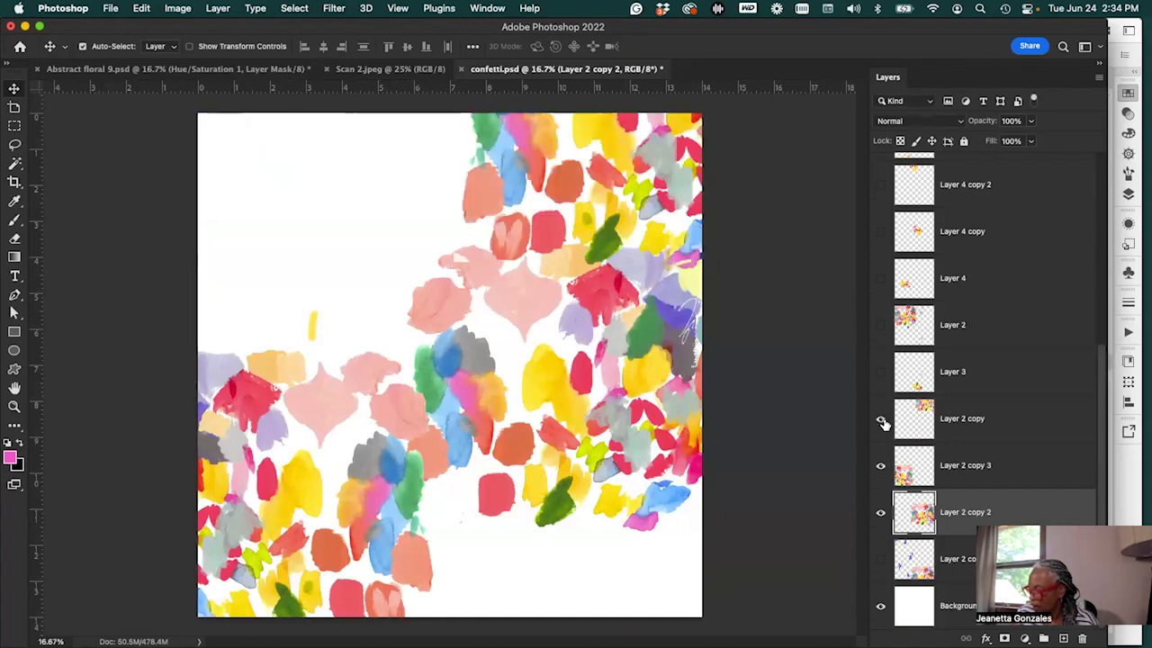
left_click(881, 372)
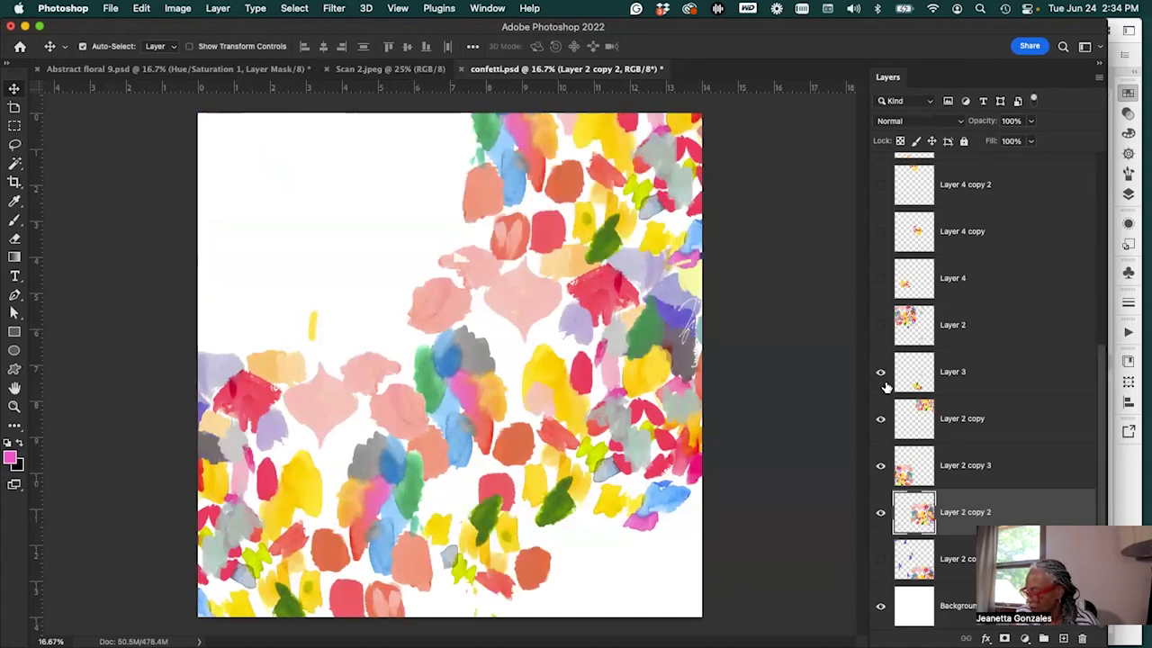
left_click(881, 326)
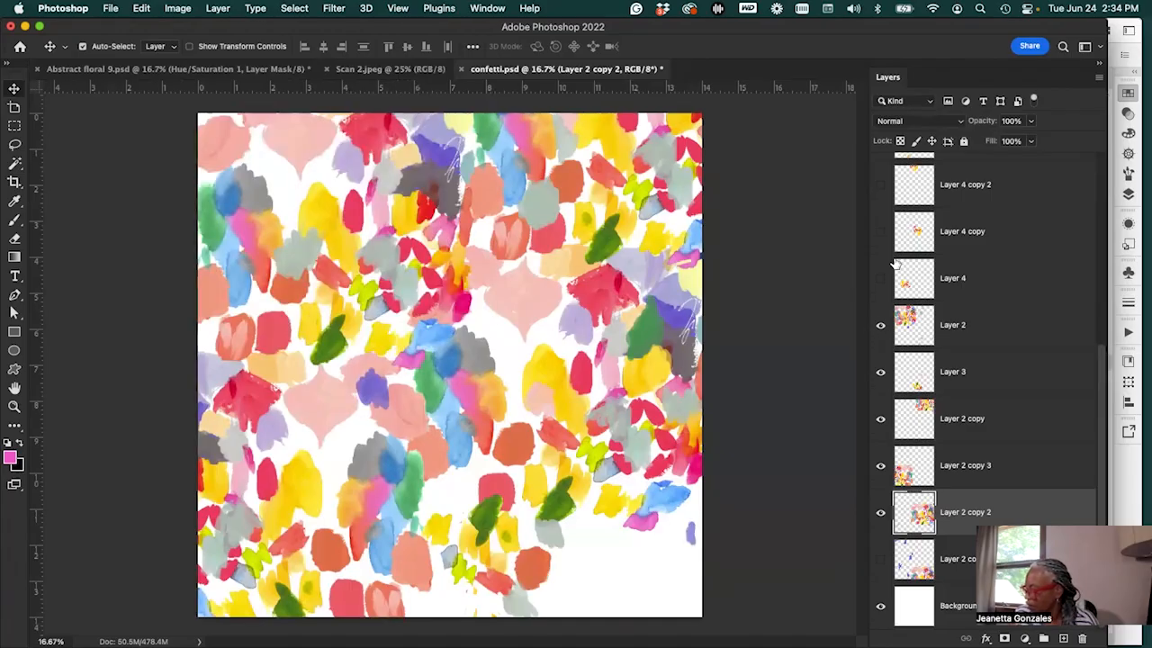
left_click(881, 279)
left_click(881, 233)
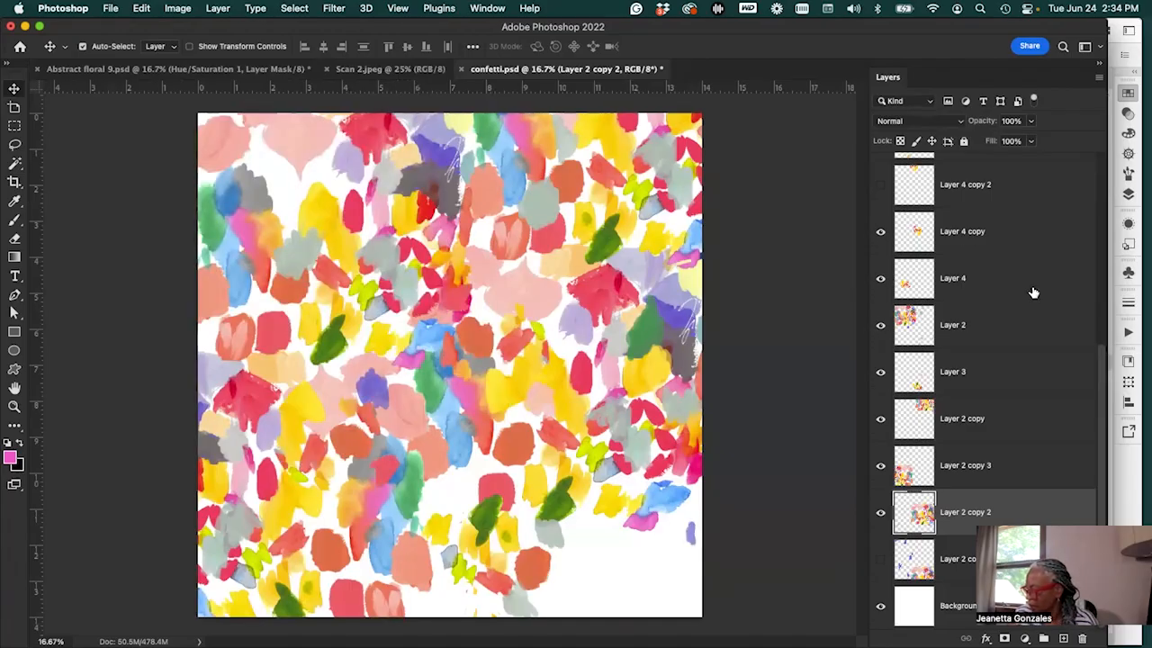
Show Layer 4 copy 2, Layer 4 copy 3, Layer 4 copy 4, Layer 3 copy and the painted layer directly above the background
left_click_drag(1105, 375, 1101, 291)
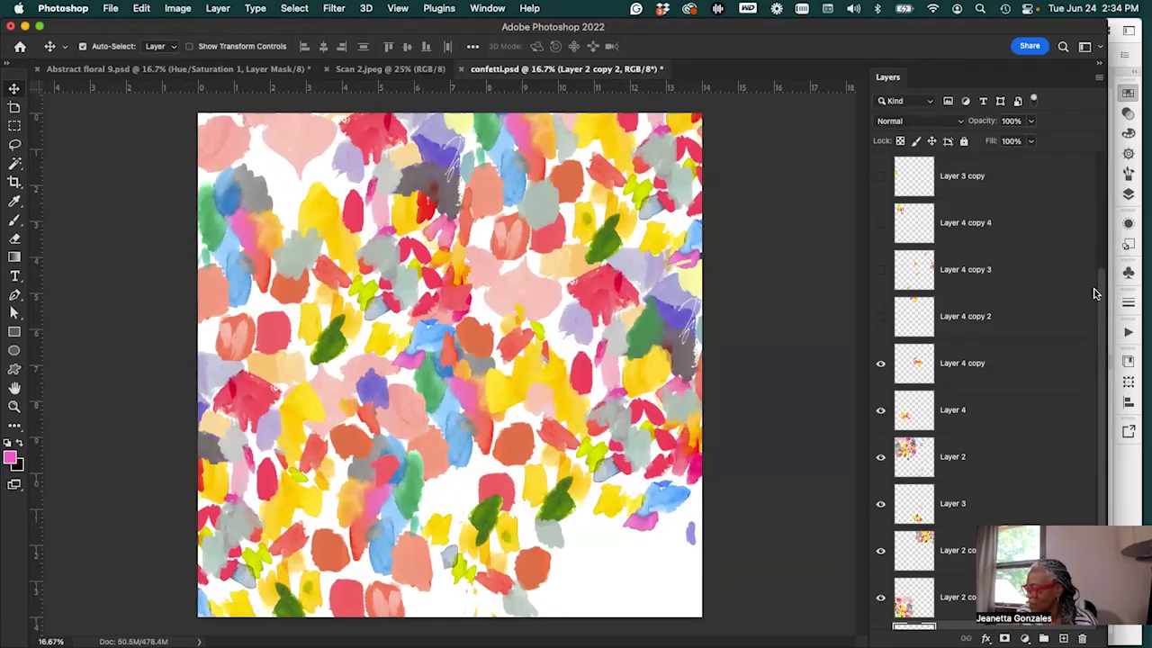
left_click(880, 317)
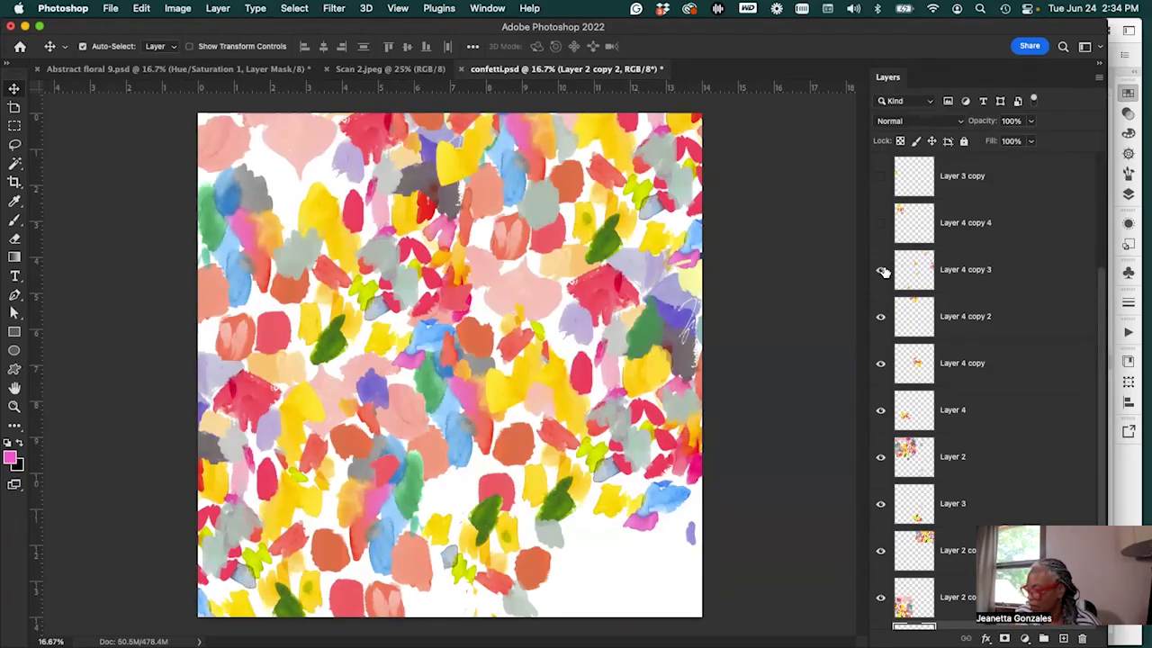
left_click(882, 270)
left_click(881, 223)
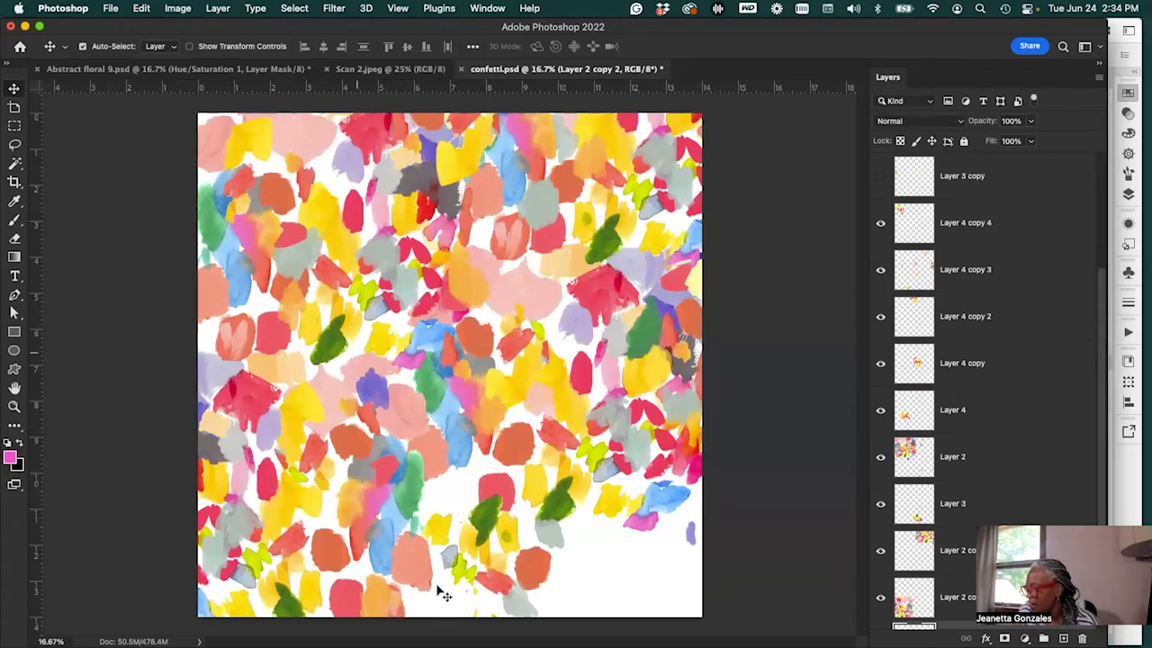
scroll(1087, 270, "up", 2)
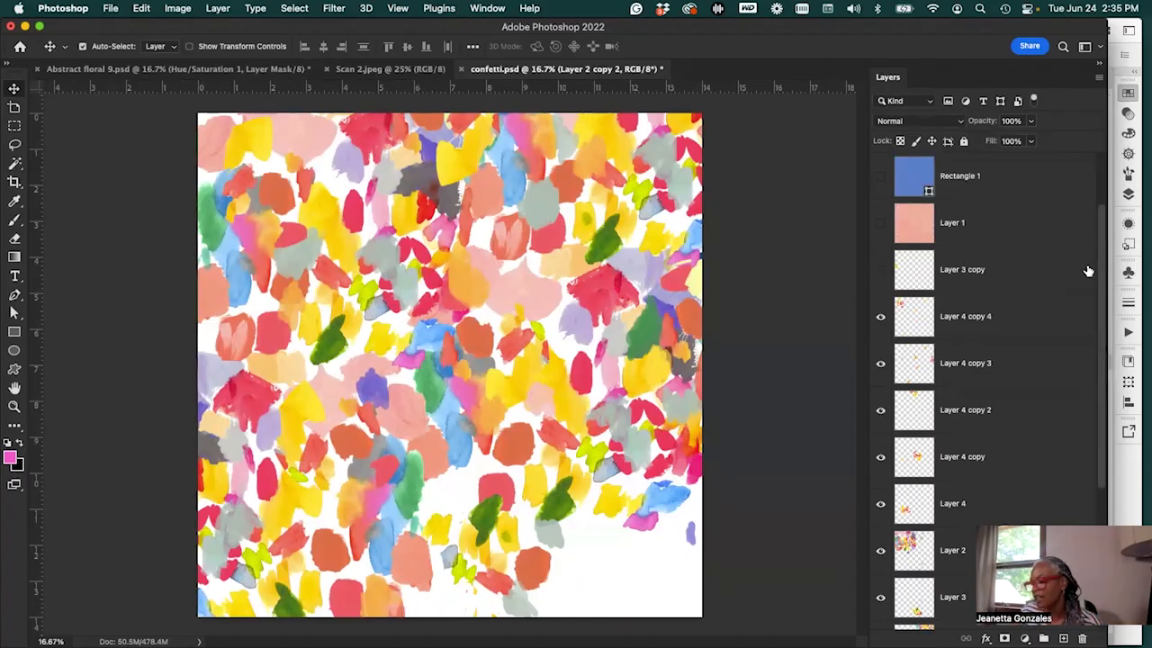
left_click(880, 269)
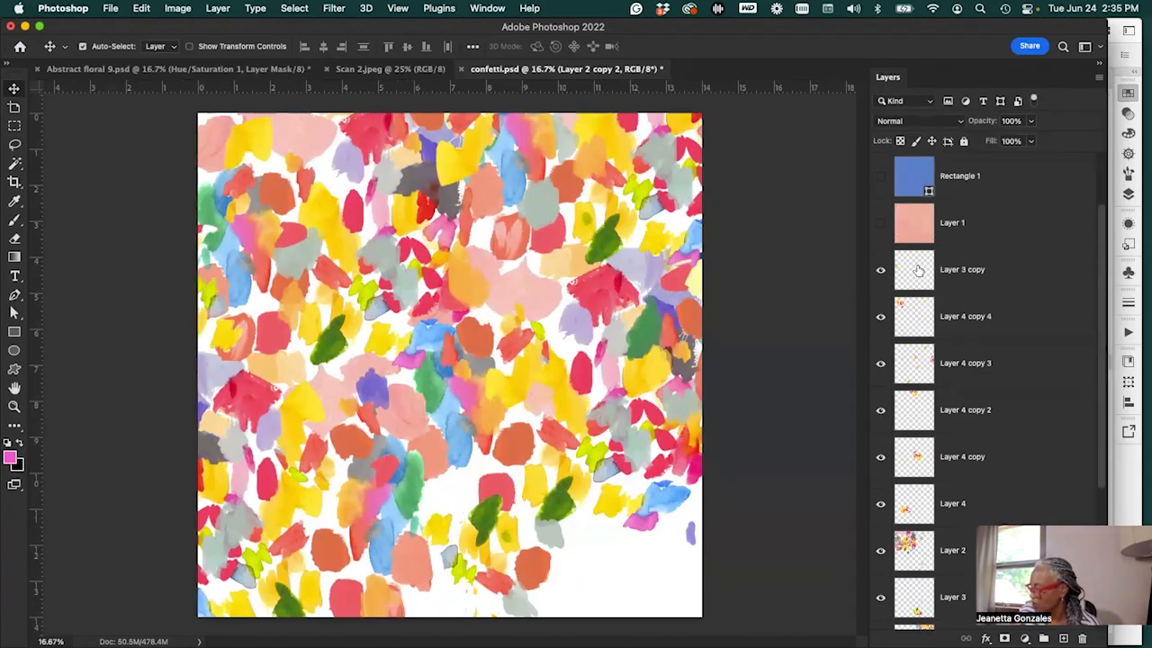
left_click_drag(1106, 380, 1121, 520)
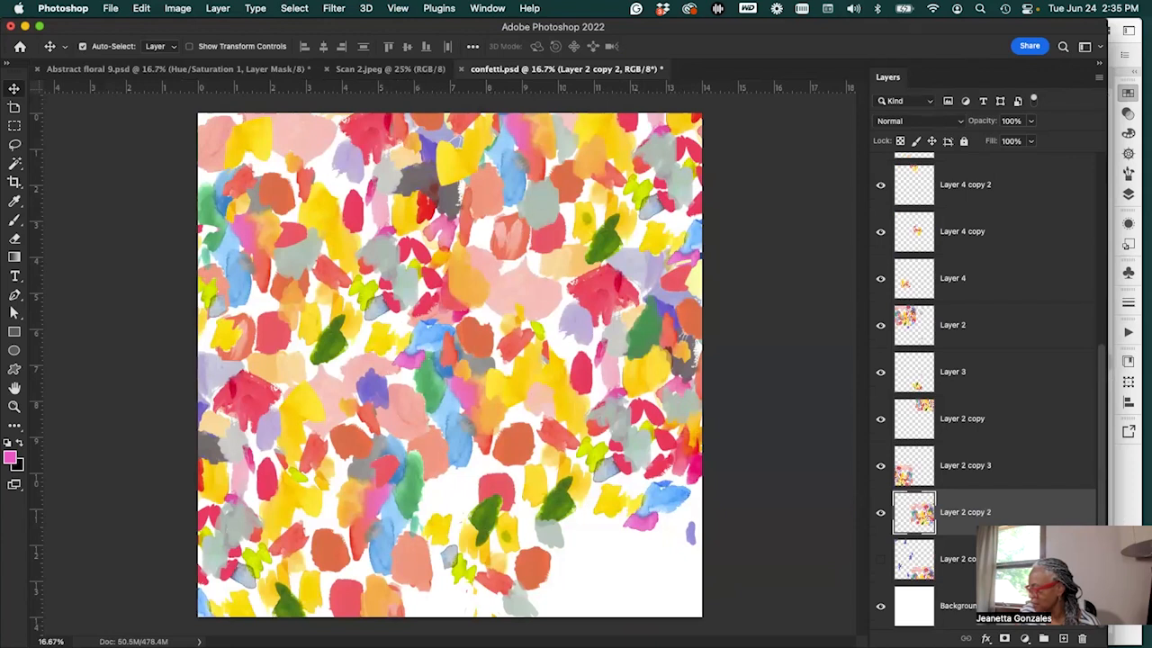
left_click(880, 559)
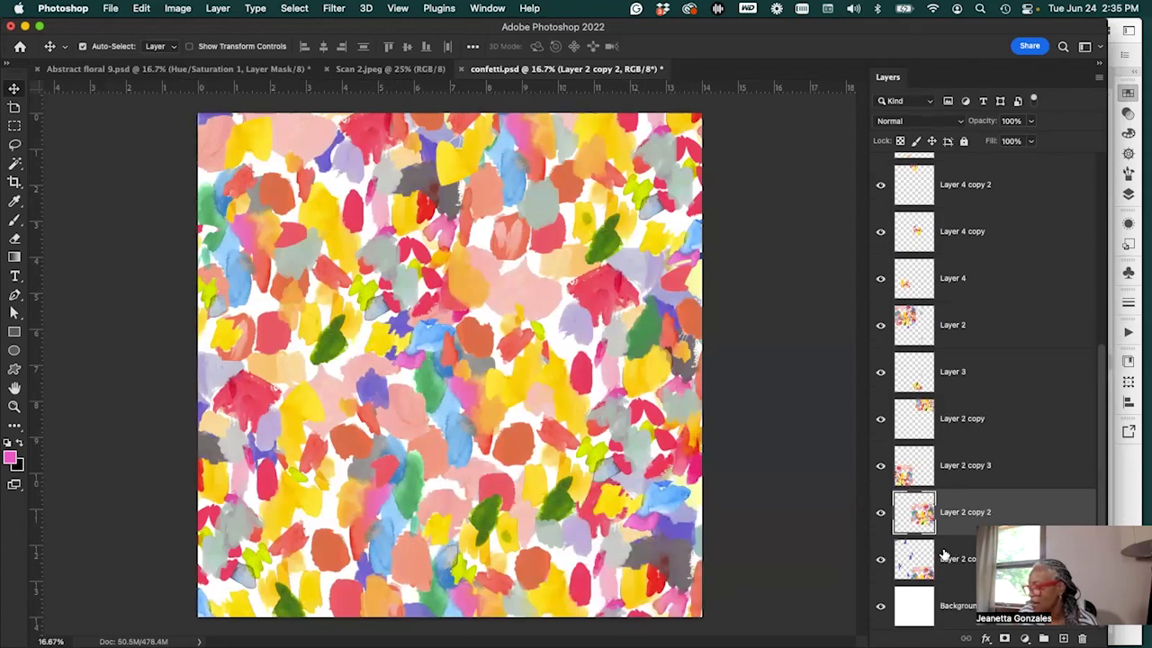
Briefly show the salmon-coloured Layer 1, inspect its blending mode, and hide it again
left_click_drag(1102, 432, 1103, 234)
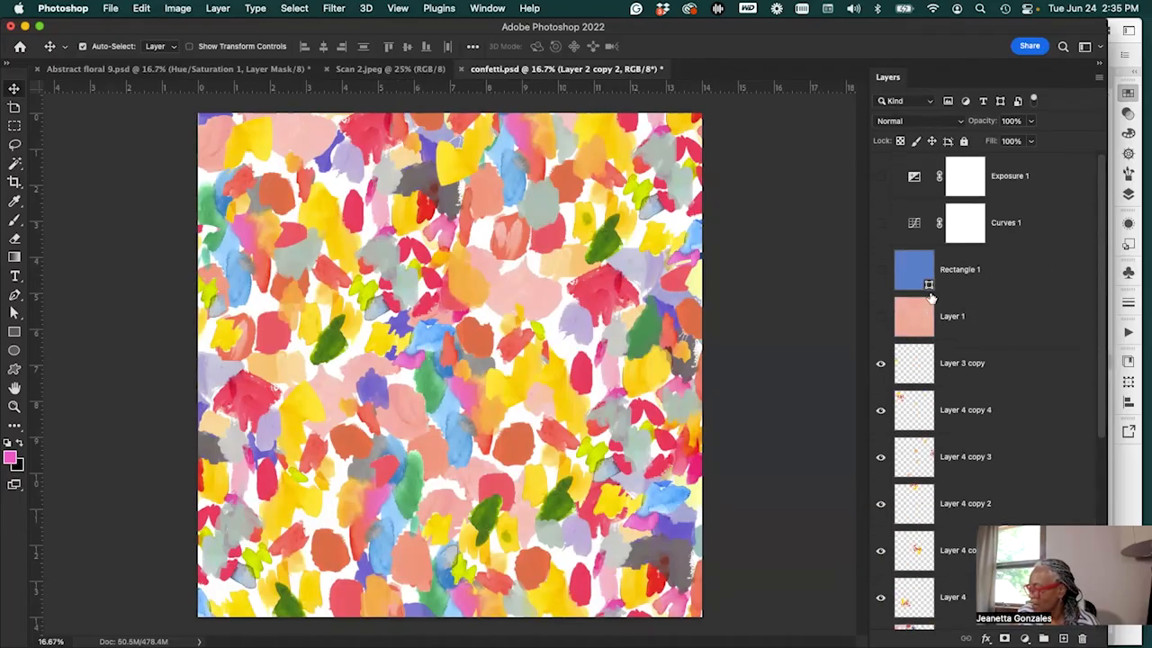
left_click(881, 321)
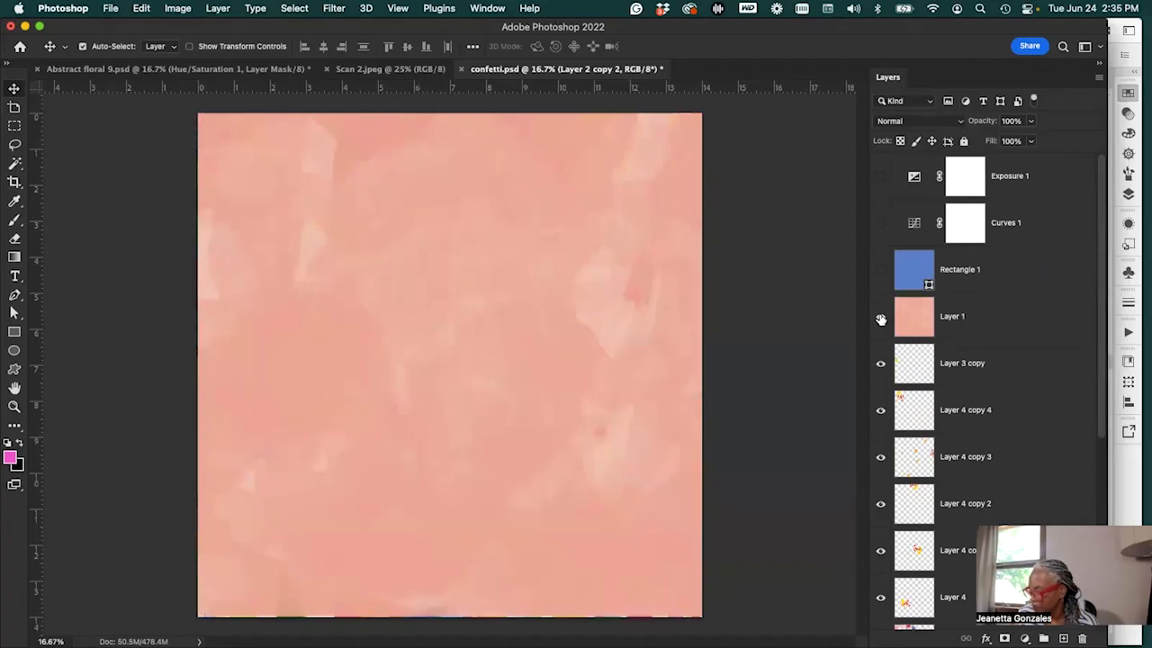
left_click(982, 310)
left_click(943, 122)
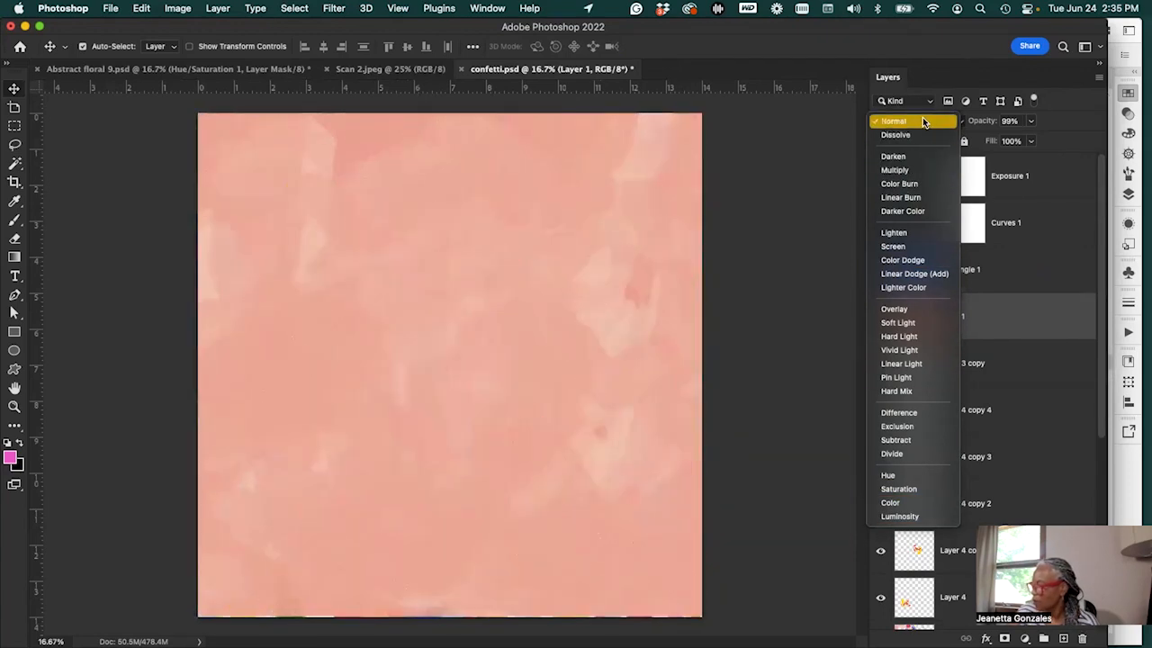
left_click(925, 120)
left_click(881, 316)
Show and select the blue Rectangle 1 layer, and inspect its blending mode and opacity
left_click(881, 269)
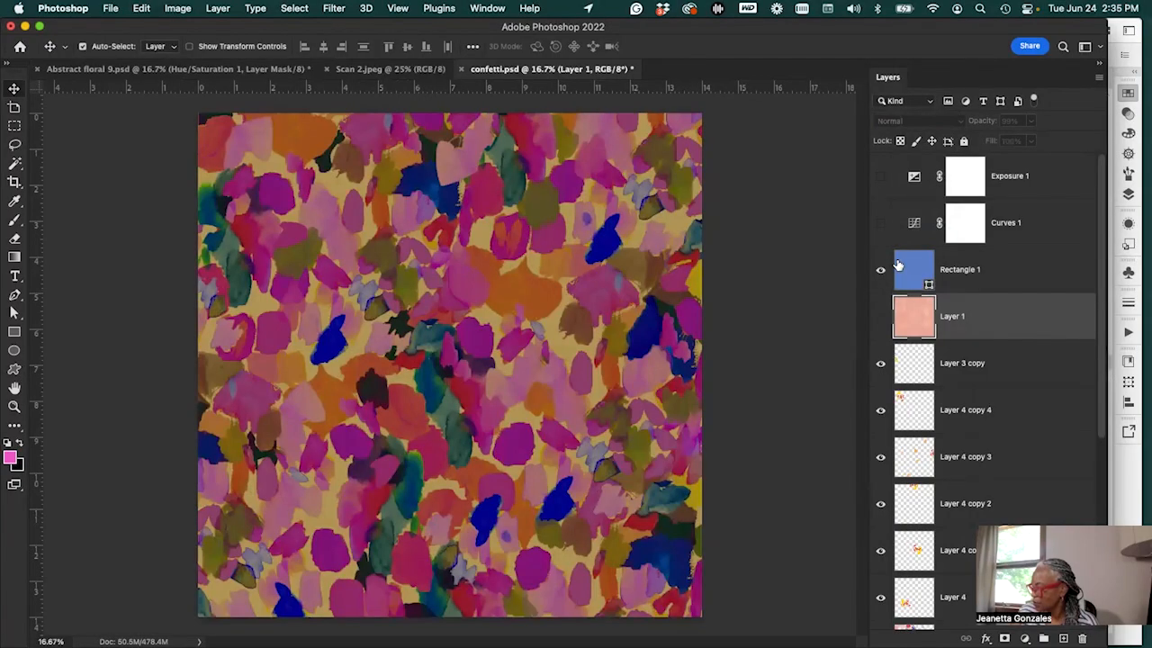
left_click(1074, 286)
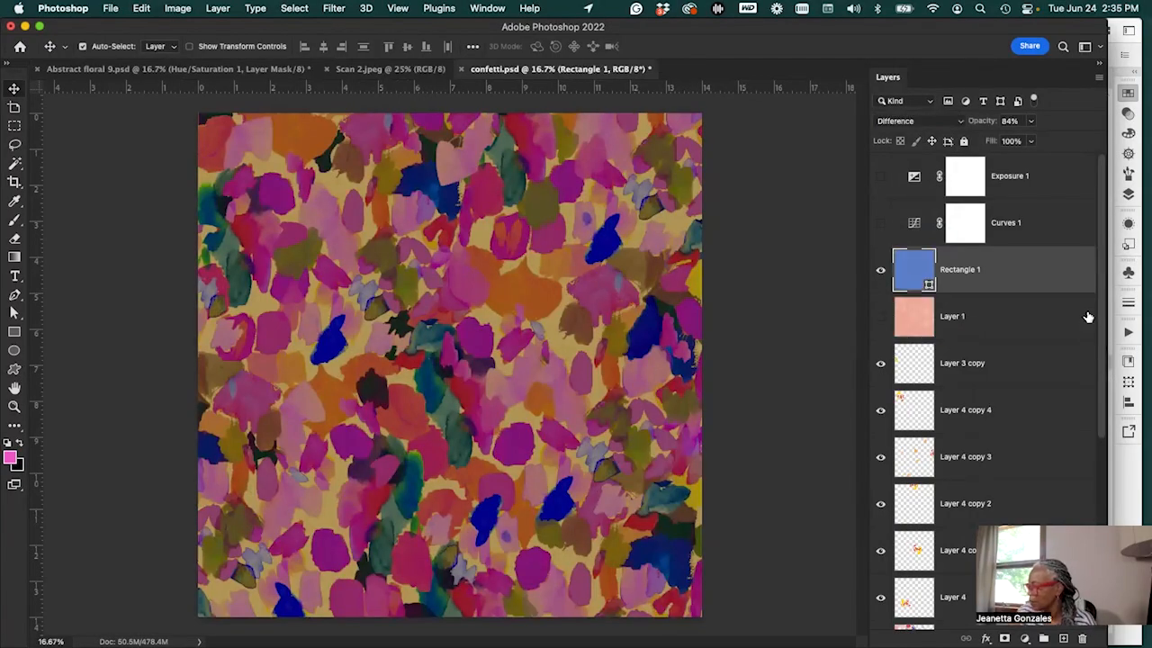
left_click(937, 121)
left_click(937, 120)
left_click(1032, 121)
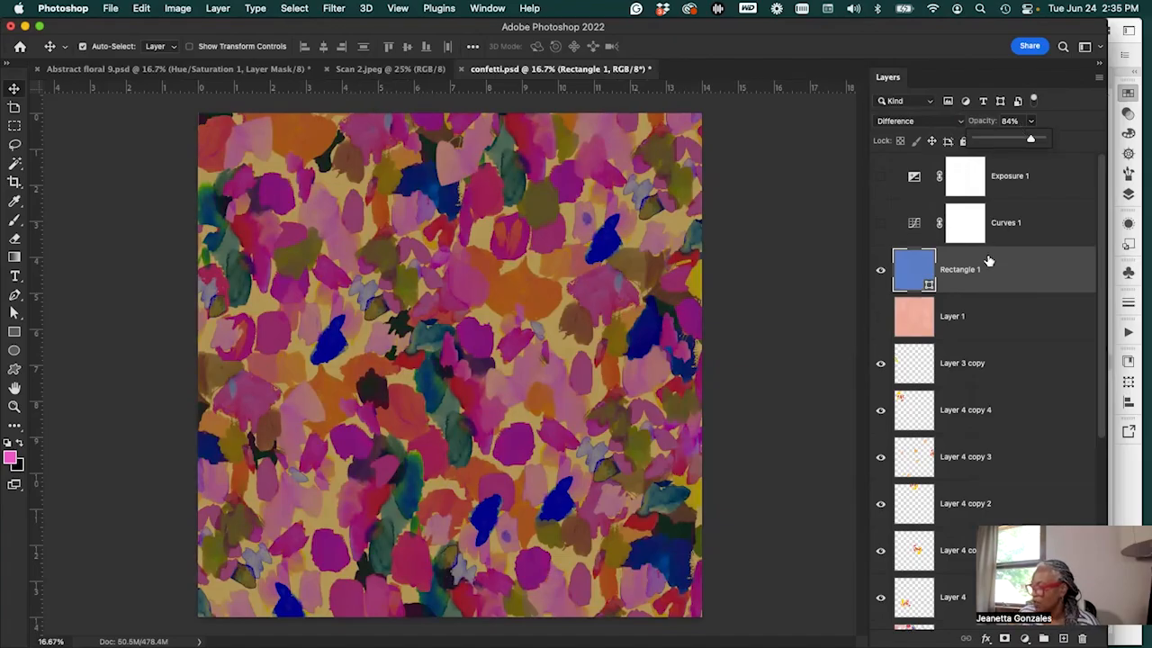
Show the Curves 1 and Exposure 1 adjustment layers, select Curves 1, and review the available adjustment layer types
left_click(880, 224)
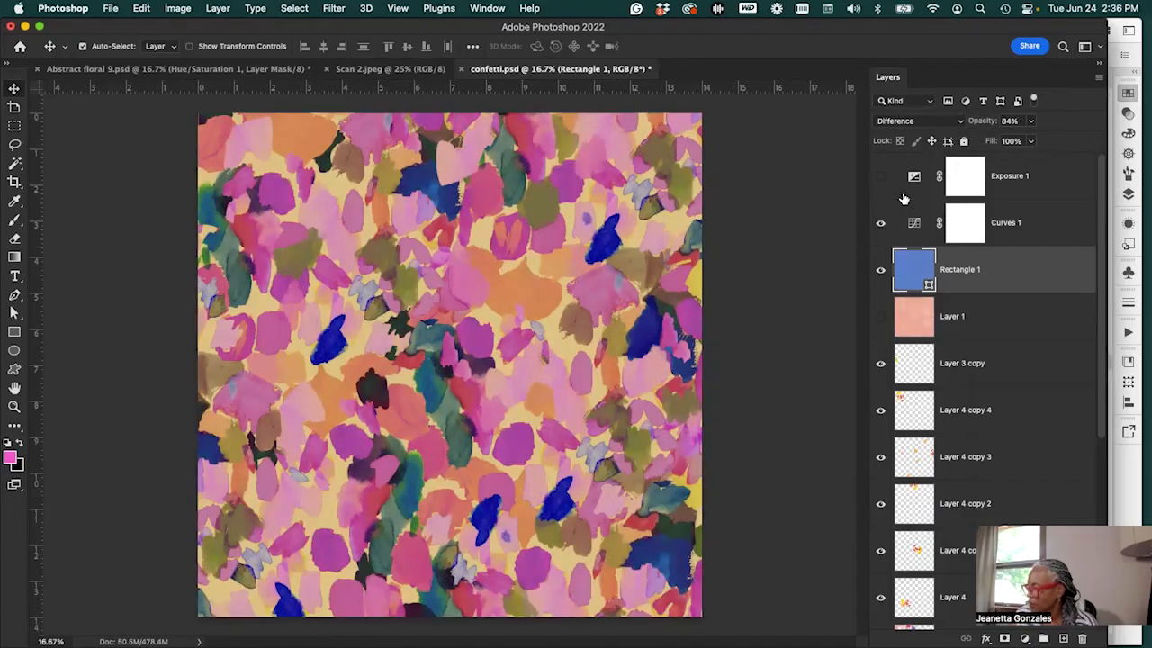
left_click(1023, 236)
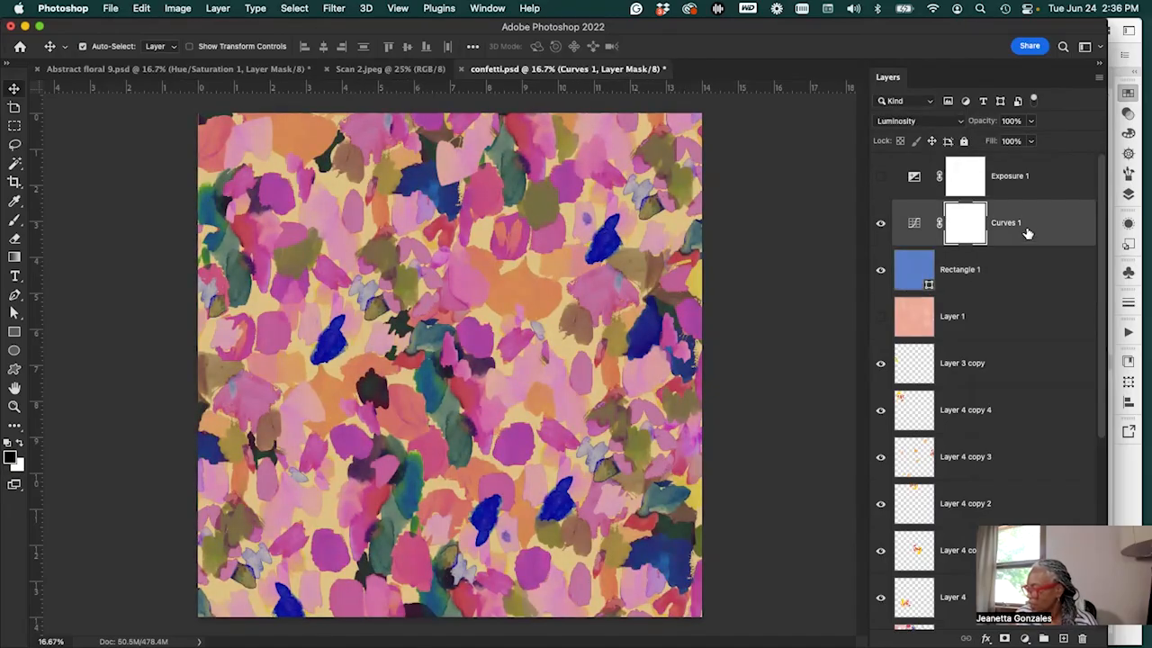
left_click(882, 176)
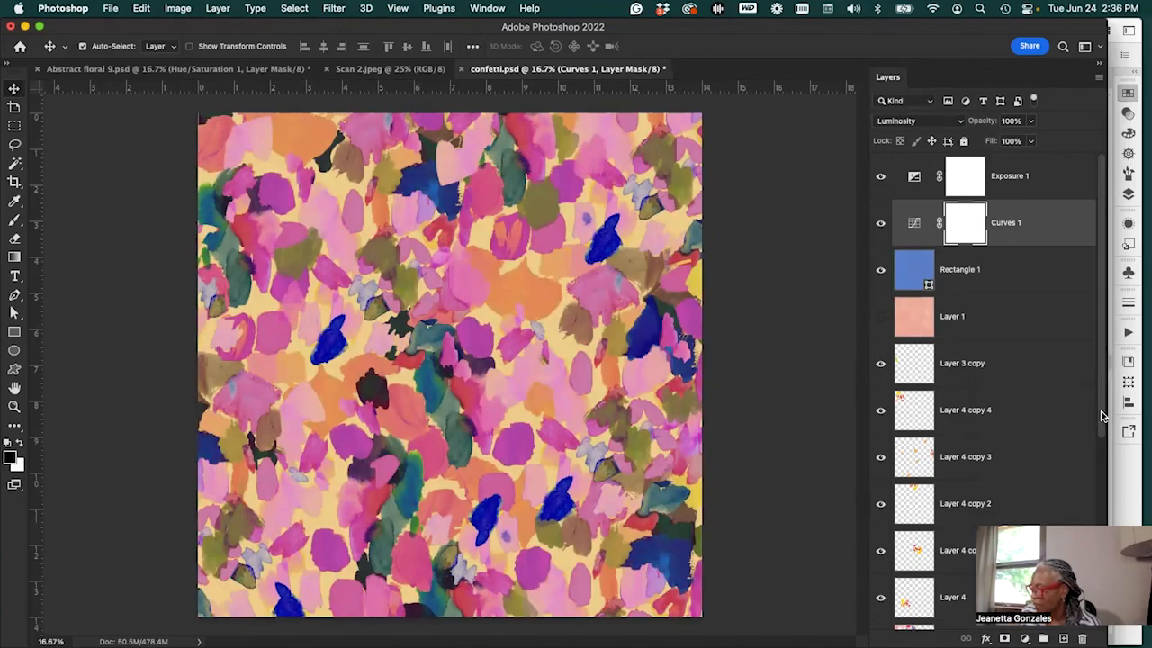
left_click_drag(1102, 417, 1104, 280)
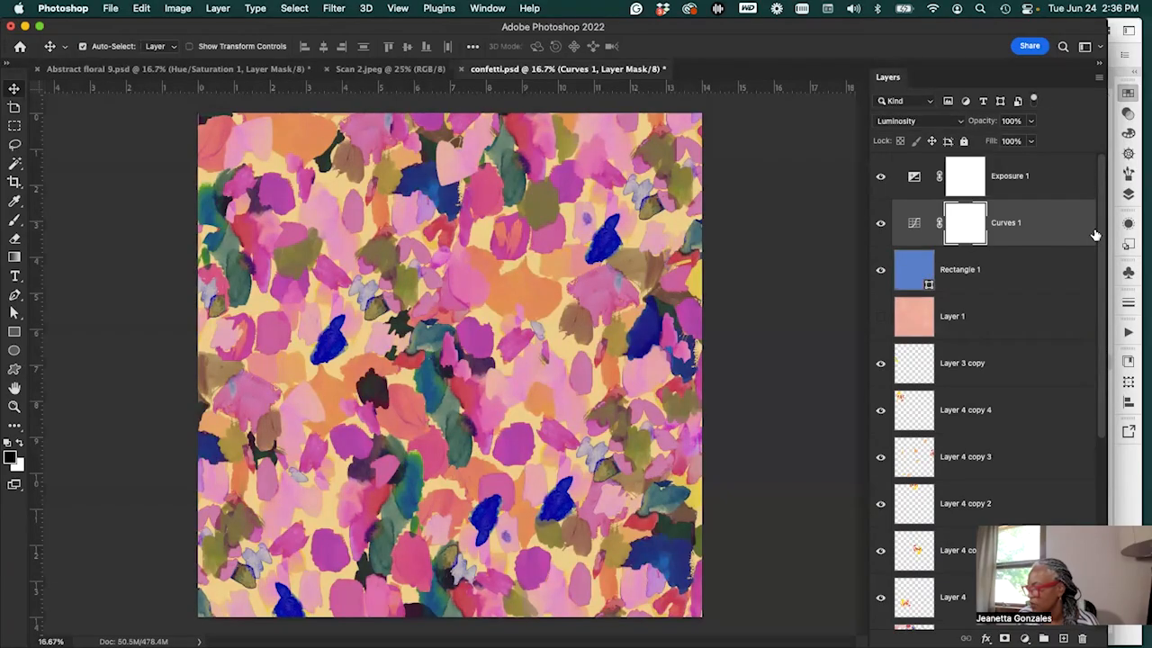
left_click(1024, 638)
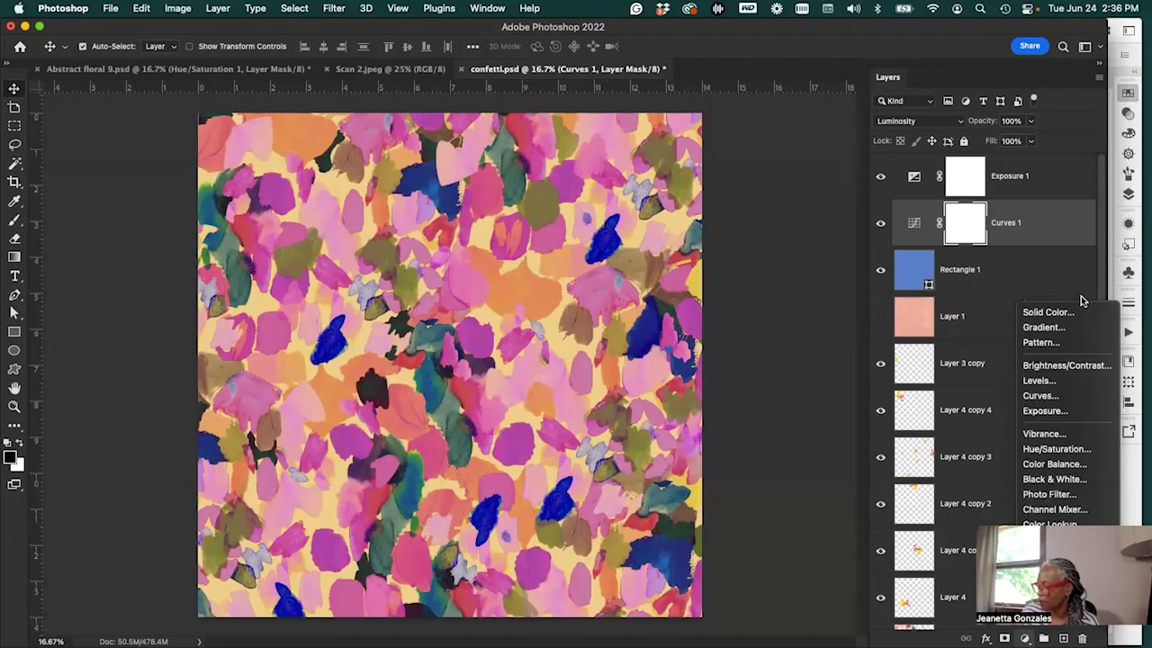
left_click(747, 566)
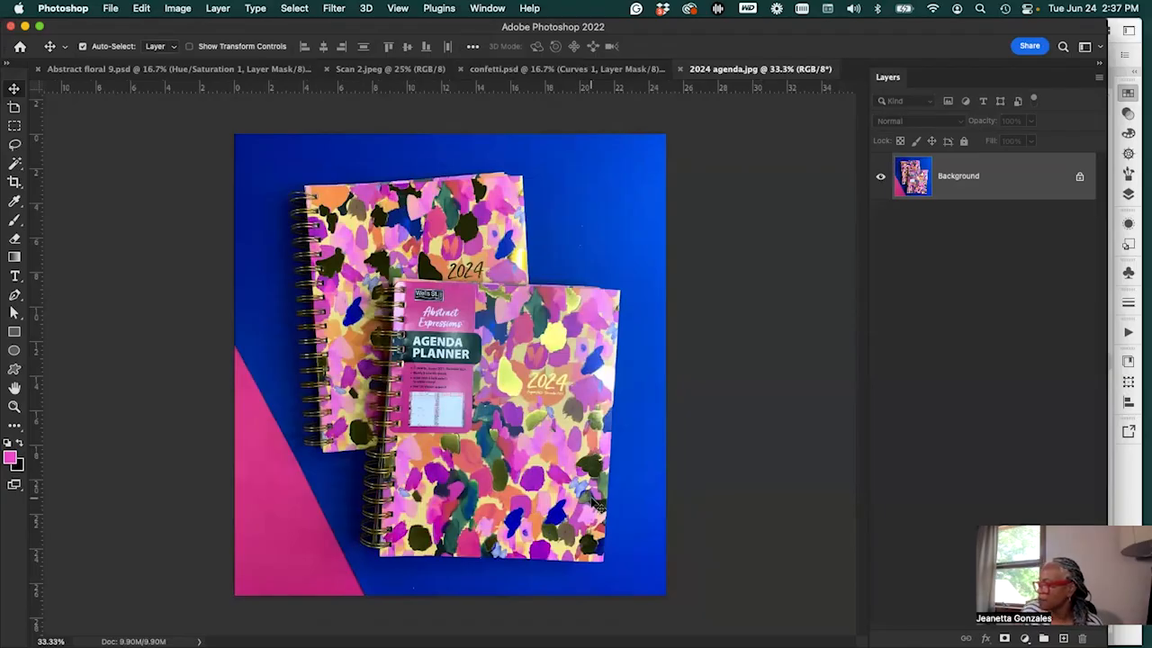
Compare the recoloured pattern in confetti.psd with the original paint swatches in Scan 2.jpeg
left_click(610, 71)
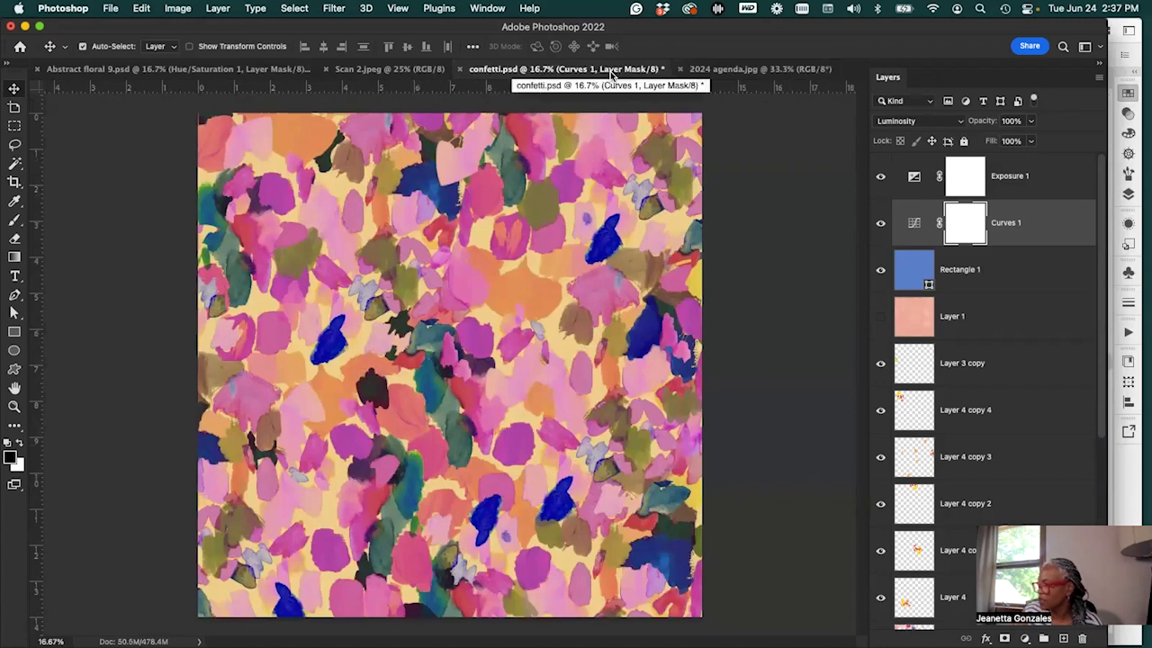
left_click(404, 70)
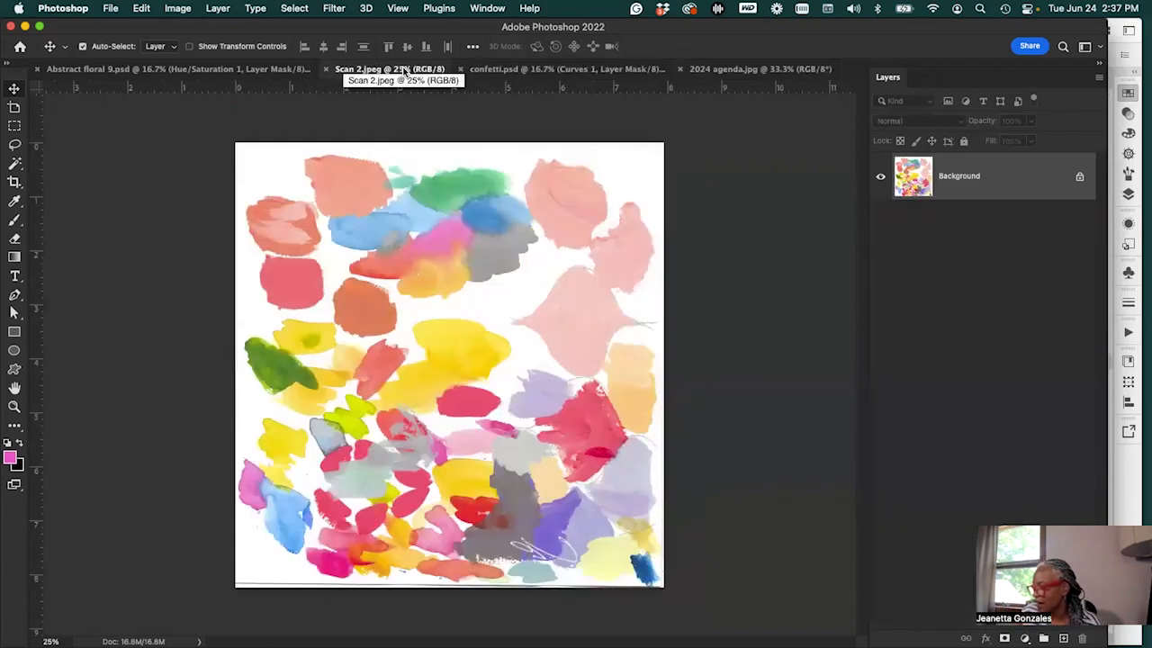
left_click(607, 70)
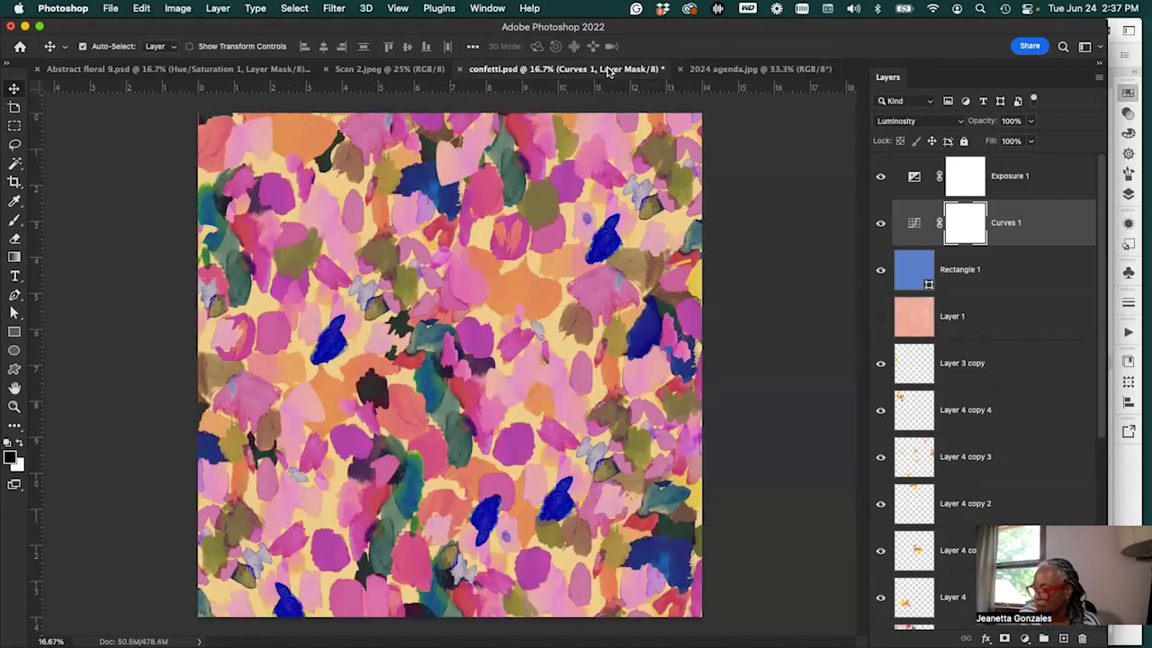
Return to Abstract floral 9.psd, select the mask of Layer 2 copy 2, and toggle that layer's visibility to inspect its blending
left_click(264, 69)
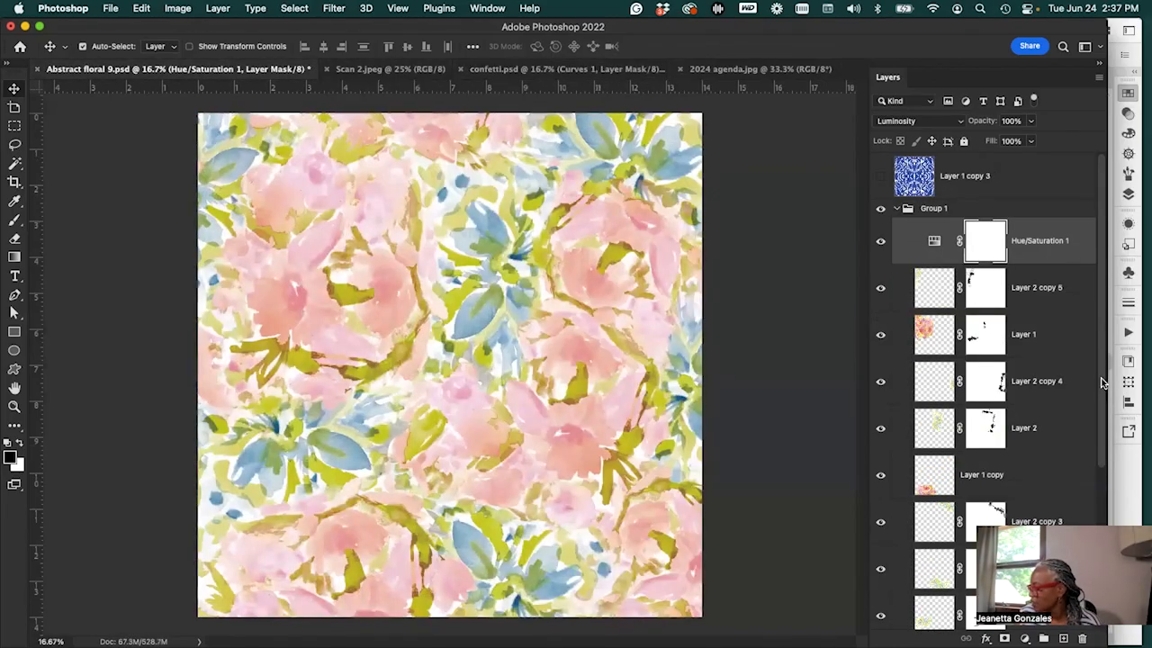
scroll(1097, 462, "down", 4)
left_click(995, 392)
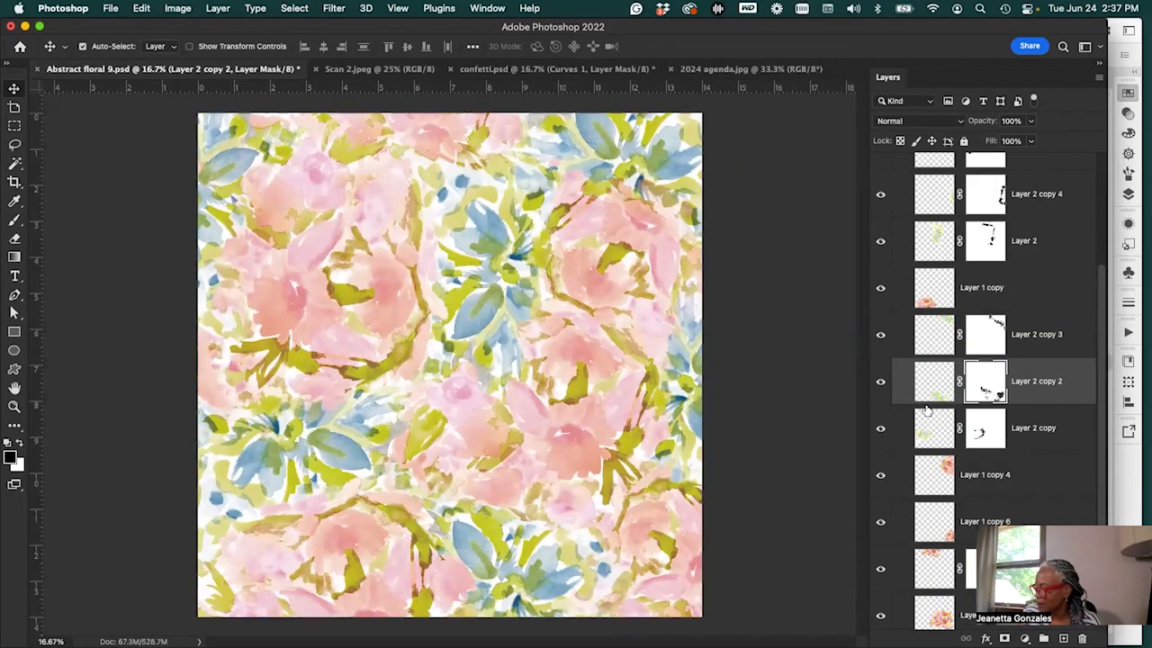
left_click(881, 381)
left_click(881, 382)
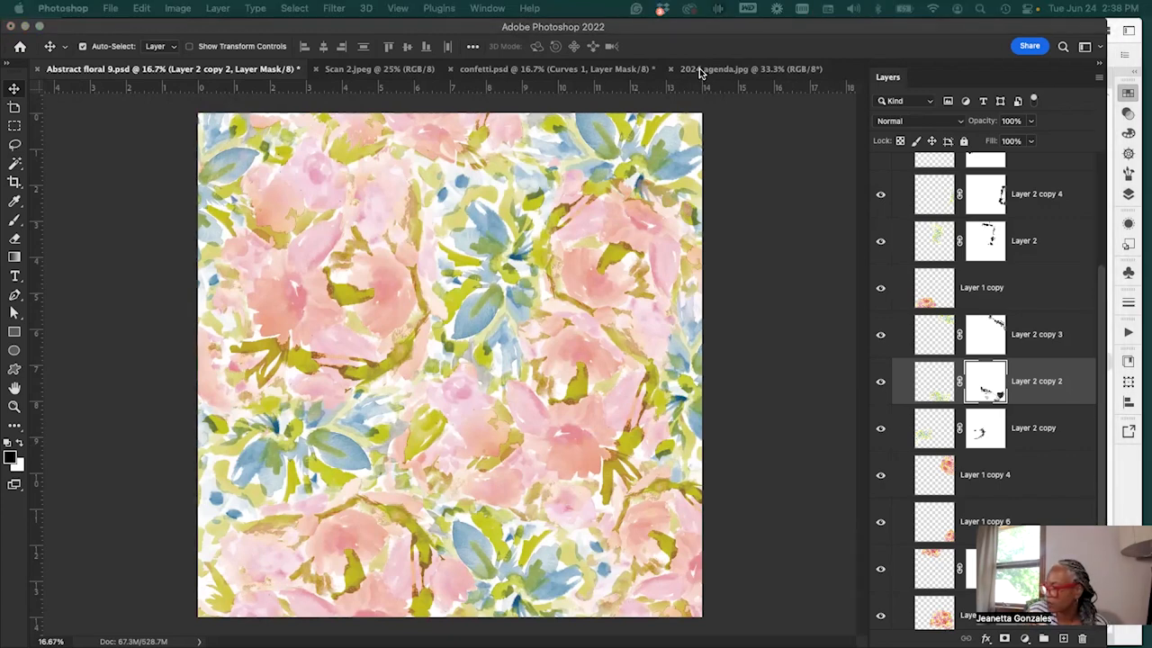
Close 2024 agenda.jpg, confetti.psd without saving, and Scan 2.jpeg, but keep Abstract floral 9.psd open
left_click(670, 70)
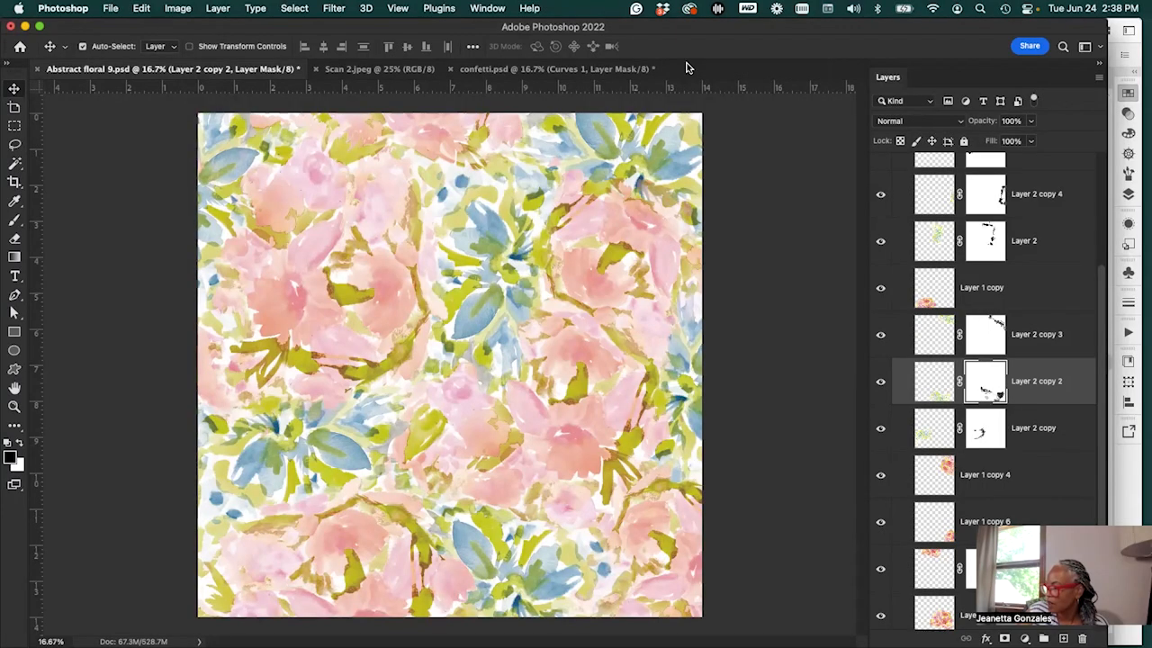
left_click(450, 69)
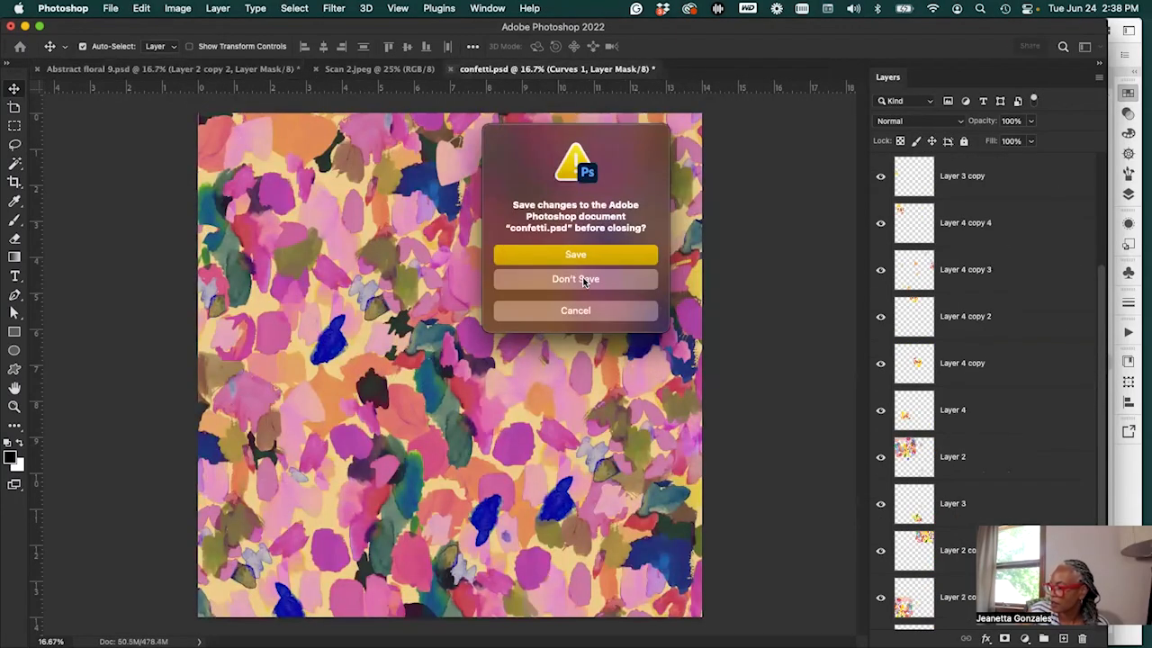
left_click(584, 280)
left_click(315, 70)
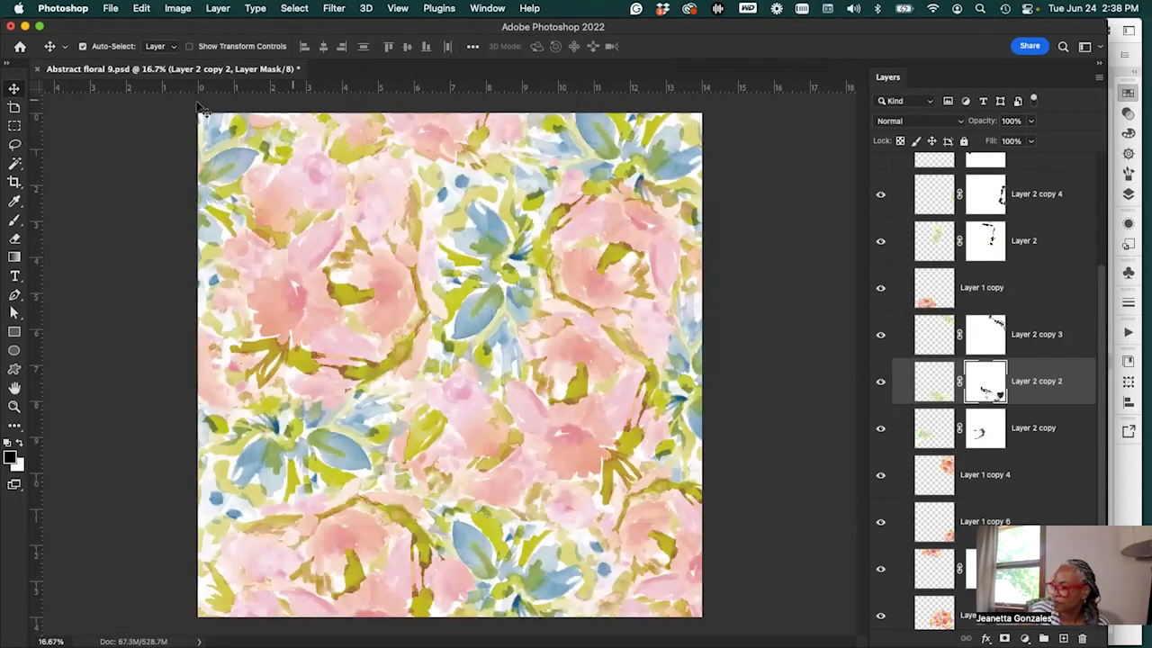
left_click(38, 70)
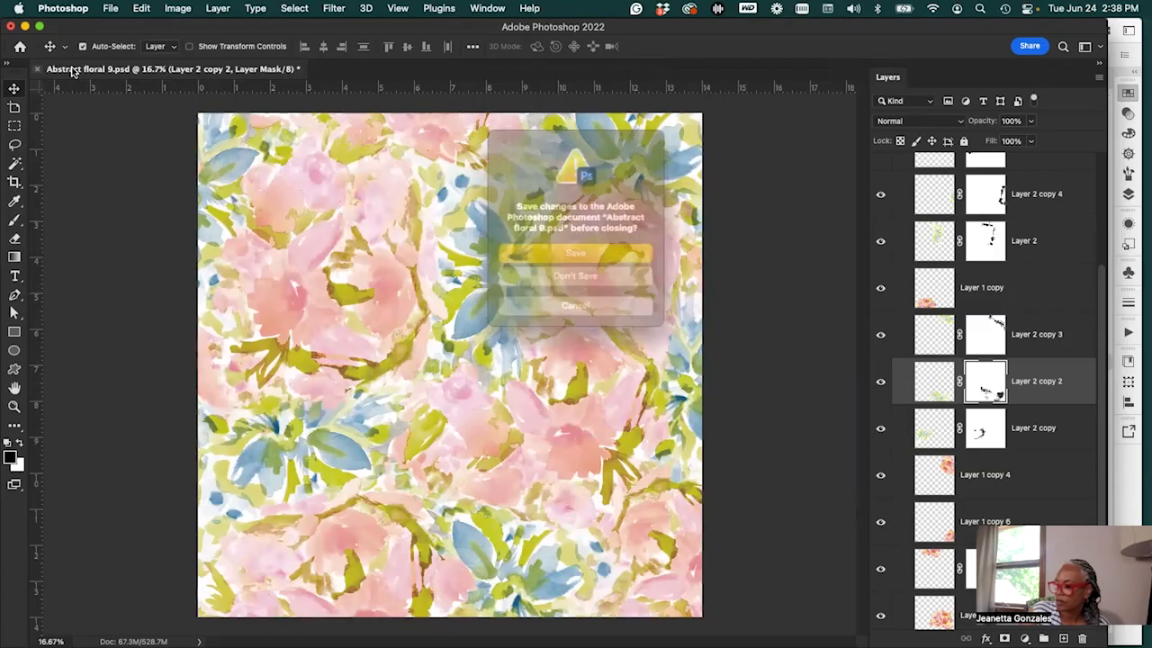
left_click(593, 307)
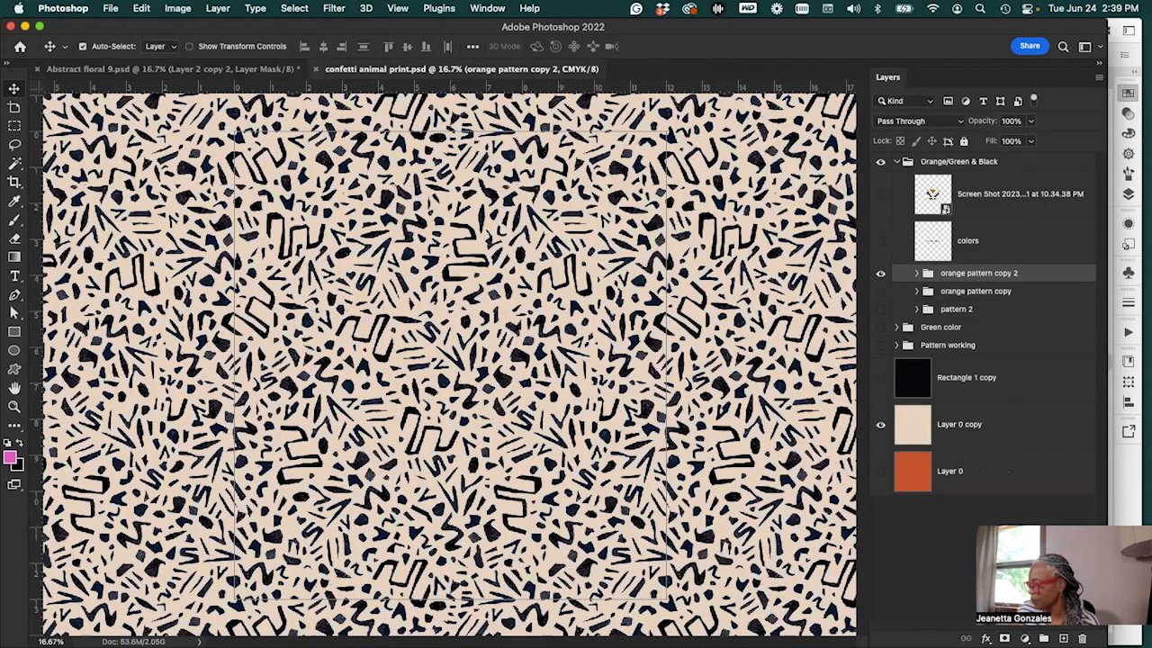
Hide the orange pattern copy 2 group, show orange pattern copy, and expand both groups to inspect the layers inside
left_click(881, 273)
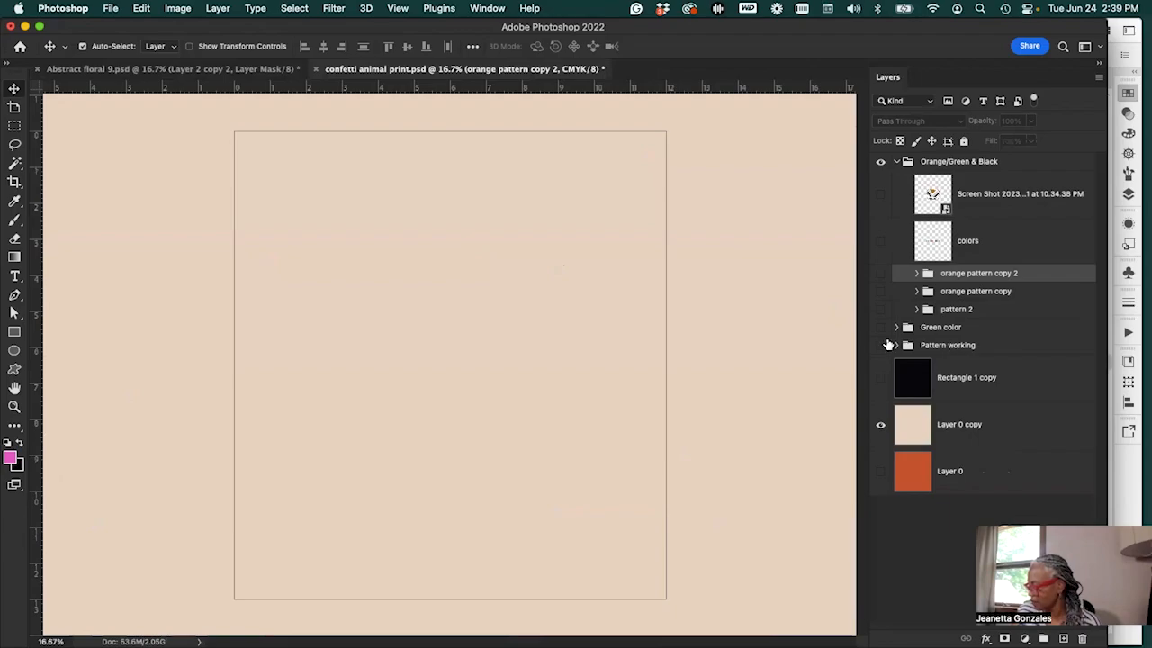
left_click(917, 273)
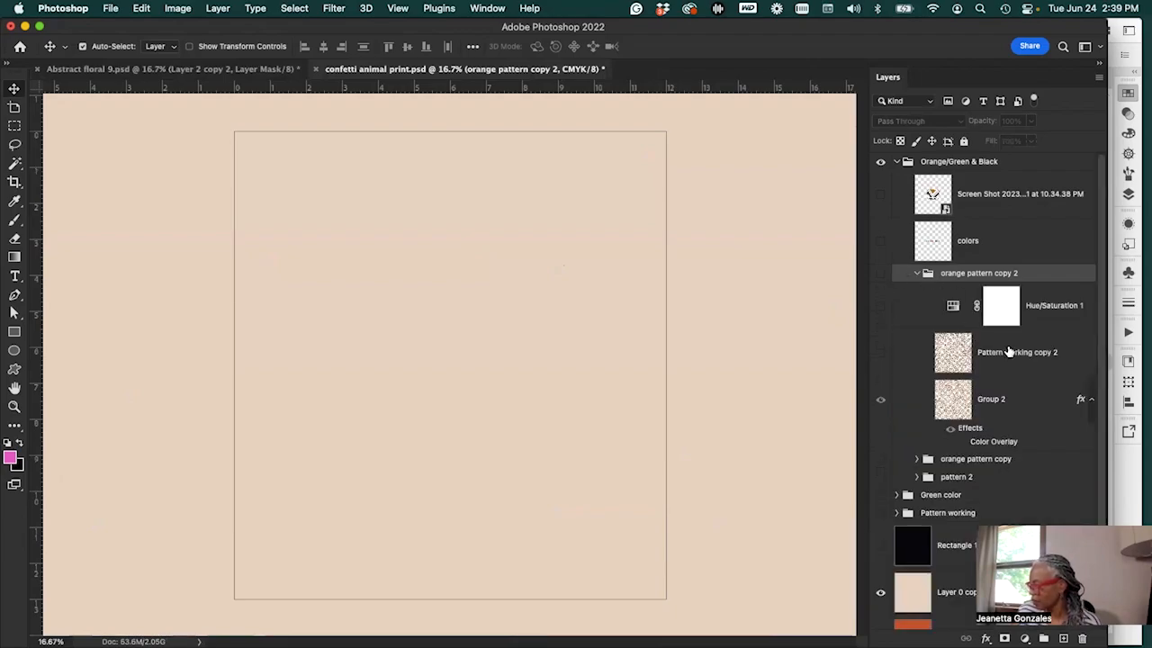
left_click(882, 458)
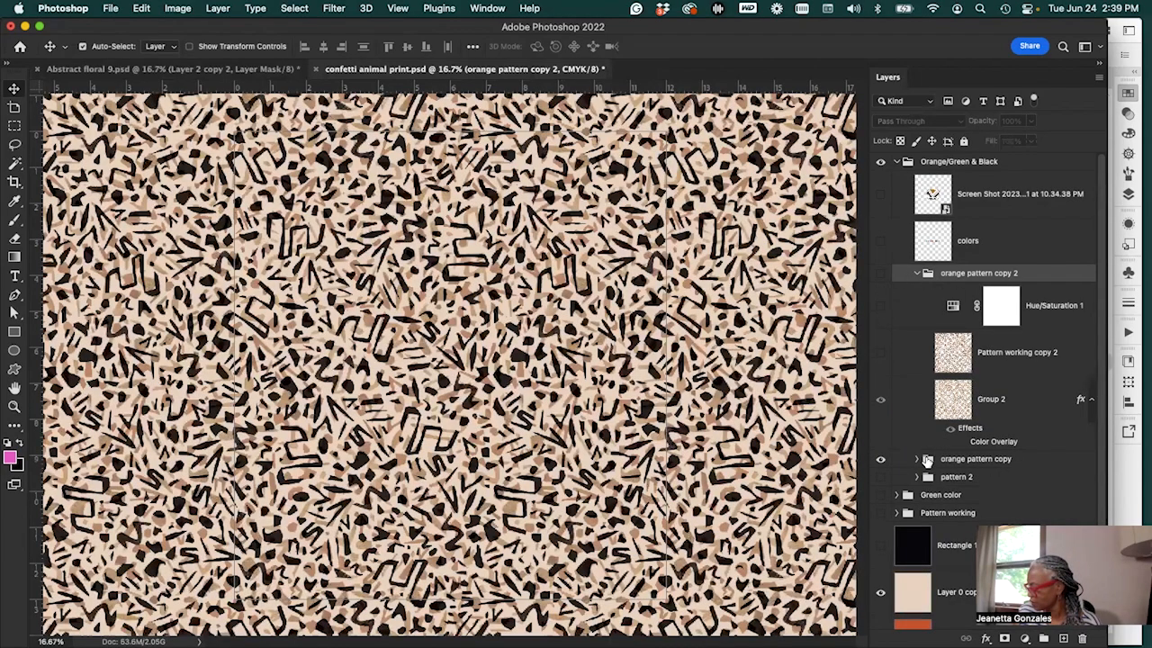
left_click(918, 459)
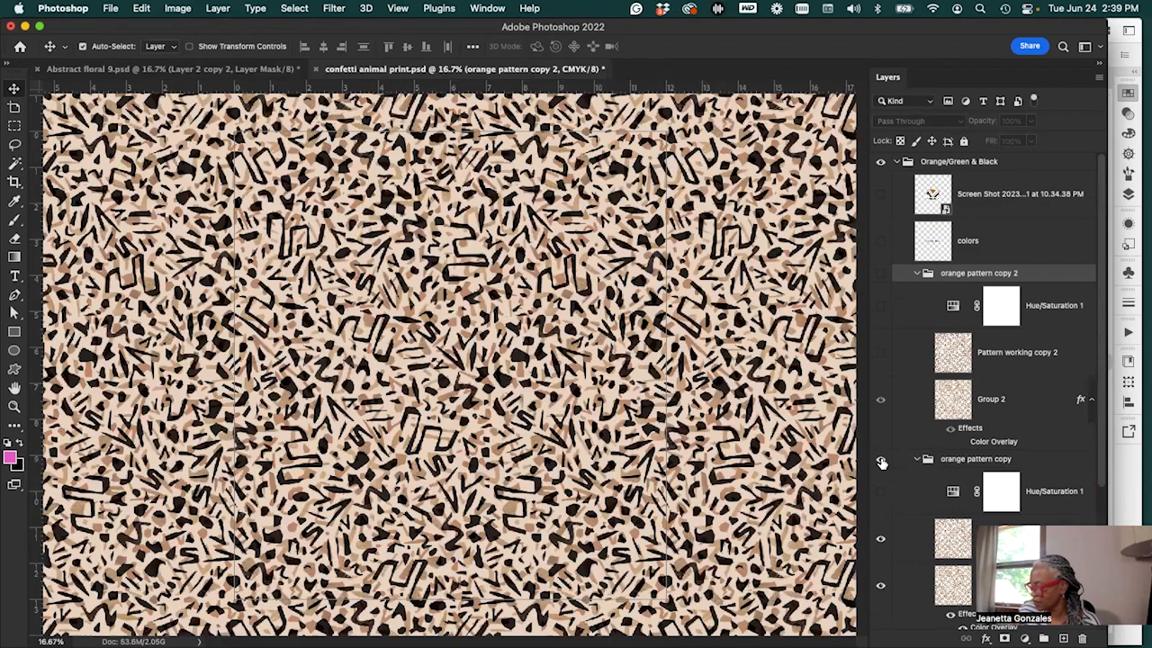
left_click(882, 460)
left_click(882, 460)
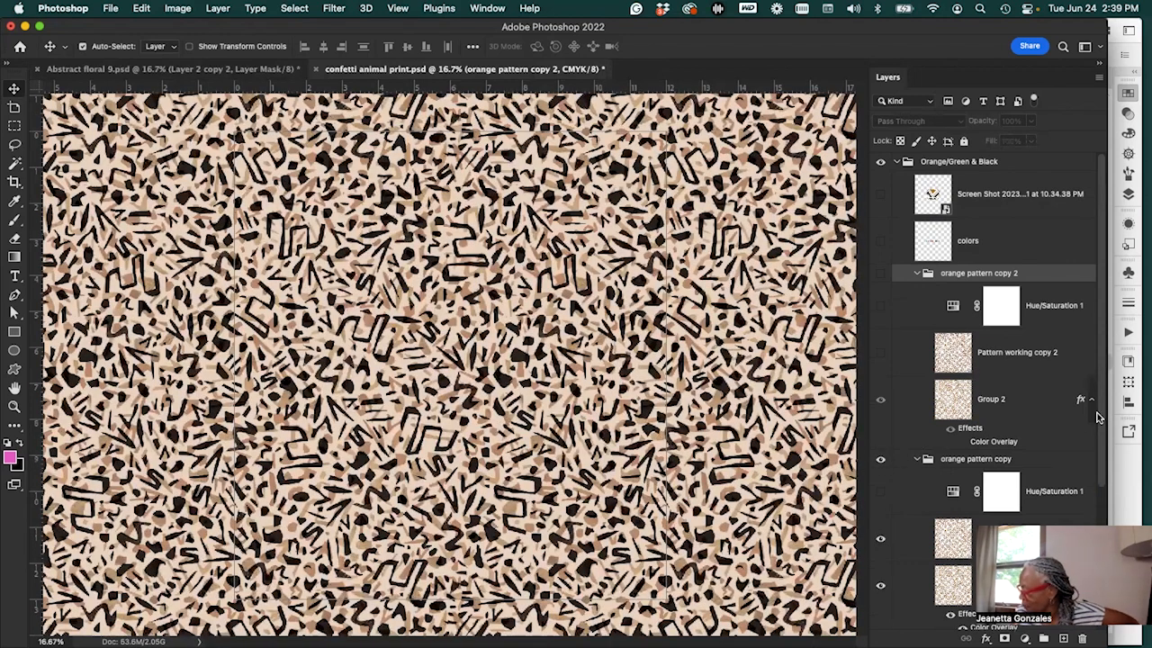
Hide and collapse the orange pattern copy group, then show and expand the Pattern working group to review its layers
scroll(1080, 445, "down", 5)
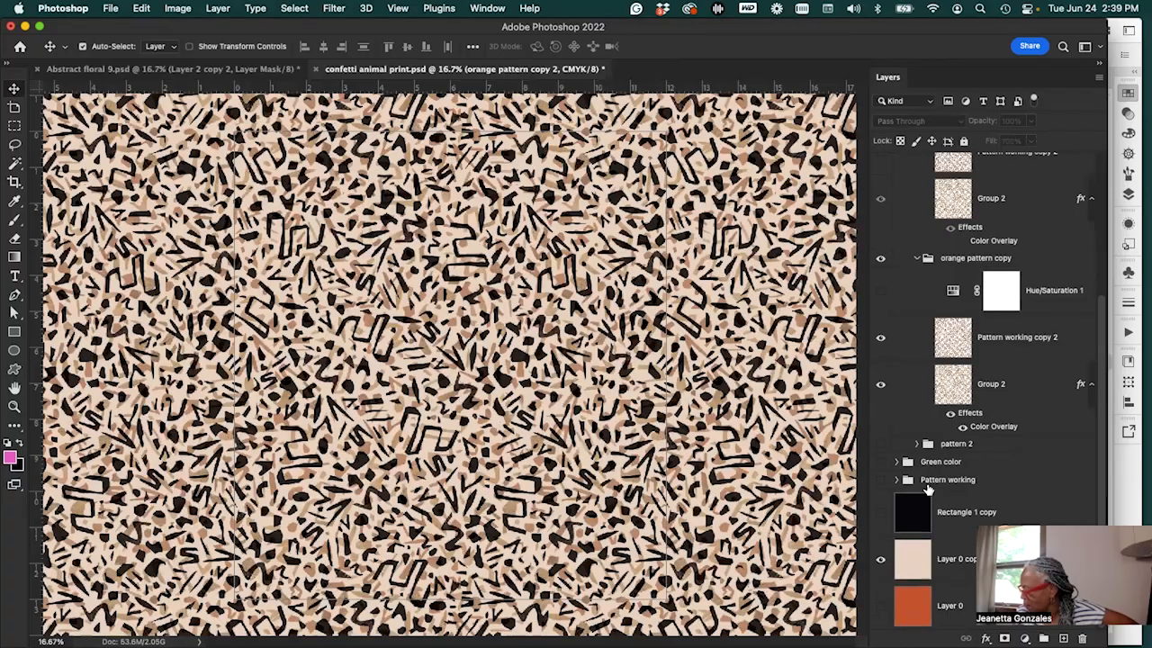
left_click(898, 479)
scroll(1090, 236, "up", 3)
left_click(880, 351)
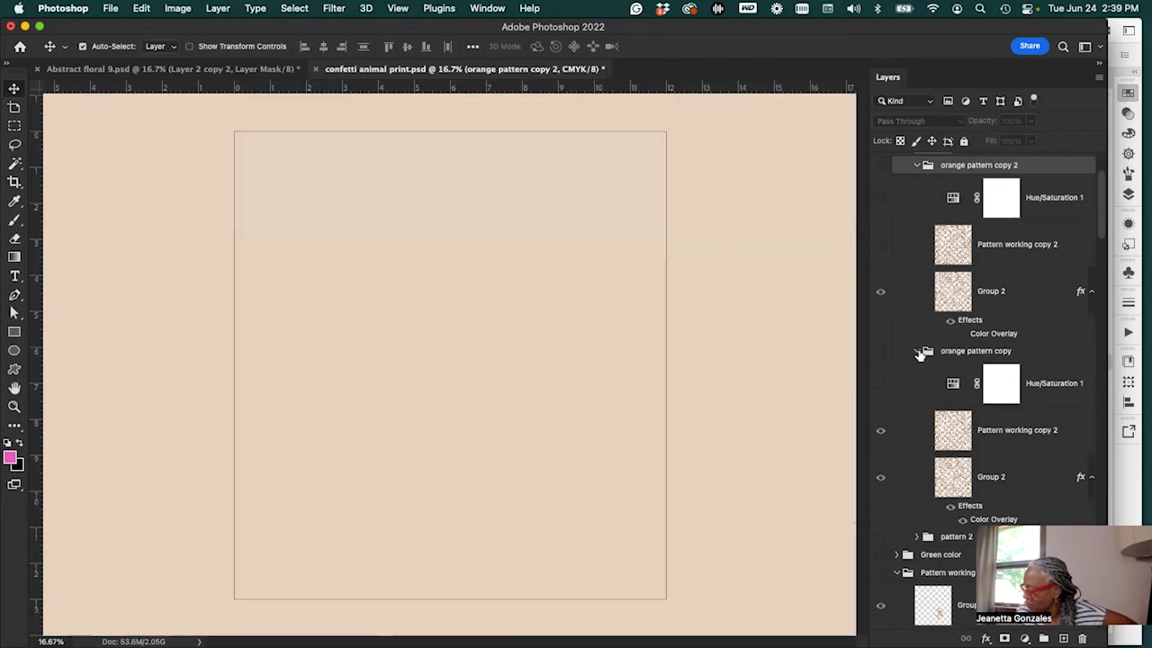
left_click(919, 351)
mouse_move(1105, 287)
left_mouse_down()
mouse_move(1098, 378)
mouse_move(1102, 248)
mouse_move(1103, 275)
left_mouse_up()
left_click(881, 261)
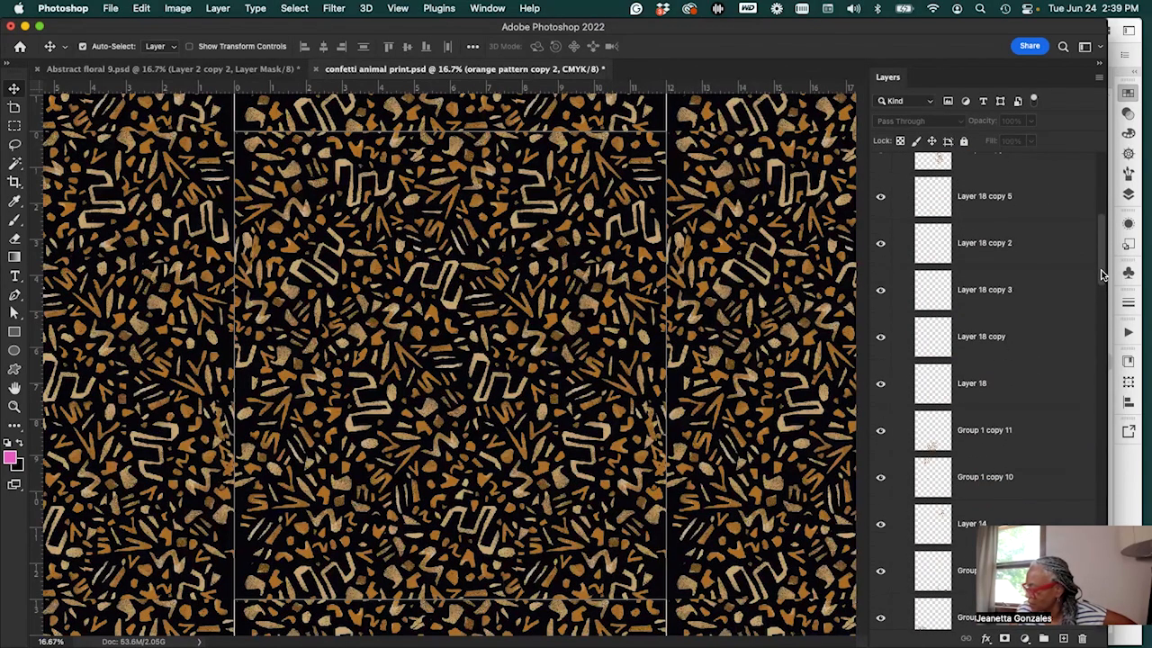
scroll(1088, 514, "down", 15)
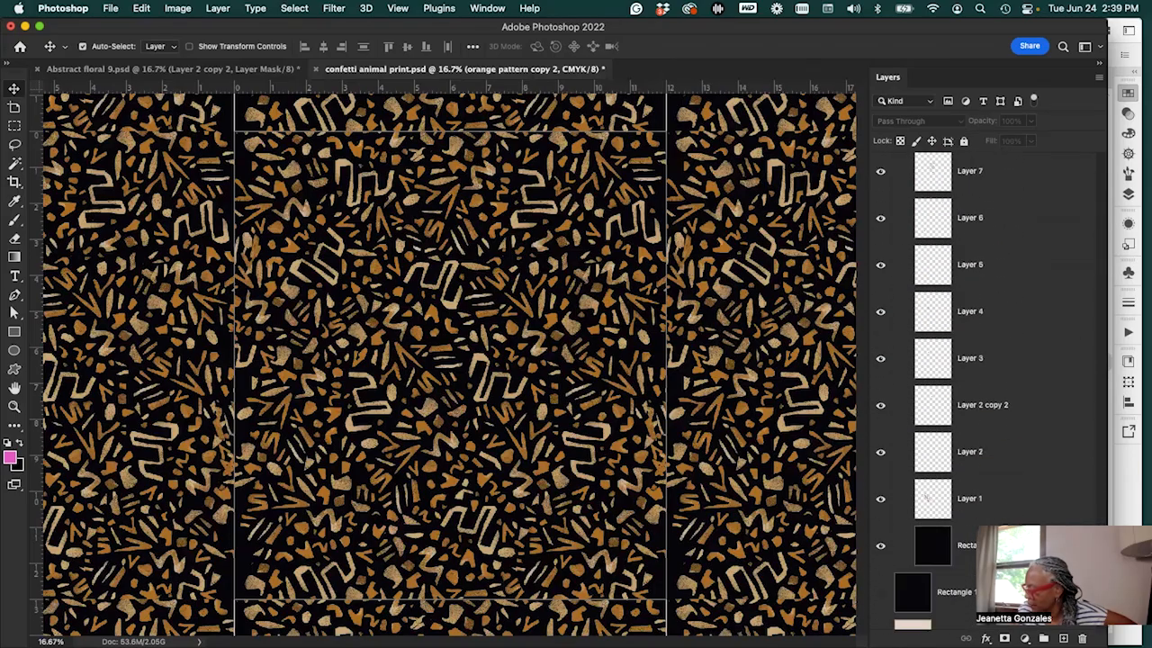
Hide the black Rectangle 1 copy 2, try the orange Layer 0 as background, and settle on the beige Layer 0 copy
left_click(880, 467)
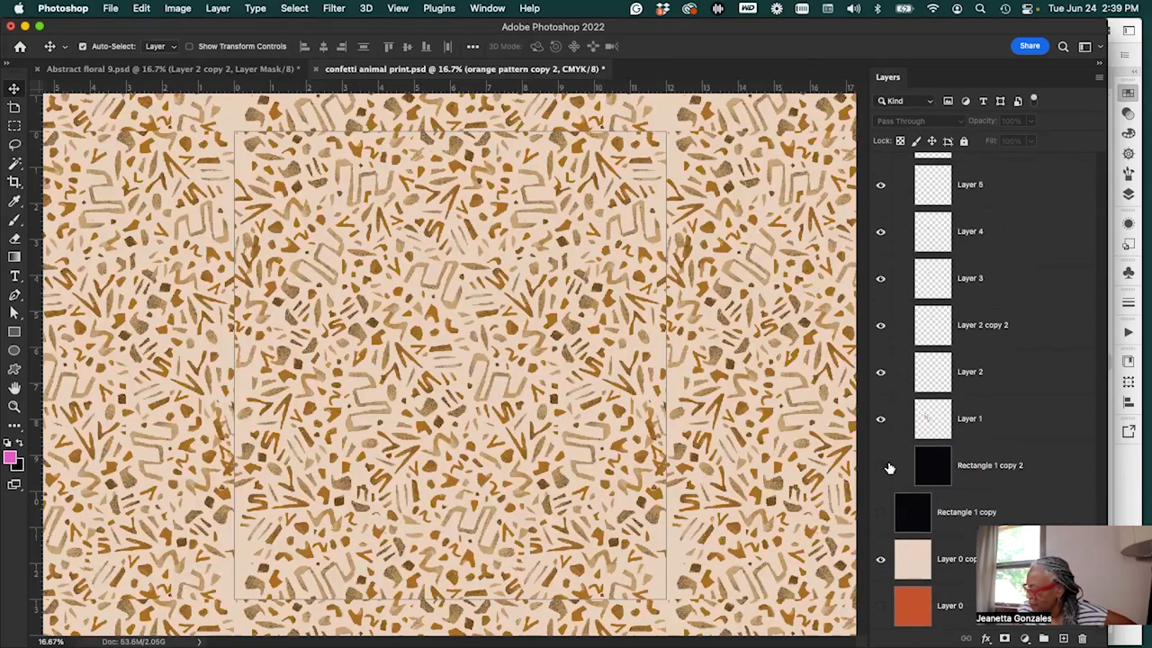
left_click(881, 559)
left_click(881, 606)
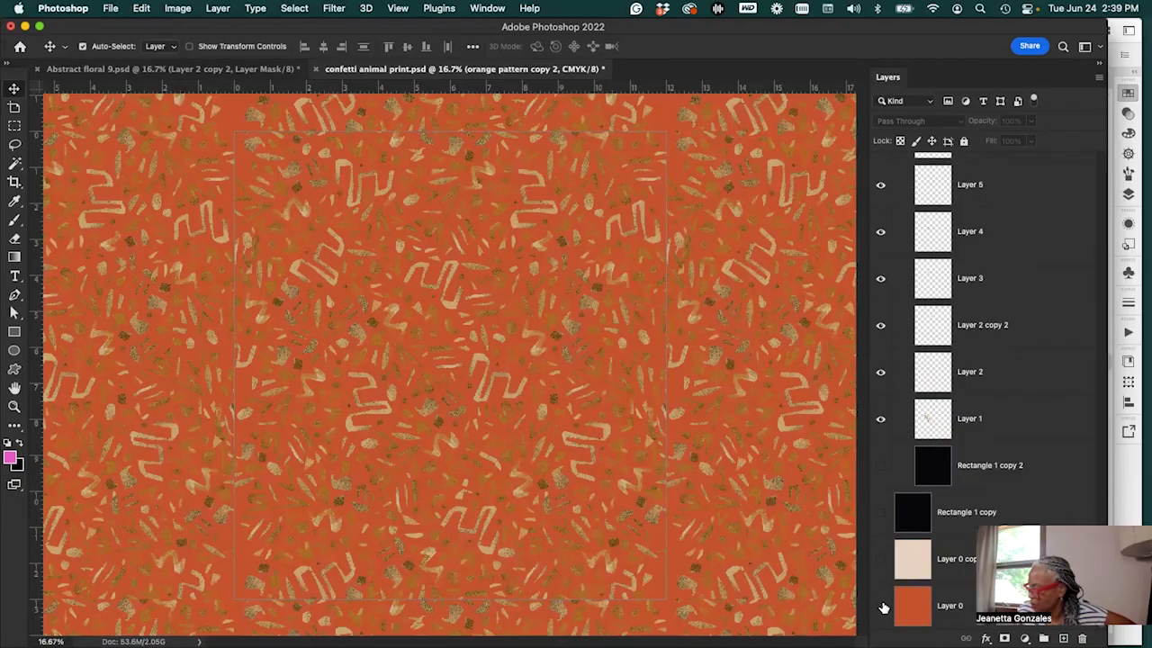
left_click(882, 607)
left_click(882, 607)
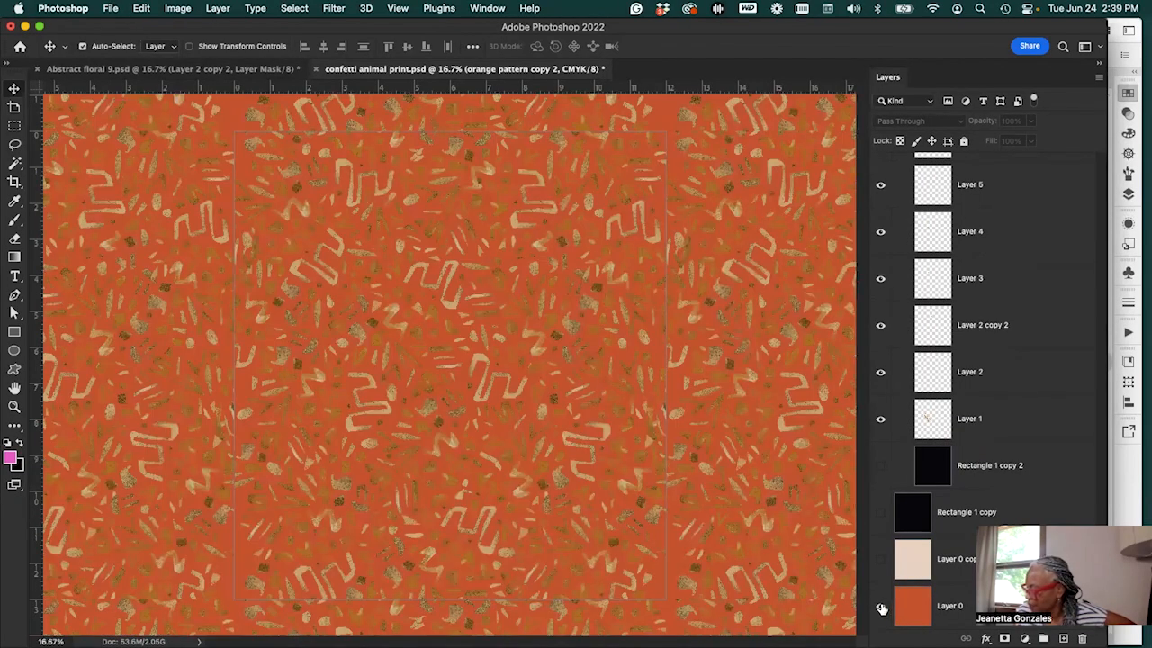
left_click(882, 608)
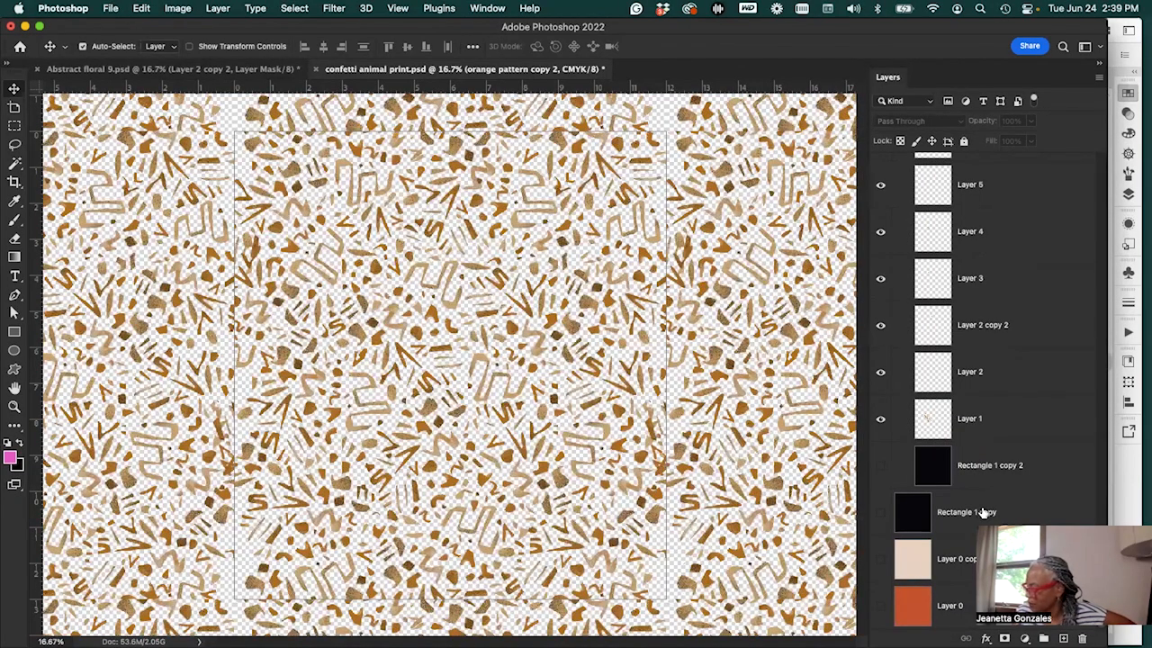
mouse_move(1100, 549)
left_mouse_down()
mouse_move(1100, 515)
mouse_move(1099, 553)
left_mouse_up()
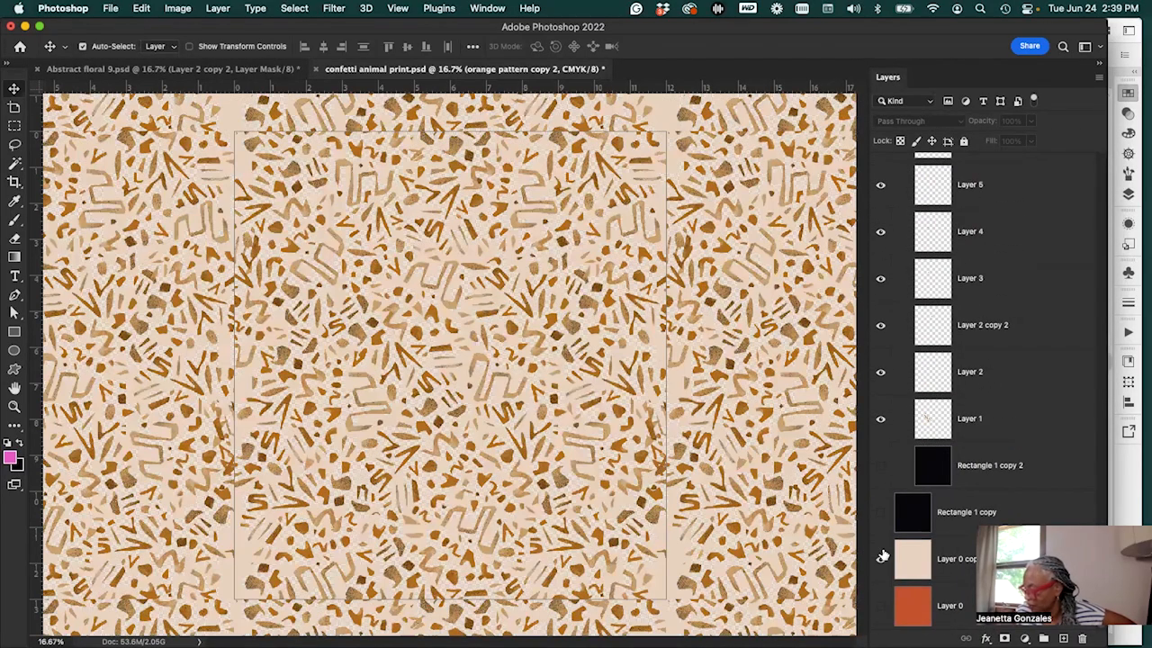
left_click(881, 560)
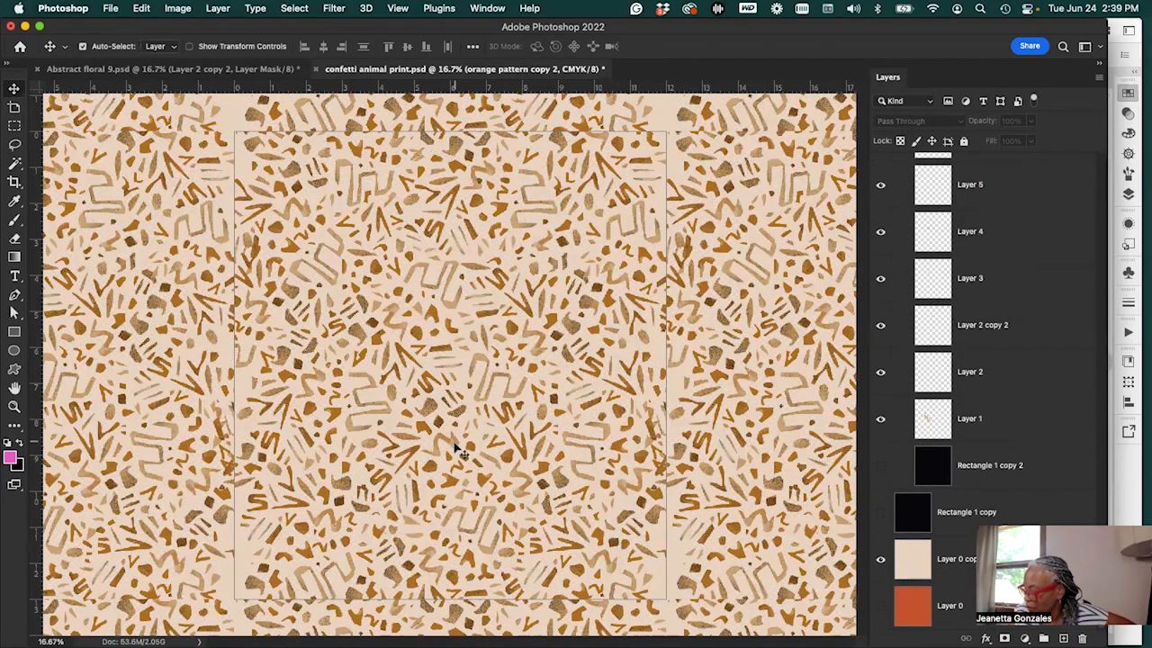
Activate the Brush tool and review its presets, picking Hard Round 40 1 and then Sampled Brush #5 1
left_click(14, 221)
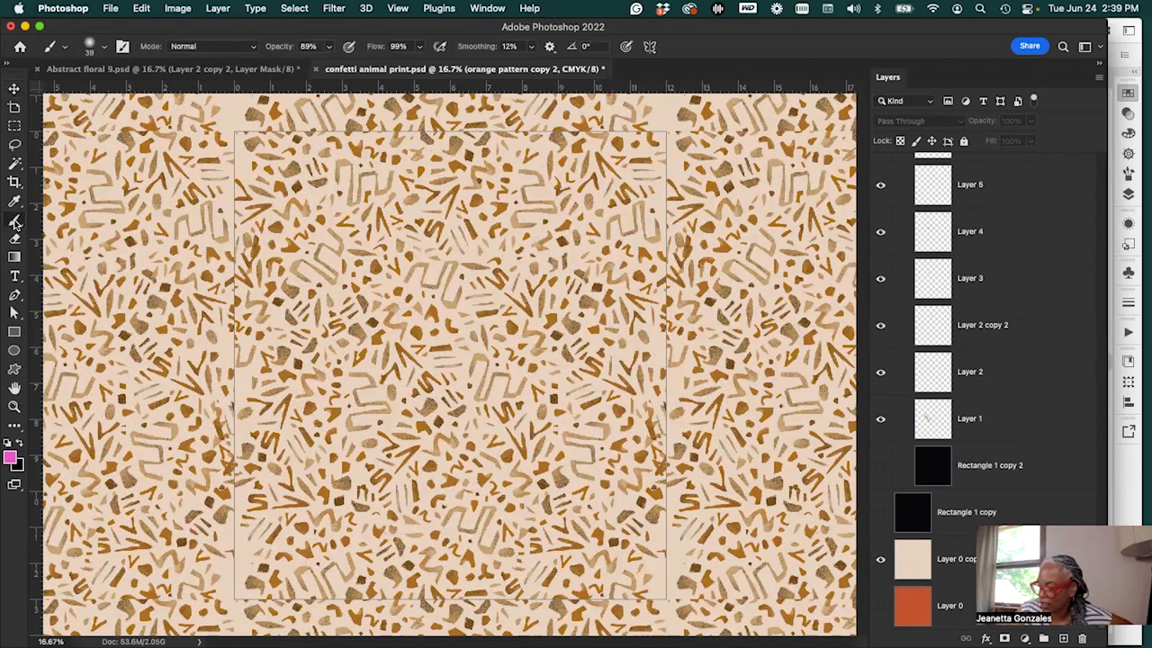
left_click(102, 46)
left_click(133, 262)
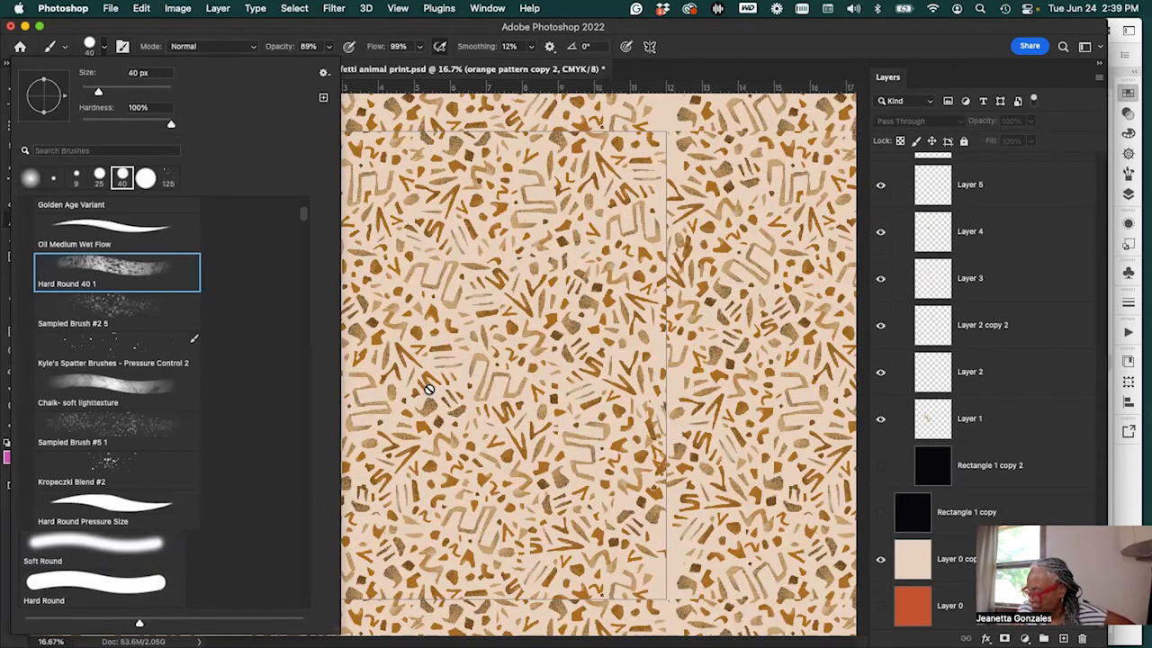
left_click(228, 432)
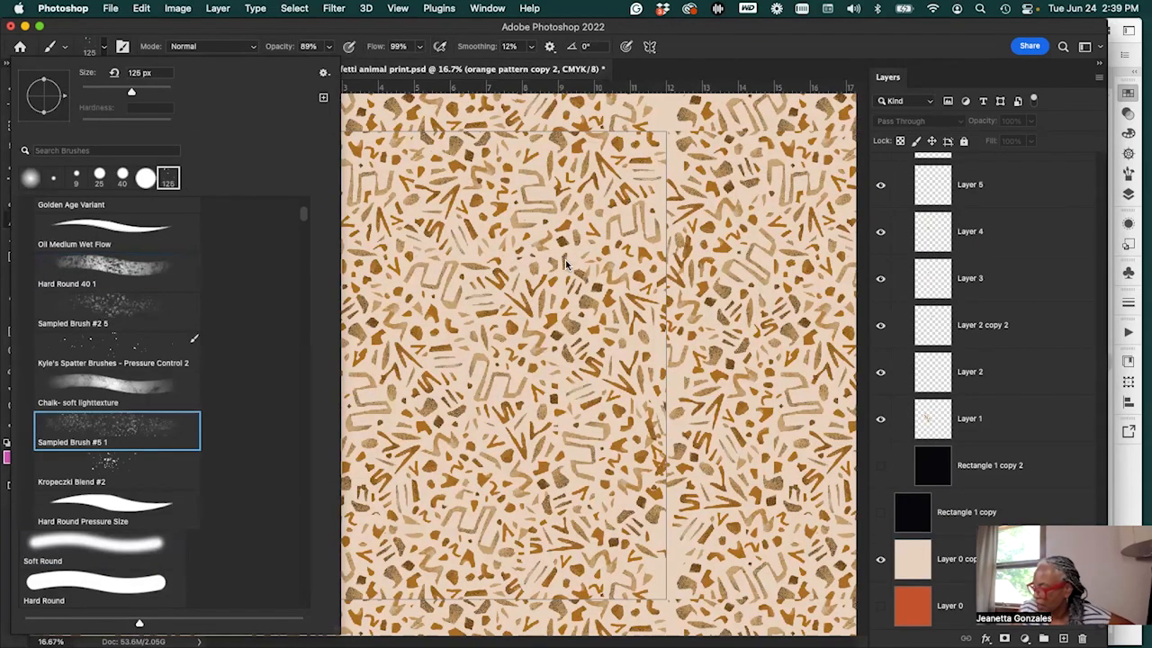
left_click(430, 241)
left_click(594, 266)
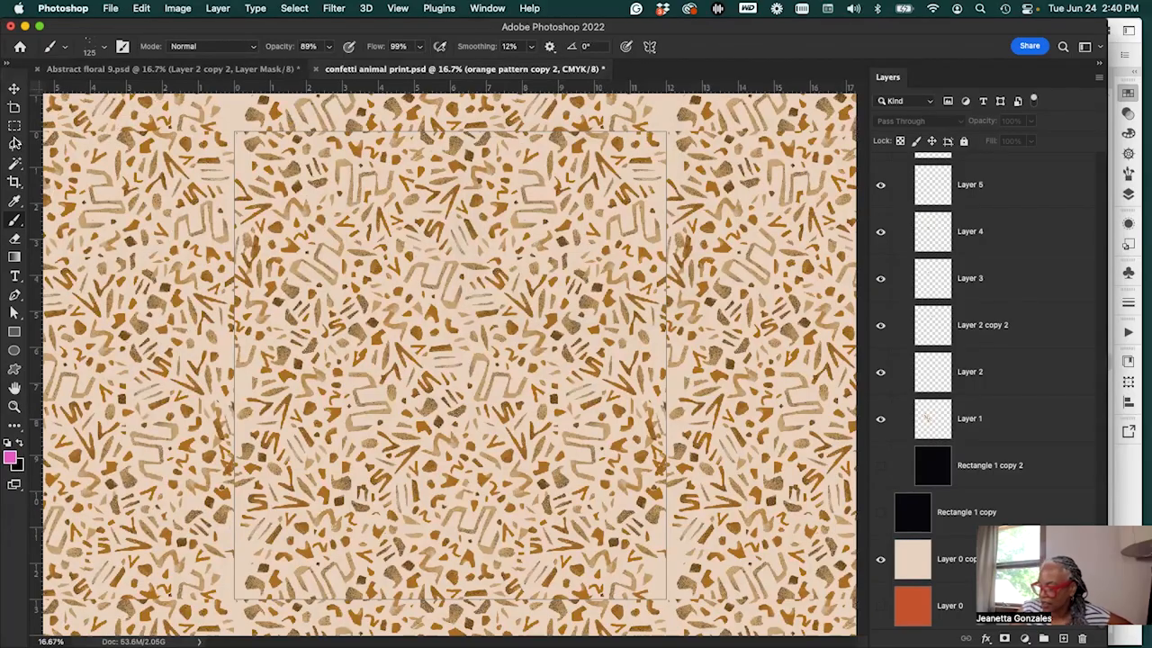
Demonstrate isolating motifs in the repeat with a freehand Lasso selection, then return to the Move tool
left_click(16, 144)
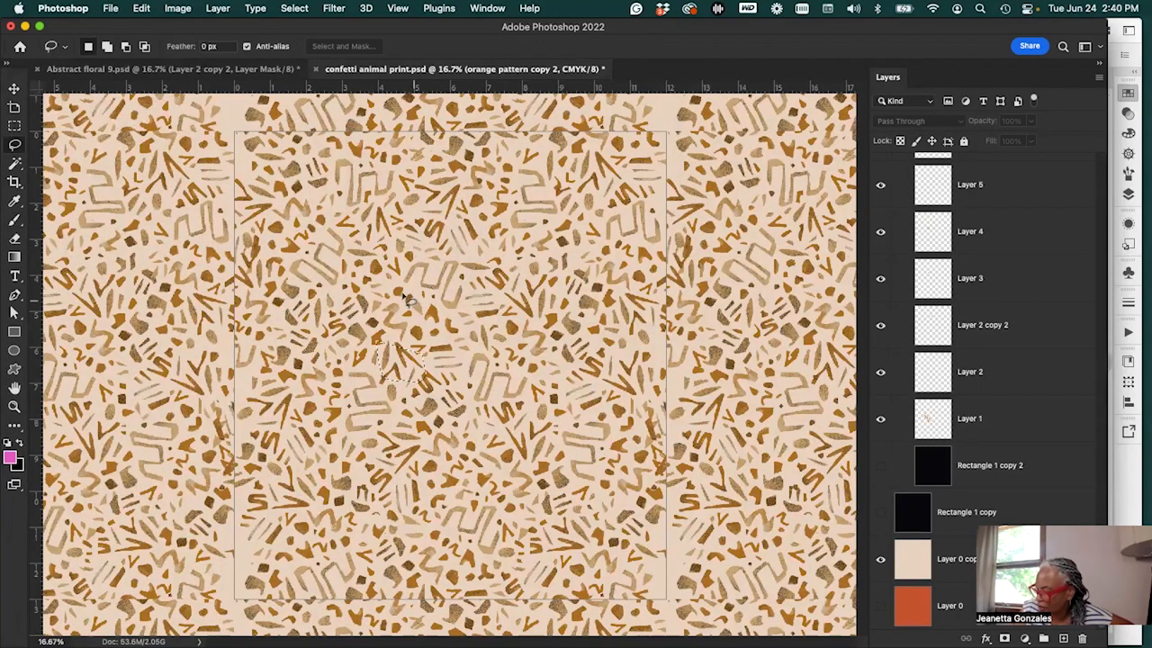
mouse_move(538, 274)
left_mouse_down()
mouse_move(517, 299)
mouse_move(551, 326)
left_mouse_up()
left_click(13, 90)
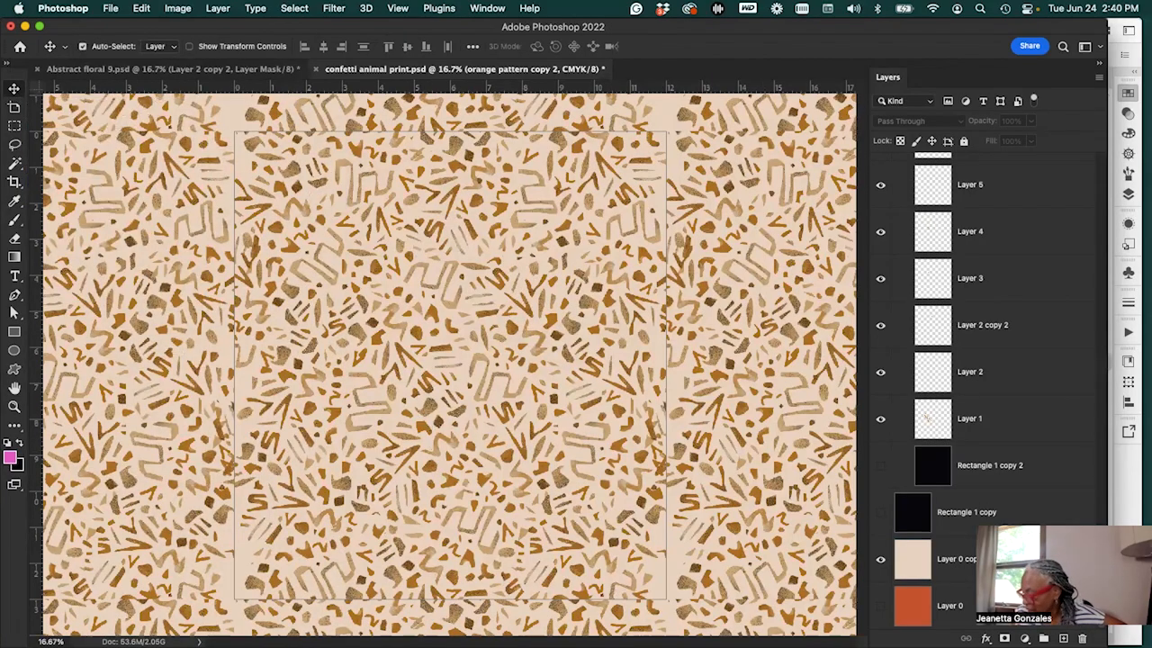
Toggle the visibility of Layer 1 in the Pattern working group to check its motifs in the repeat
scroll(986, 387, "up", 5)
scroll(986, 387, "down", 4)
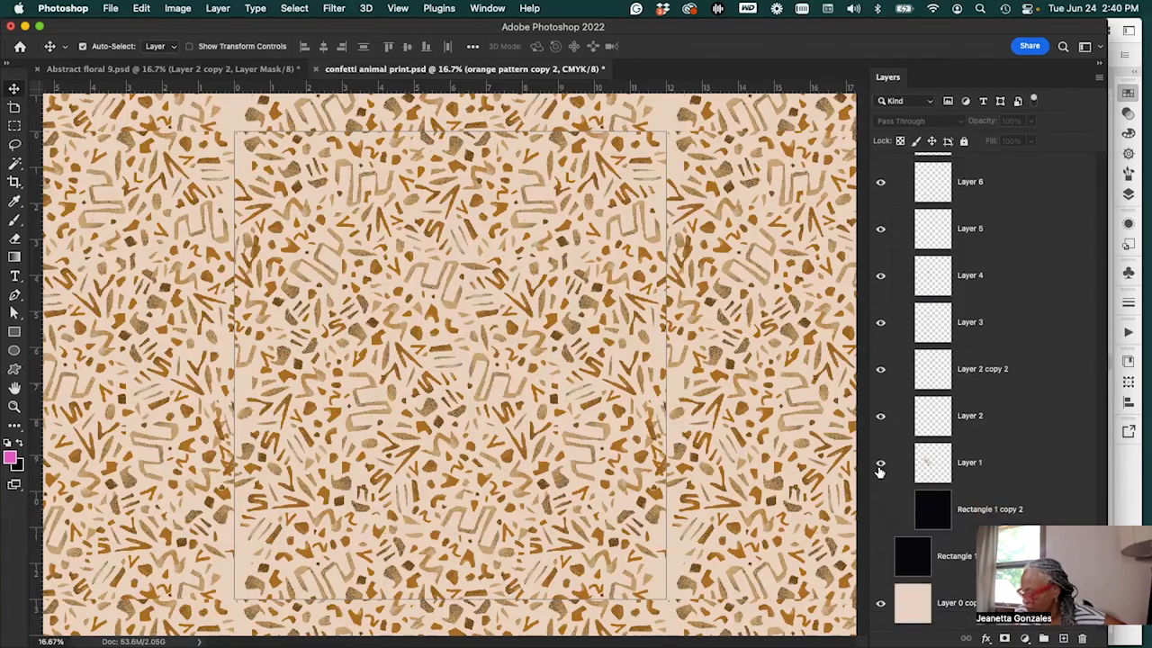
left_click(880, 464)
left_click(881, 463)
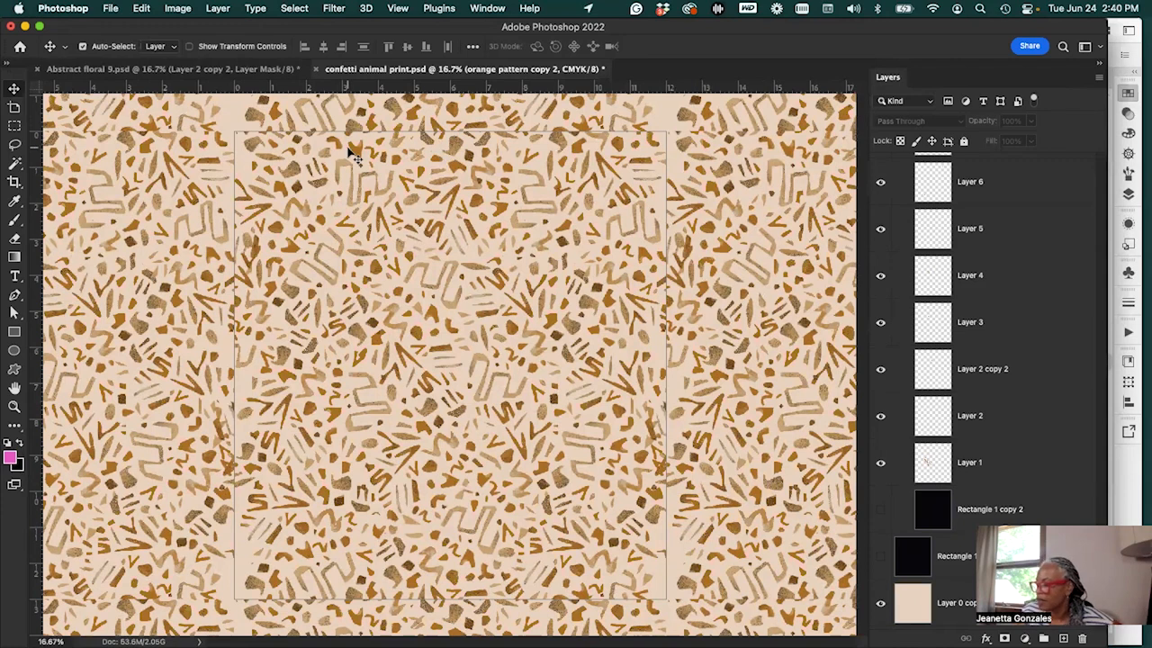
Turn off Pattern Preview in confetti animal print.psd, then turn it on in Abstract floral 9.psd
left_click(402, 9)
left_click(515, 238)
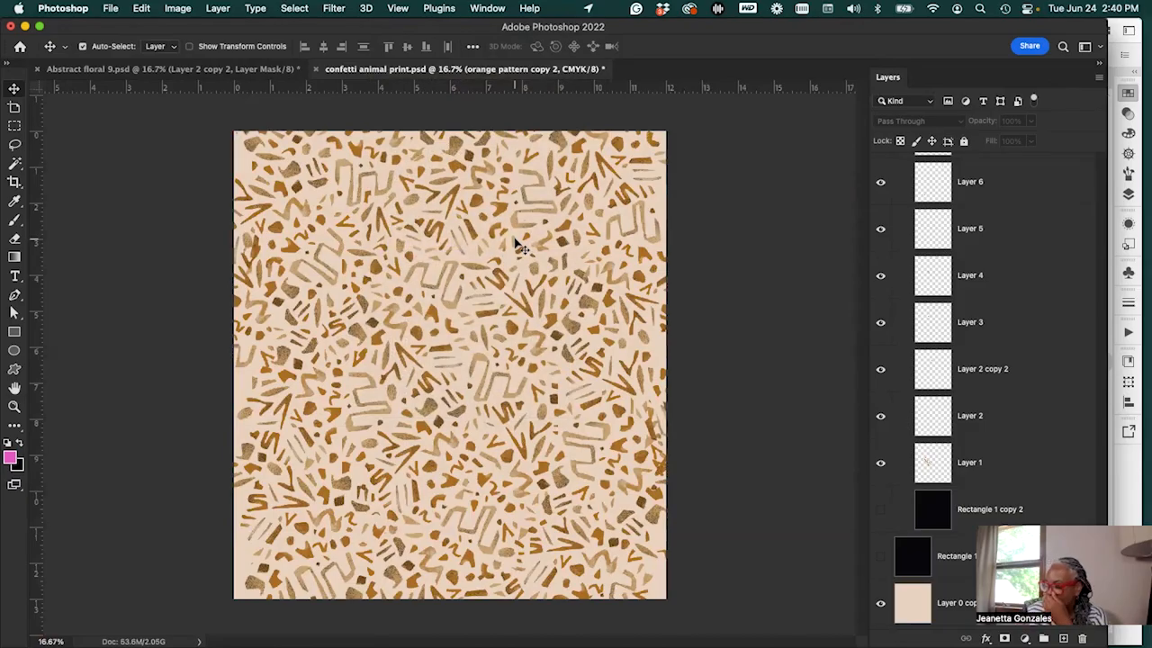
left_click(274, 68)
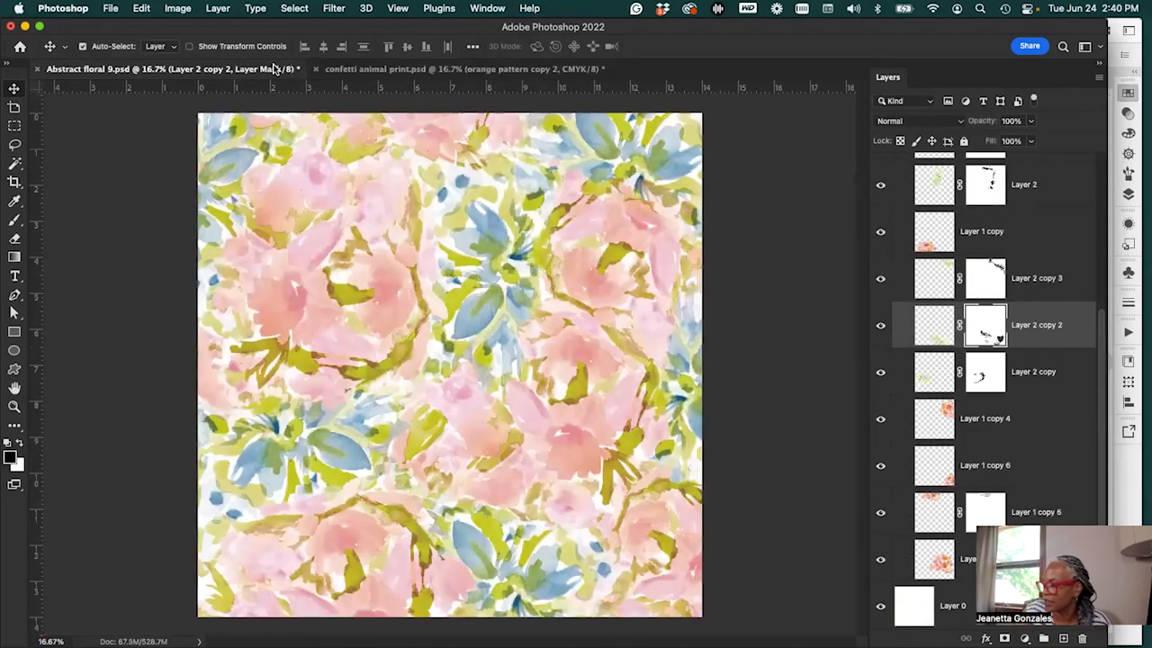
left_click(403, 8)
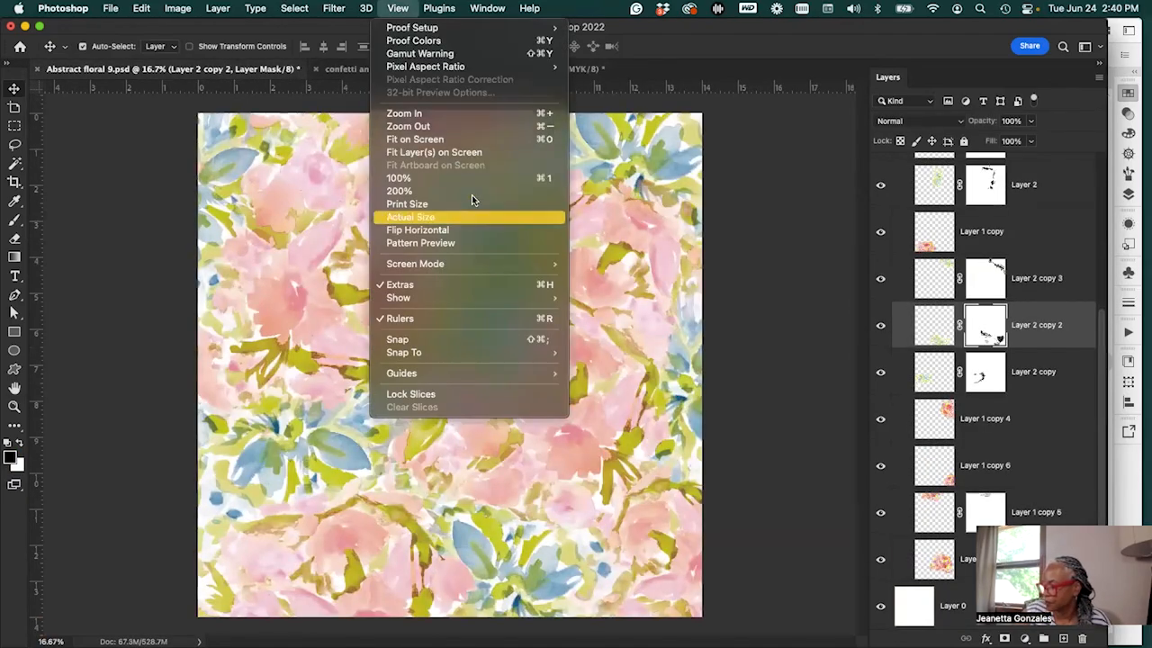
left_click(500, 246)
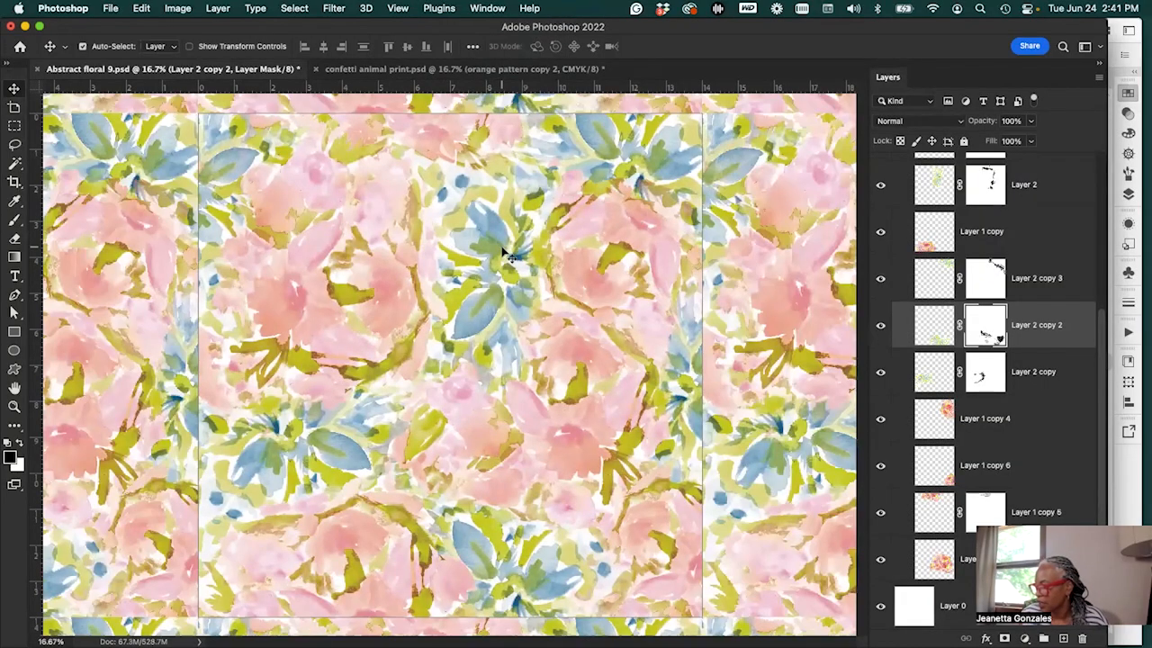
Compare the single floral tile with its repeat at 12.5% by switching Pattern Preview off and on again
key("super+minus")
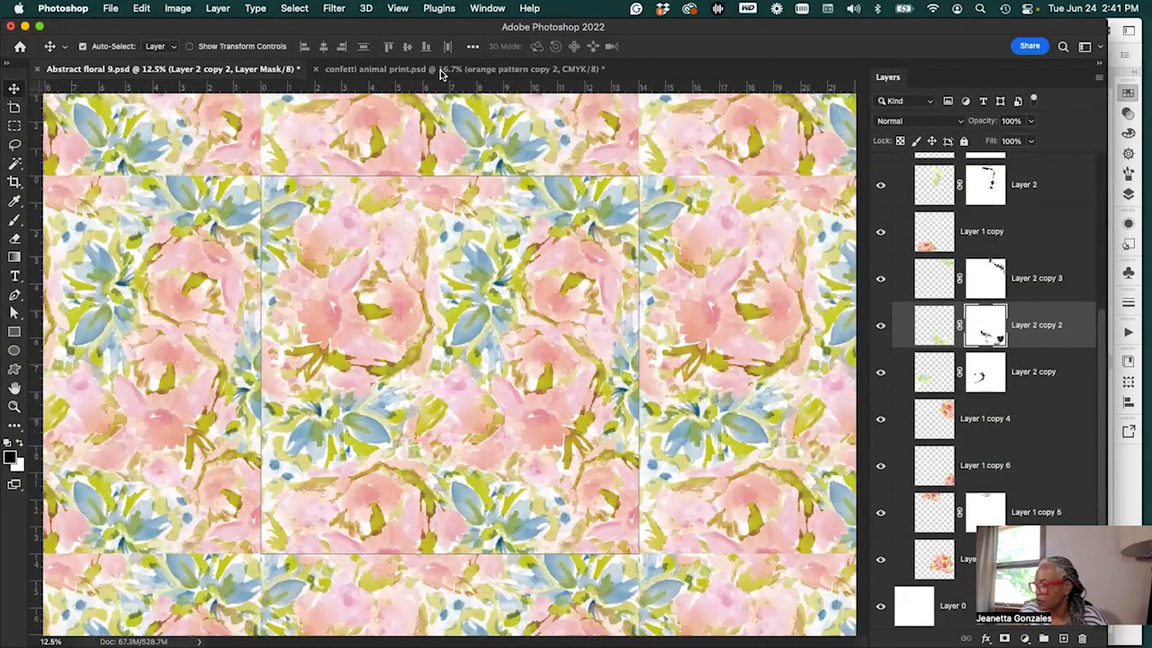
left_click(401, 11)
left_click(543, 245)
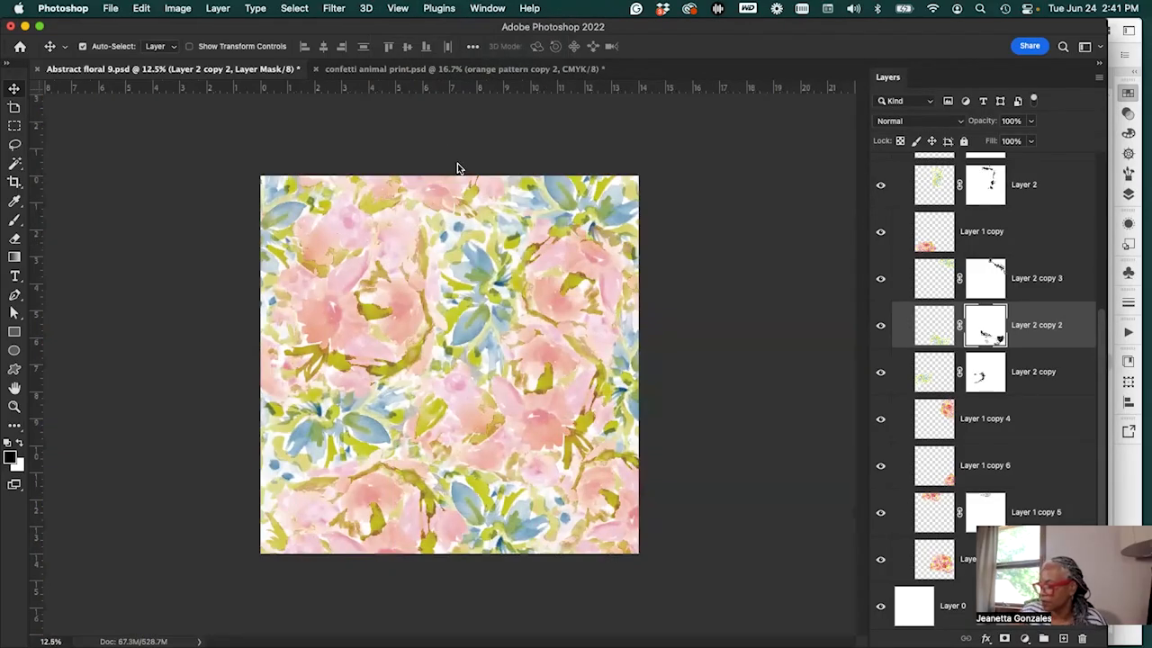
left_click(397, 8)
left_click(484, 245)
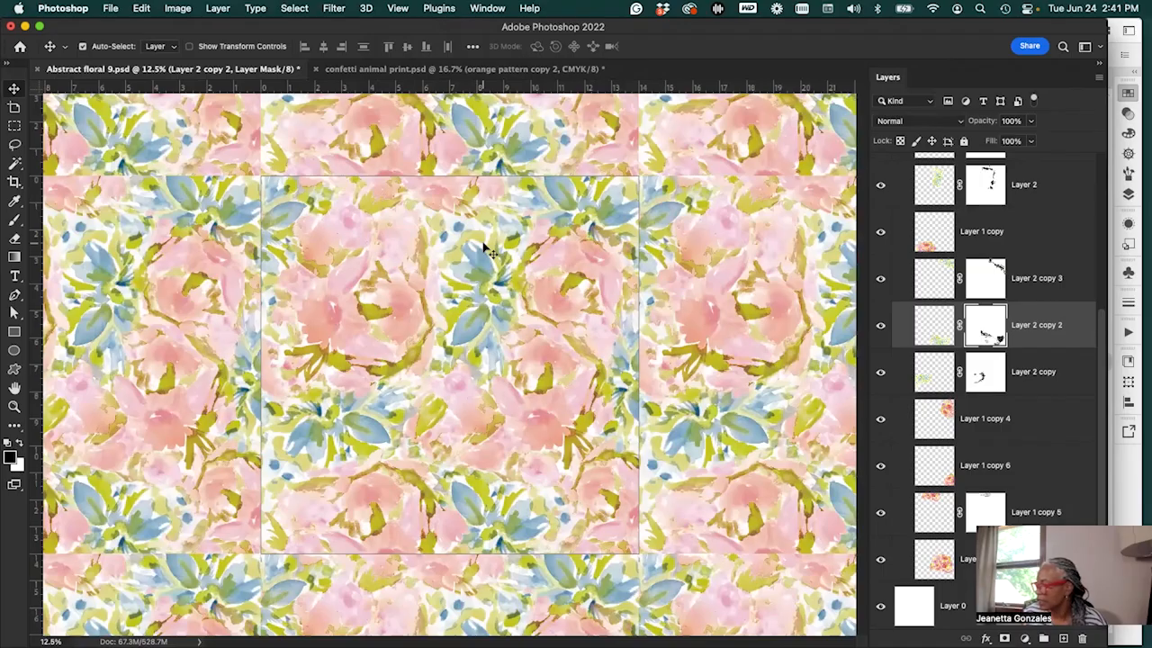
Hide every floral motif layer in Abstract floral 9.psd, leaving only the white Layer 0 background visible
left_click_drag(1102, 315, 1102, 196)
left_click_drag(882, 240, 881, 617)
left_click_drag(1102, 345, 1109, 463)
left_click_drag(881, 474, 881, 568)
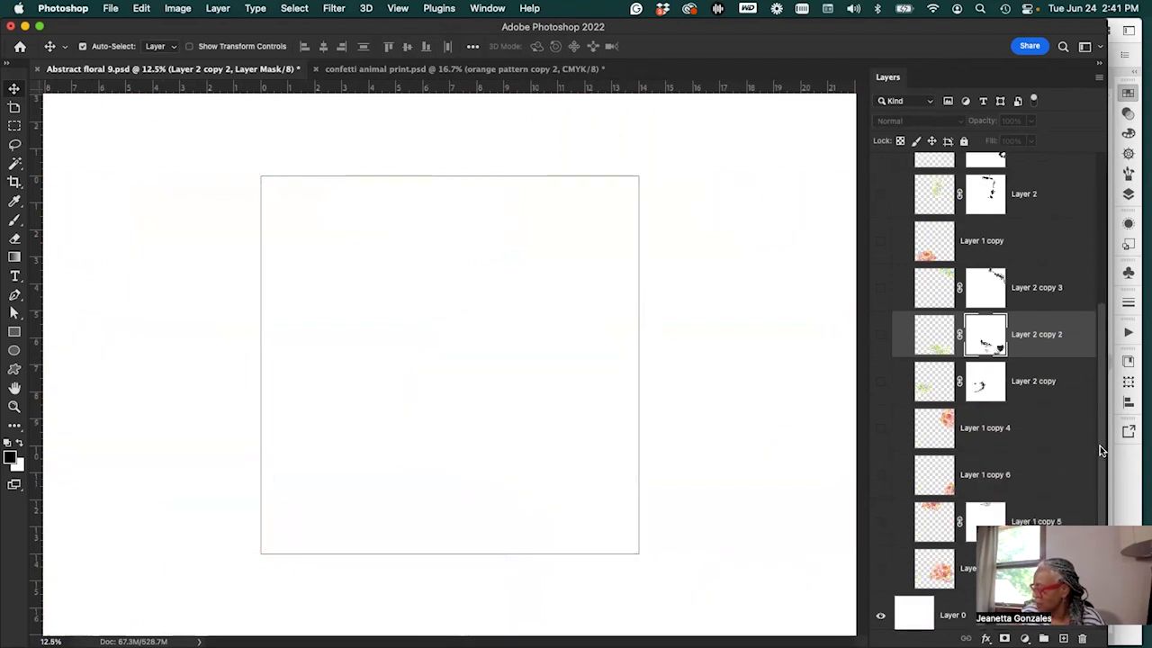
Show Layer 1 copy 4 on its own and move its cropped flower cluster inward from the tile's corner
left_click(881, 428)
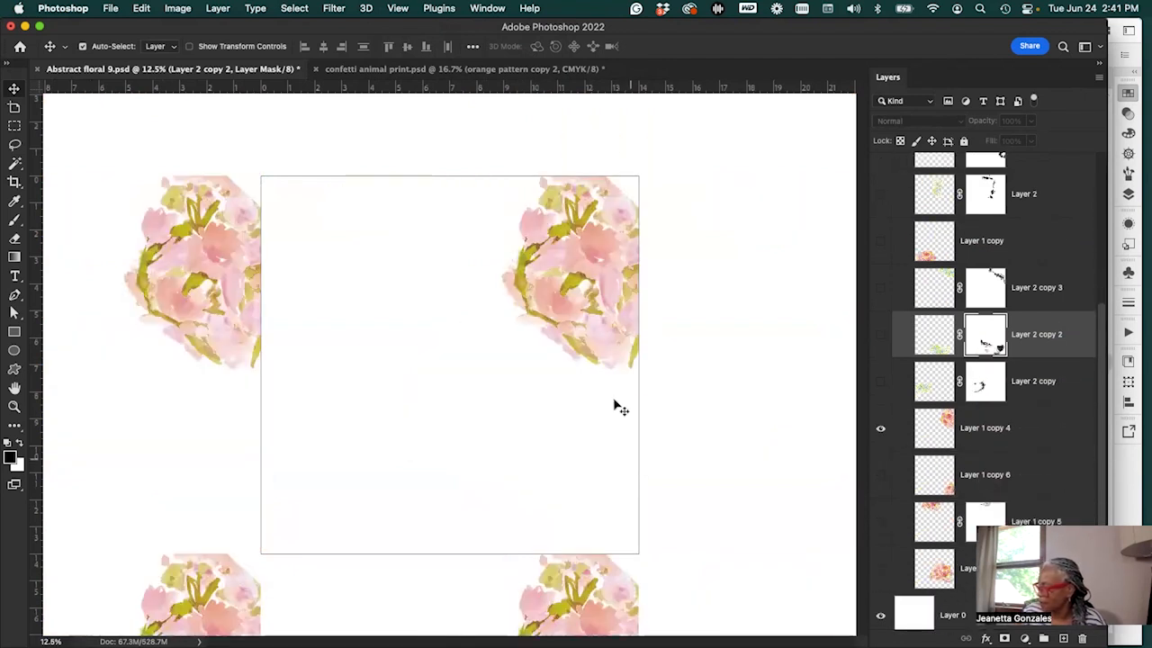
left_click(594, 299)
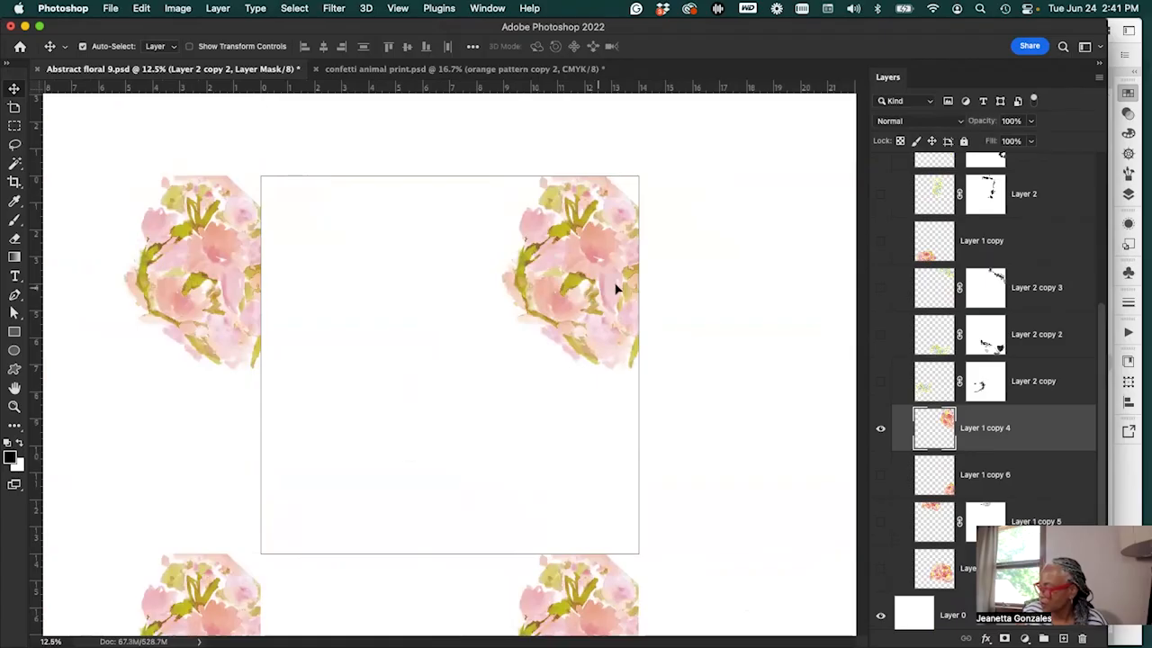
left_click_drag(617, 288, 603, 311)
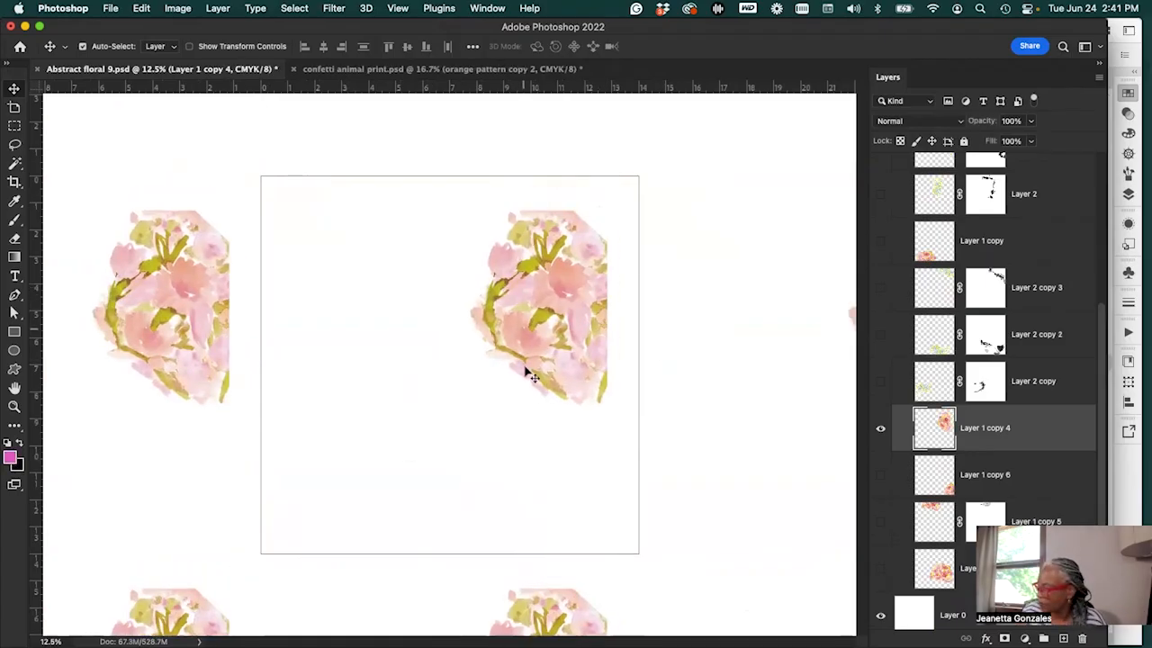
left_click_drag(568, 387, 576, 396)
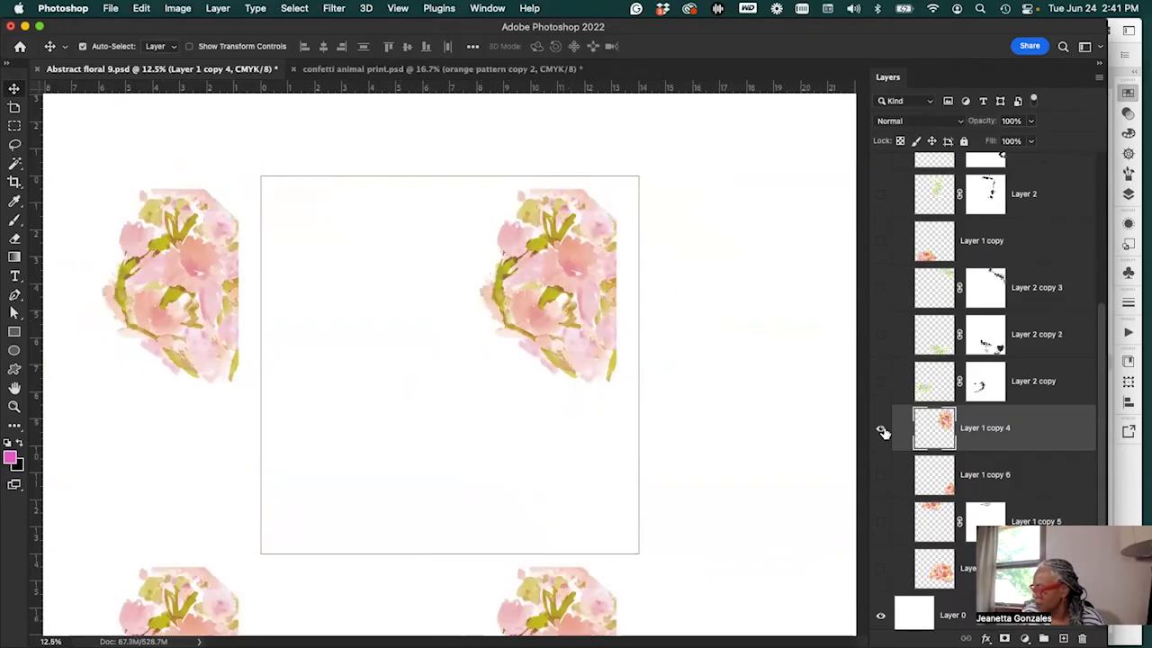
Hide Layer 1 copy 4, show Layer 1 copy 2 and move its flower cluster across the tile's side edge
left_click(880, 428)
left_click(881, 570)
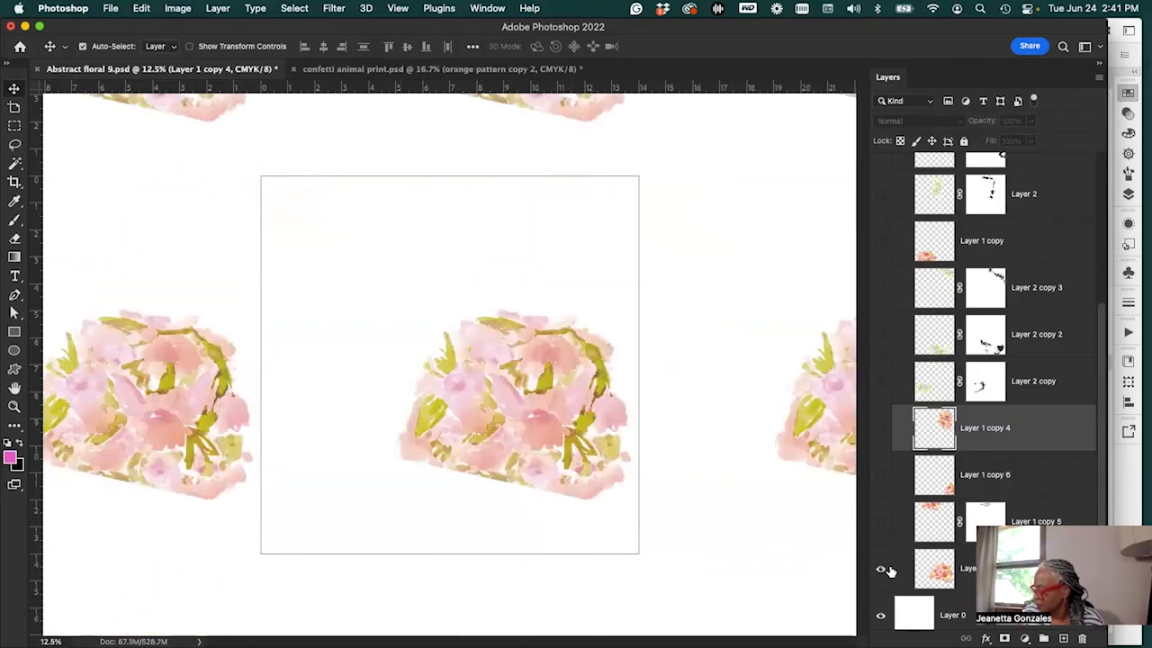
left_click(552, 423)
left_click_drag(555, 421, 622, 414)
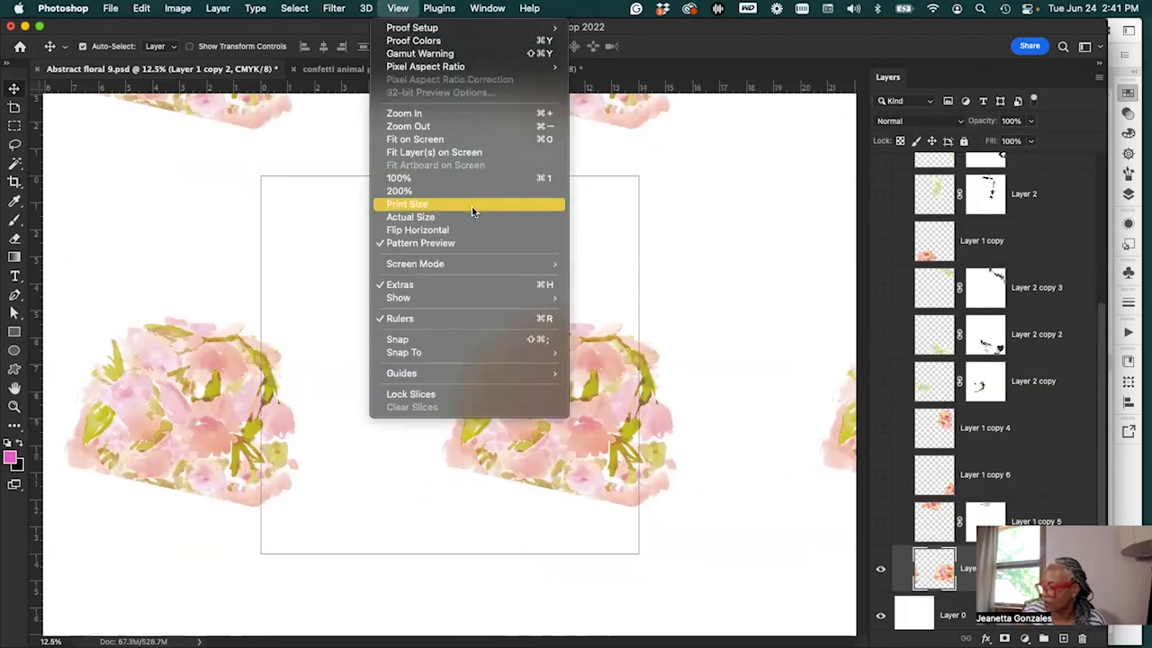
Try moving the split flower cluster with Pattern Preview off and undo back to the previewed repeat with the cluster inside the tile
left_click(476, 245)
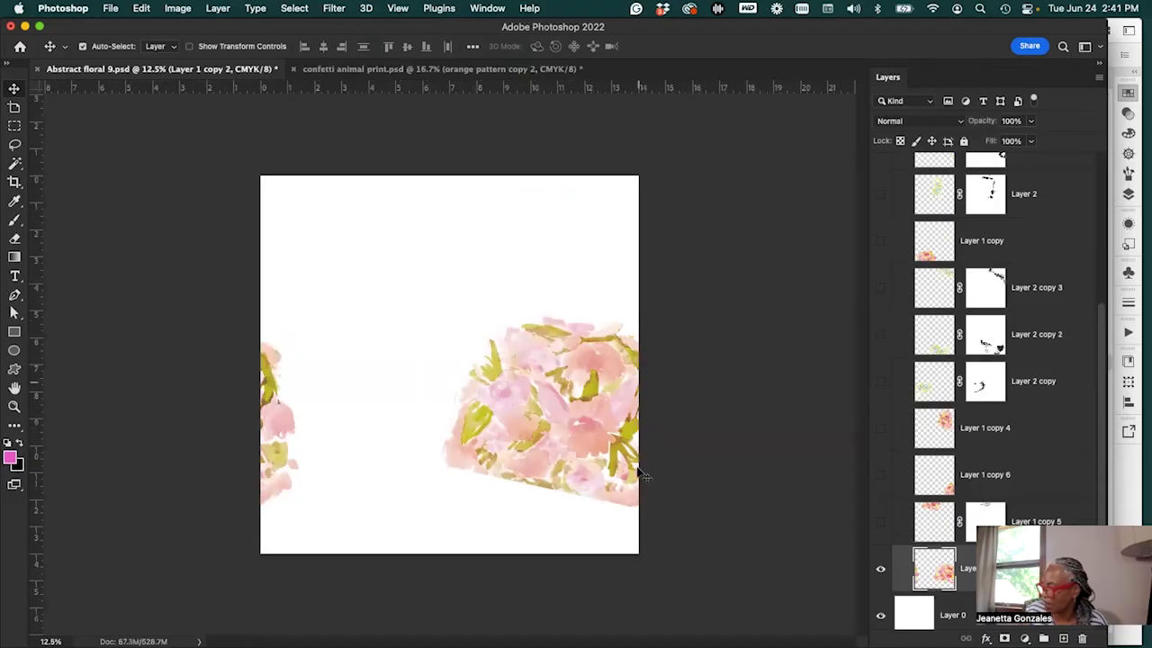
left_click_drag(558, 466, 492, 483)
key("super+z")
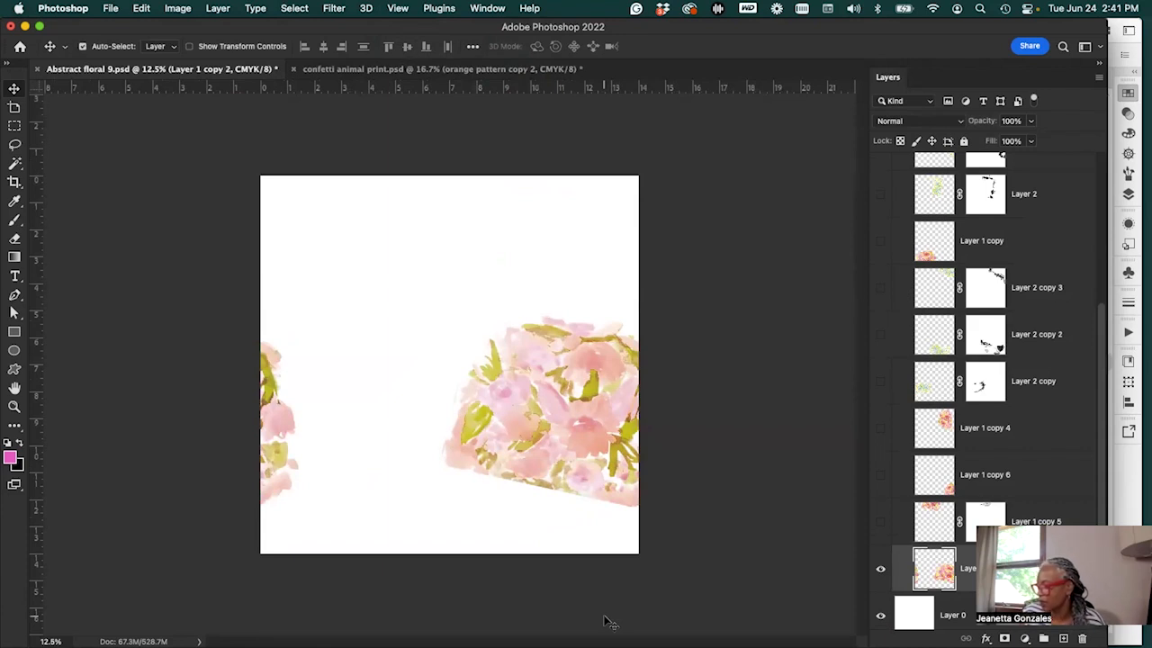
left_click(397, 8)
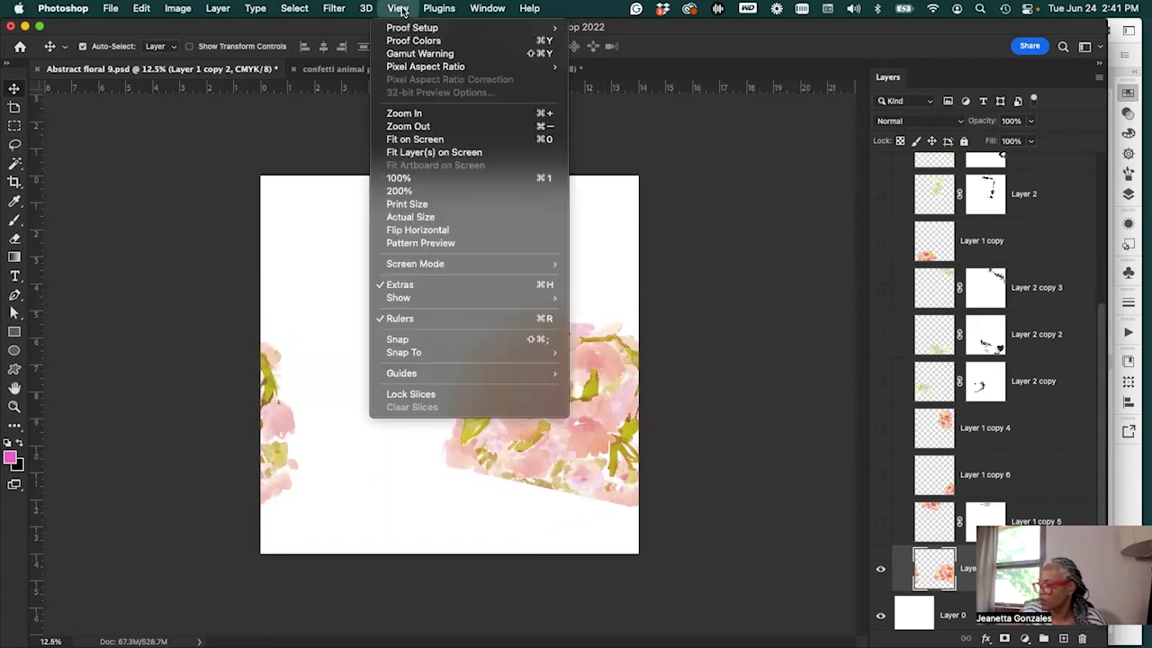
left_click(666, 162)
key("super+z")
key("super+z")
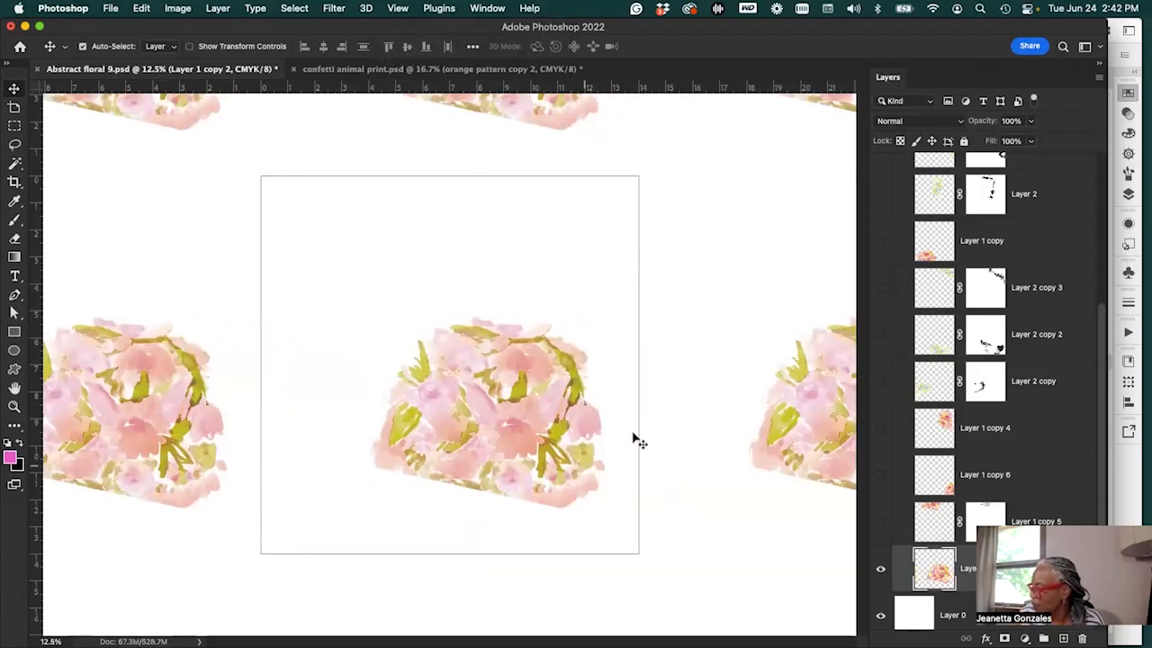
Show Layer 1 copy 4 again, try moving its cluster across the tile's corner, and undo the move
left_click(881, 429)
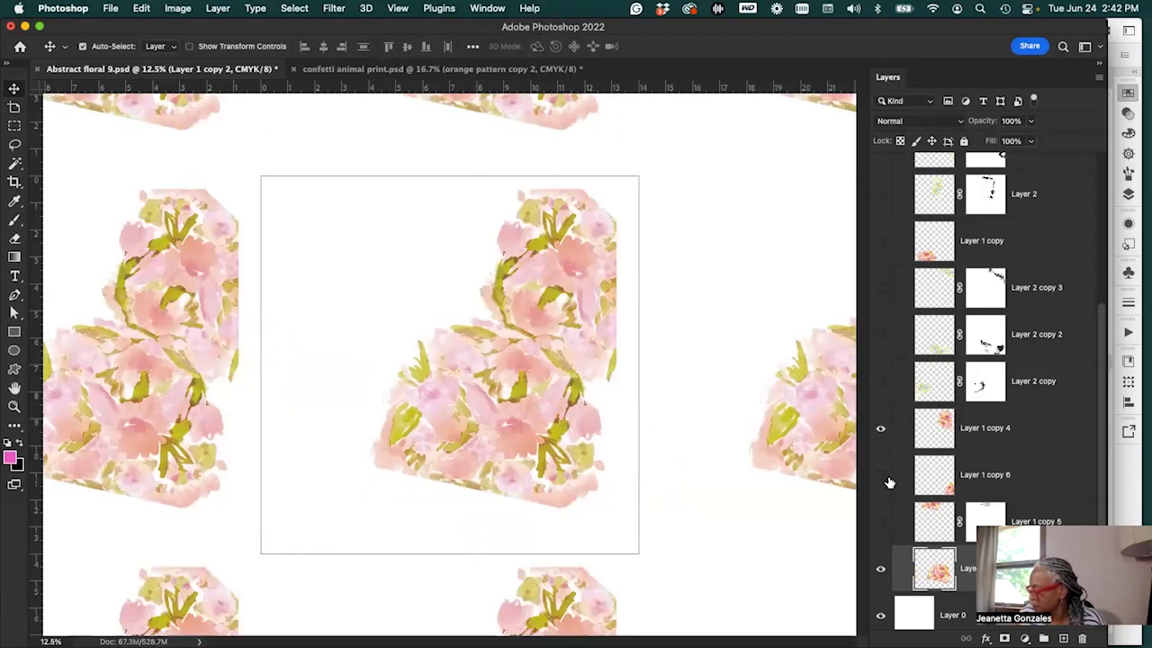
left_click_drag(608, 290, 660, 257)
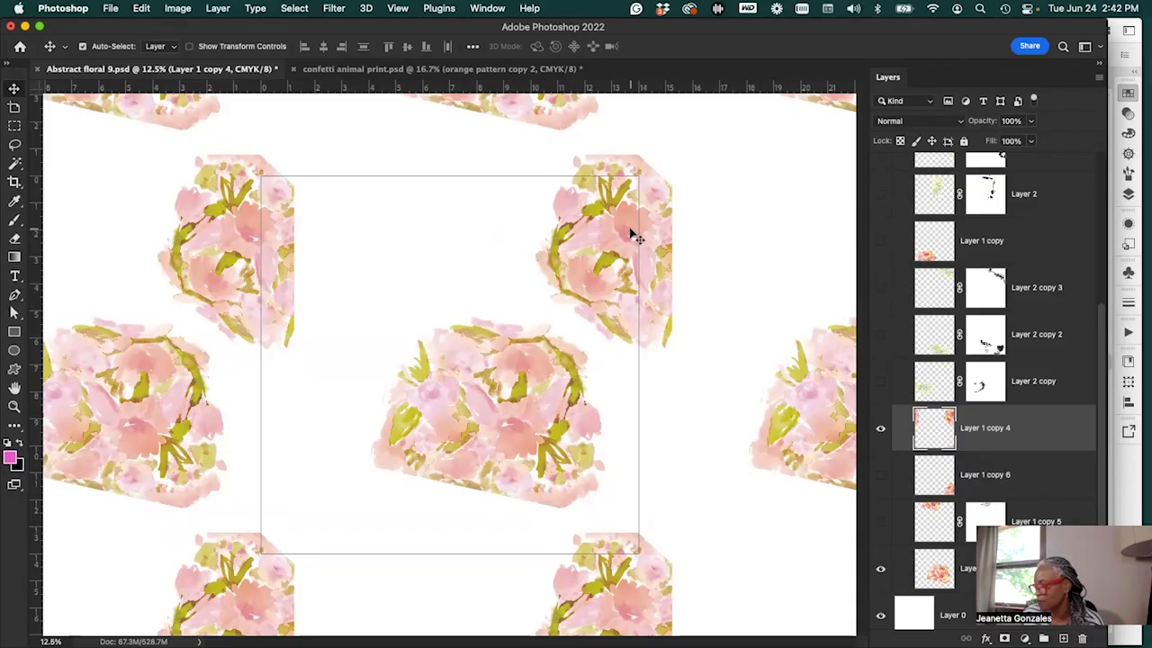
key("super")
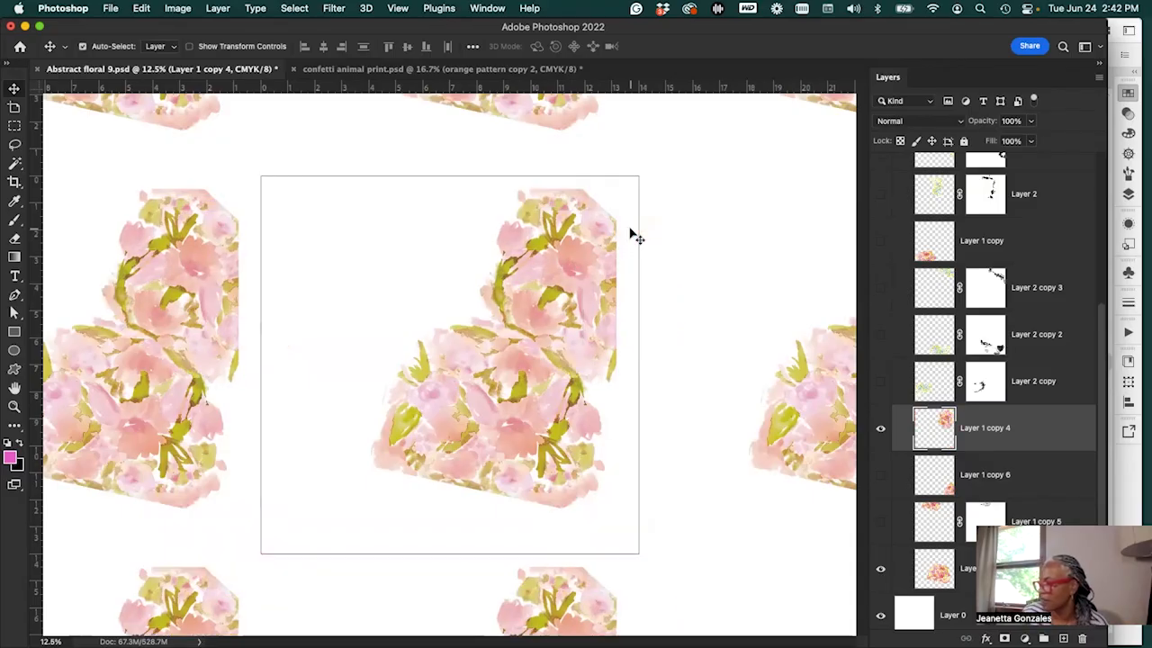
left_click(441, 9)
left_click(734, 205)
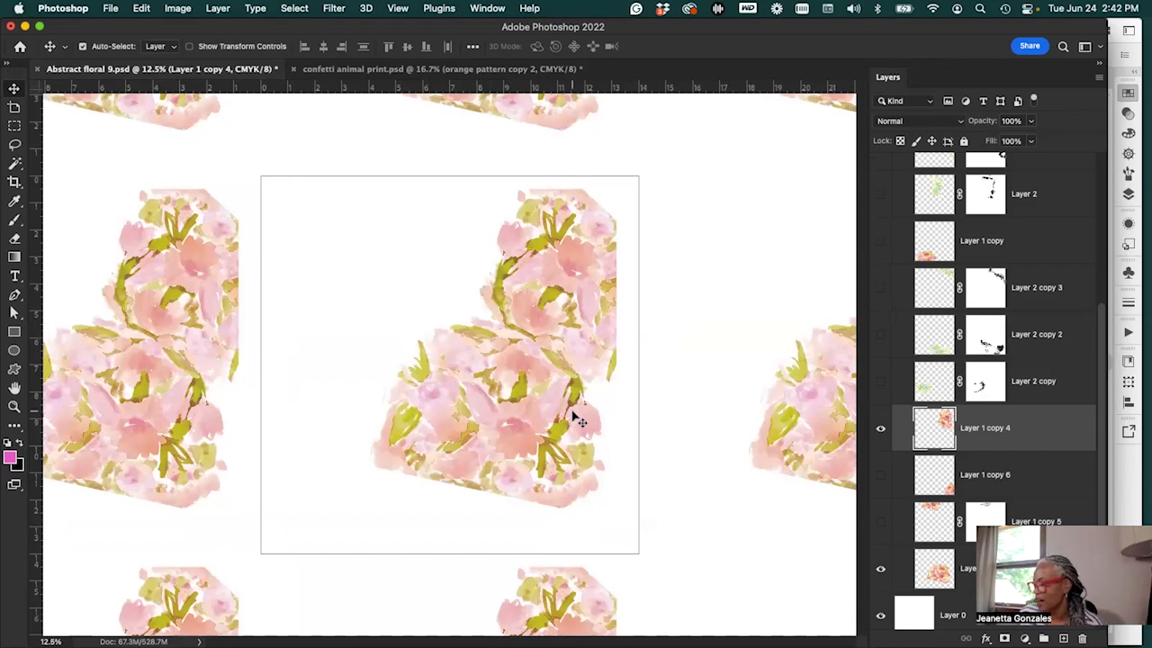
Turn off Pattern Preview and spread the Layer 1 copy 4 and Layer 1 copy 2 clusters toward the tile's corners, keeping both inside
left_click(441, 9)
mouse_move(400, 9)
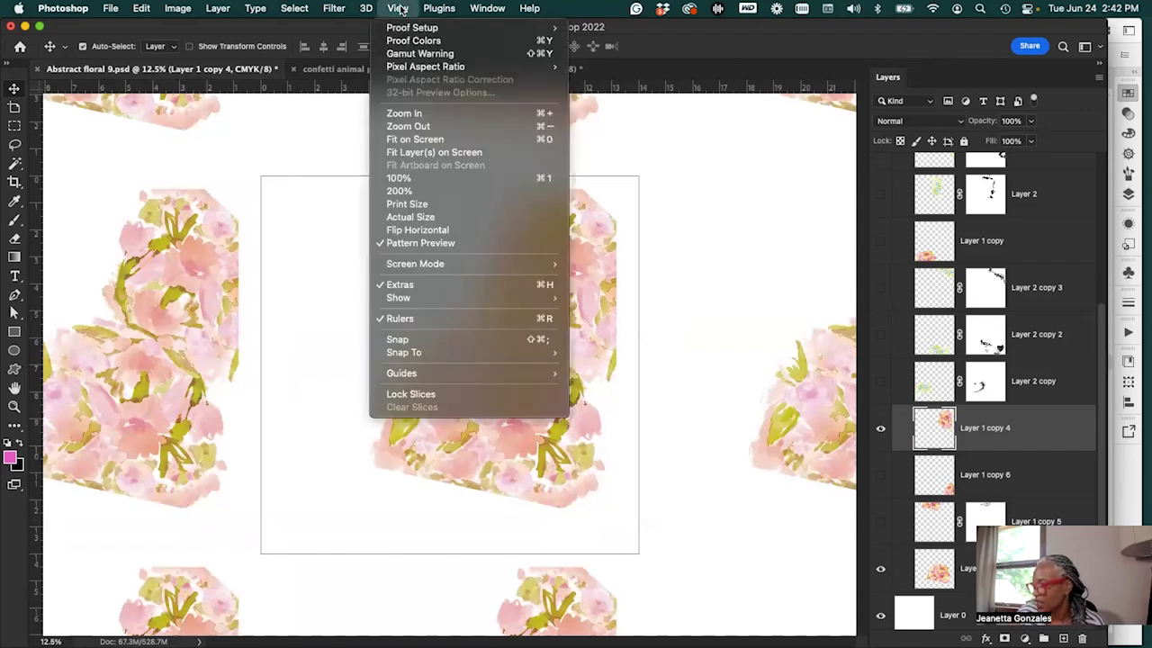
left_click(499, 244)
left_click_drag(609, 304, 623, 272)
left_click(565, 418)
left_click_drag(583, 426, 617, 466)
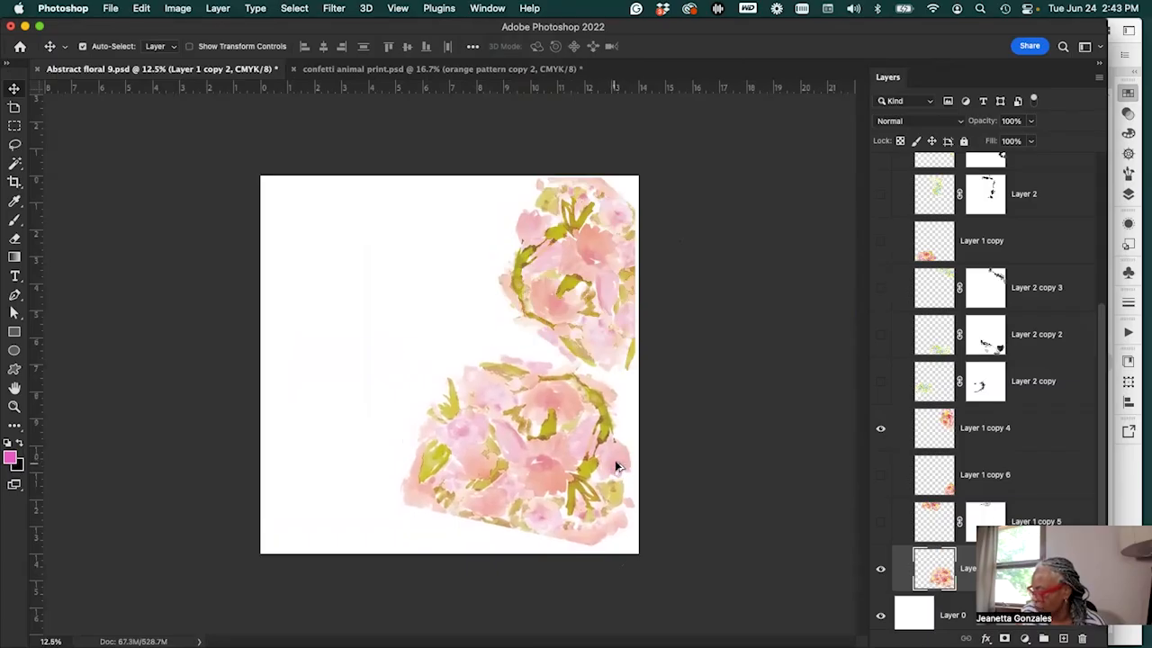
Duplicate the lower flower cluster, rotate the copy to -179.84°, scale it to 86.57% and fit it between the two existing clusters
left_click_drag(517, 376, 549, 310)
key("super+t")
left_click_drag(442, 203, 450, 335)
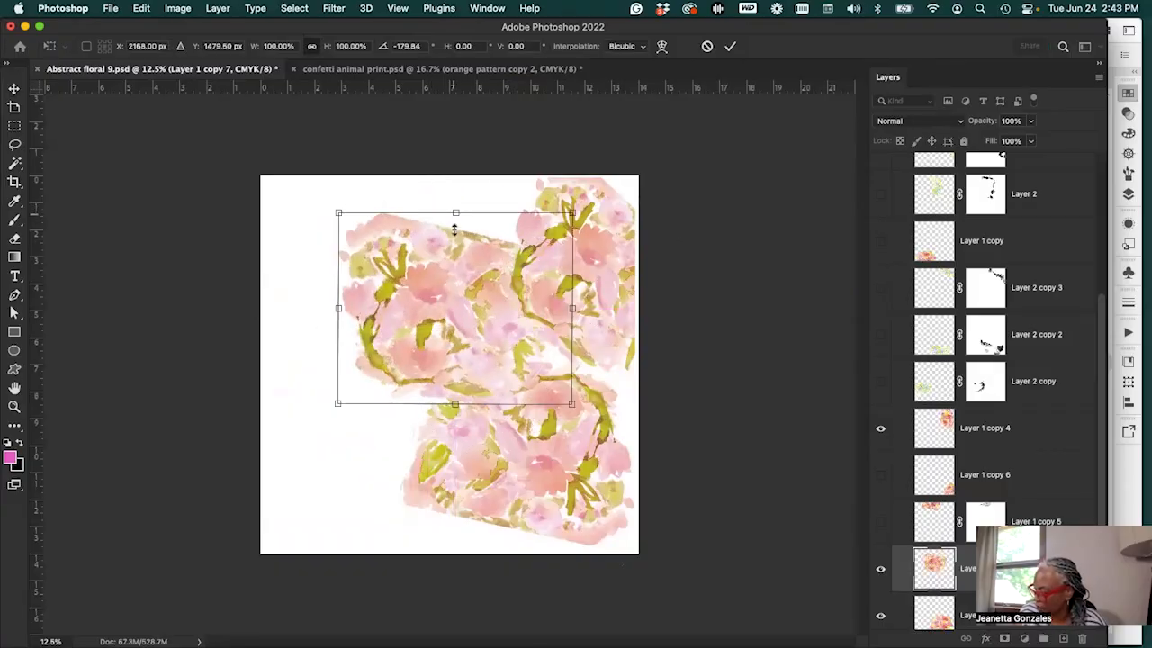
left_click_drag(455, 214, 457, 241)
left_click_drag(496, 327, 540, 346)
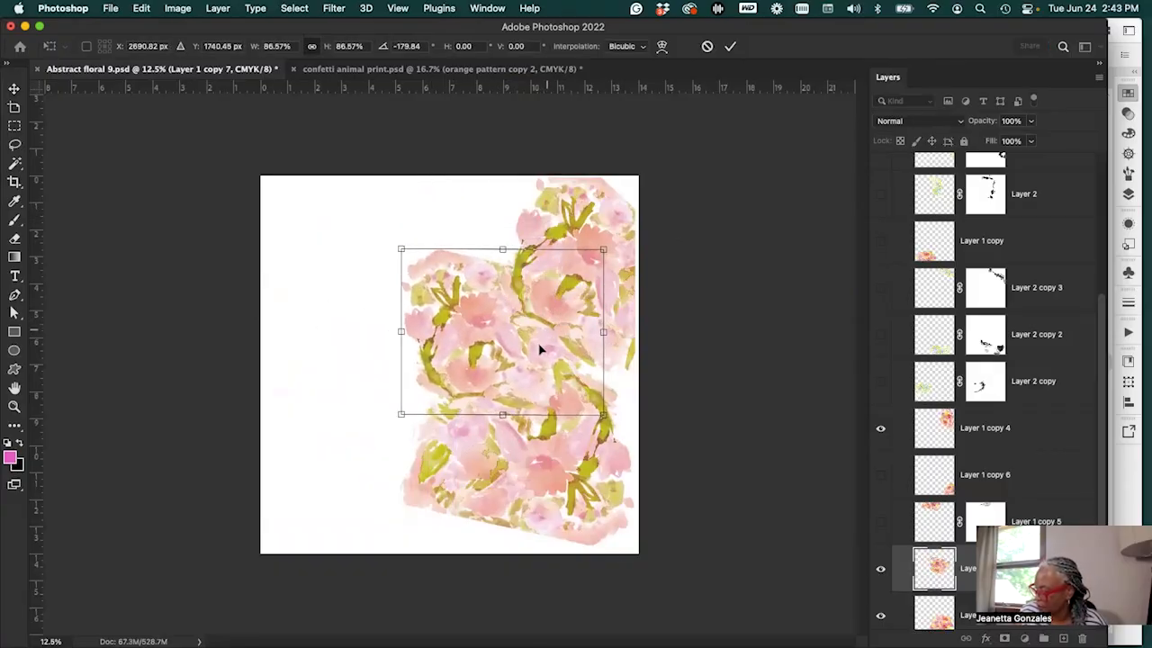
key("Return")
Duplicate the middle cluster into the tile's empty upper-left area and rotate the copy by 105.07°
left_click_drag(441, 300, 430, 279)
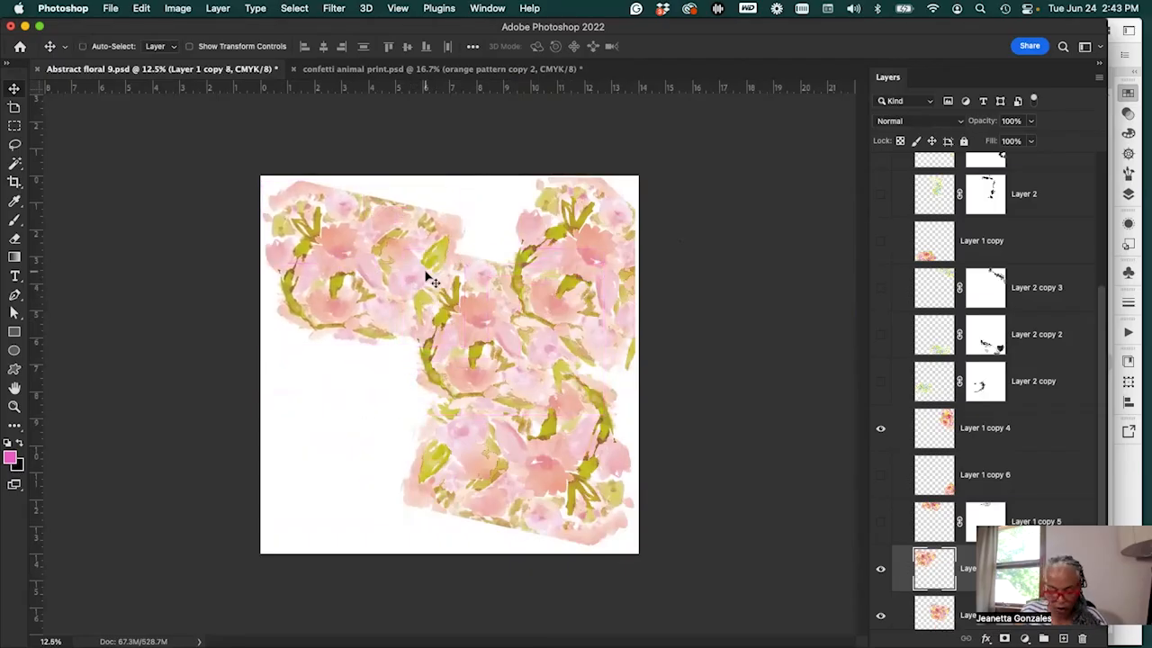
key("ctrl+t")
left_click_drag(477, 185, 460, 380)
left_click_drag(401, 253, 383, 267)
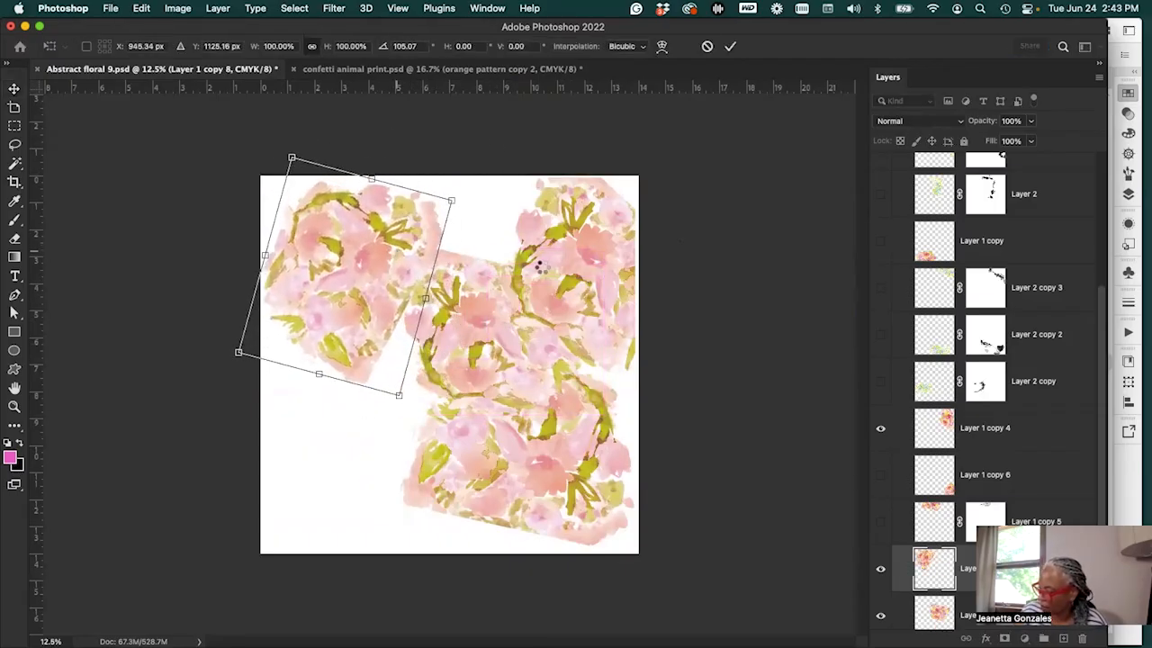
key("Return")
Duplicate the upper-left cluster into the tile's lower-left area, rotating the copy by 132.37° and scaling it to 109.06%
left_click_drag(425, 387, 530, 423)
key("ctrl+t")
left_click_drag(443, 420, 388, 440)
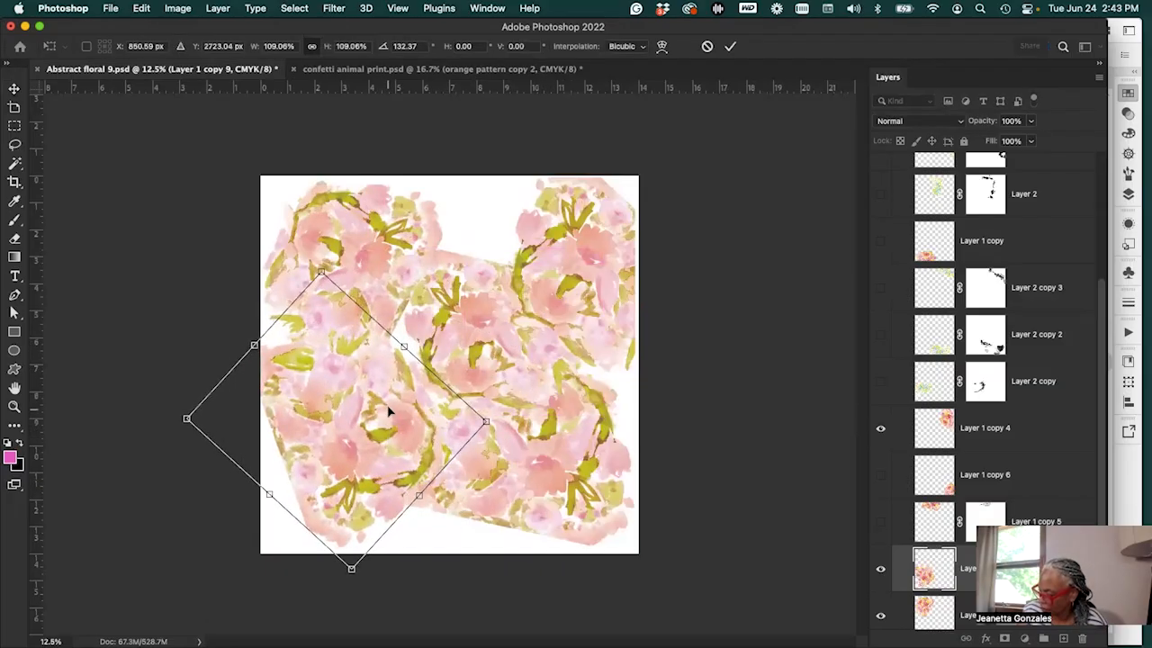
key("Return")
Rotate the lower-left cluster another 9.29° and shift it so it fits inside the tile's edge
left_click_drag(404, 412, 407, 412)
key("super+t")
left_click_drag(460, 270, 477, 285)
left_click_drag(419, 382, 414, 401)
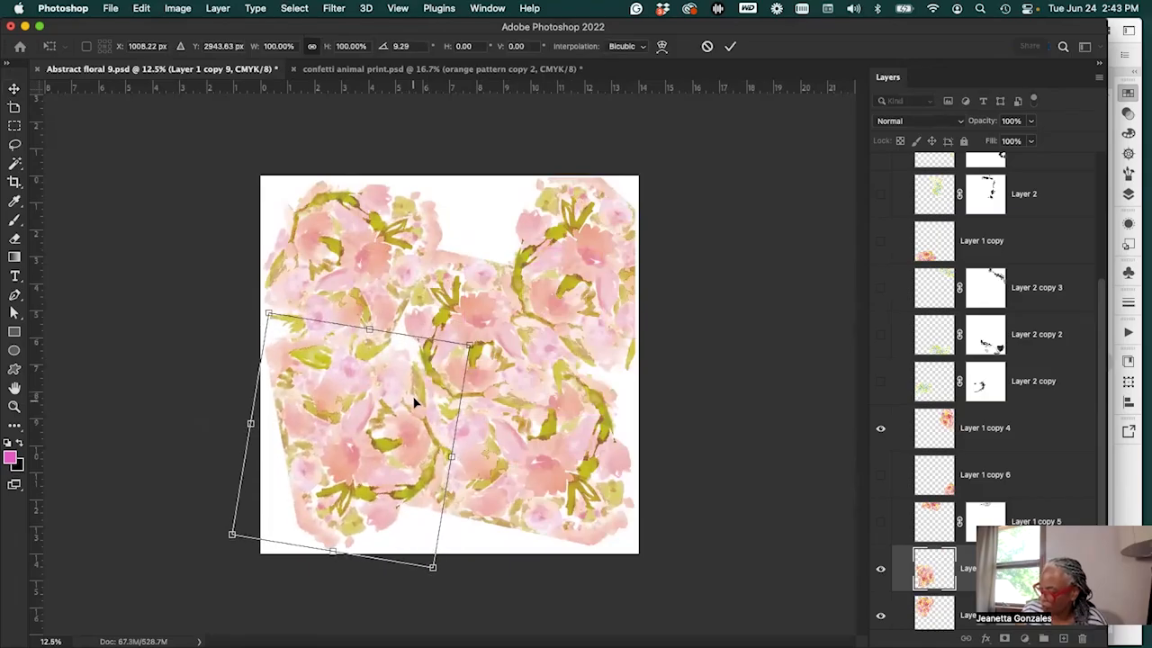
key("Return")
Lasso a rounded section of the Layer 1 copy 2 cluster and copy it into the gap at the tile's upper edge
left_click_drag(449, 465, 504, 454)
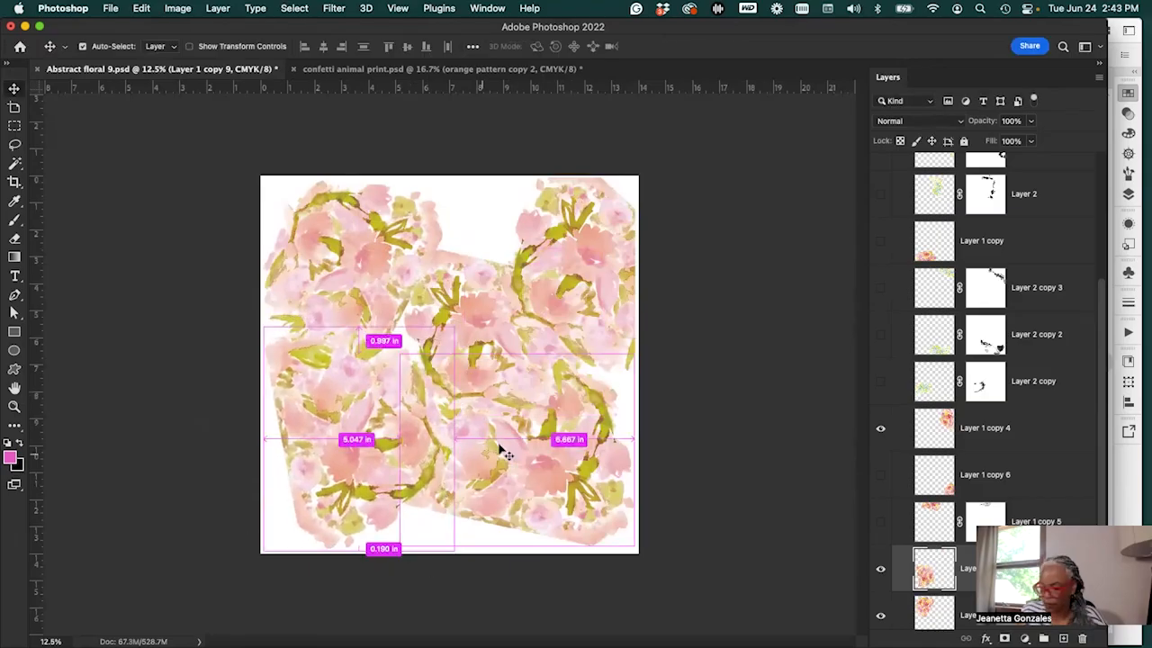
left_click(596, 456)
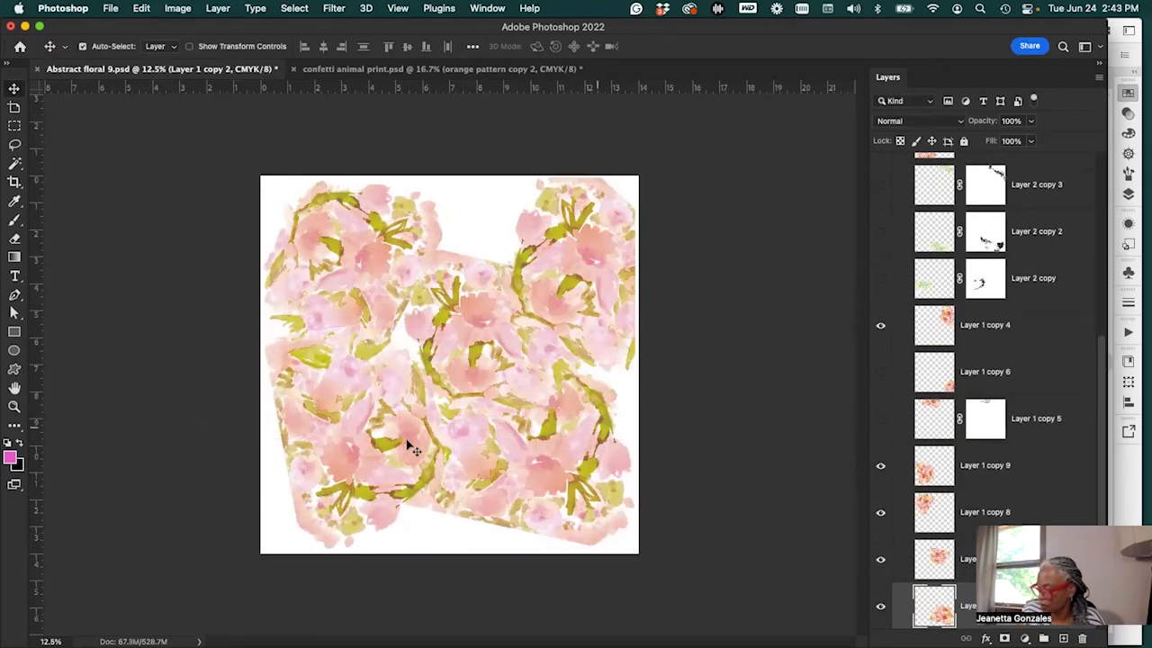
left_click(16, 147)
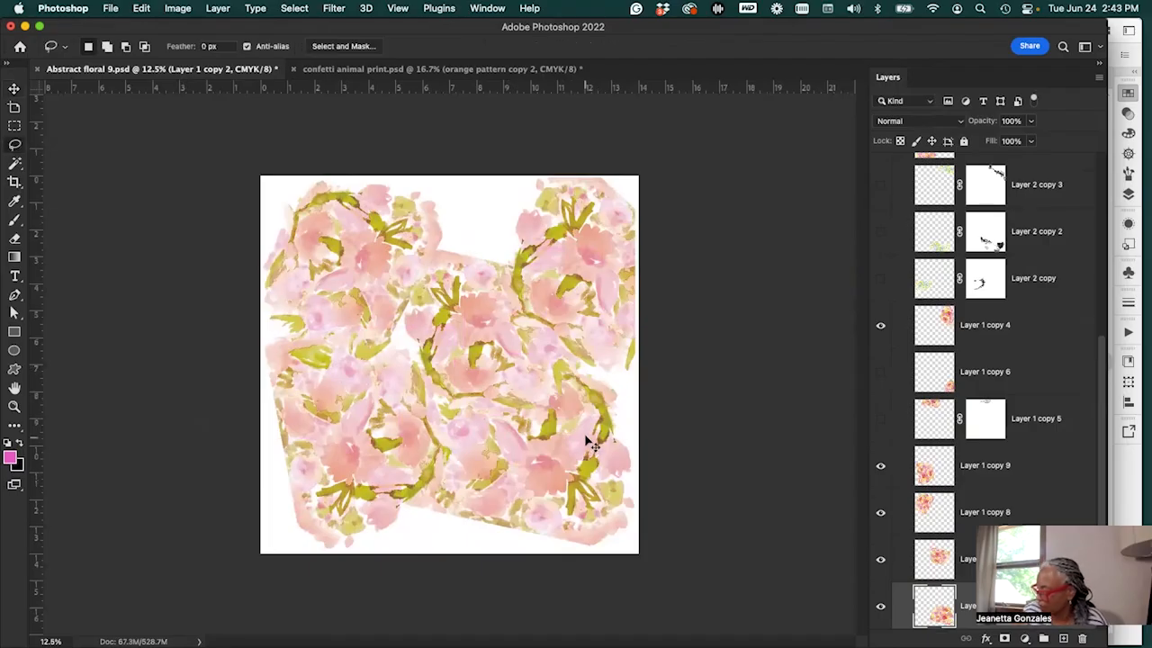
mouse_move(546, 405)
left_mouse_down()
mouse_move(502, 375)
mouse_move(447, 412)
mouse_move(449, 482)
mouse_move(526, 520)
mouse_move(576, 483)
mouse_move(548, 403)
left_mouse_up()
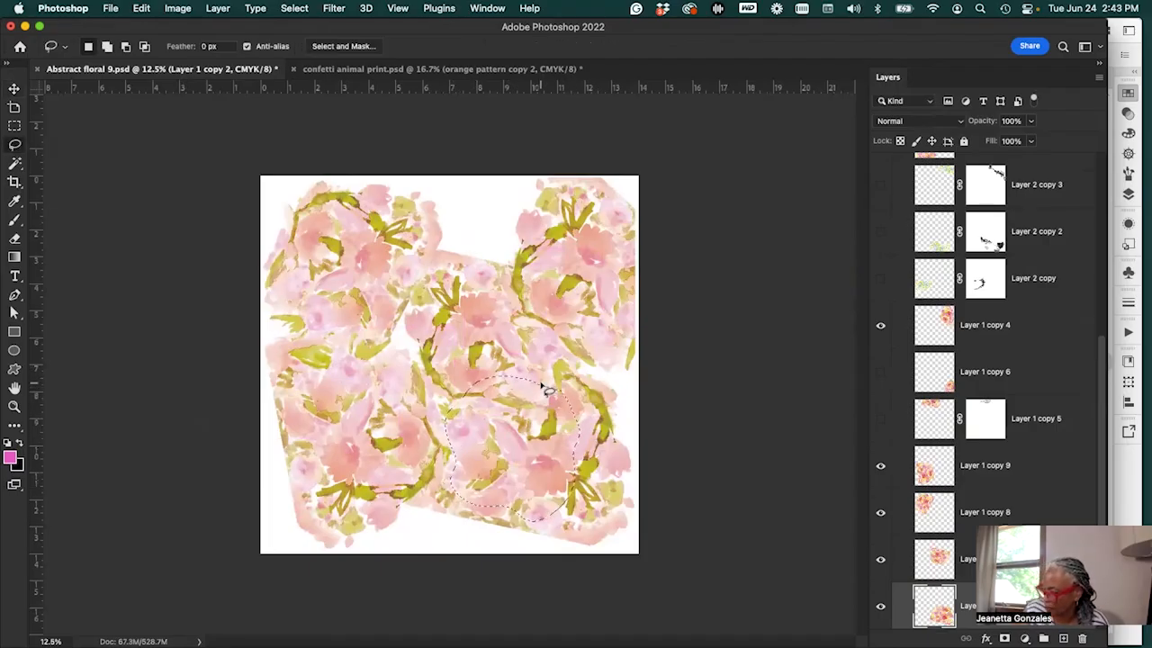
left_click(14, 89)
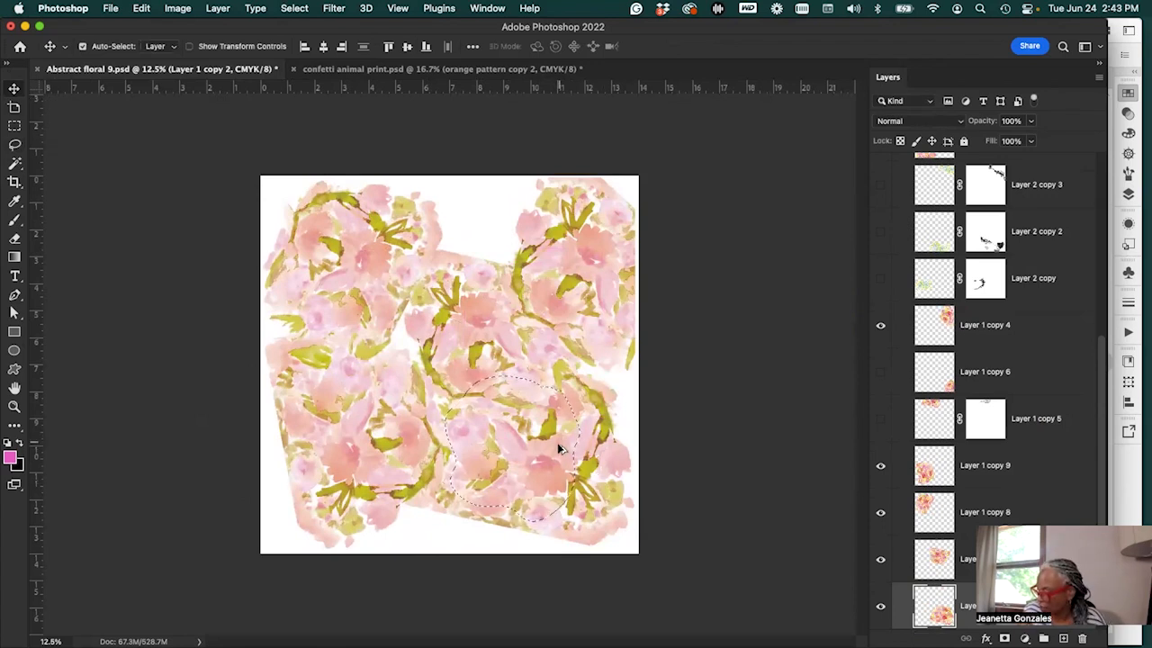
mouse_move(557, 442)
left_mouse_down()
mouse_move(555, 329)
mouse_move(529, 238)
mouse_move(547, 232)
left_mouse_up()
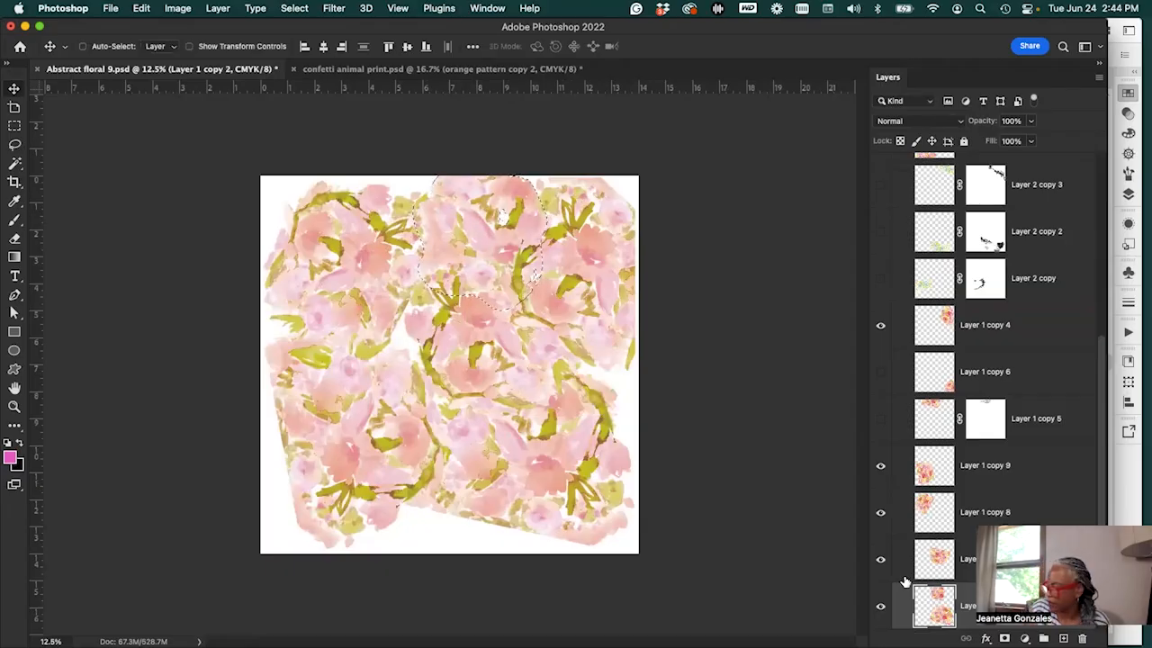
Separate the selected flower section from Layer 1 copy 2 onto its own layer with Layer Via Cut
key("super+j")
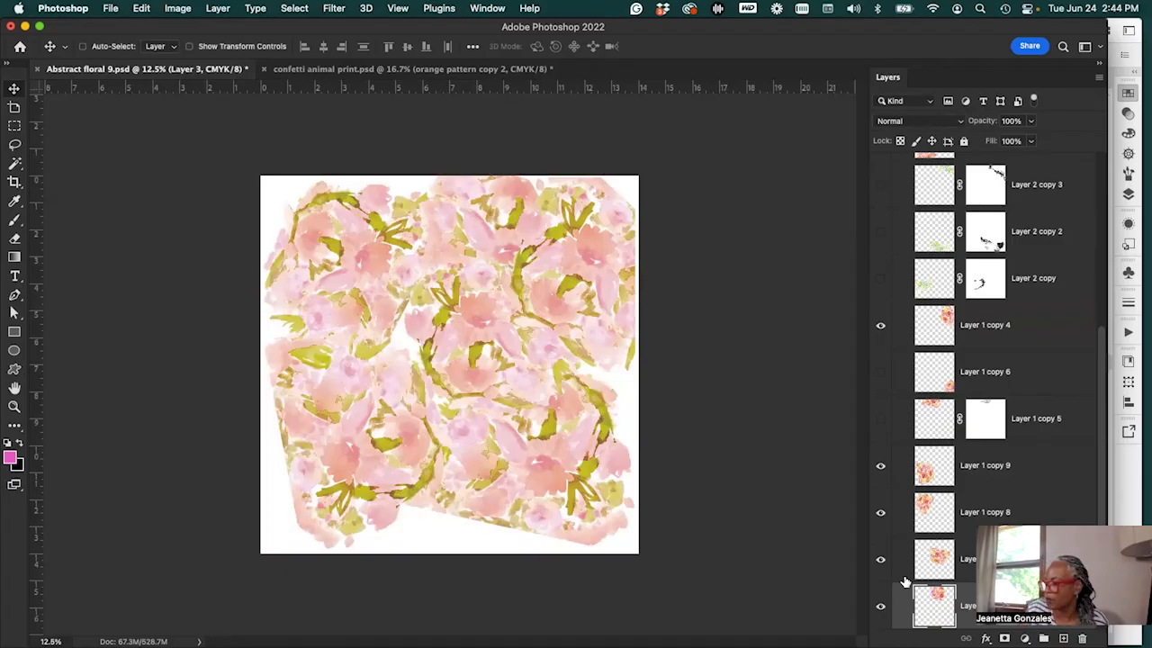
key("super+z")
left_click(218, 8)
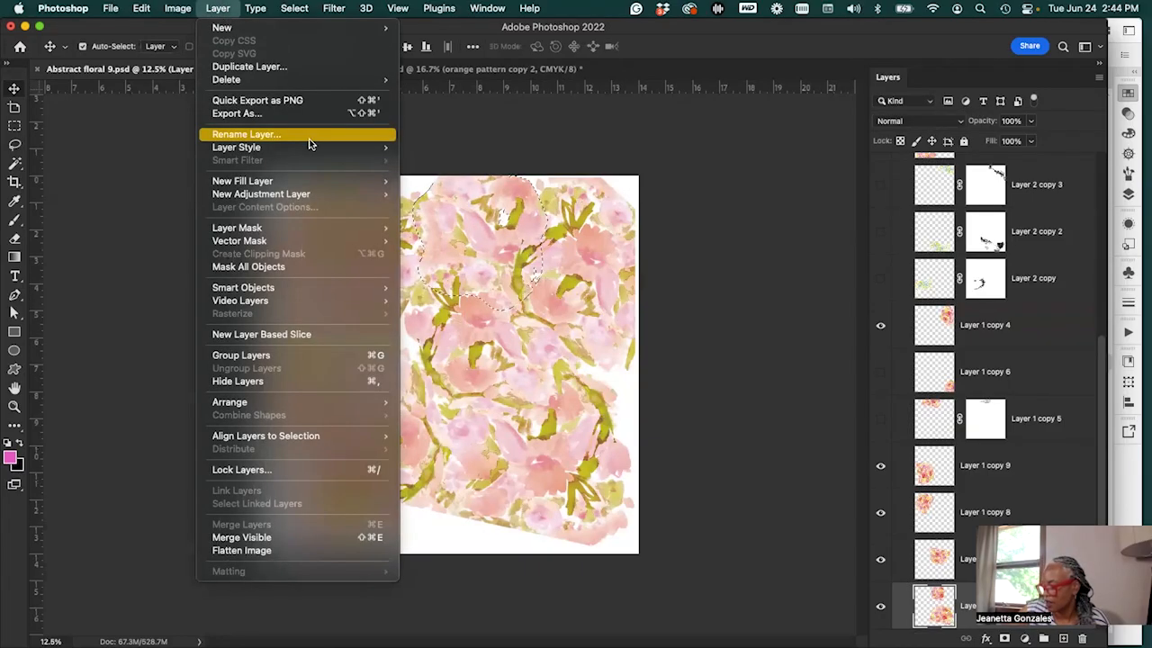
mouse_move(313, 152)
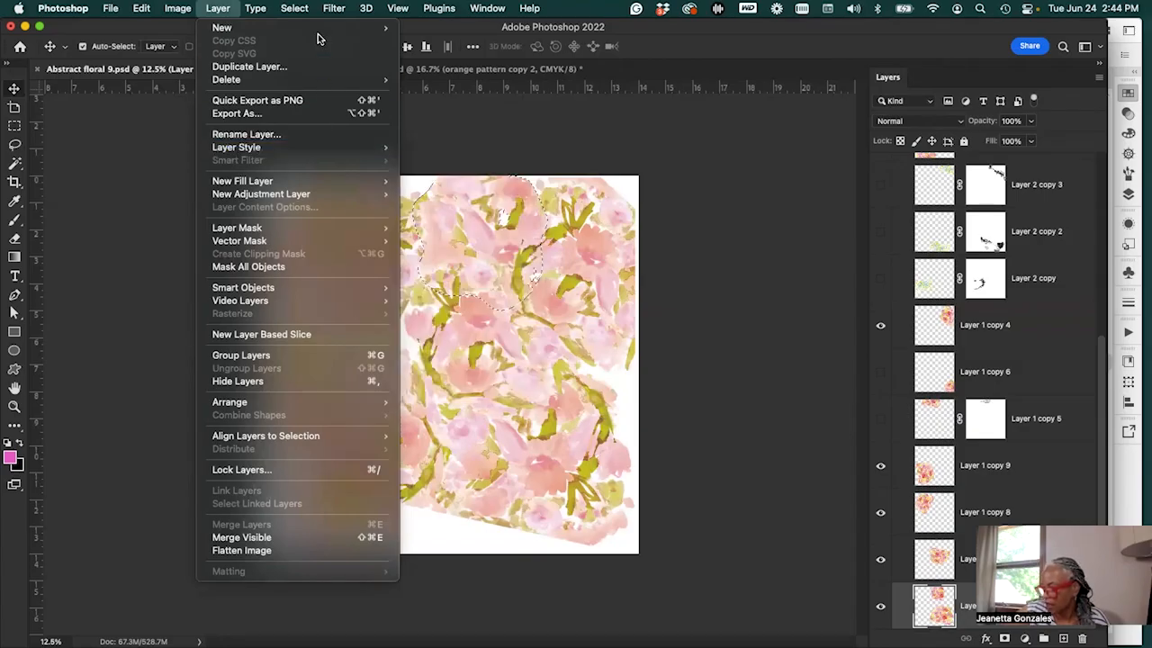
mouse_move(318, 27)
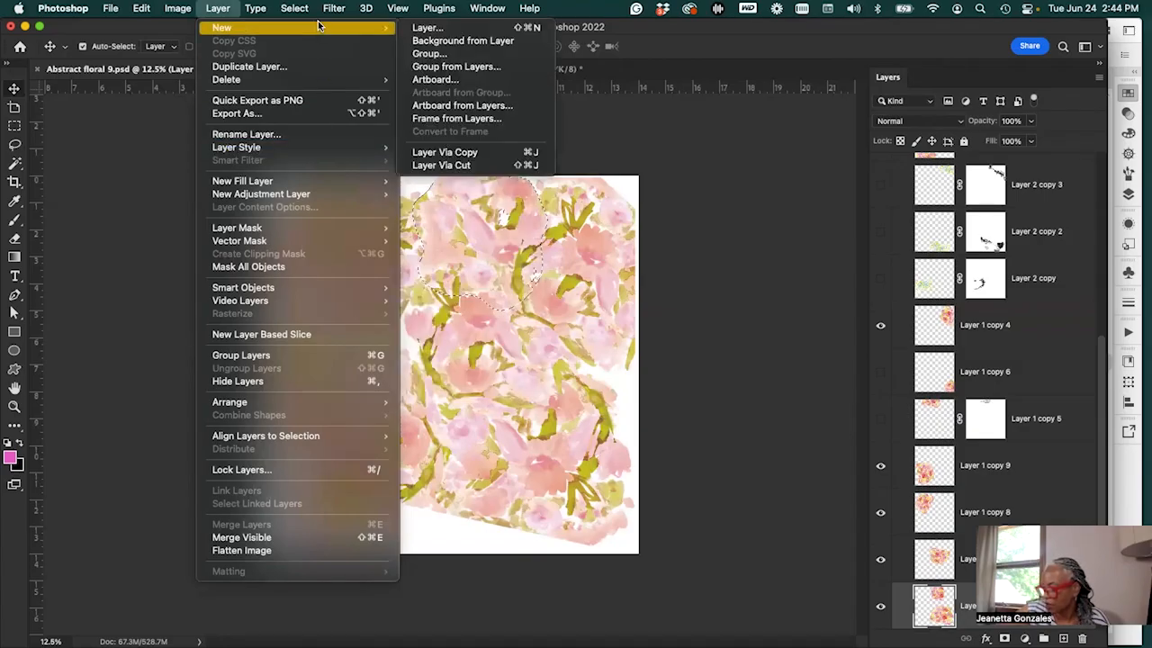
left_click(545, 167)
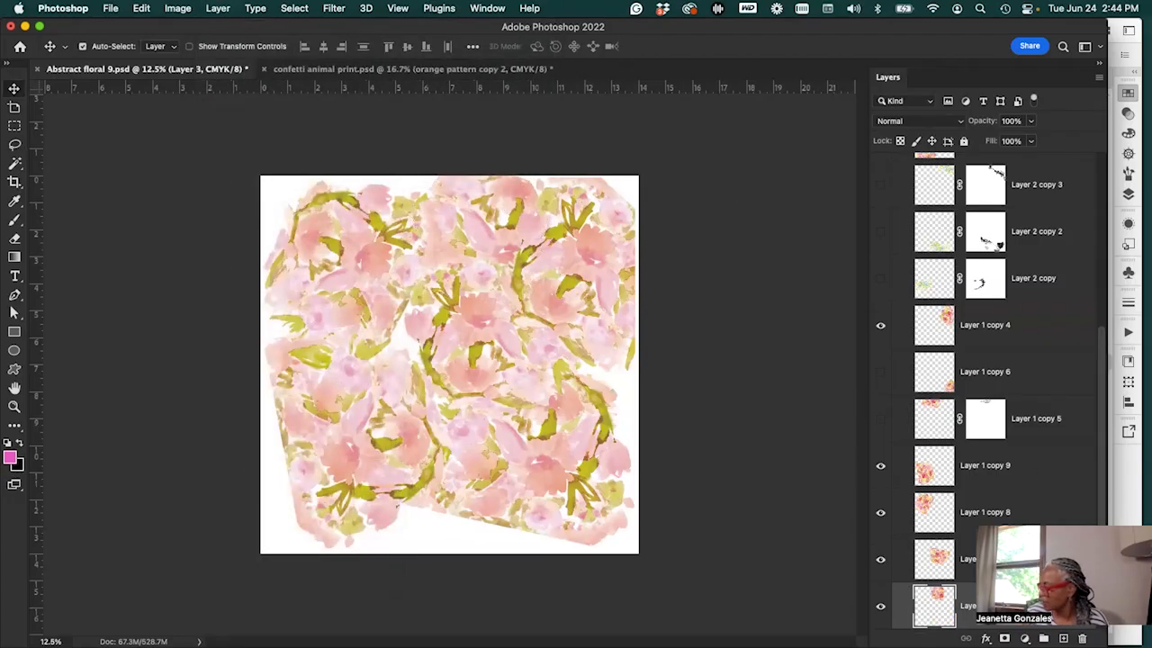
Minimize the Illustrator window and return to Abstract floral 9.psd in Photoshop
key("super+Tab")
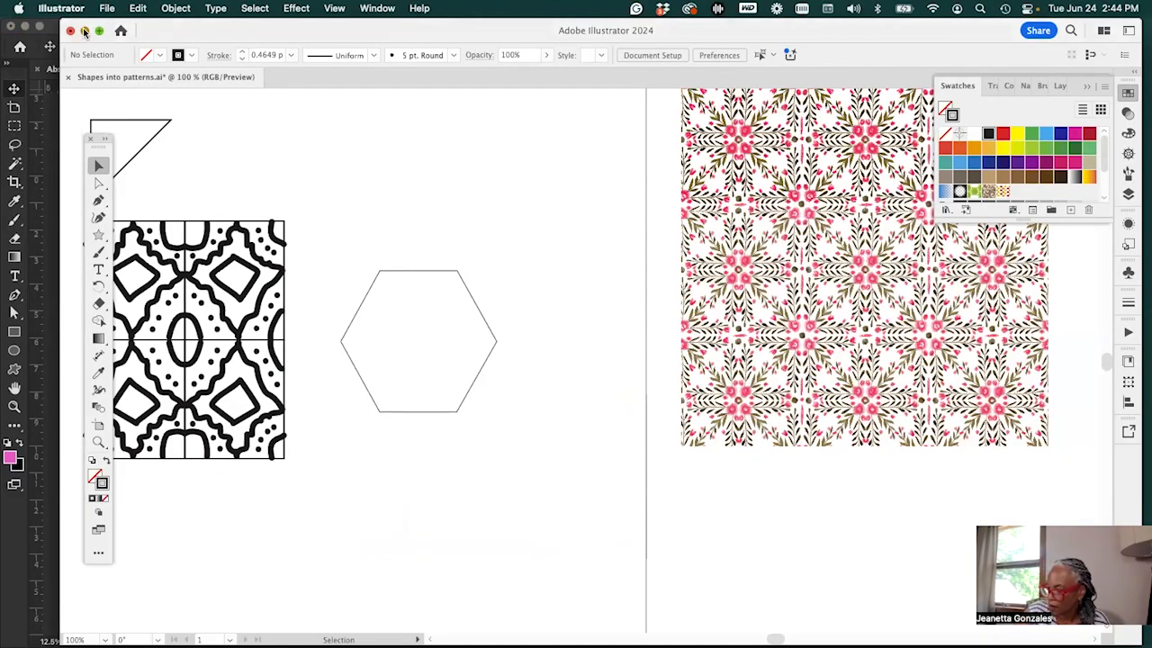
left_click(85, 31)
left_click(1100, 514)
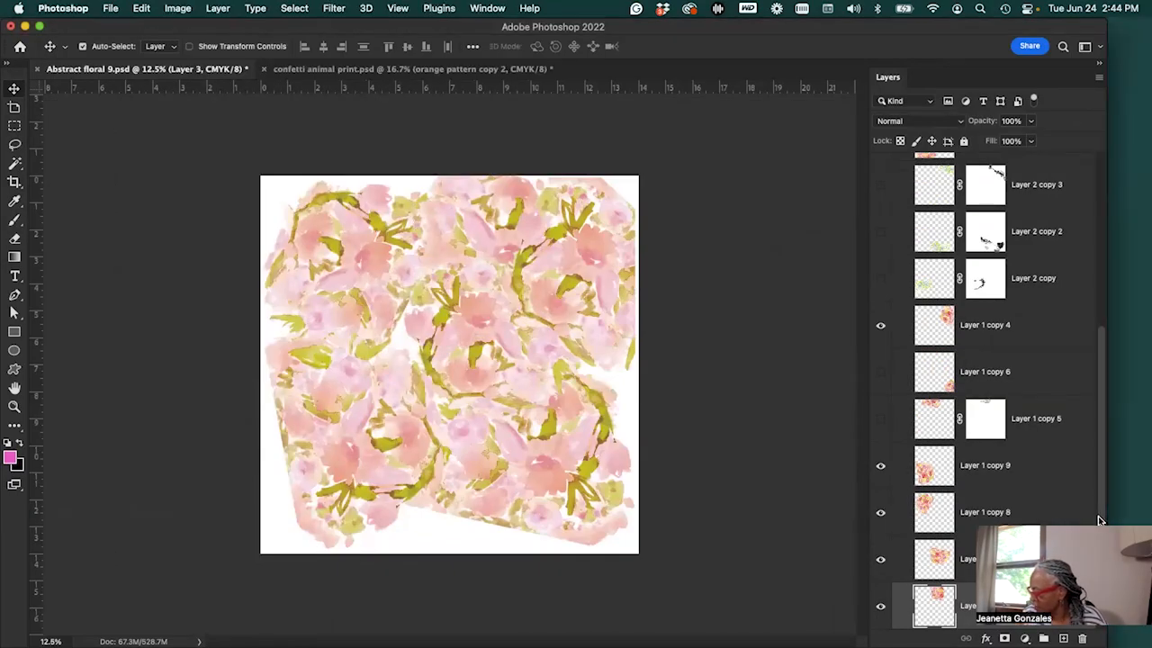
Adjust Layer 3's flower section within the upper gap and duplicate it into the gap near the tile's lower edge
scroll(1026, 526, "down", 2)
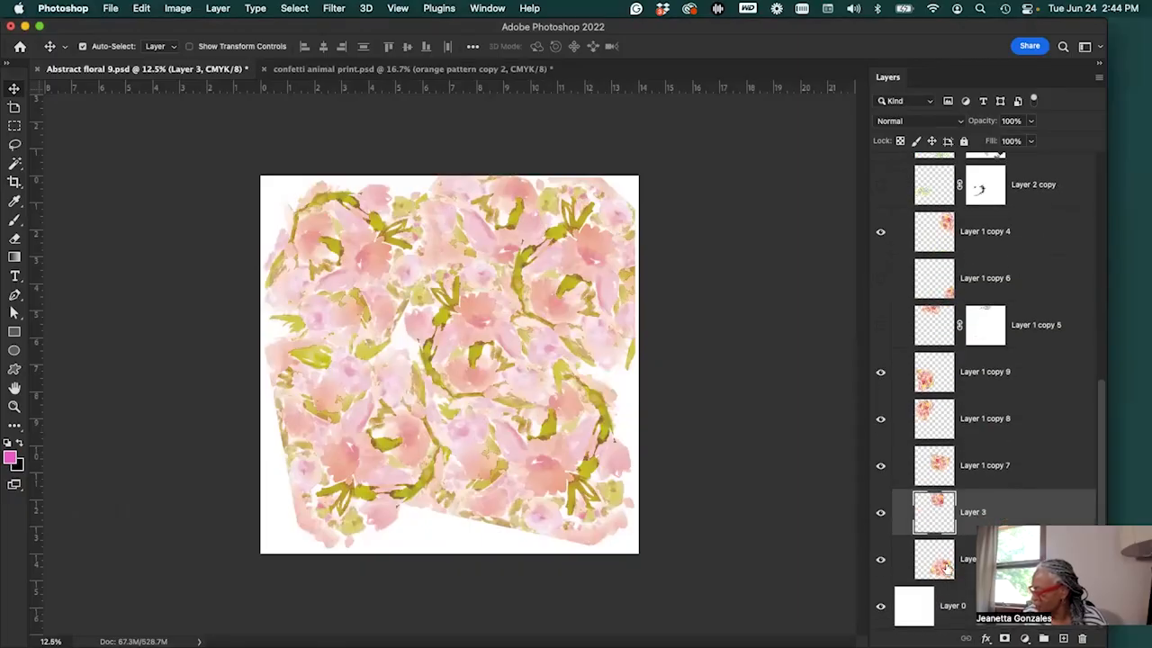
left_click_drag(509, 212, 513, 198)
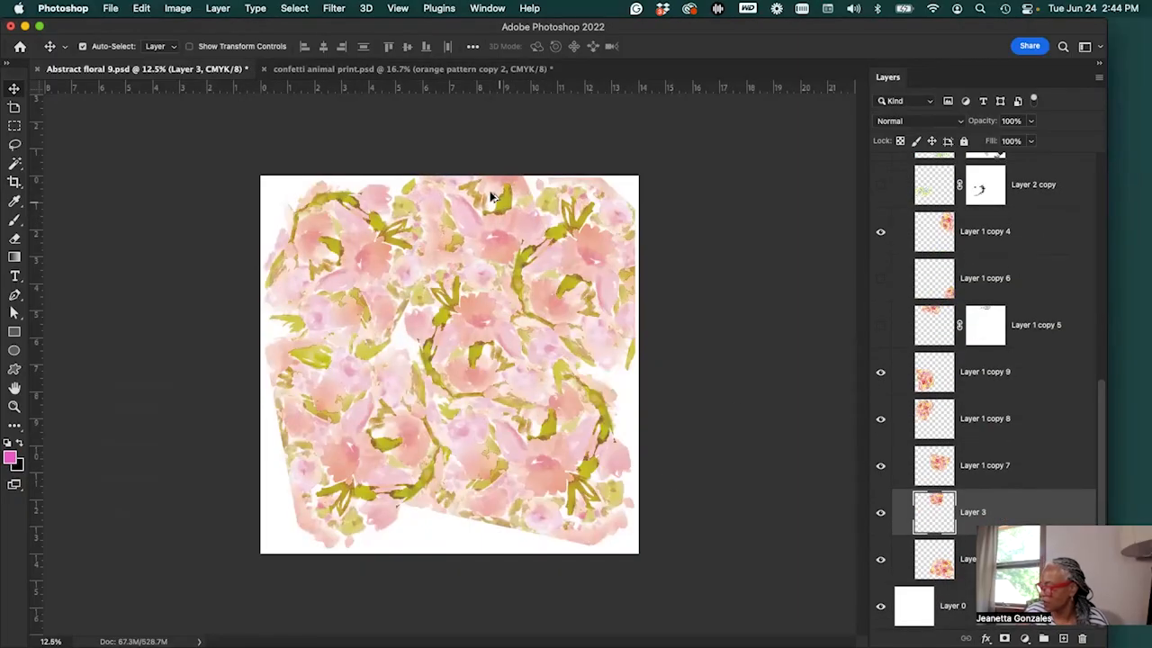
mouse_move(496, 196)
left_mouse_down()
mouse_move(501, 219)
mouse_move(500, 206)
left_mouse_up()
left_click_drag(486, 463, 466, 447)
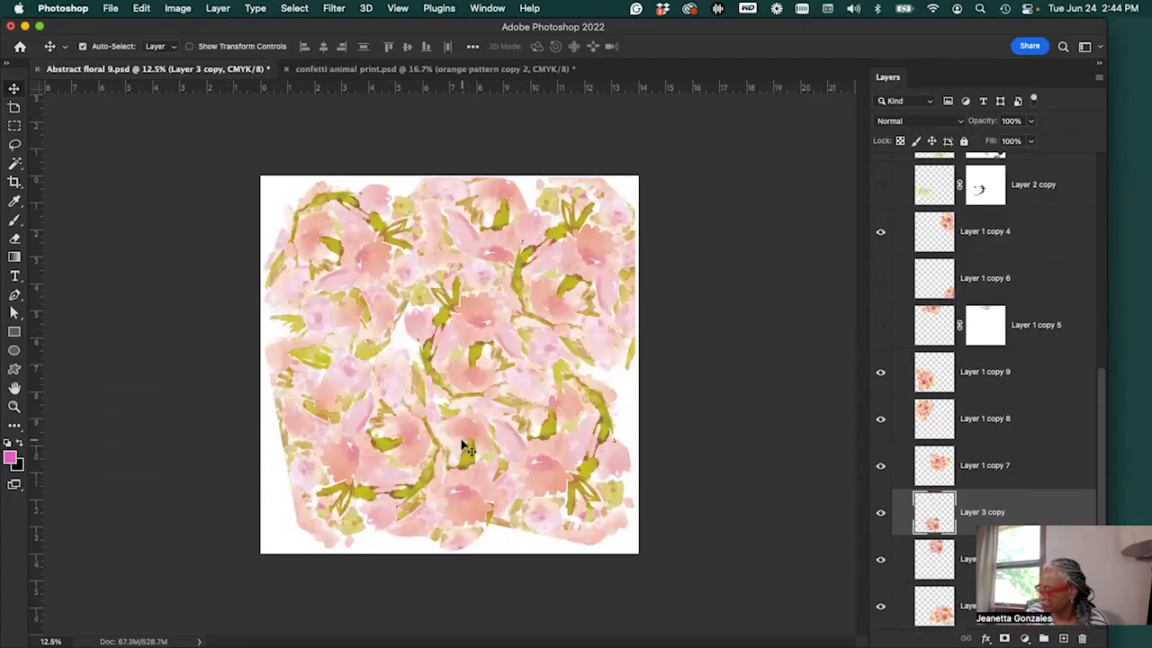
Turn on Pattern Preview and duplicate the Layer 1 copy 8 cluster across the tile's upper-left corner
left_click(398, 8)
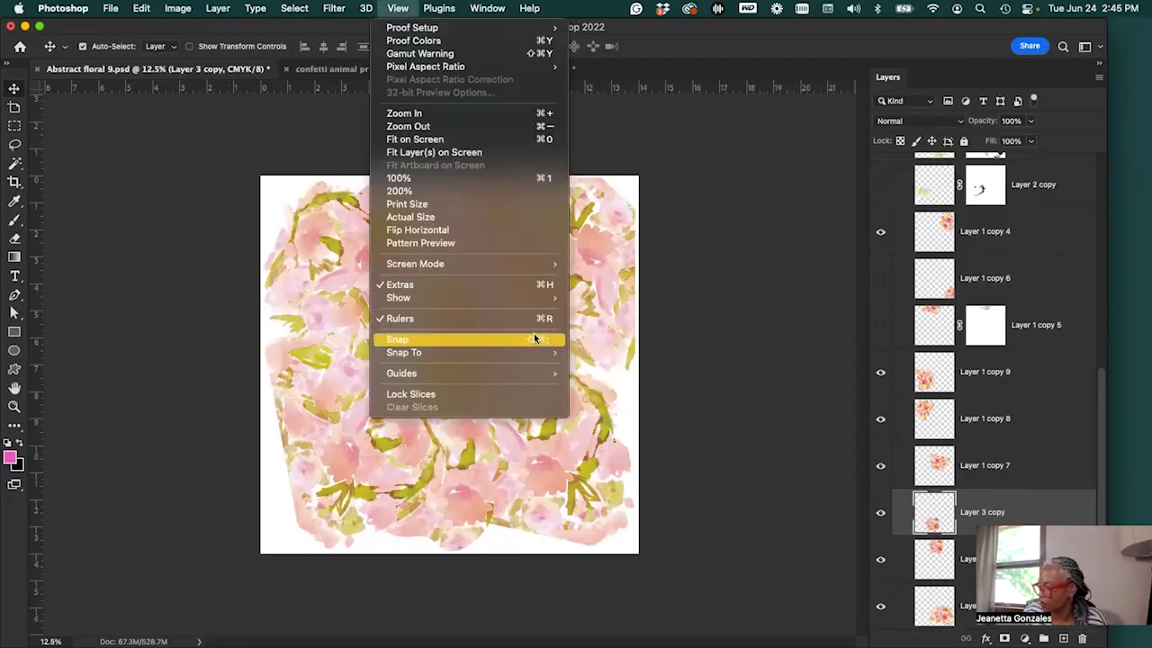
left_click(529, 243)
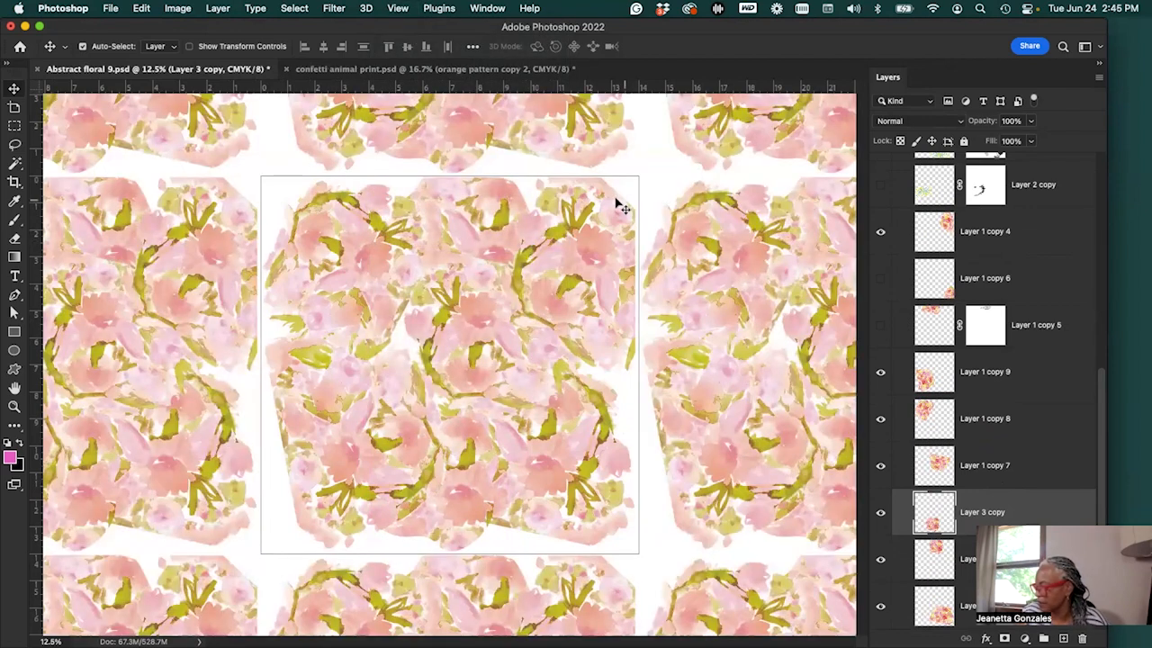
left_click(334, 229)
left_click_drag(335, 232, 273, 166)
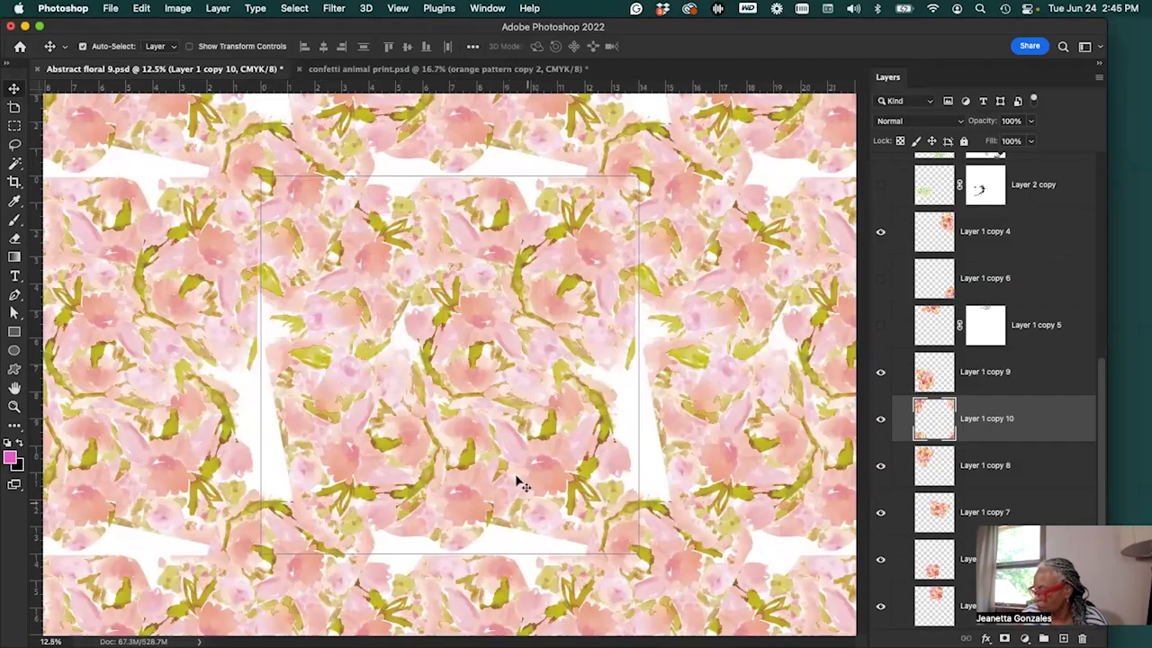
Duplicate the Layer 3 copy flower section into the gap along the tile's lower edge and adjust its placement
left_click(462, 494)
left_click_drag(462, 510, 478, 483)
mouse_move(569, 149)
left_mouse_down()
mouse_move(558, 149)
mouse_move(557, 177)
mouse_move(556, 155)
left_mouse_up()
Shift the Layer 1 copy 9 cluster across the tile's left edge and nudge the Layer 1 copy 4 cluster upward
left_click_drag(288, 387, 274, 385)
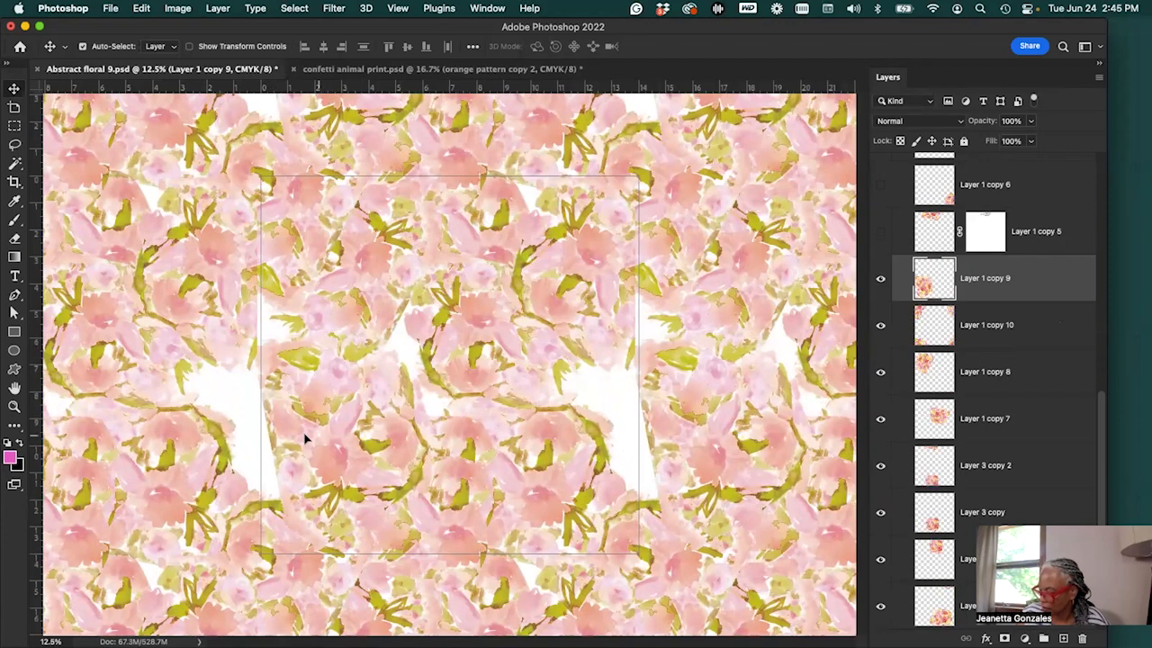
left_click_drag(297, 436, 325, 393)
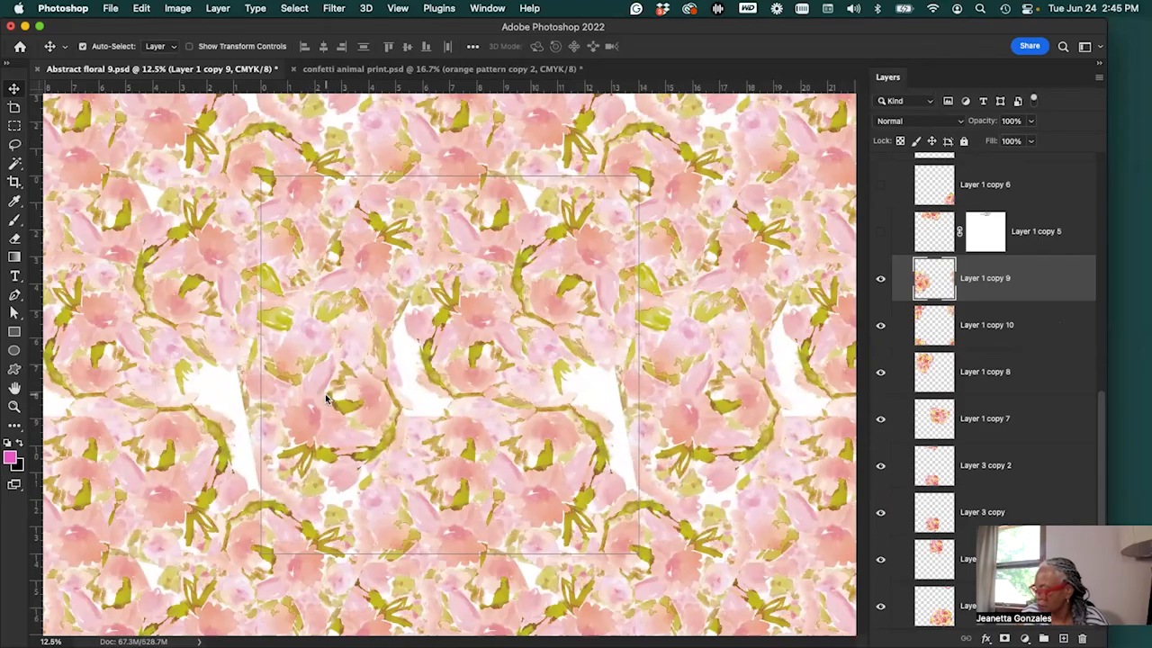
left_click(537, 190)
left_click_drag(536, 199, 538, 182)
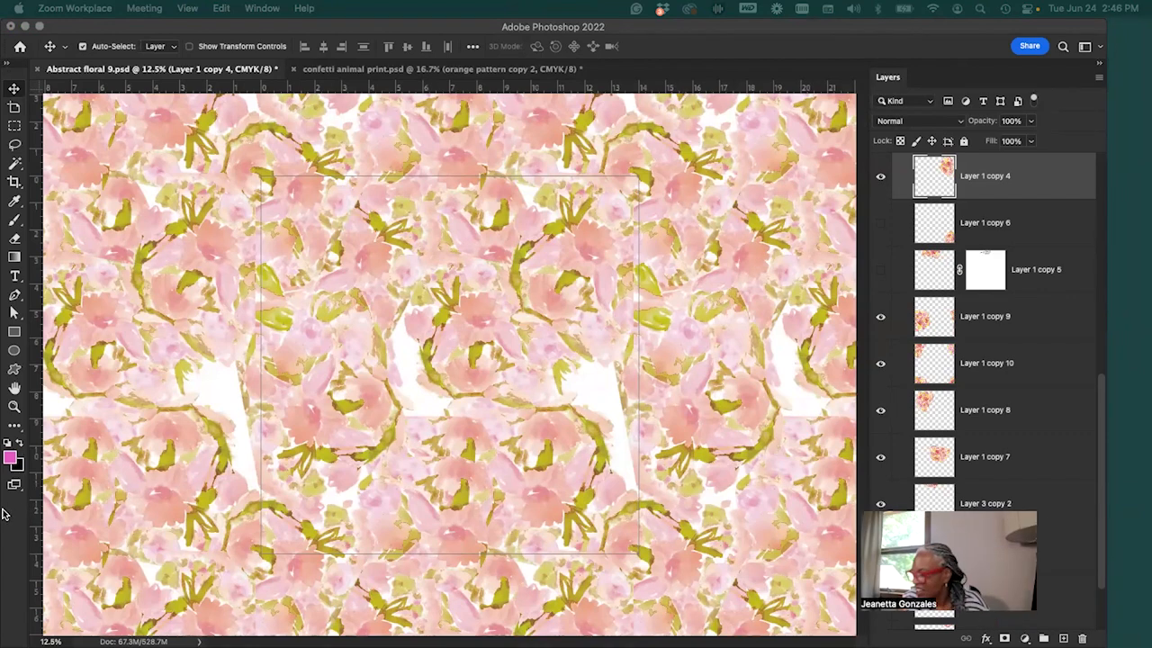
Duplicate the Layer 3 flower section into the white gap left of the tile's centre, turning Pattern Preview off to place it
left_click(476, 203)
mouse_move(441, 369)
left_mouse_down()
mouse_move(450, 364)
mouse_move(432, 404)
mouse_move(436, 360)
mouse_move(443, 367)
left_mouse_up()
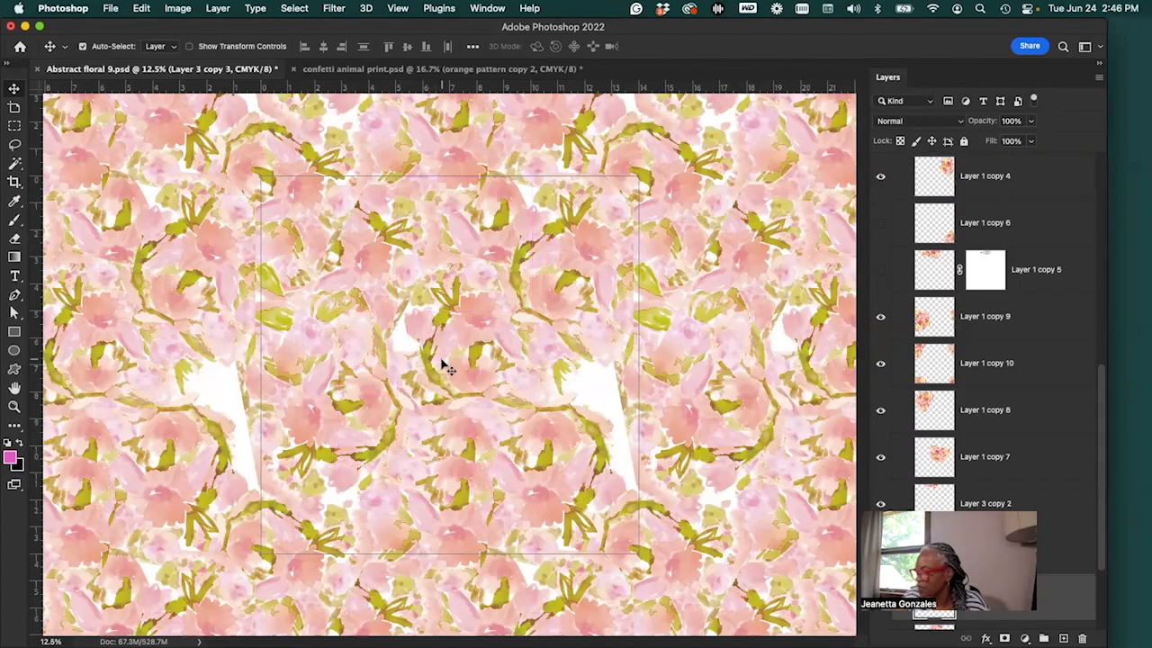
left_click(396, 8)
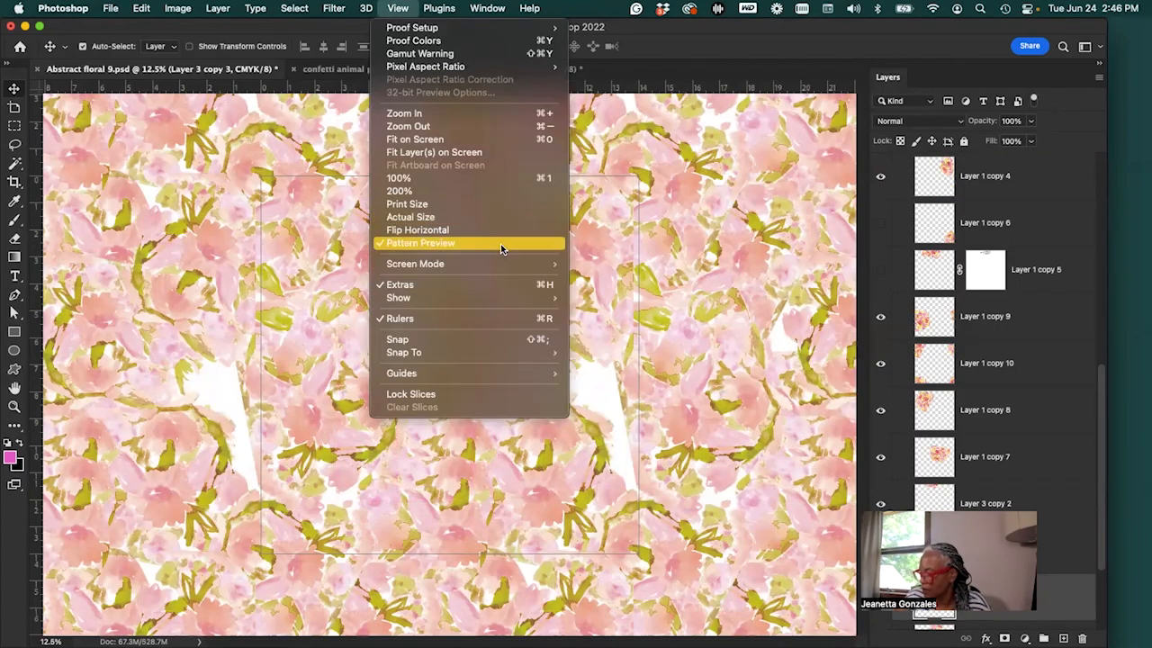
left_click(500, 243)
left_click_drag(409, 336, 407, 376)
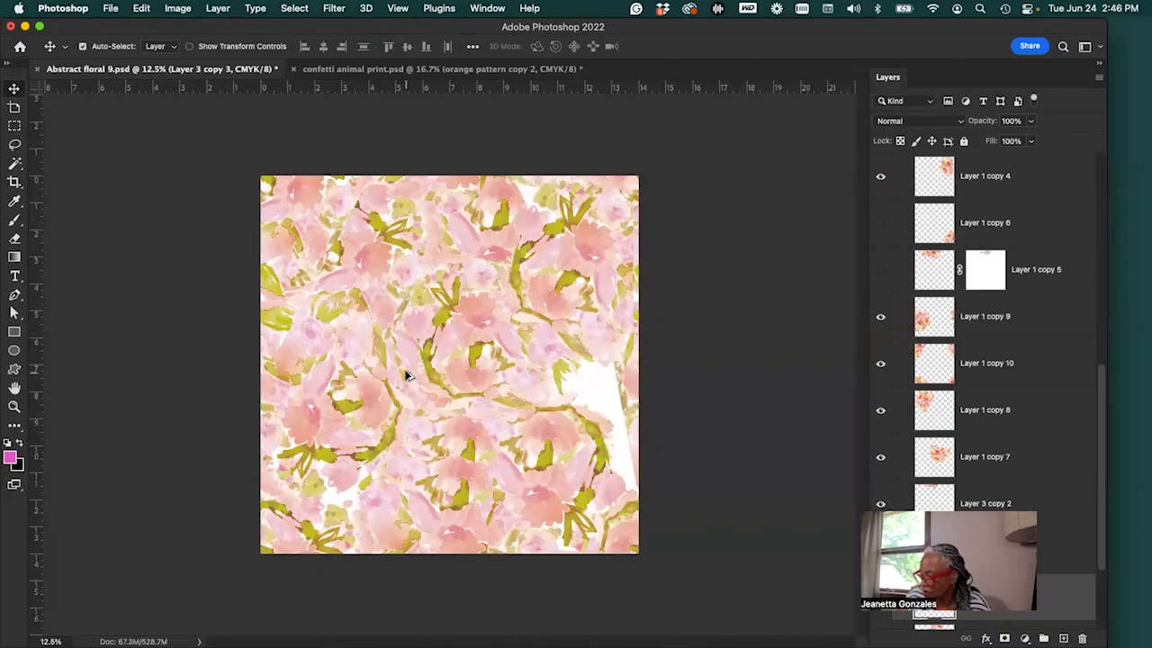
Fill the gap near the tile's right edge with duplicated Layer 3 sections, rotating and repositioning the last copy
left_click_drag(569, 385, 612, 406)
left_click_drag(601, 447, 619, 473)
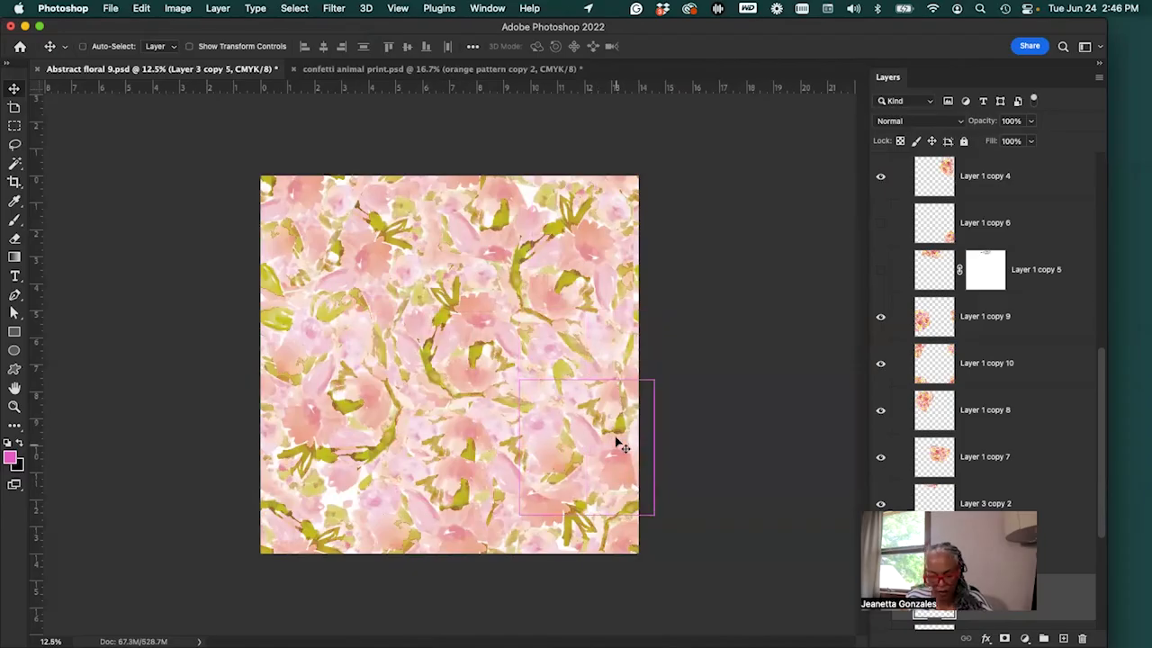
key("super+t")
left_click_drag(664, 518, 586, 339)
key("Return")
left_click_drag(583, 455, 569, 412)
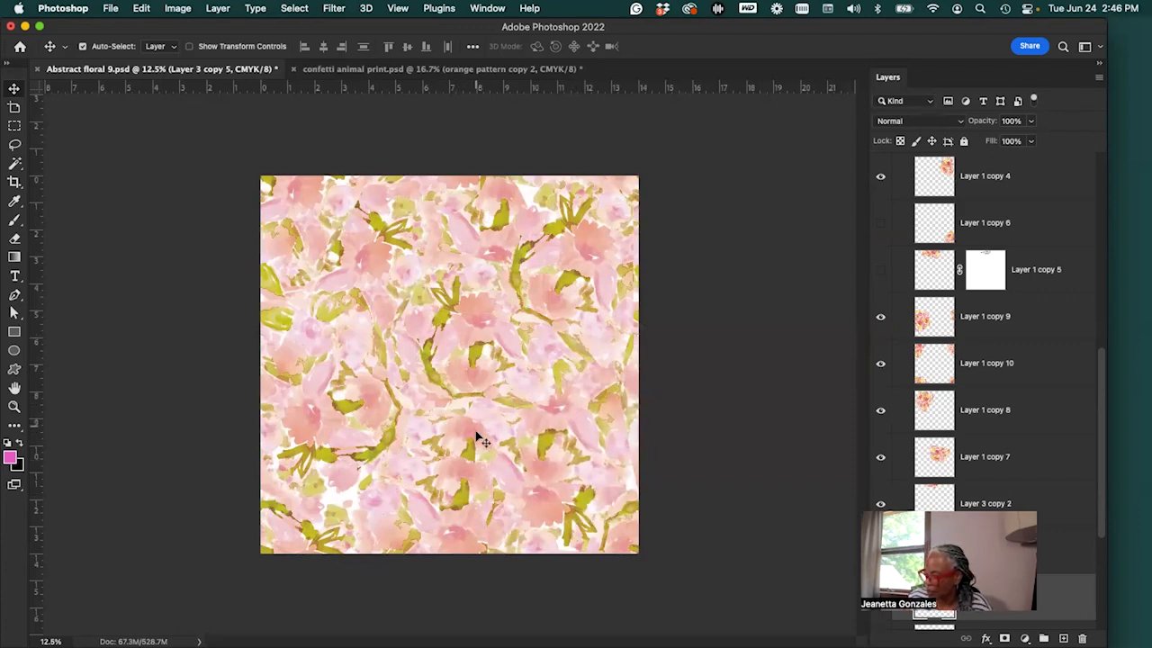
Reposition the Layer 3 copy, Layer 3 and Layer 3 copy 5 flower sections to close the remaining small gaps
left_click_drag(477, 411, 478, 400)
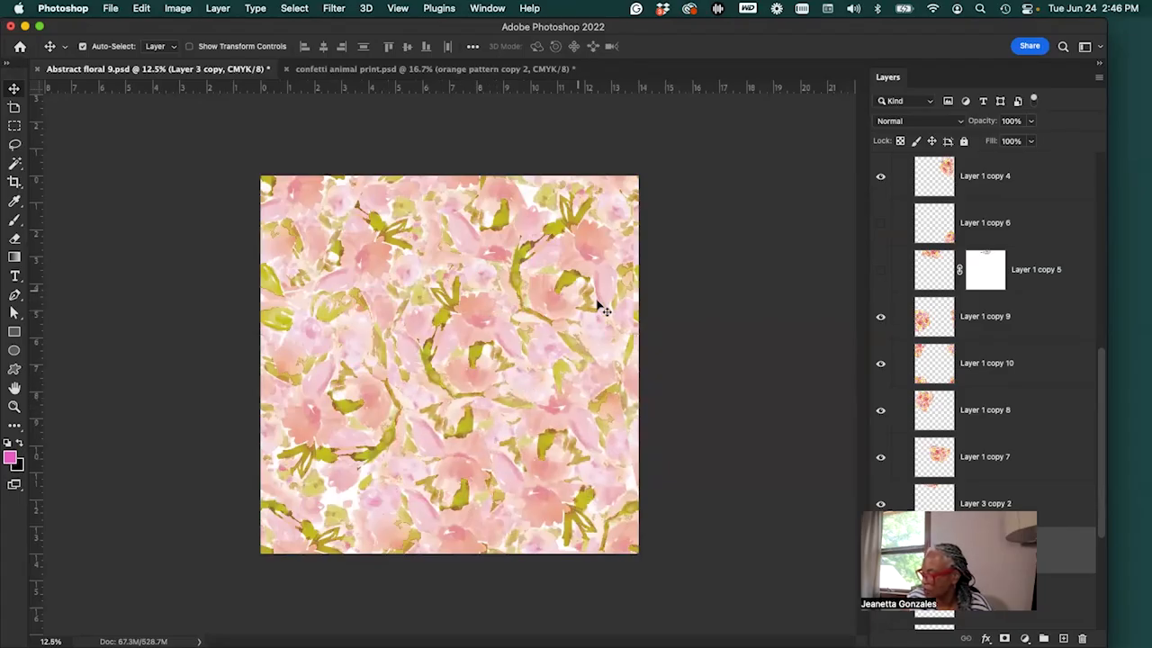
left_click_drag(505, 263, 504, 256)
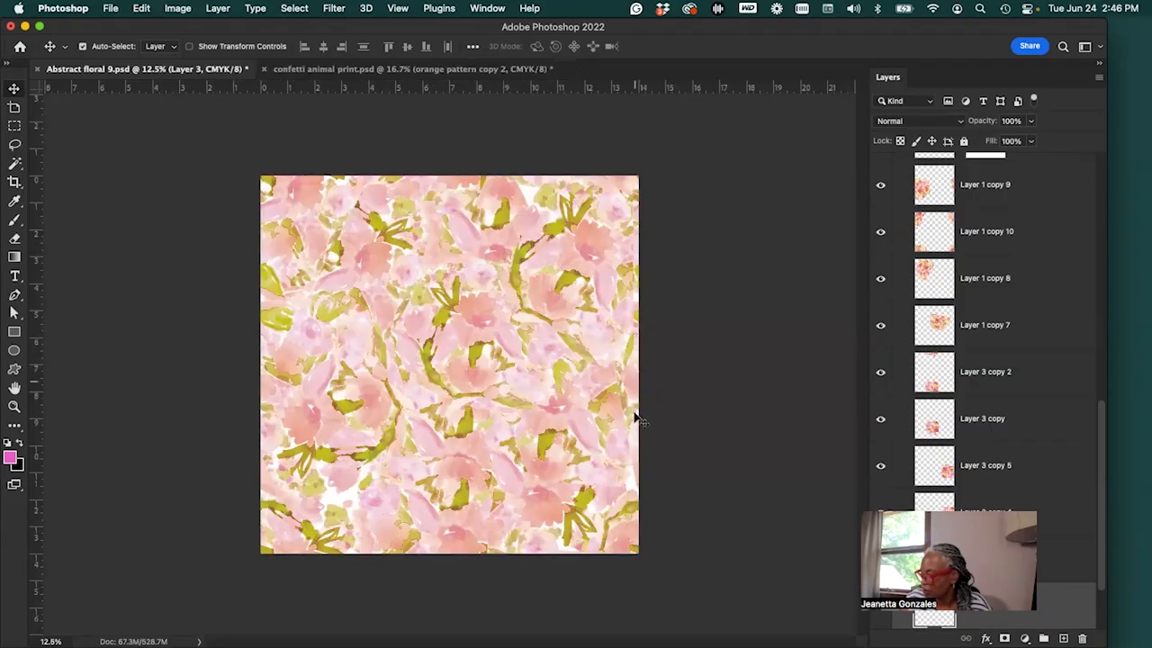
left_click_drag(598, 255, 594, 243)
left_click_drag(520, 207, 534, 198)
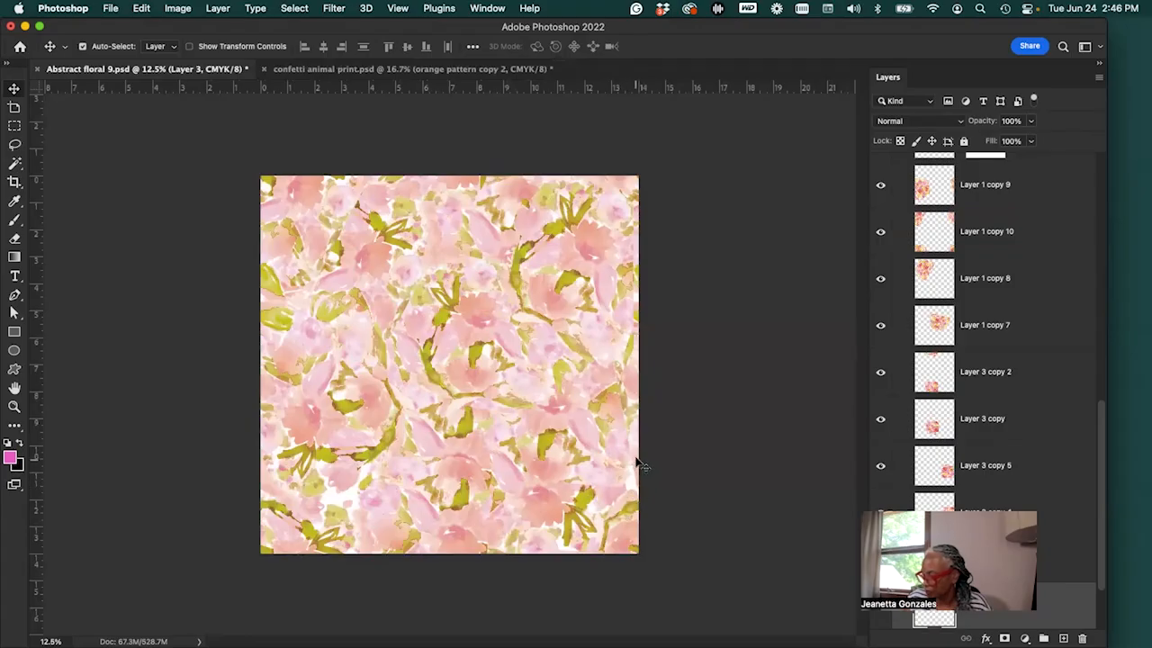
mouse_move(620, 484)
left_mouse_down()
mouse_move(640, 489)
mouse_move(621, 459)
mouse_move(628, 481)
left_mouse_up()
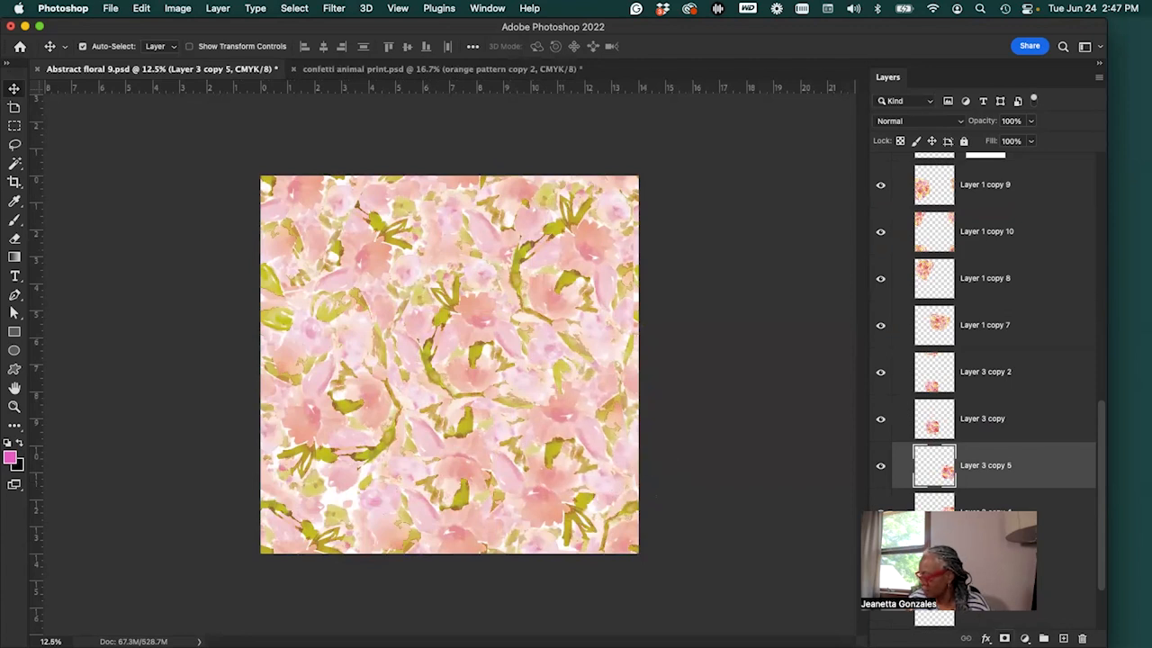
Add a layer mask to Layer 3 copy 5 and brush out its overlapping edge with the 150 px Chalk- soft lighttexture brush
left_click(1004, 638)
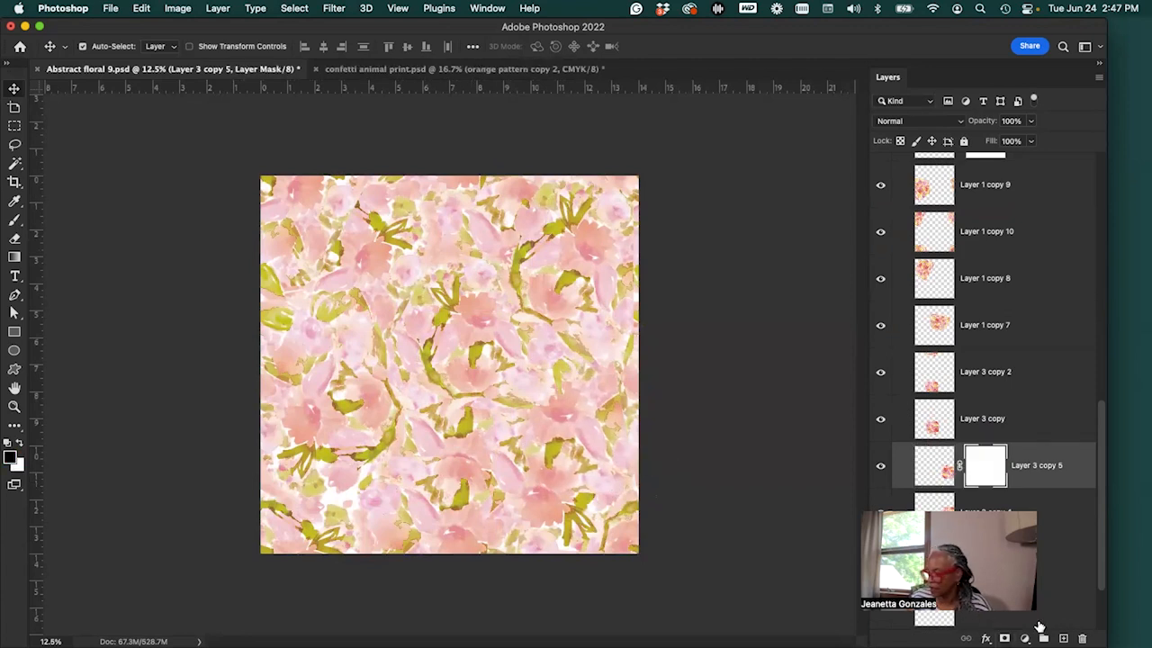
left_click(15, 220)
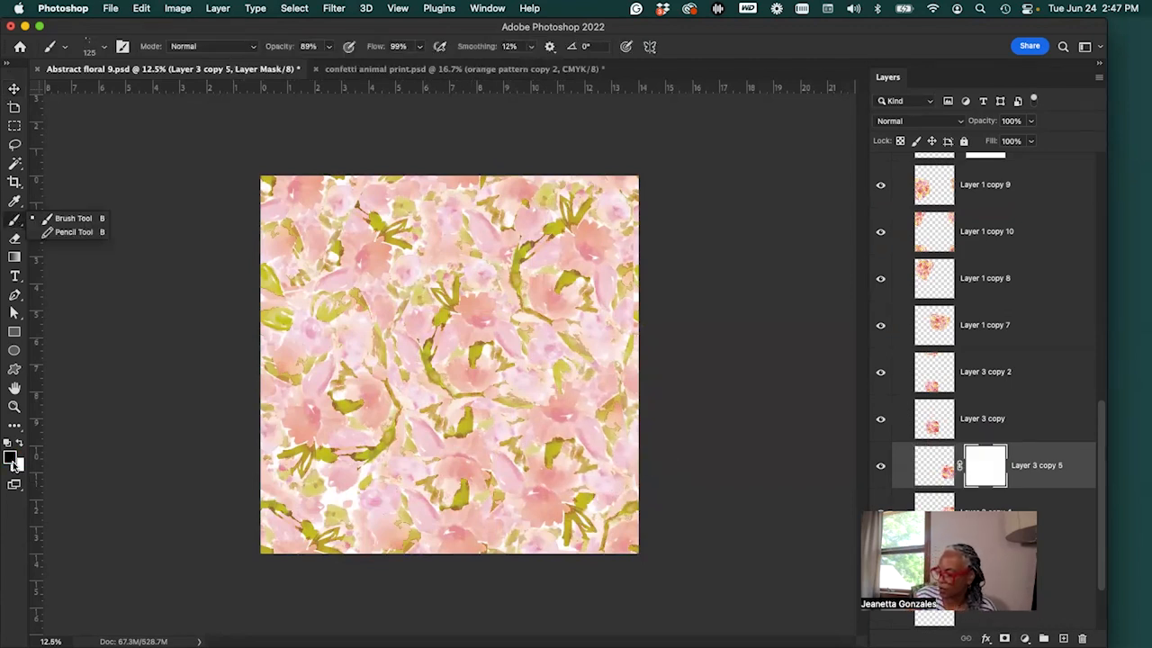
left_click(103, 49)
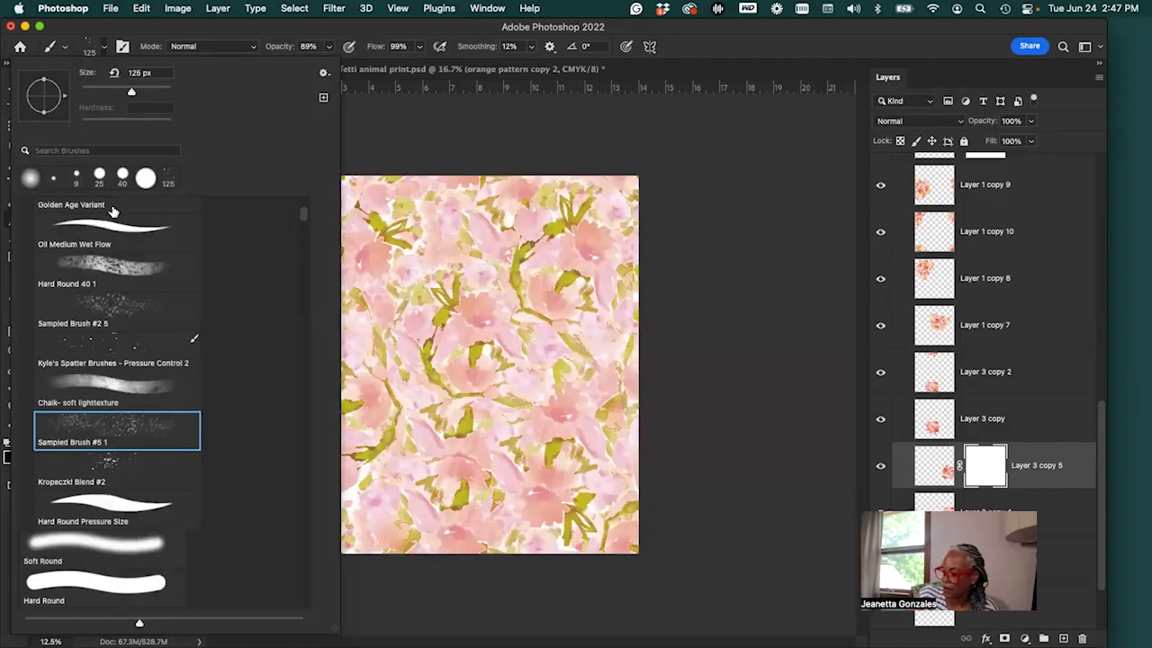
left_click(153, 395)
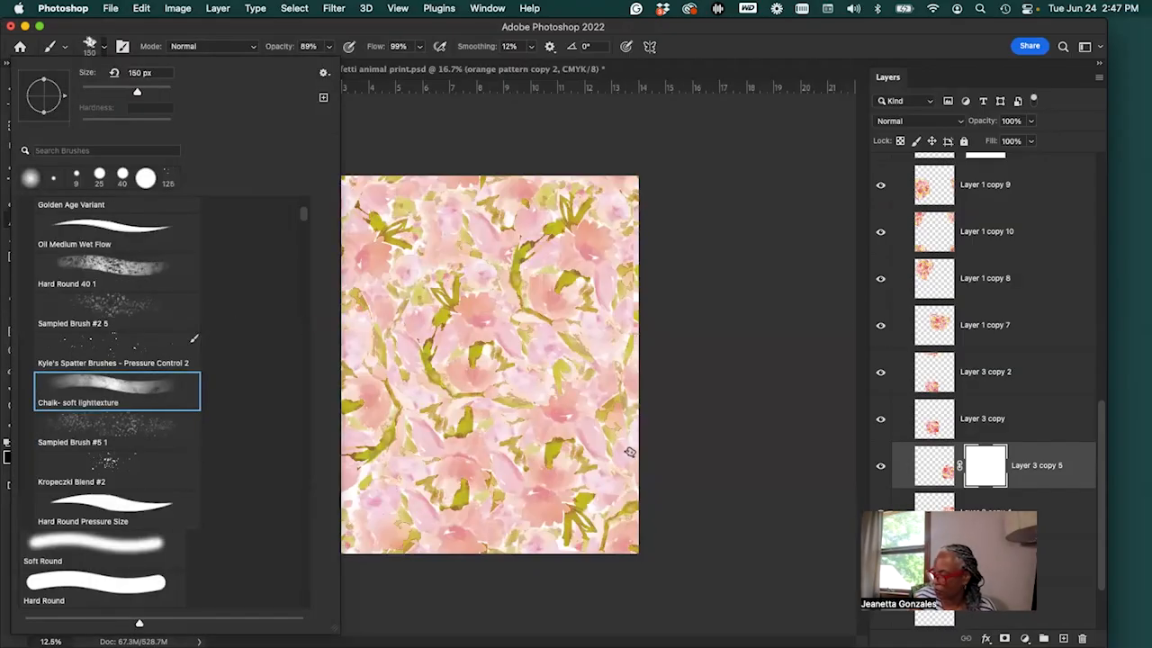
left_click(619, 387)
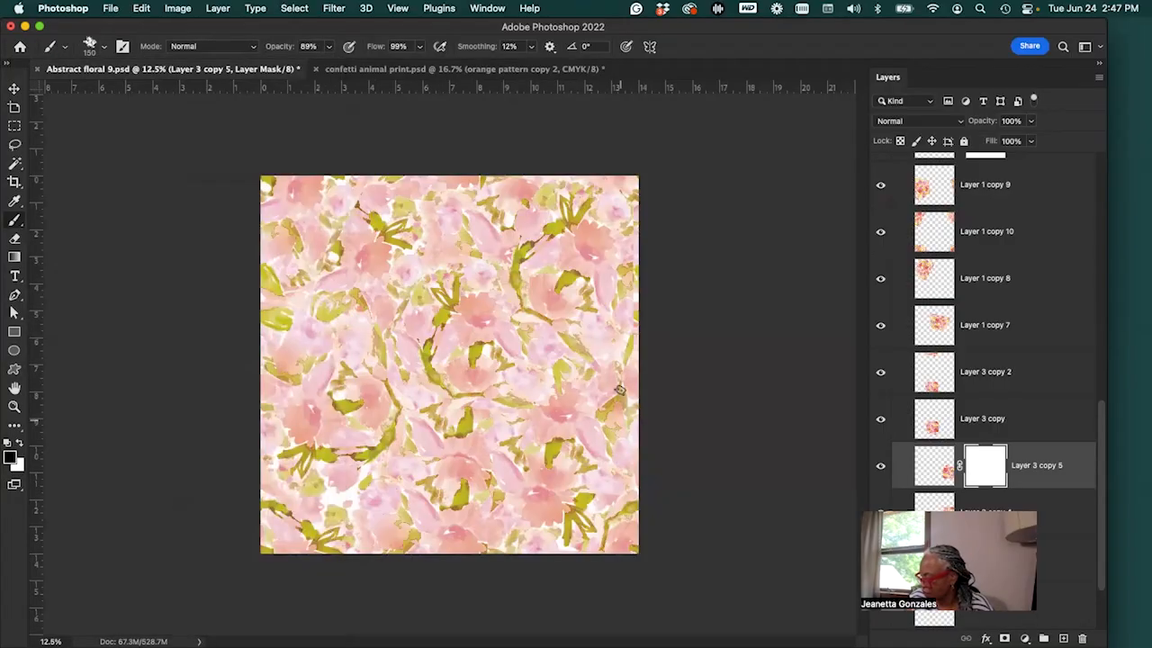
left_click(883, 469)
left_click(883, 469)
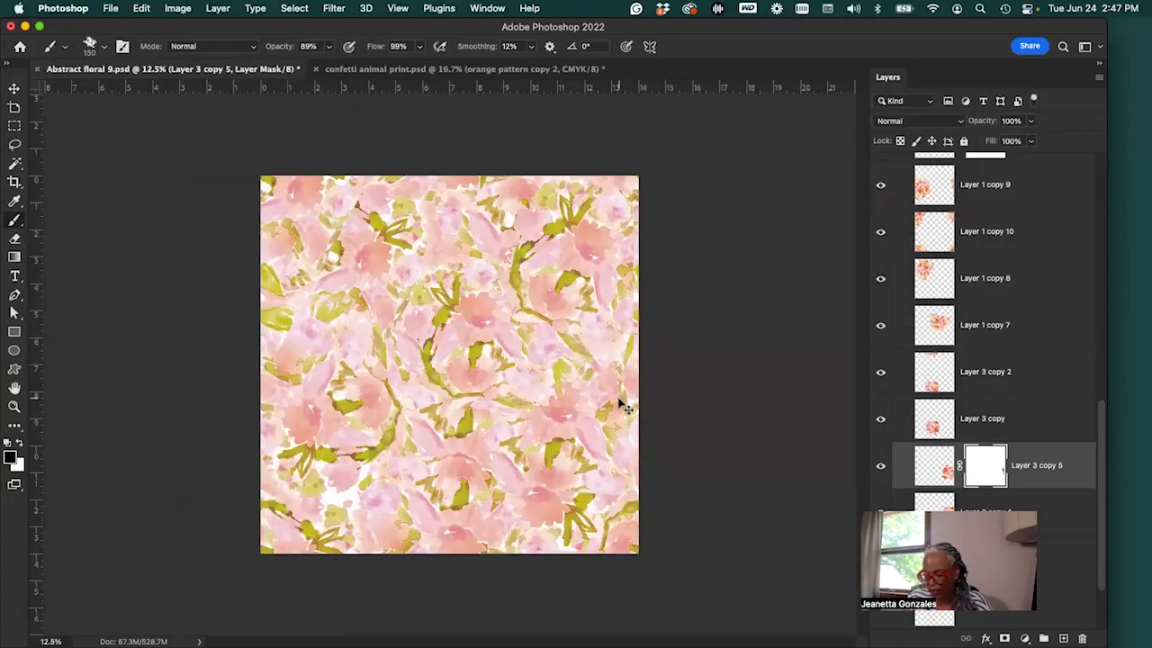
Try shifting the masked Layer 3 copy 5 section near the tile's right edge and undo the move
key("super+equal")
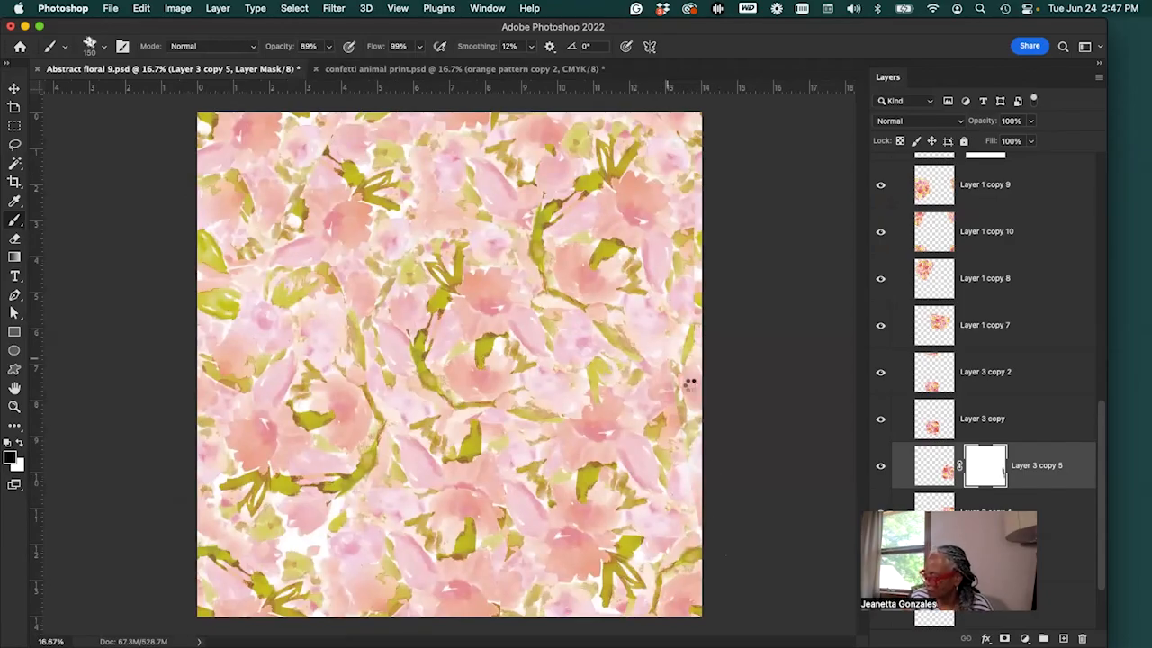
left_click_drag(668, 425, 668, 429)
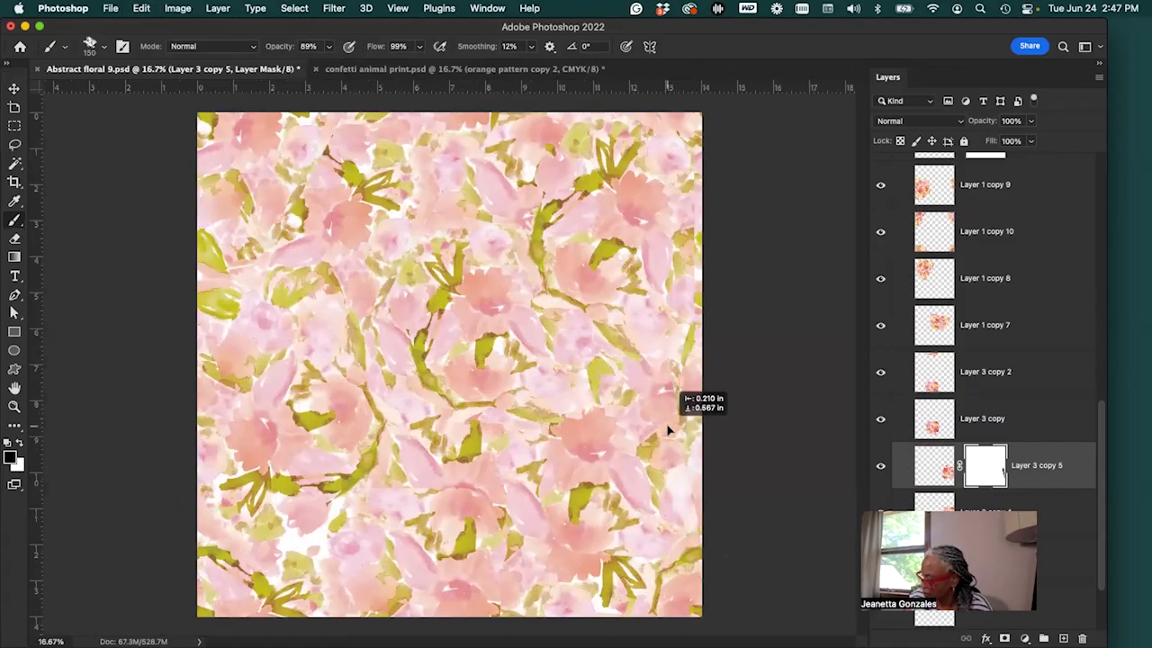
key("super+z")
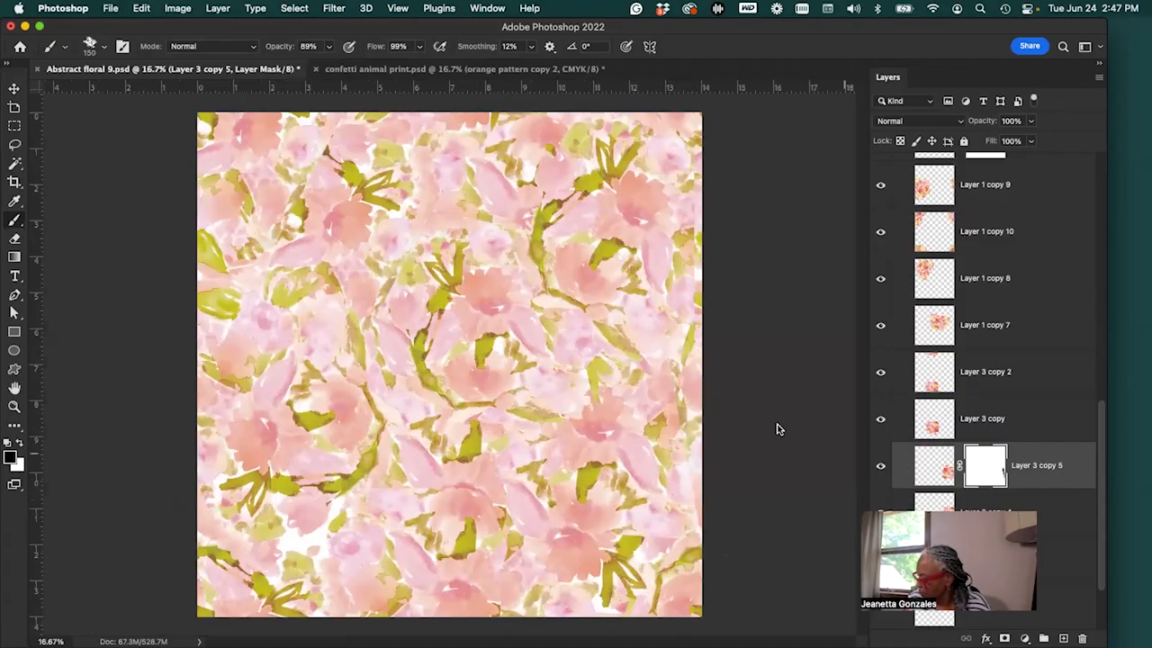
Add a layer mask to Layer 1 copy 9 and brush out its hard edge near the tile's right side
left_click(693, 393, "super")
left_click(881, 186)
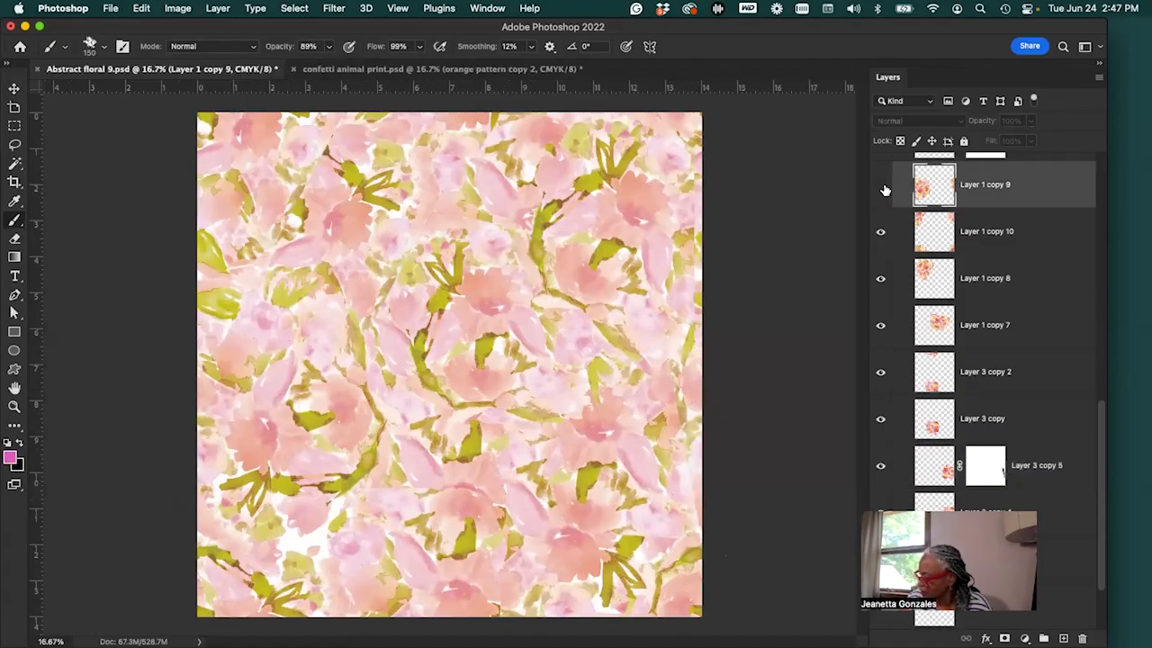
left_click(882, 188)
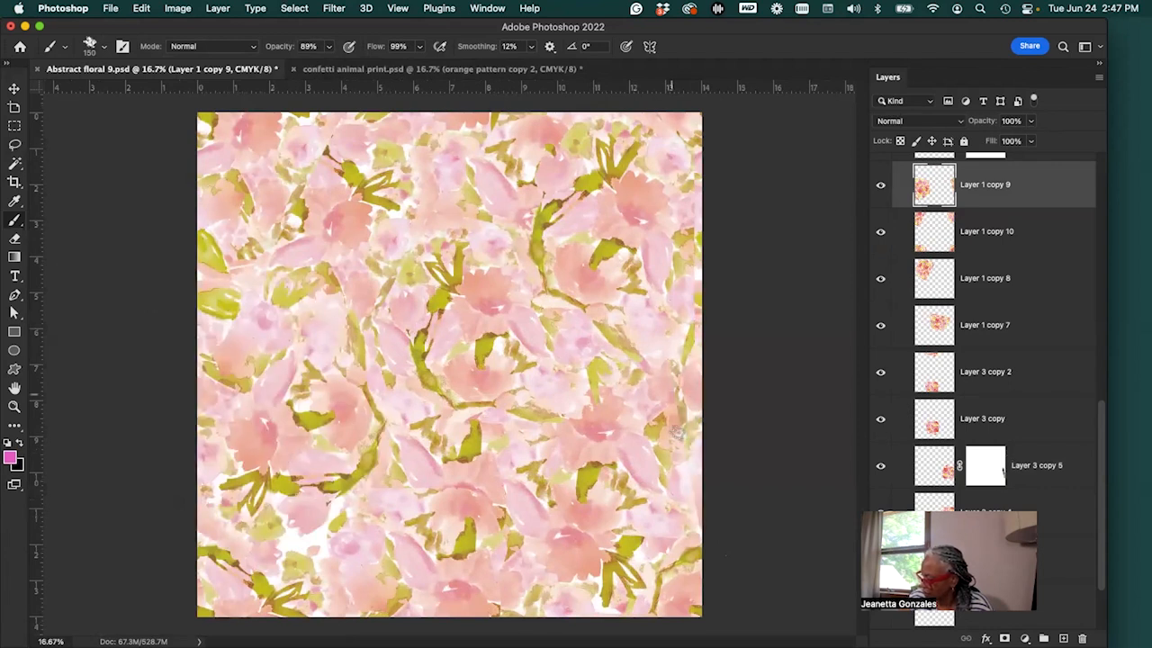
left_click(1005, 638)
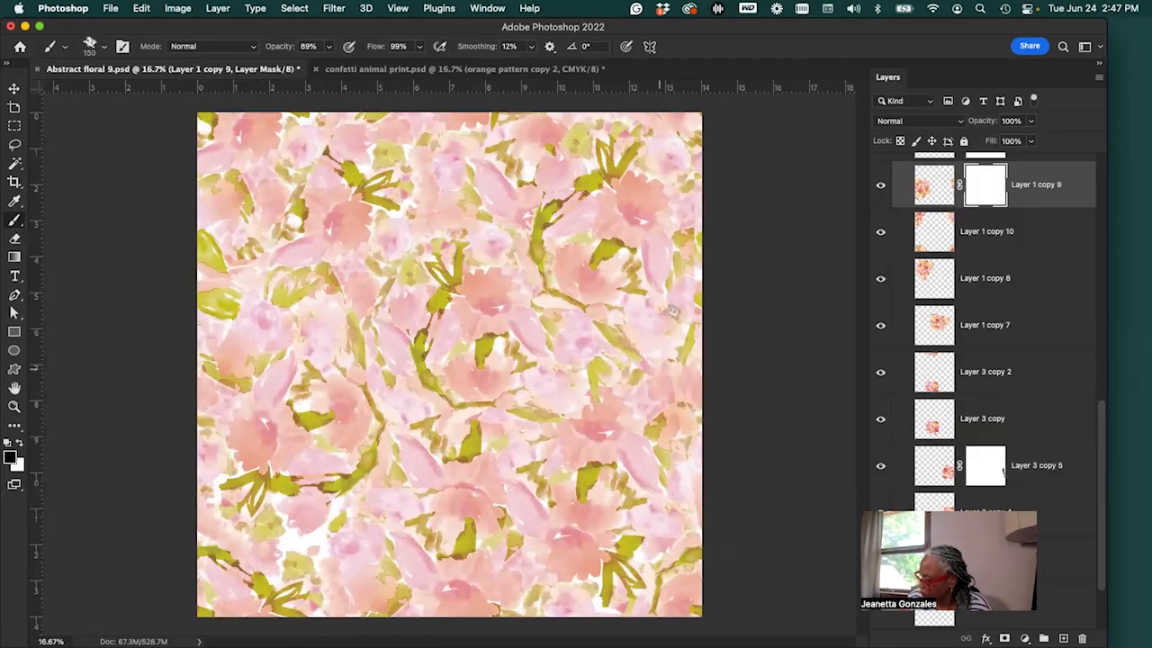
mouse_move(654, 342)
left_mouse_down()
mouse_move(684, 402)
mouse_move(659, 426)
mouse_move(667, 399)
left_mouse_up()
Refine the Layer 3 copy 5 mask along its overlap with the neighbouring cluster and check it by toggling the layer's visibility
left_click(668, 393, "super")
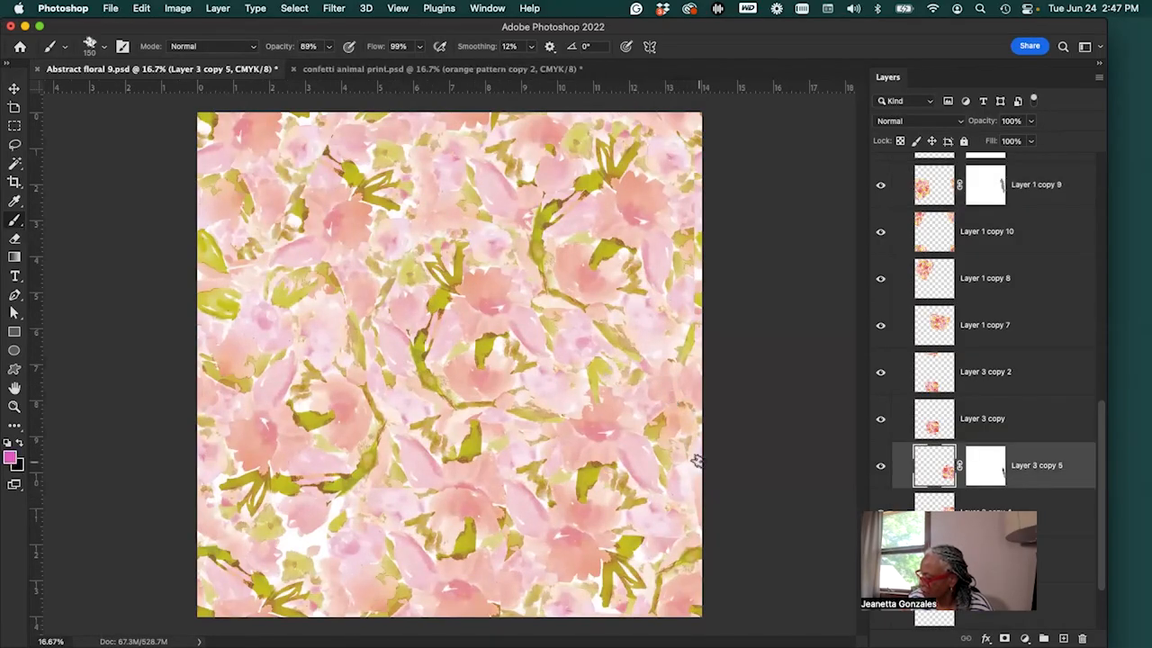
left_click(987, 474)
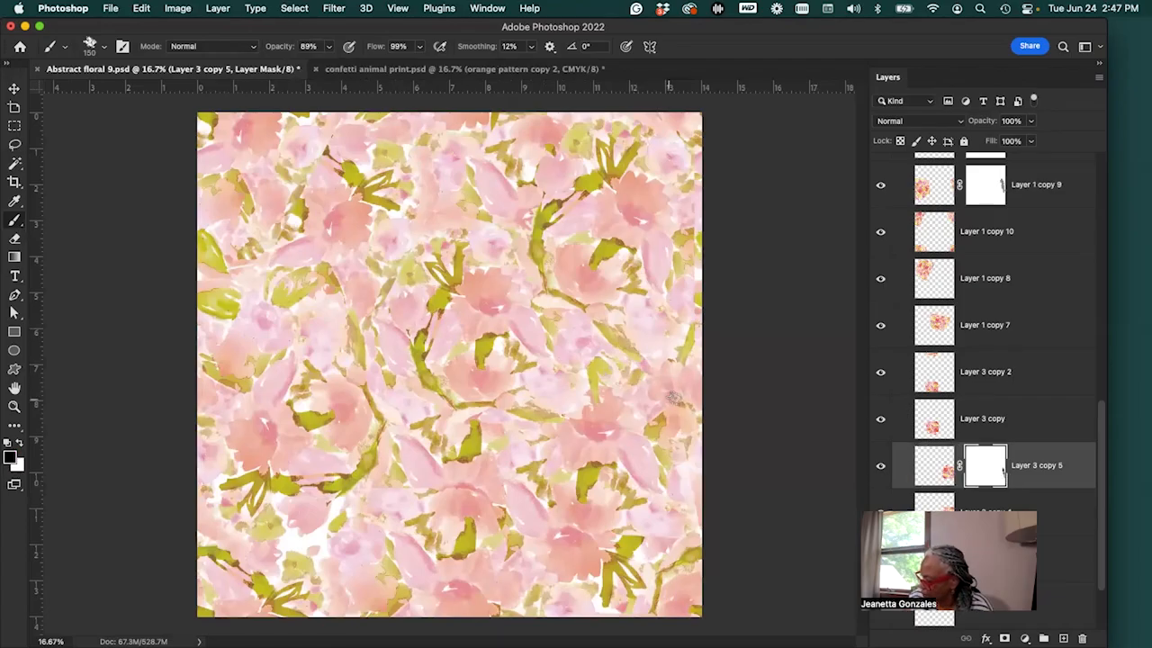
left_click(881, 466)
left_click(882, 467)
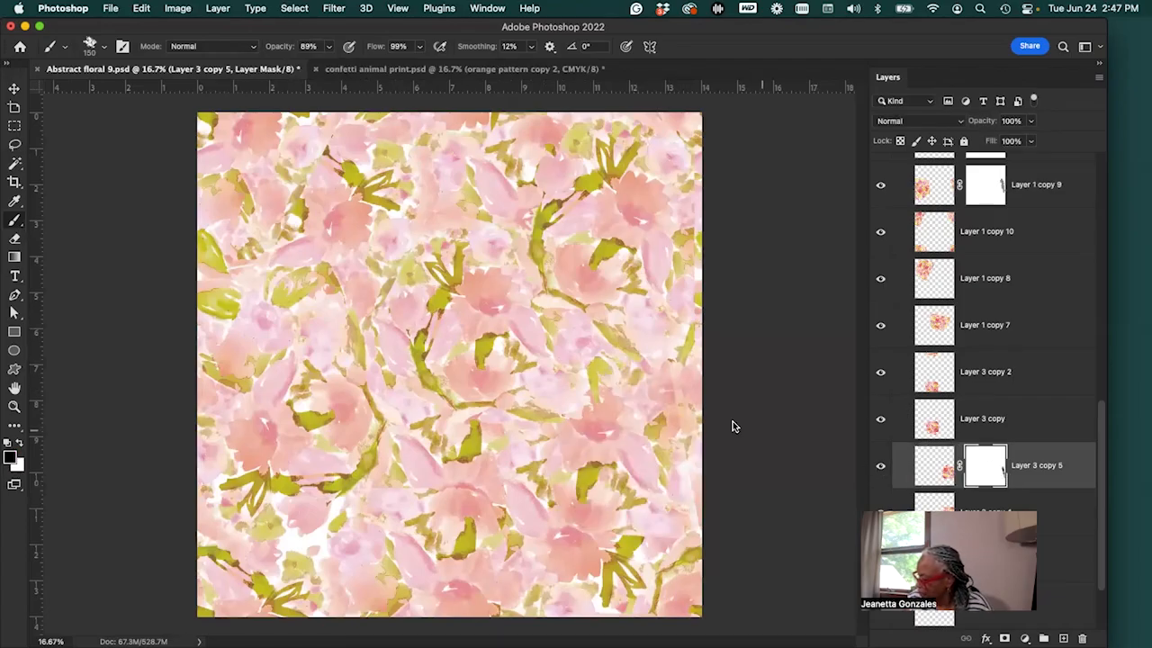
Set the brush opacity to 100% and paint out more of Layer 1 copy 9's overlap on its mask, undoing the stray stroke
left_click(681, 396, "super")
left_click(881, 187)
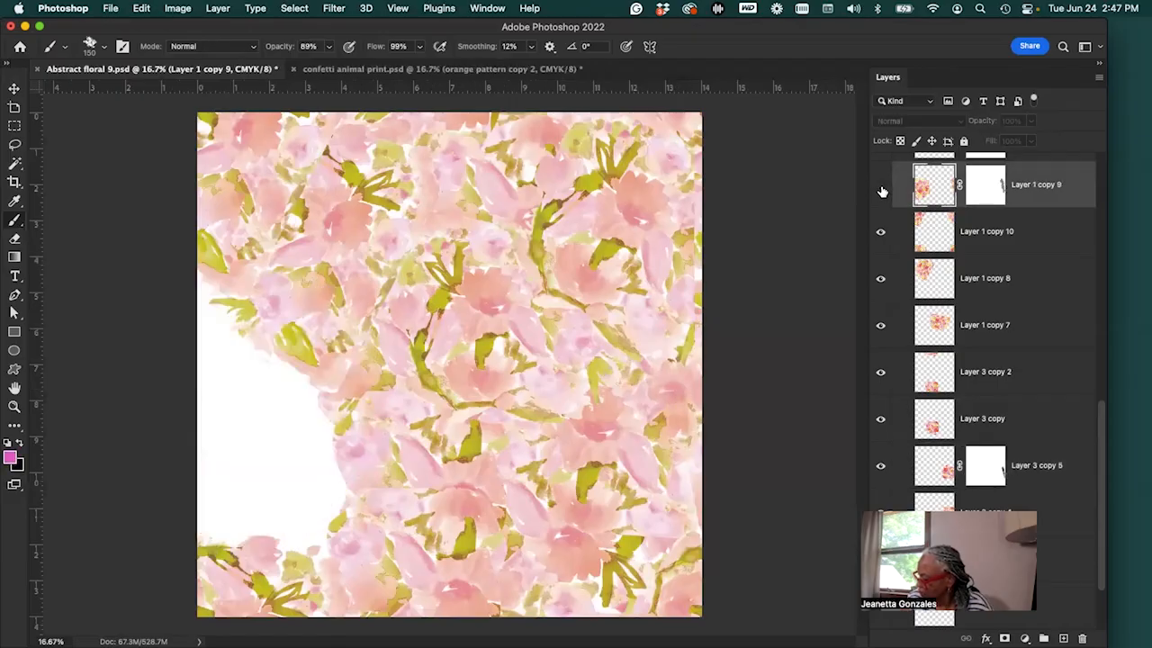
left_click(881, 186)
left_click(990, 195)
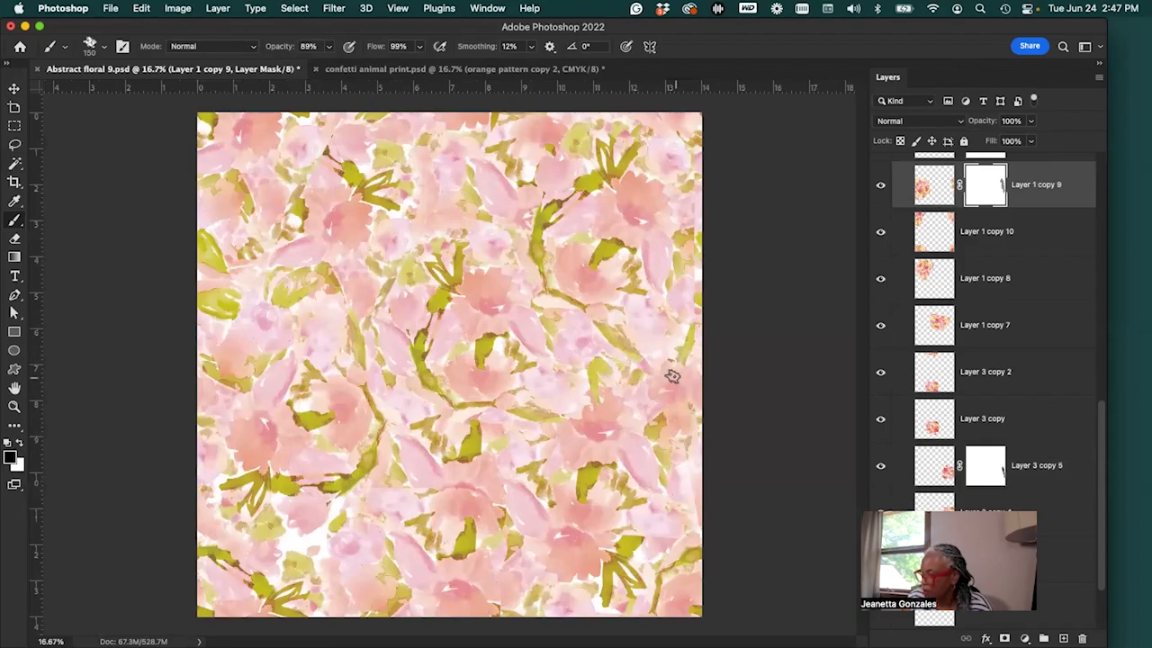
left_click(328, 48)
left_click_drag(330, 64, 360, 67)
left_click(673, 394)
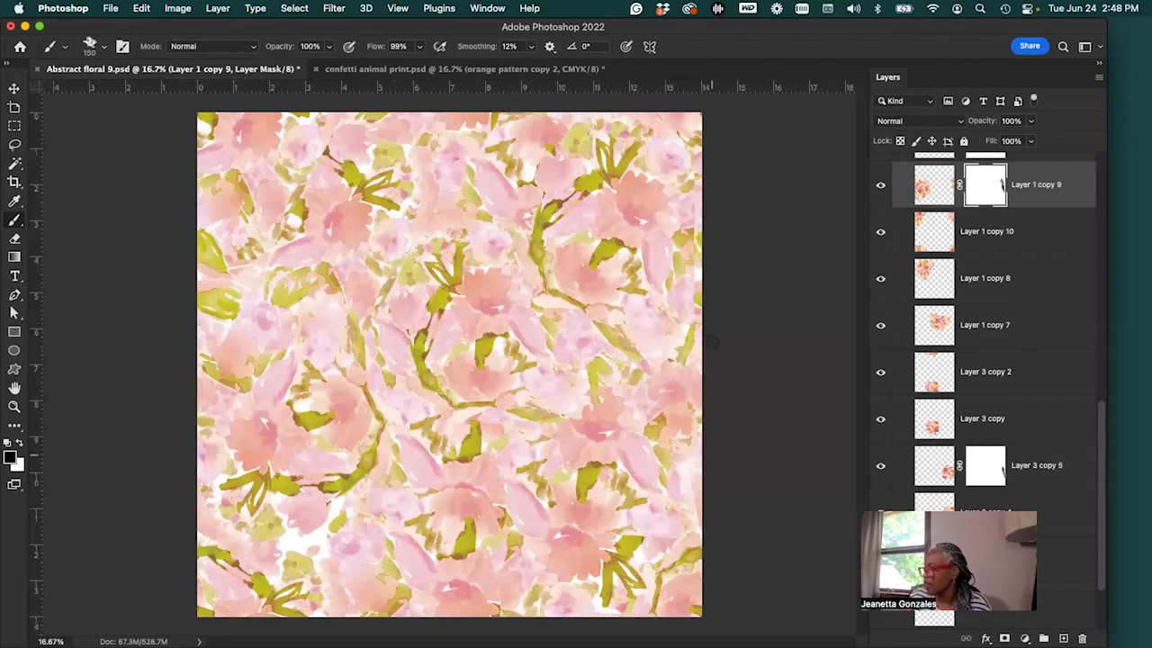
left_click_drag(698, 221, 701, 223)
key("super+z")
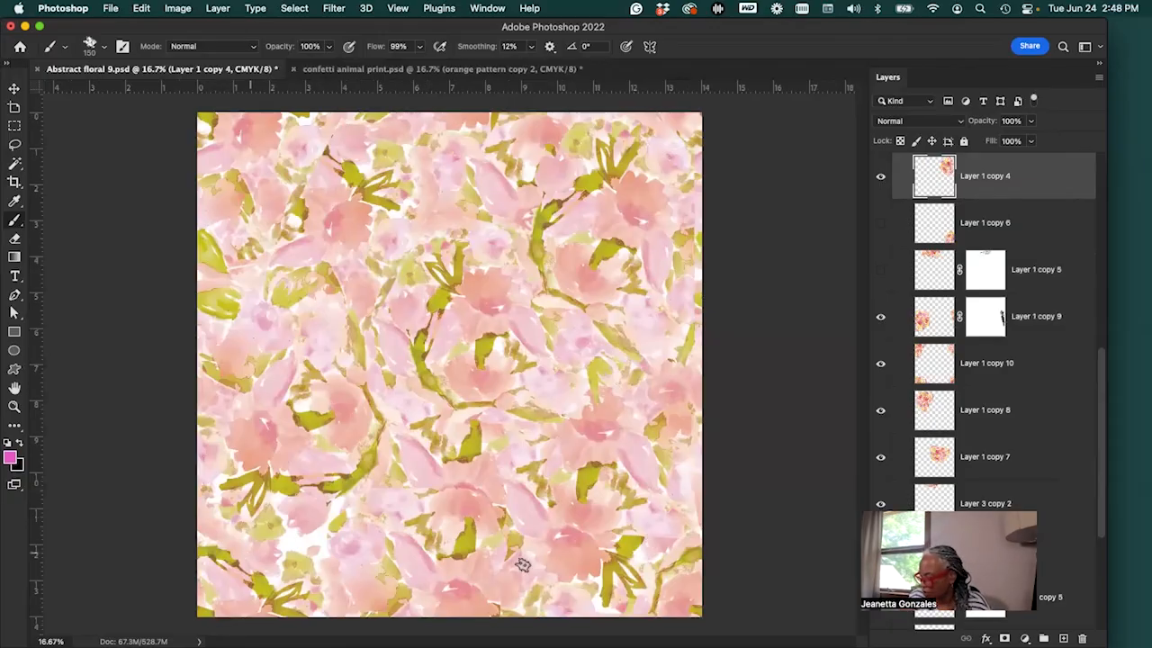
Add a layer mask to Layer 3 copy 2 and make the mask of Layer 3 copy 5 active
key("super+equal")
left_click_drag(501, 381, 483, 463)
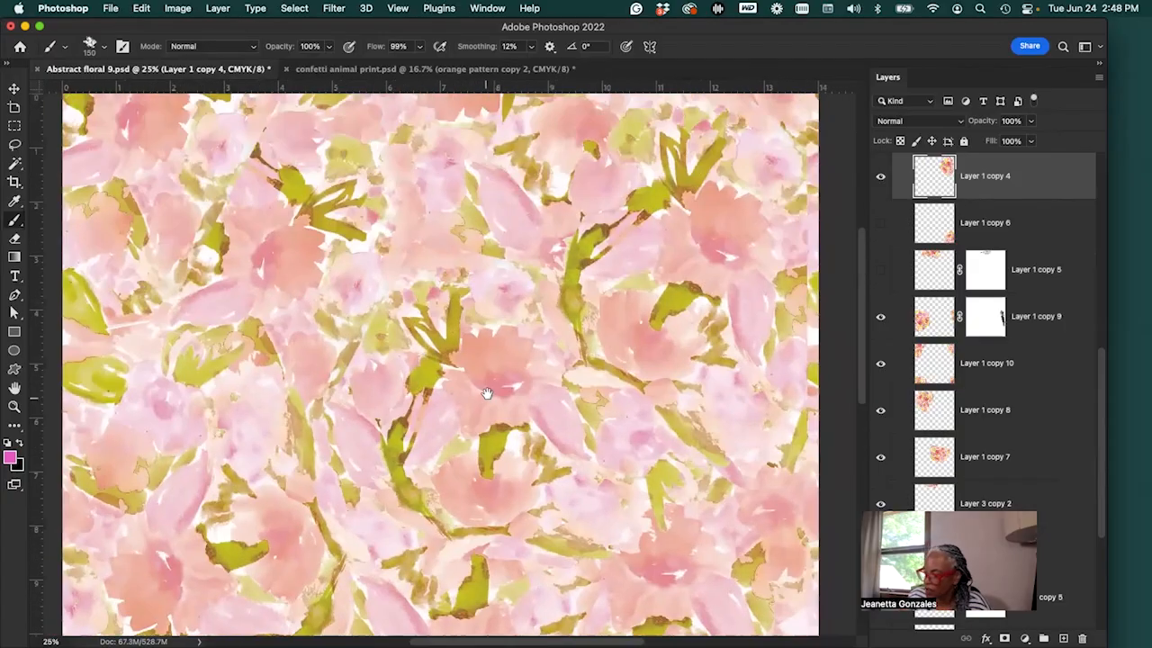
left_click_drag(576, 477, 523, 265)
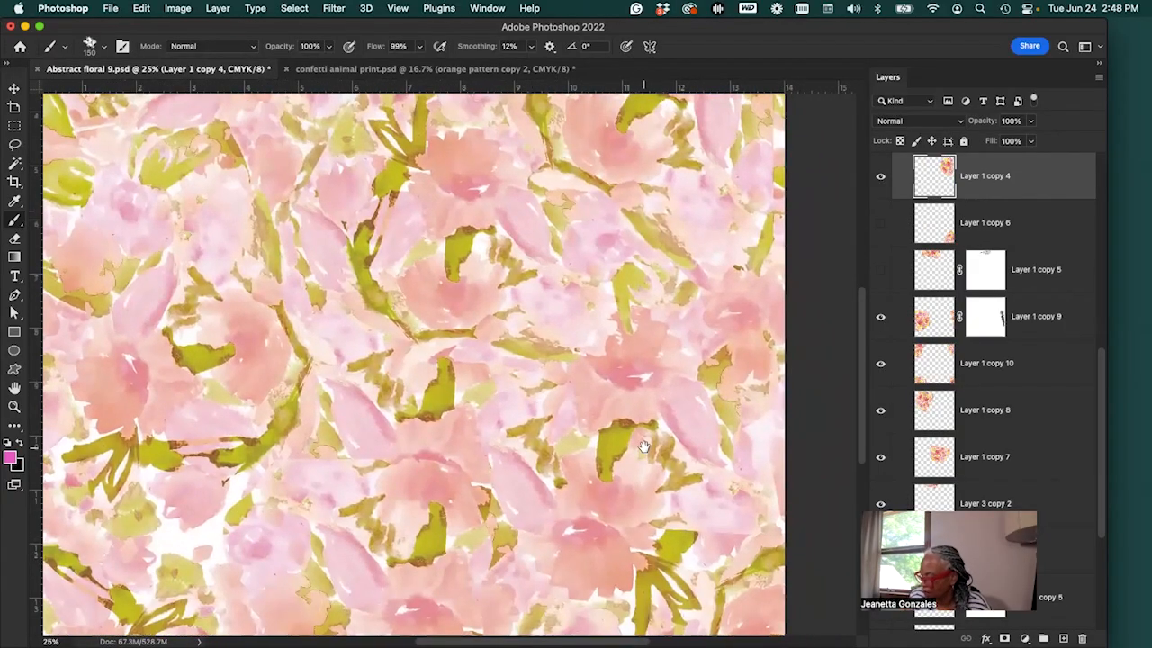
key("super+minus")
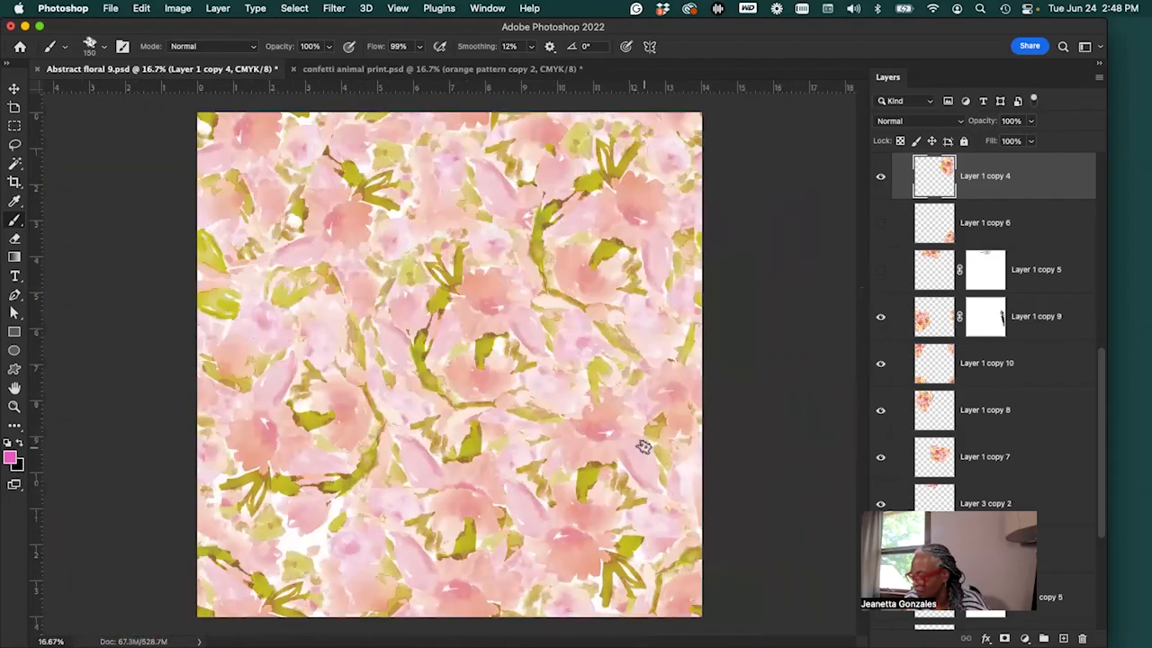
mouse_move(404, 499)
left_mouse_down()
mouse_move(403, 520)
mouse_move(410, 495)
left_mouse_up()
left_click(1005, 637)
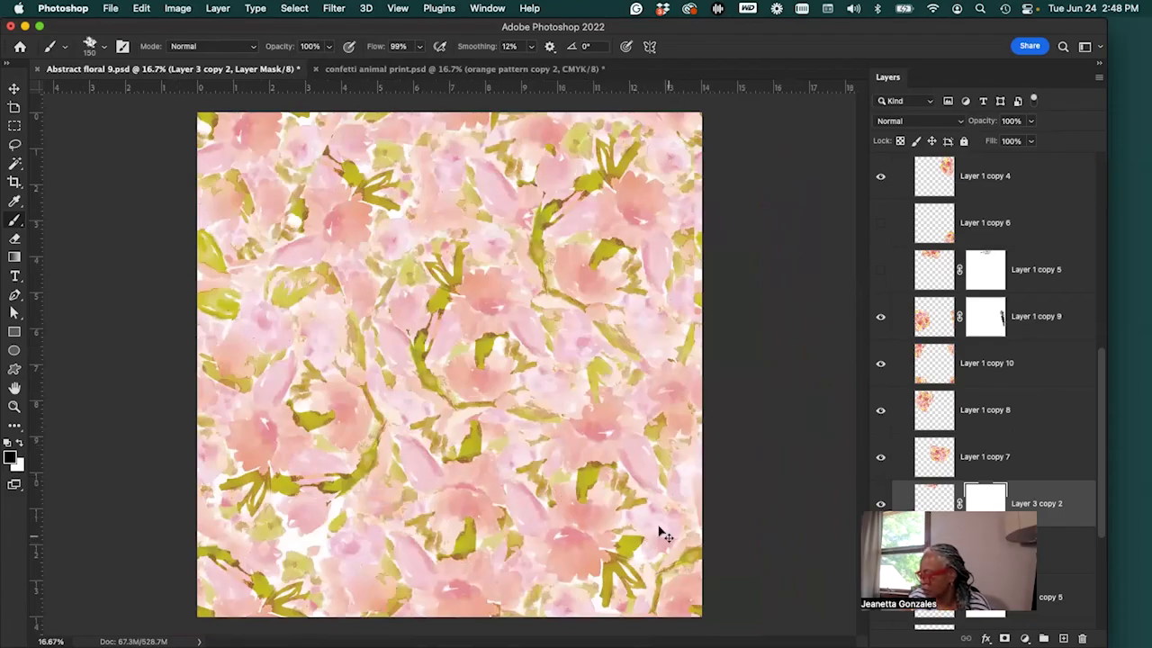
left_click(1005, 613)
left_click(1000, 615)
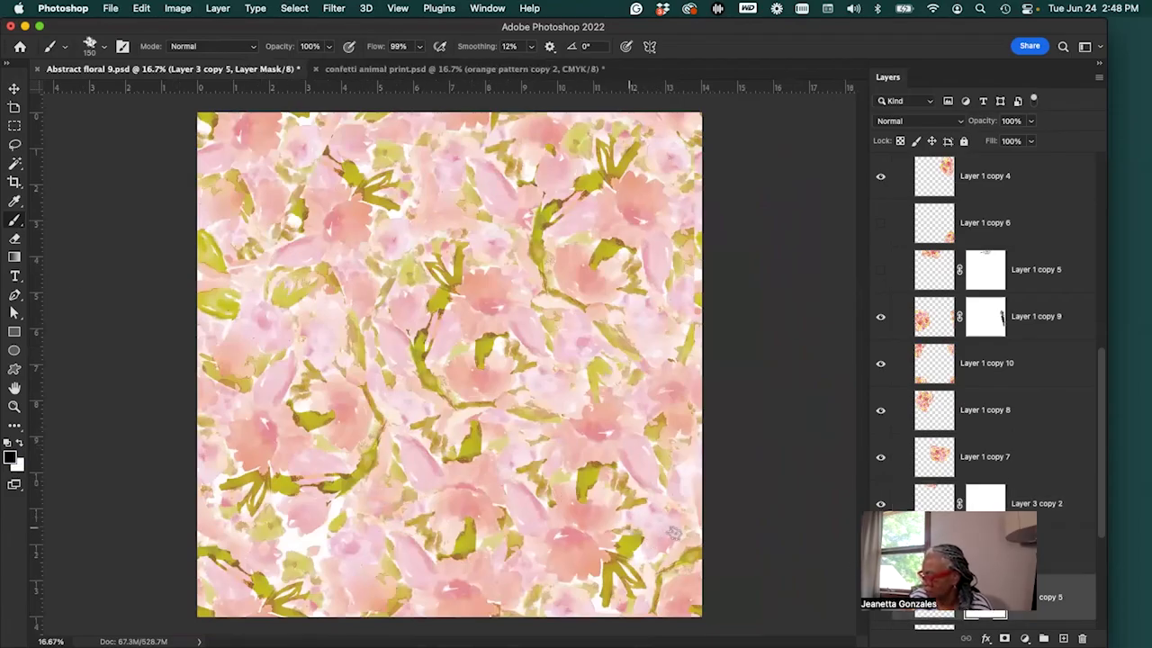
Add a layer mask to Layer 1 copy 10 and brush out its overlap with the cluster near the tile's upper-left part
left_click(420, 158, "super")
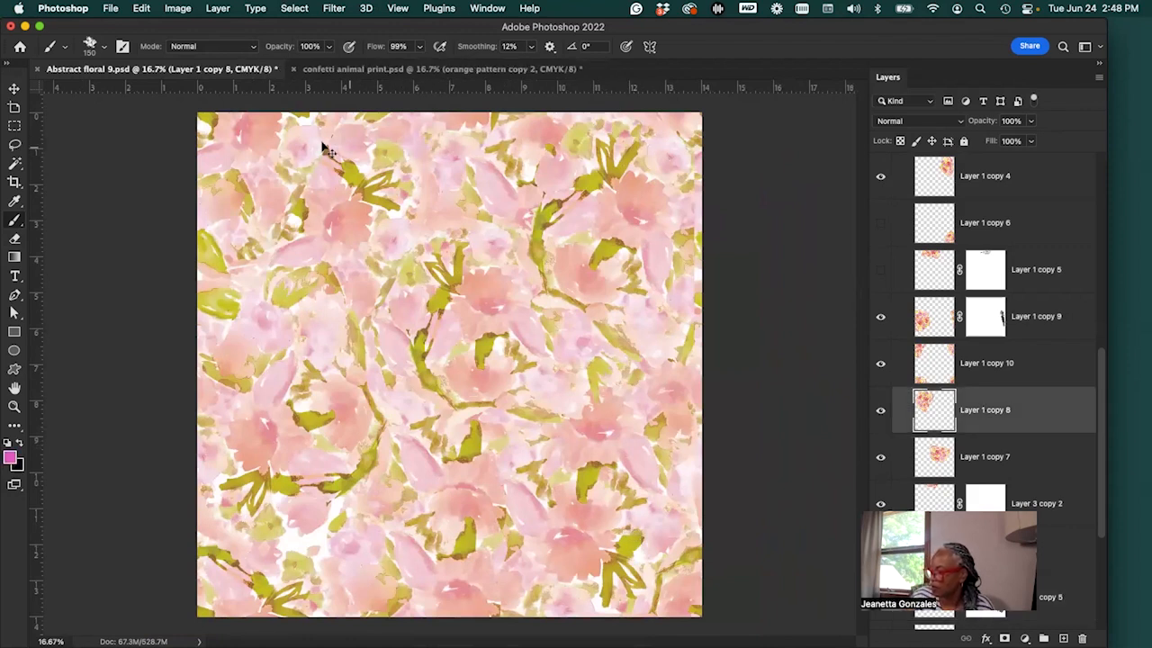
left_click(428, 209, "super")
left_click(986, 637)
left_click(974, 619)
left_click(1004, 638)
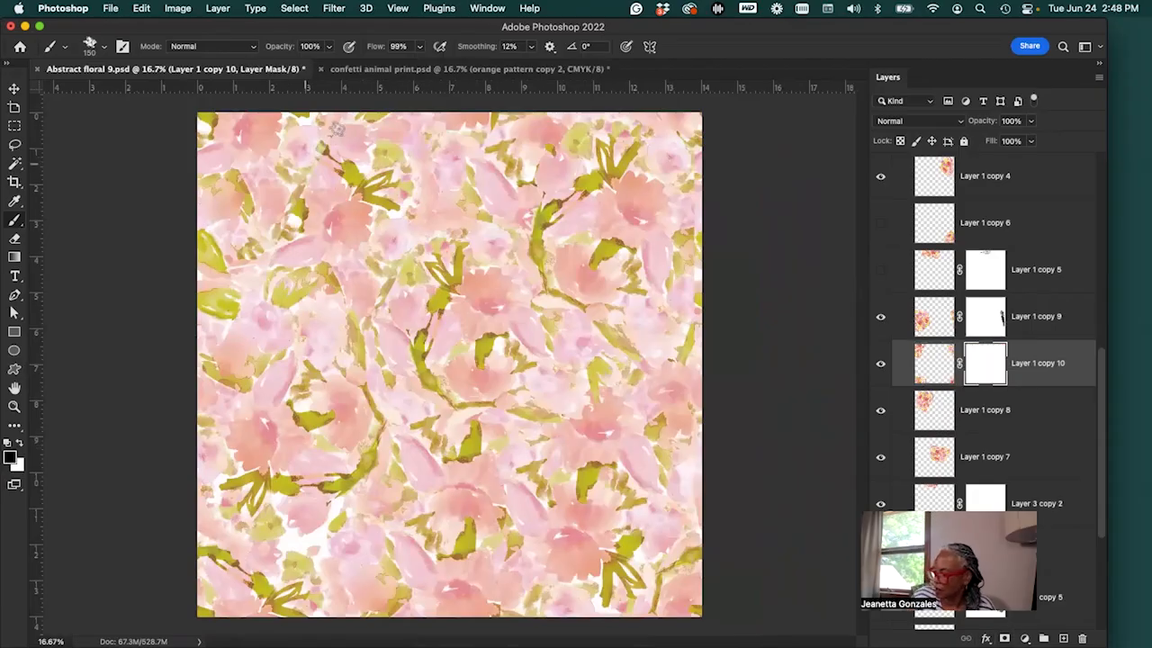
left_click_drag(302, 181, 295, 214)
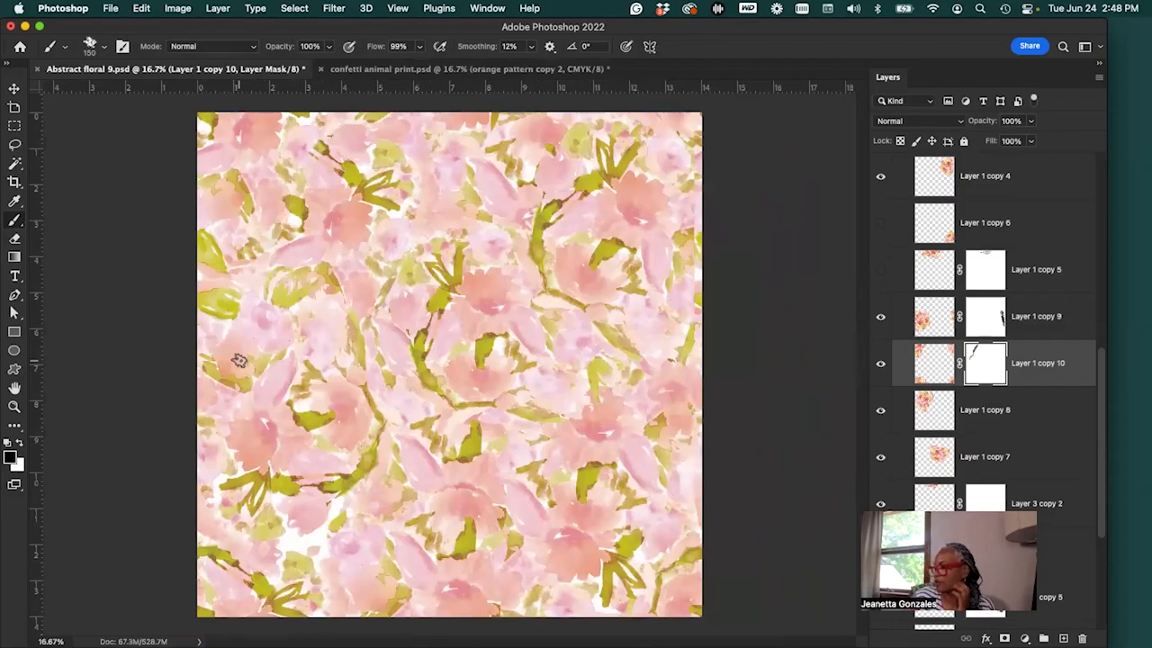
Turn on Pattern Preview and hide the extras to examine the floral repeat without the tile outline
left_click(397, 8)
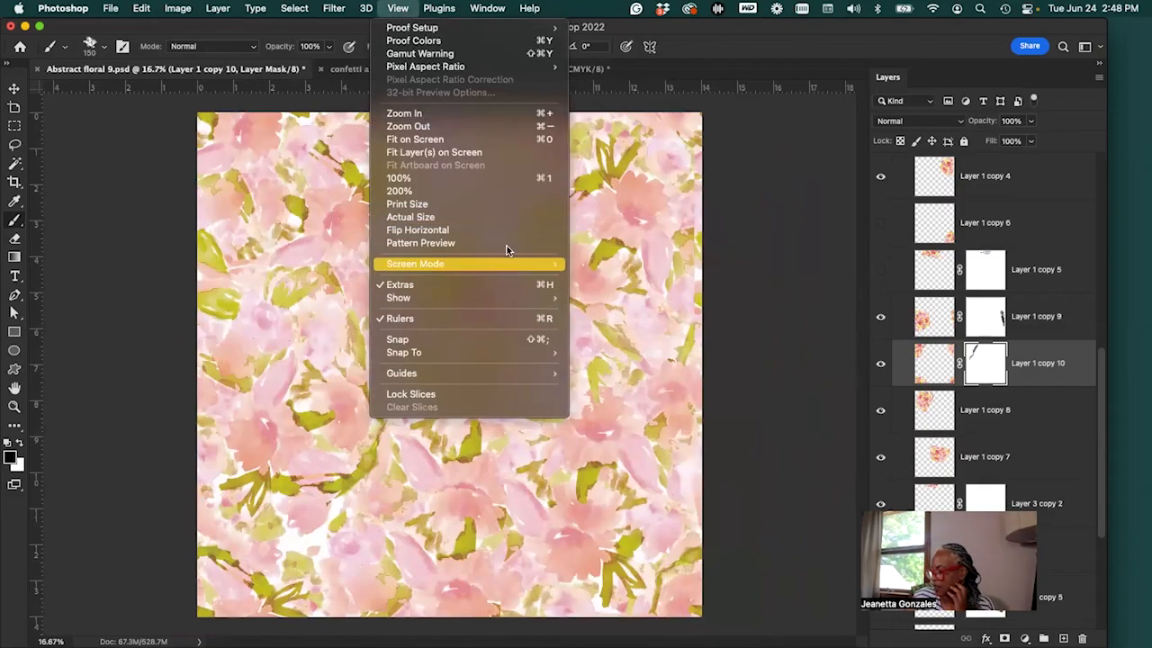
left_click(505, 241)
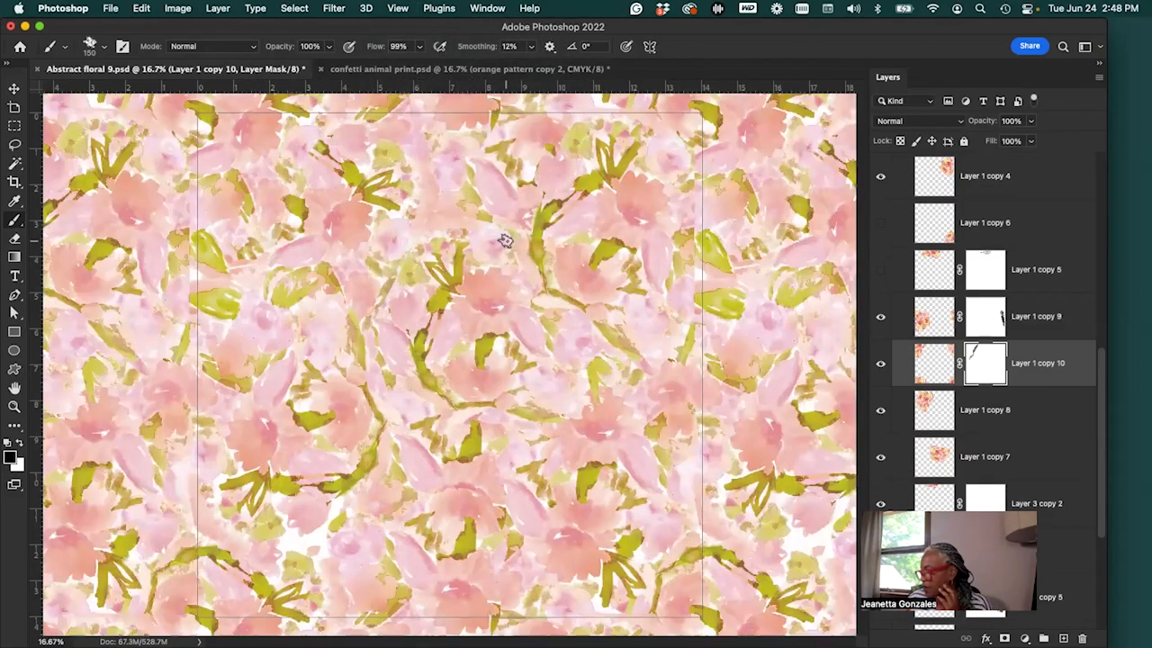
key("super+minus")
key("super+minus")
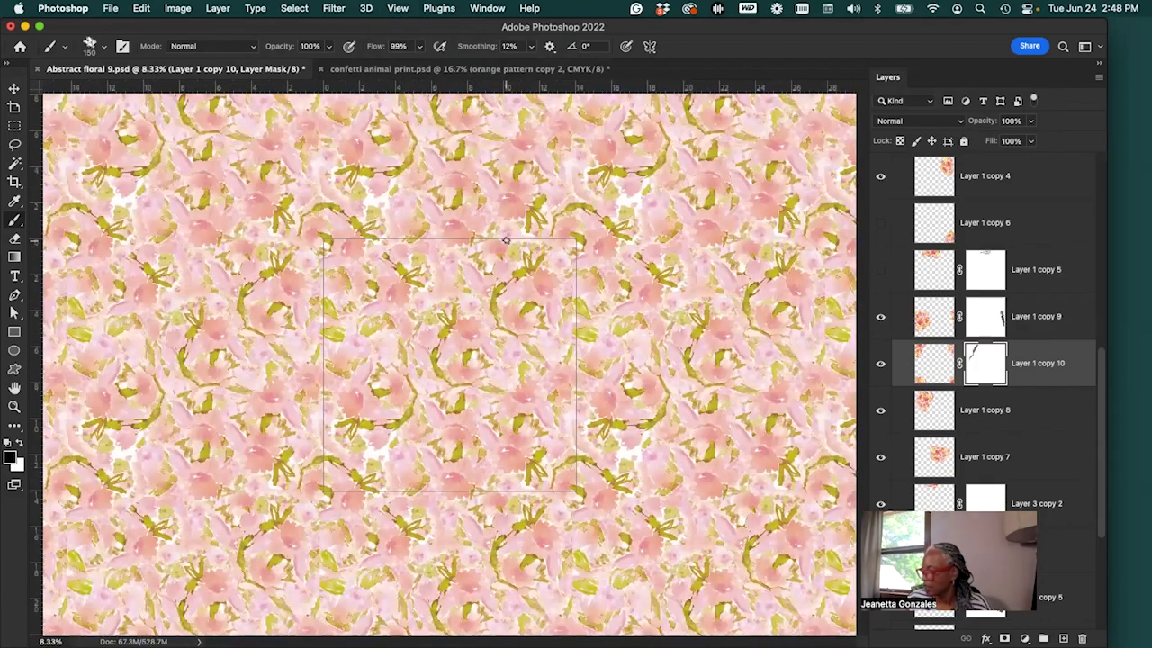
left_click(398, 9)
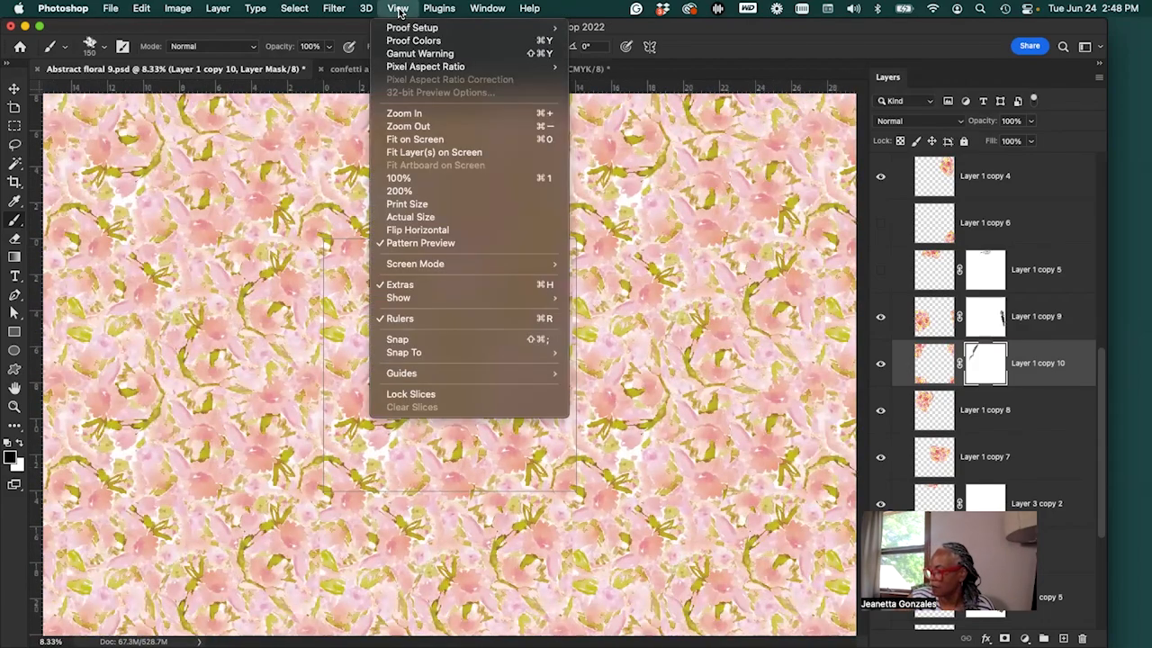
left_click(492, 284)
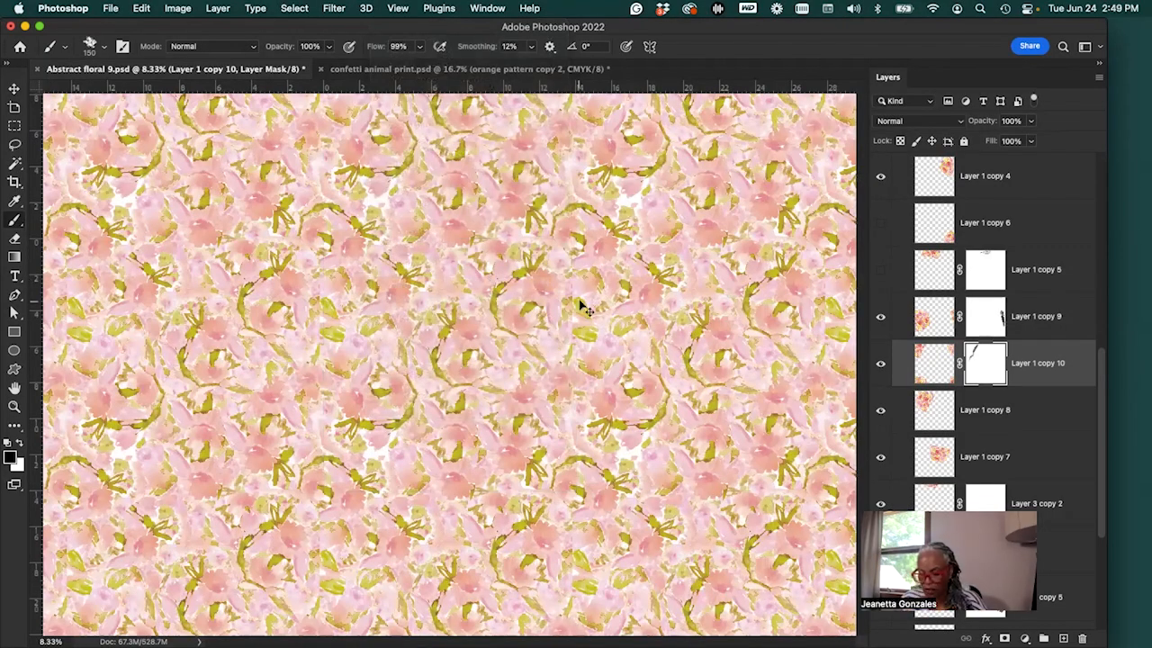
scroll(590, 304, "up", 2)
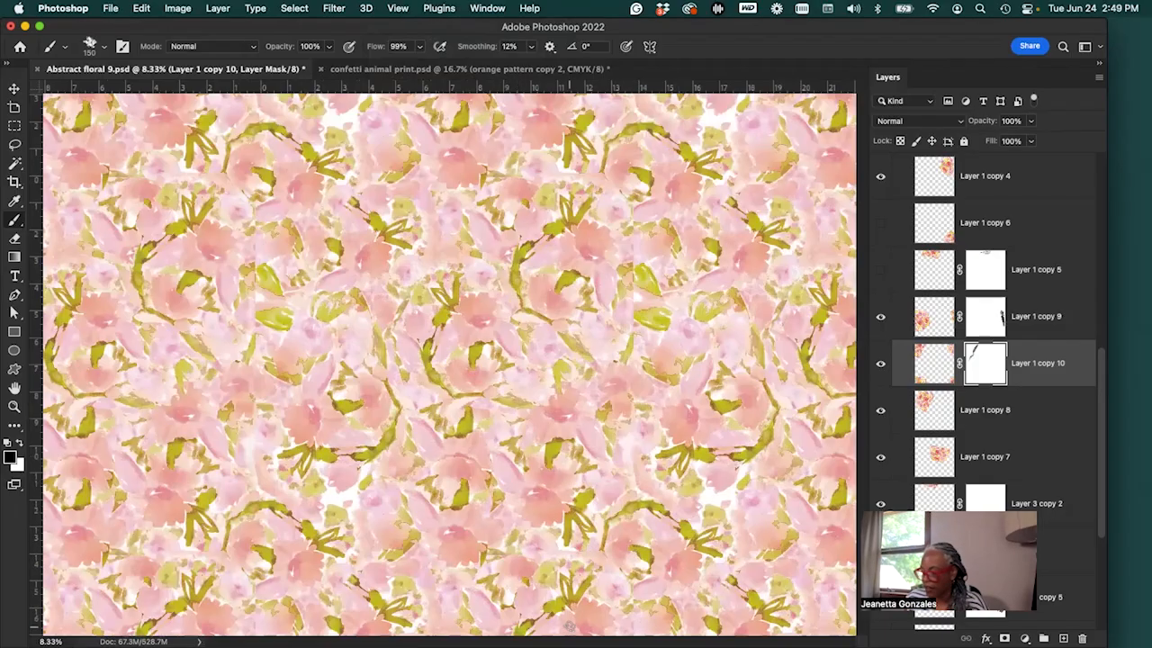
Show the extras again and turn off Pattern Preview
key("super+minus")
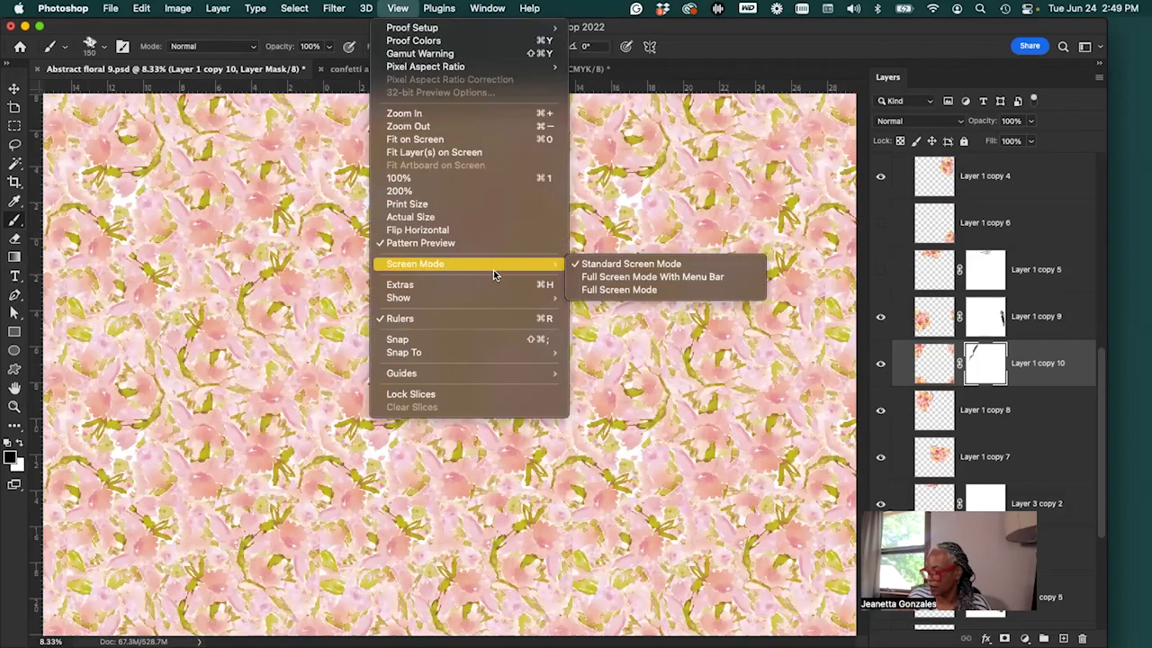
left_click(496, 285)
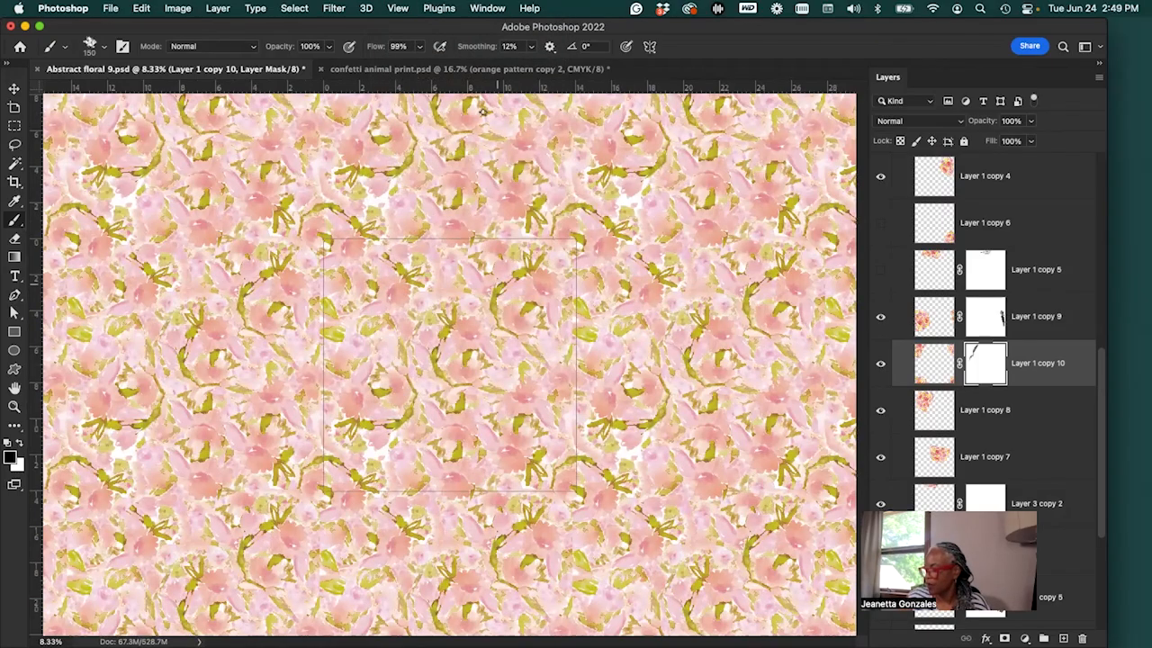
left_click(397, 9)
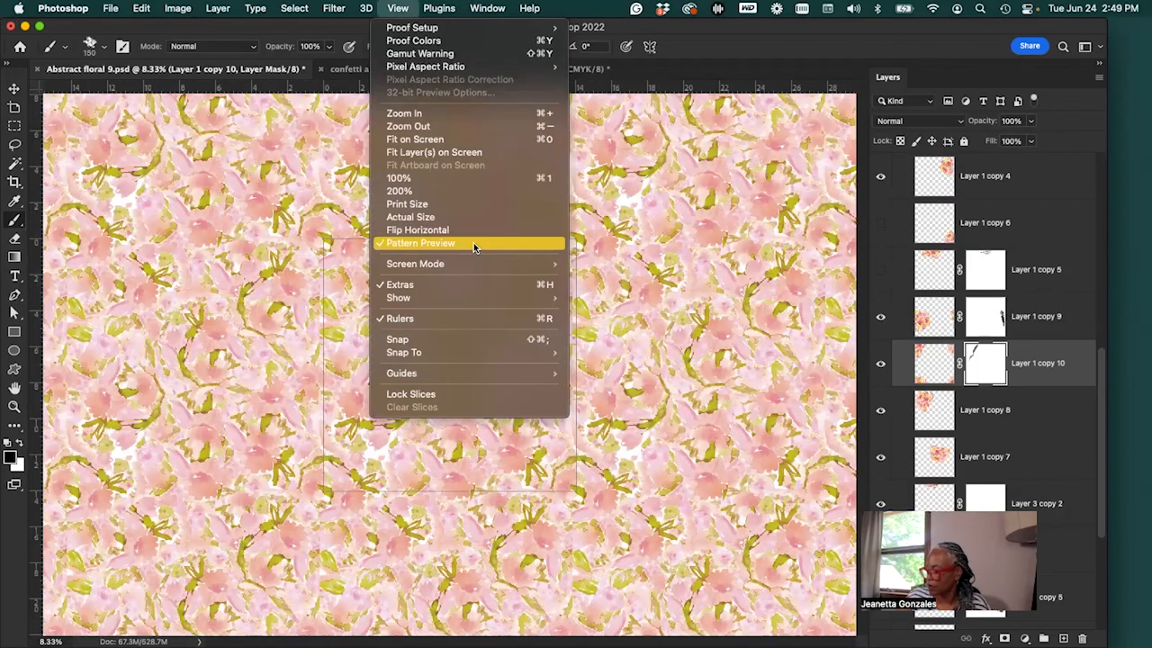
left_click(471, 242)
Duplicate the image as "Abstract floral 9 copy" with merged layers only and check its single layer by toggling the visibility
left_click(184, 11)
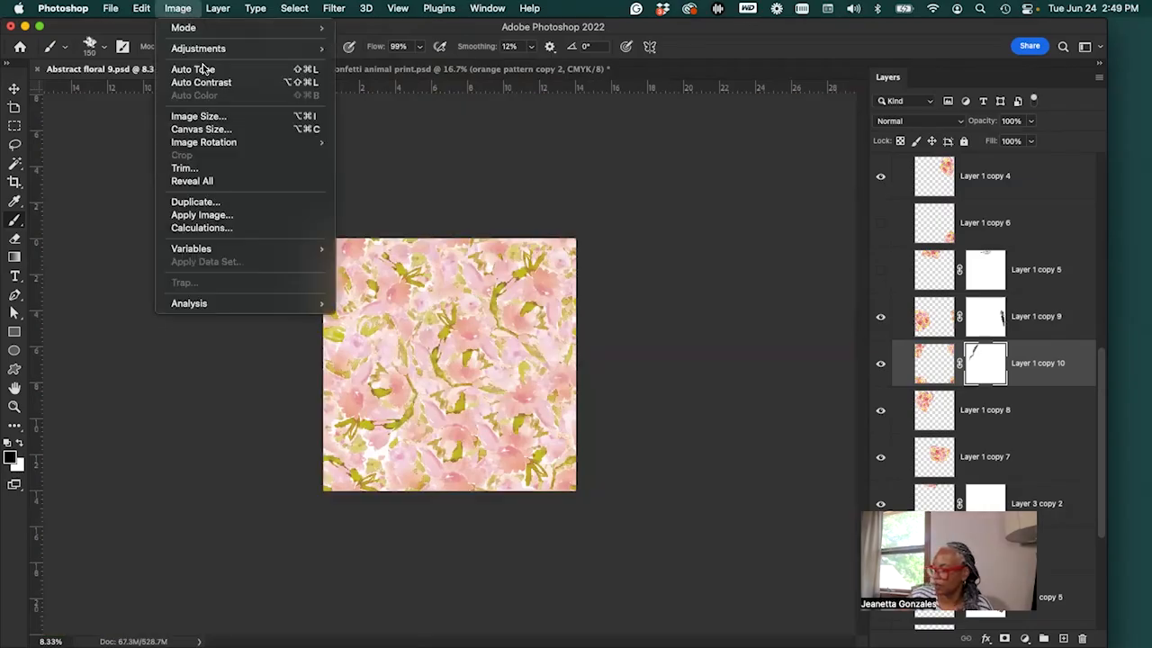
left_click(279, 206)
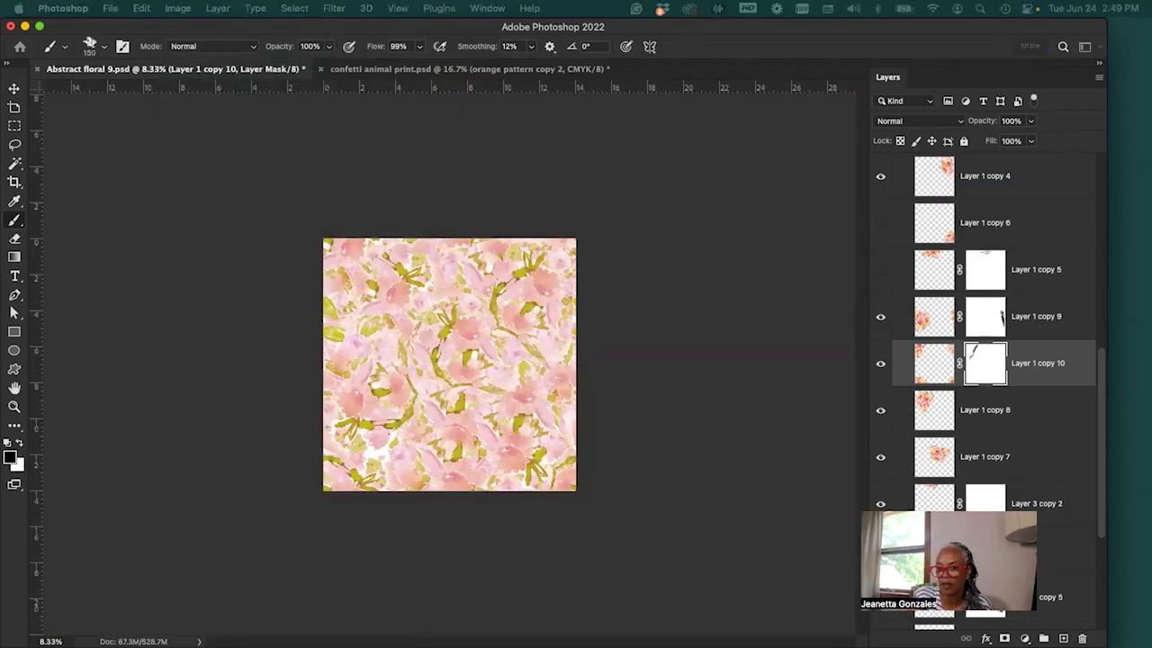
left_click_drag(289, 362, 257, 115)
left_click(402, 183)
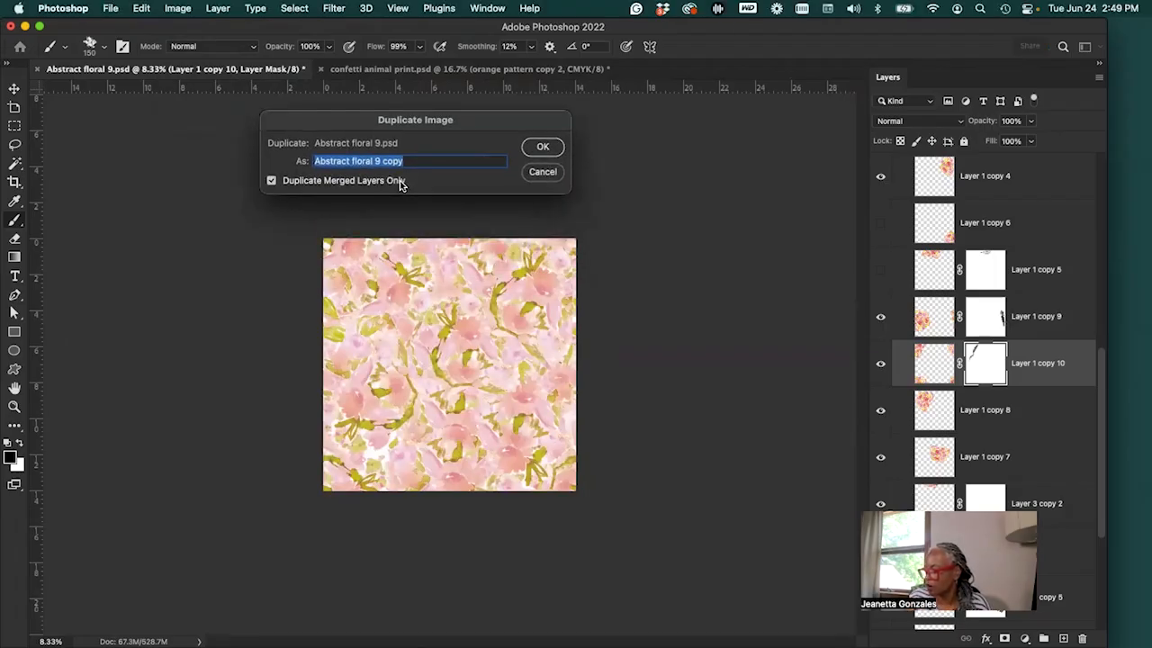
left_click(548, 145)
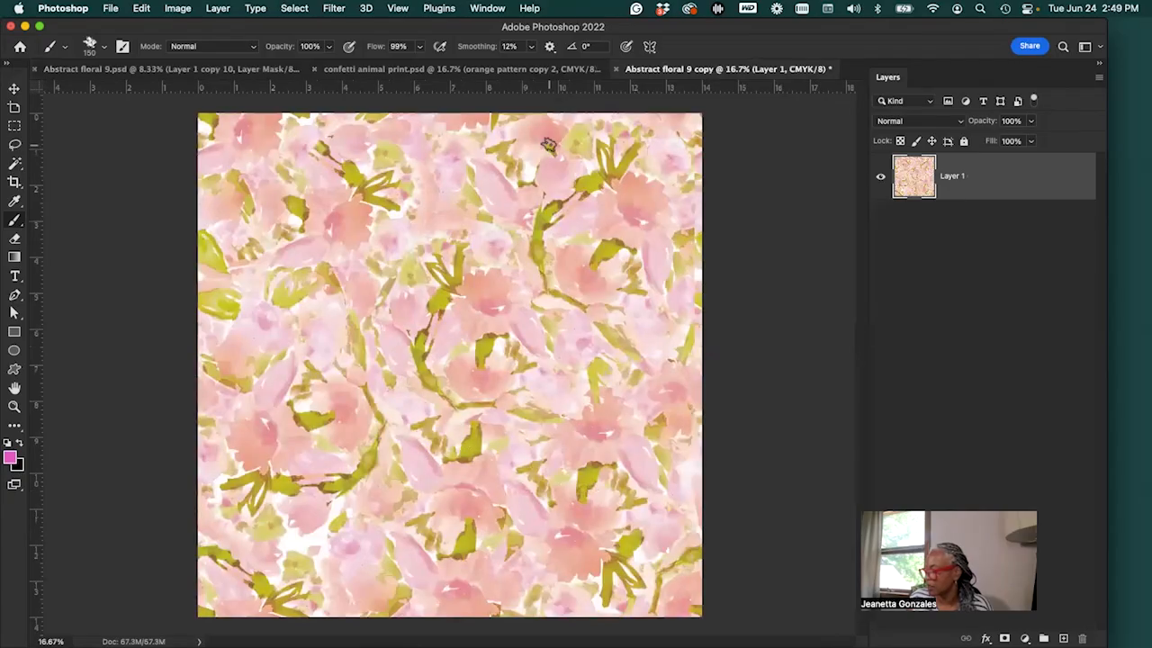
left_click(881, 178)
left_click(881, 178)
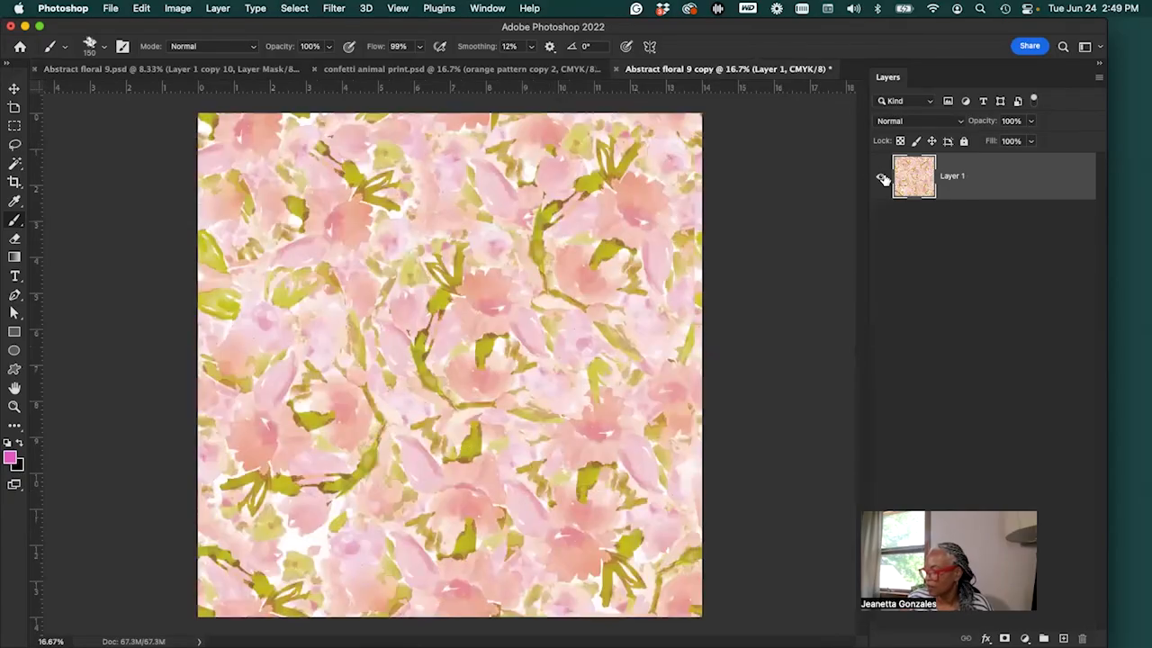
left_click(110, 8)
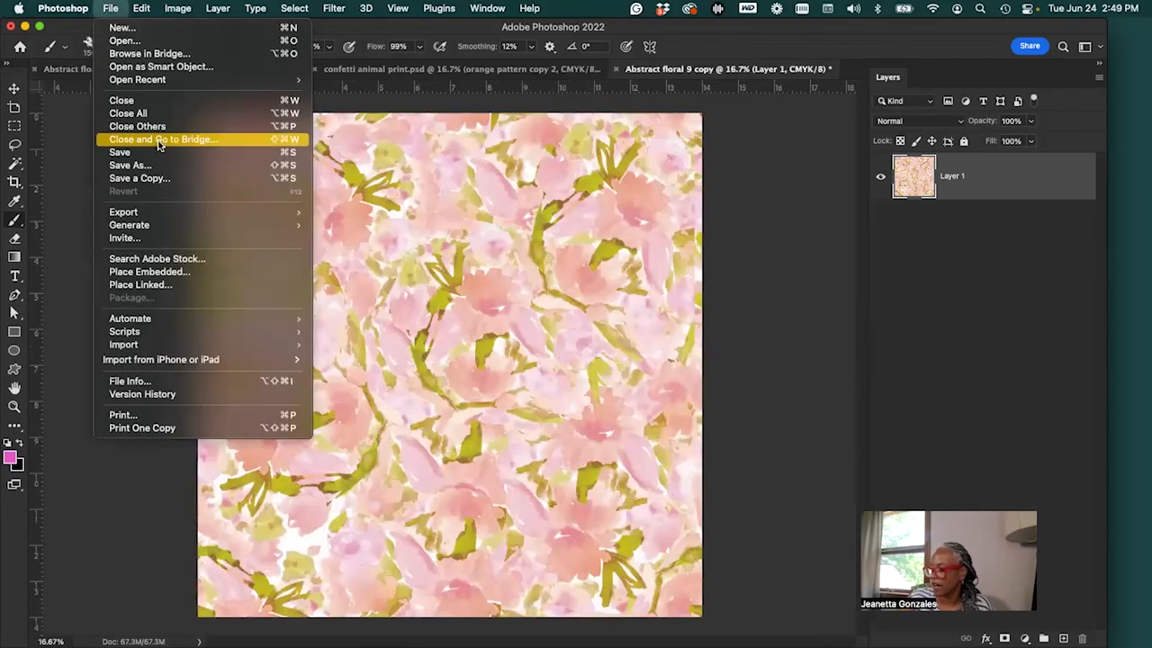
left_click(771, 137)
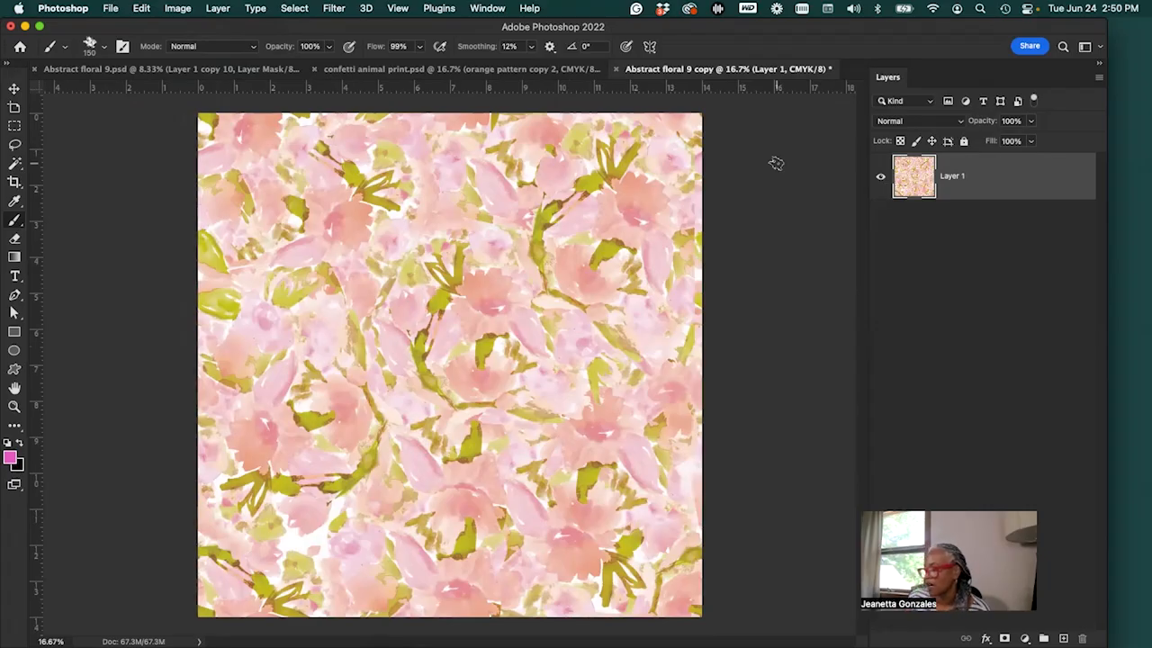
left_click(188, 9)
mouse_move(204, 30)
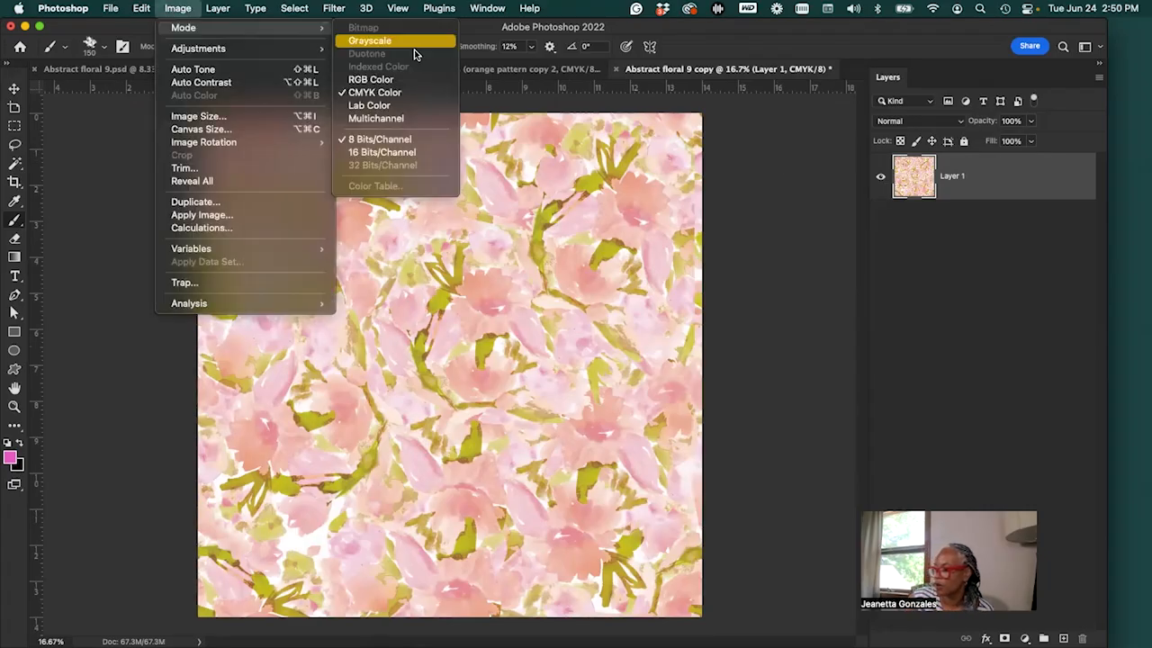
left_click(707, 139)
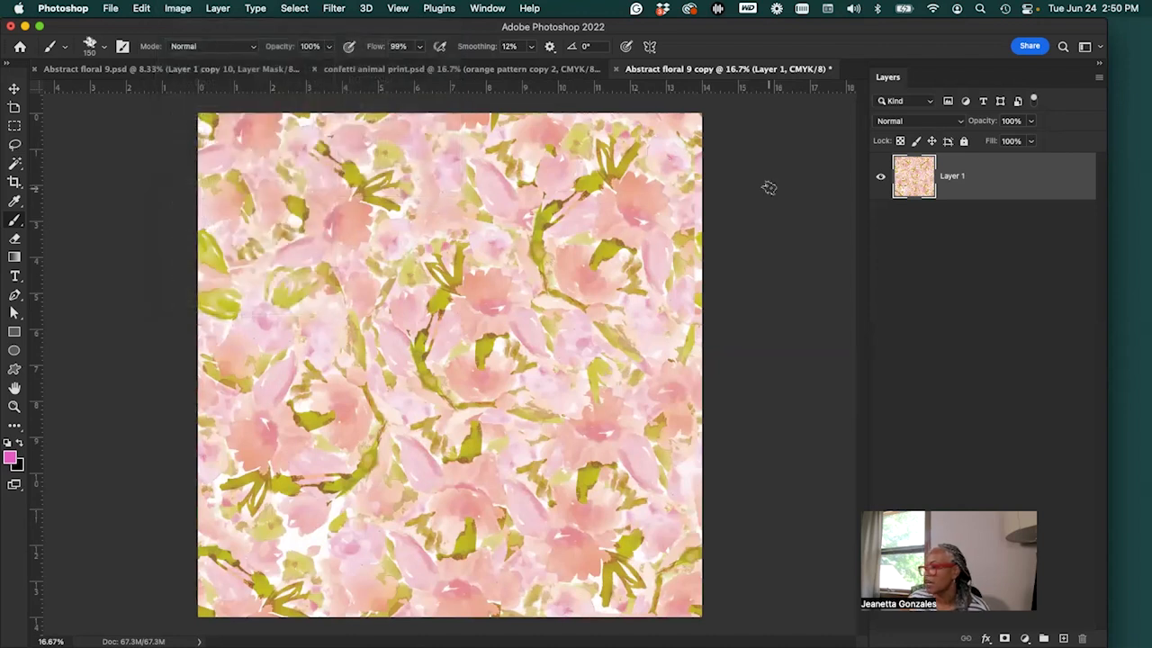